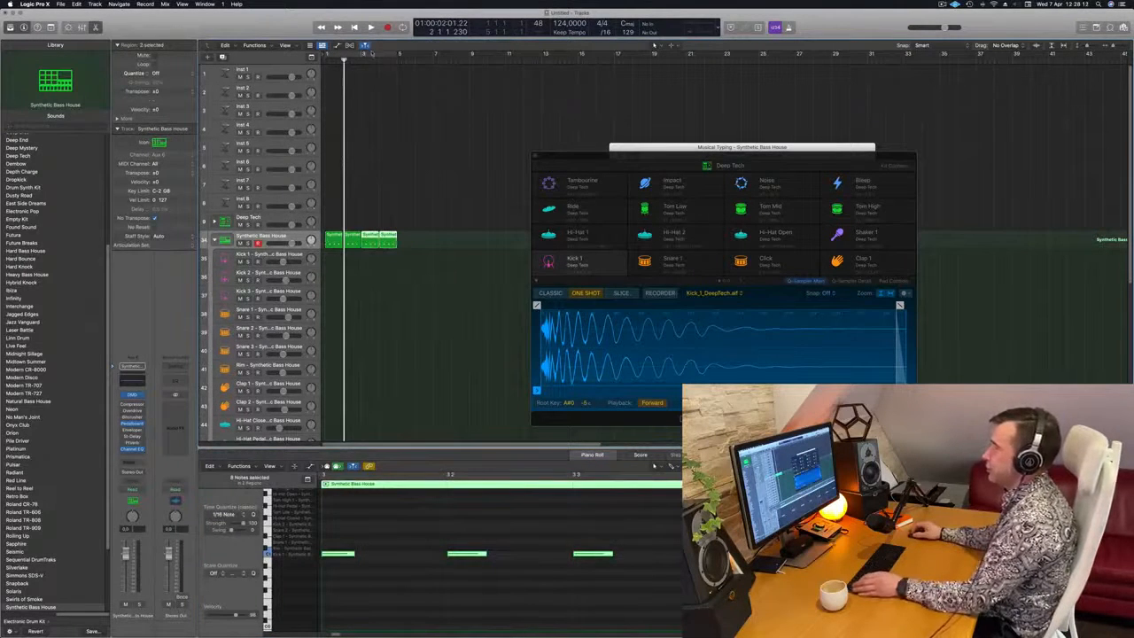
Enable a four-bar cycle from bar 1 to bar 5 and play the loop
{"action": "left_click", "coordinate": [371, 53]}
{"action": "key", "text": "space"}
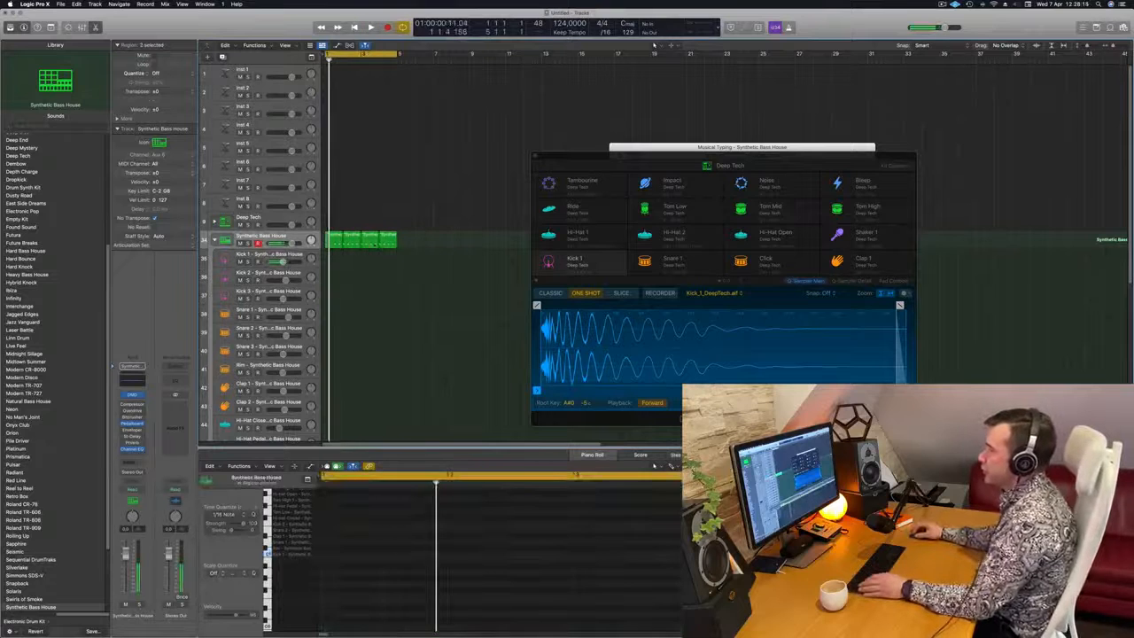
Copy the four Synthetic Bass House kick regions onto the kit's Kick 1 track and play the loop
{"action": "left_click_drag", "start_coordinate": [444, 243], "coordinate": [299, 247]}
{"action": "scroll", "coordinate": [392, 317], "scroll_direction": "down", "scroll_amount": 5}
{"action": "key", "text": "space"}
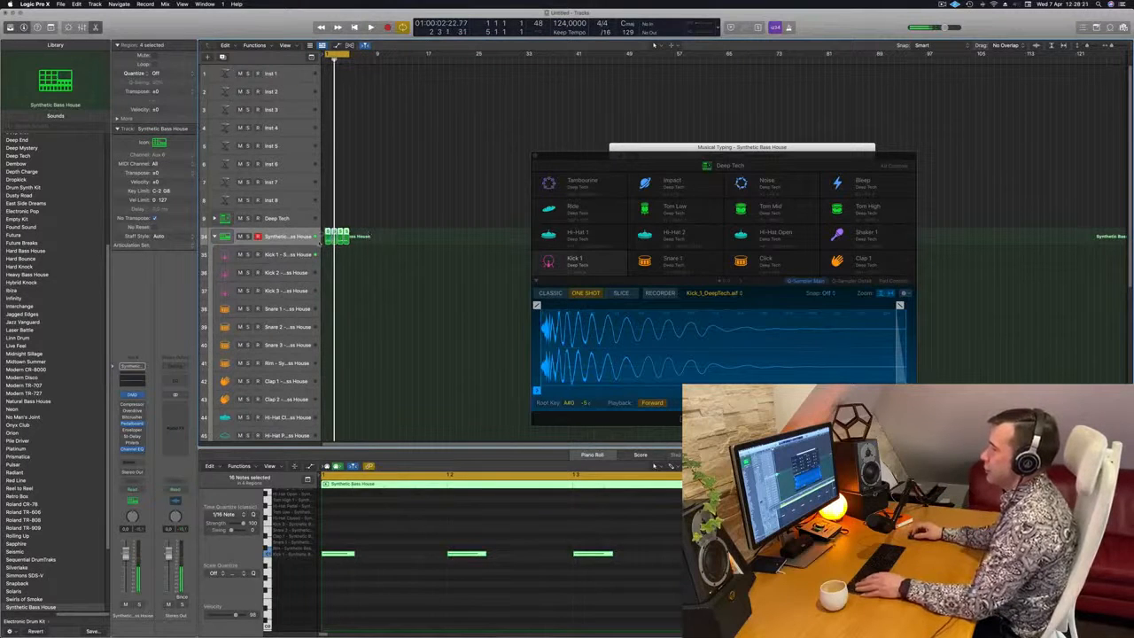
{"action": "scroll", "coordinate": [330, 239], "scroll_direction": "up", "scroll_amount": 5}
{"action": "left_click_drag", "start_coordinate": [331, 240], "coordinate": [335, 252]}
{"action": "key", "text": "space"}
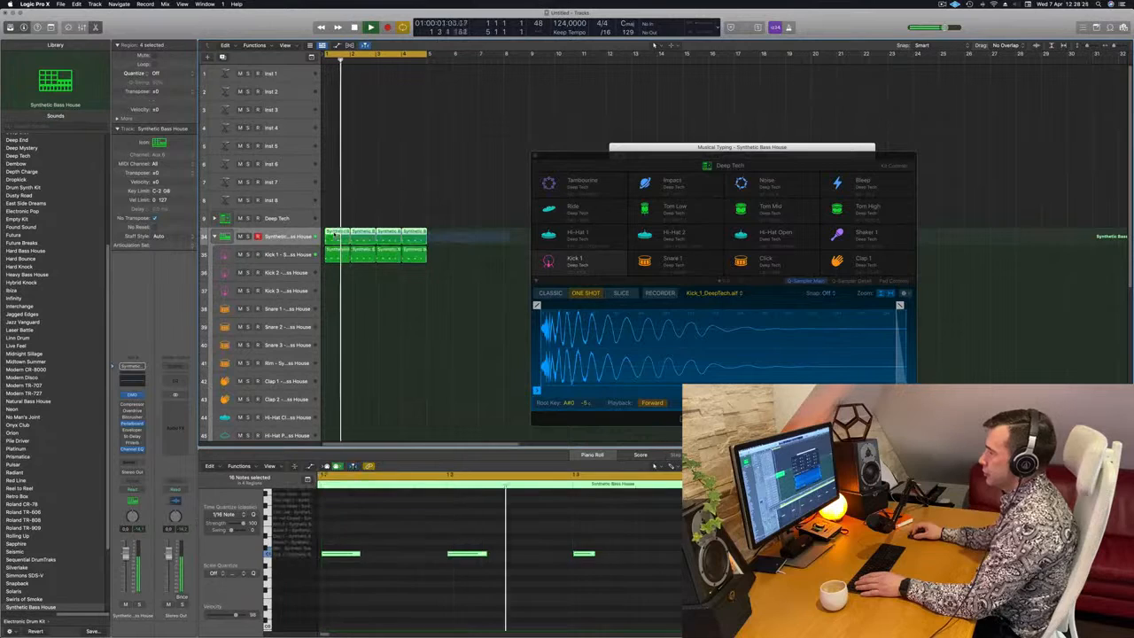
{"action": "left_click", "coordinate": [335, 254]}
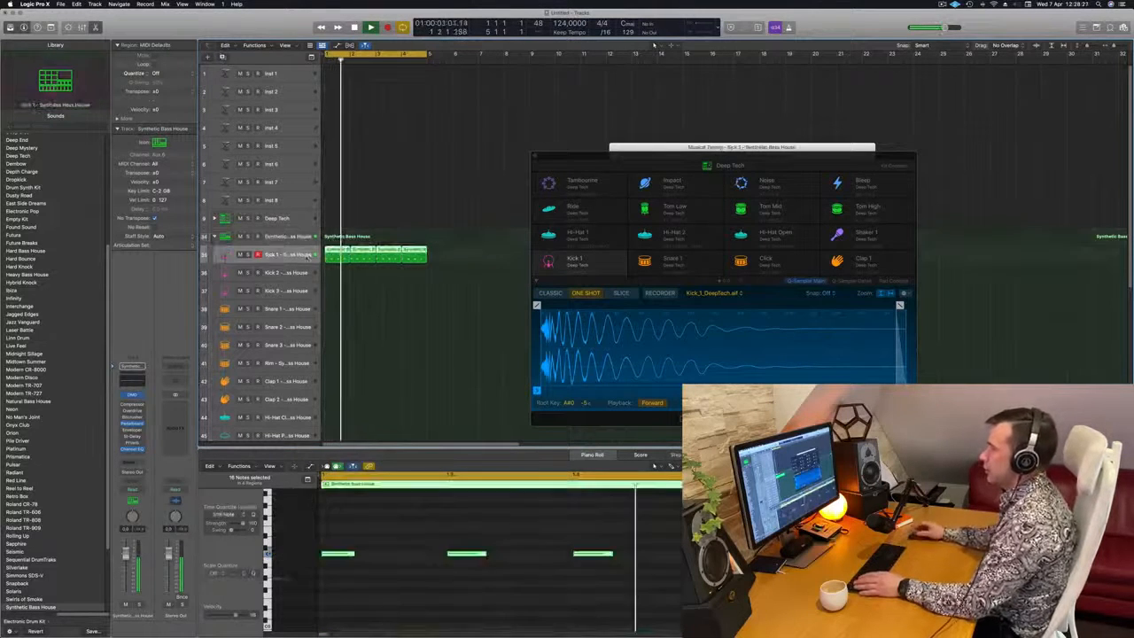
{"action": "key", "text": "space"}
{"action": "left_click", "coordinate": [404, 550]}
{"action": "key", "text": "space"}
{"action": "left_click_drag", "start_coordinate": [359, 536], "coordinate": [1128, 584]}
{"action": "key", "text": "super+z"}
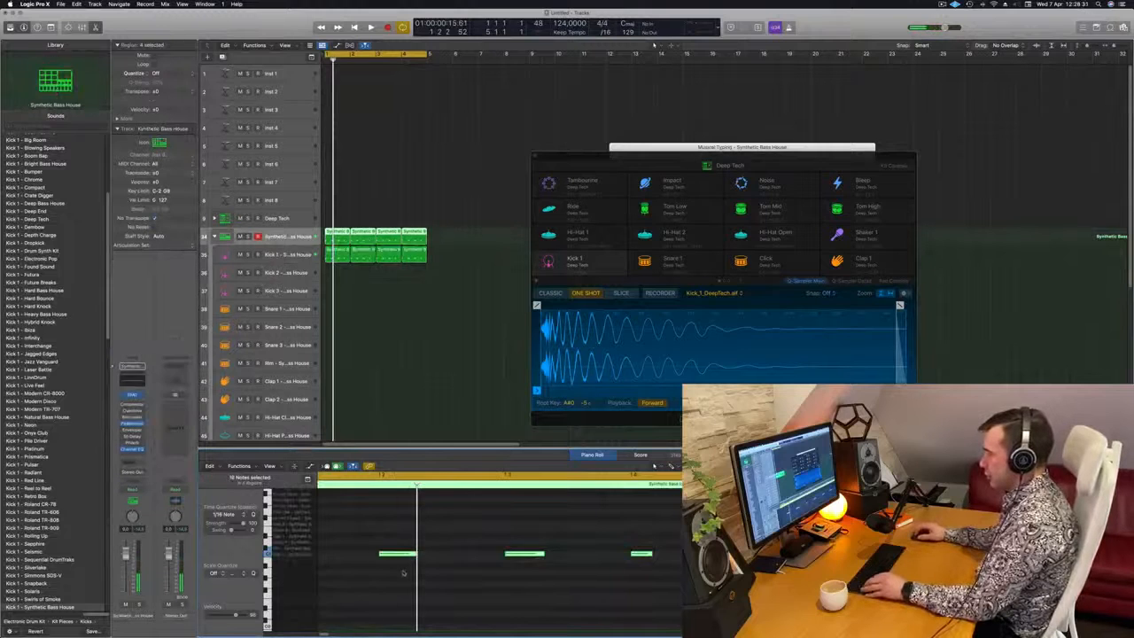
Delete the four original regions from the main Synthetic Bass House track, keeping the copies on the Kick 1 track
{"action": "left_click", "coordinate": [503, 279]}
{"action": "left_click_drag", "start_coordinate": [451, 244], "coordinate": [332, 257]}
{"action": "key", "text": "Delete"}
Lower the notes of the four Kick 1 regions by one semitone and play the loop to check the sound
{"action": "left_click", "coordinate": [399, 509]}
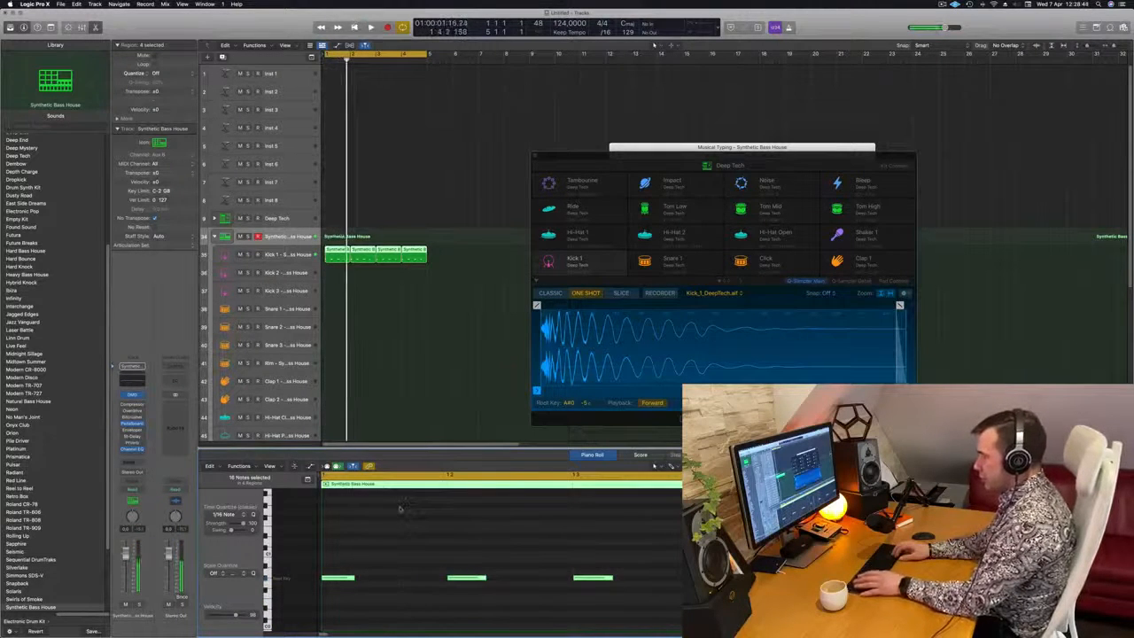
{"action": "key", "text": "space"}
{"action": "key", "text": "alt+Up"}
{"action": "key", "text": "space"}
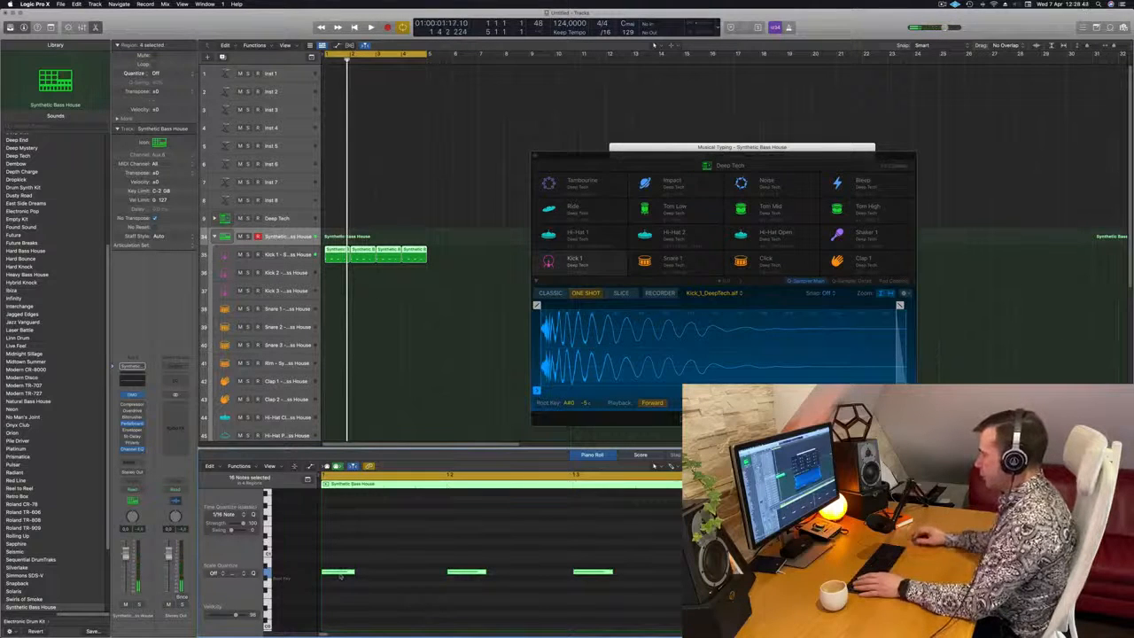
{"action": "key", "text": "alt+Down"}
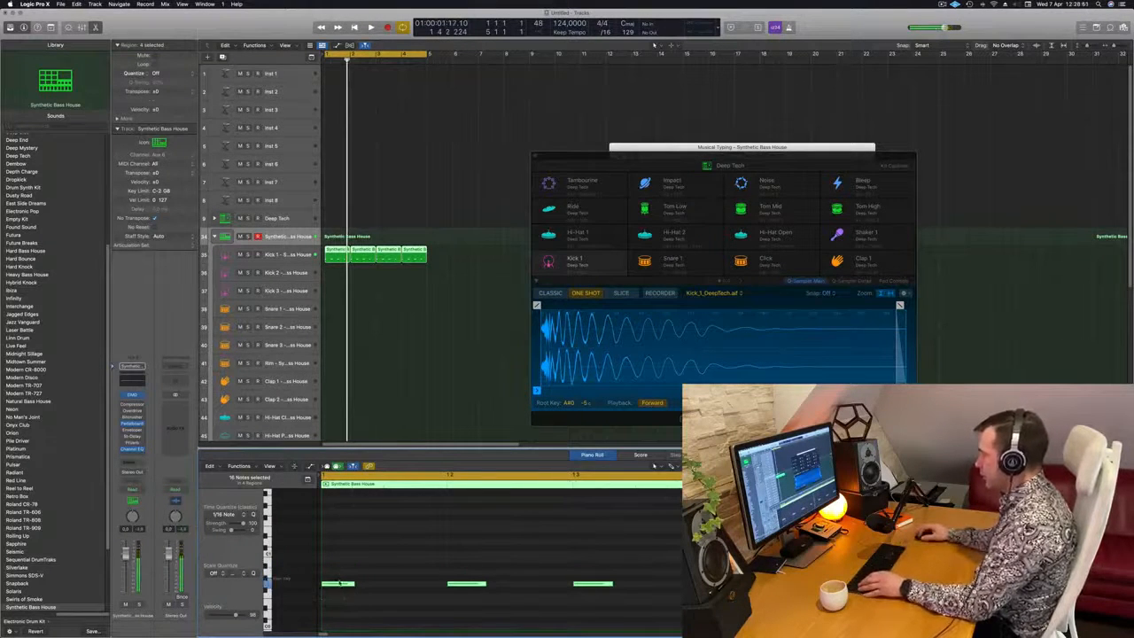
{"action": "key", "text": "space"}
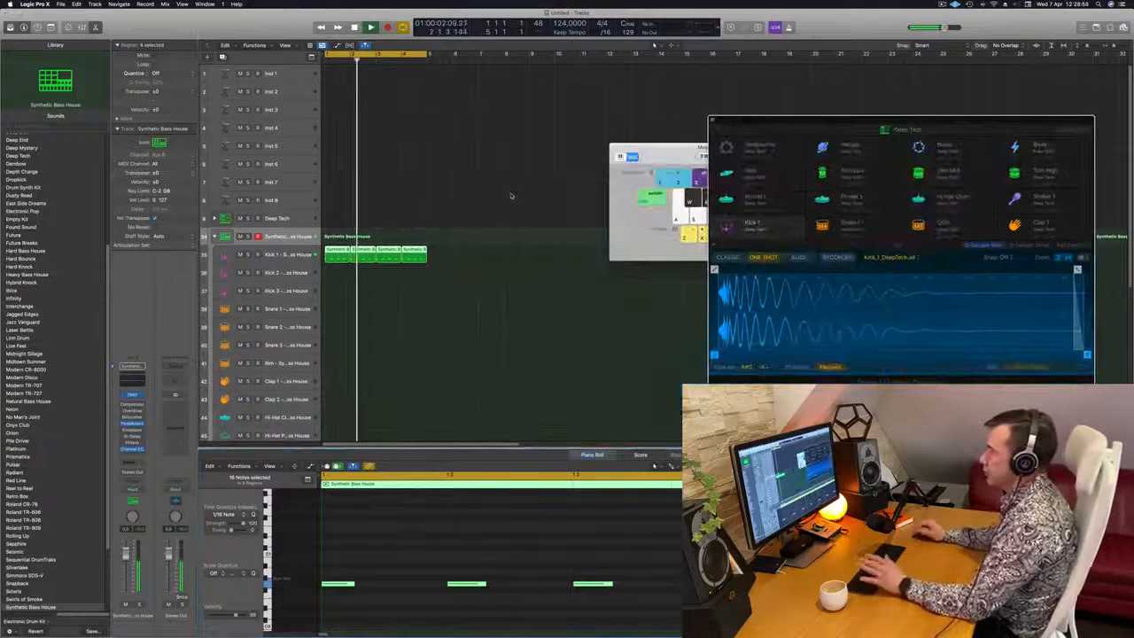
Copy the first Kick 1 region onto the Snare 1 track and delete its notes on beats 1 and 3
{"action": "left_click", "coordinate": [342, 298]}
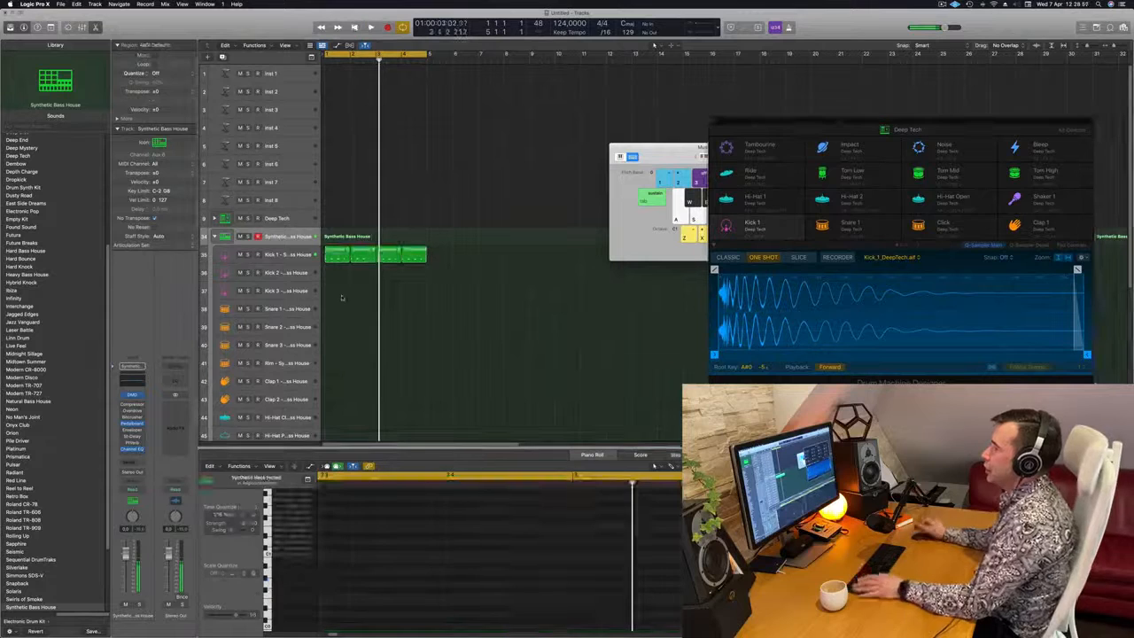
{"action": "key", "text": "Return"}
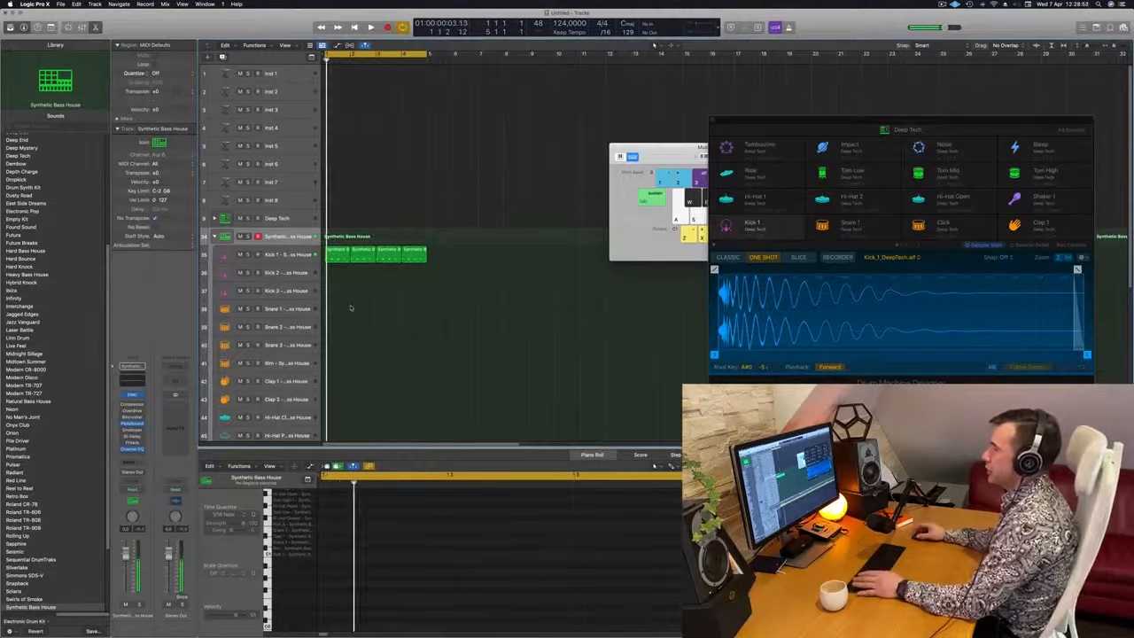
{"action": "left_click_drag", "start_coordinate": [341, 257], "coordinate": [342, 308]}
{"action": "left_click_drag", "start_coordinate": [386, 567], "coordinate": [336, 606]}
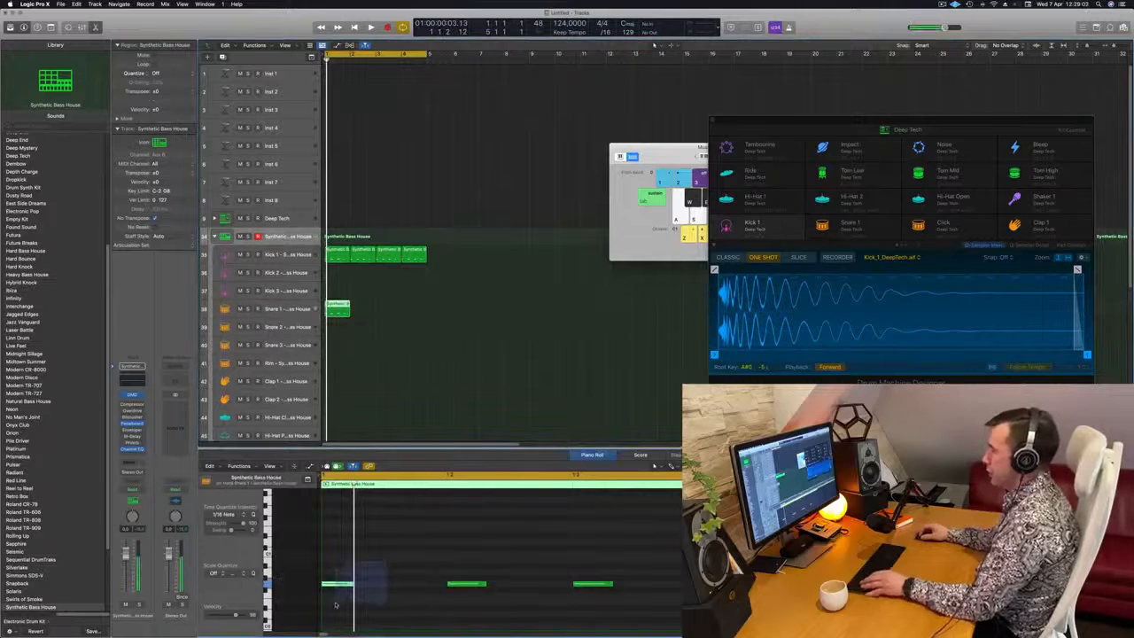
{"action": "left_click_drag", "start_coordinate": [557, 558], "coordinate": [613, 622]}
{"action": "key", "text": "Delete"}
Transpose the two remaining Snare 1 notes to the pitch of the wanted snare sound, checking them with playback
{"action": "left_click_drag", "start_coordinate": [417, 549], "coordinate": [746, 630]}
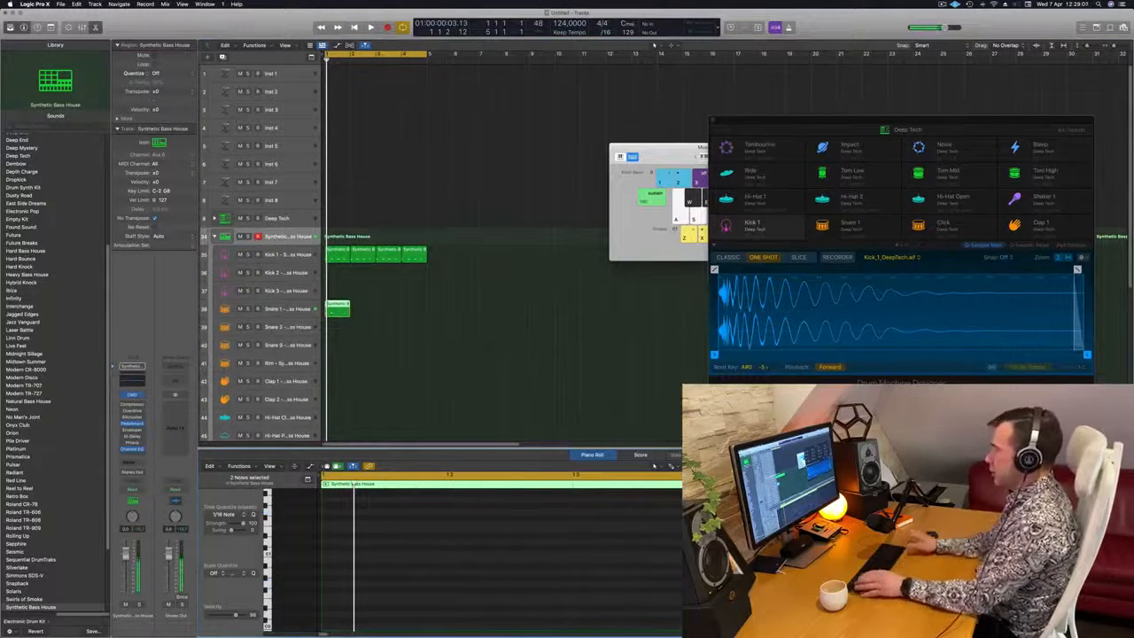
{"action": "key", "text": "space"}
{"action": "key", "text": "space"}
{"action": "scroll", "coordinate": [491, 620], "scroll_direction": "up", "scroll_amount": 4}
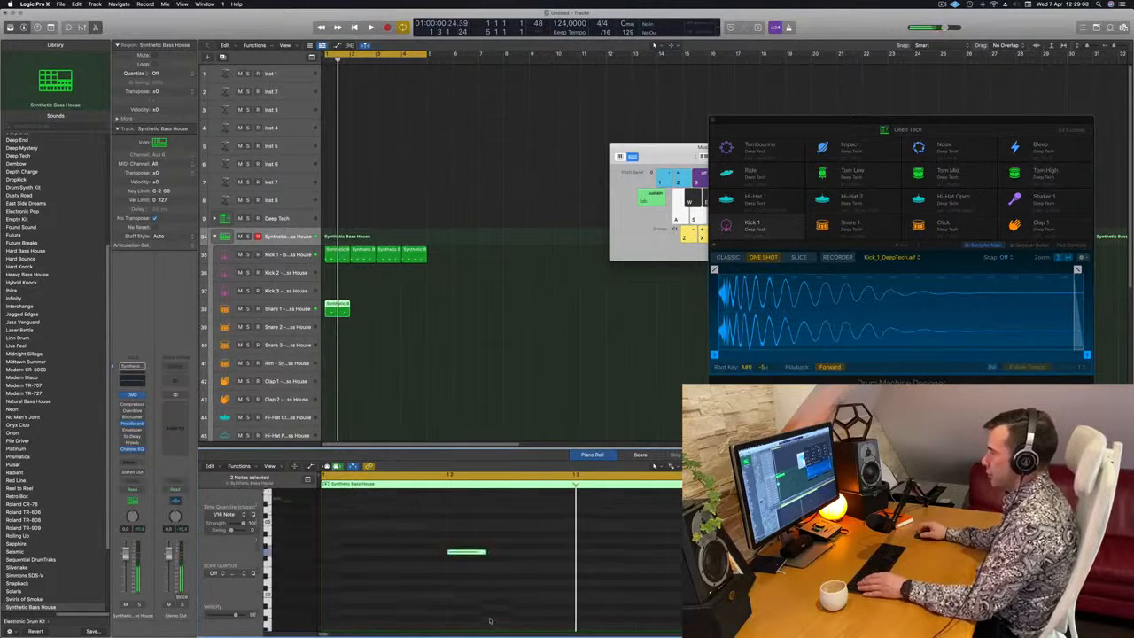
{"action": "key", "text": "space"}
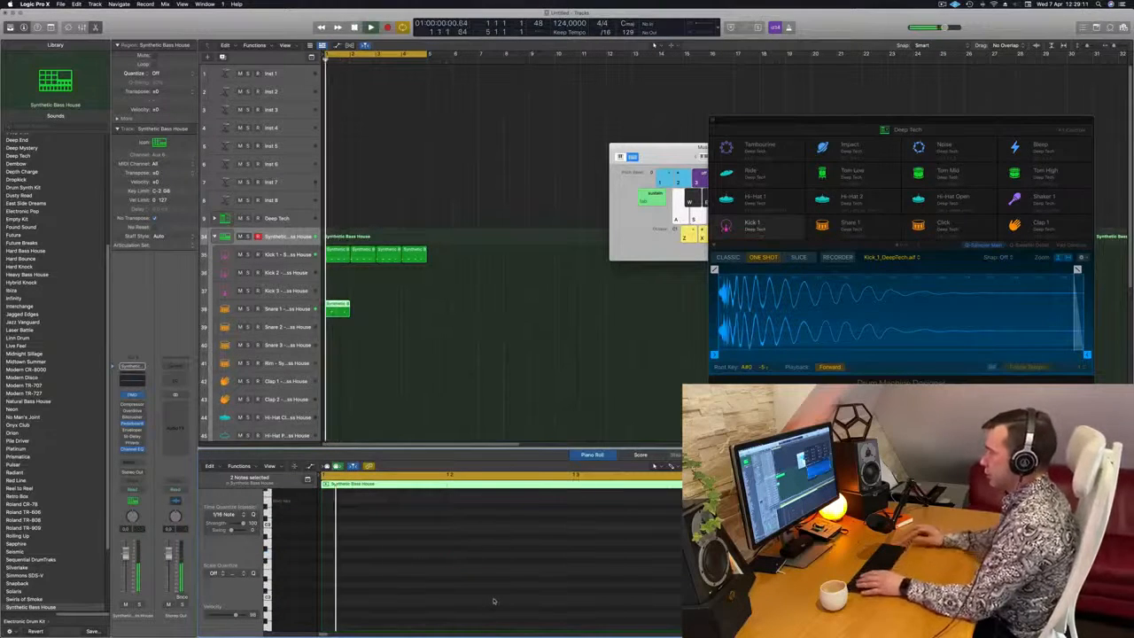
Lower the Snare 1 track's volume while playing the loop to balance it against the kick
{"action": "key", "text": "space"}
{"action": "key", "text": "space"}
{"action": "left_click", "coordinate": [278, 312]}
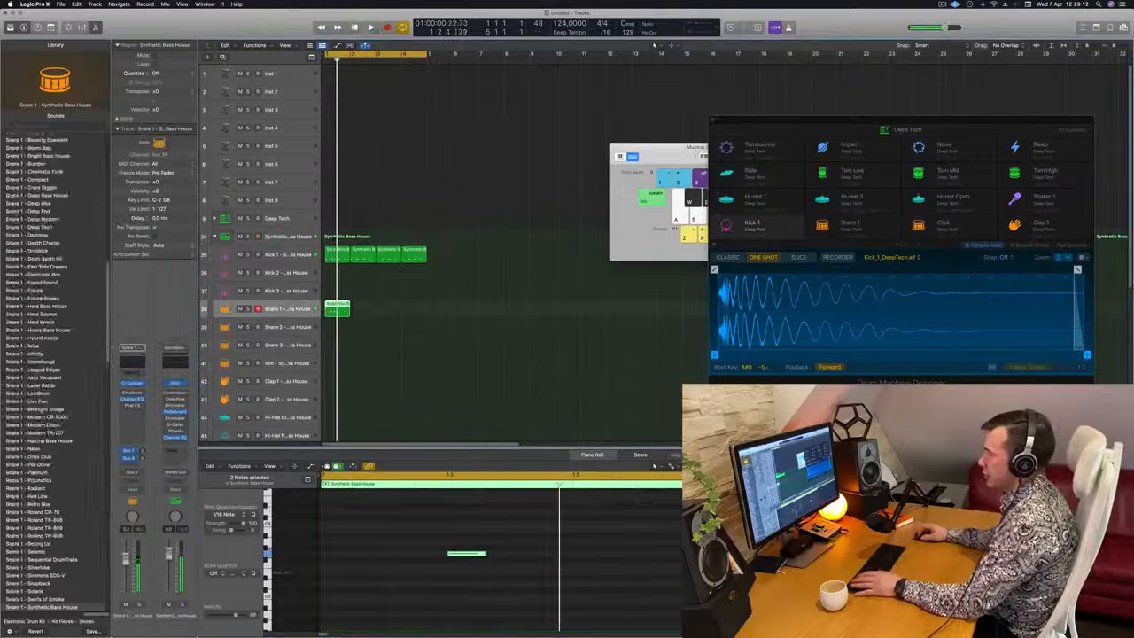
{"action": "key", "text": "space"}
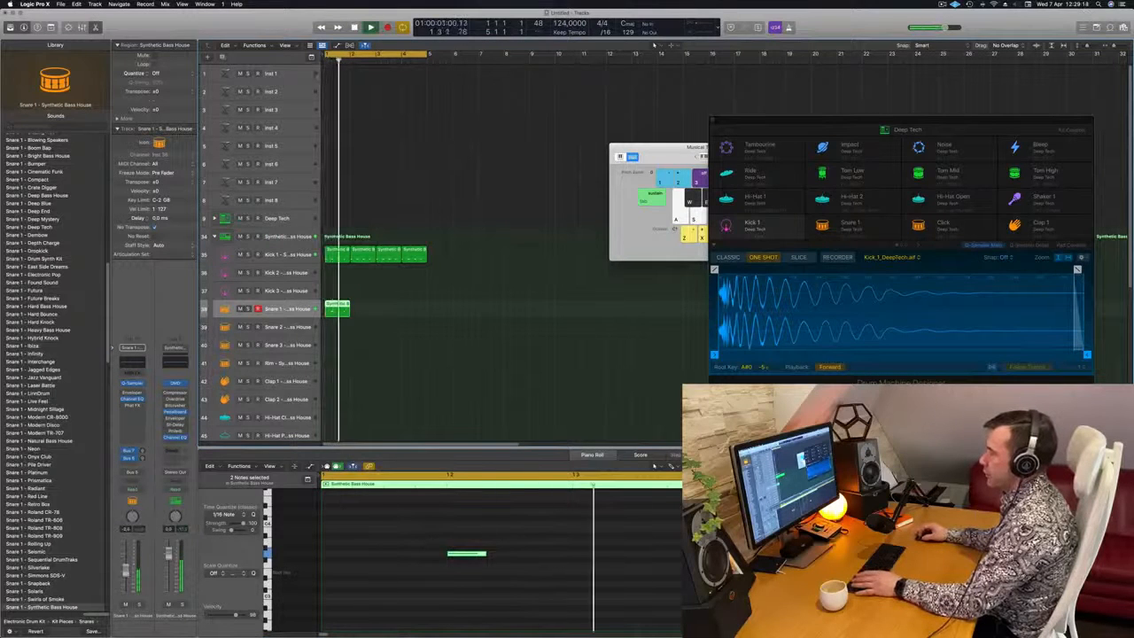
{"action": "key", "text": "space"}
{"action": "key", "text": "space"}
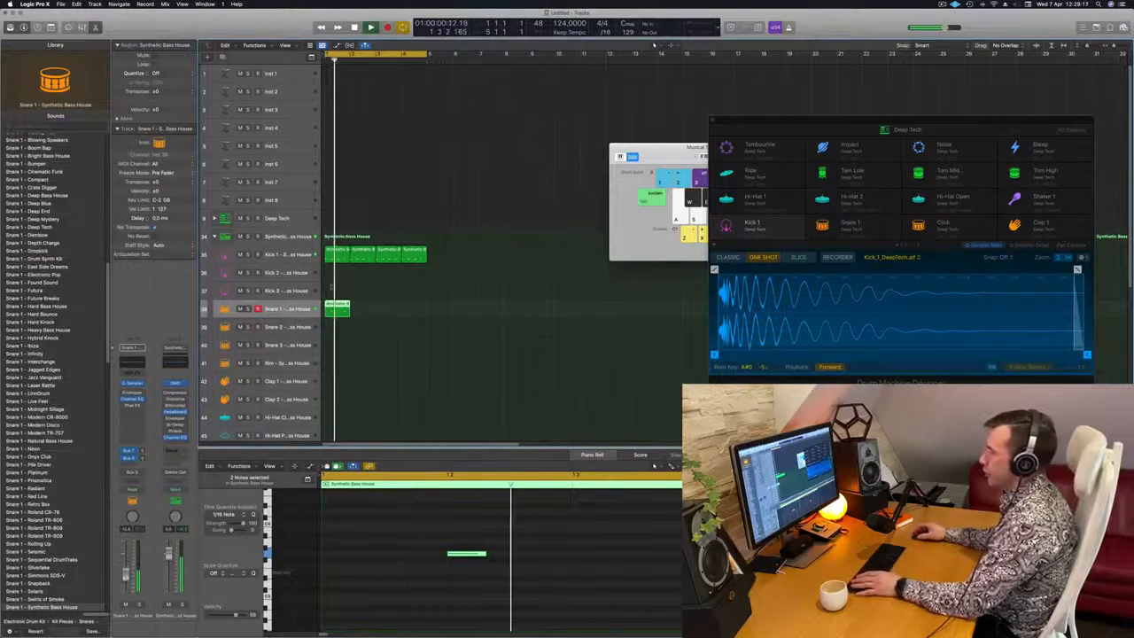
Duplicate the Snare 1 region to fill all four bars of the cycle and play the loop
{"action": "key", "text": "space"}
{"action": "left_click_drag", "start_coordinate": [351, 312], "coordinate": [395, 312]}
{"action": "key", "text": "space"}
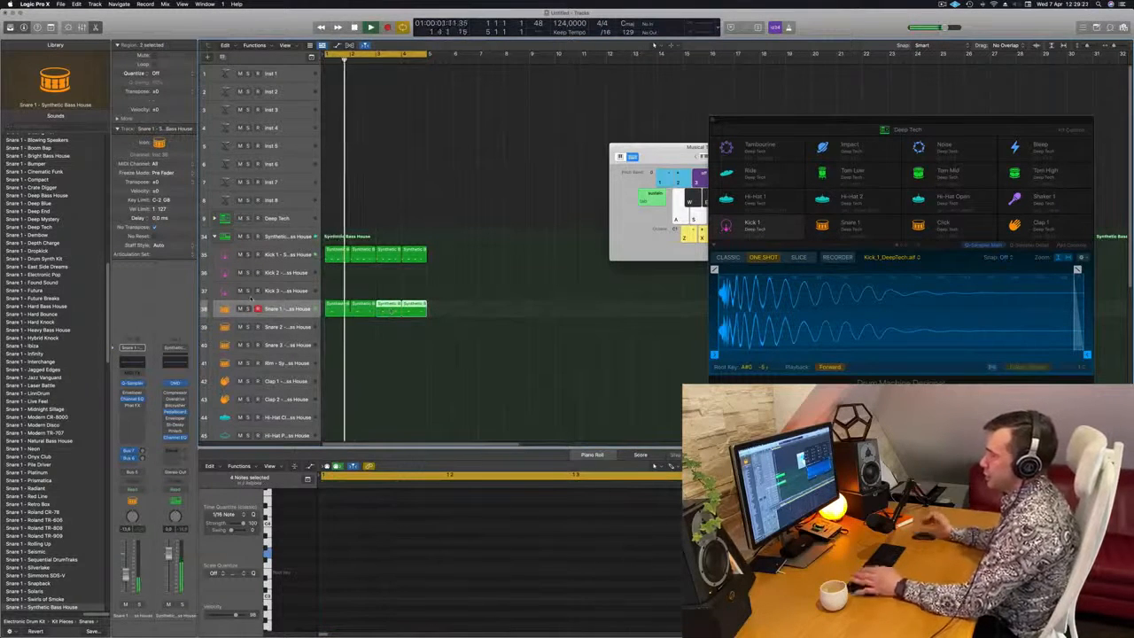
{"action": "scroll", "coordinate": [481, 301], "scroll_direction": "down", "scroll_amount": 5}
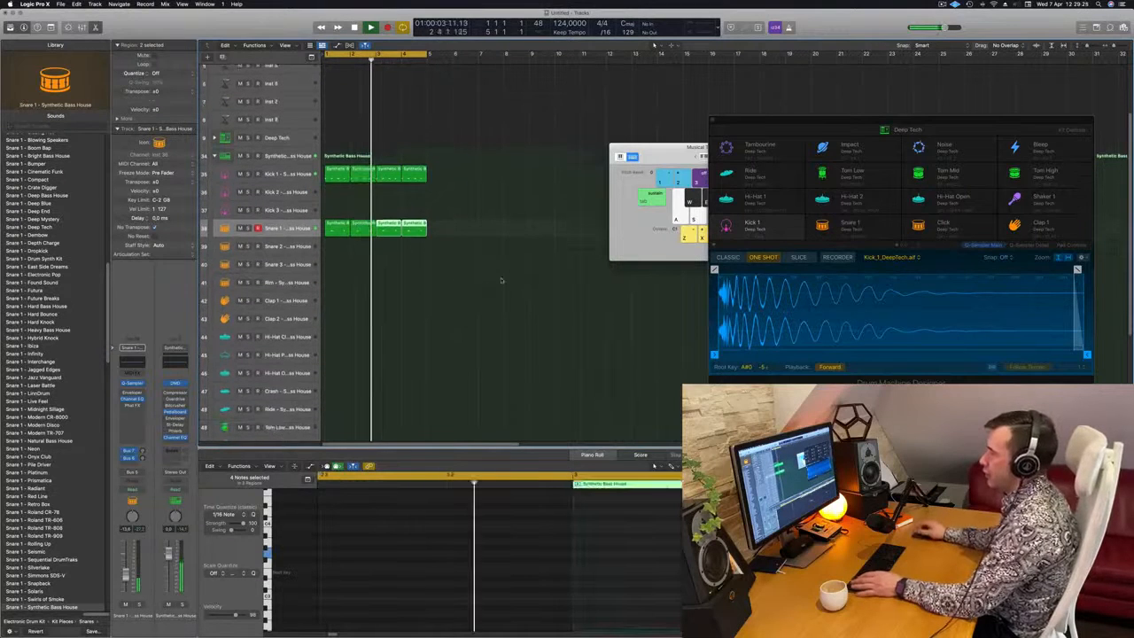
{"action": "scroll", "coordinate": [502, 282], "scroll_direction": "down", "scroll_amount": 1}
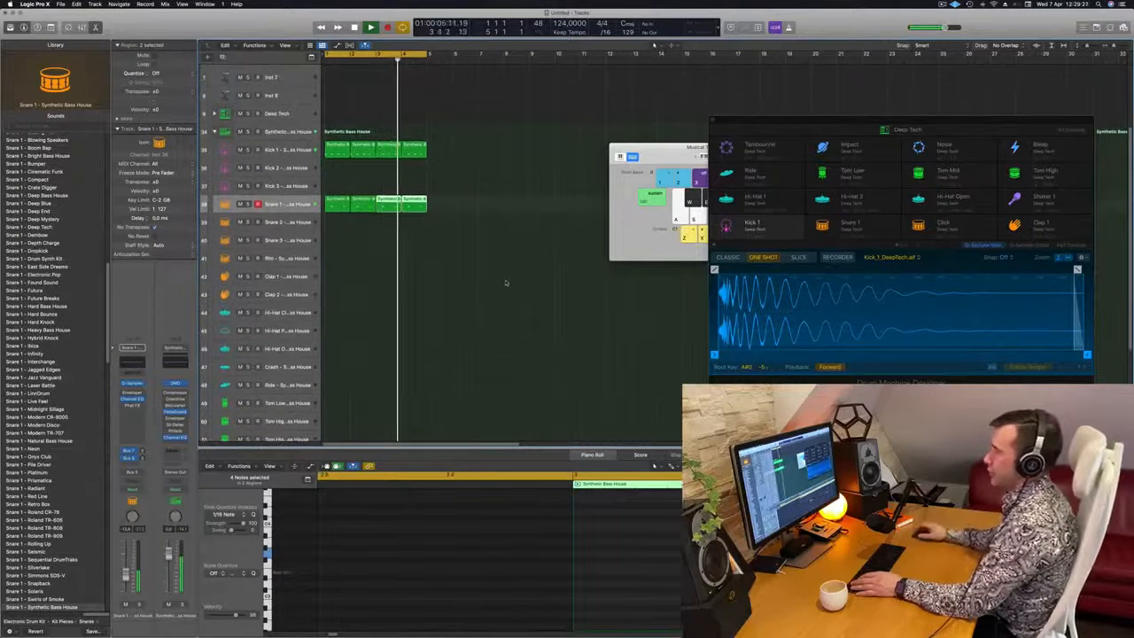
{"action": "key", "text": "space"}
Expand the Deep Tech kit's tracks and copy the first Kick 1 region onto its Hi-Hat Open track at bar 1
{"action": "scroll", "coordinate": [388, 285], "scroll_direction": "down", "scroll_amount": 3}
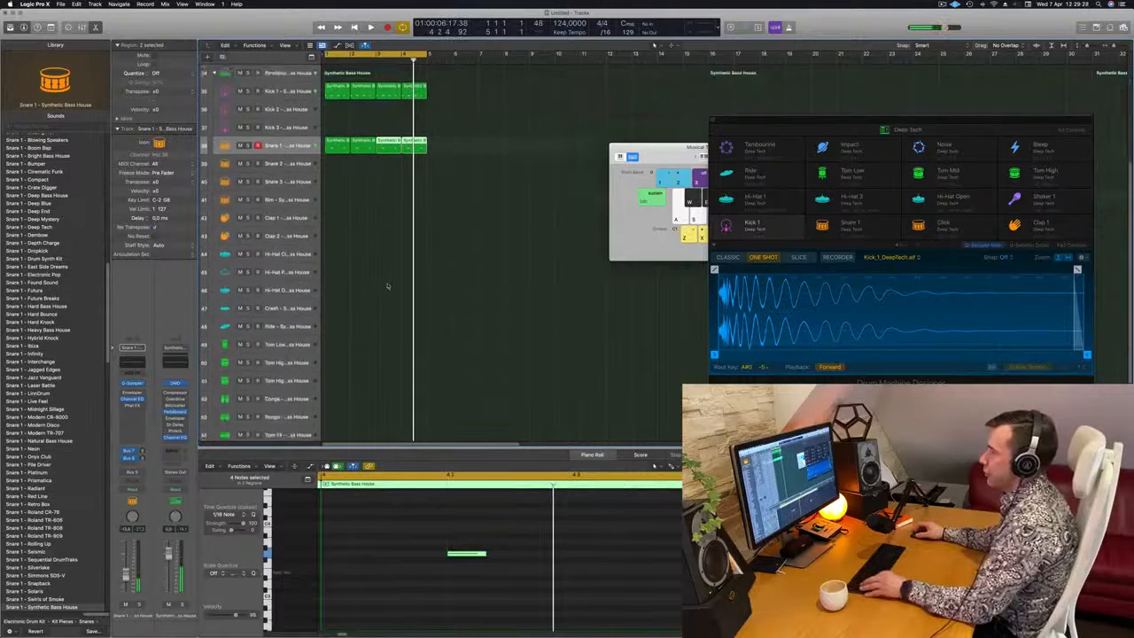
{"action": "scroll", "coordinate": [431, 253], "scroll_direction": "up", "scroll_amount": 6}
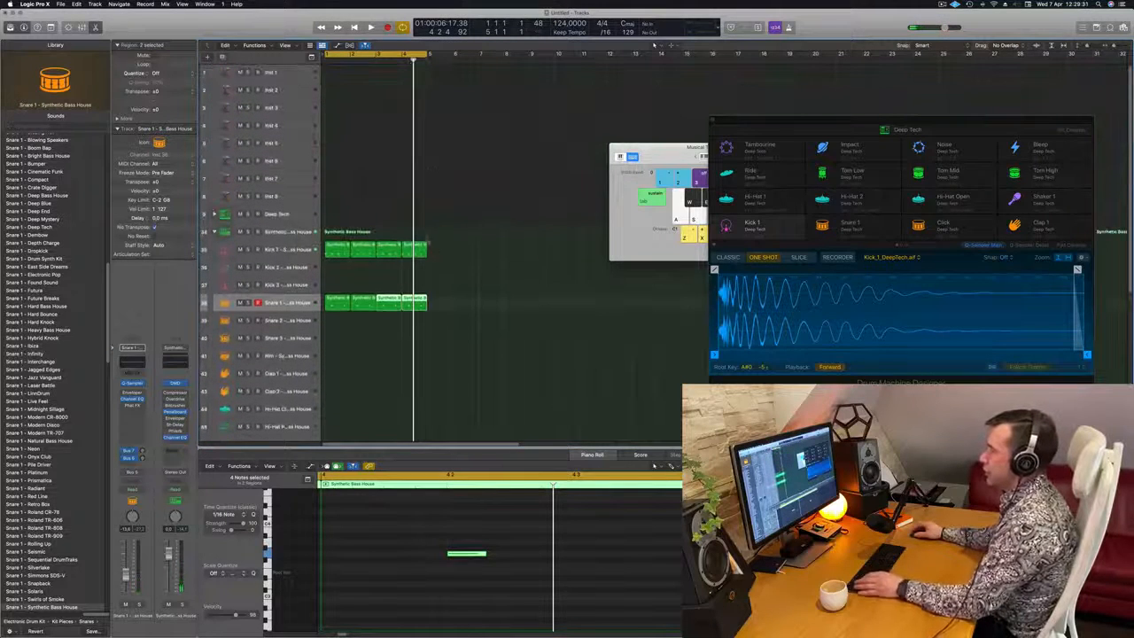
{"action": "left_click", "coordinate": [299, 212]}
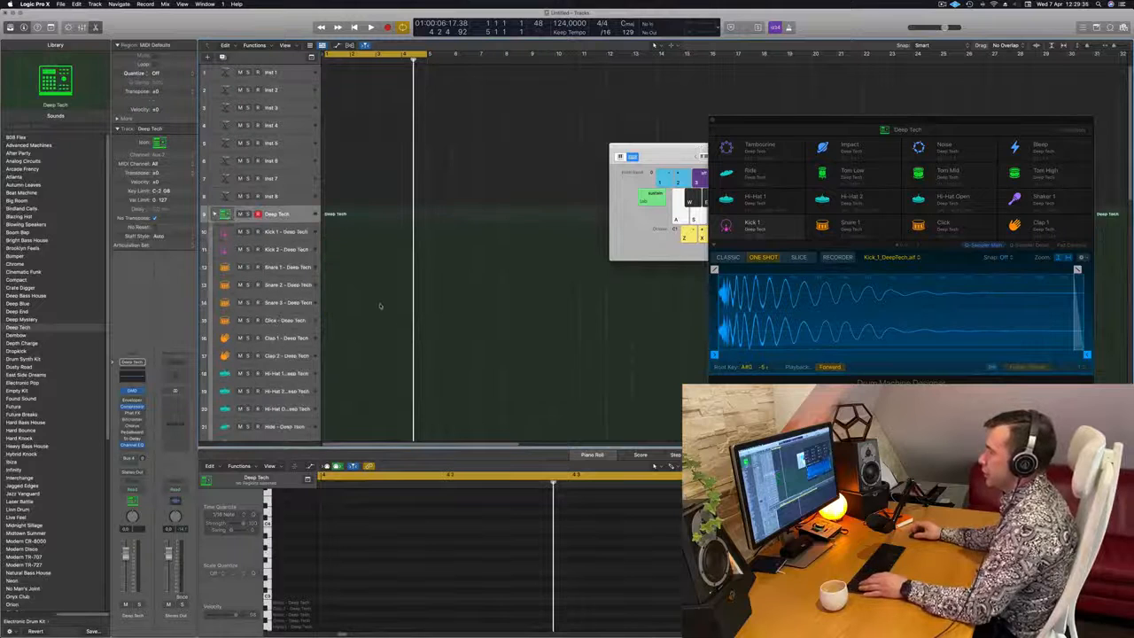
{"action": "scroll", "coordinate": [380, 306], "scroll_direction": "down", "scroll_amount": 9}
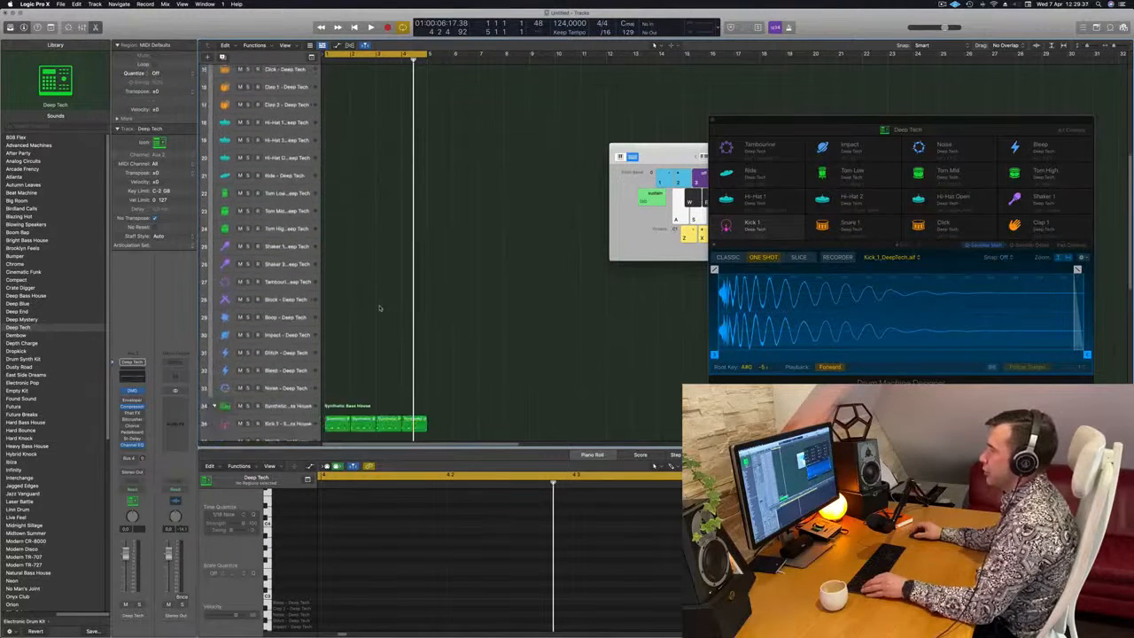
{"action": "left_click", "coordinate": [335, 421]}
{"action": "left_click_drag", "start_coordinate": [344, 353], "coordinate": [335, 168]}
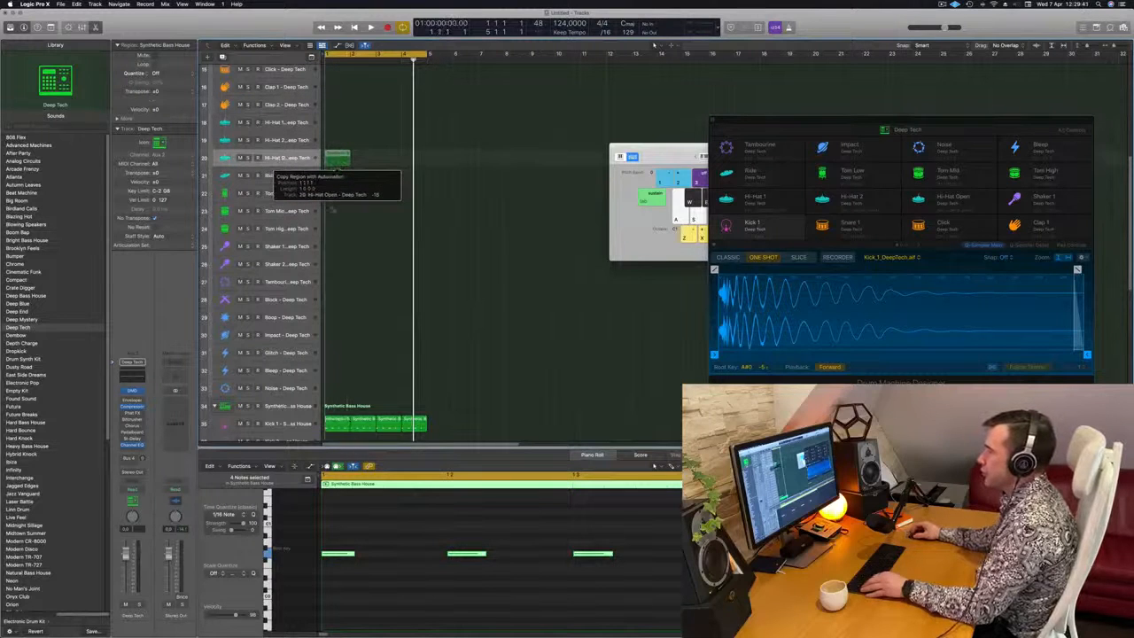
{"action": "left_click_drag", "start_coordinate": [332, 209], "coordinate": [333, 210]}
Transpose the four Hi-Hat Open notes to the wanted pitch and shift them half a beat later onto the off-beats
{"action": "left_click", "coordinate": [342, 539]}
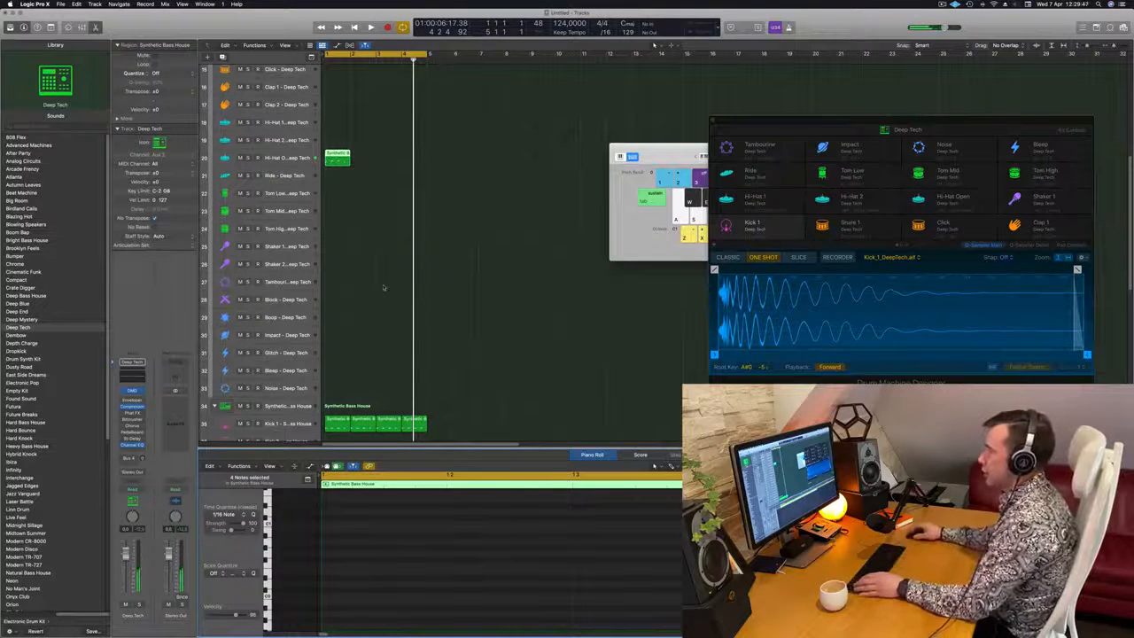
{"action": "scroll", "coordinate": [384, 287], "scroll_direction": "up", "scroll_amount": 6}
{"action": "scroll", "coordinate": [401, 554], "scroll_direction": "up", "scroll_amount": 3}
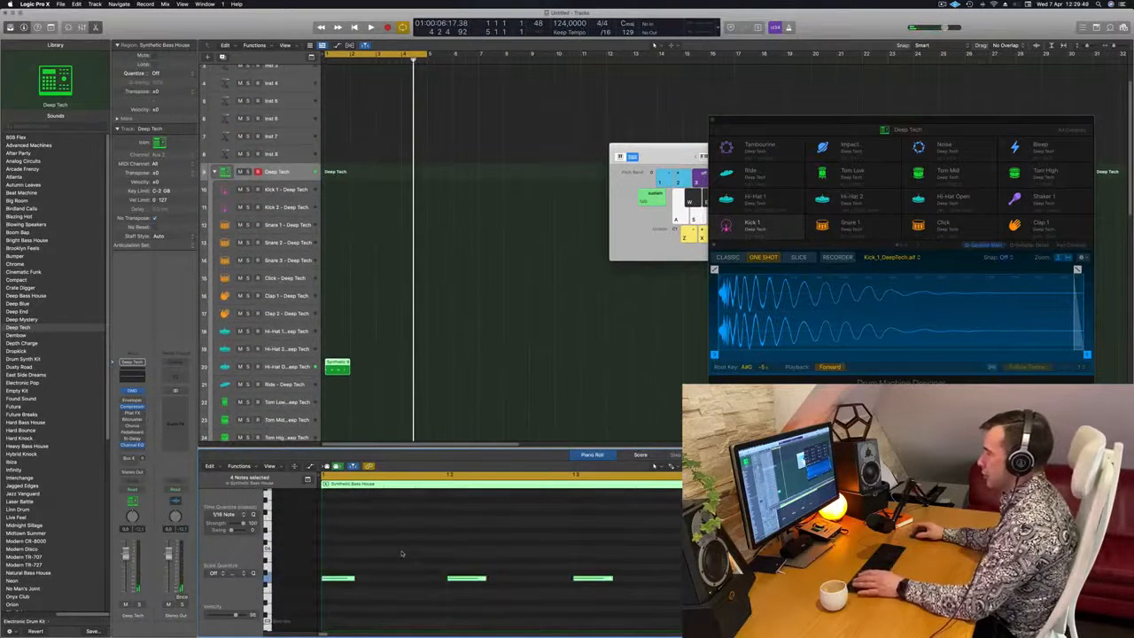
{"action": "key", "text": "space"}
{"action": "key", "text": "space"}
{"action": "left_click_drag", "start_coordinate": [352, 550], "coordinate": [798, 633]}
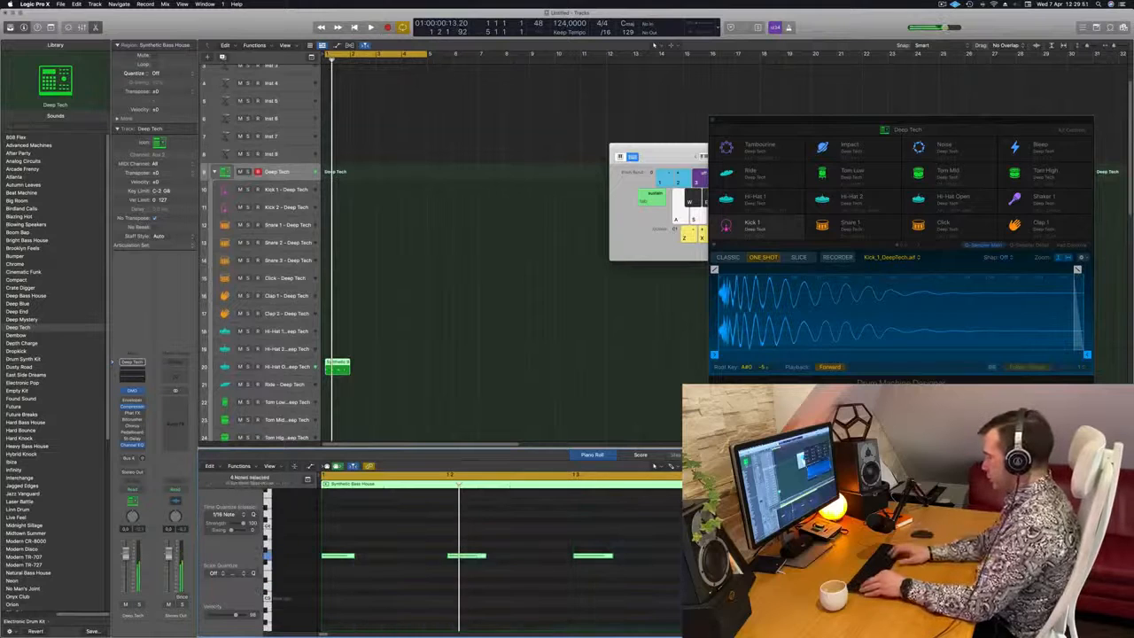
{"action": "key", "text": "space"}
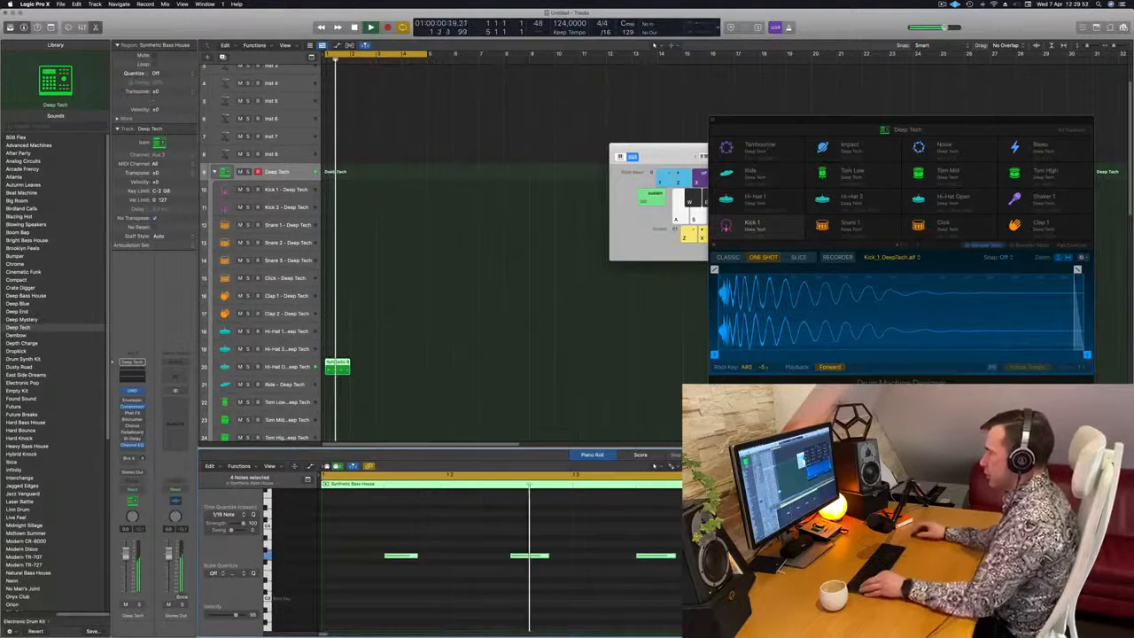
Duplicate the off-beat Hi-Hat Open region until it fills all four bars of the cycle
{"action": "scroll", "coordinate": [620, 572], "scroll_direction": "down", "scroll_amount": 3}
{"action": "scroll", "coordinate": [621, 571], "scroll_direction": "down", "scroll_amount": 2}
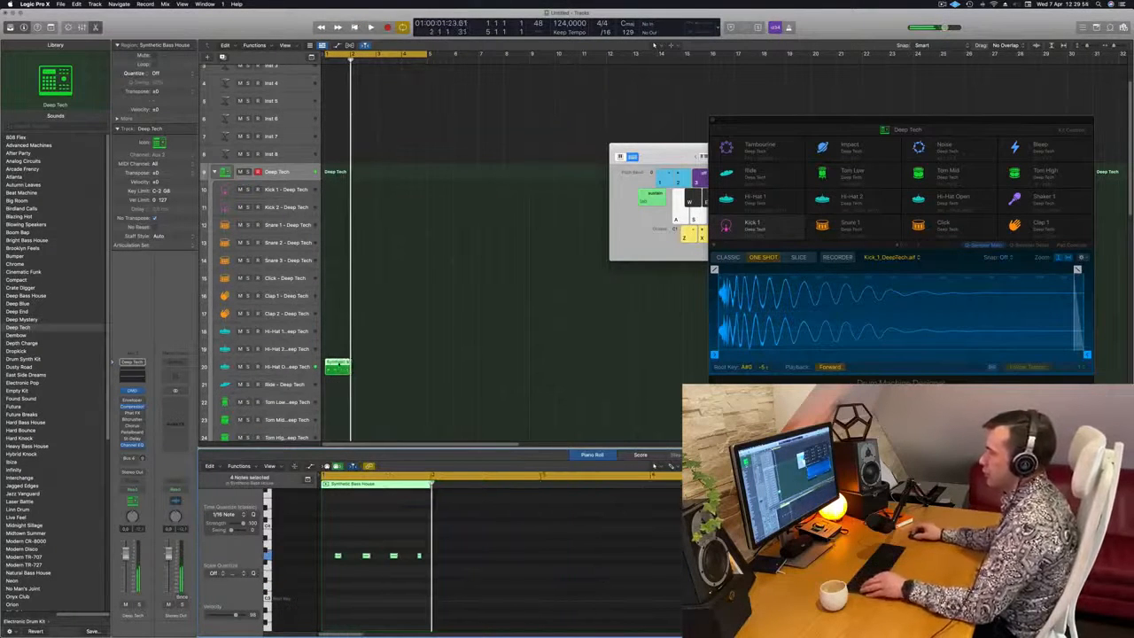
{"action": "left_click_drag", "start_coordinate": [339, 367], "coordinate": [387, 373]}
{"action": "left_click", "coordinate": [337, 371], "text": "shift"}
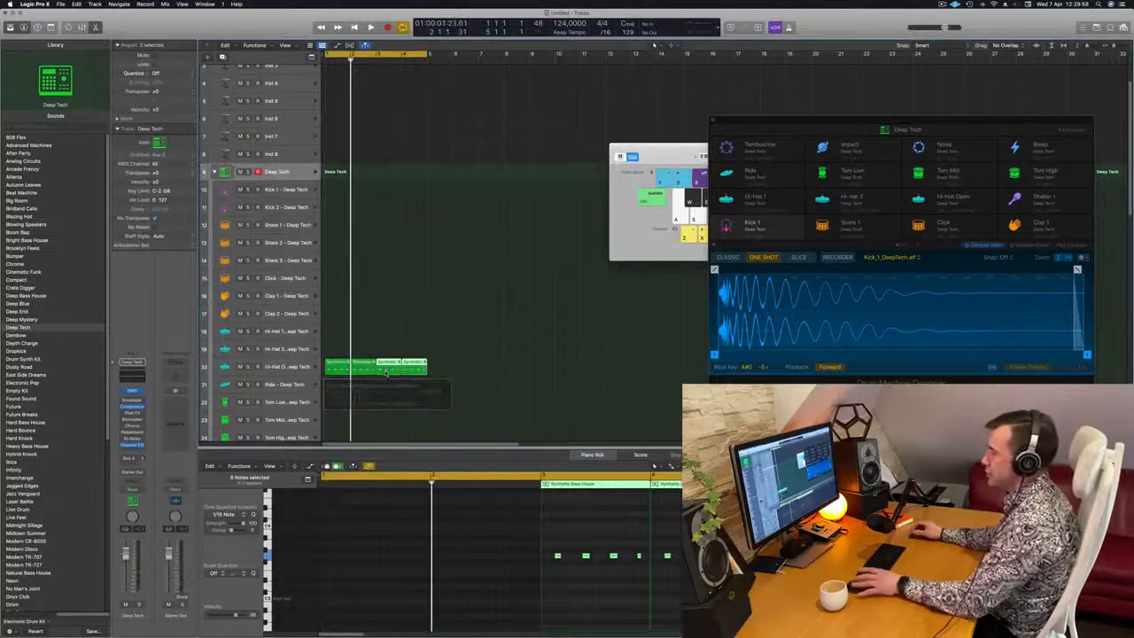
Lower the Deep Tech Hi-Hat Open track's volume while the loop plays, leaving its regions deselected
{"action": "left_click", "coordinate": [286, 368]}
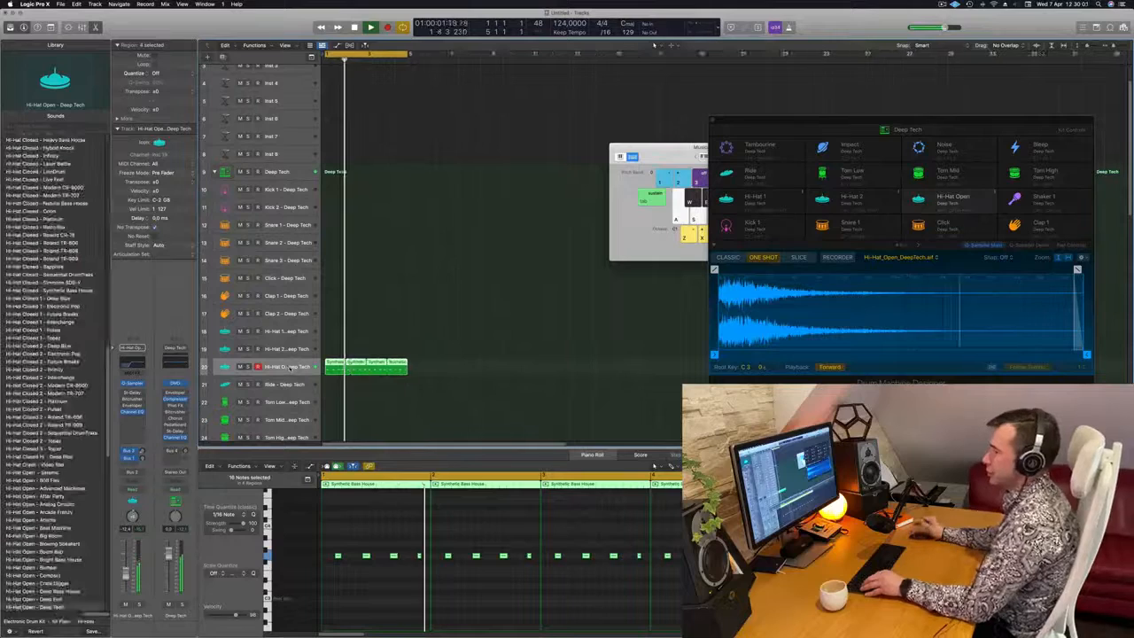
{"action": "key", "text": "space"}
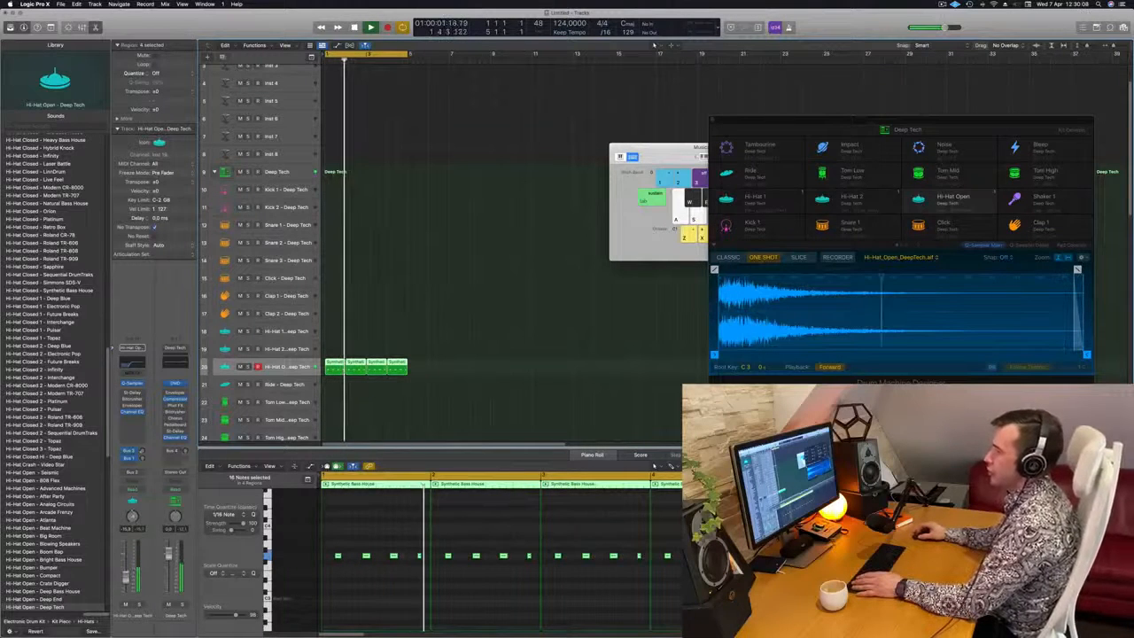
{"action": "scroll", "coordinate": [413, 390], "scroll_direction": "down", "scroll_amount": 5}
{"action": "left_click", "coordinate": [422, 386]}
{"action": "scroll", "coordinate": [471, 253], "scroll_direction": "down", "scroll_amount": 2}
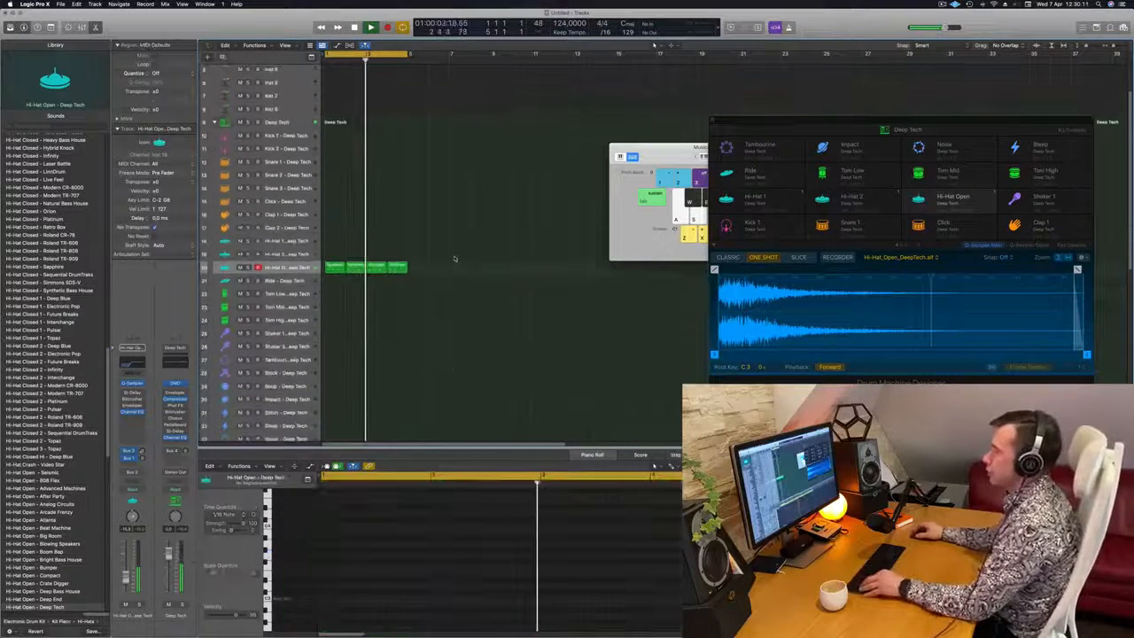
Copy the first Hi-Hat Open region onto the Tom High track at bar 1, keeping only its last note, and play the loop
{"action": "scroll", "coordinate": [447, 300], "scroll_direction": "down", "scroll_amount": 1}
{"action": "scroll", "coordinate": [441, 300], "scroll_direction": "down", "scroll_amount": 4}
{"action": "key", "text": "space"}
{"action": "left_click_drag", "start_coordinate": [335, 175], "coordinate": [334, 226]}
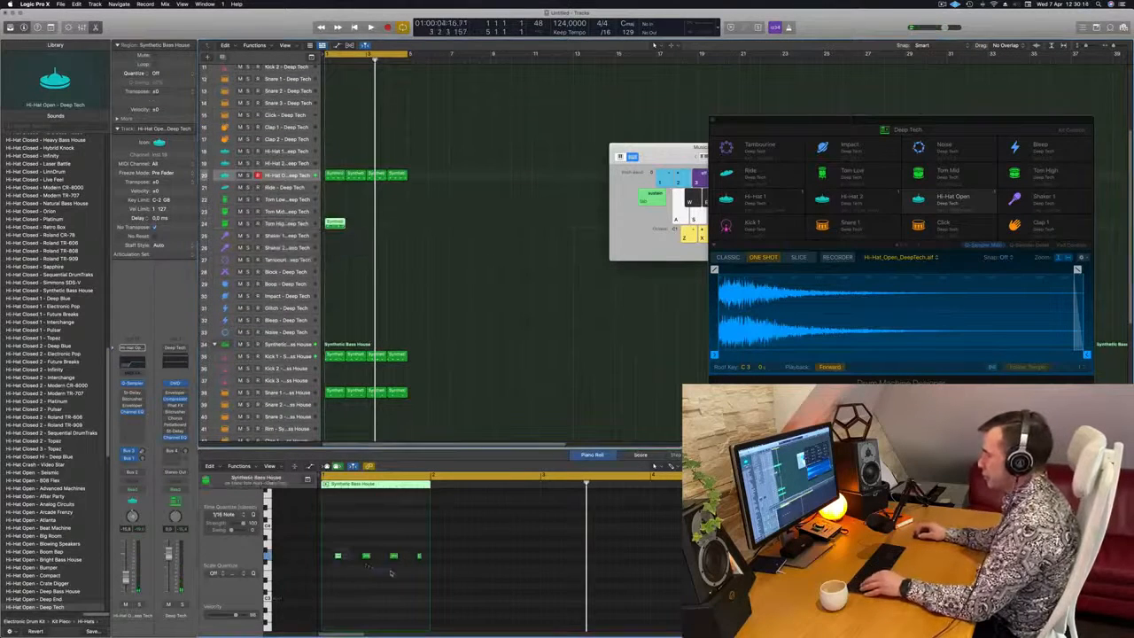
{"action": "left_click_drag", "start_coordinate": [389, 522], "coordinate": [457, 595]}
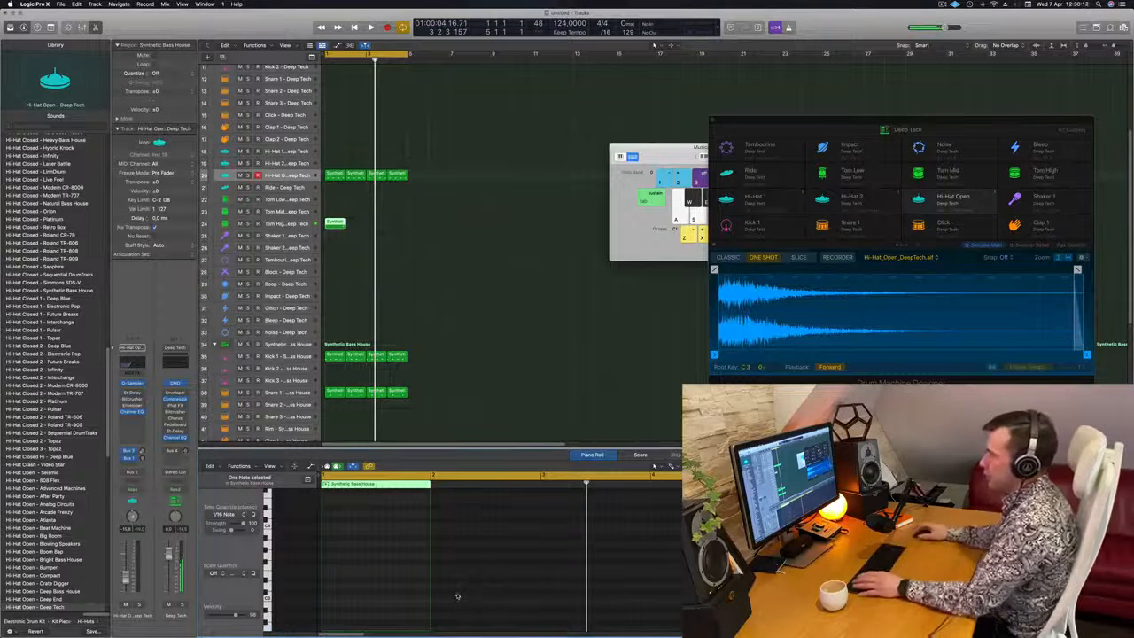
{"action": "key", "text": "space"}
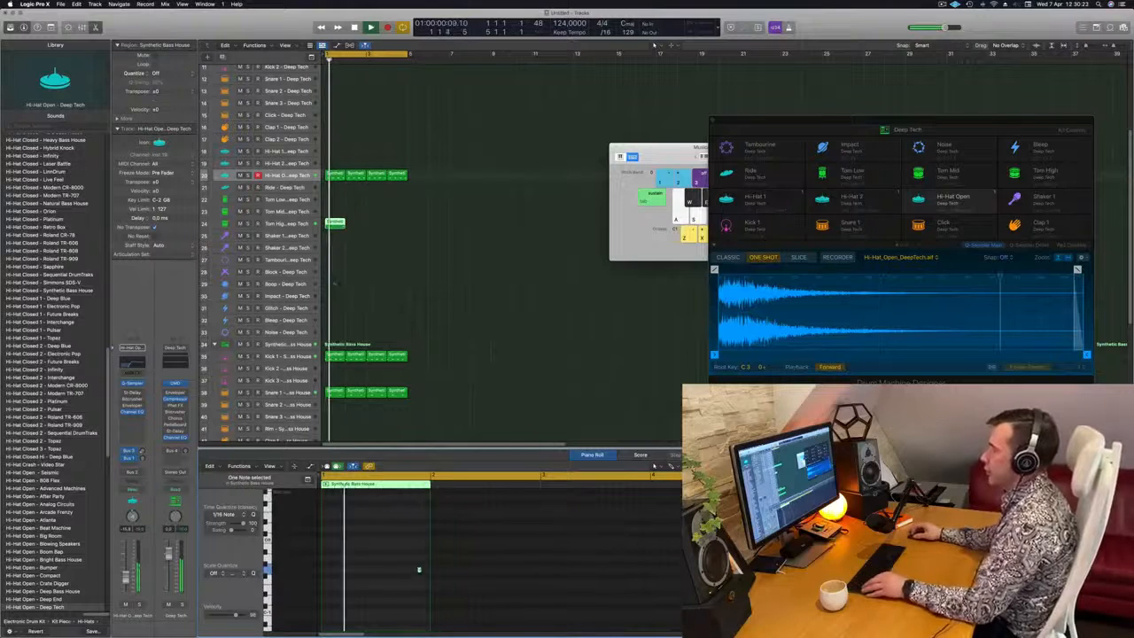
Duplicate the one-note Tom High region until it fills all four bars of the cycle, leaving it deselected
{"action": "left_click_drag", "start_coordinate": [337, 227], "coordinate": [374, 226]}
{"action": "left_click", "coordinate": [336, 226], "text": "shift"}
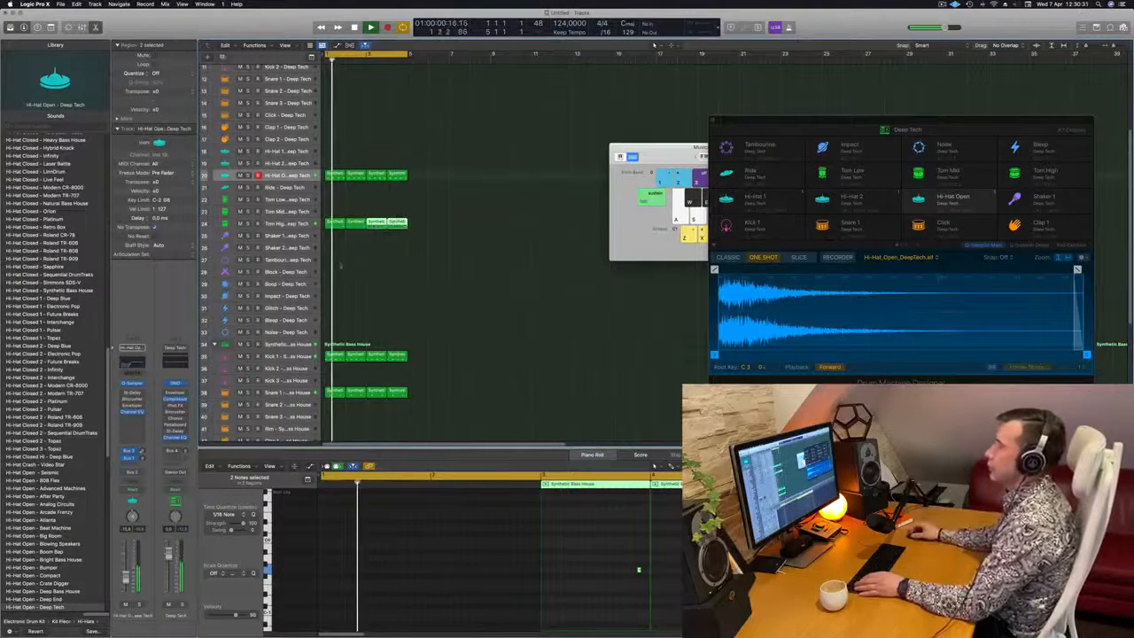
{"action": "left_click", "coordinate": [340, 259]}
{"action": "key", "text": "Return"}
Copy the first Hi-Hat Open region onto the Tom Low track at bar 1 and reduce it to one note on the downbeat
{"action": "left_click", "coordinate": [336, 175]}
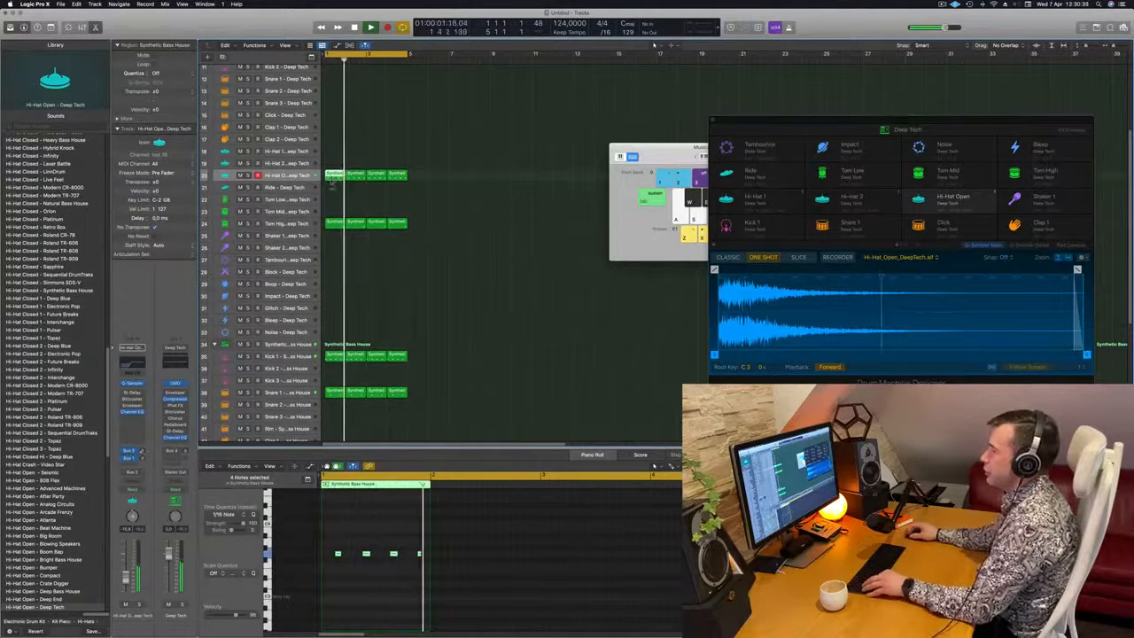
{"action": "left_click_drag", "start_coordinate": [335, 176], "coordinate": [334, 203]}
{"action": "key", "text": "space"}
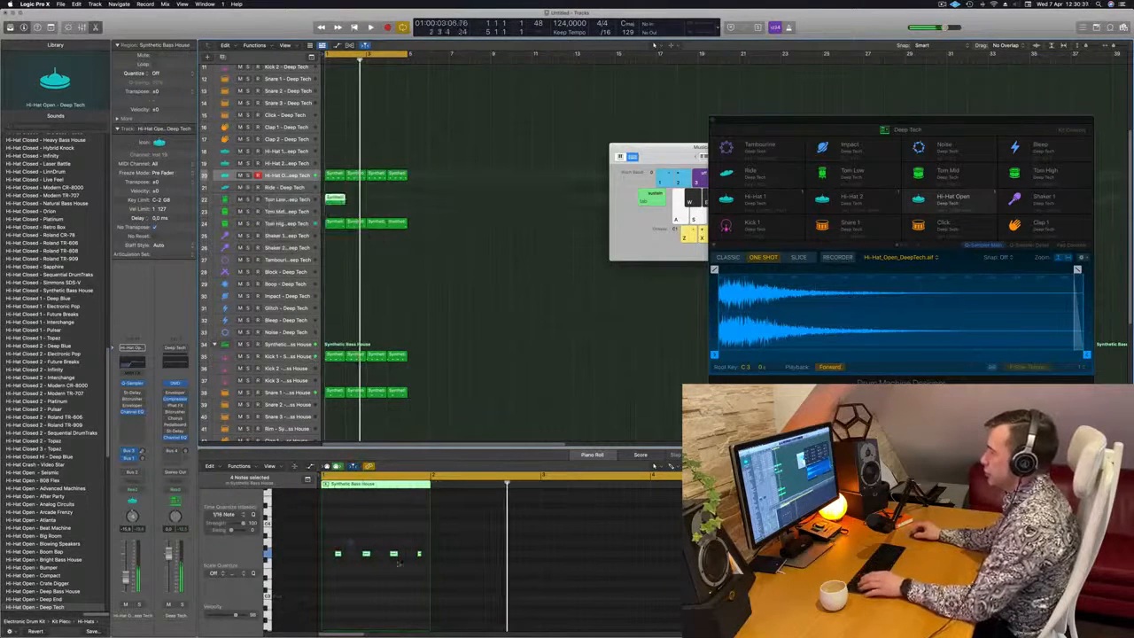
{"action": "left_click_drag", "start_coordinate": [348, 540], "coordinate": [428, 578]}
{"action": "key", "text": "Delete"}
{"action": "key", "text": "Delete"}
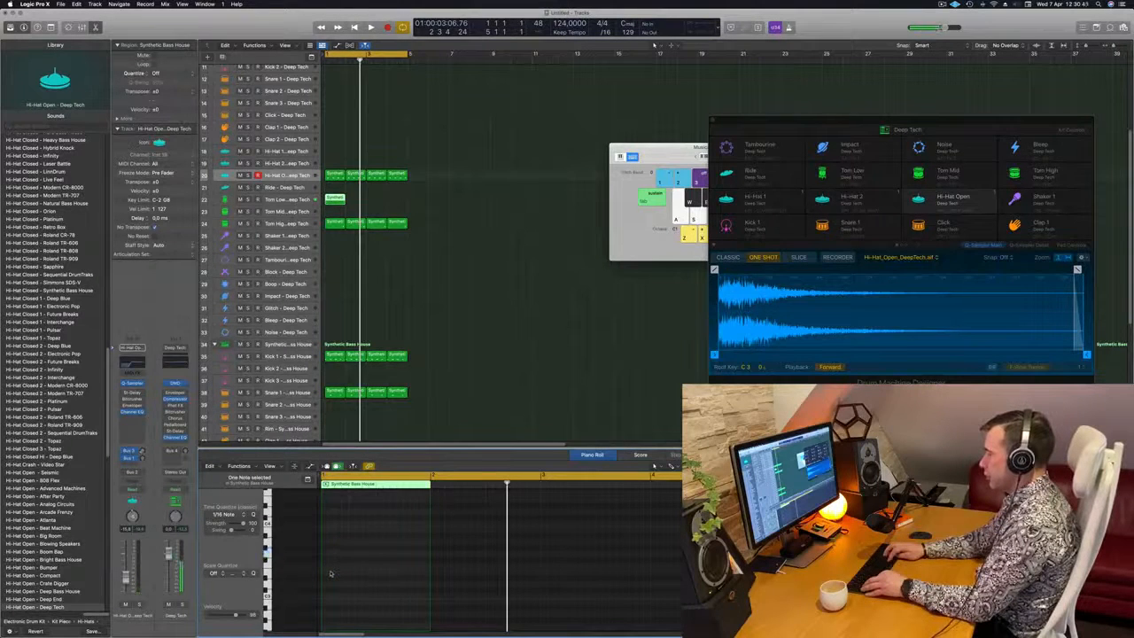
{"action": "key", "text": "space"}
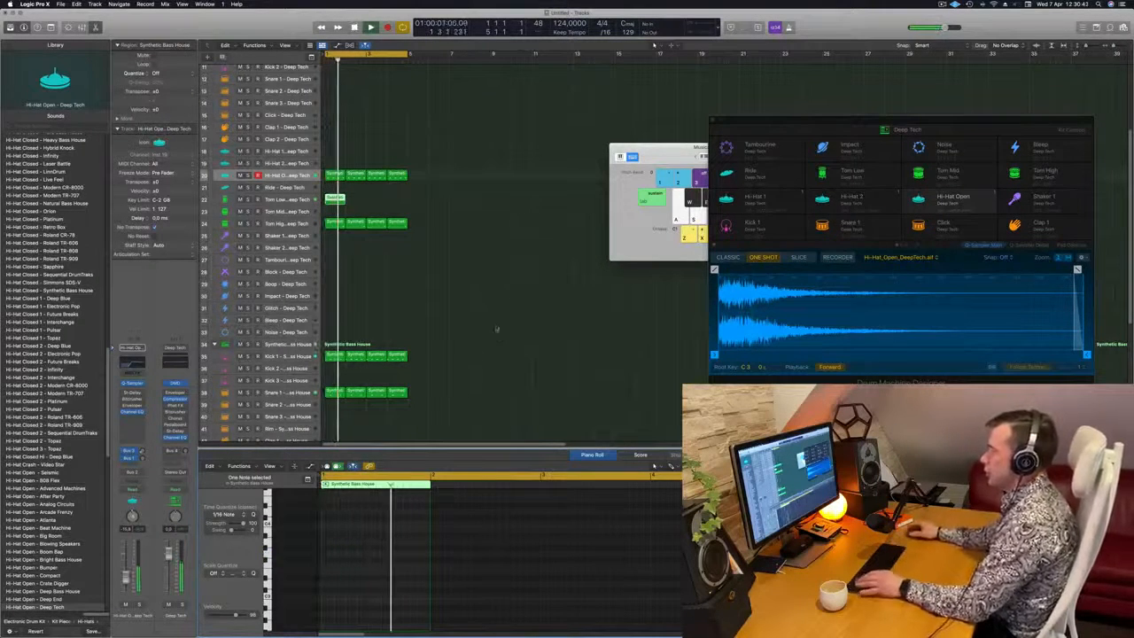
Duplicate the one-note Tom Low region across all four bars, restart playback and deselect the regions
{"action": "key", "text": "space"}
{"action": "left_click_drag", "start_coordinate": [344, 196], "coordinate": [356, 205]}
{"action": "mouse_move", "coordinate": [369, 211]}
{"action": "left_mouse_down"}
{"action": "mouse_move", "coordinate": [334, 202]}
{"action": "mouse_move", "coordinate": [380, 205]}
{"action": "left_mouse_up"}
{"action": "key", "text": "space"}
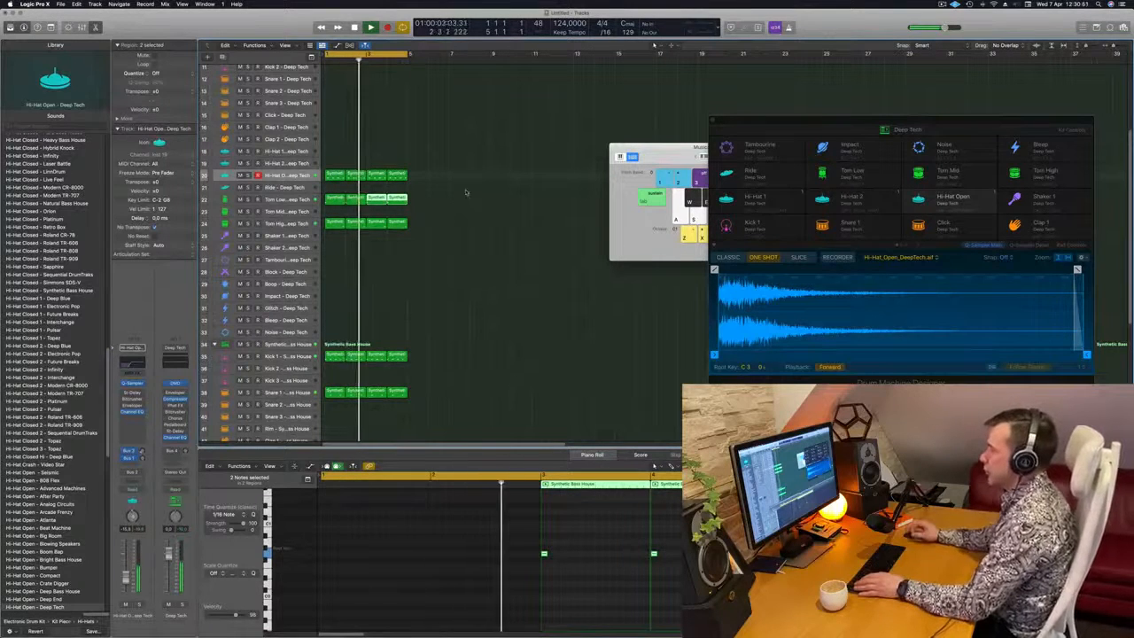
{"action": "left_click", "coordinate": [450, 239]}
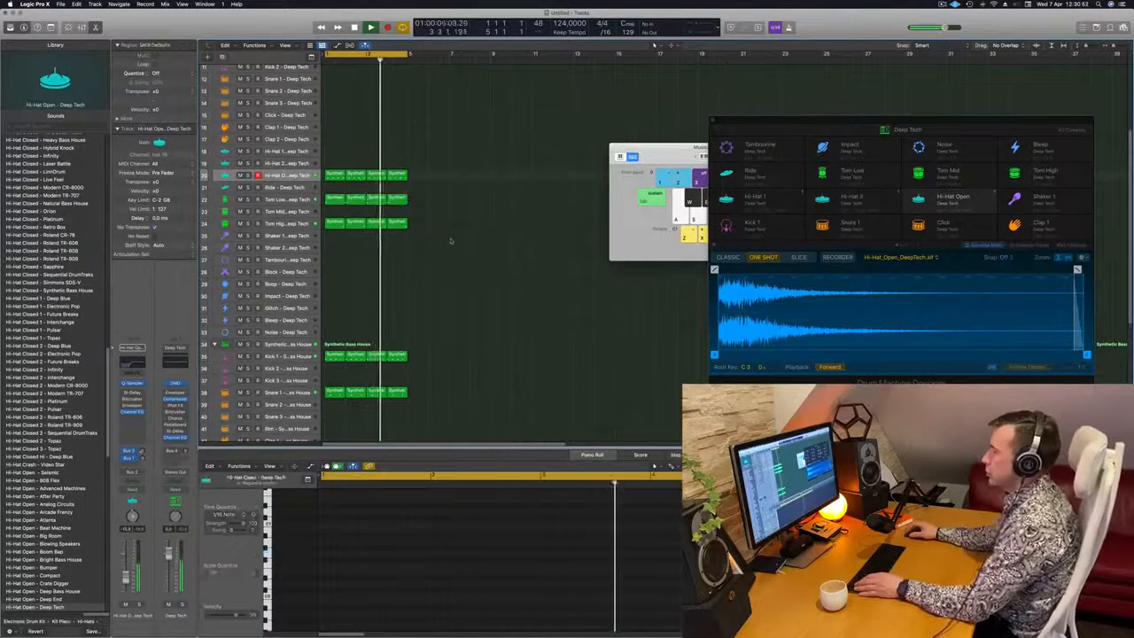
Copy the first Tom Low region onto the Tom Mid track and place two notes in it, one within beat 2 and one within beat 3
{"action": "left_click_drag", "start_coordinate": [330, 202], "coordinate": [332, 213]}
{"action": "left_click_drag", "start_coordinate": [360, 545], "coordinate": [299, 570]}
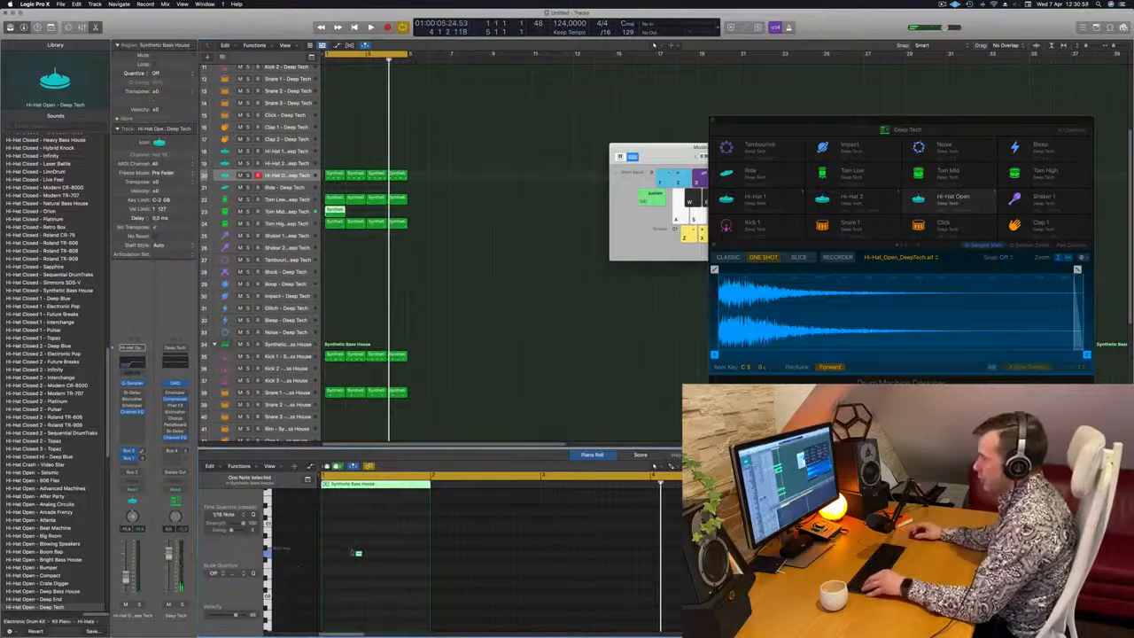
{"action": "left_click_drag", "start_coordinate": [359, 555], "coordinate": [401, 558]}
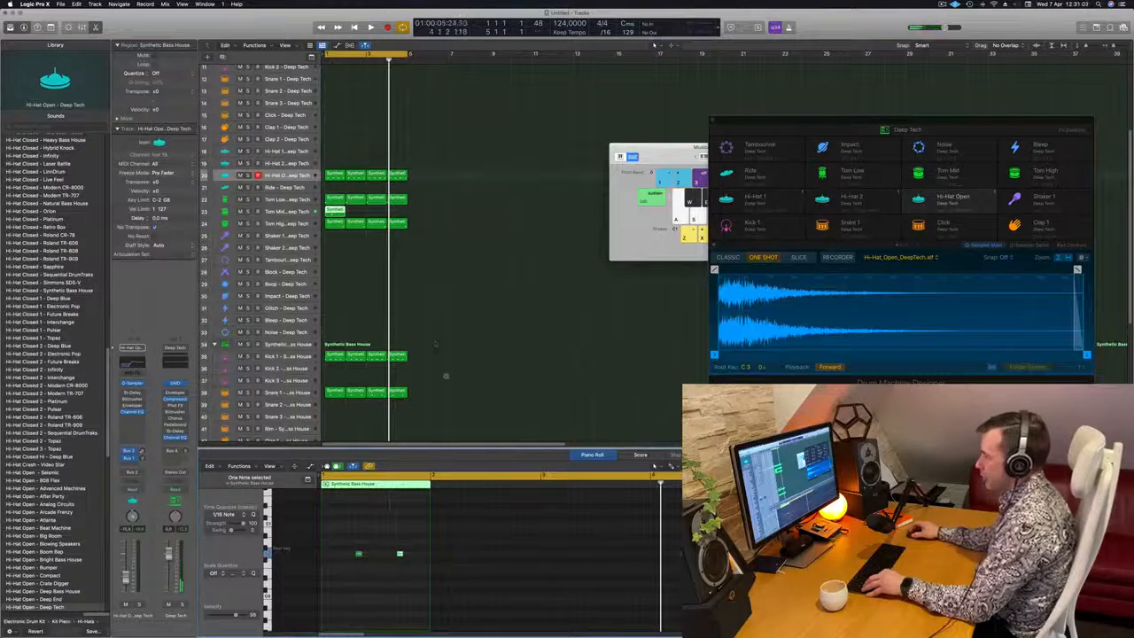
{"action": "key", "text": "space"}
{"action": "scroll", "coordinate": [470, 319], "scroll_direction": "down", "scroll_amount": 3}
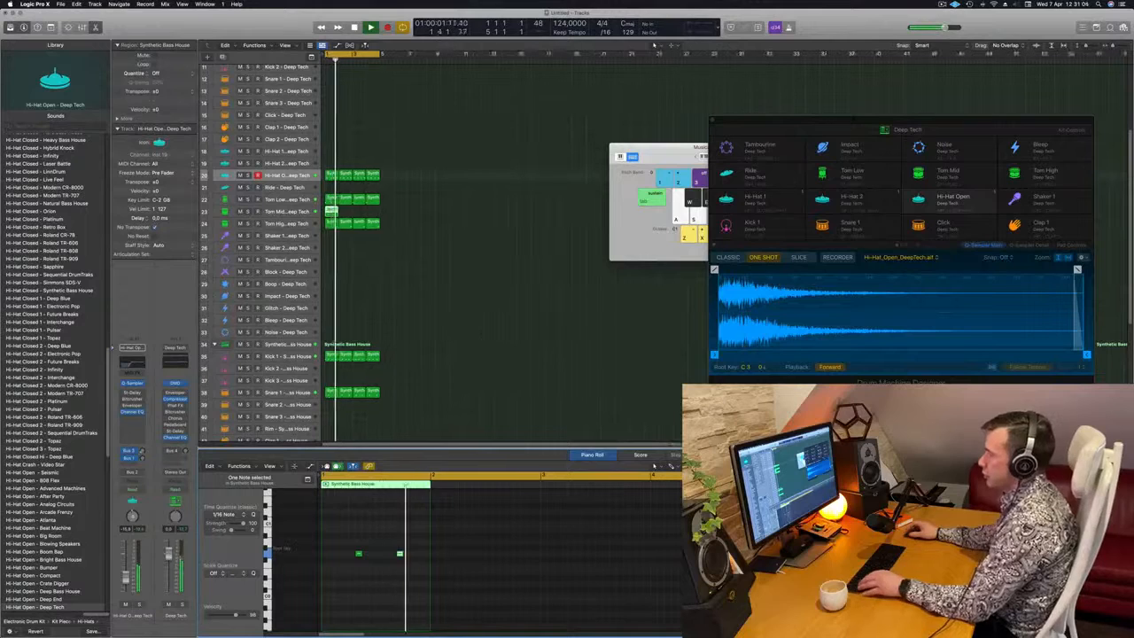
Select the Tom Mid track and duplicate its two-note region until it fills all four bars
{"action": "left_click", "coordinate": [285, 211]}
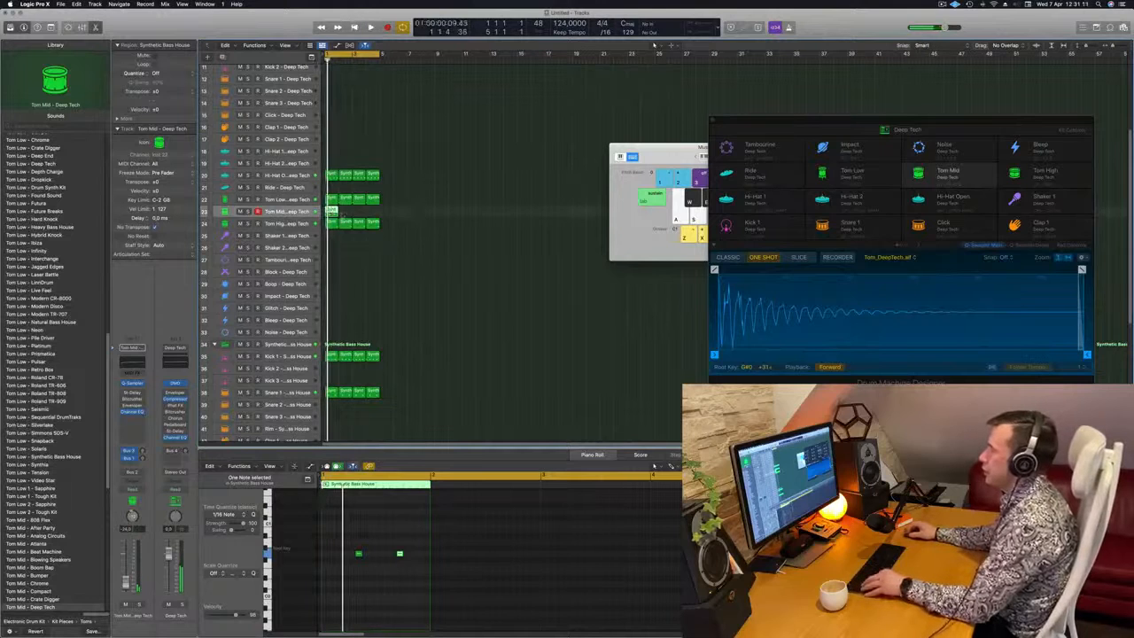
{"action": "left_click_drag", "start_coordinate": [333, 211], "coordinate": [344, 212]}
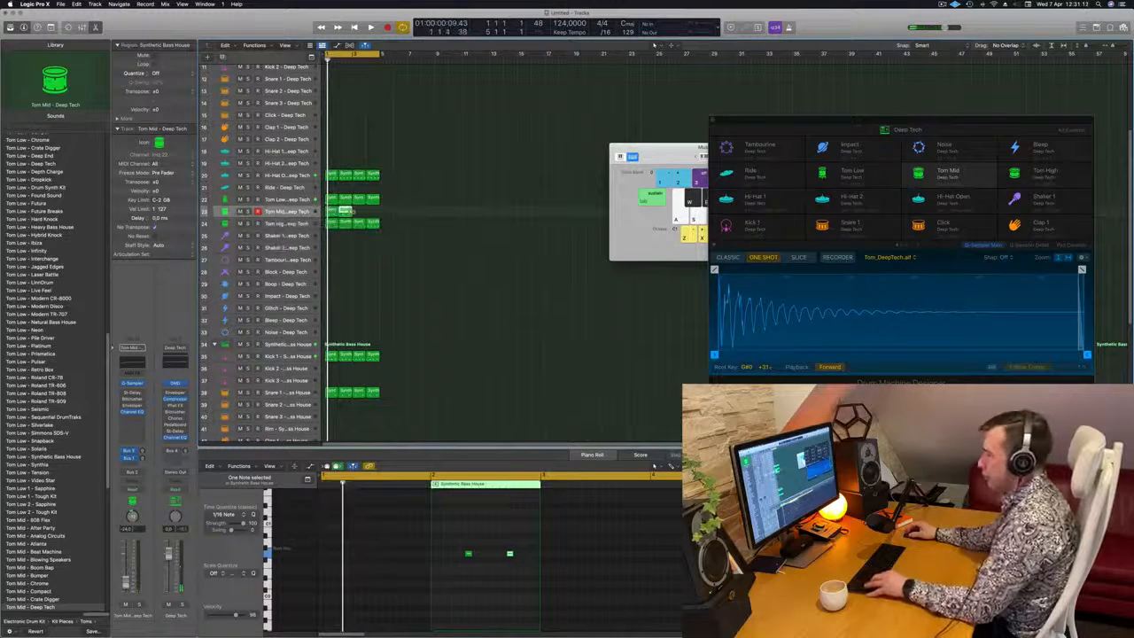
{"action": "key", "text": "super+z"}
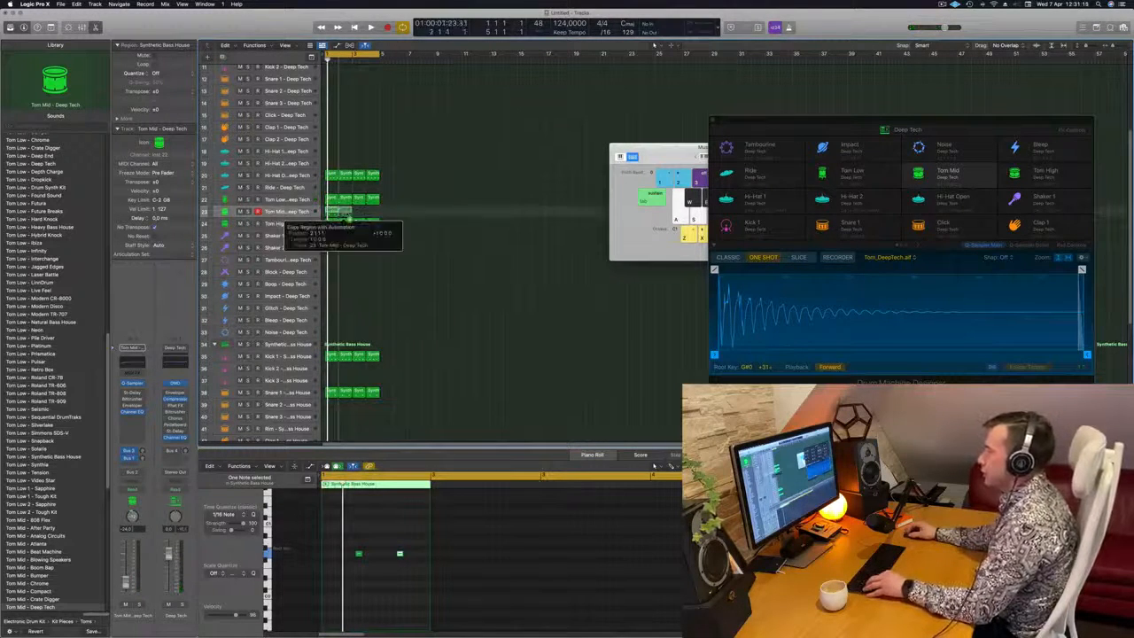
{"action": "left_click_drag", "start_coordinate": [344, 213], "coordinate": [359, 215]}
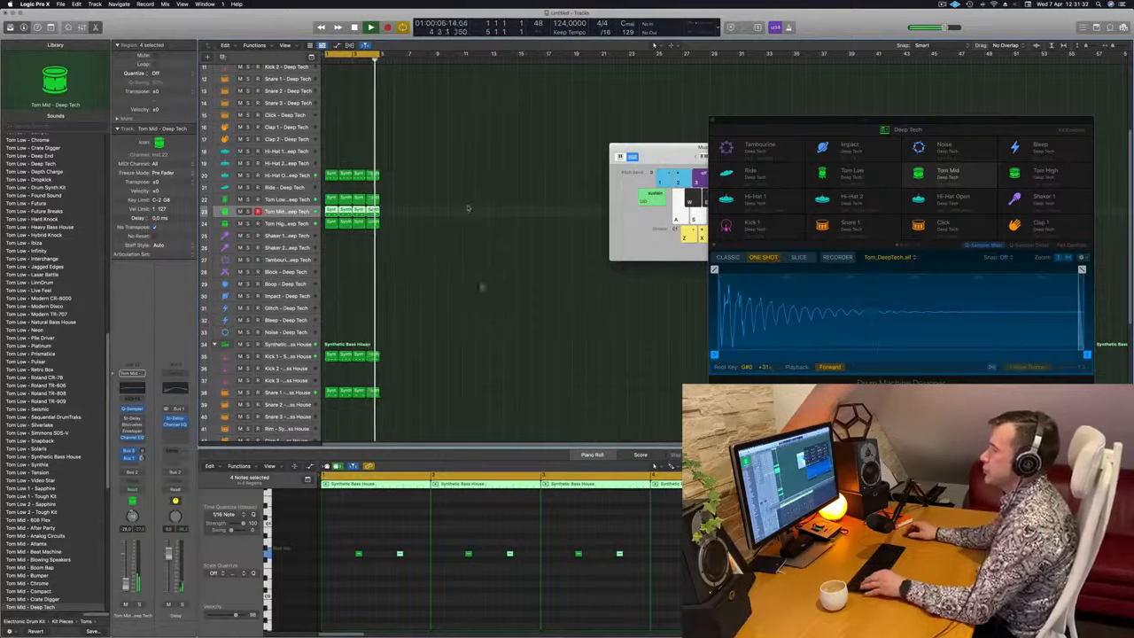
Copy the first Hi-Hat Open region onto the Block track at bar 1 and select that track
{"action": "left_click", "coordinate": [331, 175]}
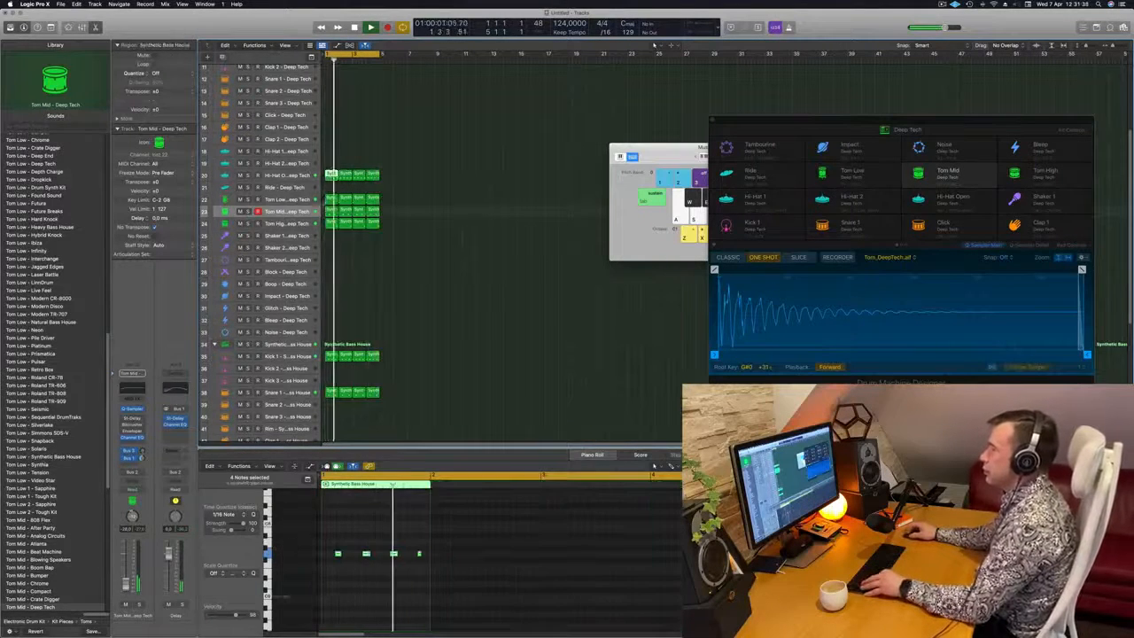
{"action": "left_click_drag", "start_coordinate": [331, 175], "coordinate": [332, 272]}
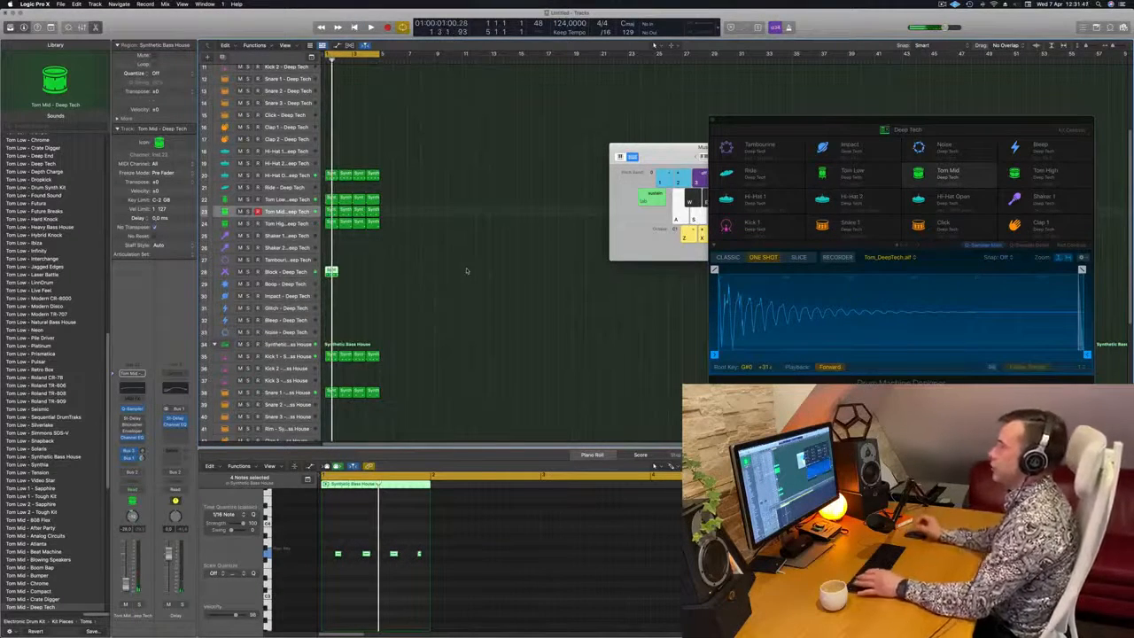
{"action": "left_click", "coordinate": [436, 284]}
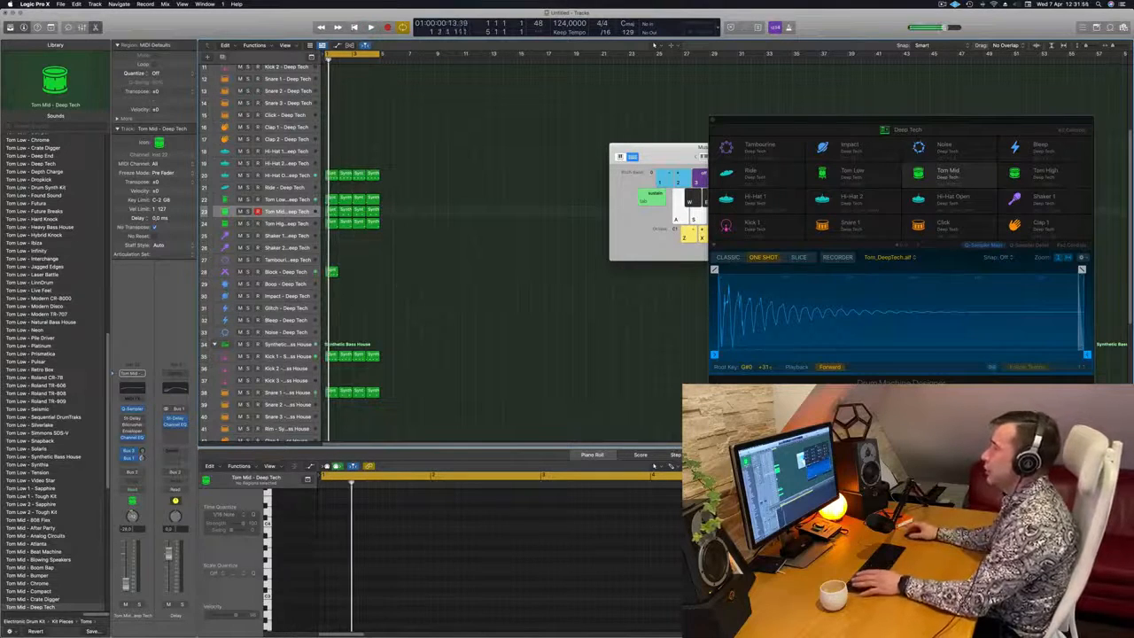
{"action": "left_click", "coordinate": [288, 273]}
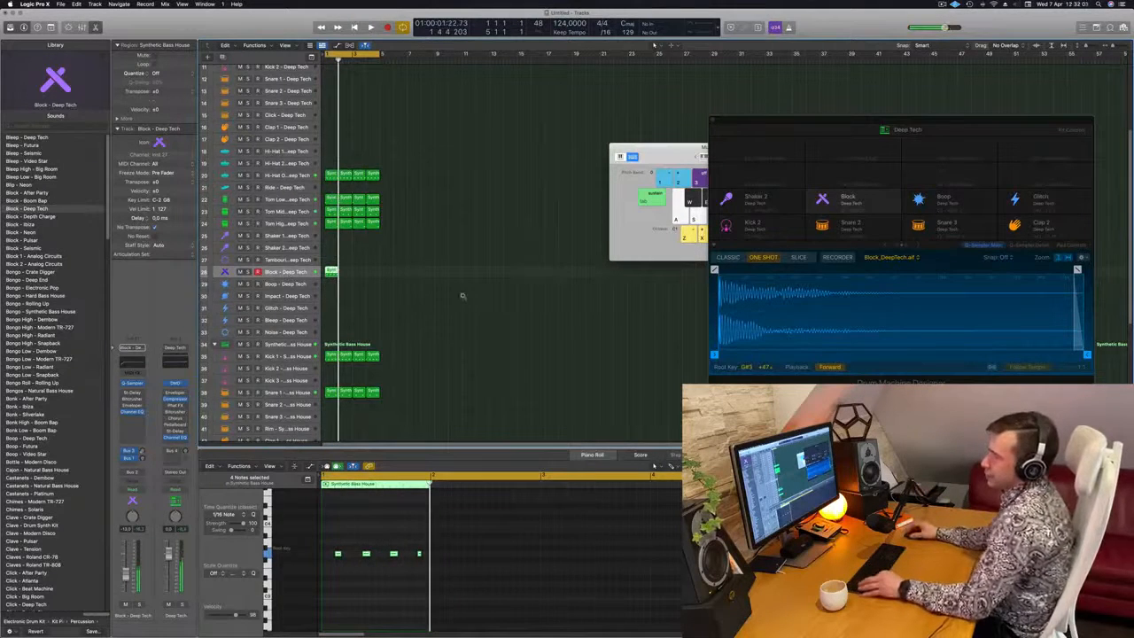
Rearrange the Block region's notes into a syncopated three-note figure from the downbeat and repeat it in the second half of the bar
{"action": "scroll", "coordinate": [463, 296], "scroll_direction": "up", "scroll_amount": 5}
{"action": "key", "text": "space"}
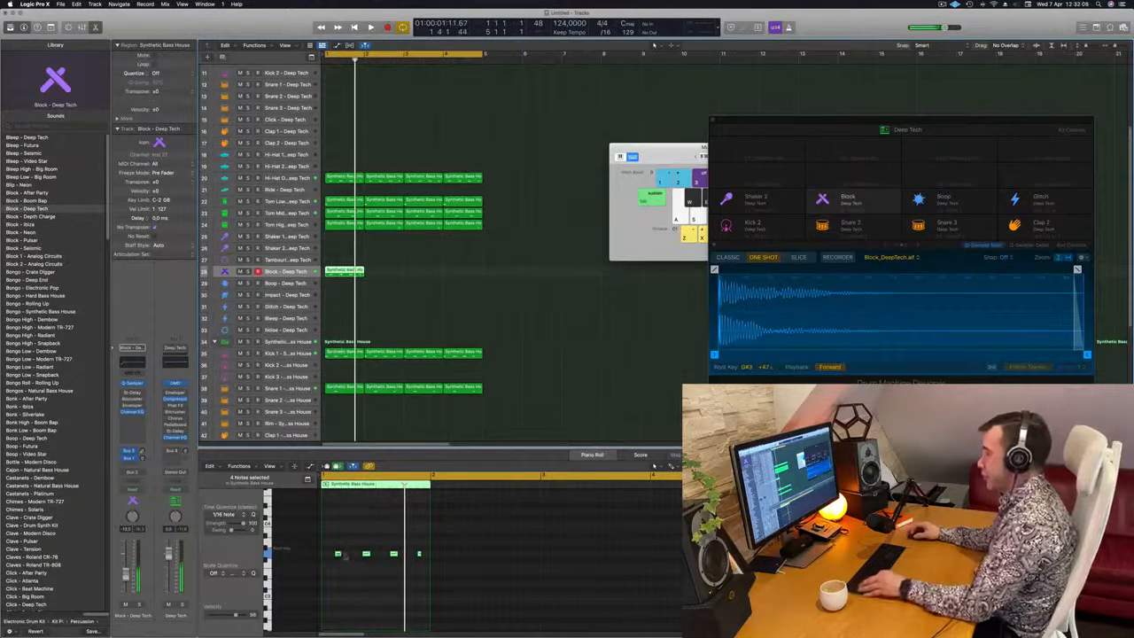
{"action": "scroll", "coordinate": [339, 545], "scroll_direction": "left", "scroll_amount": 4}
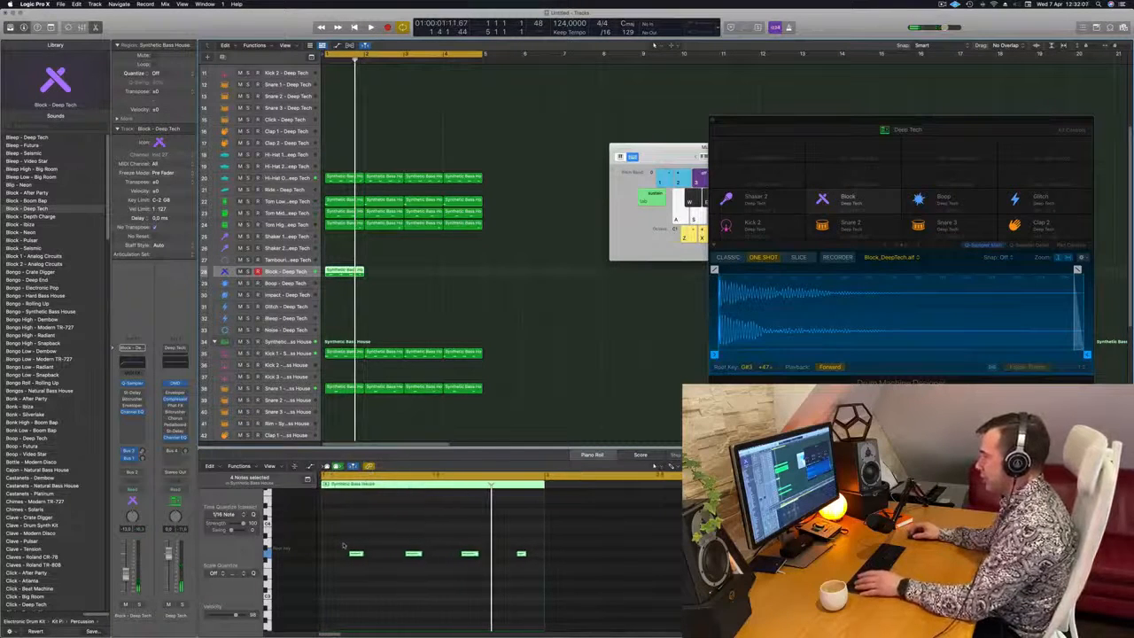
{"action": "left_click", "coordinate": [356, 555]}
{"action": "key", "text": "space"}
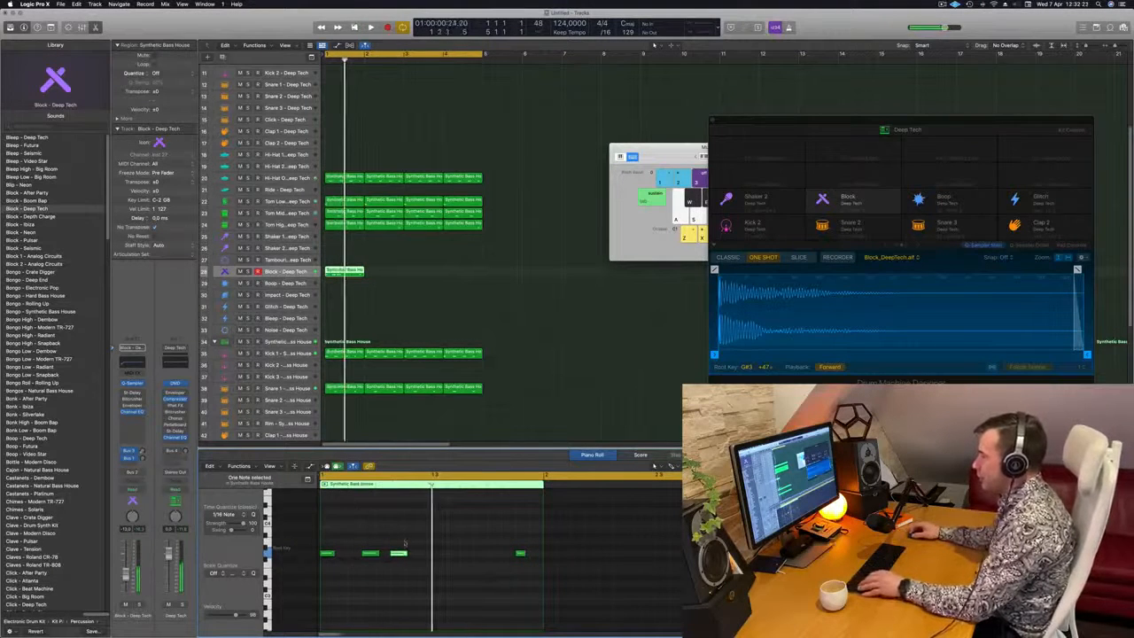
{"action": "left_click_drag", "start_coordinate": [448, 530], "coordinate": [392, 550]}
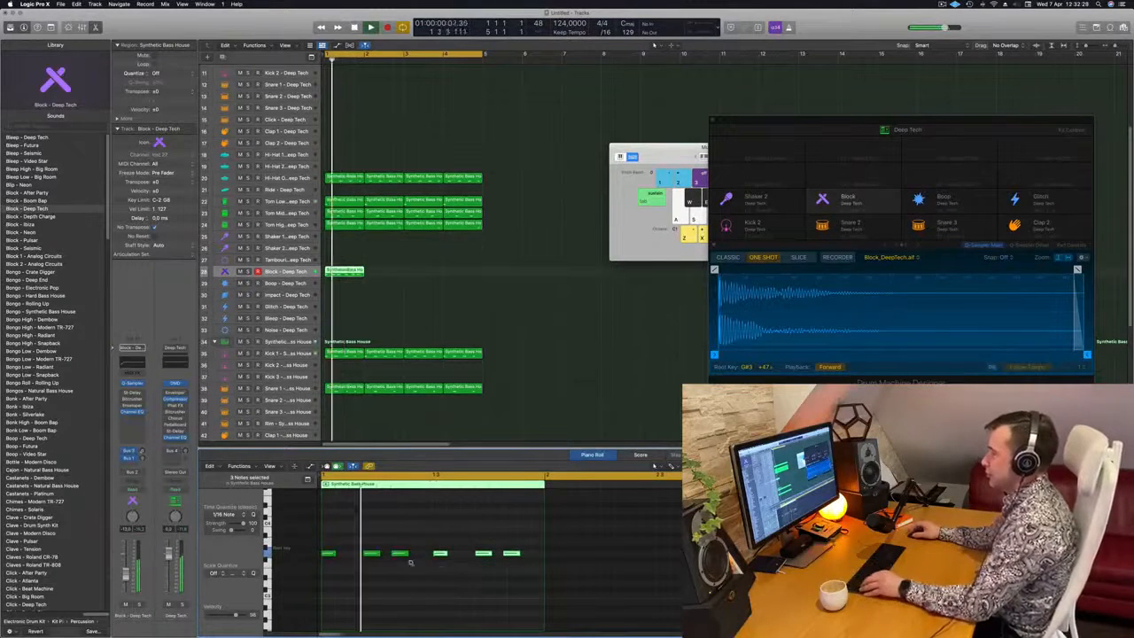
Add an extra Block note right after the third note and two more at the end of the bar
{"action": "left_click", "coordinate": [384, 555]}
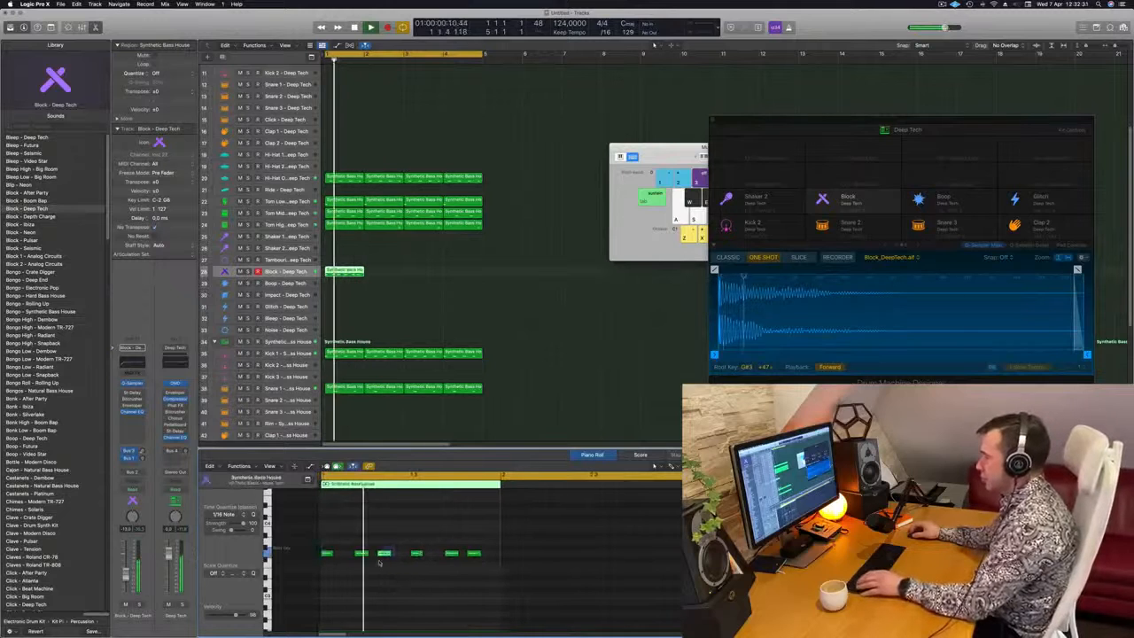
{"action": "key", "text": "space"}
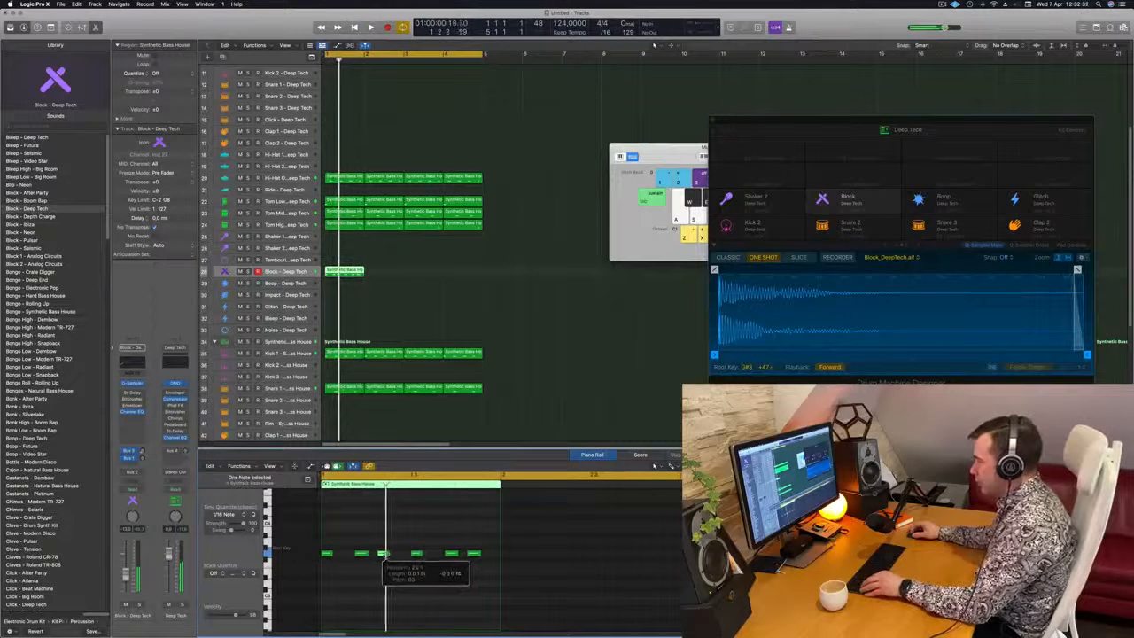
{"action": "mouse_move", "coordinate": [384, 556]}
{"action": "left_mouse_down"}
{"action": "mouse_move", "coordinate": [395, 555]}
{"action": "mouse_move", "coordinate": [384, 557]}
{"action": "left_mouse_up"}
{"action": "key", "text": "space"}
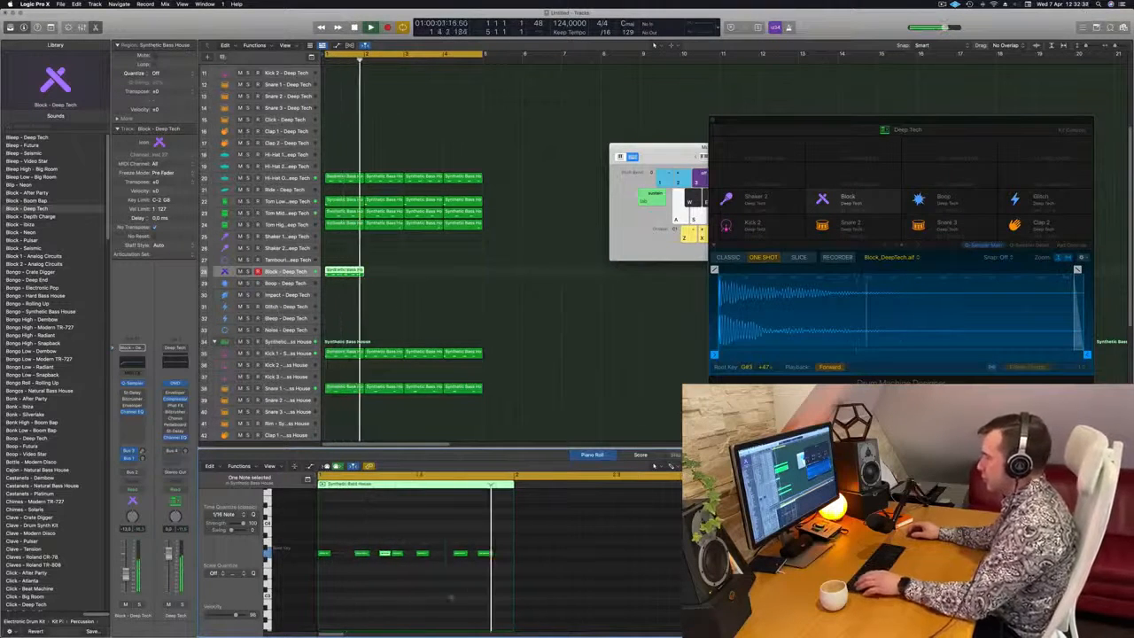
{"action": "left_click_drag", "start_coordinate": [489, 555], "coordinate": [513, 558]}
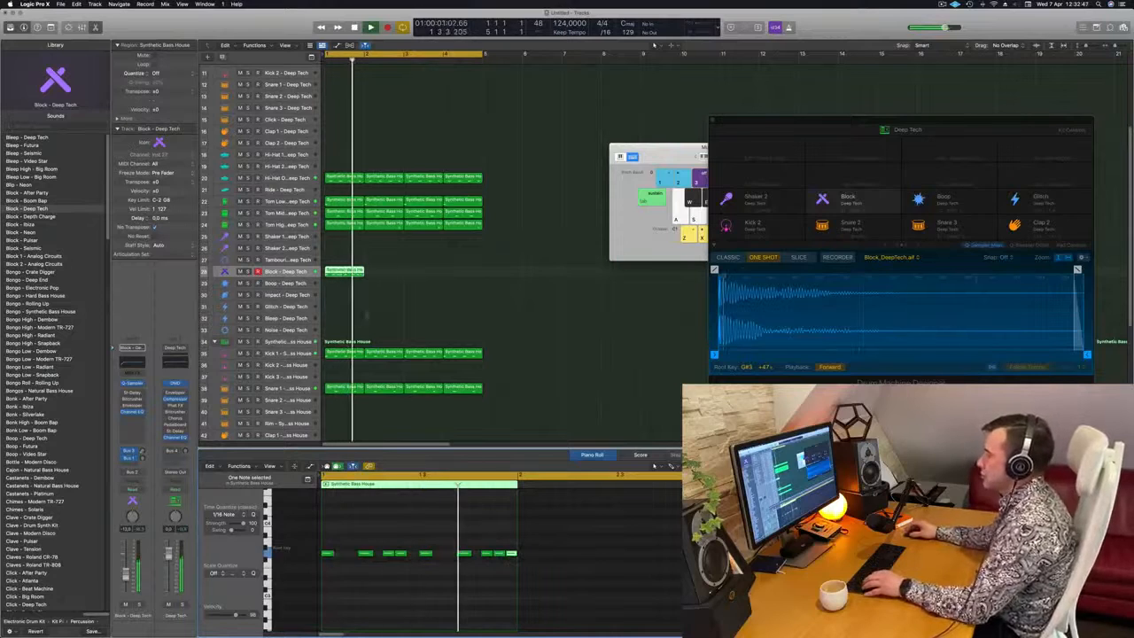
Duplicate the finished Block region until it fills all four bars of the cycle
{"action": "left_click_drag", "start_coordinate": [353, 275], "coordinate": [432, 274]}
{"action": "scroll", "coordinate": [362, 299], "scroll_direction": "down", "scroll_amount": 3}
{"action": "scroll", "coordinate": [376, 304], "scroll_direction": "up", "scroll_amount": 4}
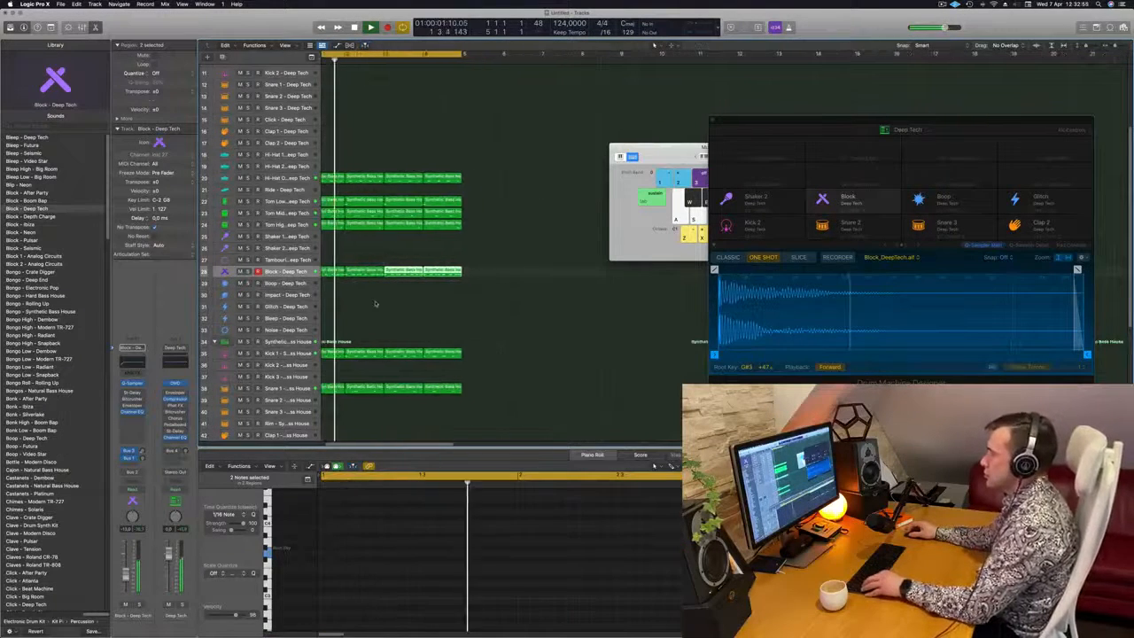
{"action": "scroll", "coordinate": [377, 304], "scroll_direction": "down", "scroll_amount": 3}
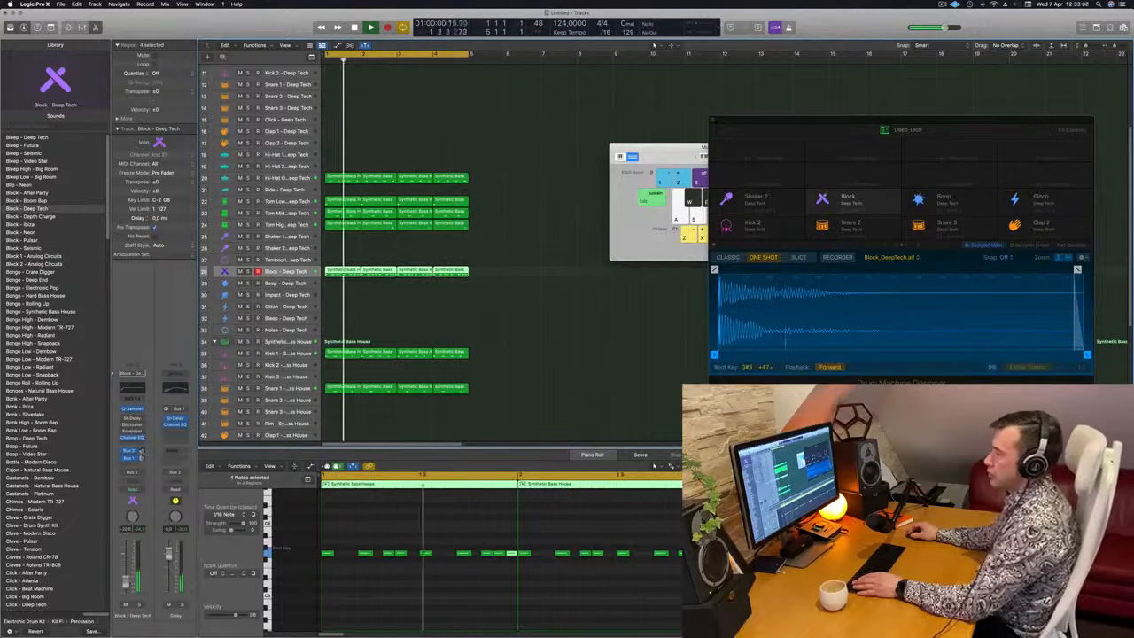
Deselect the Block notes, restart the loop and open the Block track's Quick Sampler
{"action": "key", "text": "super+Up"}
{"action": "key", "text": "super+Up"}
{"action": "key", "text": "super+Up"}
{"action": "key", "text": "super+Up"}
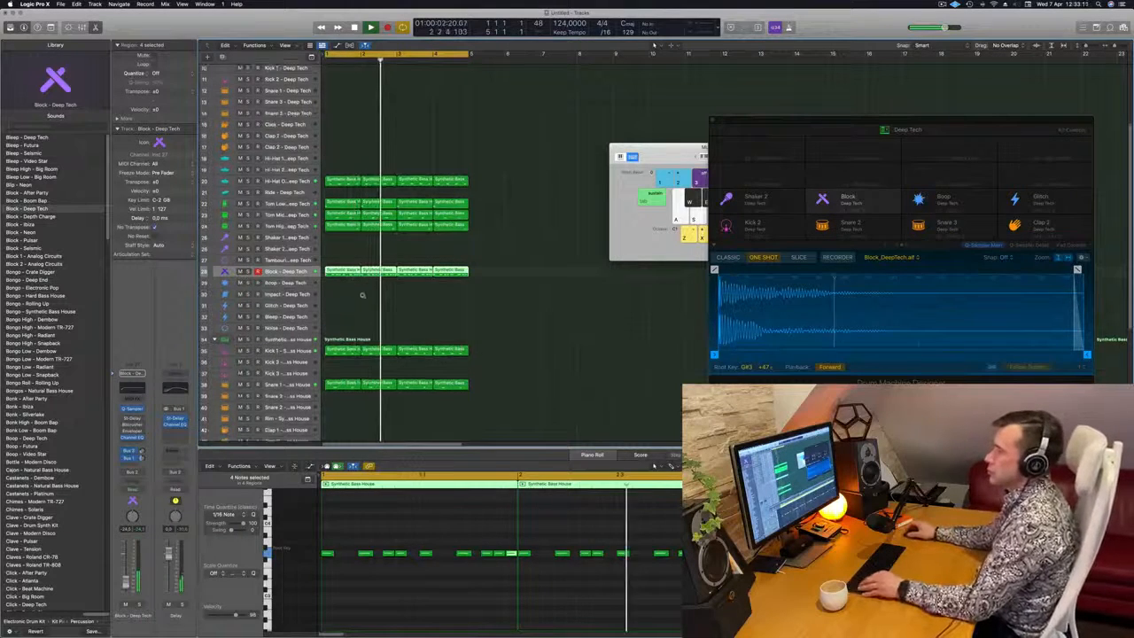
{"action": "left_click", "coordinate": [346, 595]}
{"action": "key", "text": "space"}
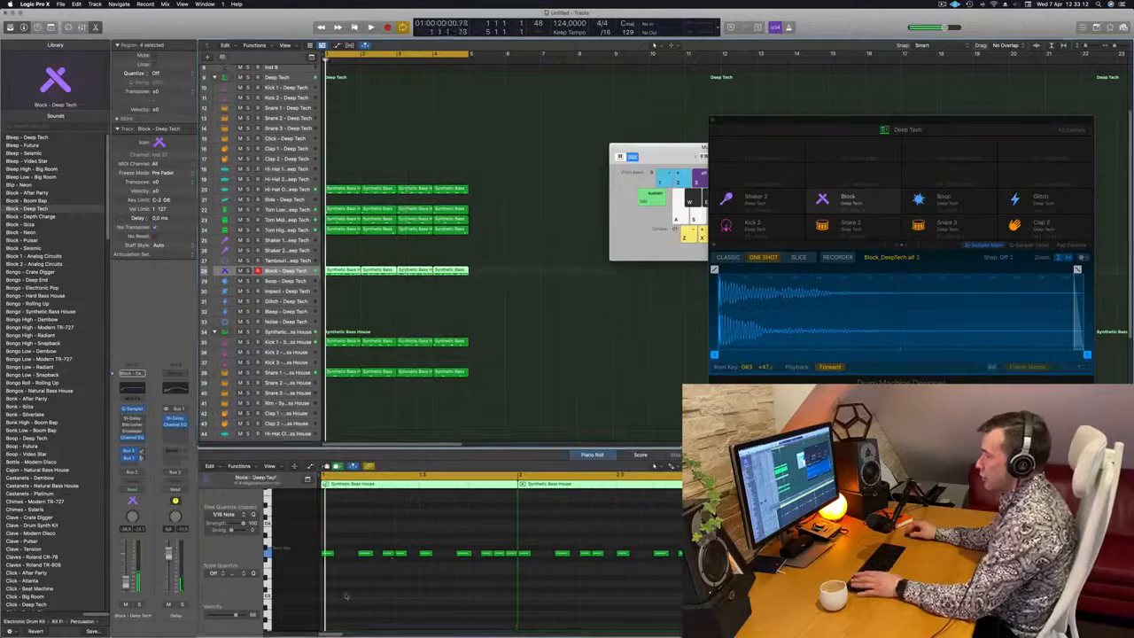
{"action": "key", "text": "space"}
{"action": "key", "text": "space"}
{"action": "key", "text": "space"}
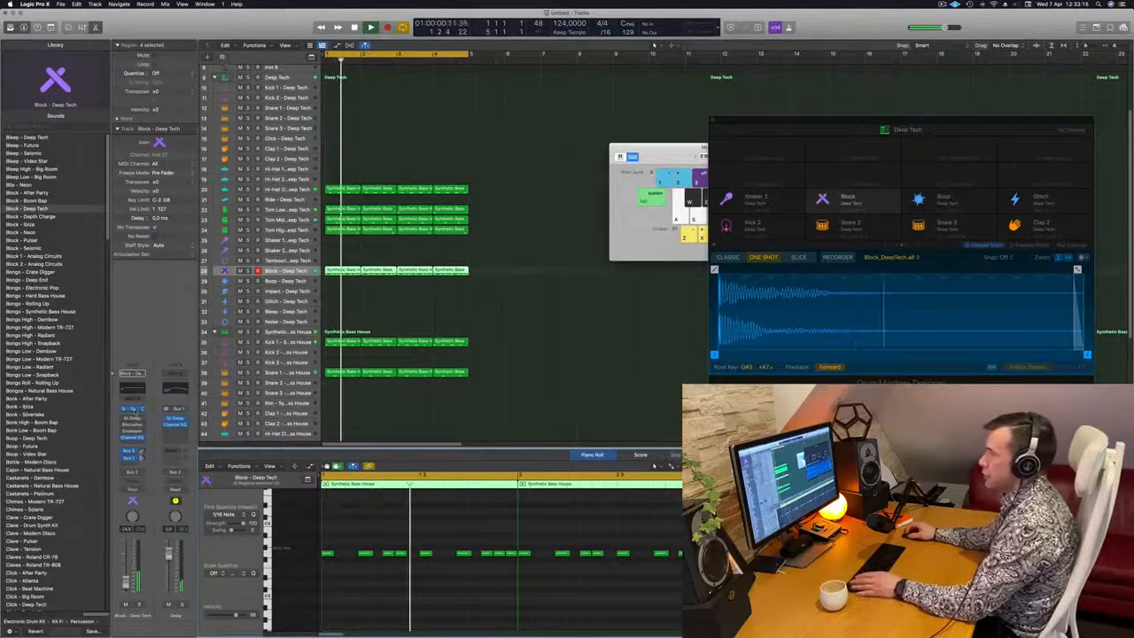
{"action": "left_click", "coordinate": [133, 410]}
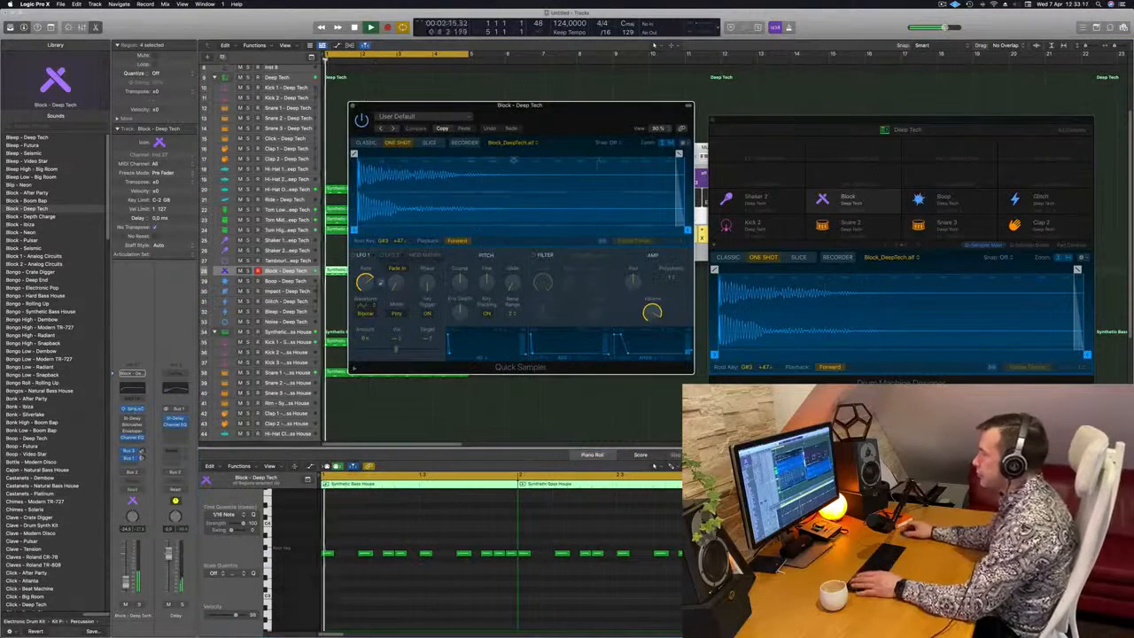
Lower the Block sample's coarse pitch, raise the pitch envelope depth and shape a short rise-and-fall pitch envelope
{"action": "left_click_drag", "start_coordinate": [460, 284], "coordinate": [454, 302]}
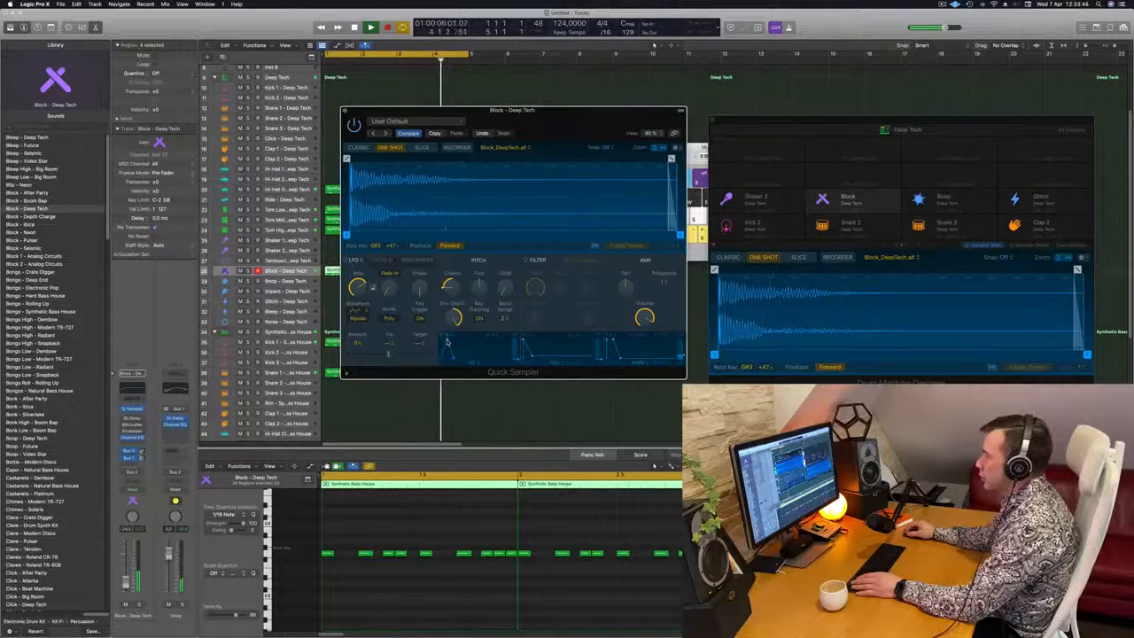
{"action": "left_click_drag", "start_coordinate": [556, 123], "coordinate": [623, 116]}
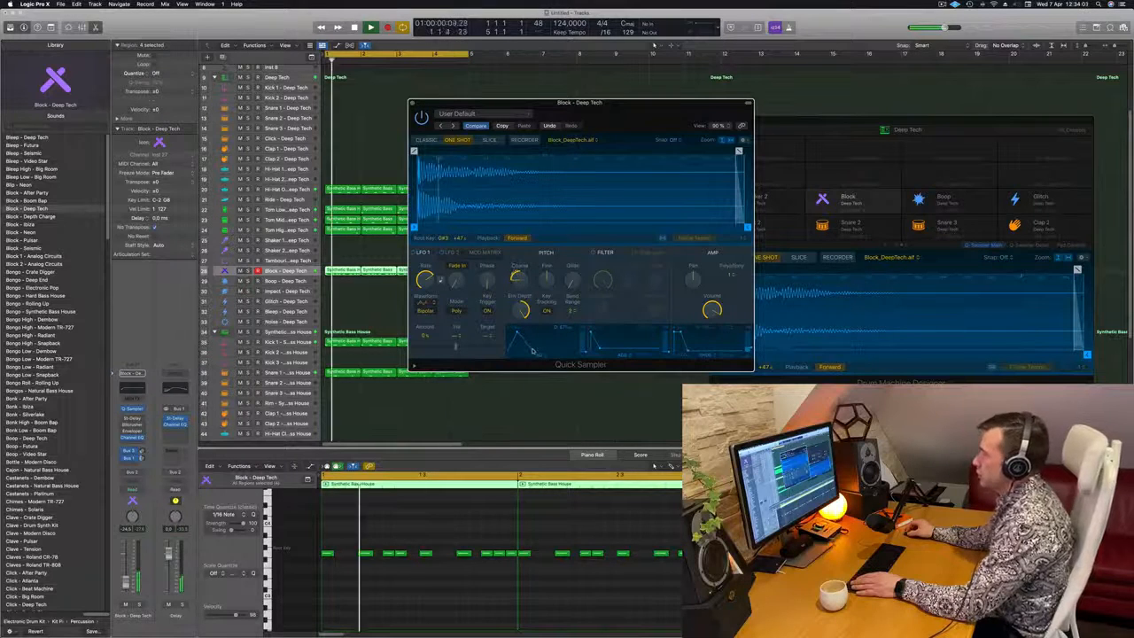
{"action": "left_click_drag", "start_coordinate": [578, 236], "coordinate": [541, 239]}
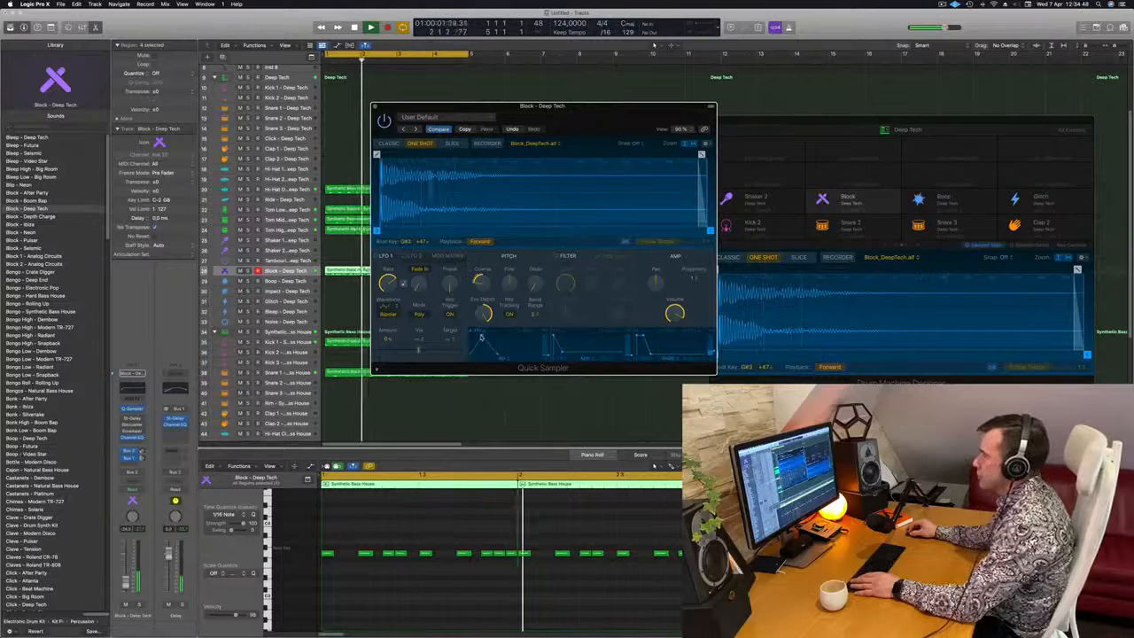
{"action": "left_click_drag", "start_coordinate": [620, 123], "coordinate": [678, 139]}
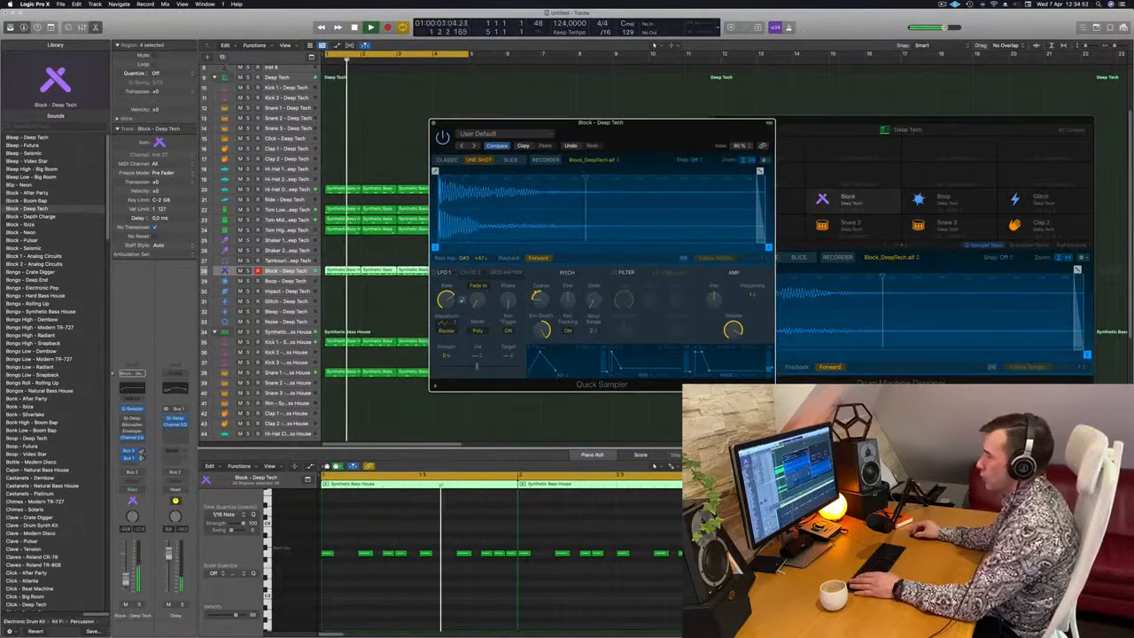
Enable the LP 12dB Lush filter in the Block track's Quick Sampler and close the sampler window
{"action": "left_click", "coordinate": [620, 585]}
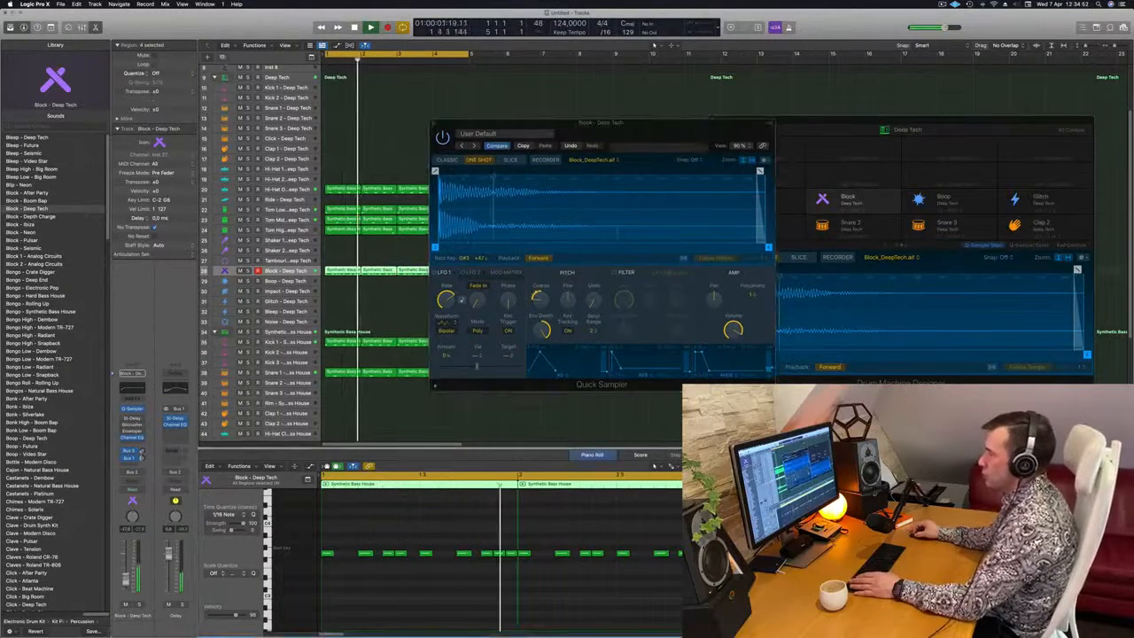
{"action": "left_click", "coordinate": [600, 236]}
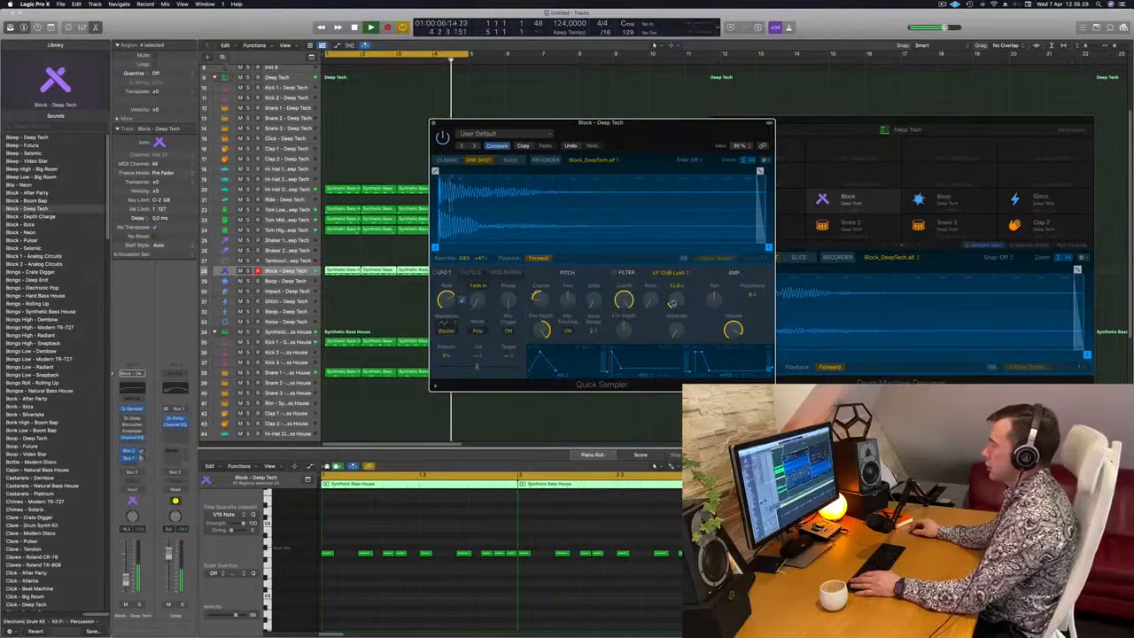
{"action": "left_click_drag", "start_coordinate": [592, 151], "coordinate": [522, 158]}
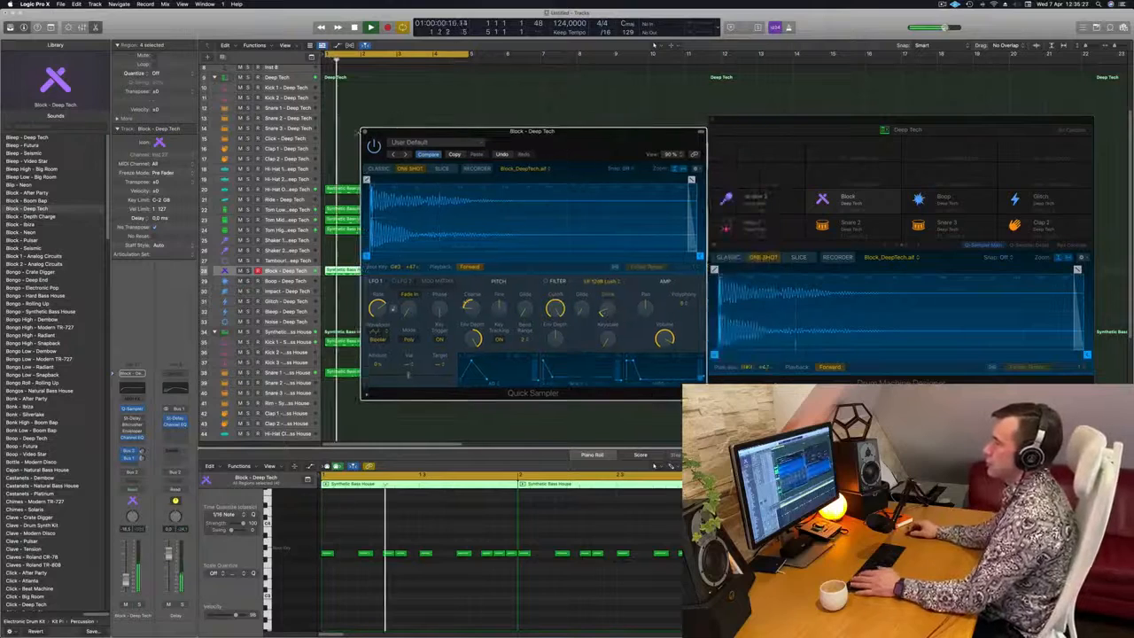
{"action": "left_click", "coordinate": [363, 130]}
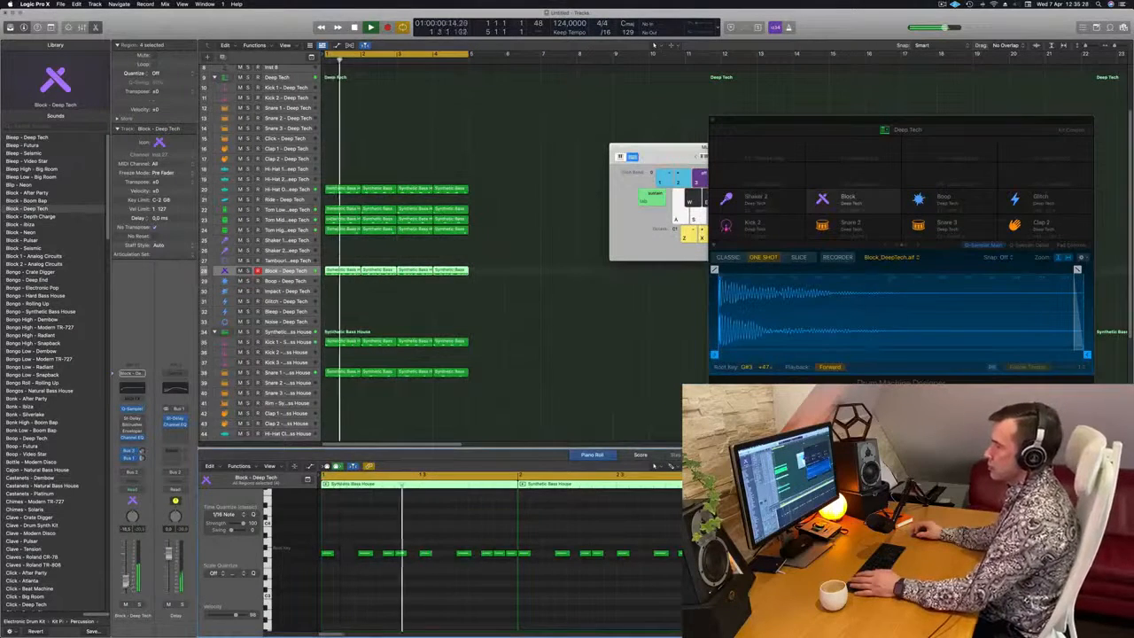
Copy the first Kick 1 region of the Synthetic Bass House kit onto its closed hi-hat track
{"action": "scroll", "coordinate": [547, 350], "scroll_direction": "down", "scroll_amount": 1}
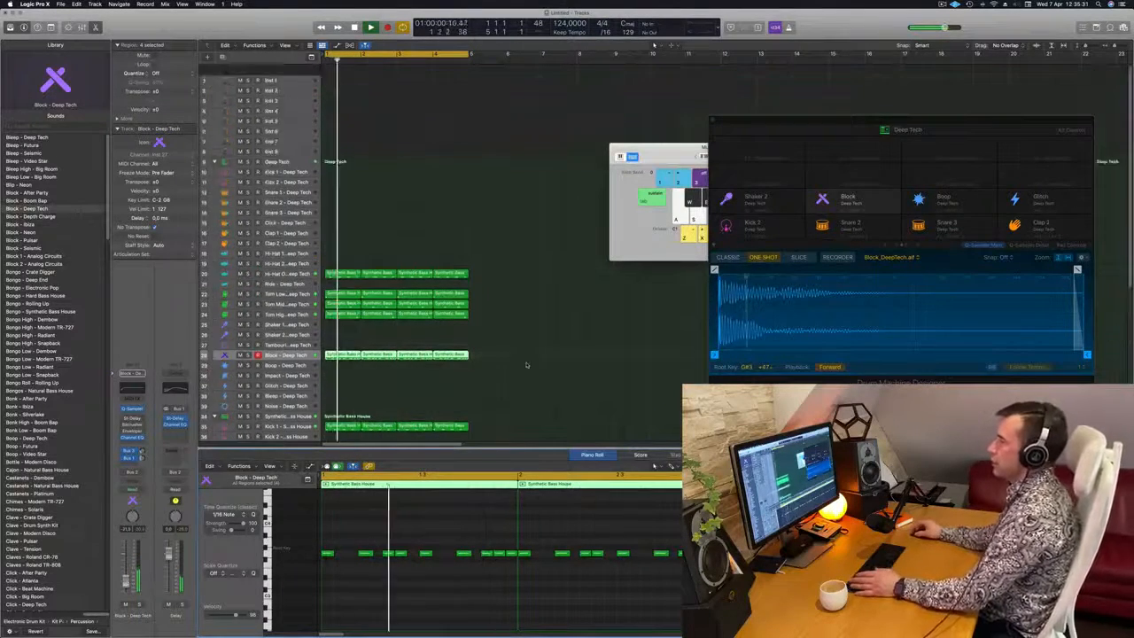
{"action": "scroll", "coordinate": [526, 365], "scroll_direction": "up", "scroll_amount": 4}
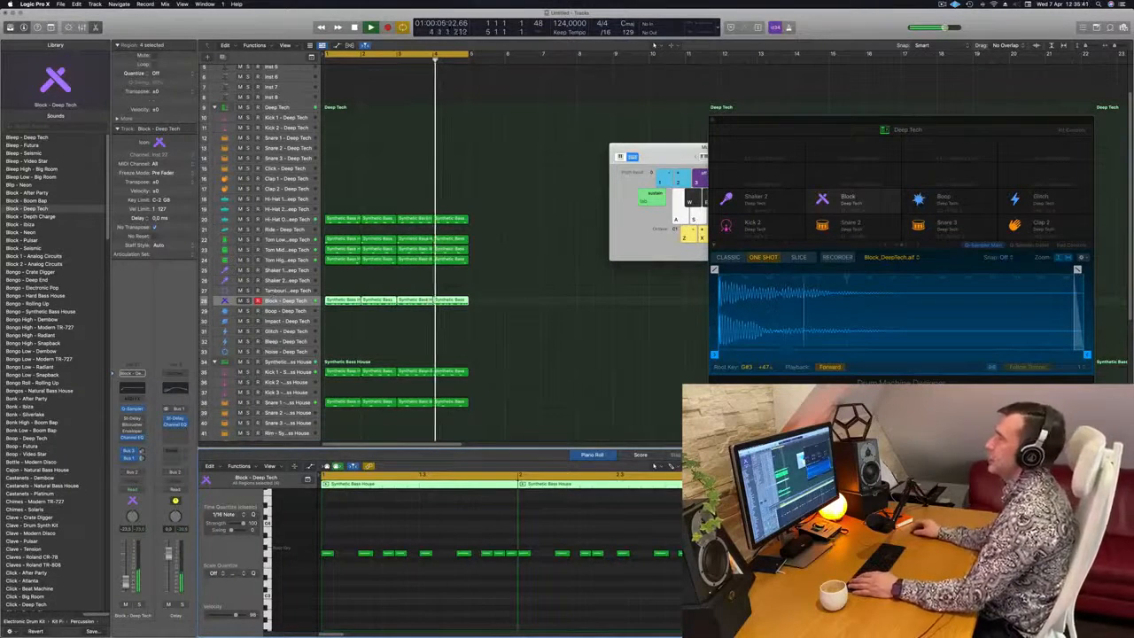
{"action": "left_click", "coordinate": [549, 283]}
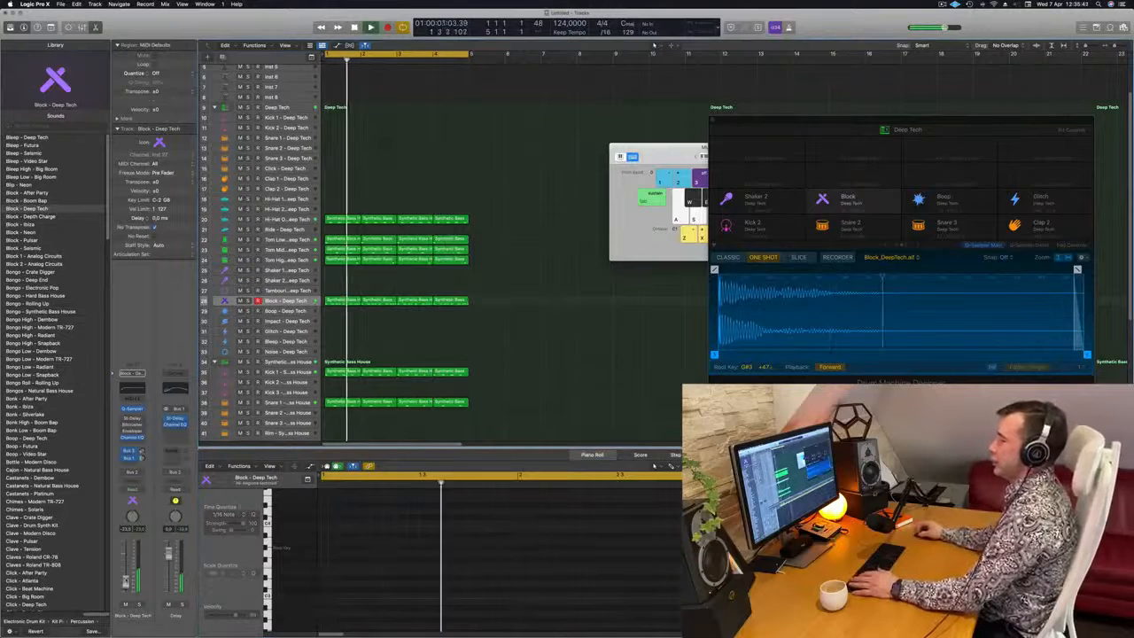
{"action": "scroll", "coordinate": [549, 284], "scroll_direction": "down", "scroll_amount": 2}
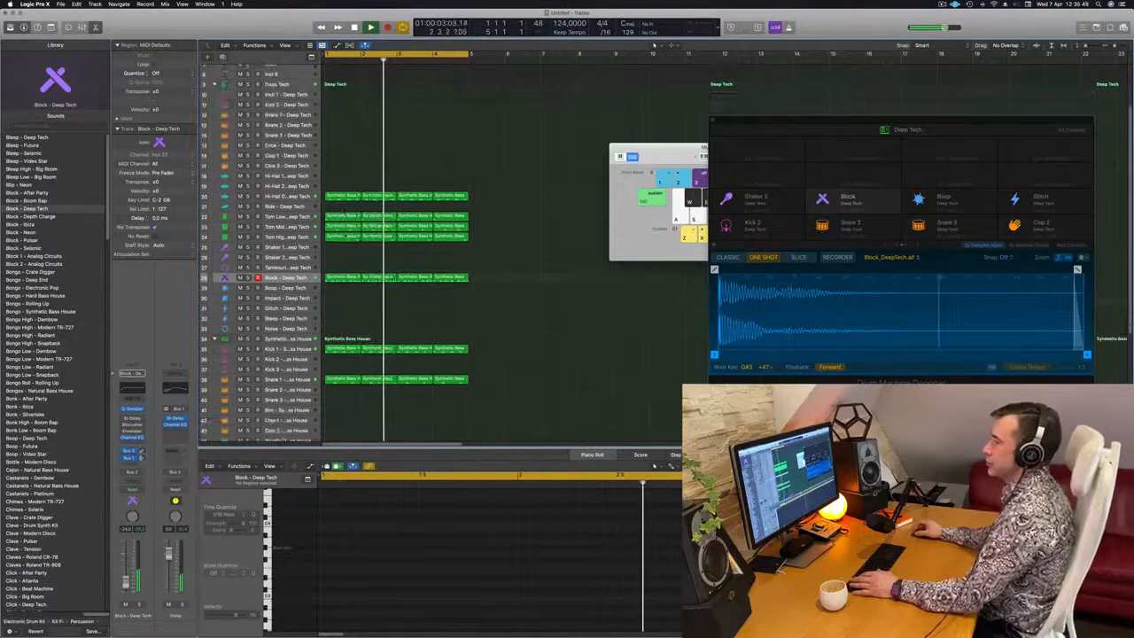
{"action": "scroll", "coordinate": [359, 293], "scroll_direction": "down", "scroll_amount": 5}
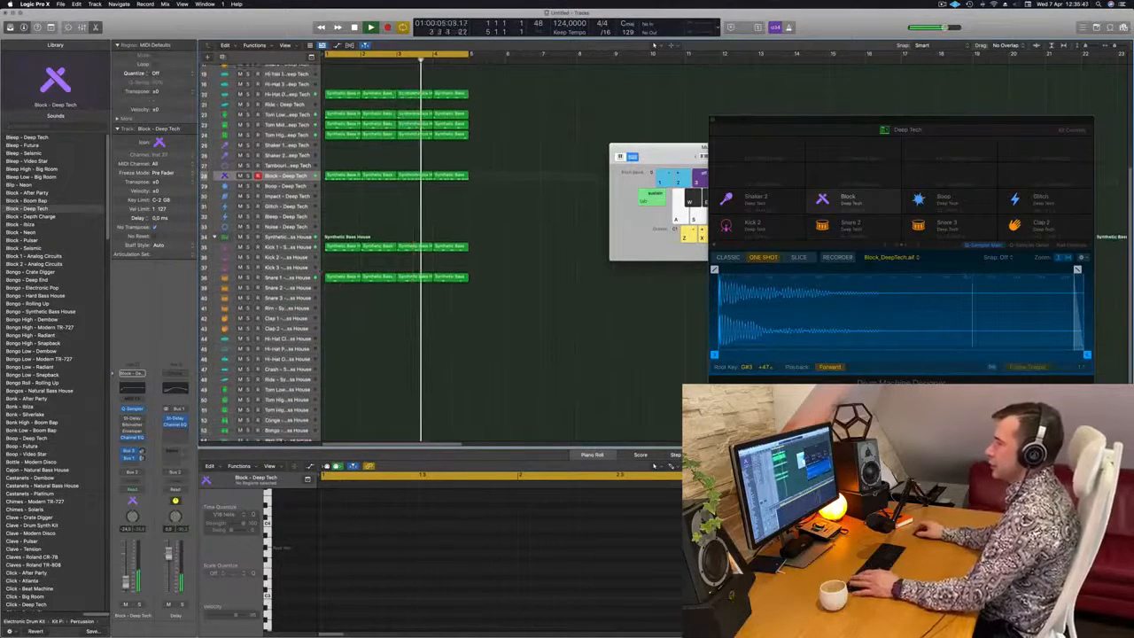
{"action": "left_click_drag", "start_coordinate": [346, 245], "coordinate": [346, 339]}
Select the copied region's four notes and duplicate them until every sixteenth of the bar holds a closed hi-hat note
{"action": "left_click_drag", "start_coordinate": [355, 537], "coordinate": [541, 581]}
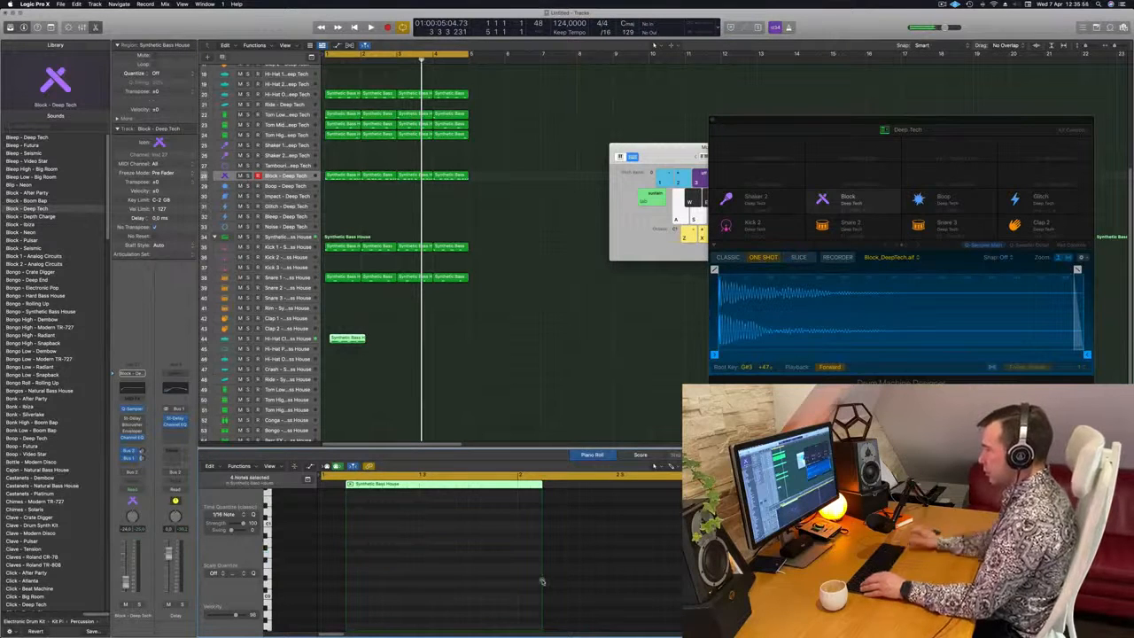
{"action": "key", "text": "space"}
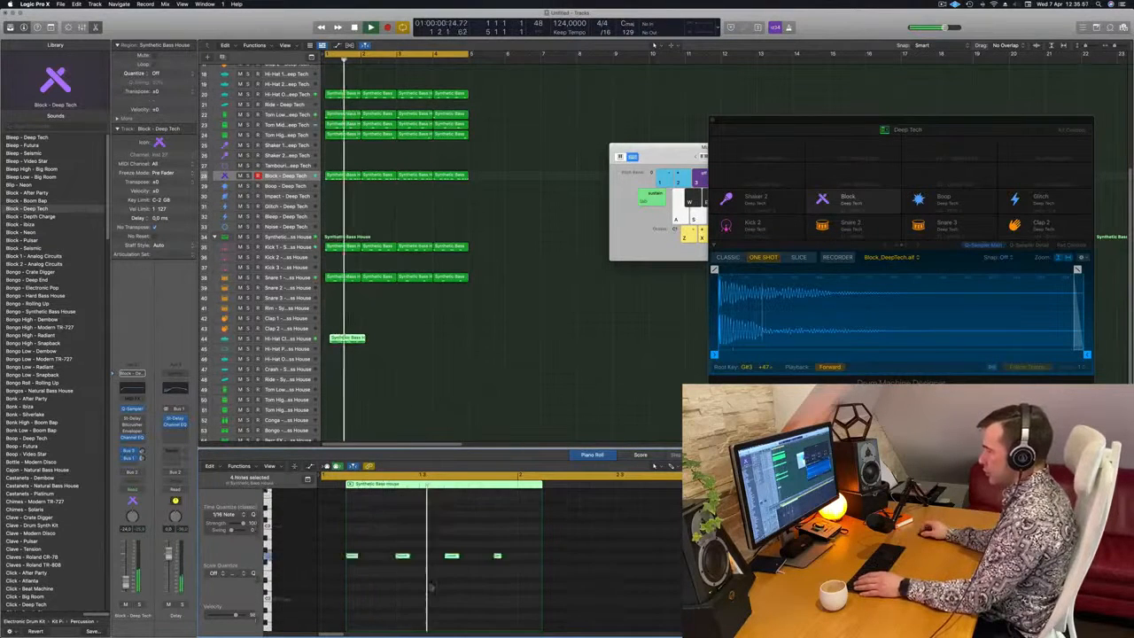
{"action": "left_click_drag", "start_coordinate": [354, 558], "coordinate": [387, 563]}
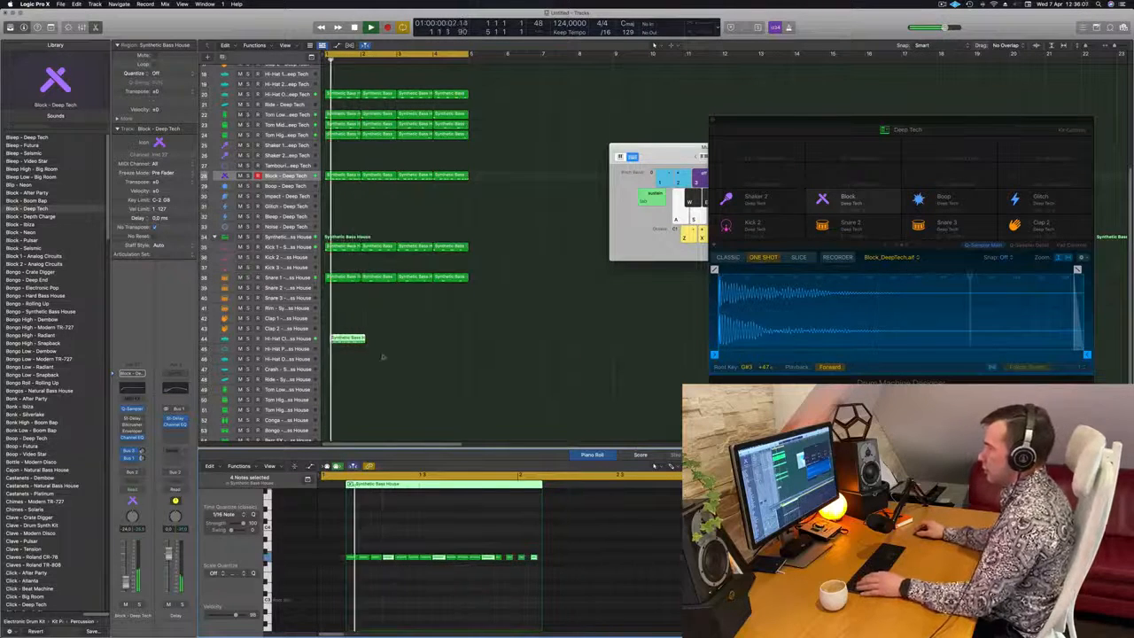
Align the closed hi-hat region with the start of bar 1 and duplicate it across all four bars
{"action": "left_click_drag", "start_coordinate": [348, 338], "coordinate": [412, 346]}
{"action": "left_click", "coordinate": [339, 339], "text": "shift"}
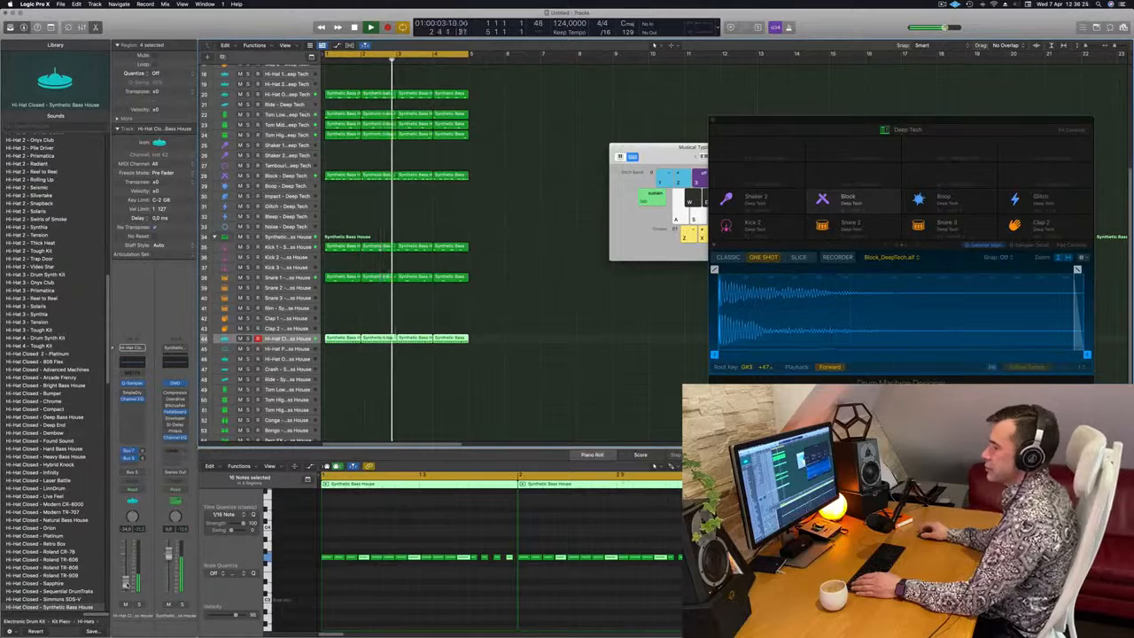
Replace the Stereo Delay on the Block - Deep Tech track with a stereo Compressor while the loop plays
{"action": "scroll", "coordinate": [525, 386], "scroll_direction": "up", "scroll_amount": 5}
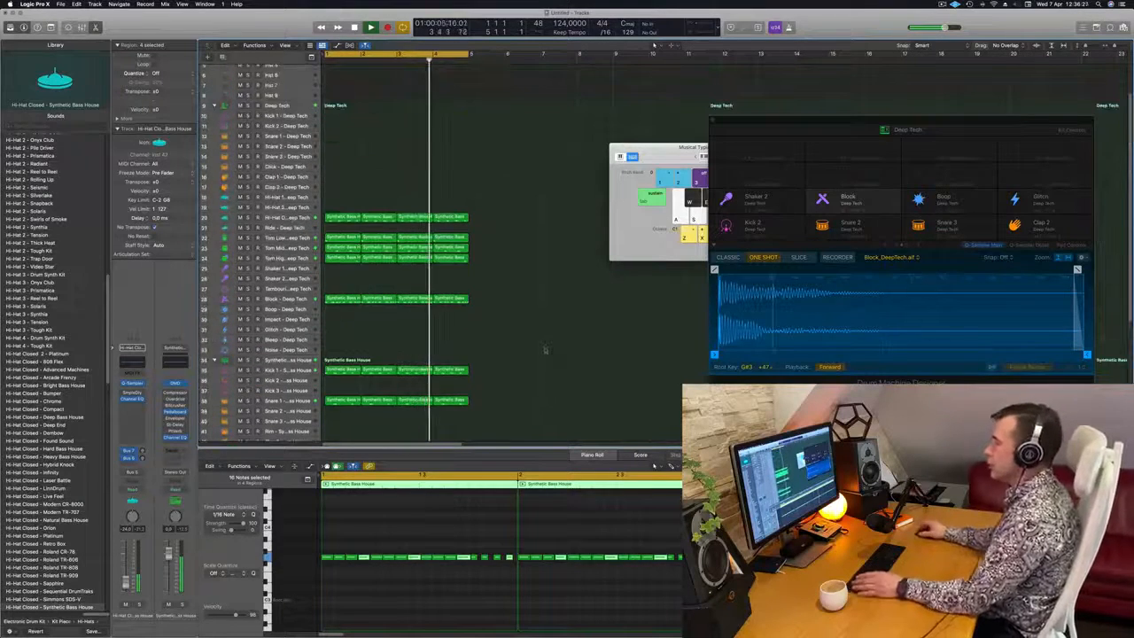
{"action": "scroll", "coordinate": [379, 332], "scroll_direction": "down", "scroll_amount": 1}
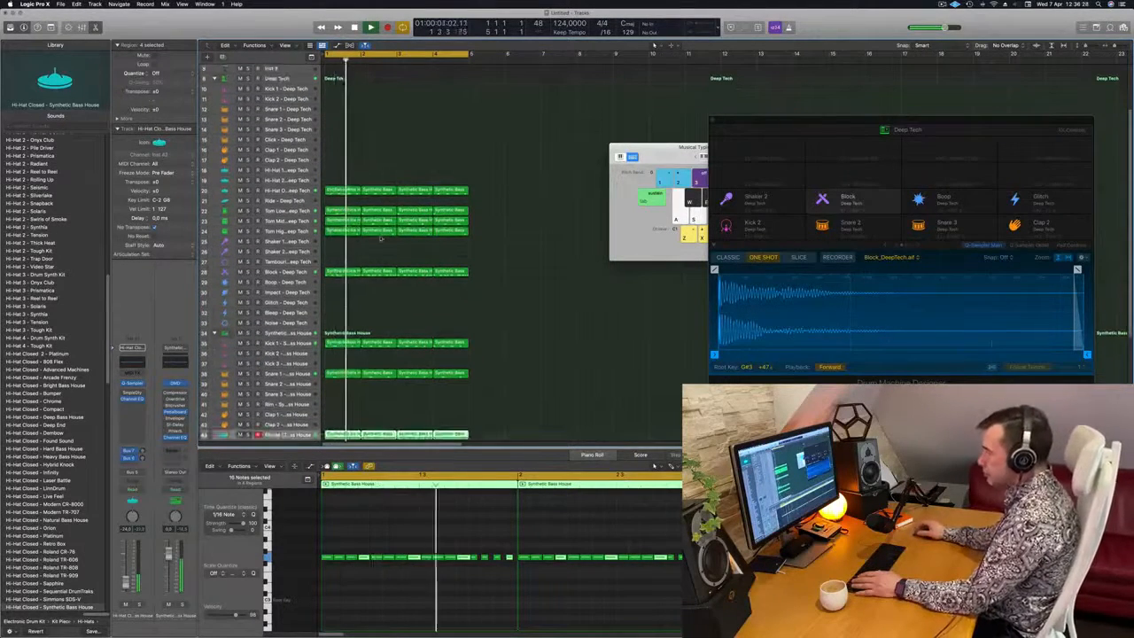
{"action": "left_click", "coordinate": [286, 271]}
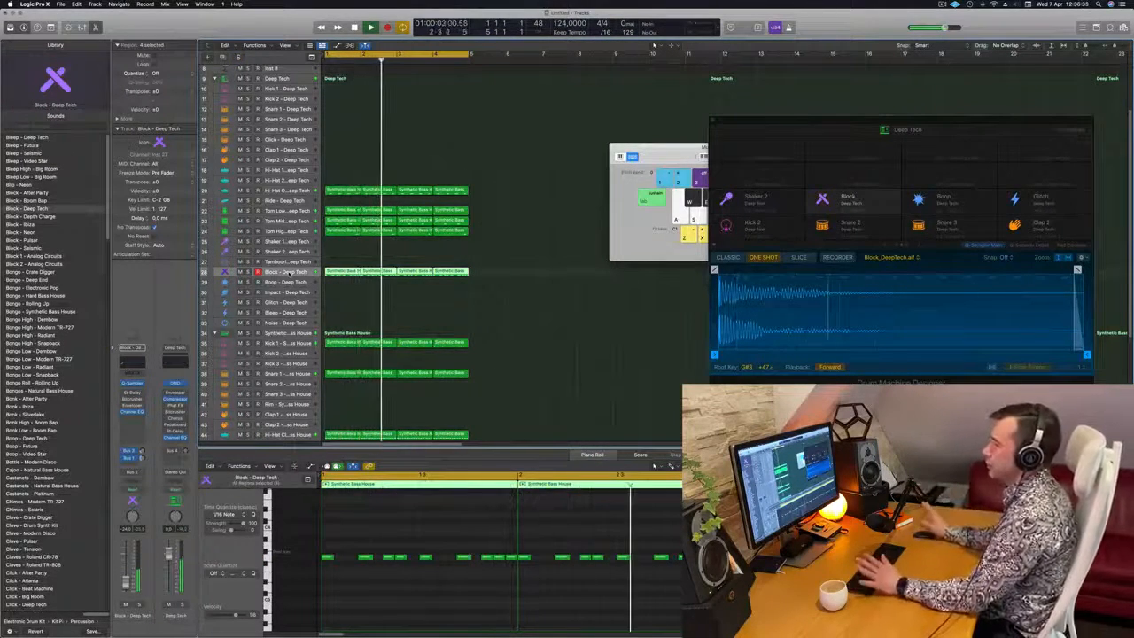
{"action": "key", "text": "space"}
{"action": "key", "text": "space"}
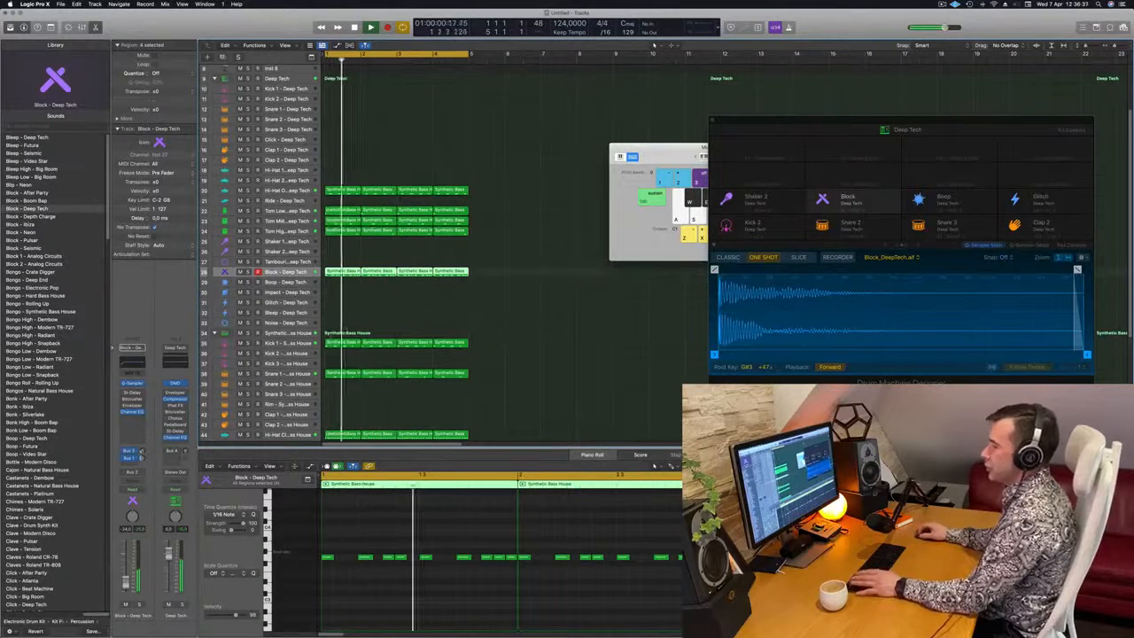
{"action": "key", "text": "space"}
{"action": "key", "text": "space"}
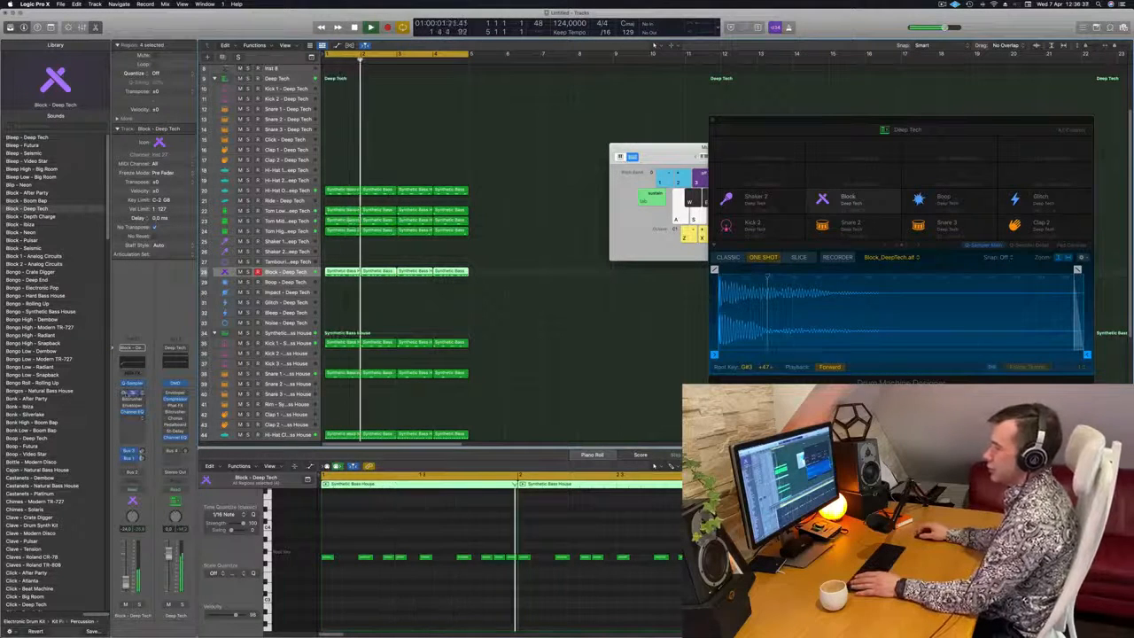
{"action": "left_click", "coordinate": [132, 393]}
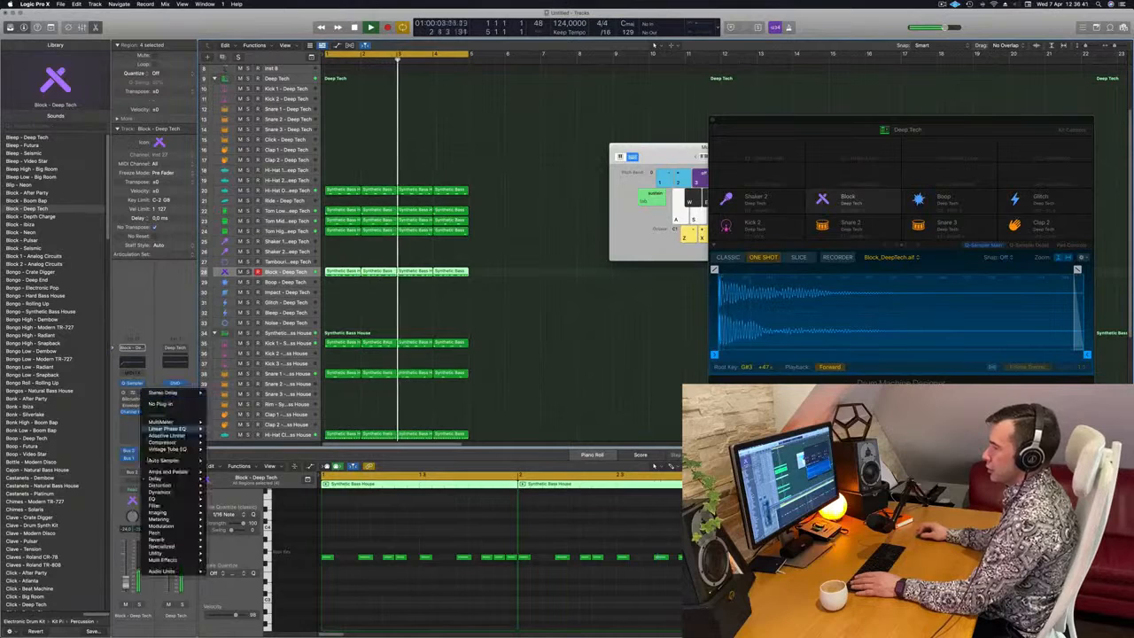
{"action": "mouse_move", "coordinate": [178, 442]}
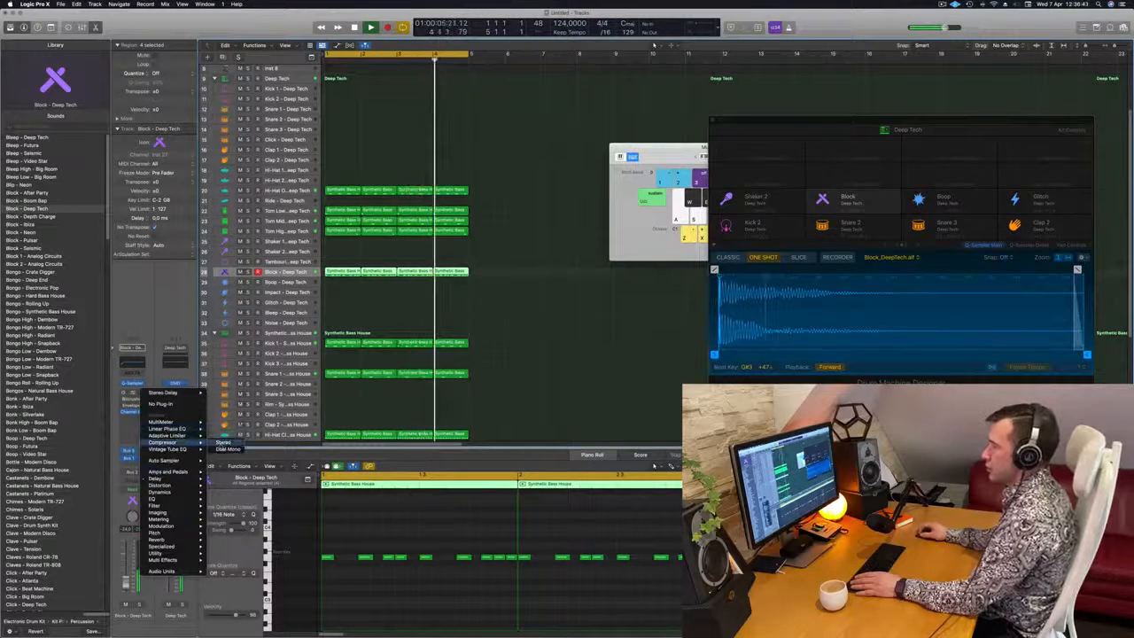
{"action": "left_click", "coordinate": [223, 443]}
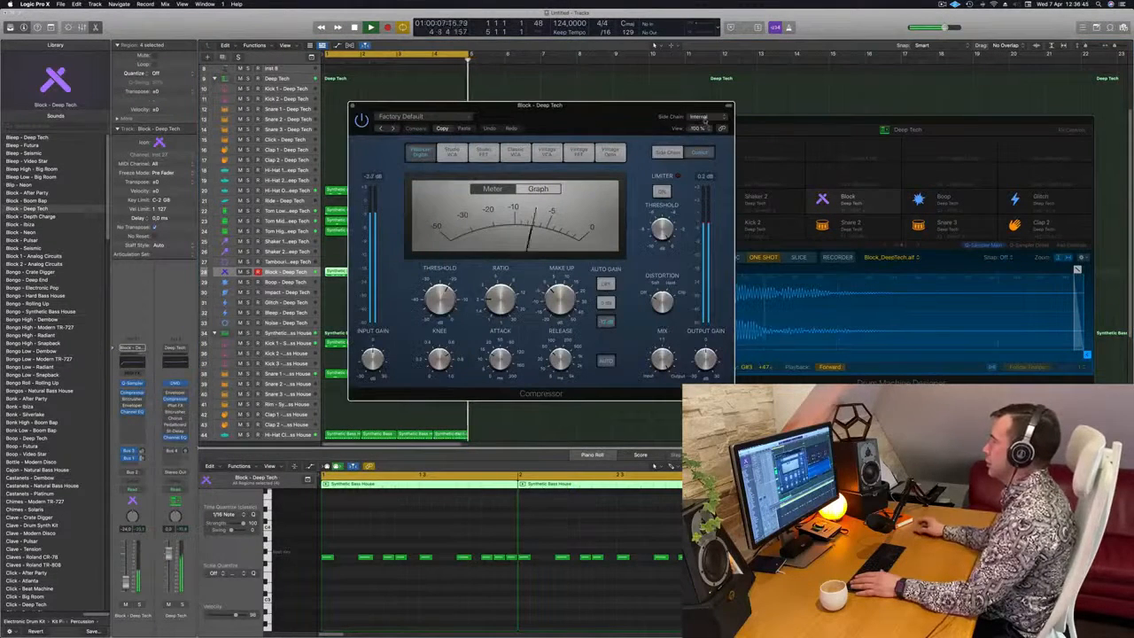
Try Kick 1 - Deep Tech as the Compressor's side chain source
{"action": "left_click", "coordinate": [702, 117]}
{"action": "mouse_move", "coordinate": [714, 135]}
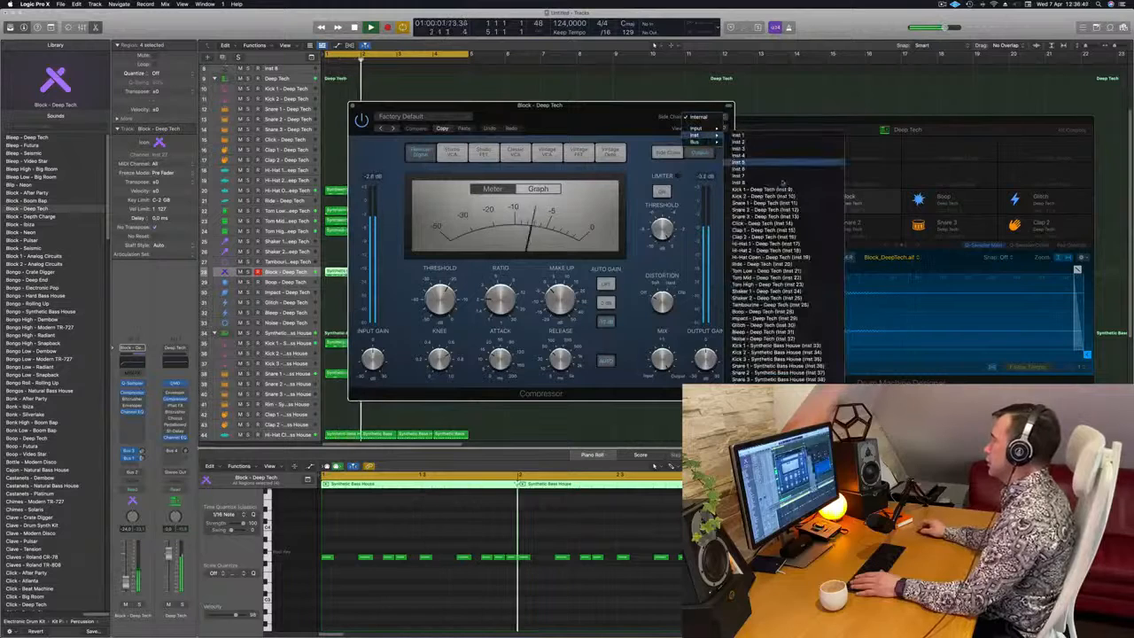
{"action": "left_click", "coordinate": [749, 169]}
{"action": "left_click_drag", "start_coordinate": [600, 113], "coordinate": [689, 114]}
Set the Compressor's side chain source to Kick 1 - Synthetic Bass House (Inst 33)
{"action": "left_click", "coordinate": [794, 121]}
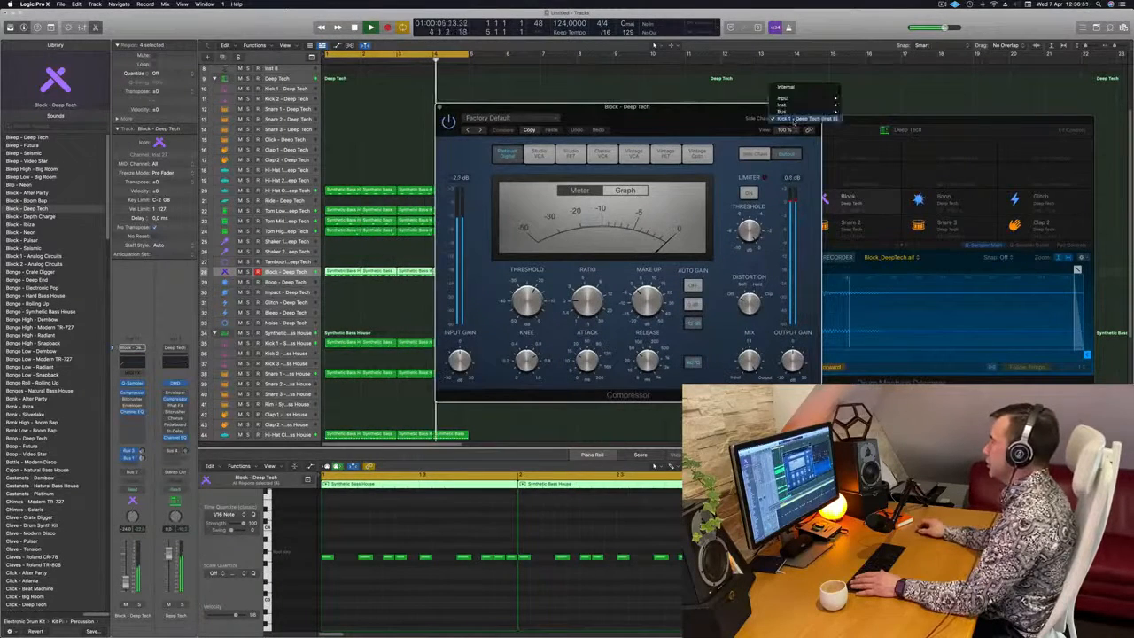
{"action": "left_click", "coordinate": [794, 123]}
{"action": "left_click_drag", "start_coordinate": [794, 123], "coordinate": [800, 122]}
{"action": "left_click", "coordinate": [798, 119]}
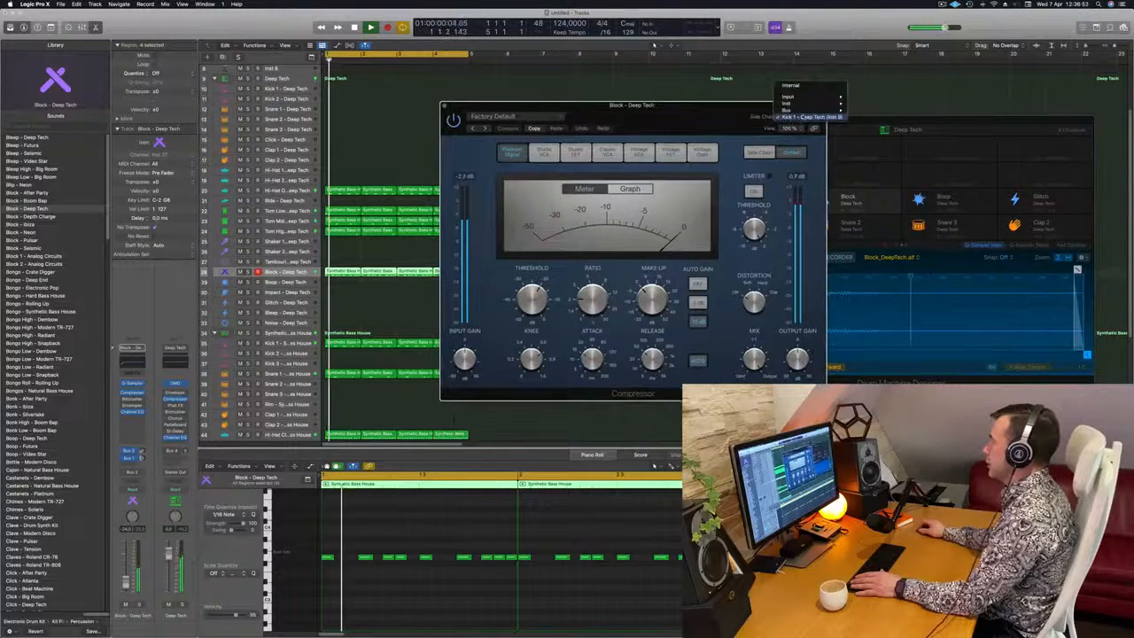
{"action": "mouse_move", "coordinate": [789, 104]}
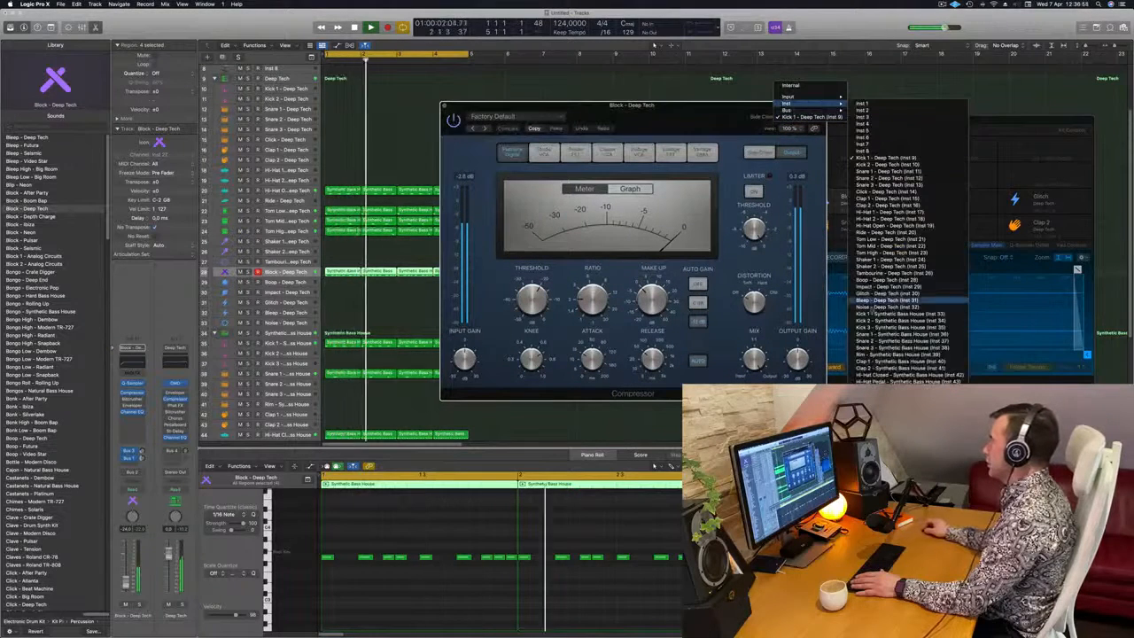
{"action": "left_click", "coordinate": [895, 313]}
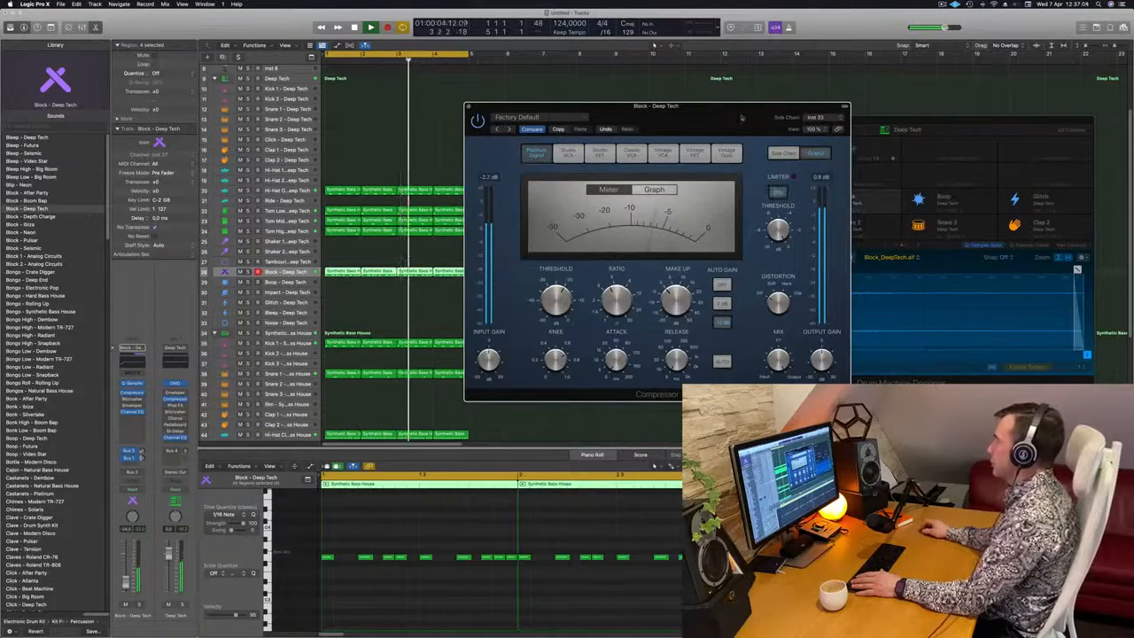
Fine-tune the Block track's volume slightly downward in the mix and close the Compressor window
{"action": "left_click_drag", "start_coordinate": [741, 116], "coordinate": [720, 113]}
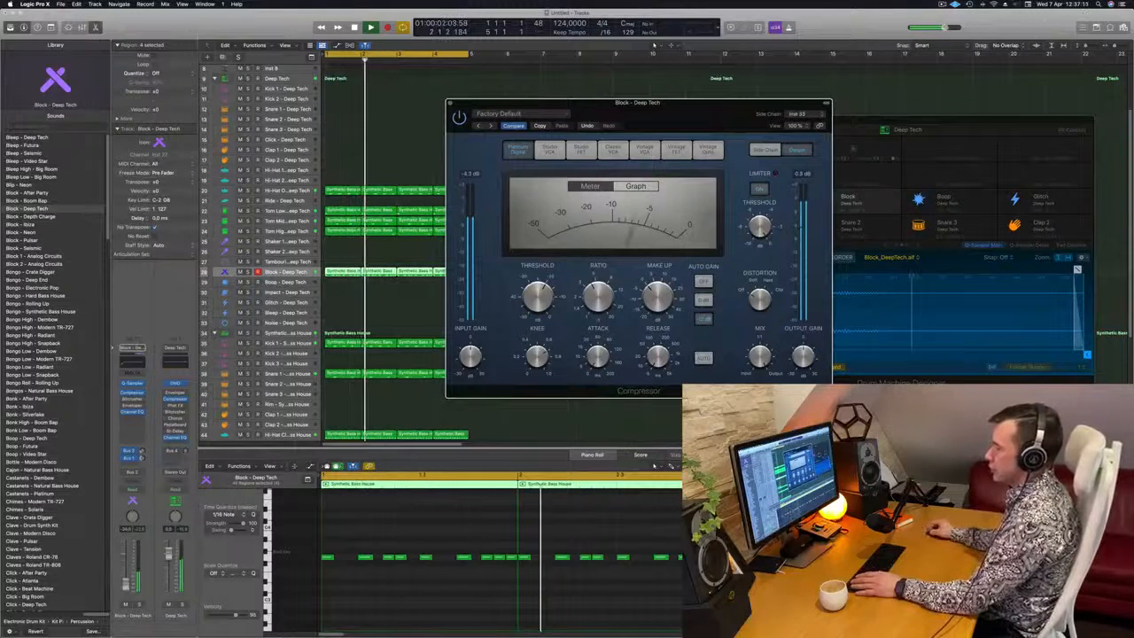
{"action": "left_click_drag", "start_coordinate": [126, 585], "coordinate": [126, 585]}
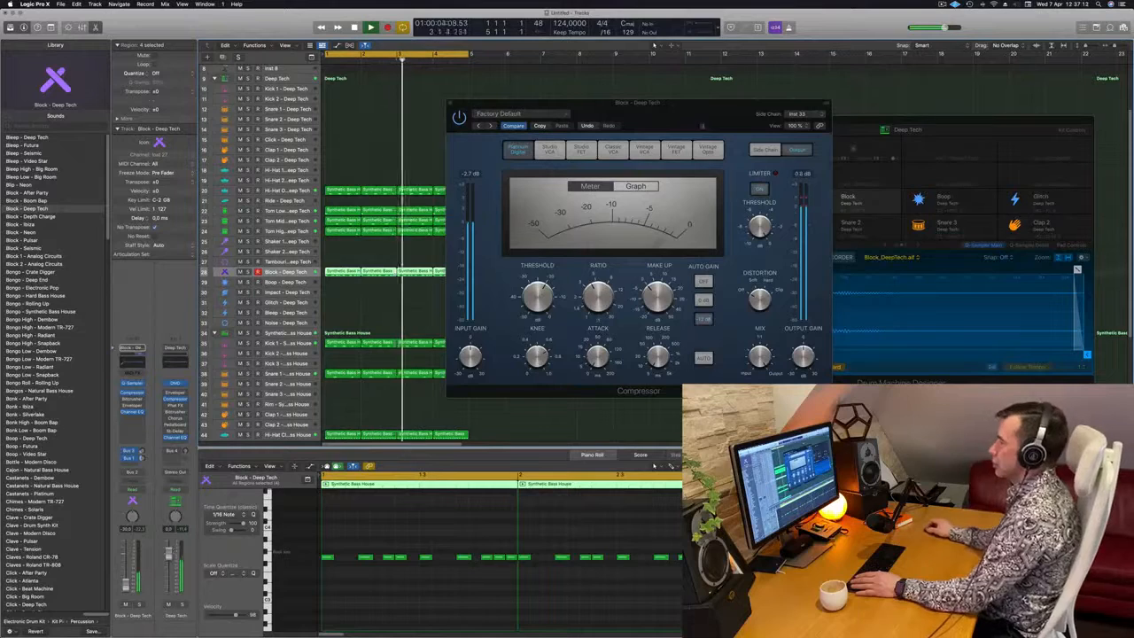
{"action": "left_click_drag", "start_coordinate": [698, 121], "coordinate": [613, 168]}
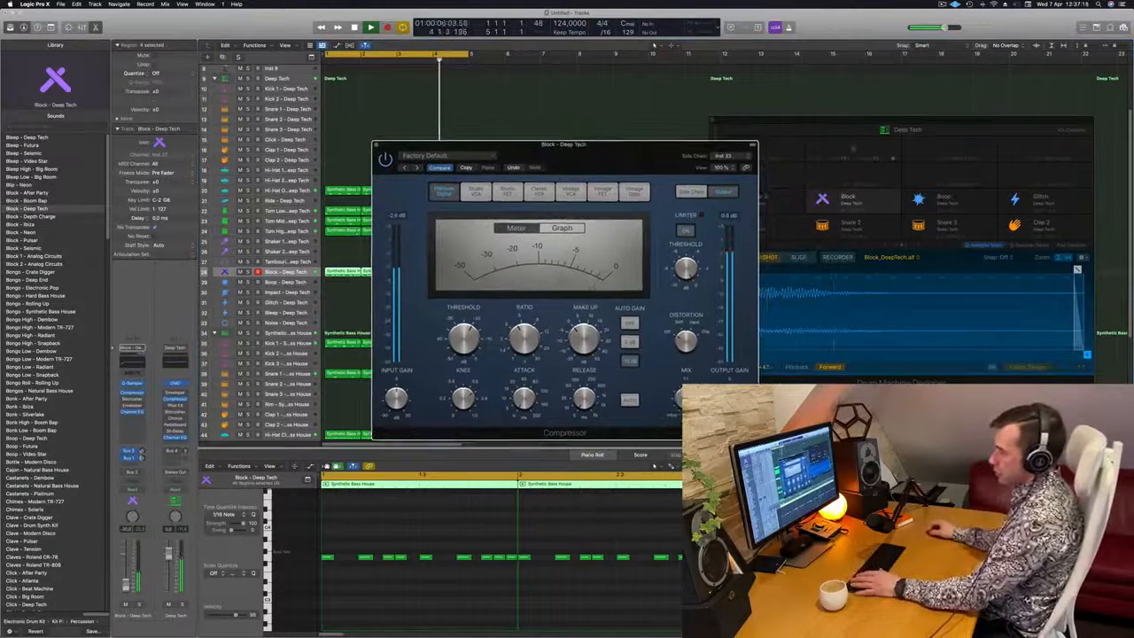
{"action": "left_click", "coordinate": [126, 585]}
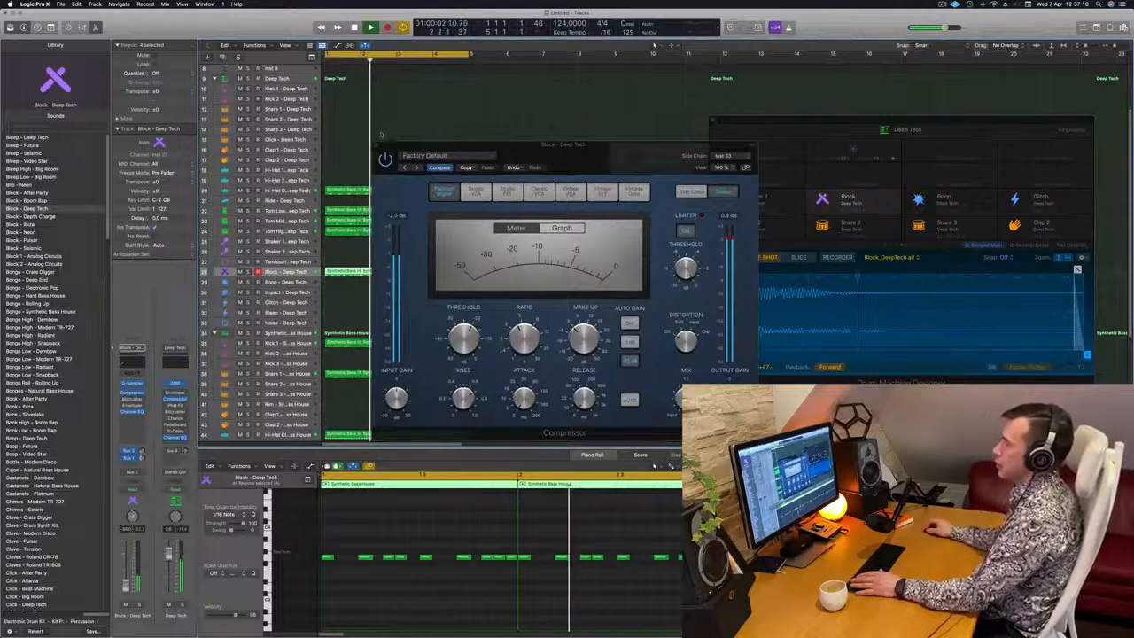
{"action": "left_click", "coordinate": [377, 144]}
{"action": "scroll", "coordinate": [396, 142], "scroll_direction": "up", "scroll_amount": 4}
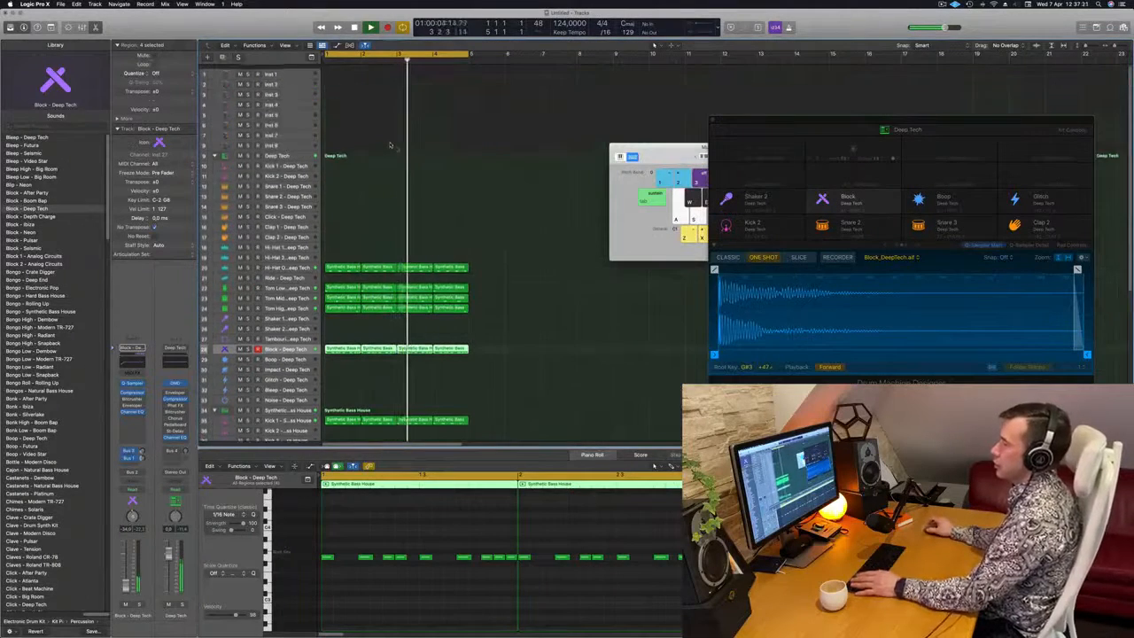
Open Alchemy on the Inst 1 track, filter to the Bass category and load the 1963 Semi-Acoustic Thumb preset
{"action": "left_click", "coordinate": [290, 70]}
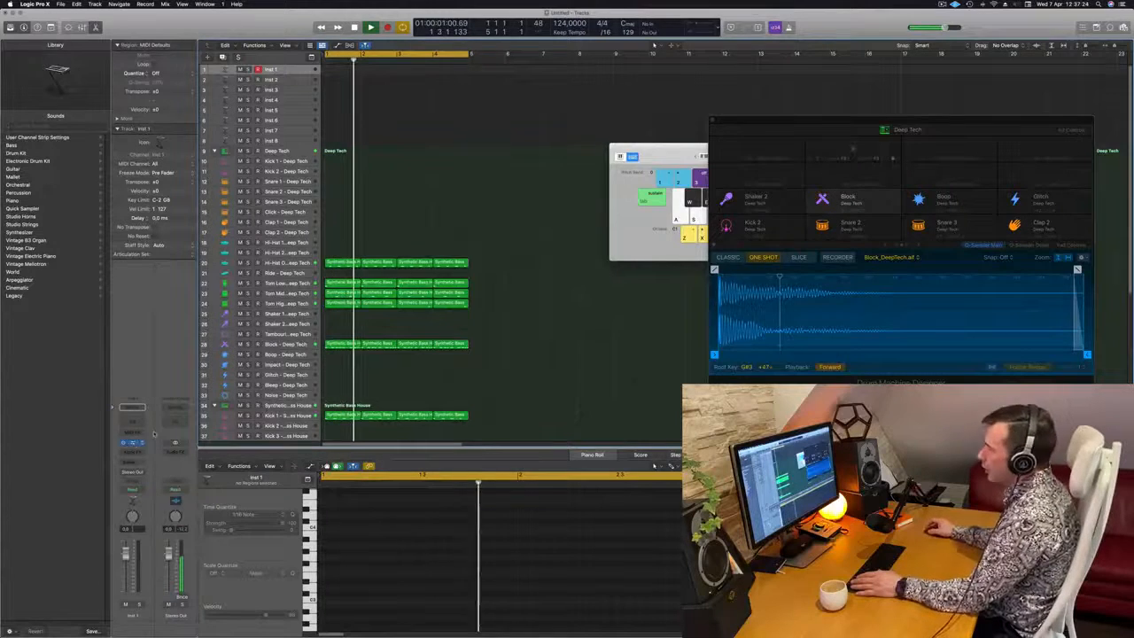
{"action": "left_click", "coordinate": [133, 442]}
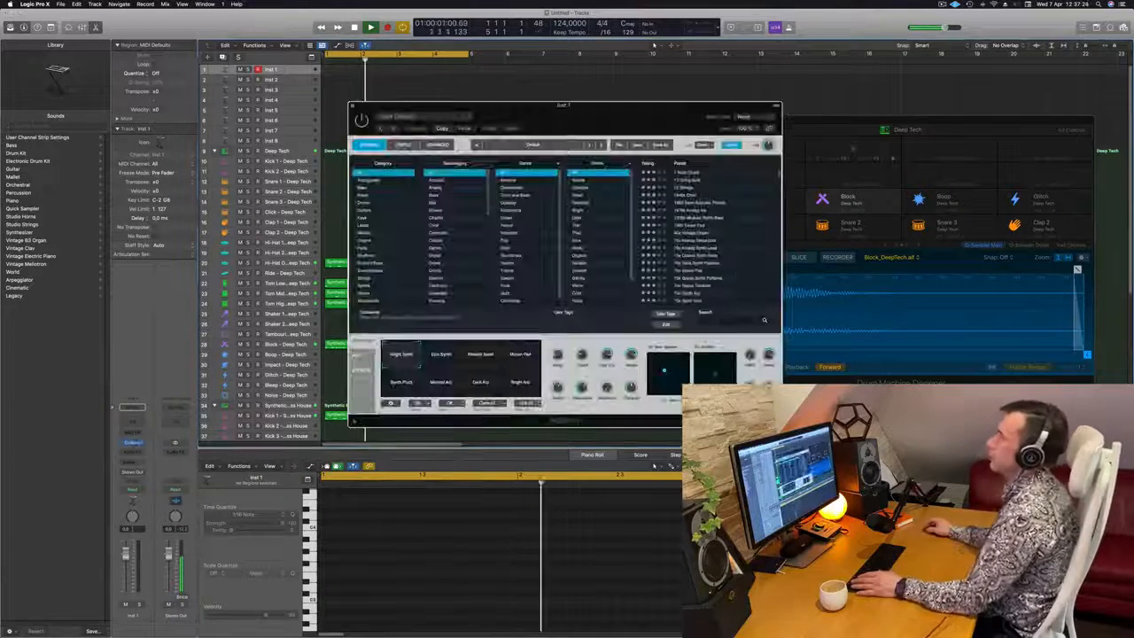
{"action": "left_click_drag", "start_coordinate": [575, 117], "coordinate": [551, 104]}
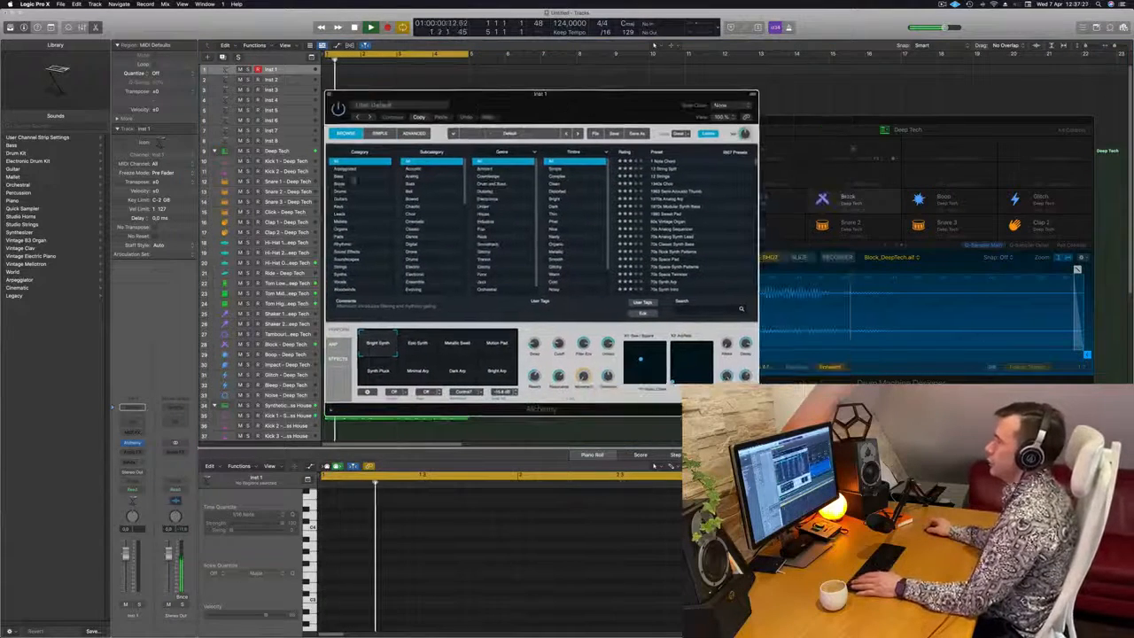
{"action": "left_click", "coordinate": [342, 177]}
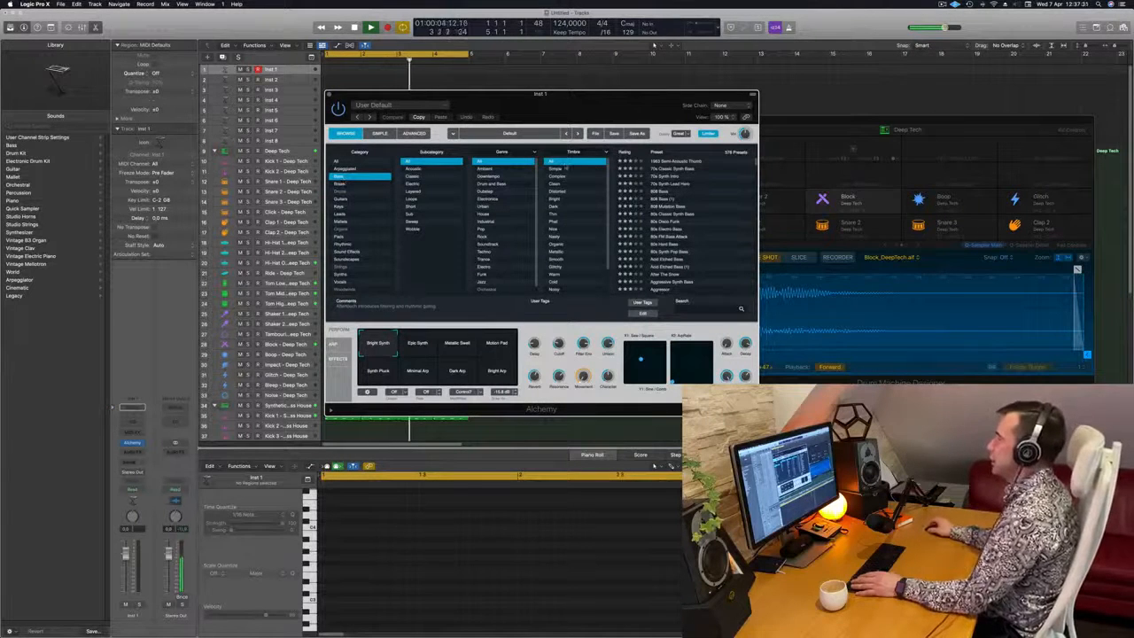
{"action": "left_click_drag", "start_coordinate": [623, 109], "coordinate": [612, 109]}
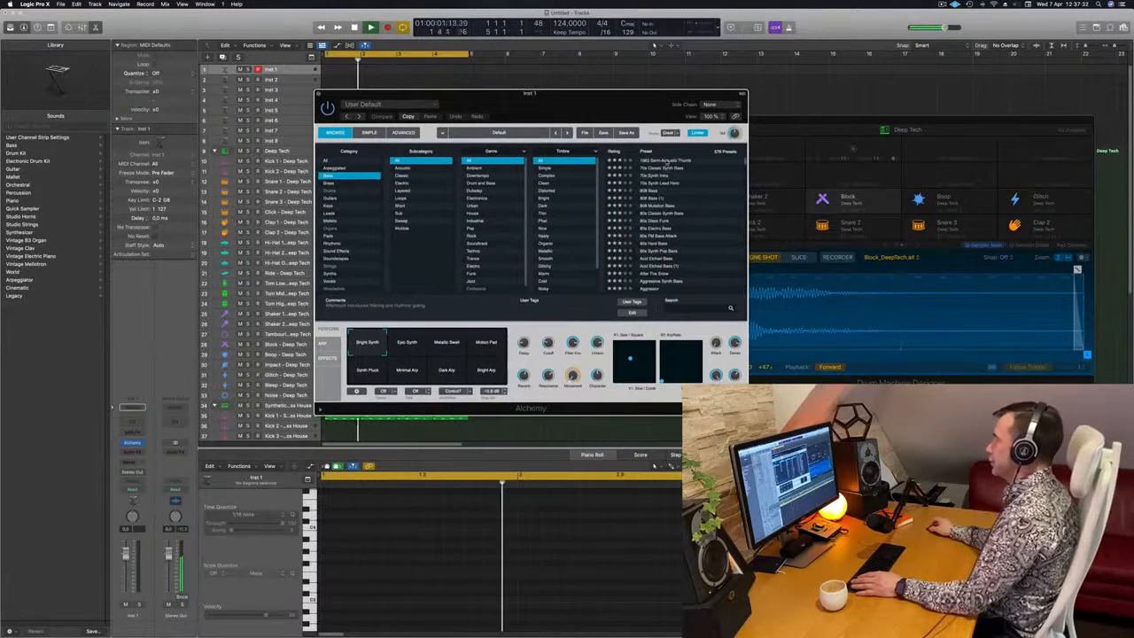
{"action": "left_click_drag", "start_coordinate": [632, 105], "coordinate": [983, 233]}
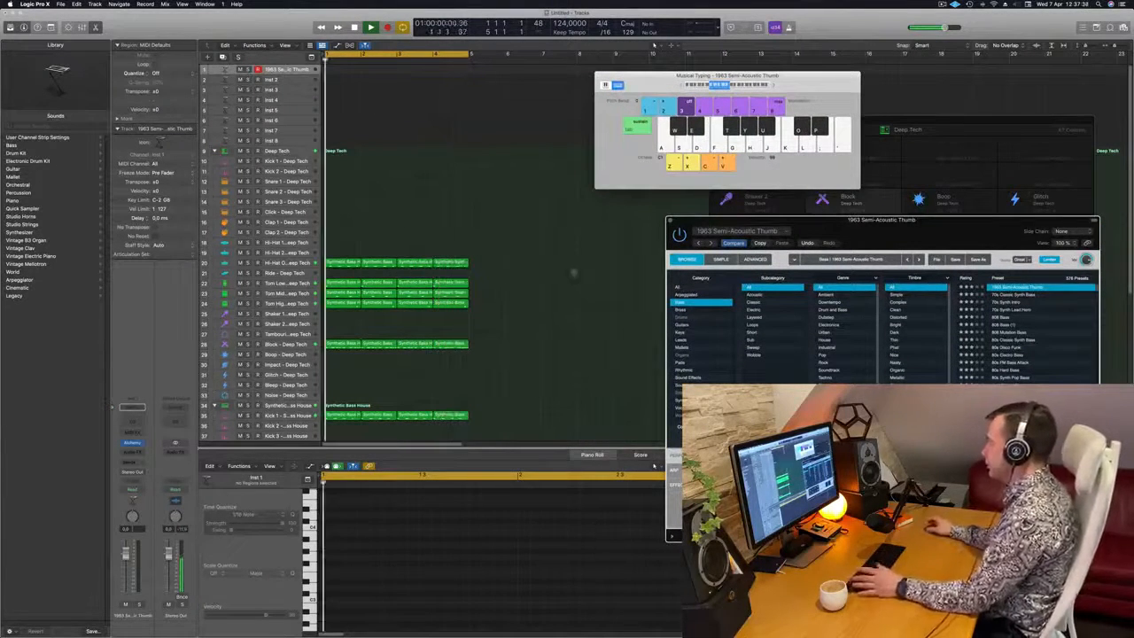
{"action": "left_click_drag", "start_coordinate": [960, 222], "coordinate": [848, 223]}
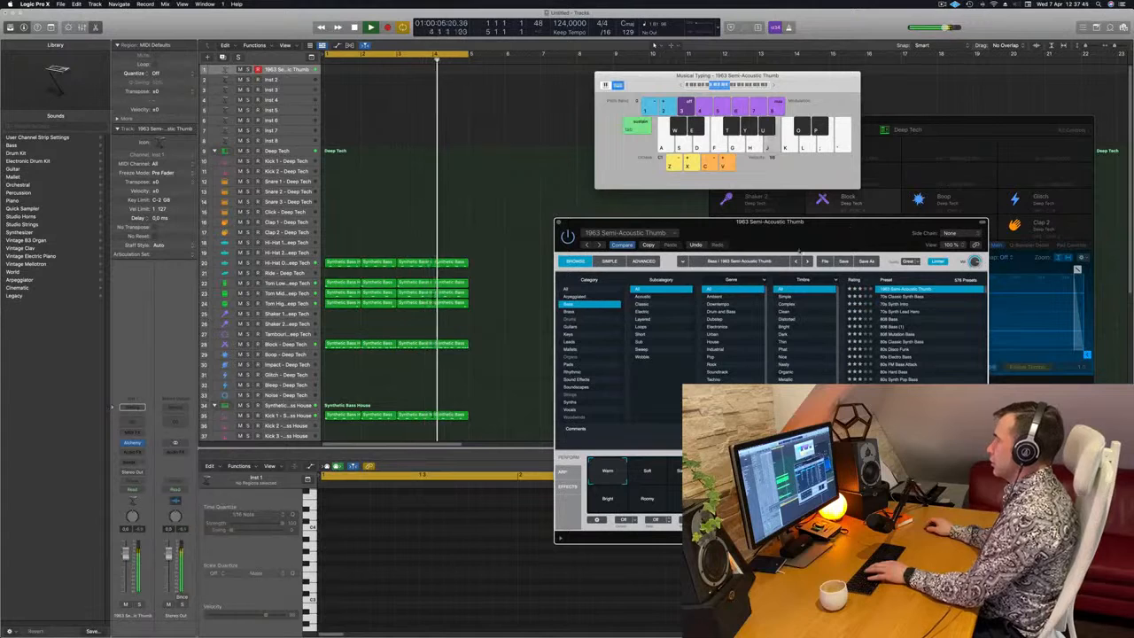
Audition Alchemy's performance variations against the loop, including Step Delay, Soft, Chorus + Delay and Bite, and choose Delay & Reverb
{"action": "left_click_drag", "start_coordinate": [839, 242], "coordinate": [577, 173]}
{"action": "left_click", "coordinate": [426, 404]}
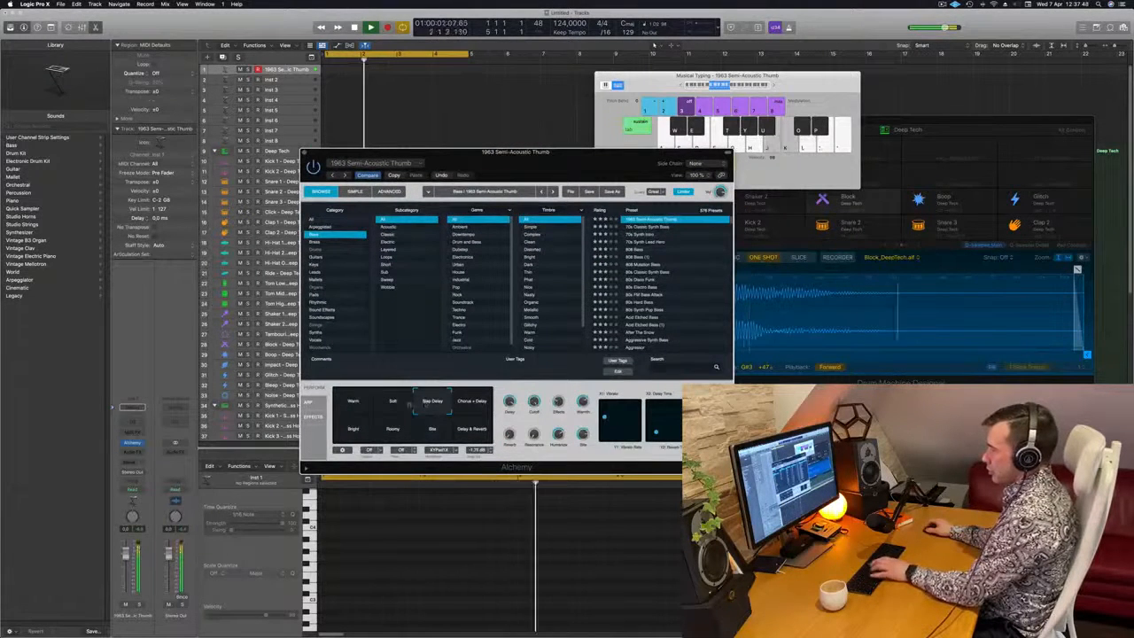
{"action": "left_click", "coordinate": [394, 404]}
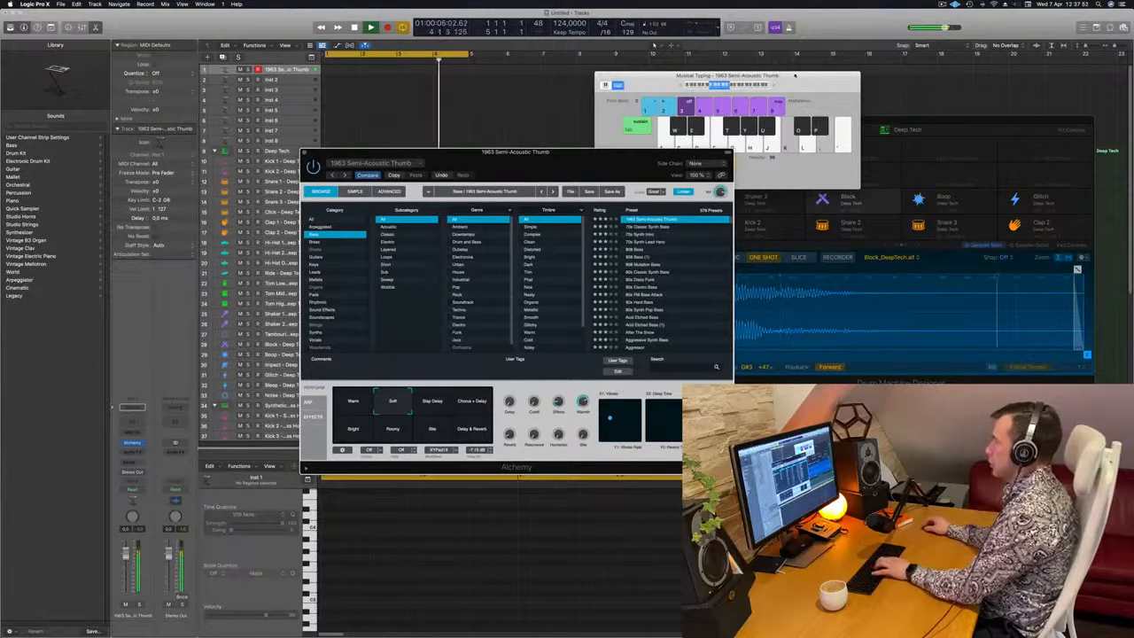
{"action": "left_click", "coordinate": [773, 86]}
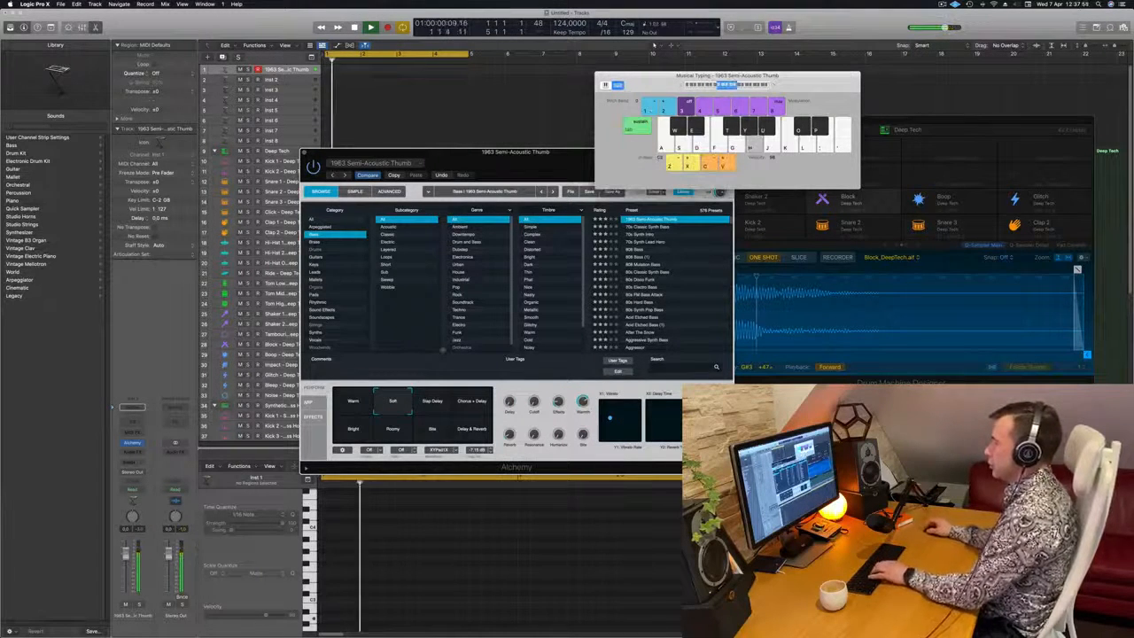
{"action": "left_click", "coordinate": [434, 406]}
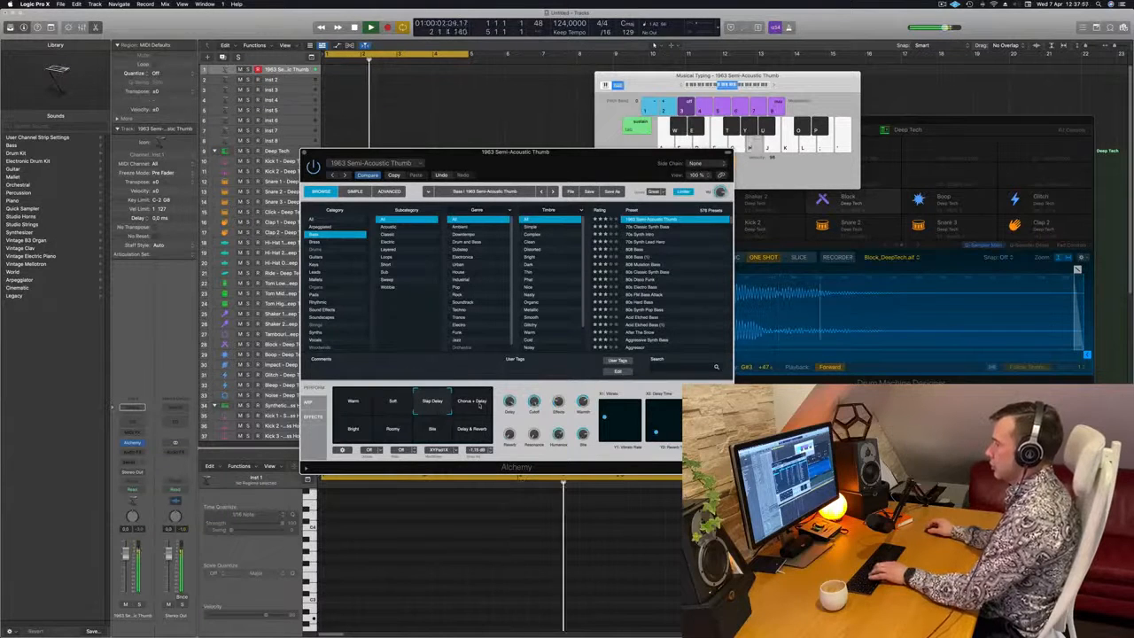
{"action": "left_click", "coordinate": [480, 405]}
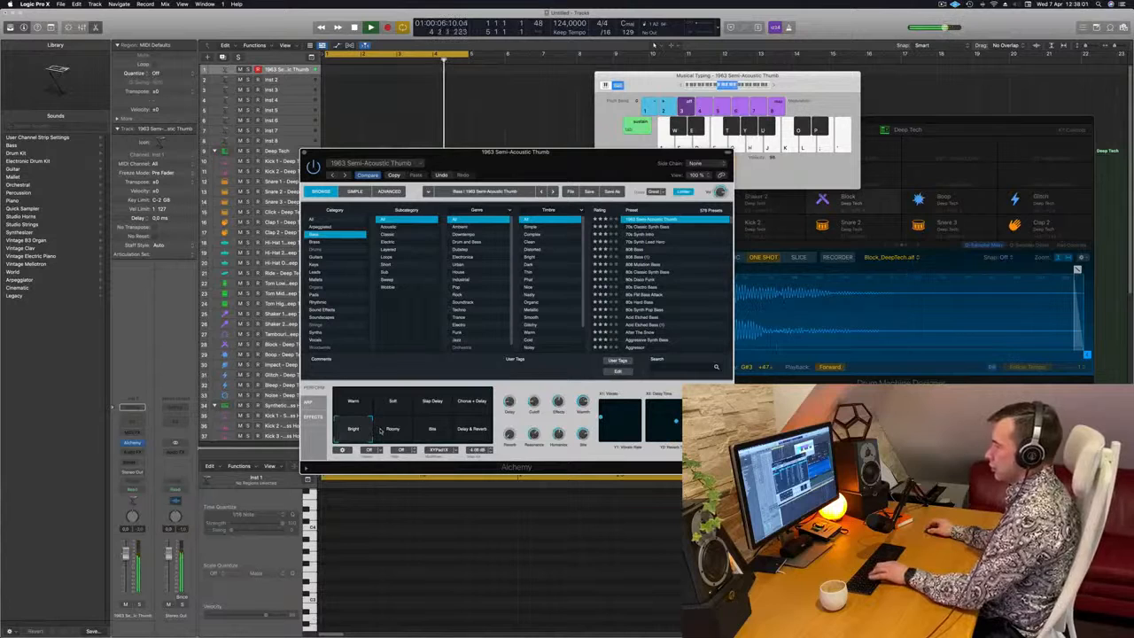
{"action": "left_click", "coordinate": [432, 429]}
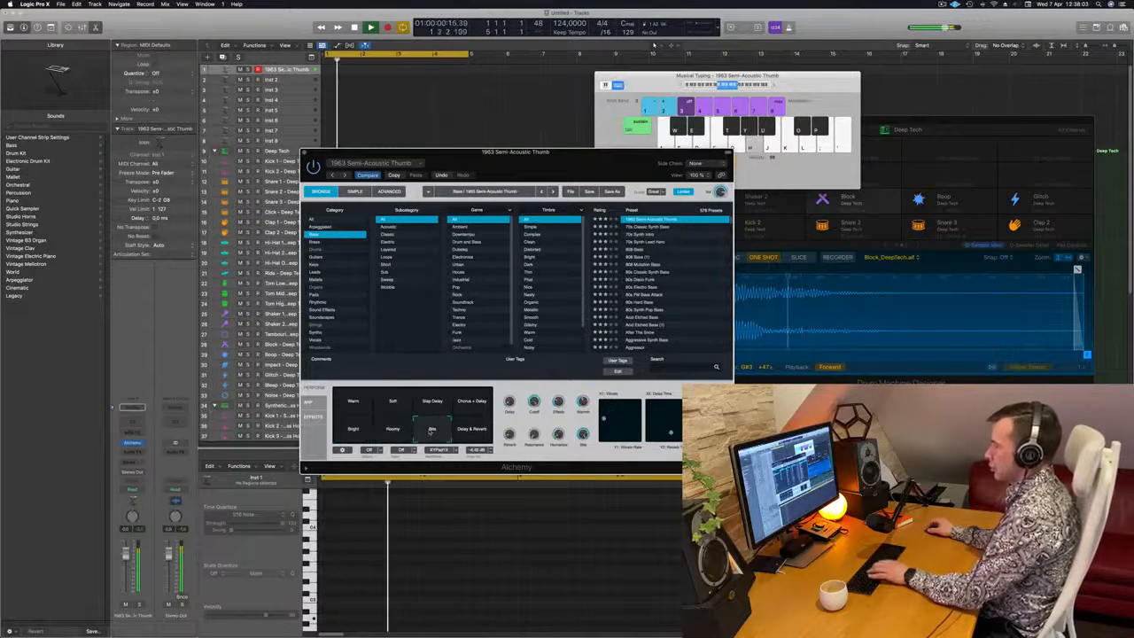
{"action": "left_click", "coordinate": [483, 431]}
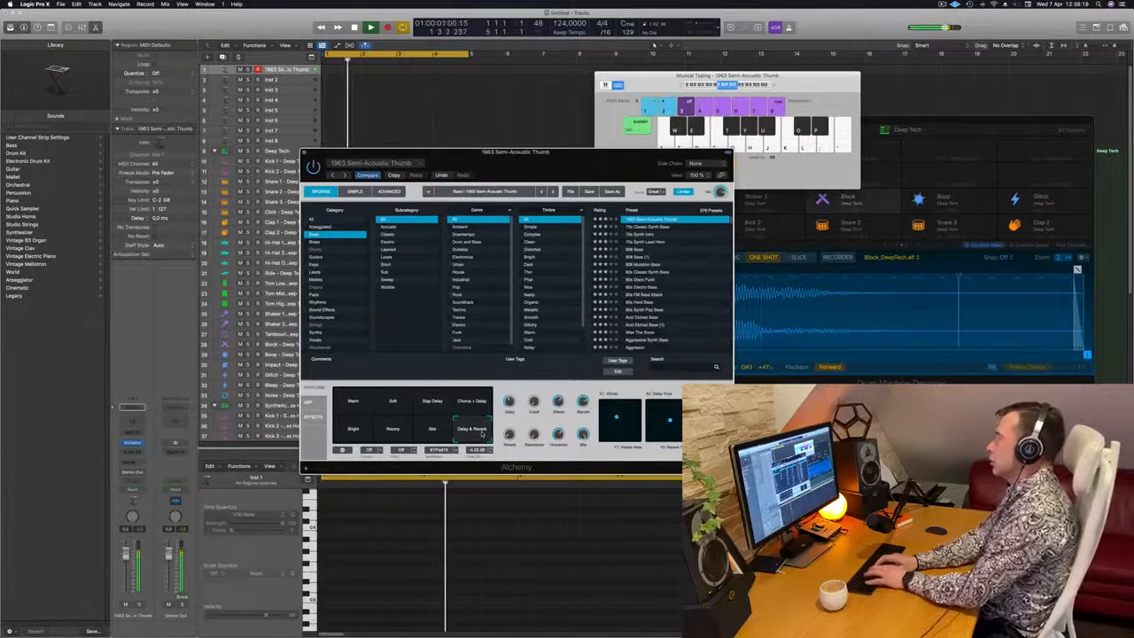
Record a two-bar bass part over the loop and move the recorded region to the start of bar 1
{"action": "key", "text": "r"}
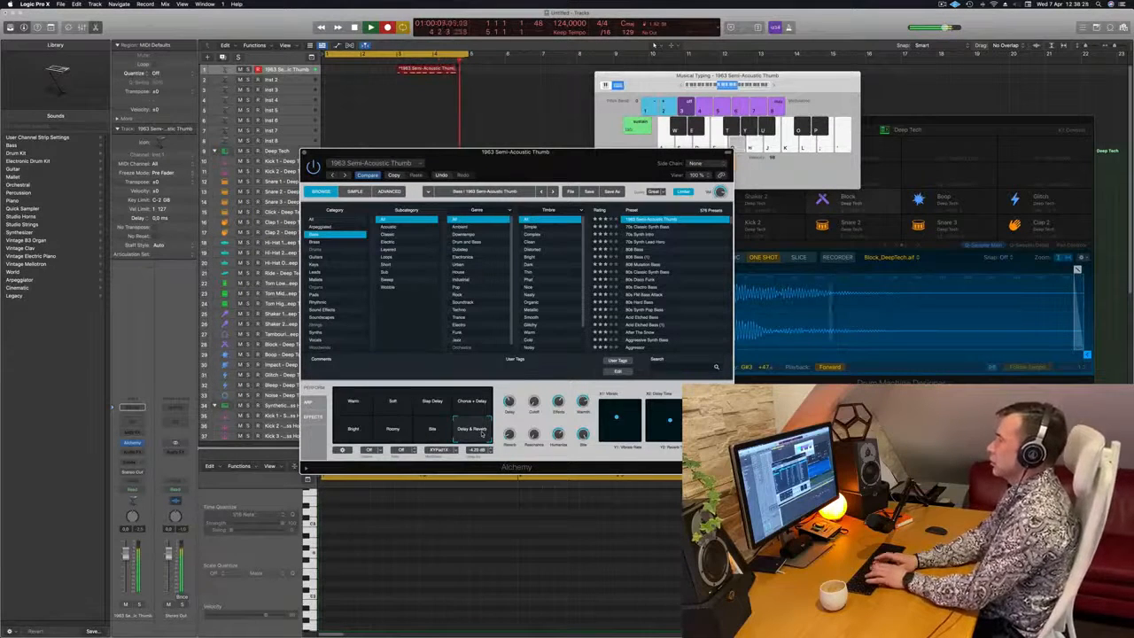
{"action": "key", "text": "space"}
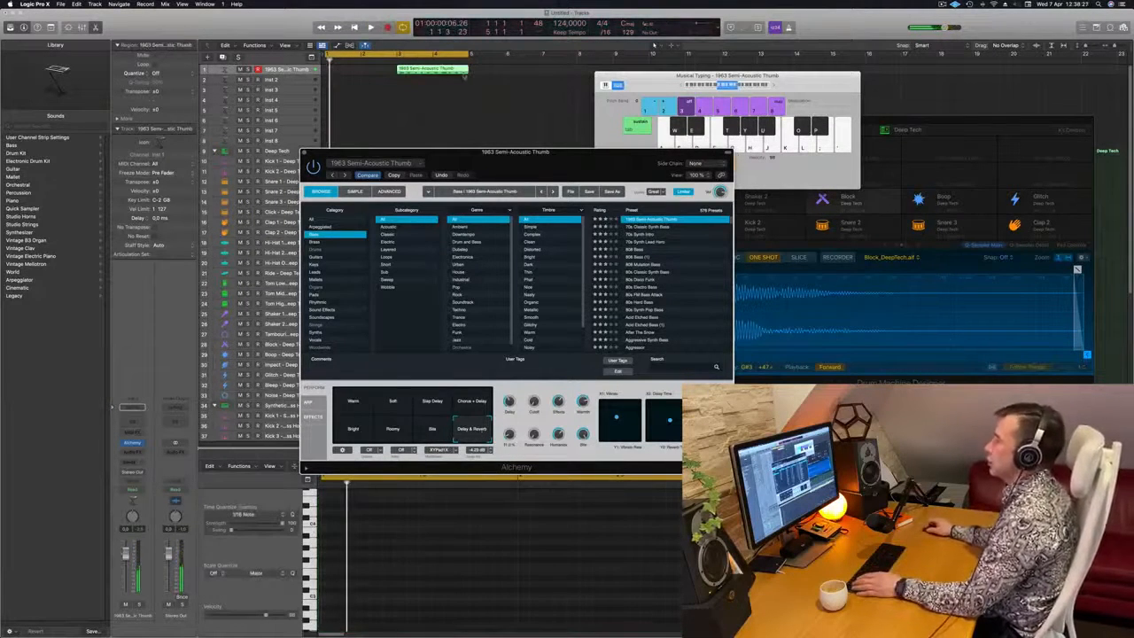
{"action": "left_click_drag", "start_coordinate": [443, 69], "coordinate": [371, 69]}
Shift the fifth note of the recorded bass region slightly later in the piano roll
{"action": "left_click", "coordinate": [487, 563]}
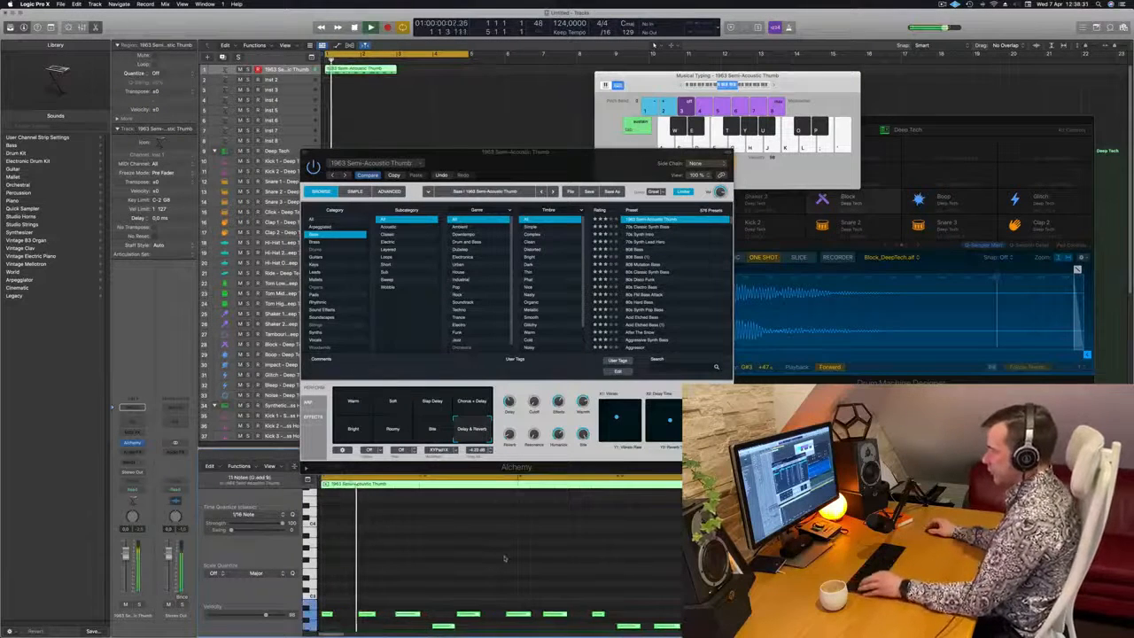
{"action": "scroll", "coordinate": [509, 559], "scroll_direction": "left", "scroll_amount": 2}
{"action": "key", "text": "space"}
{"action": "key", "text": "space"}
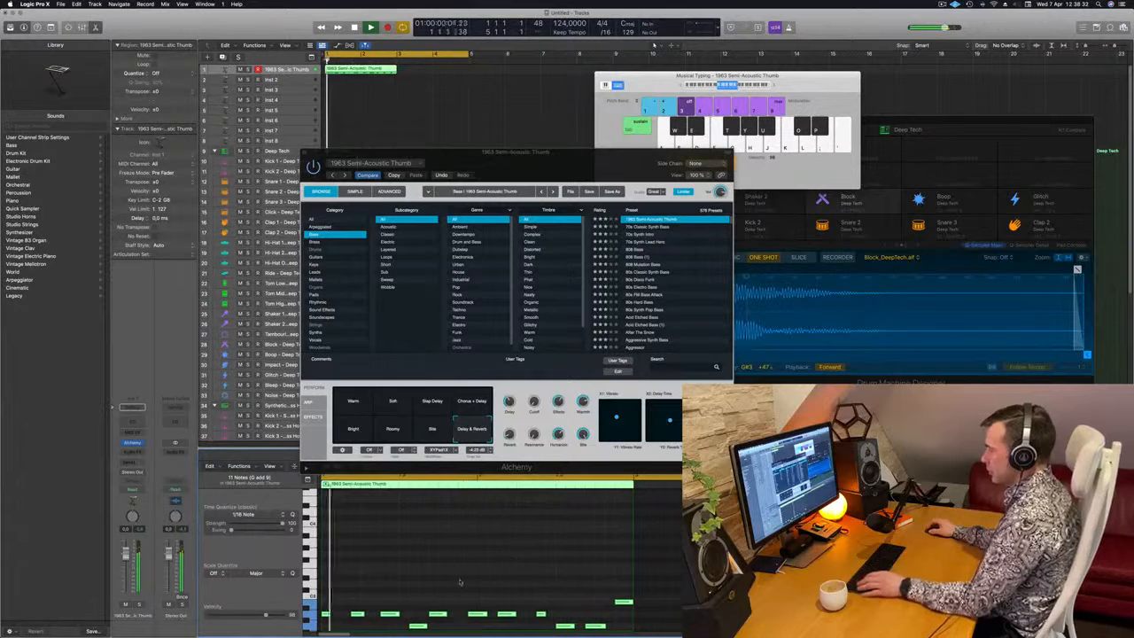
{"action": "scroll", "coordinate": [460, 582], "scroll_direction": "down", "scroll_amount": 3}
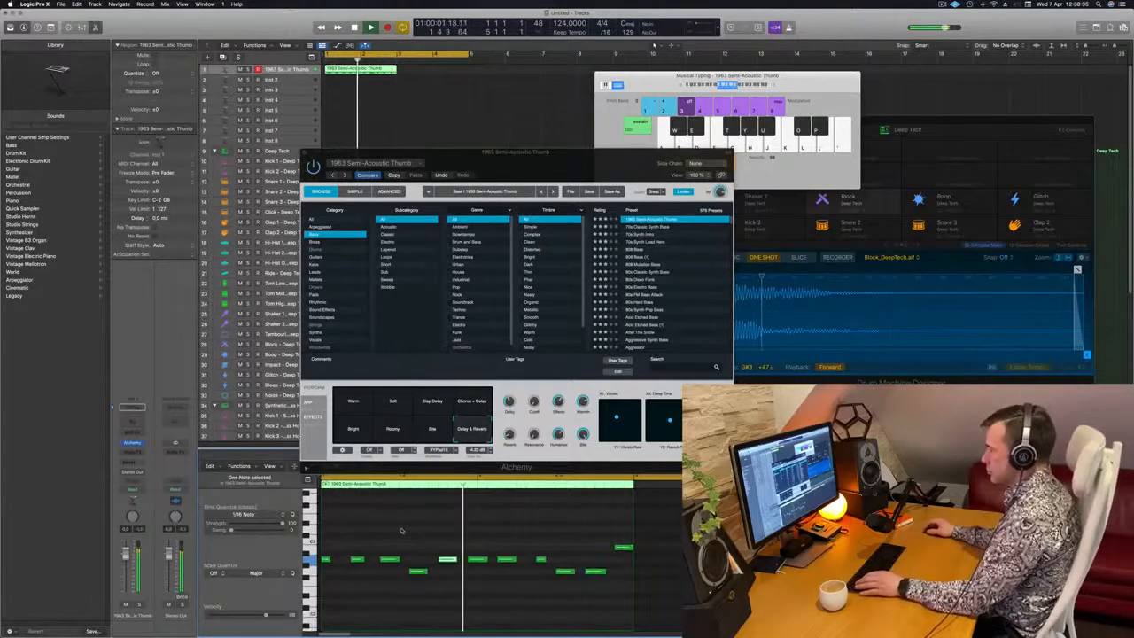
Check the bass timing in playback and shift the sixth and seventh notes slightly later
{"action": "scroll", "coordinate": [451, 531], "scroll_direction": "left", "scroll_amount": 1}
{"action": "key", "text": "space"}
{"action": "key", "text": "space"}
{"action": "left_click", "coordinate": [451, 535]}
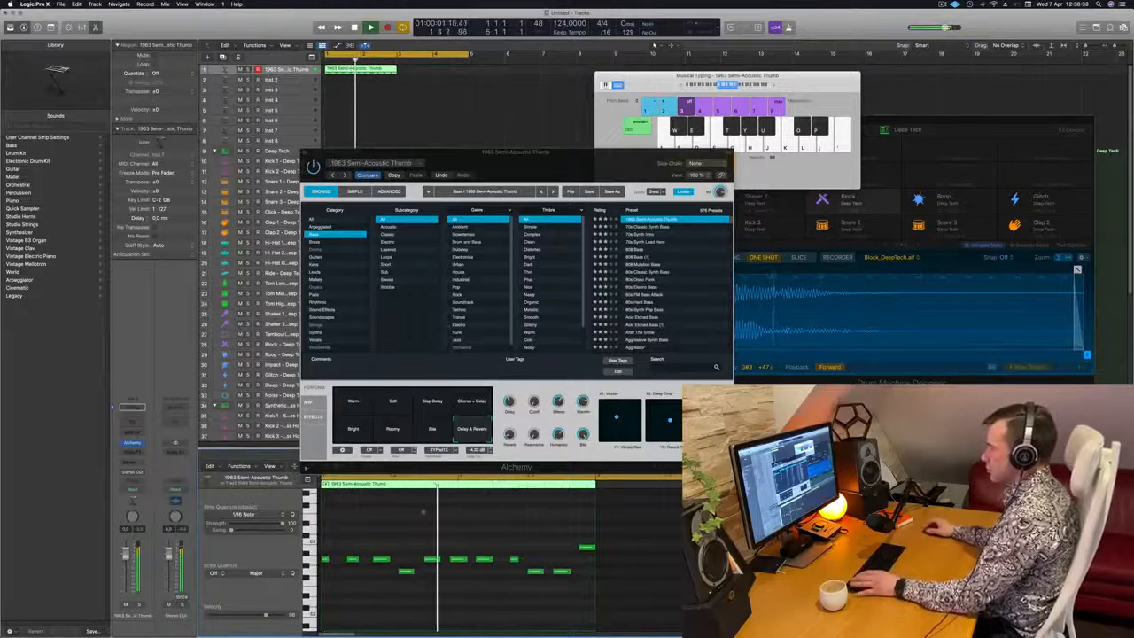
{"action": "key", "text": "space"}
{"action": "key", "text": "space"}
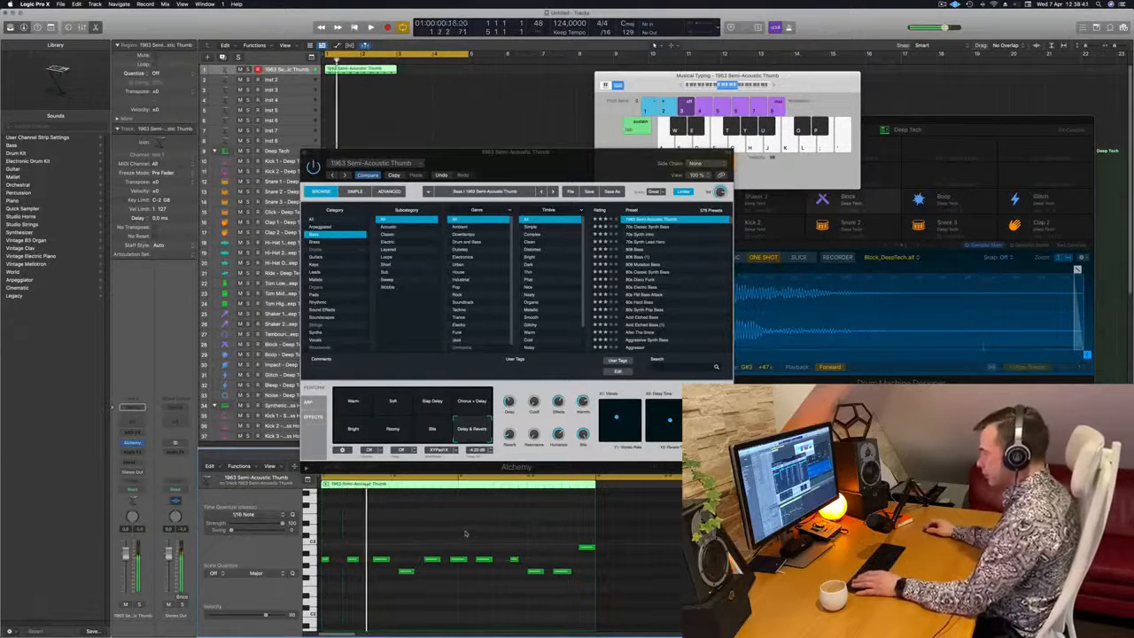
{"action": "key", "text": "space"}
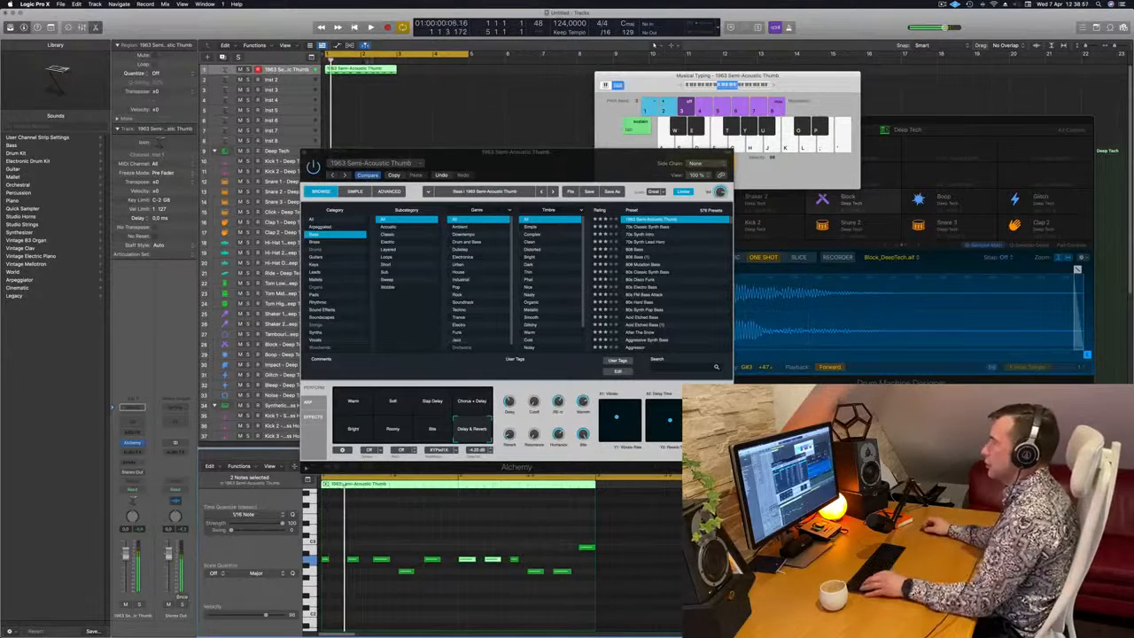
Copy the two-bar bass region to bar 3 and play the loop
{"action": "left_click_drag", "start_coordinate": [368, 72], "coordinate": [445, 78]}
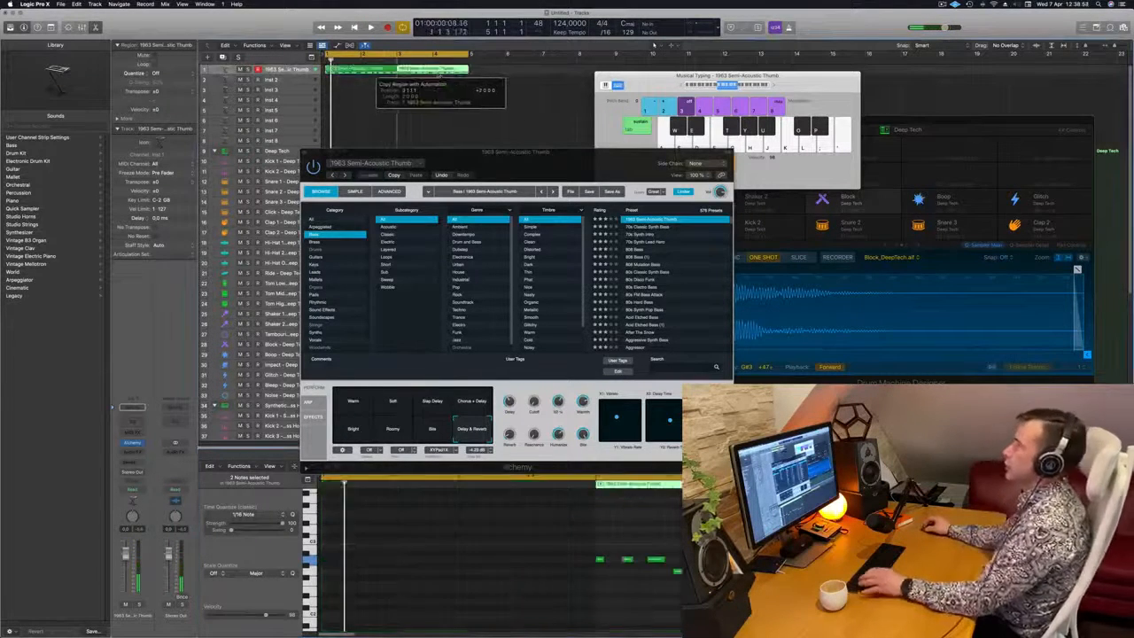
{"action": "key", "text": "space"}
Compare the bass preset's variations during playback, from Step Delay and Warm through Bite and Roomy to Chorus + Delay
{"action": "left_click_drag", "start_coordinate": [525, 164], "coordinate": [669, 113]}
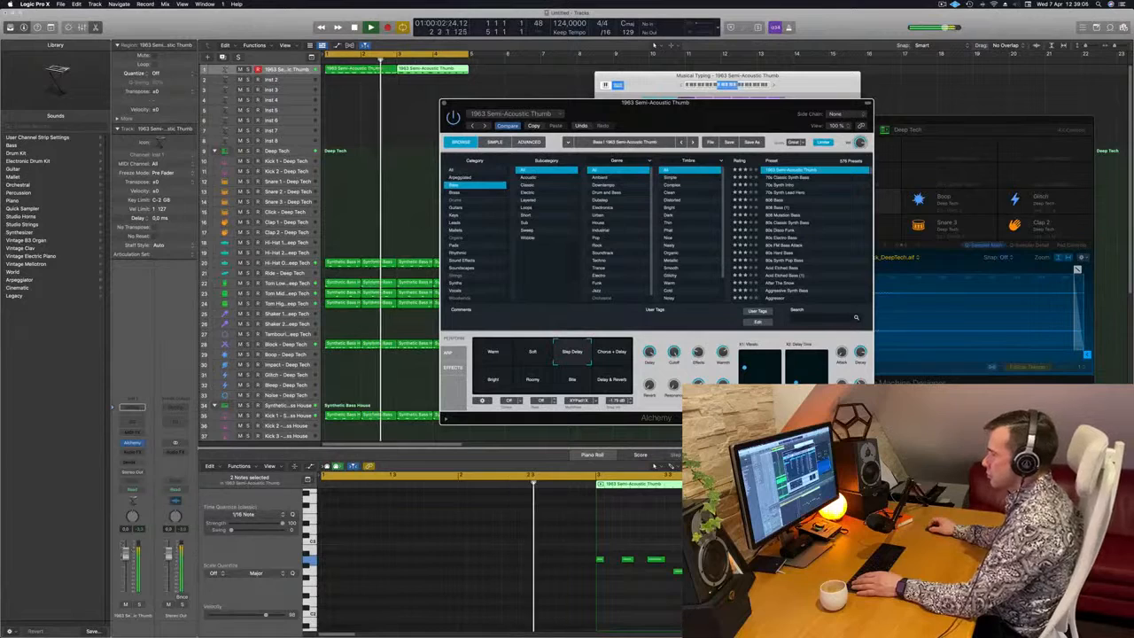
{"action": "left_click_drag", "start_coordinate": [693, 109], "coordinate": [618, 157]}
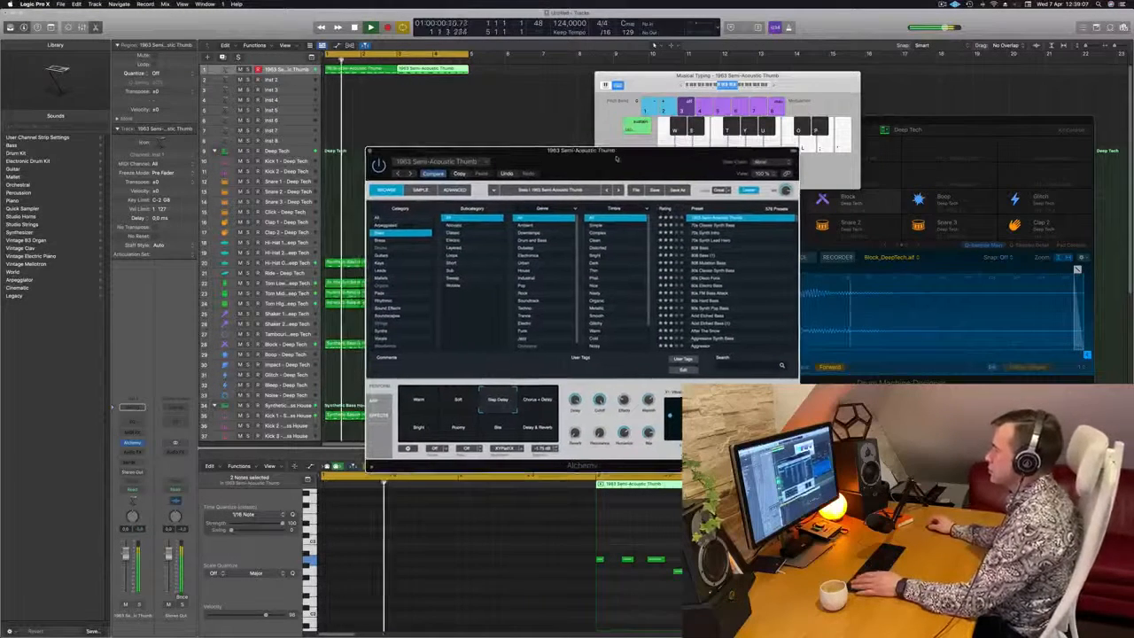
{"action": "left_click", "coordinate": [420, 400]}
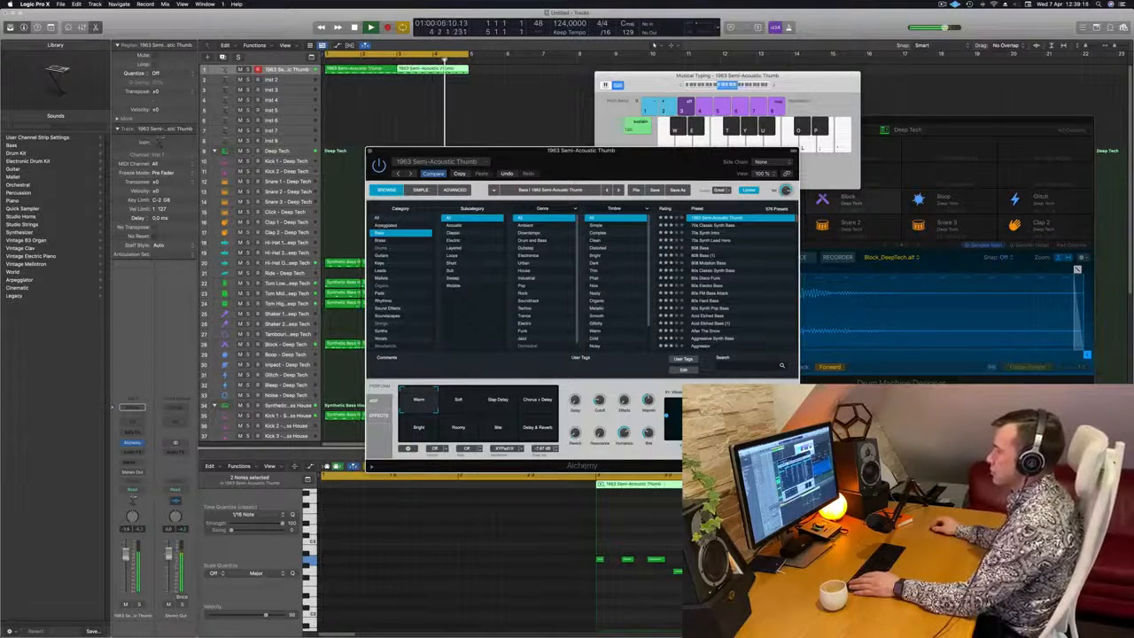
{"action": "left_click_drag", "start_coordinate": [649, 152], "coordinate": [606, 156]}
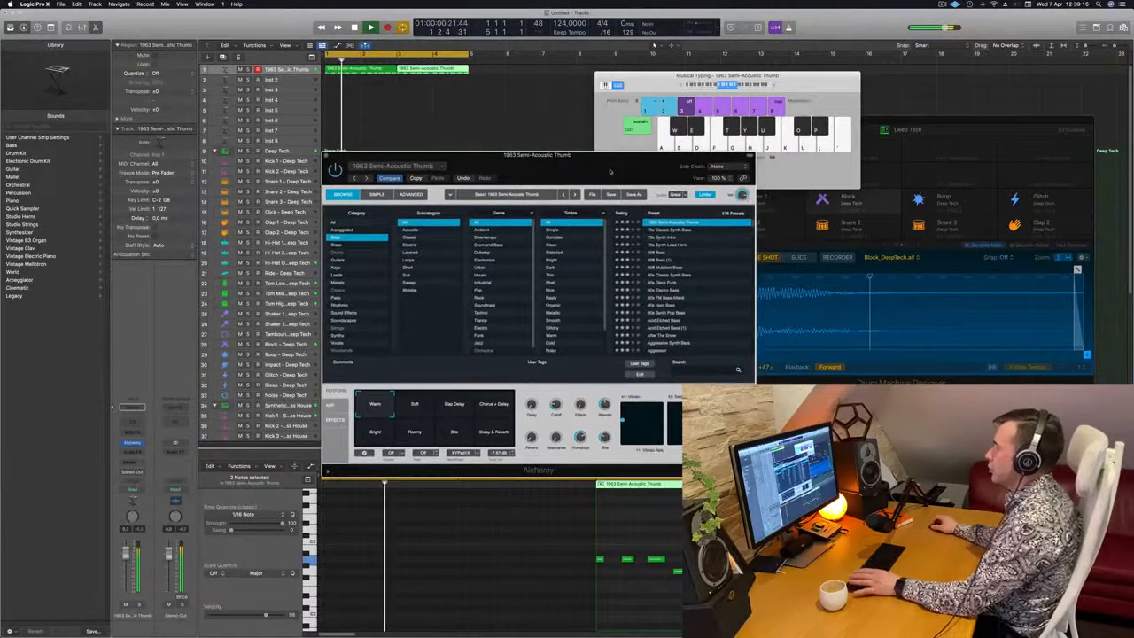
{"action": "left_click", "coordinate": [486, 432]}
{"action": "left_click", "coordinate": [454, 431]}
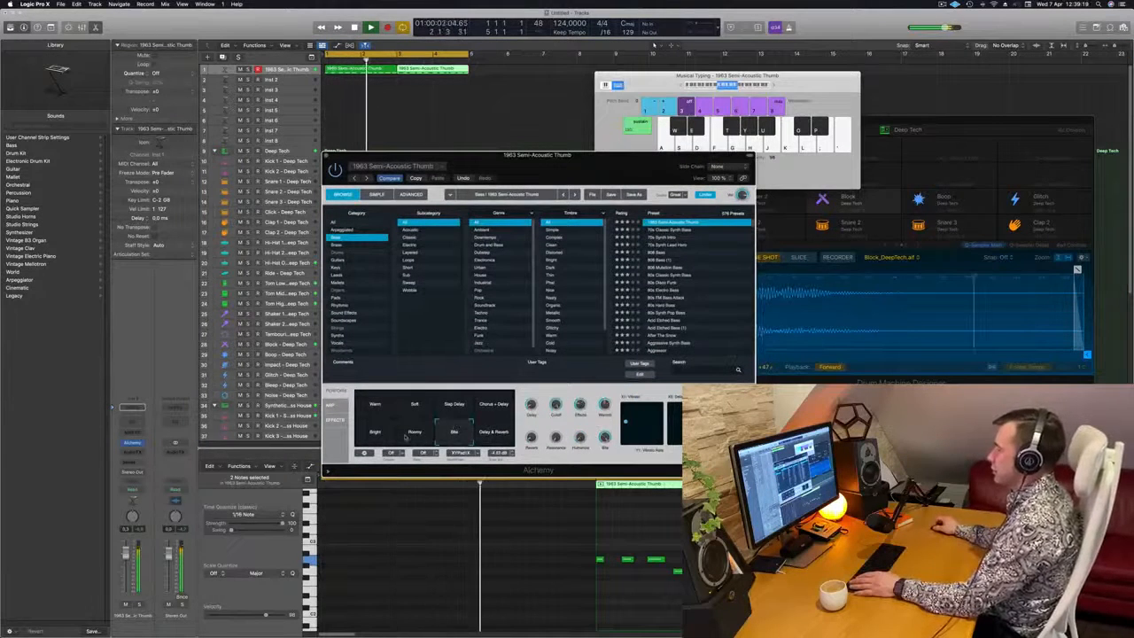
{"action": "left_click", "coordinate": [410, 437]}
{"action": "left_click", "coordinate": [449, 441]}
{"action": "left_click", "coordinate": [462, 405]}
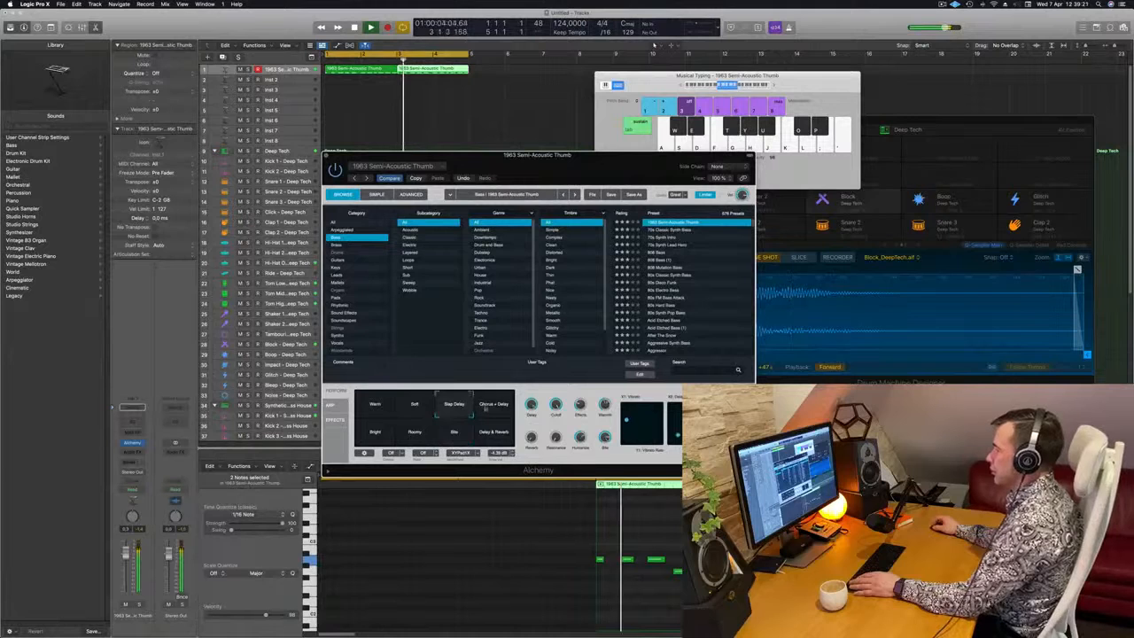
{"action": "left_click", "coordinate": [501, 409]}
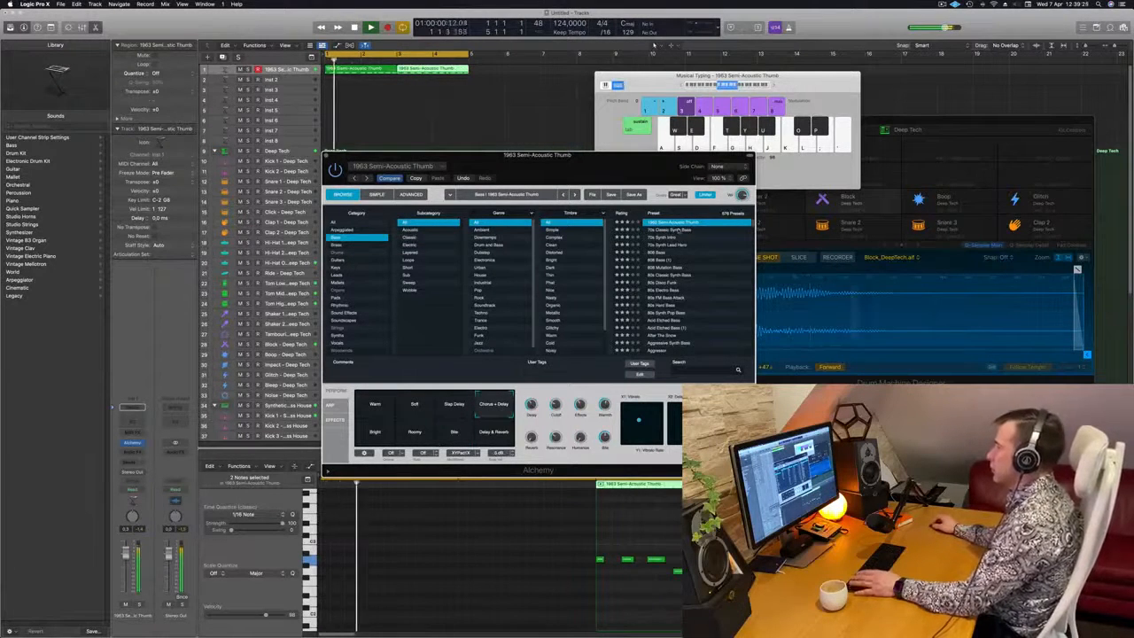
Load the 70s Classic Synth Bass preset in Alchemy and move its window clear of the bass regions
{"action": "left_click", "coordinate": [670, 230]}
{"action": "left_click_drag", "start_coordinate": [581, 175], "coordinate": [661, 149]}
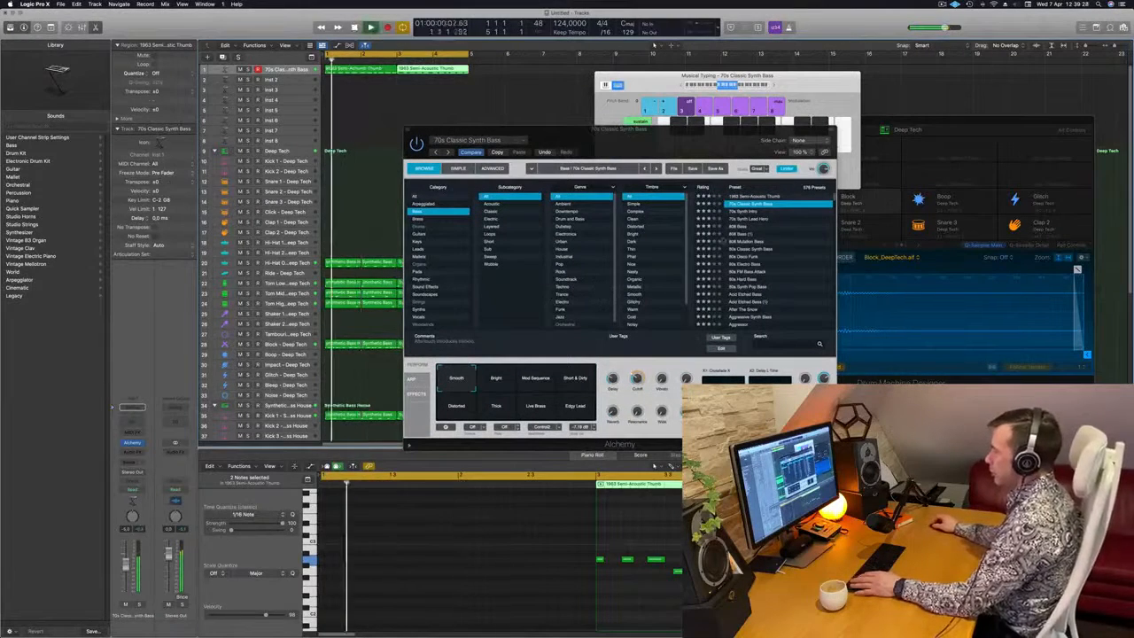
{"action": "left_click", "coordinate": [694, 148]}
{"action": "left_click_drag", "start_coordinate": [695, 147], "coordinate": [678, 168]}
{"action": "left_click", "coordinate": [531, 111]}
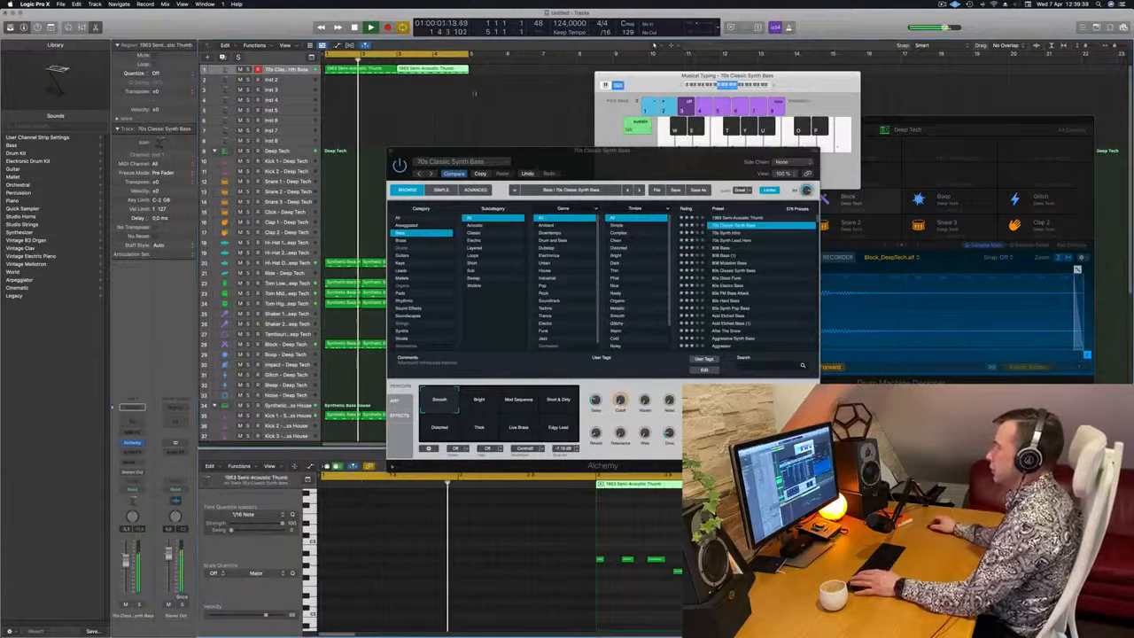
{"action": "left_click_drag", "start_coordinate": [496, 151], "coordinate": [731, 149]}
Select all notes in both bass regions, transpose them down one octave and play the loop
{"action": "left_click_drag", "start_coordinate": [498, 67], "coordinate": [344, 86]}
{"action": "left_click", "coordinate": [407, 530]}
{"action": "key", "text": "super+s"}
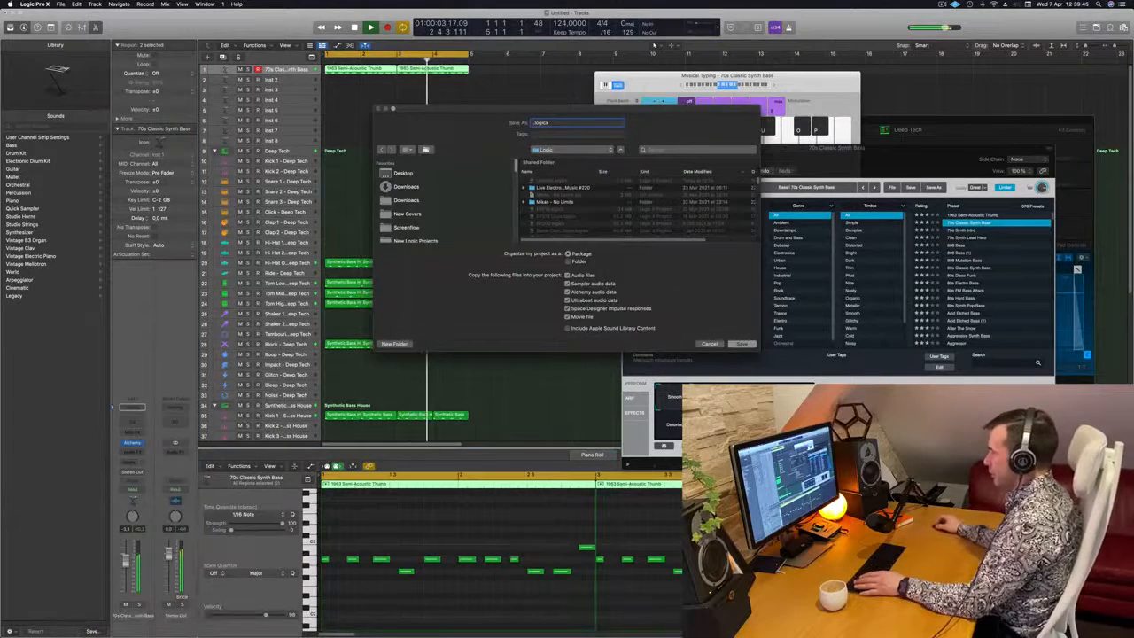
{"action": "key", "text": "Escape"}
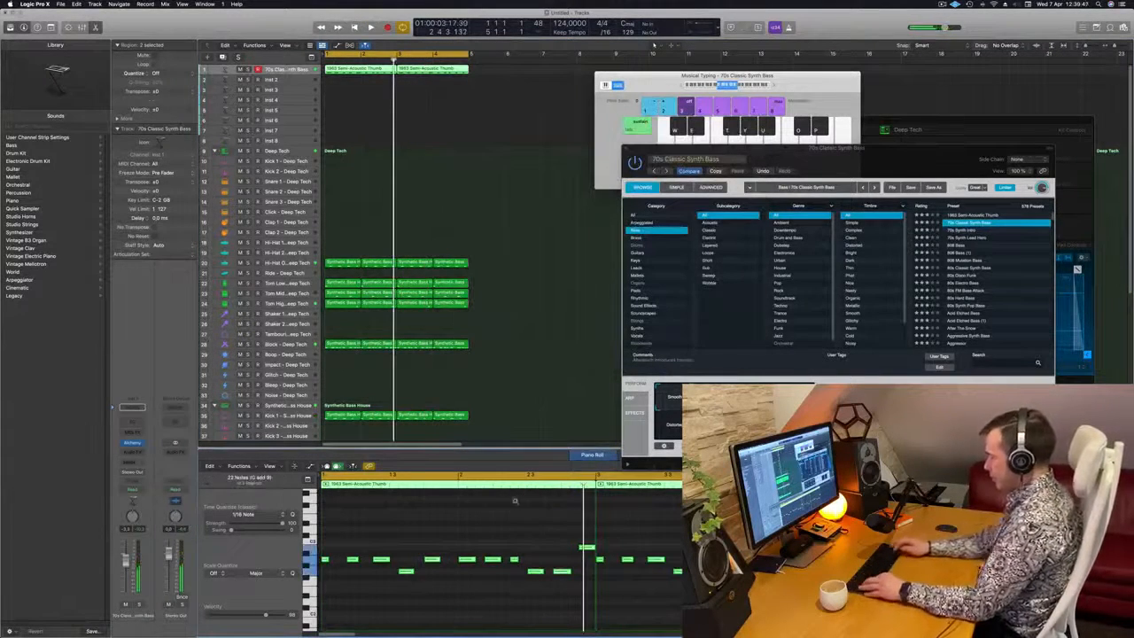
{"action": "scroll", "coordinate": [515, 503], "scroll_direction": "up", "scroll_amount": 4}
{"action": "key", "text": "space"}
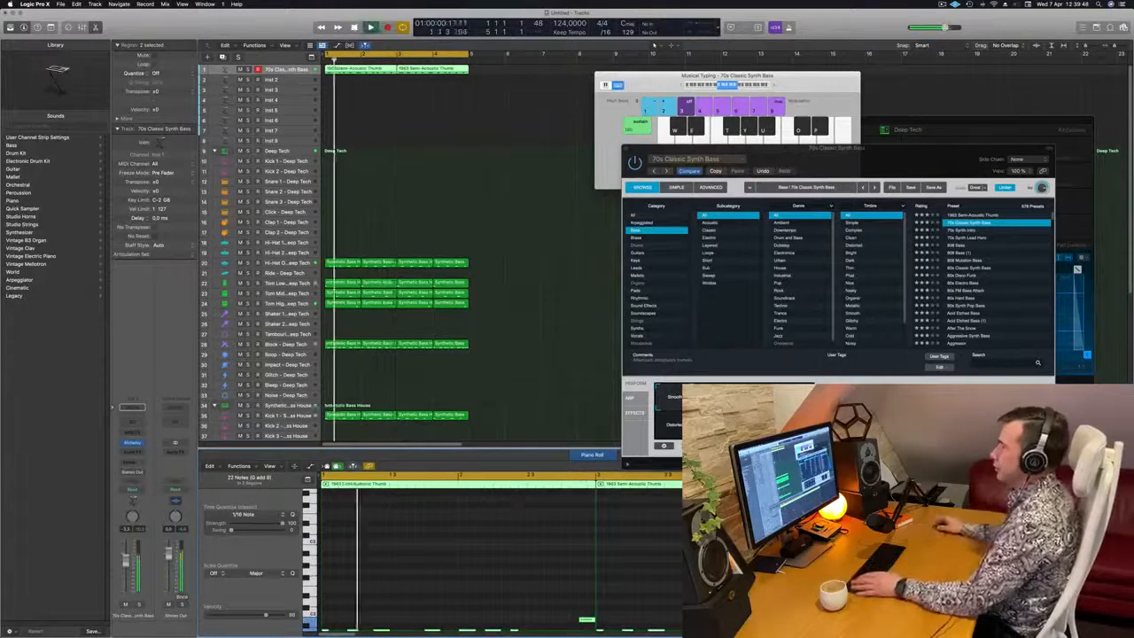
Compare the 1963 Semi-Acoustic Thumb preset with 70s Classic Synth Bass during playback, keeping 70s Classic Synth Bass loaded
{"action": "left_click_drag", "start_coordinate": [903, 160], "coordinate": [812, 184]}
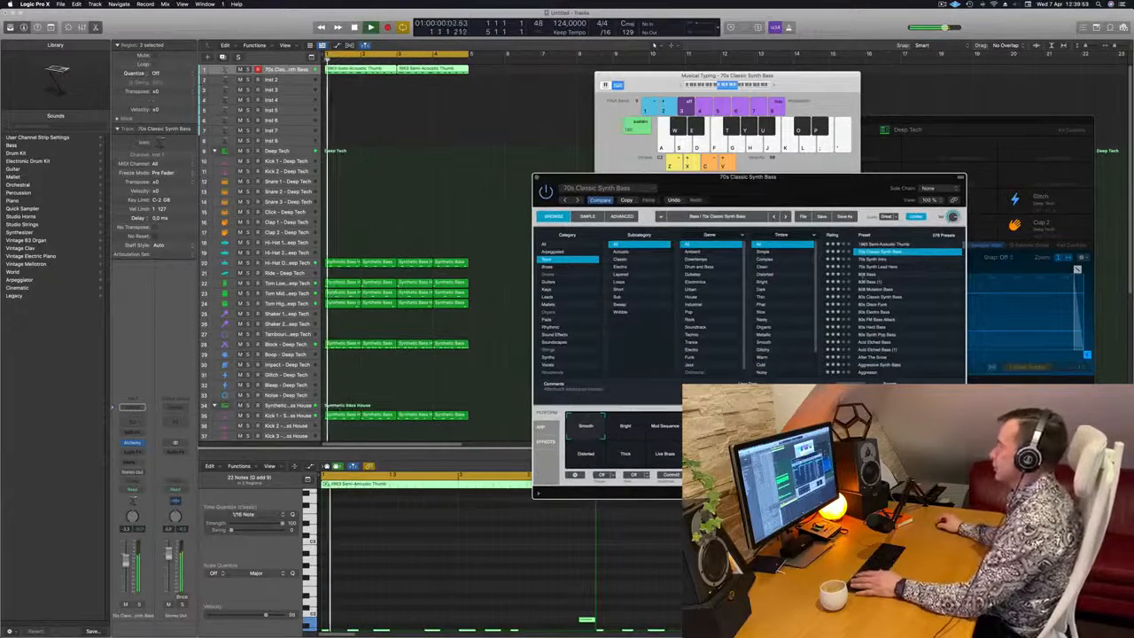
{"action": "left_click", "coordinate": [885, 245]}
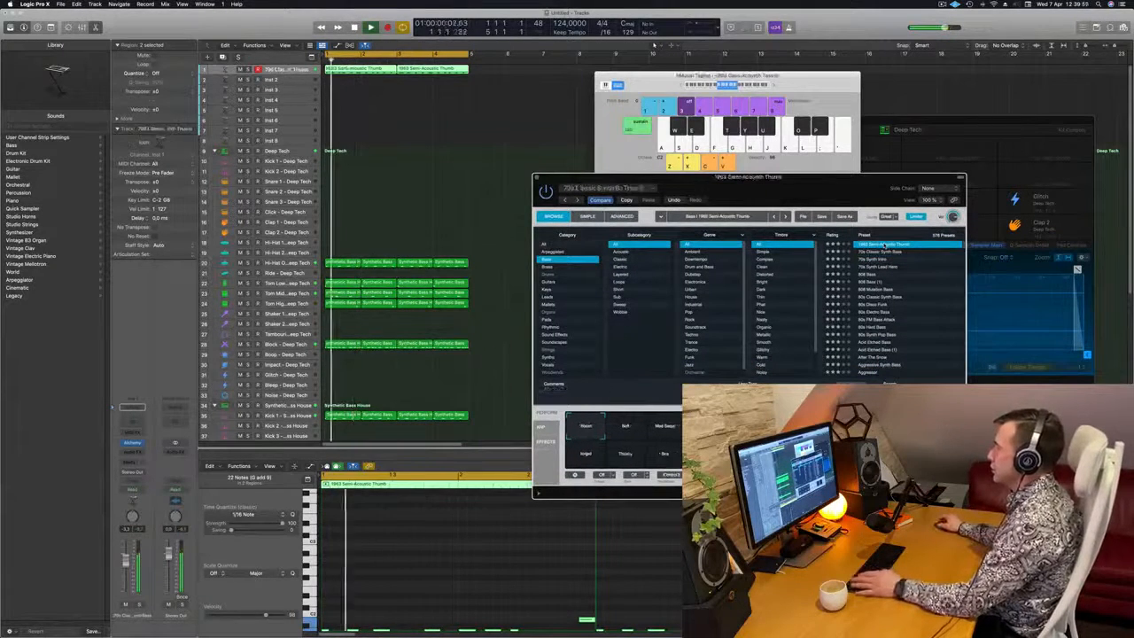
{"action": "key", "text": "Down"}
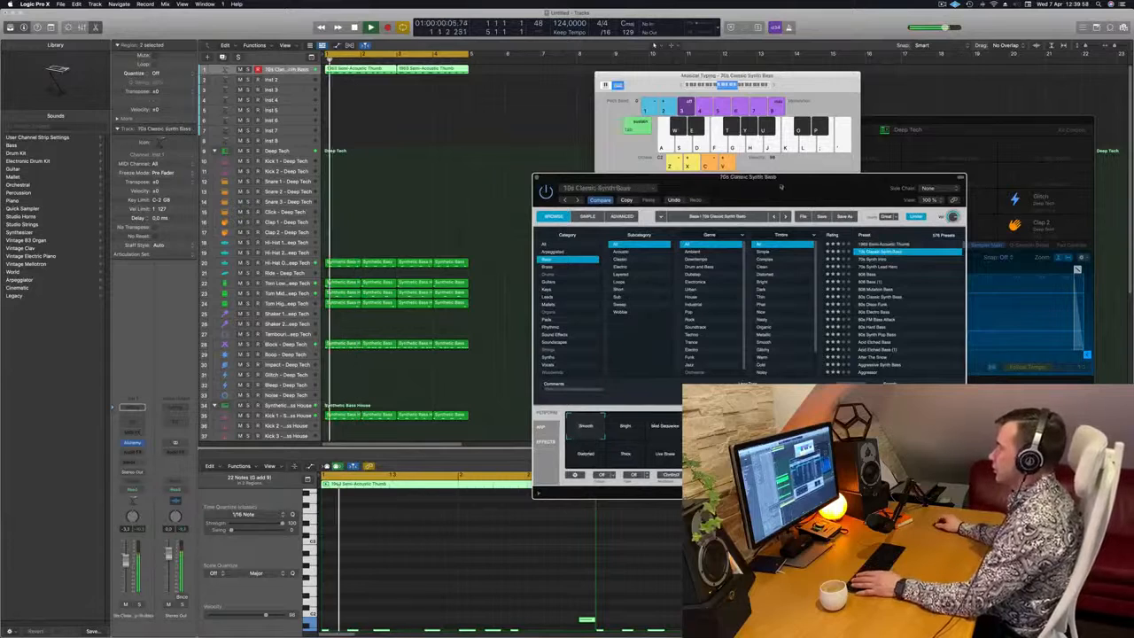
{"action": "left_click_drag", "start_coordinate": [811, 195], "coordinate": [728, 61]}
{"action": "left_click_drag", "start_coordinate": [568, 291], "coordinate": [508, 291]}
{"action": "key", "text": "space"}
{"action": "key", "text": "space"}
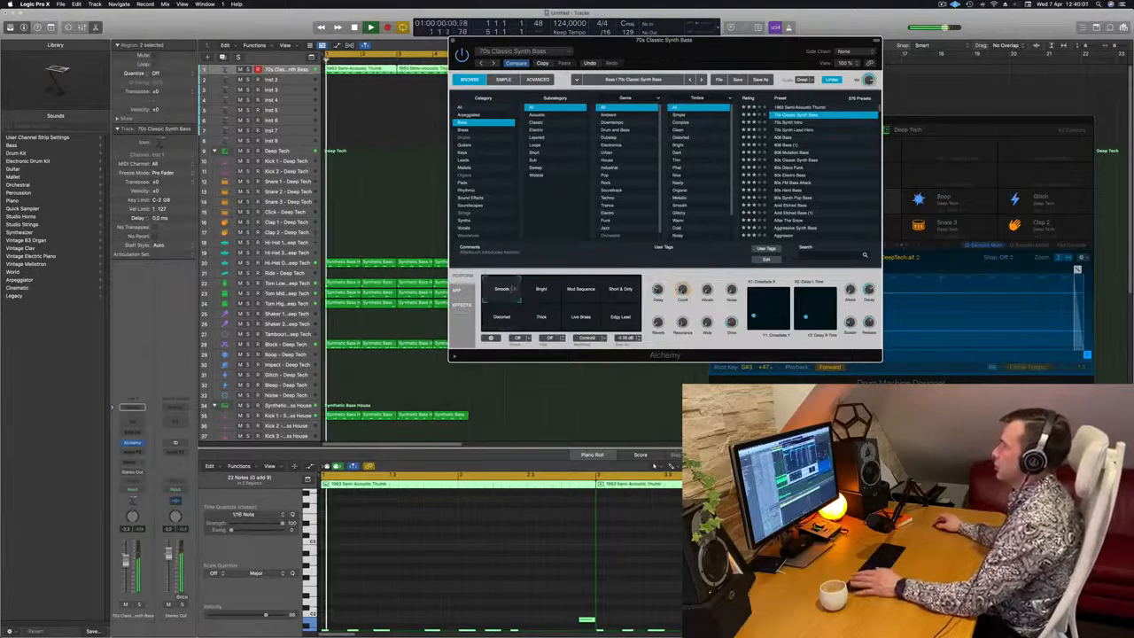
{"action": "left_click_drag", "start_coordinate": [450, 42], "coordinate": [423, 204]}
{"action": "key", "text": "space"}
{"action": "key", "text": "space"}
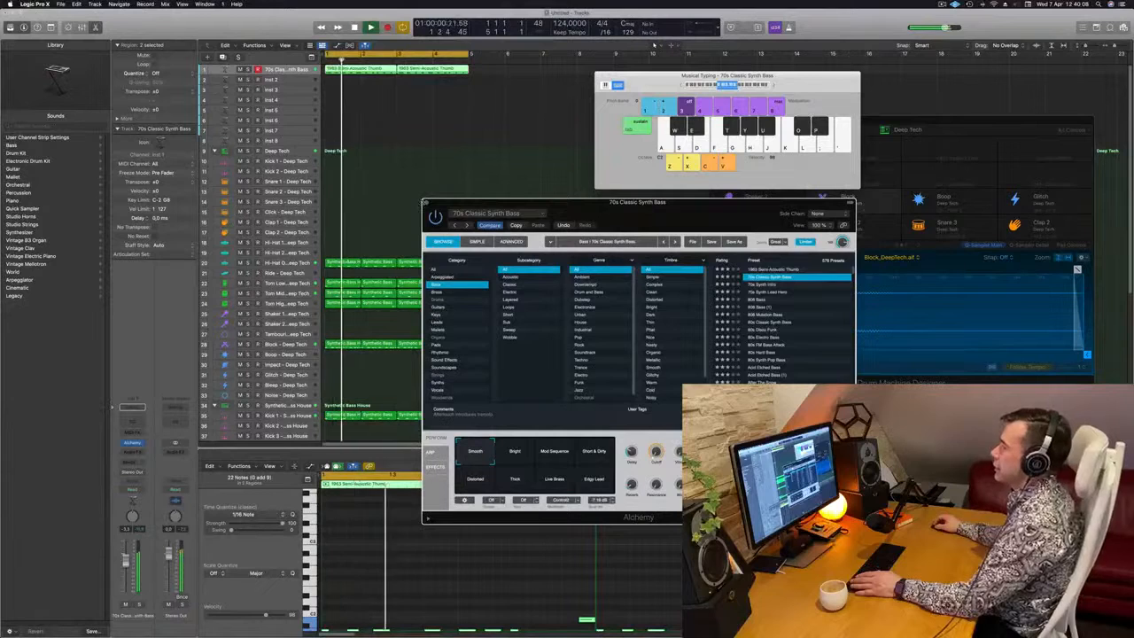
Close the Alchemy and Musical Typing windows, restart the loop and deselect the bass regions
{"action": "left_click", "coordinate": [426, 203]}
{"action": "key", "text": "space"}
{"action": "key", "text": "space"}
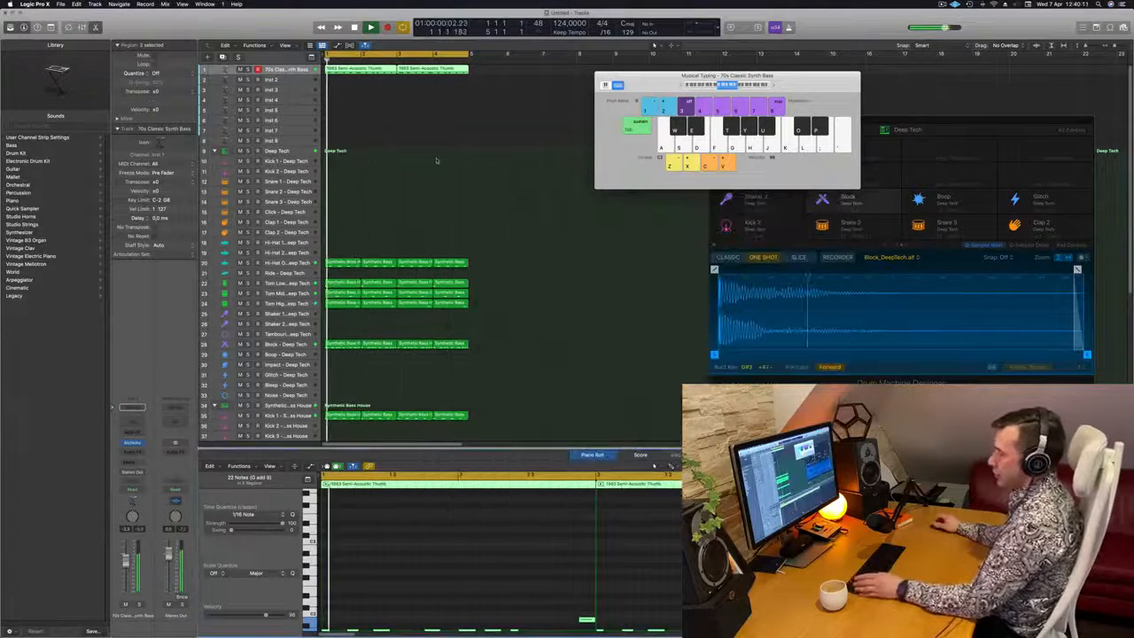
{"action": "left_click", "coordinate": [436, 142]}
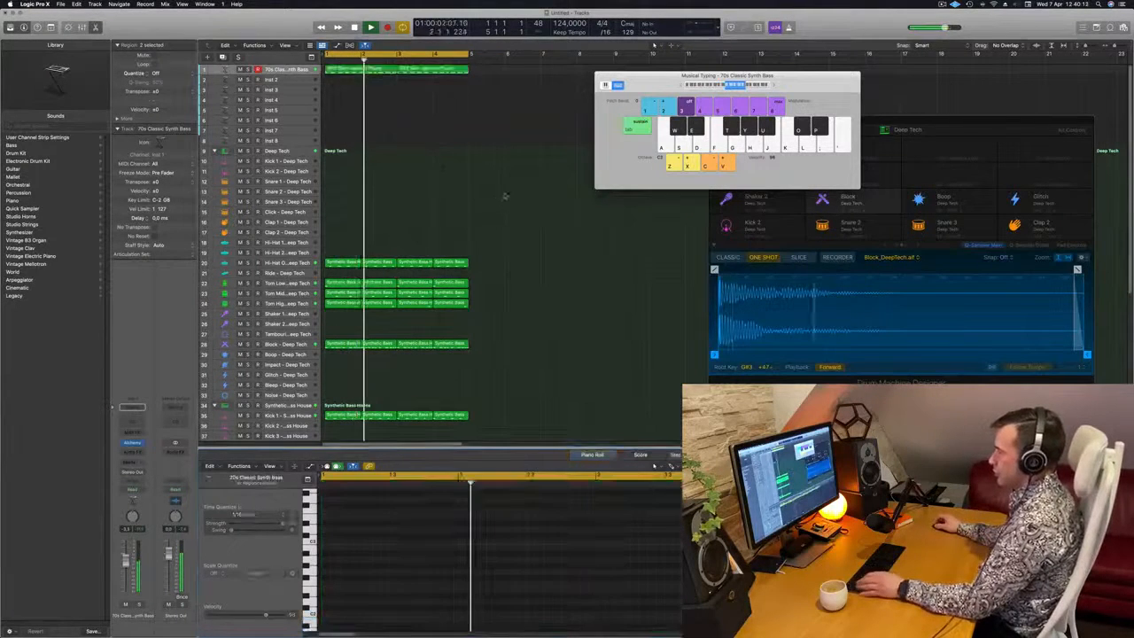
{"action": "key", "text": "super+k"}
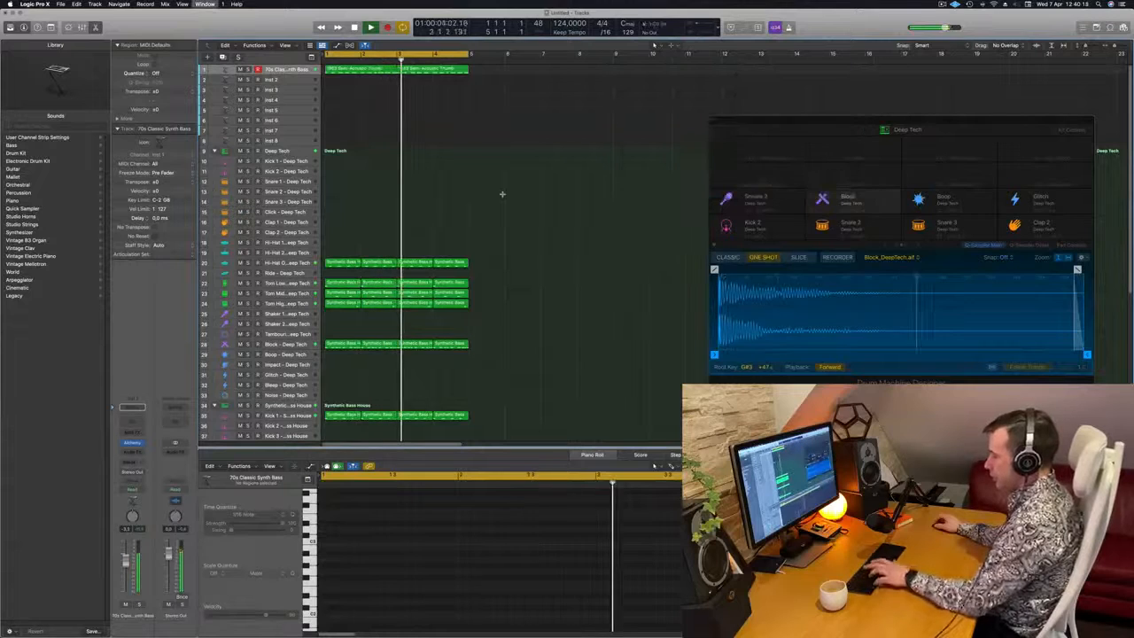
Open the mixer and examine the levels of the bass and drum channel strips while the loop plays
{"action": "key", "text": "x"}
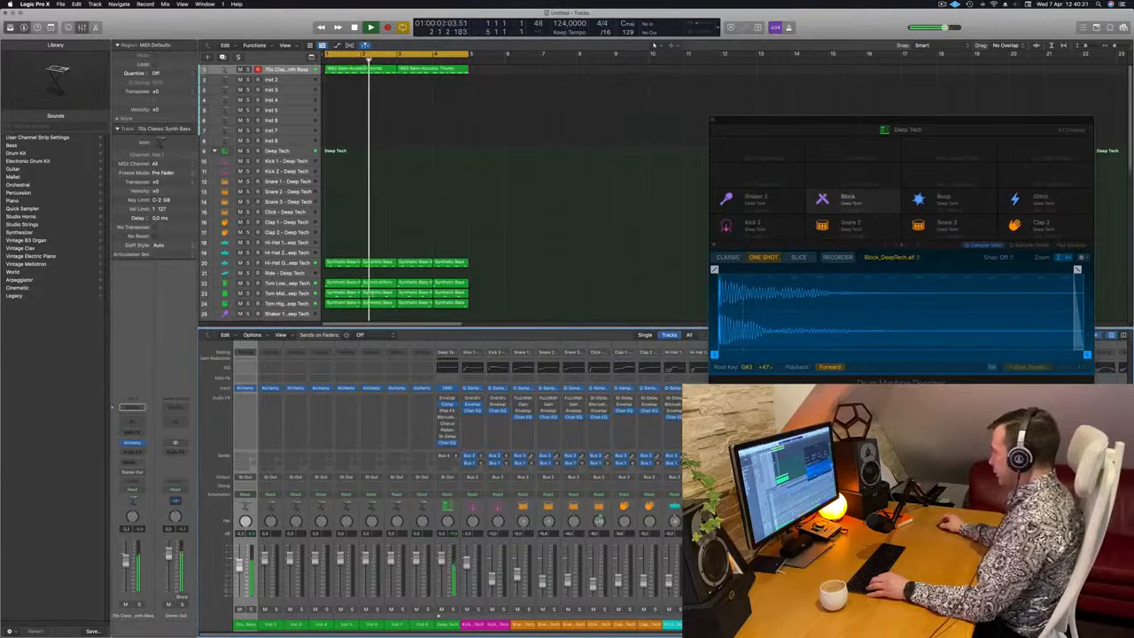
{"action": "scroll", "coordinate": [456, 483], "scroll_direction": "right", "scroll_amount": 8}
{"action": "scroll", "coordinate": [456, 483], "scroll_direction": "right", "scroll_amount": 5}
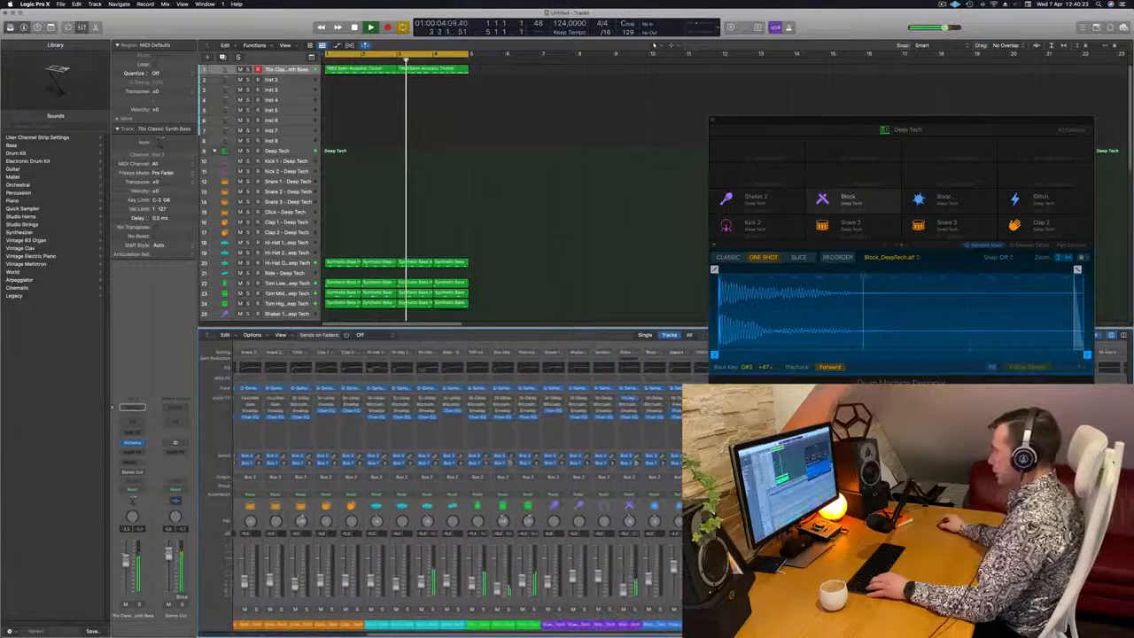
{"action": "scroll", "coordinate": [456, 483], "scroll_direction": "right", "scroll_amount": 8}
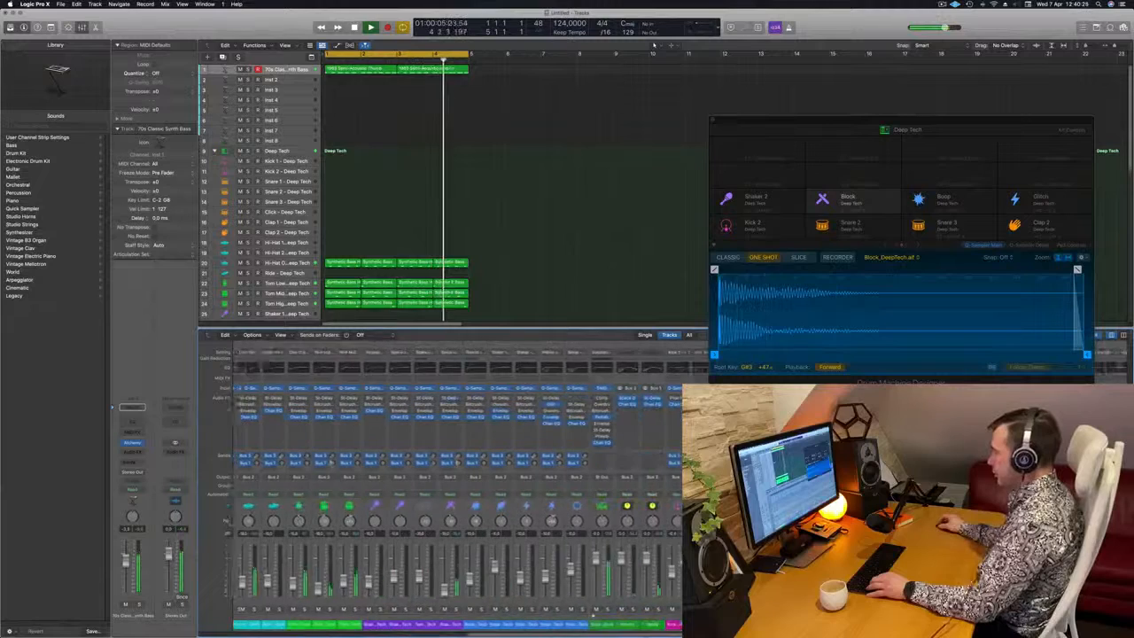
{"action": "scroll", "coordinate": [456, 483], "scroll_direction": "left", "scroll_amount": 20}
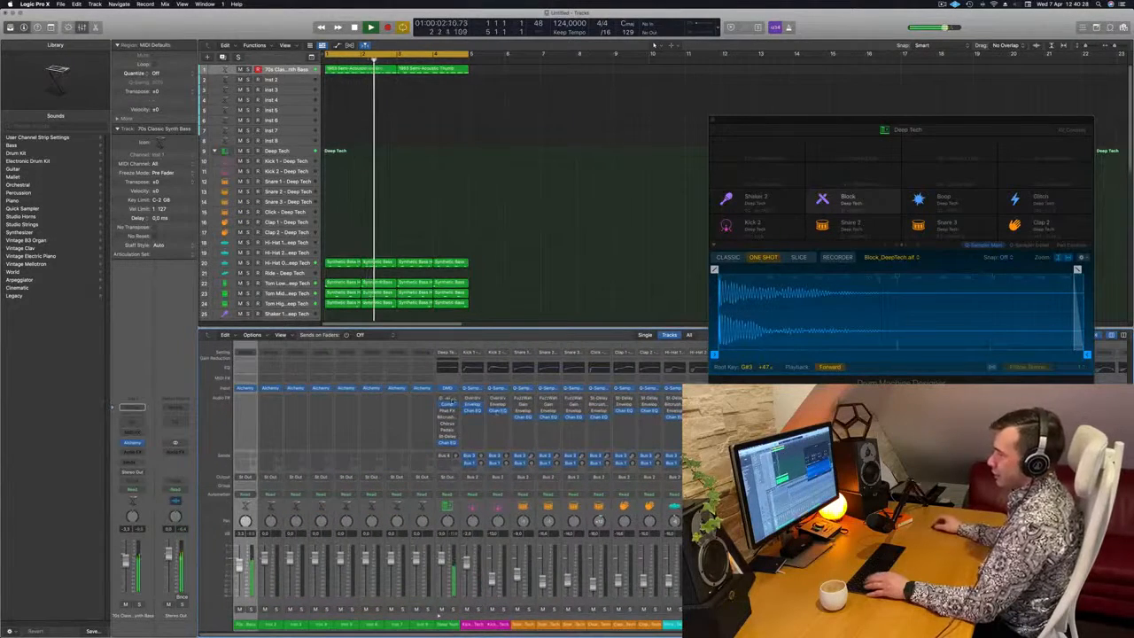
{"action": "scroll", "coordinate": [443, 444], "scroll_direction": "right", "scroll_amount": 8}
{"action": "scroll", "coordinate": [421, 423], "scroll_direction": "left", "scroll_amount": 7}
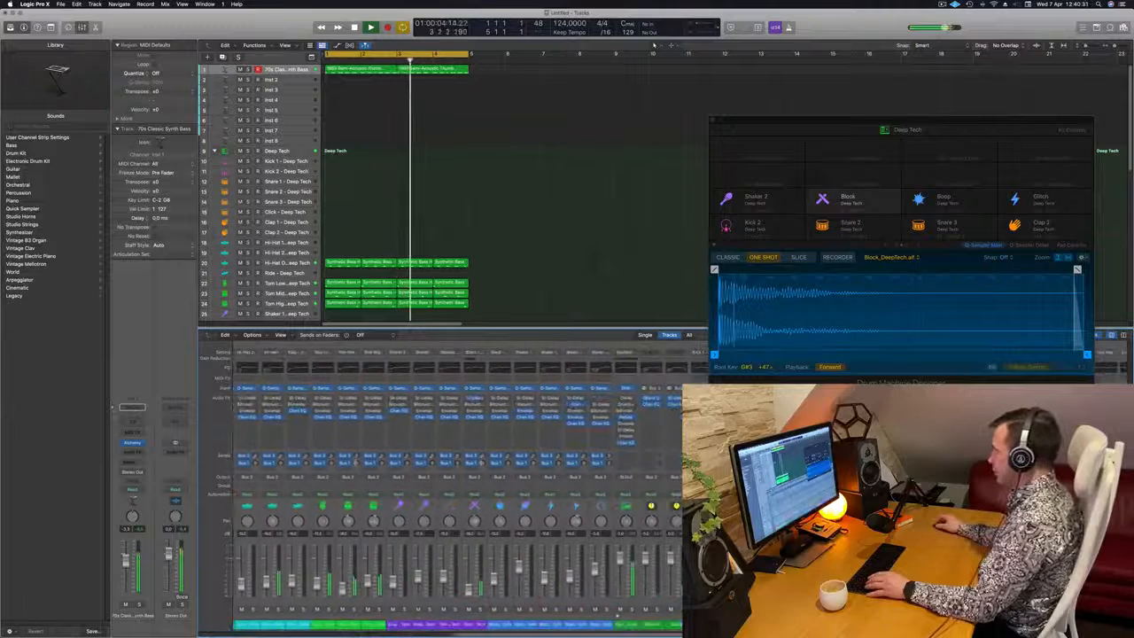
{"action": "scroll", "coordinate": [426, 444], "scroll_direction": "right", "scroll_amount": 3}
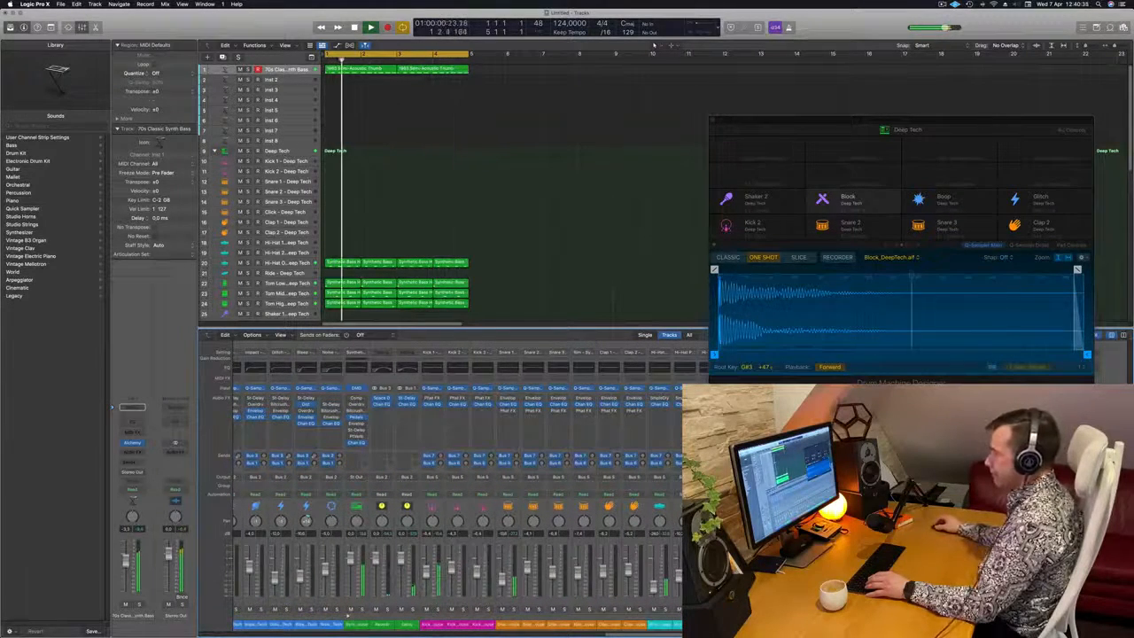
{"action": "scroll", "coordinate": [512, 441], "scroll_direction": "left", "scroll_amount": 7}
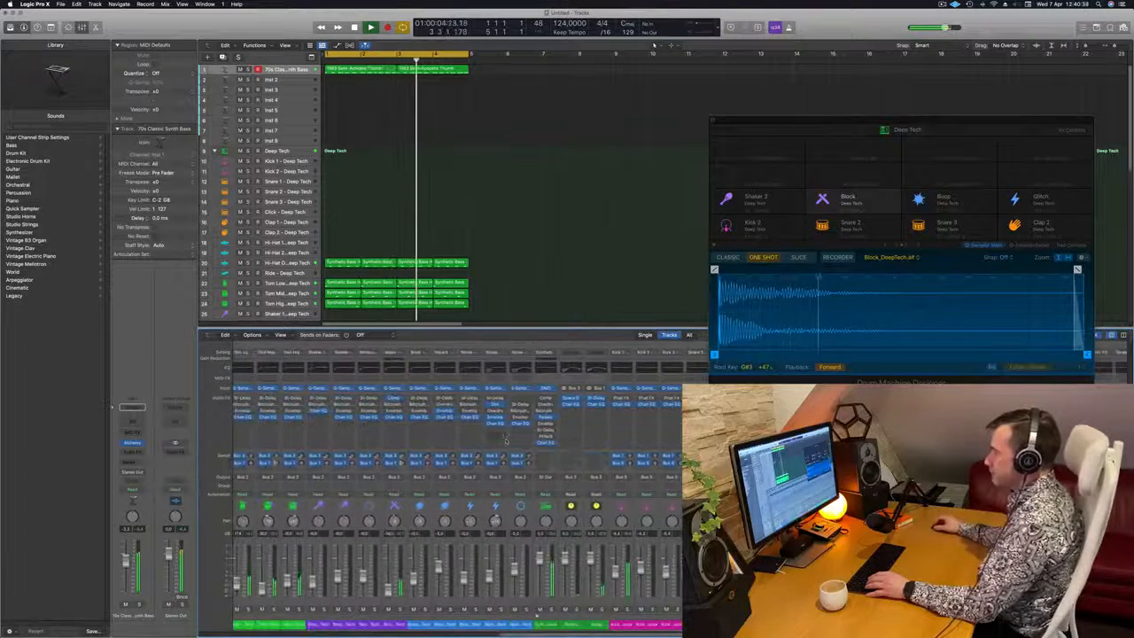
{"action": "scroll", "coordinate": [506, 440], "scroll_direction": "left", "scroll_amount": 13}
{"action": "key", "text": "space"}
{"action": "key", "text": "space"}
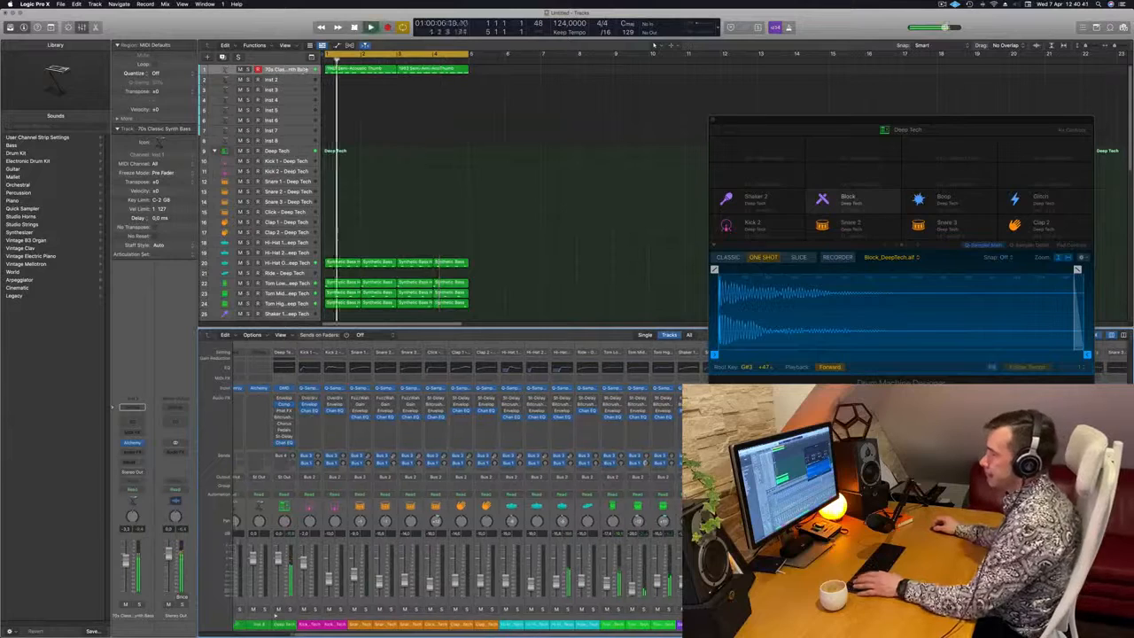
Insert a Compressor on the 70s Classic Synth Bass track and side-chain it to Kick 1 - Synthetic Bass House (Inst 33)
{"action": "left_click", "coordinate": [142, 449]}
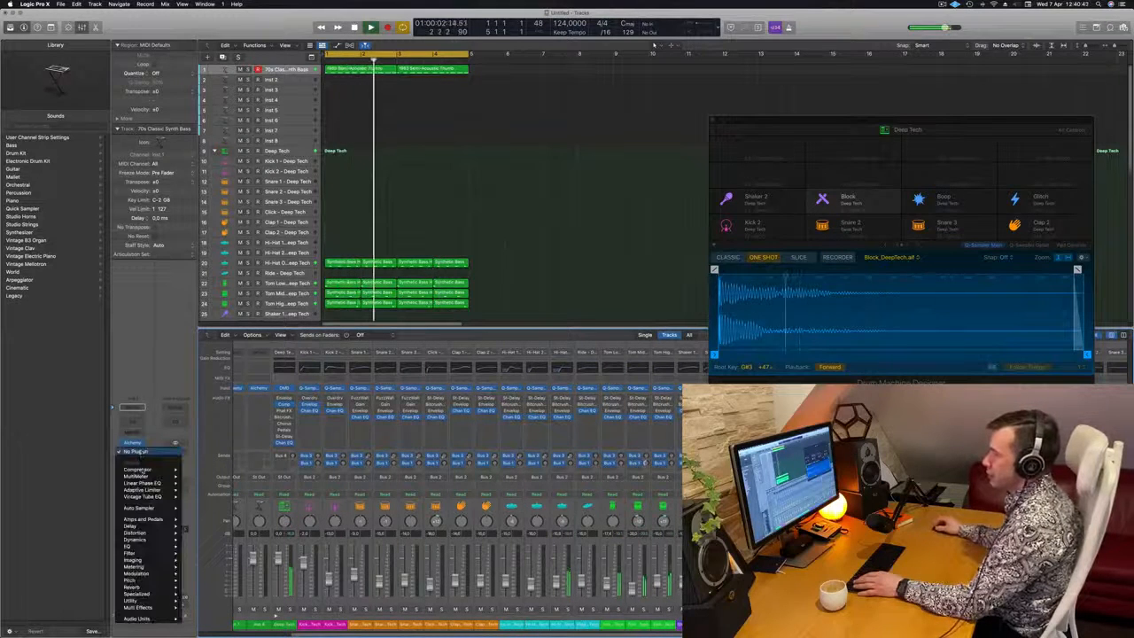
{"action": "mouse_move", "coordinate": [146, 469]}
{"action": "left_click", "coordinate": [197, 470]}
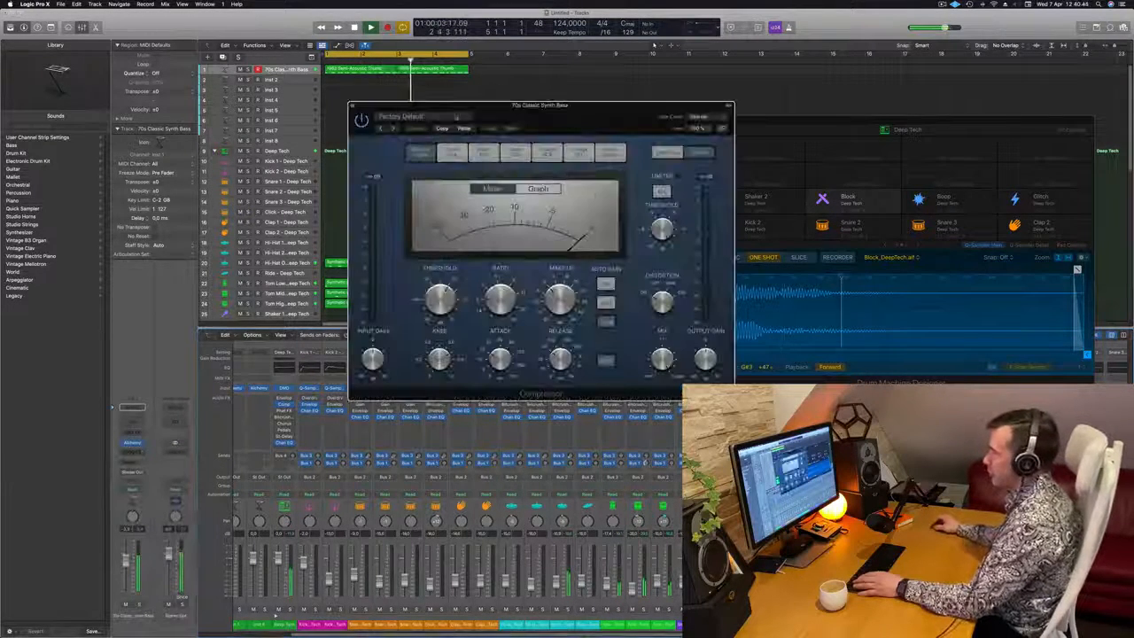
{"action": "left_click", "coordinate": [691, 118]}
{"action": "mouse_move", "coordinate": [694, 133]}
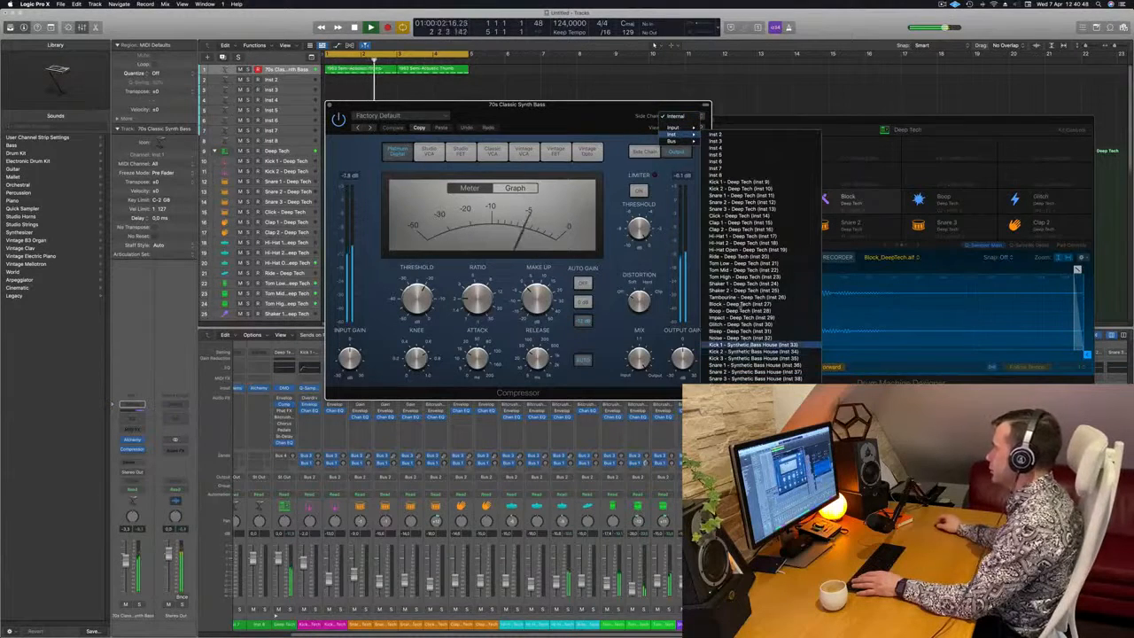
{"action": "left_click", "coordinate": [749, 345]}
{"action": "left_click_drag", "start_coordinate": [597, 119], "coordinate": [873, 104]}
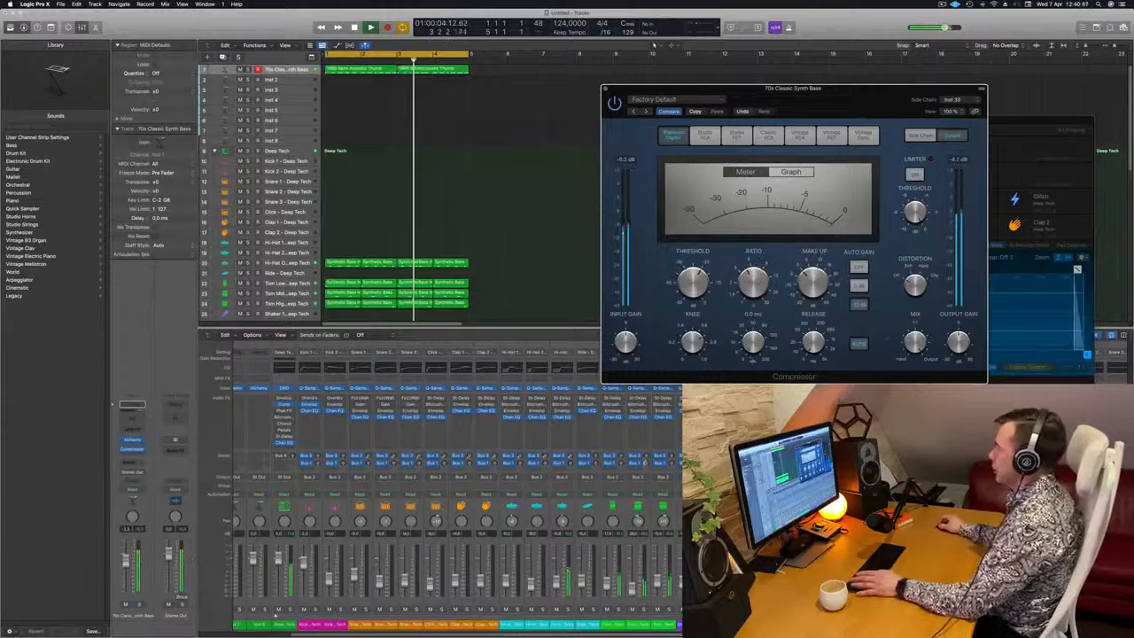
{"action": "left_click_drag", "start_coordinate": [873, 106], "coordinate": [766, 175]}
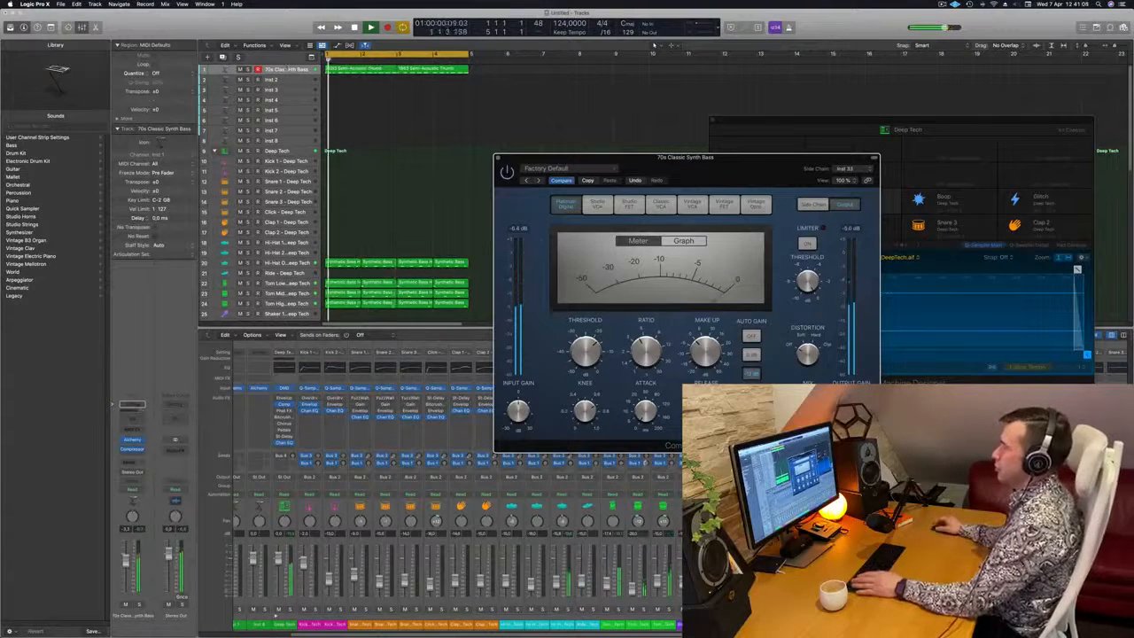
Lower the bass track's volume slightly and select the Hi-Hat Open - Deep Tech track
{"action": "left_click_drag", "start_coordinate": [125, 563], "coordinate": [125, 565]}
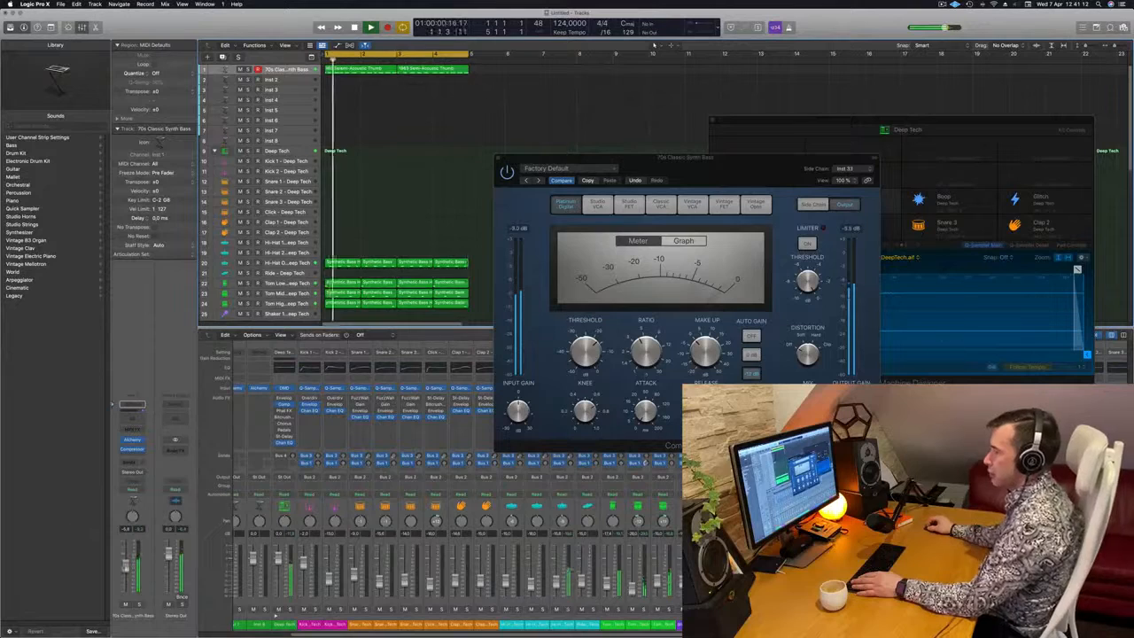
{"action": "scroll", "coordinate": [414, 174], "scroll_direction": "down", "scroll_amount": 8}
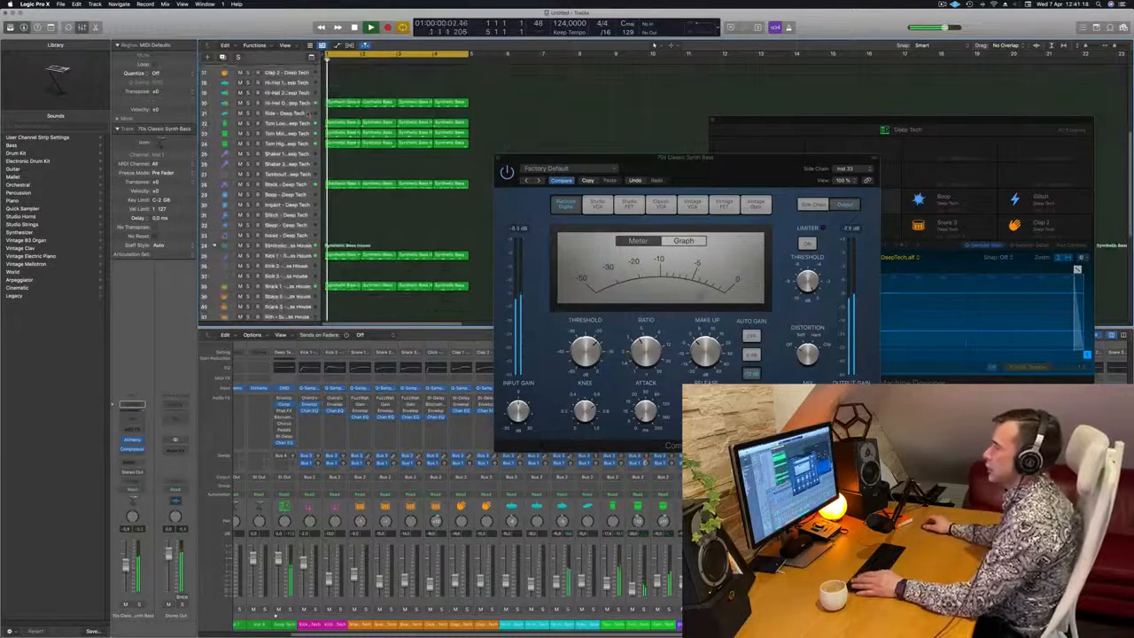
{"action": "scroll", "coordinate": [319, 274], "scroll_direction": "down", "scroll_amount": 5}
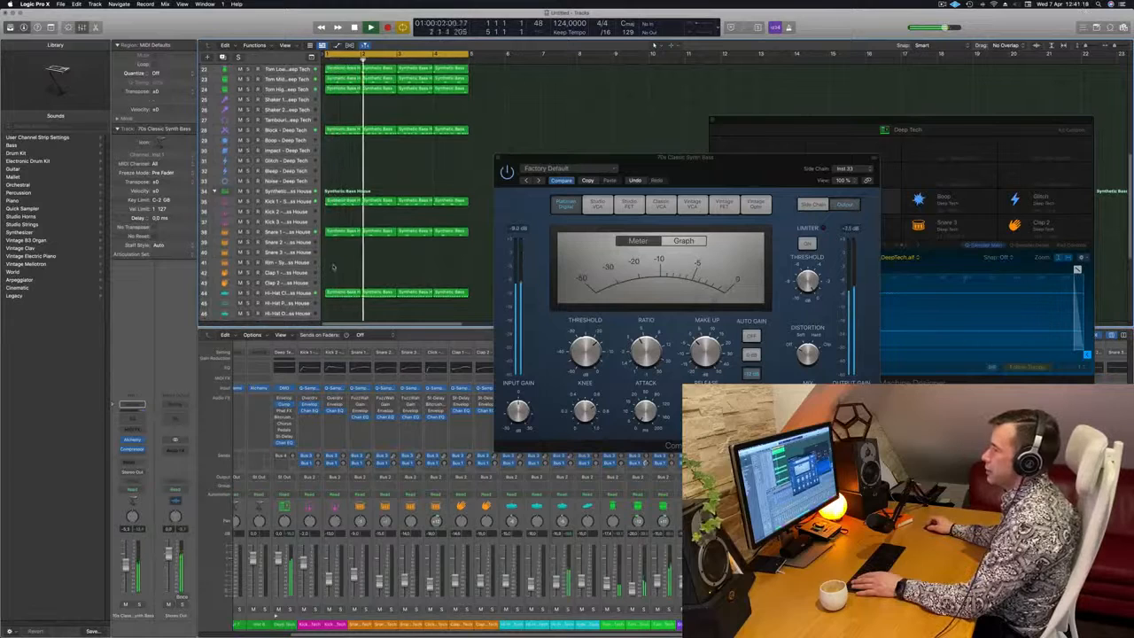
{"action": "scroll", "coordinate": [333, 267], "scroll_direction": "up", "scroll_amount": 10}
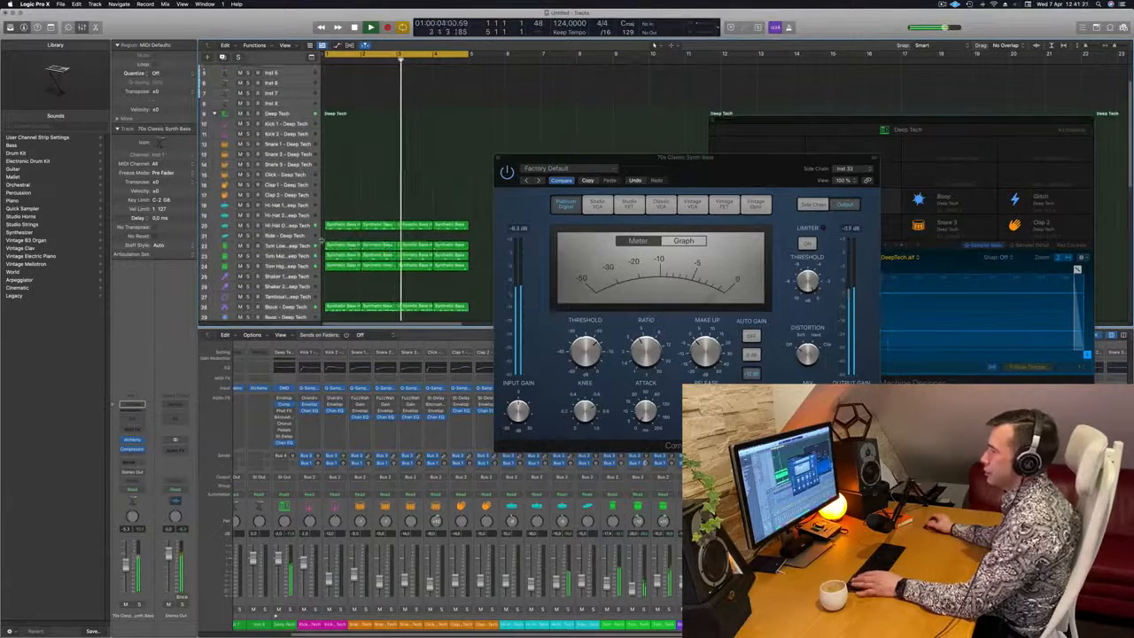
{"action": "key", "text": "Return"}
{"action": "left_click", "coordinate": [302, 225]}
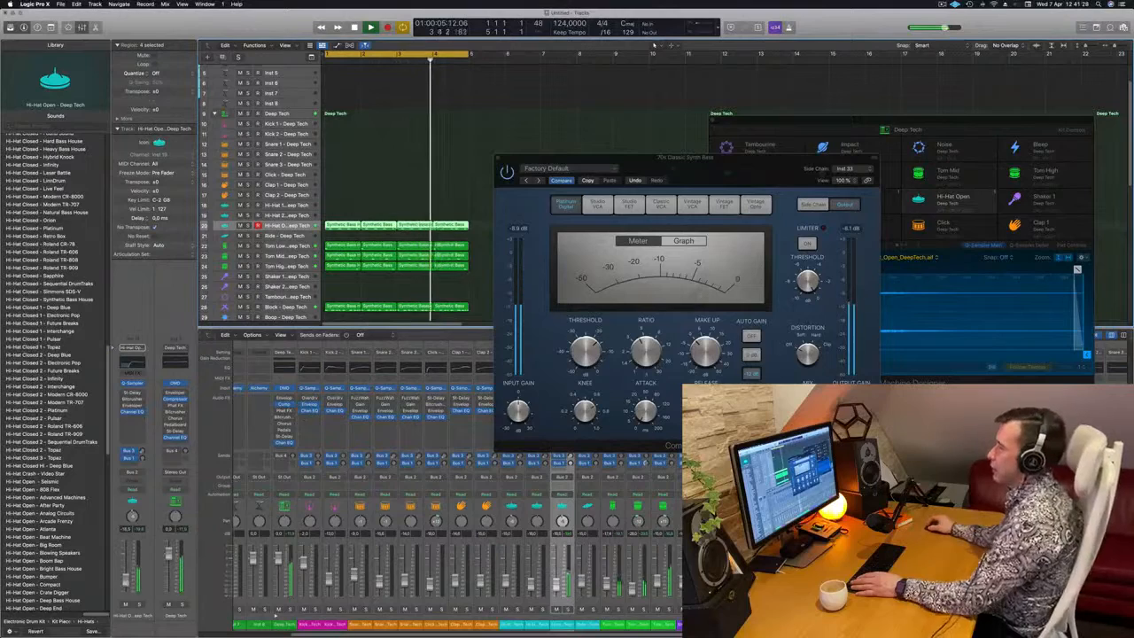
Close the Compressor and Deep Tech windows, then make the 70s Classic Synth Bass track active with no regions selected
{"action": "left_click_drag", "start_coordinate": [715, 172], "coordinate": [661, 184]}
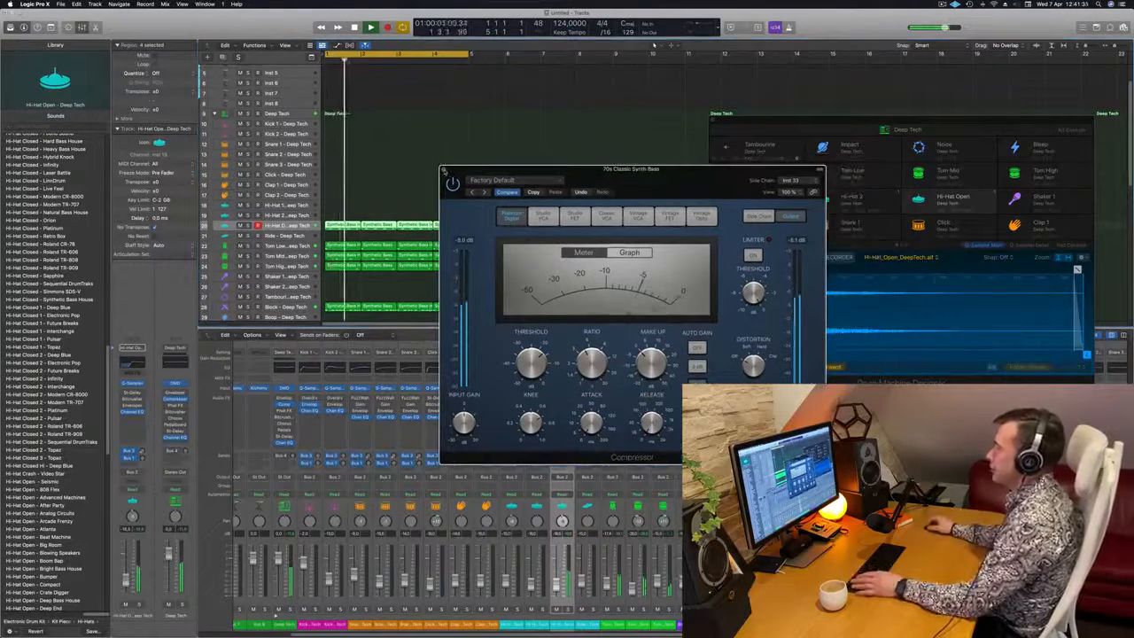
{"action": "left_click", "coordinate": [444, 169]}
{"action": "left_click_drag", "start_coordinate": [789, 122], "coordinate": [638, 142]}
{"action": "left_click", "coordinate": [561, 141]}
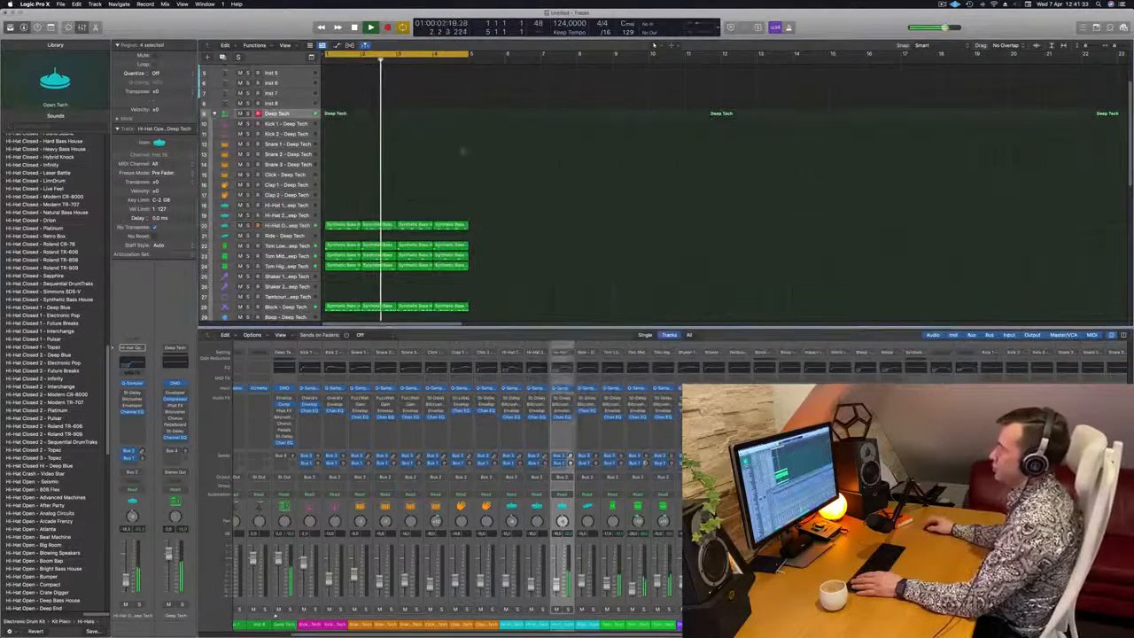
{"action": "scroll", "coordinate": [469, 153], "scroll_direction": "up", "scroll_amount": 5}
{"action": "left_click", "coordinate": [289, 70]}
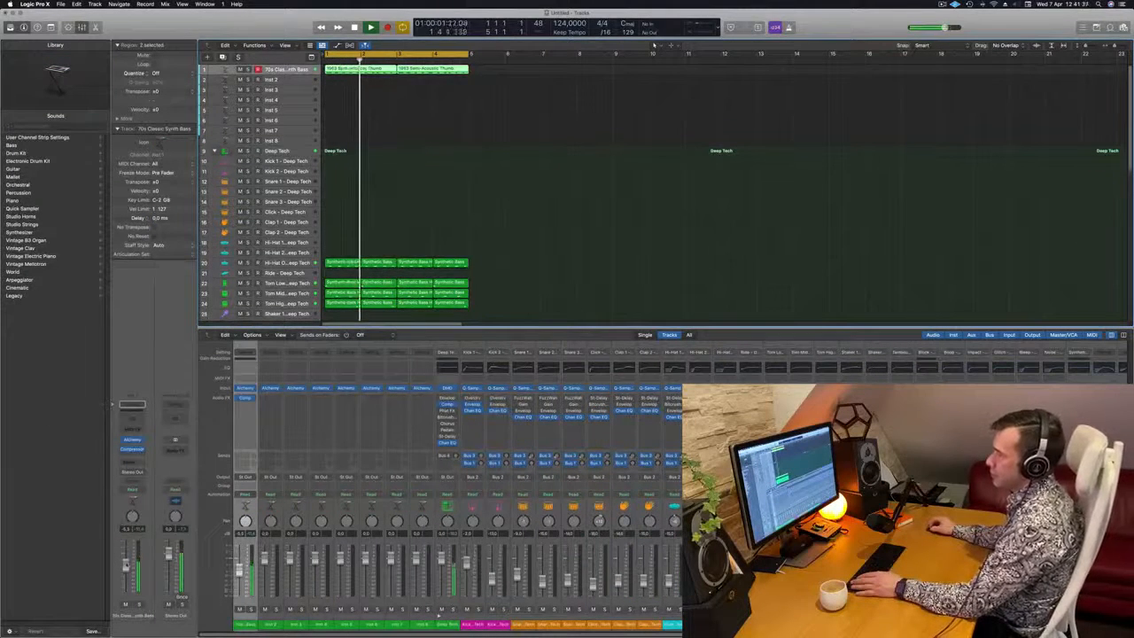
{"action": "left_click", "coordinate": [593, 144]}
Duplicate the 70s Classic Synth Bass track with its settings and copy the first two-bar bass region onto the new track at bar 1
{"action": "scroll", "coordinate": [540, 167], "scroll_direction": "right", "scroll_amount": 2}
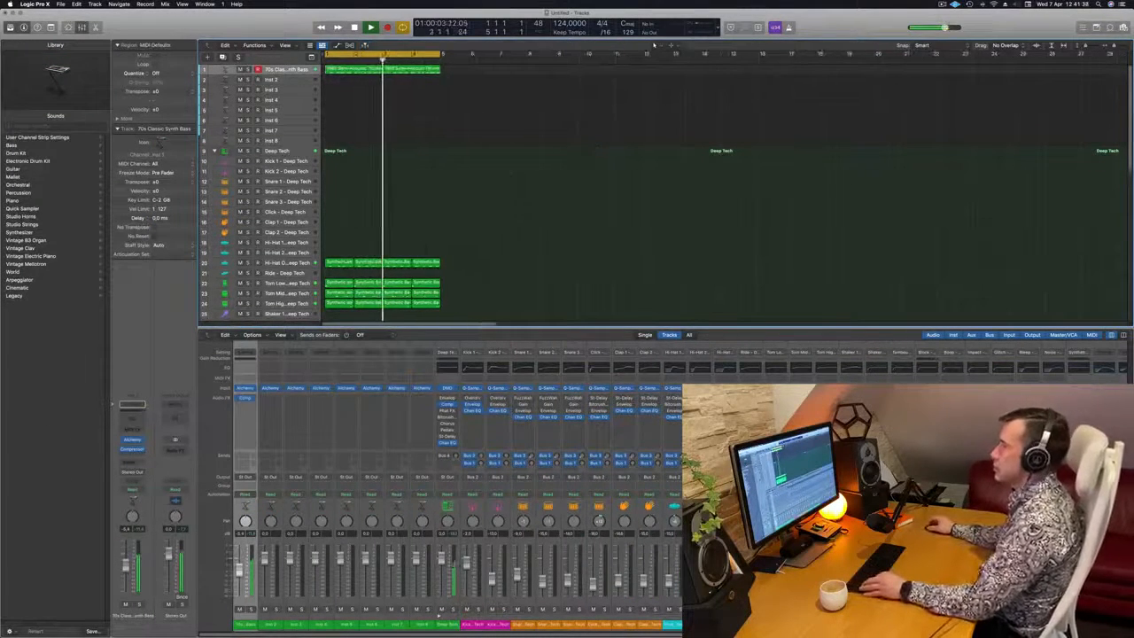
{"action": "scroll", "coordinate": [470, 207], "scroll_direction": "left", "scroll_amount": 1}
{"action": "scroll", "coordinate": [481, 203], "scroll_direction": "left", "scroll_amount": 1}
{"action": "scroll", "coordinate": [481, 201], "scroll_direction": "down", "scroll_amount": 2}
{"action": "scroll", "coordinate": [480, 199], "scroll_direction": "up", "scroll_amount": 3}
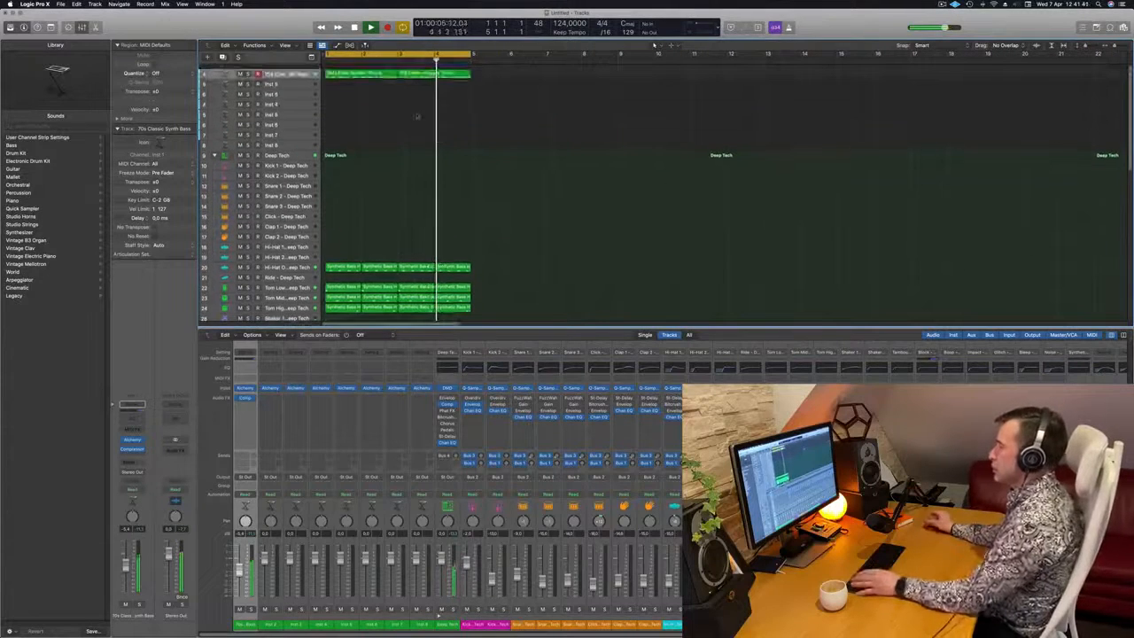
{"action": "key", "text": "space"}
{"action": "left_click", "coordinate": [364, 72]}
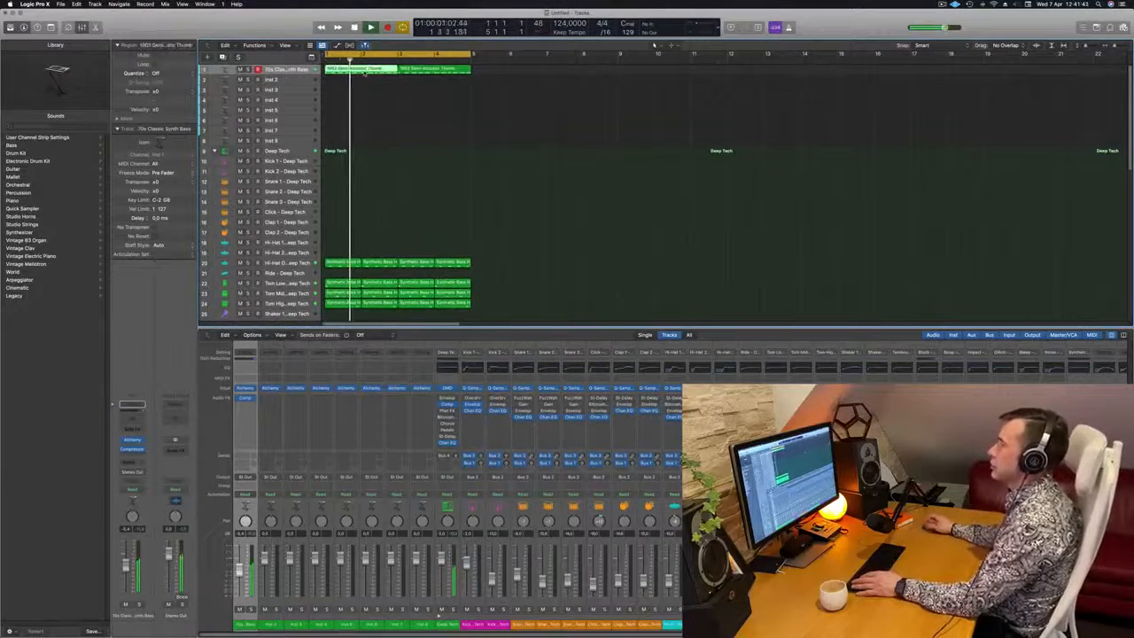
{"action": "left_click", "coordinate": [416, 70], "text": "shift"}
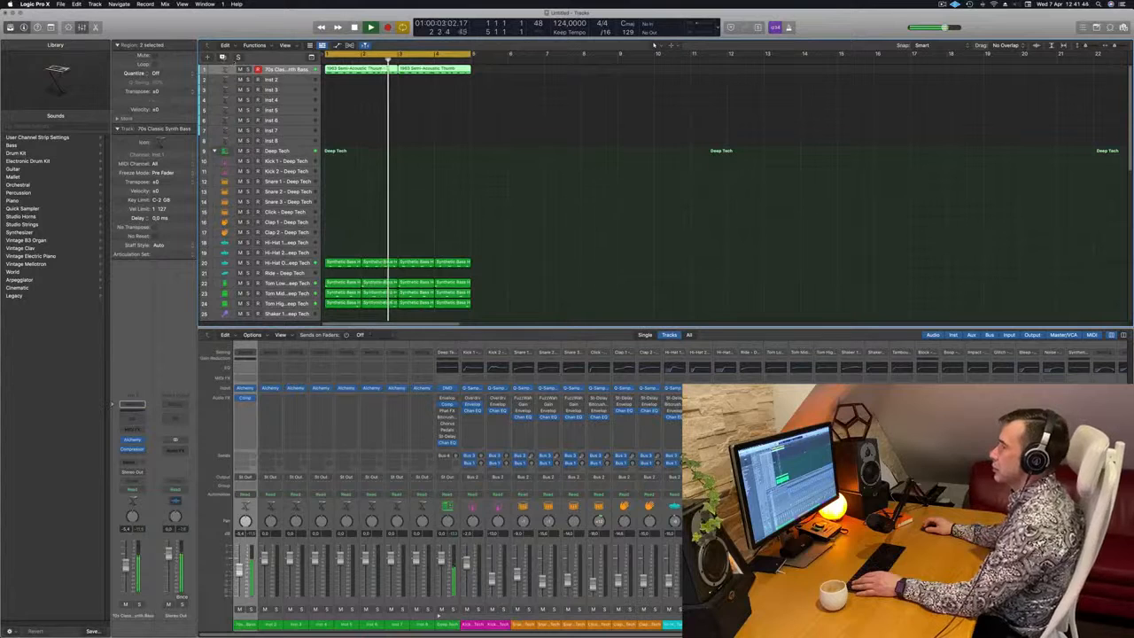
{"action": "key", "text": "super+d"}
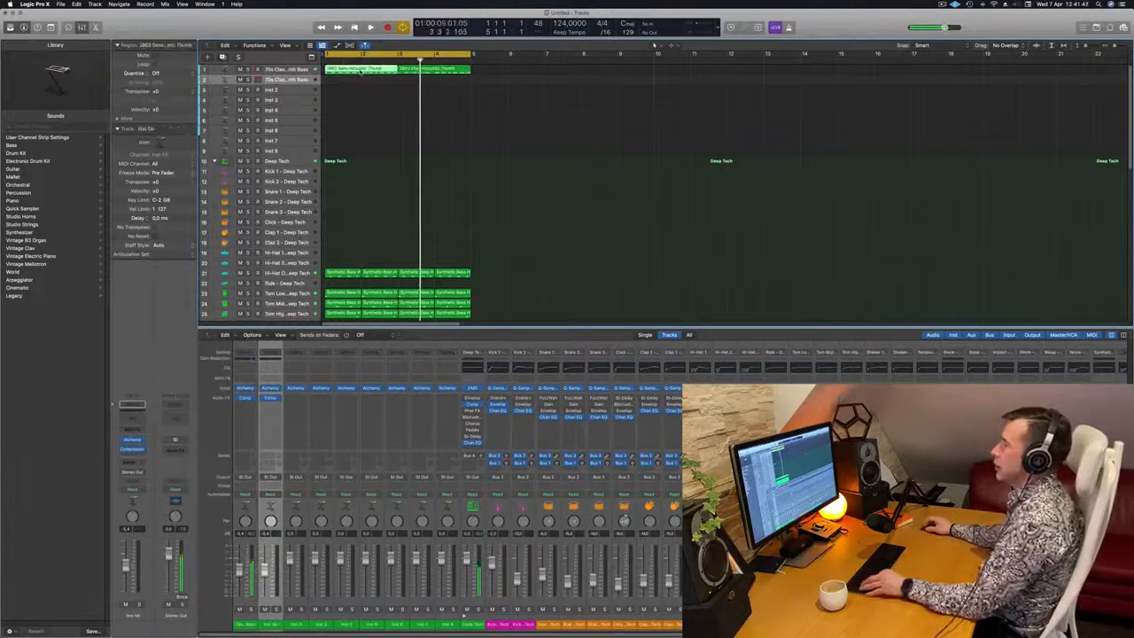
{"action": "mouse_move", "coordinate": [361, 72]}
{"action": "left_mouse_down"}
{"action": "mouse_move", "coordinate": [360, 94]}
{"action": "mouse_move", "coordinate": [360, 84]}
{"action": "left_mouse_up"}
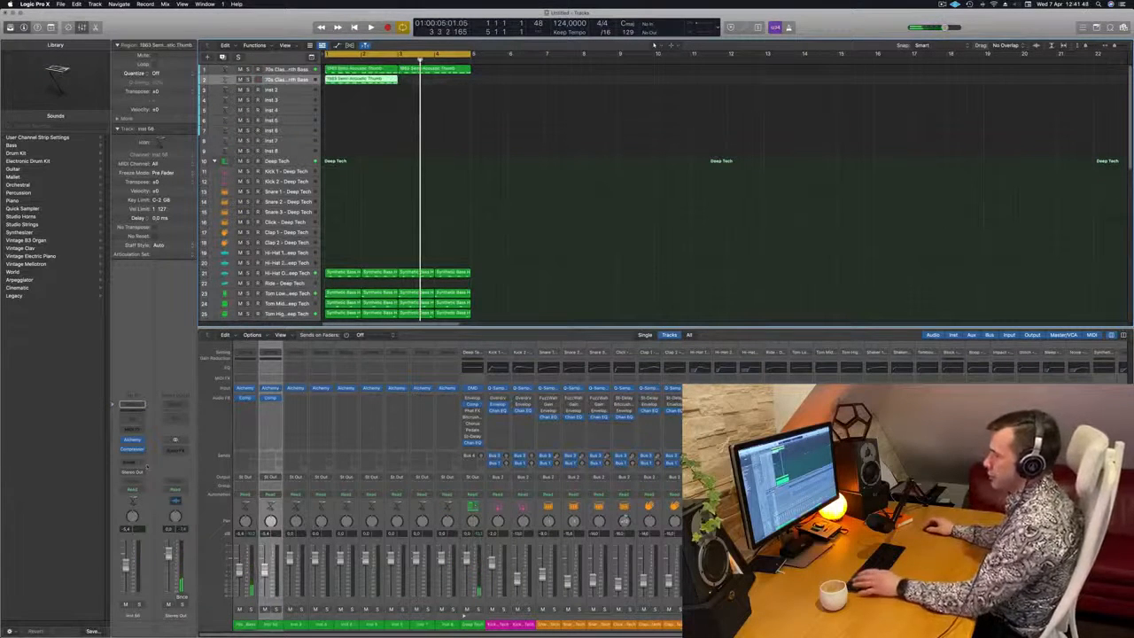
Add a send to Bus 8 on the duplicated 70s Classic Synth Bass track
{"action": "left_click", "coordinate": [130, 462]}
{"action": "mouse_move", "coordinate": [133, 475]}
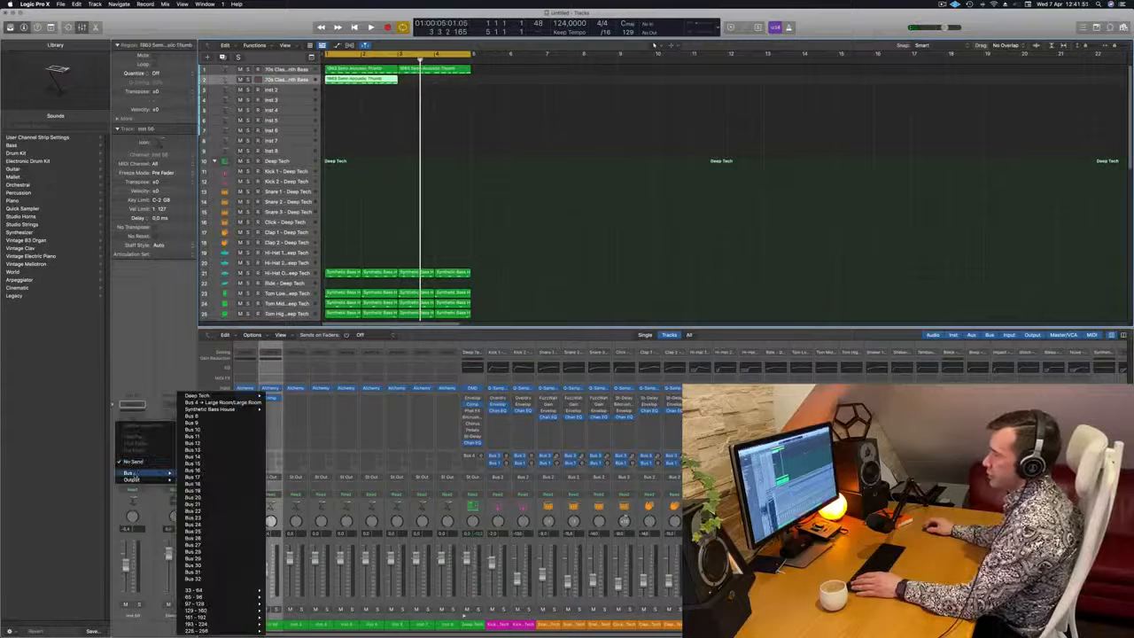
{"action": "left_click", "coordinate": [225, 418]}
Insert a stereo SilverVerb on the Aux 8 channel and load its grandiose preset
{"action": "left_click", "coordinate": [183, 445]}
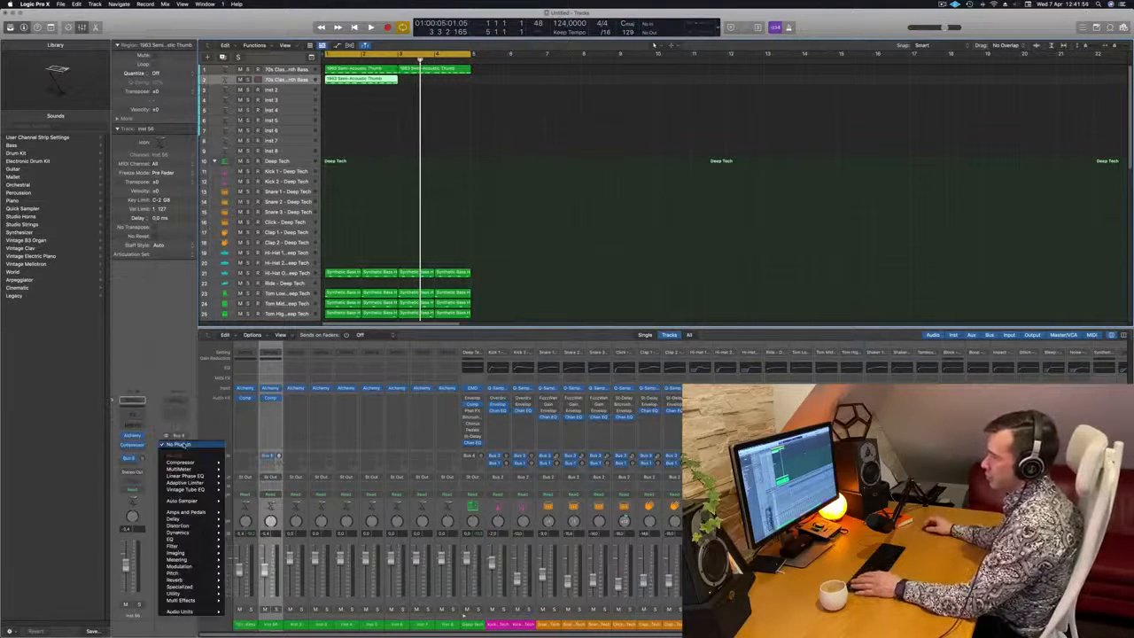
{"action": "mouse_move", "coordinate": [197, 581]}
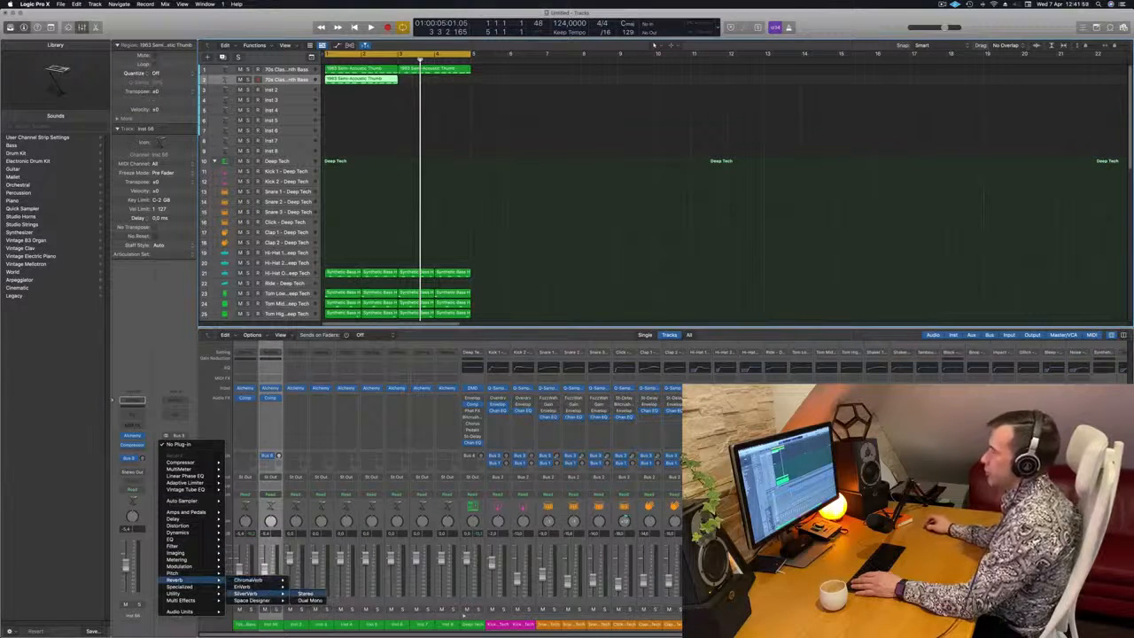
{"action": "left_click", "coordinate": [305, 593]}
{"action": "left_click", "coordinate": [418, 117]}
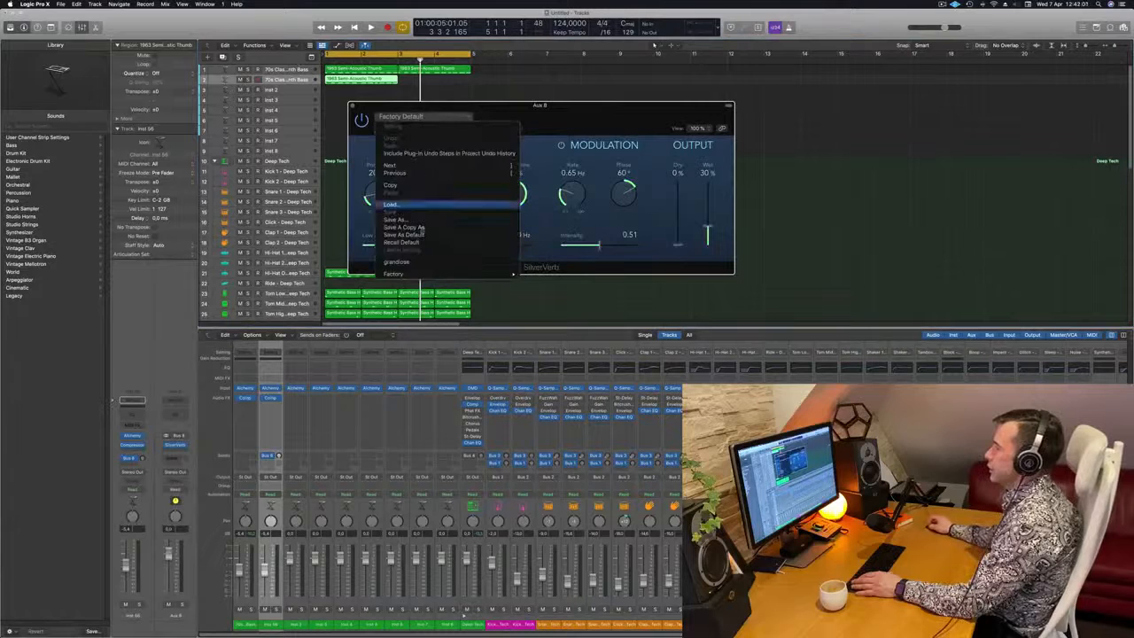
{"action": "left_click", "coordinate": [419, 263]}
{"action": "left_click_drag", "start_coordinate": [490, 128], "coordinate": [577, 112]}
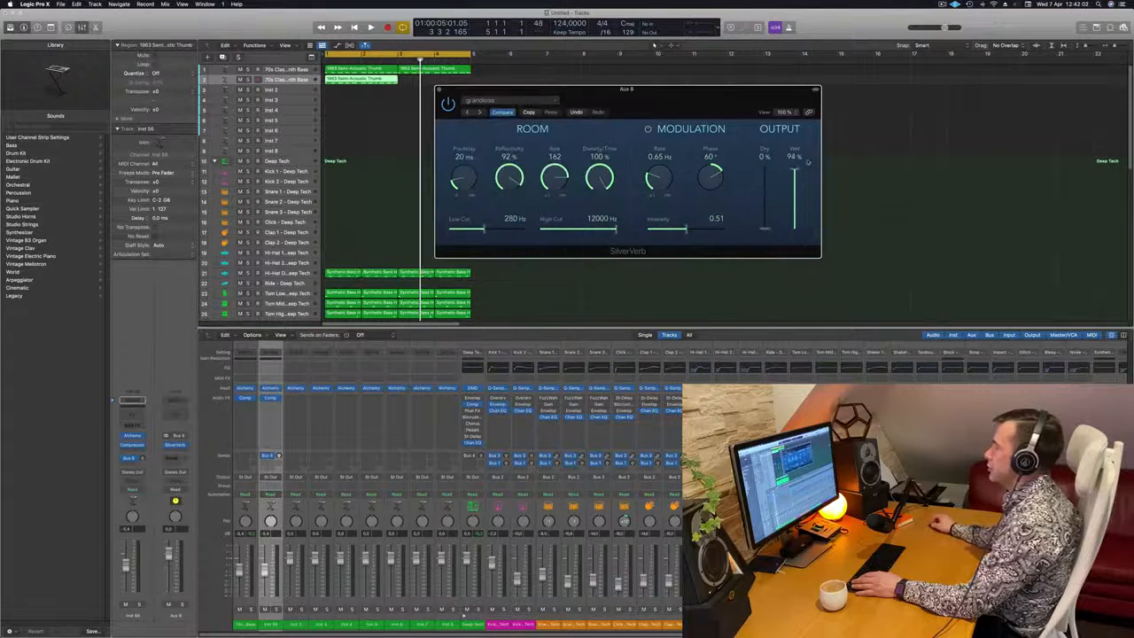
In the duplicated track's region, delete every note except the first and lengthen that note to about three quarters of a bar
{"action": "left_click", "coordinate": [384, 92]}
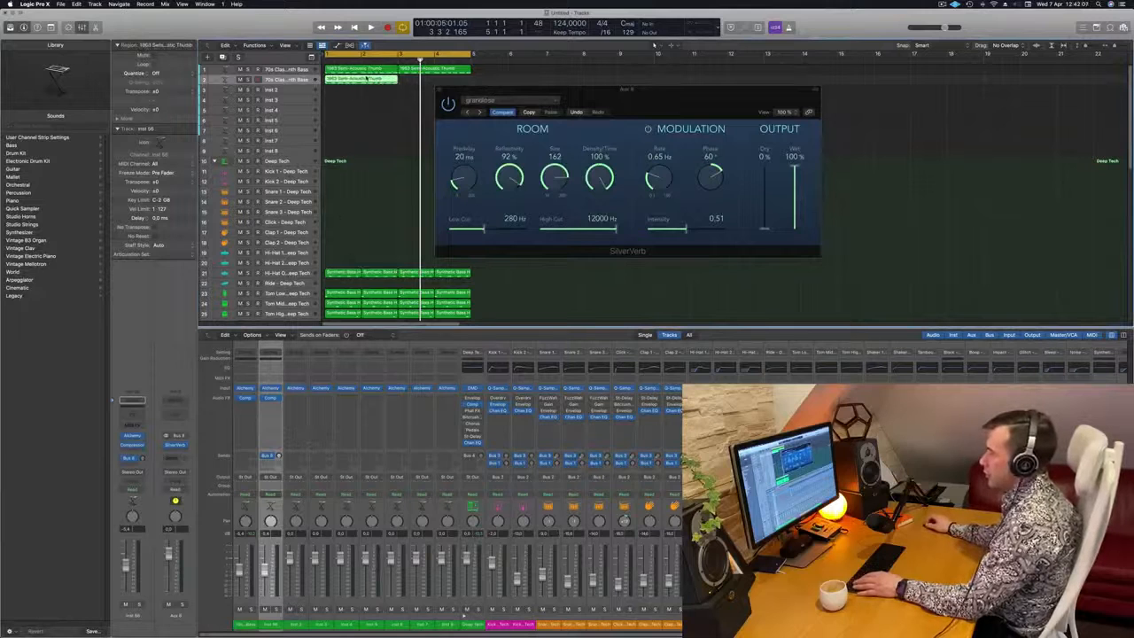
{"action": "double_click", "coordinate": [366, 78]}
{"action": "scroll", "coordinate": [375, 570], "scroll_direction": "down", "scroll_amount": 1}
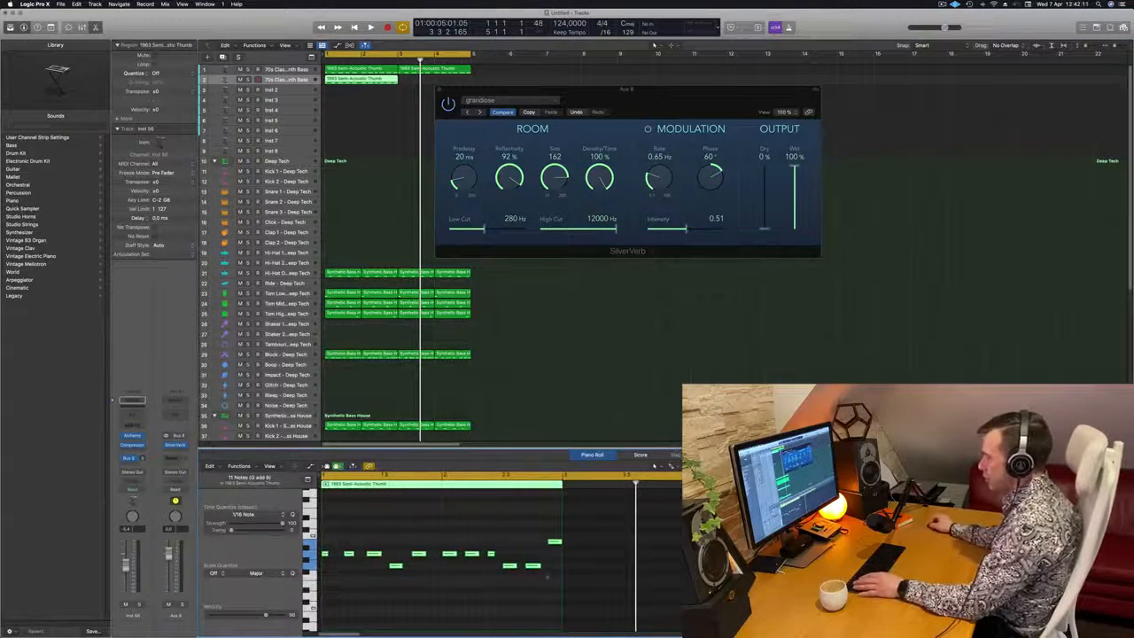
{"action": "left_click_drag", "start_coordinate": [340, 530], "coordinate": [570, 591]}
{"action": "key", "text": "Delete"}
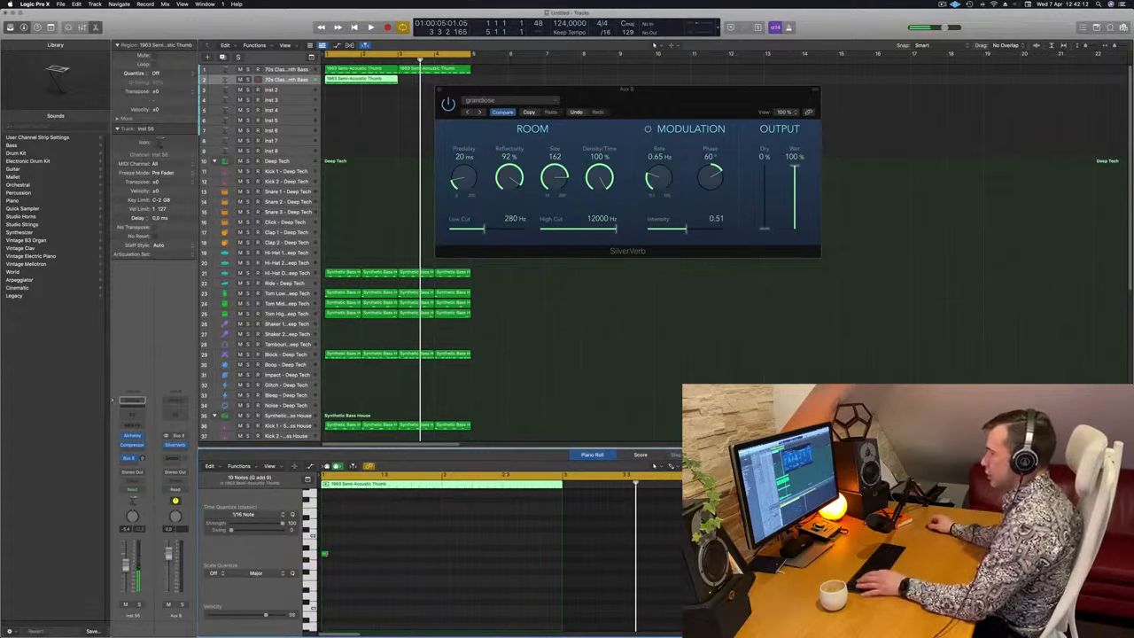
{"action": "left_click_drag", "start_coordinate": [326, 553], "coordinate": [378, 555]}
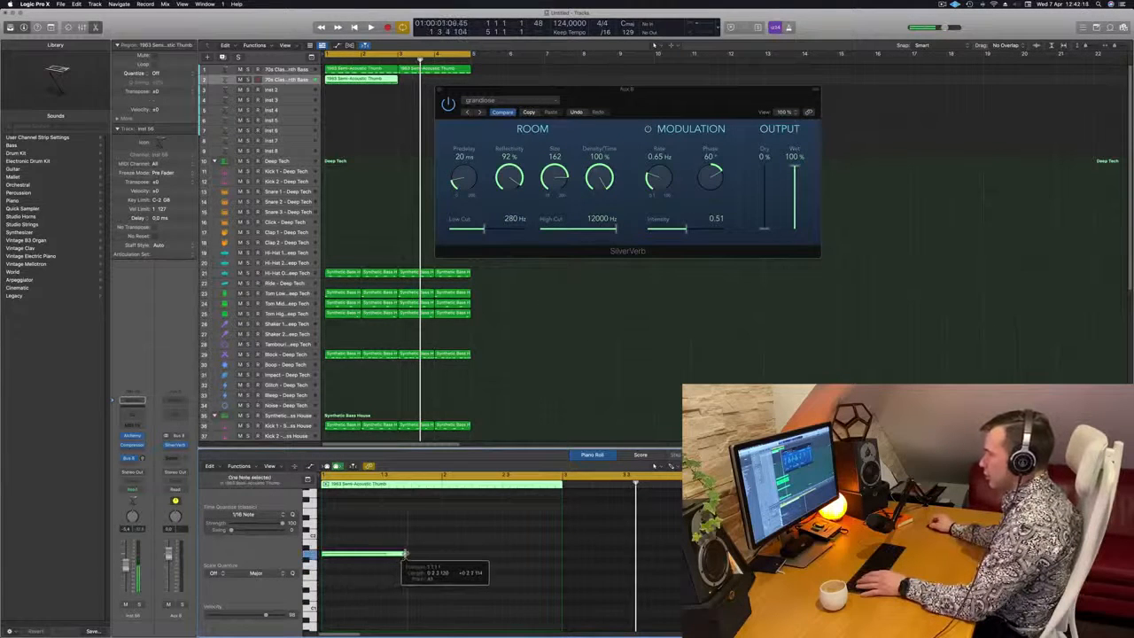
{"action": "left_click", "coordinate": [383, 581]}
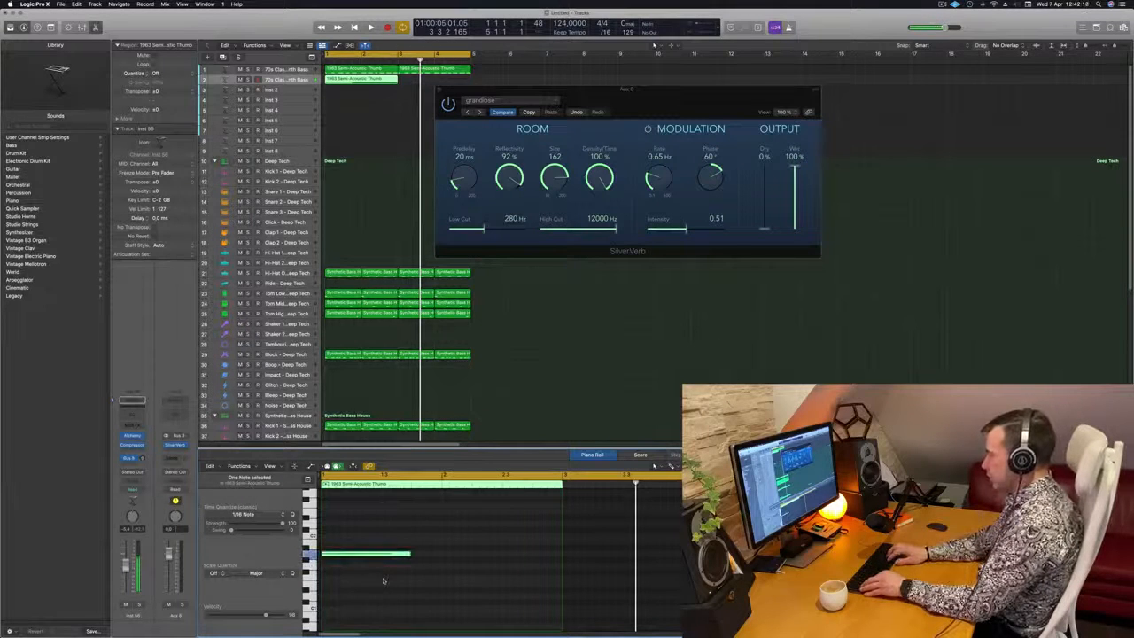
Replace the duplicated track's Alchemy sound with the Supervillain Brass preset from the Brass category and play it with the loop
{"action": "key", "text": "Return"}
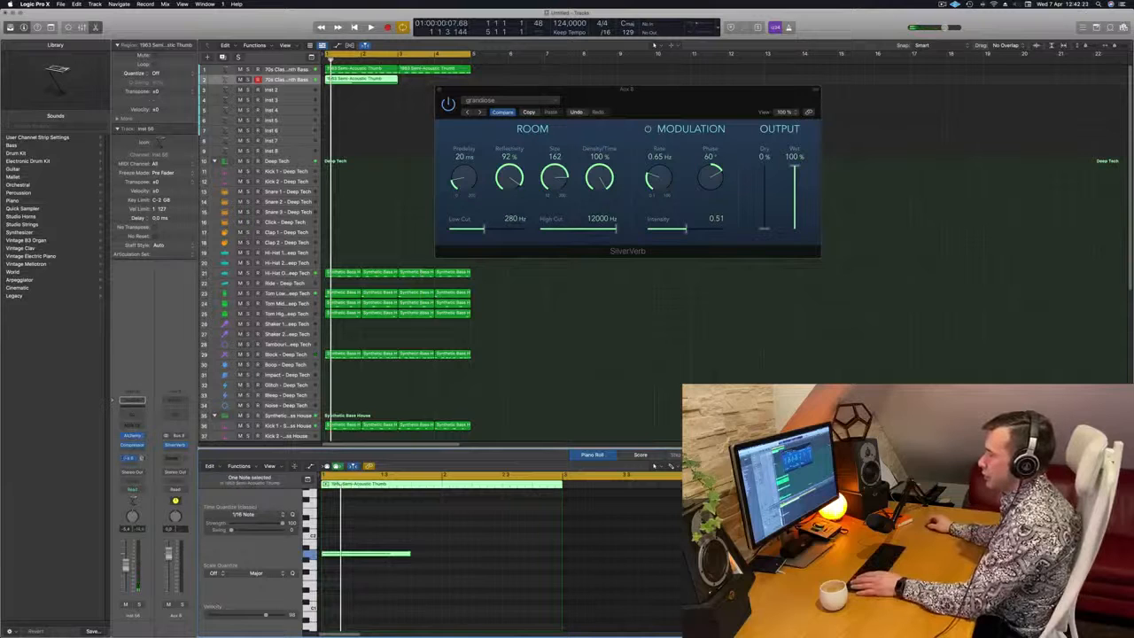
{"action": "key", "text": "Return"}
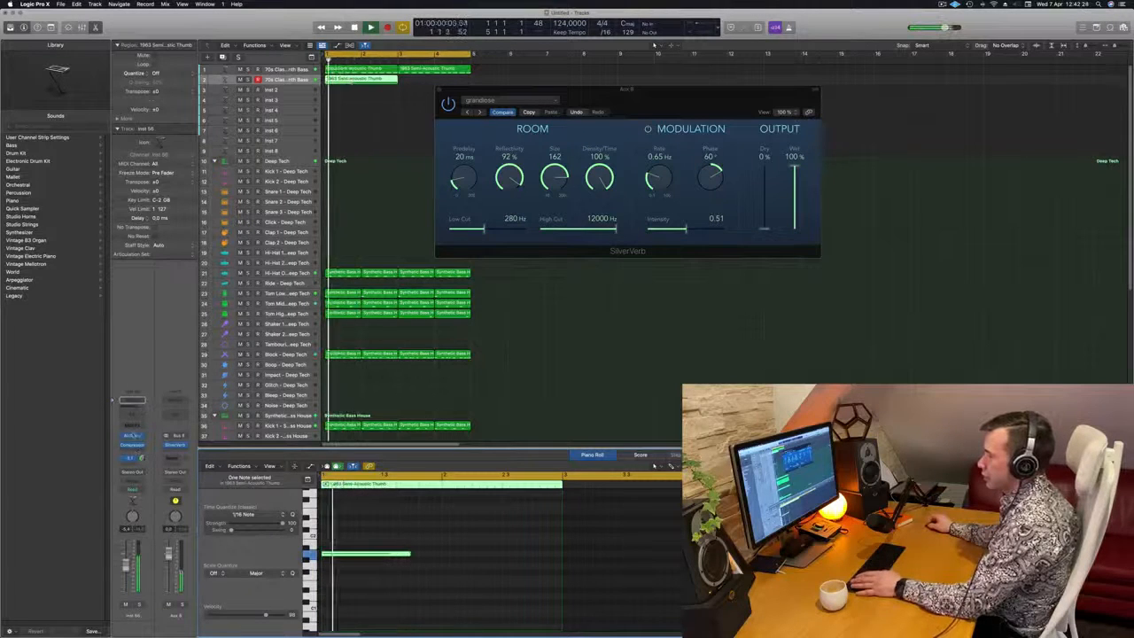
{"action": "left_click", "coordinate": [132, 435]}
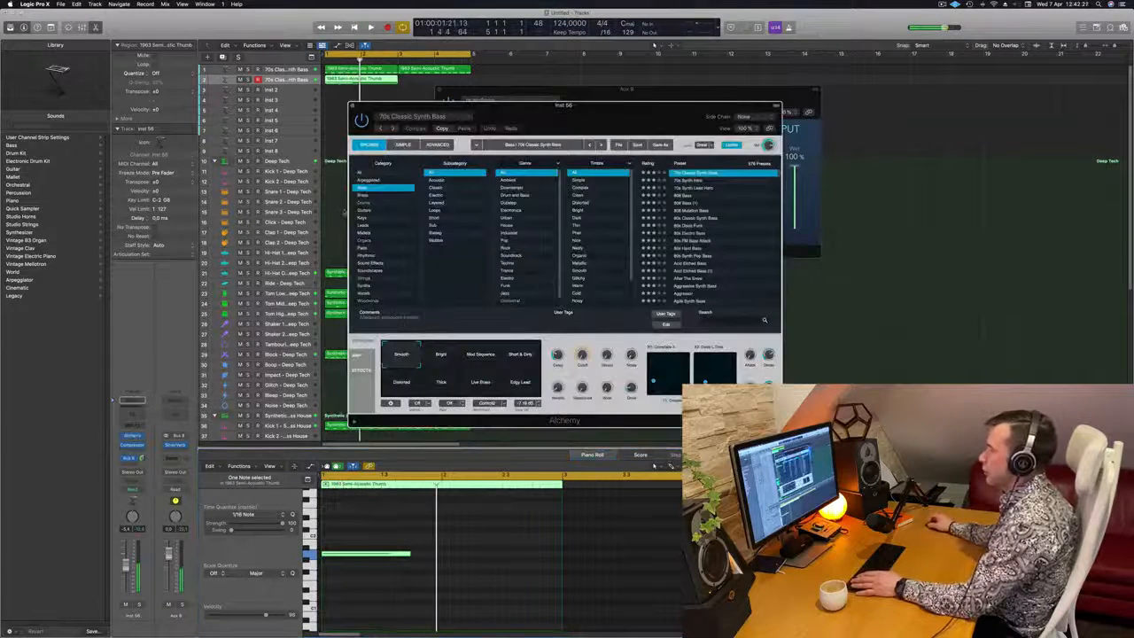
{"action": "left_click", "coordinate": [363, 195]}
{"action": "left_click_drag", "start_coordinate": [542, 129], "coordinate": [613, 132]}
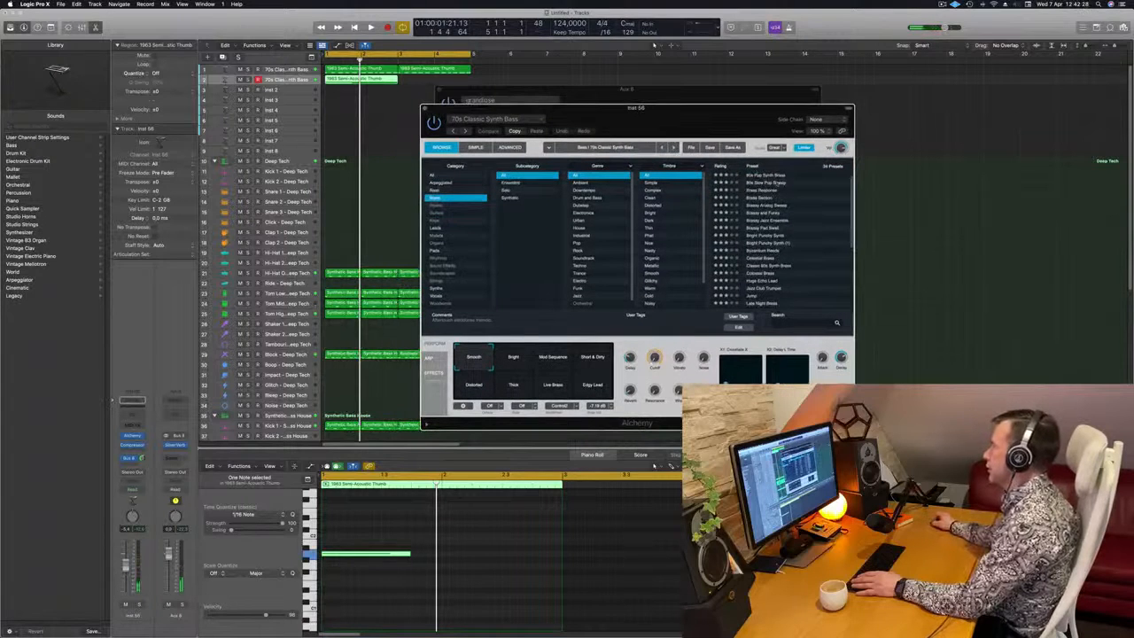
{"action": "scroll", "coordinate": [779, 184], "scroll_direction": "up", "scroll_amount": 1}
{"action": "scroll", "coordinate": [782, 248], "scroll_direction": "down", "scroll_amount": 6}
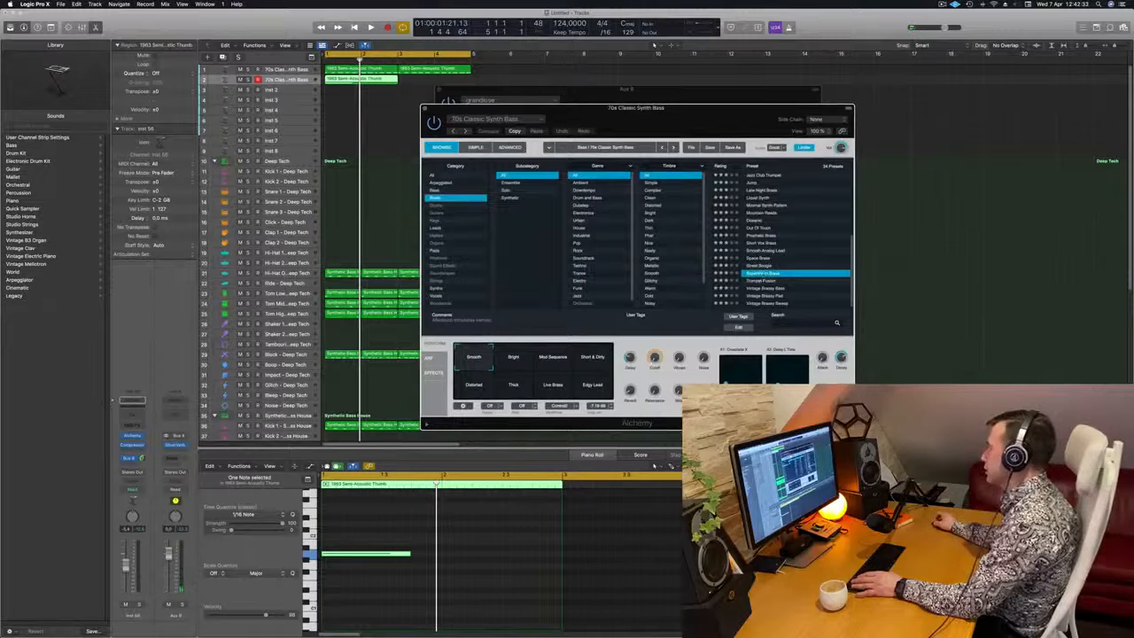
{"action": "left_click_drag", "start_coordinate": [540, 108], "coordinate": [571, 103]}
{"action": "key", "text": "space"}
{"action": "left_click_drag", "start_coordinate": [688, 112], "coordinate": [747, 111]}
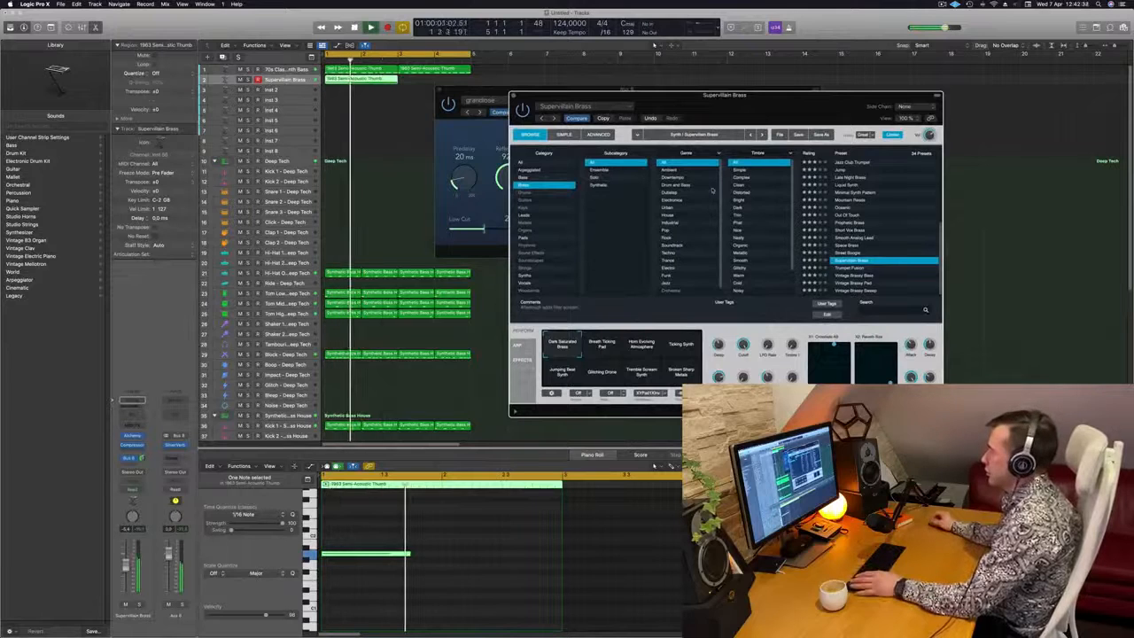
{"action": "key", "text": "space"}
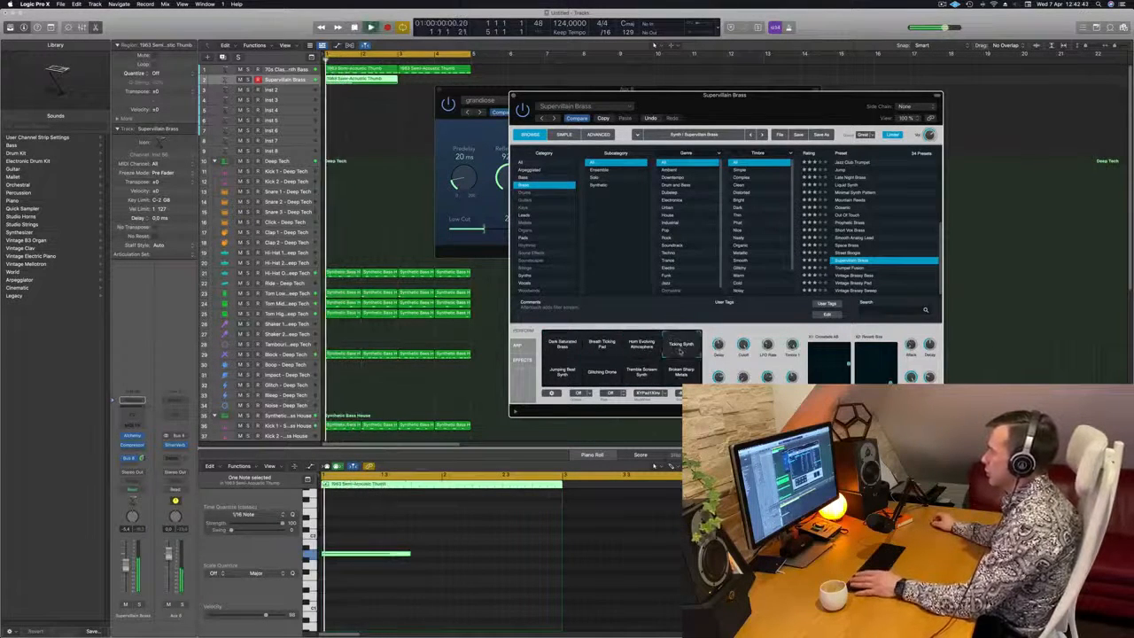
Audition the Jumping Beat Synth, Glitching Drone, Tremble Scream Synth and Broken Sharp Metals snapshots, then return to Dark Saturated Brass
{"action": "left_click", "coordinate": [569, 375]}
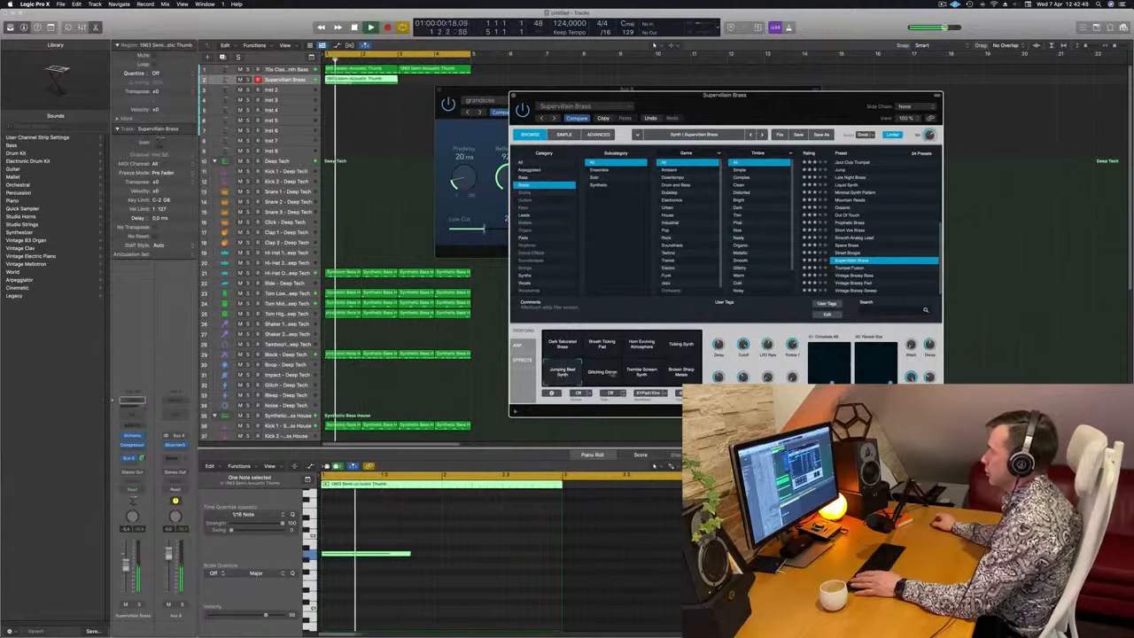
{"action": "left_click", "coordinate": [605, 376]}
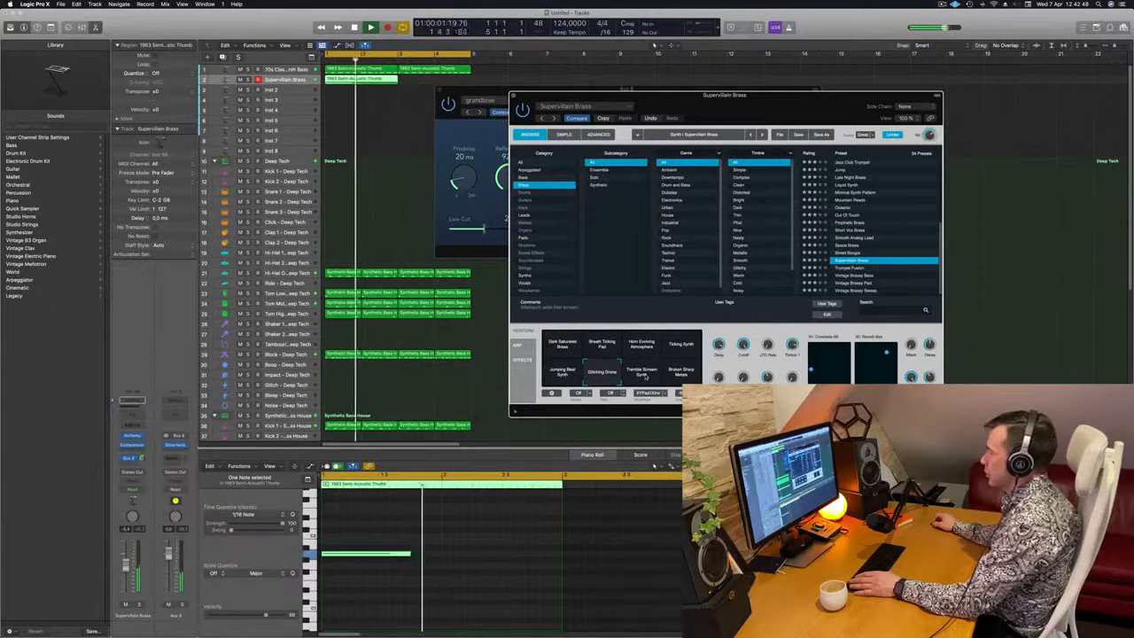
{"action": "left_click", "coordinate": [644, 374]}
{"action": "left_click", "coordinate": [680, 373]}
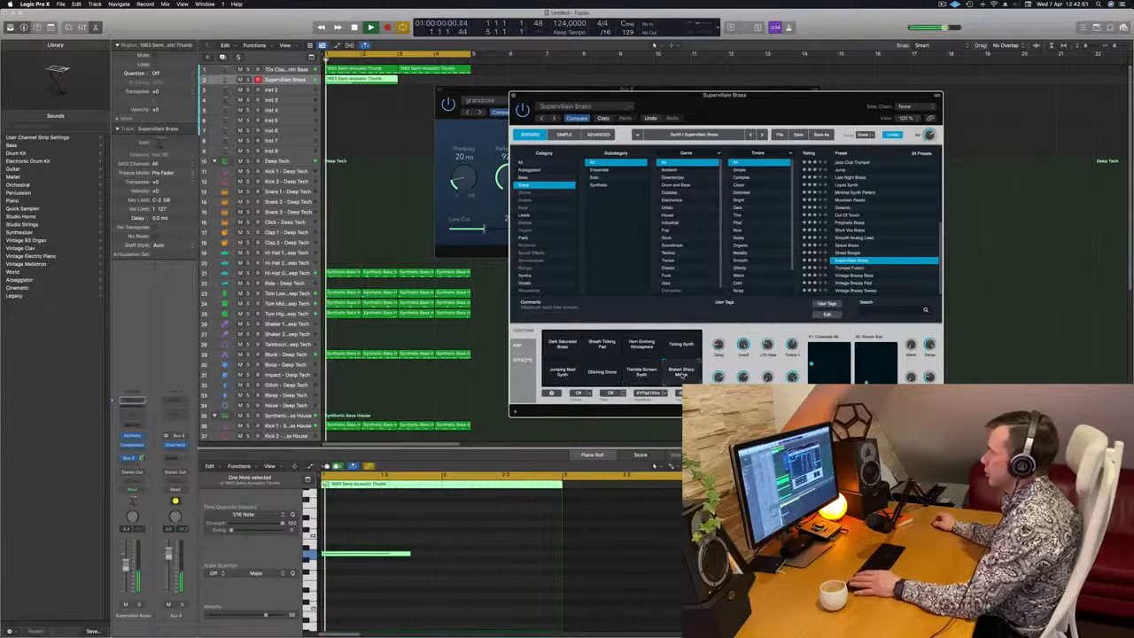
{"action": "left_click", "coordinate": [562, 345]}
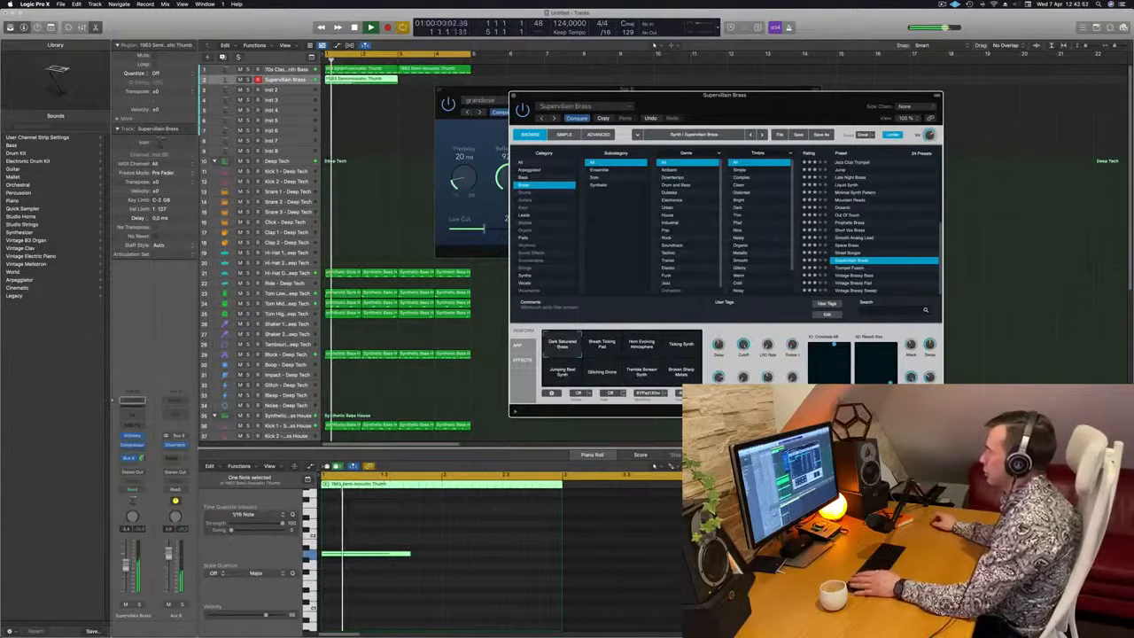
Move the Alchemy window aside and lower the Supervillain Brass track's volume while replaying the loop from the start
{"action": "mouse_move", "coordinate": [788, 114]}
{"action": "left_mouse_down"}
{"action": "mouse_move", "coordinate": [703, 114]}
{"action": "mouse_move", "coordinate": [728, 99]}
{"action": "mouse_move", "coordinate": [781, 119]}
{"action": "left_mouse_up"}
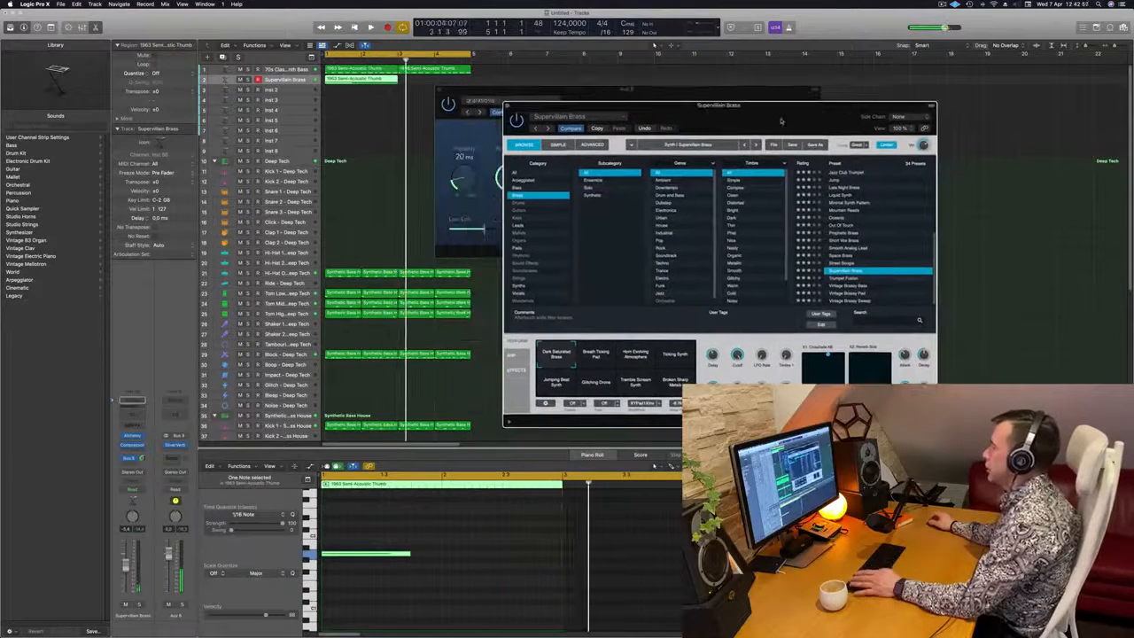
{"action": "key", "text": "space"}
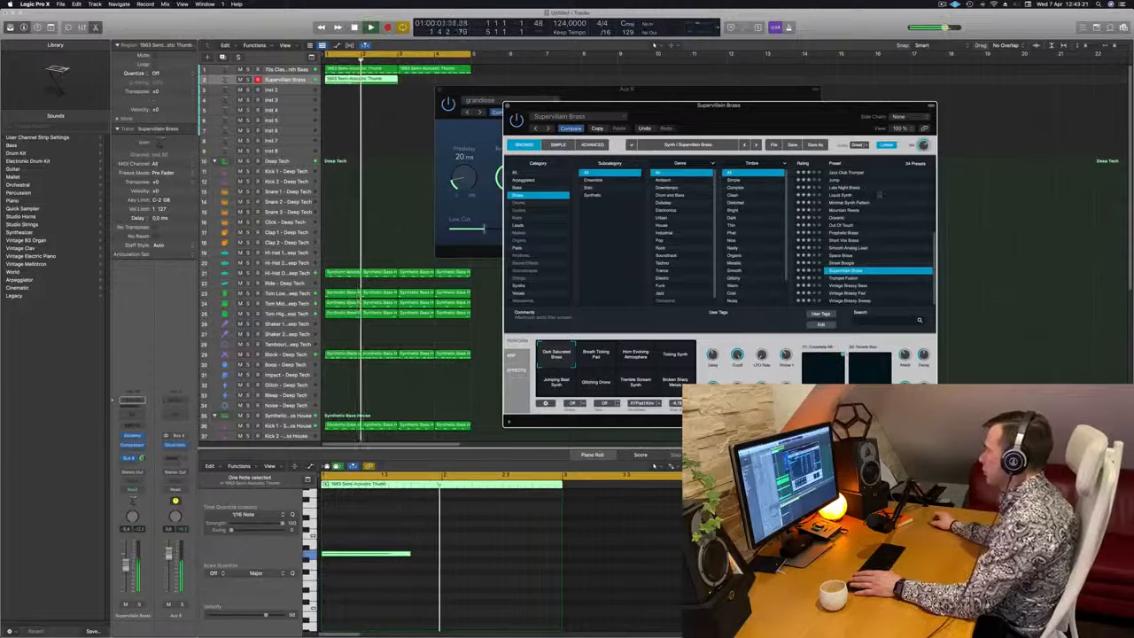
{"action": "left_click_drag", "start_coordinate": [719, 105], "coordinate": [832, 78]}
{"action": "key", "text": "Return"}
{"action": "key", "text": "Return"}
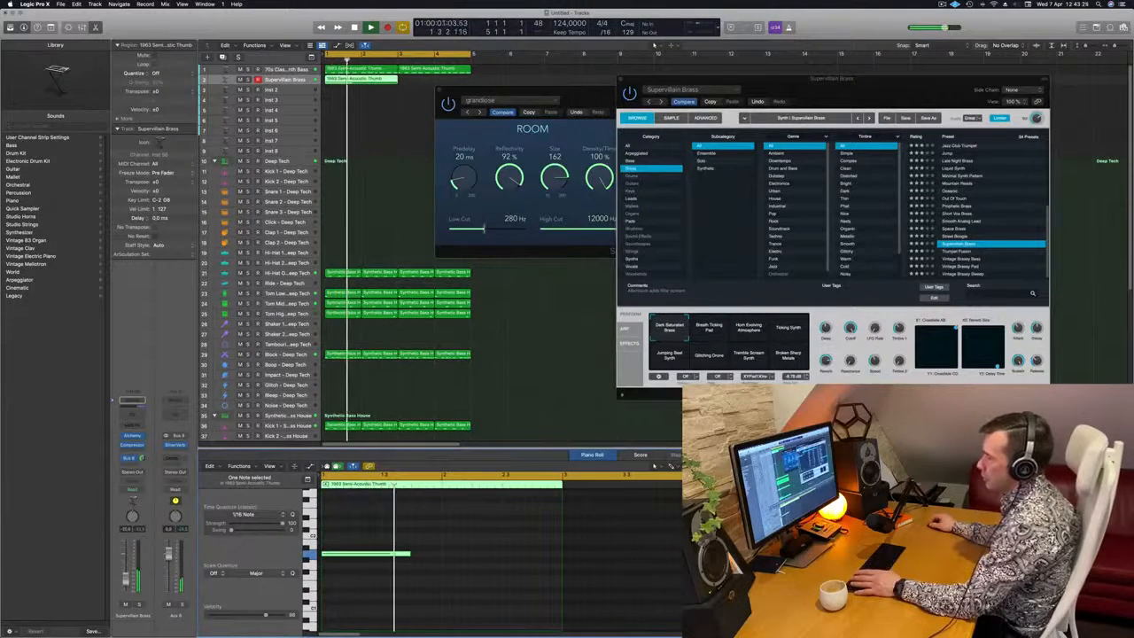
{"action": "key", "text": "Return"}
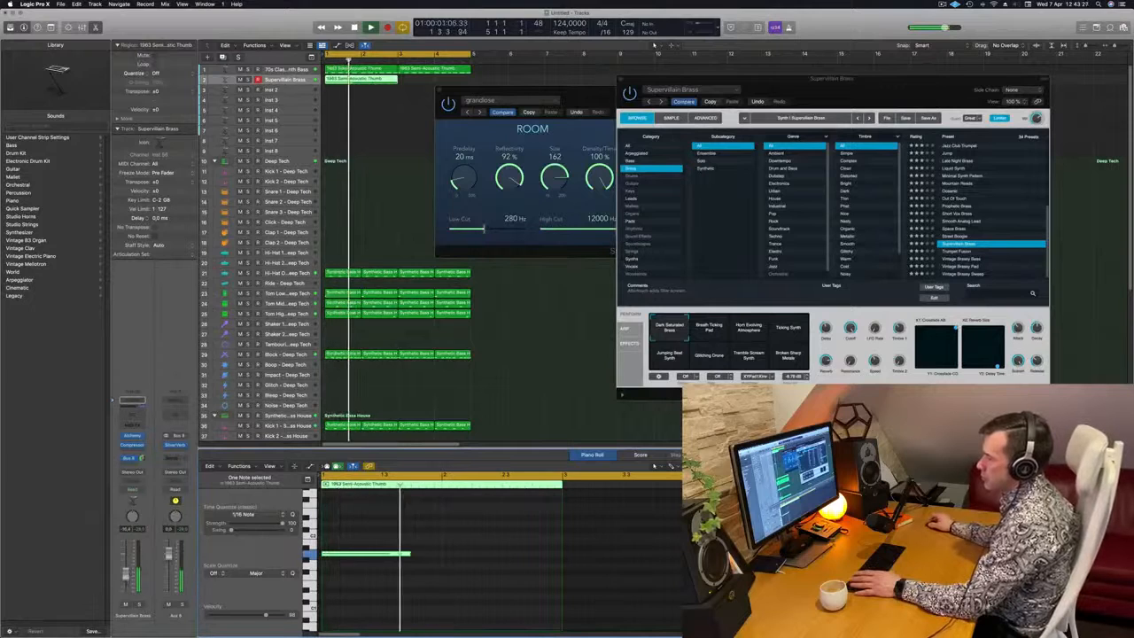
Add a Channel EQ to the Supervillain Brass track, boosting 2500 Hz by 2.7 dB and the 7500 Hz high shelf by 7.8 dB
{"action": "left_click", "coordinate": [133, 400]}
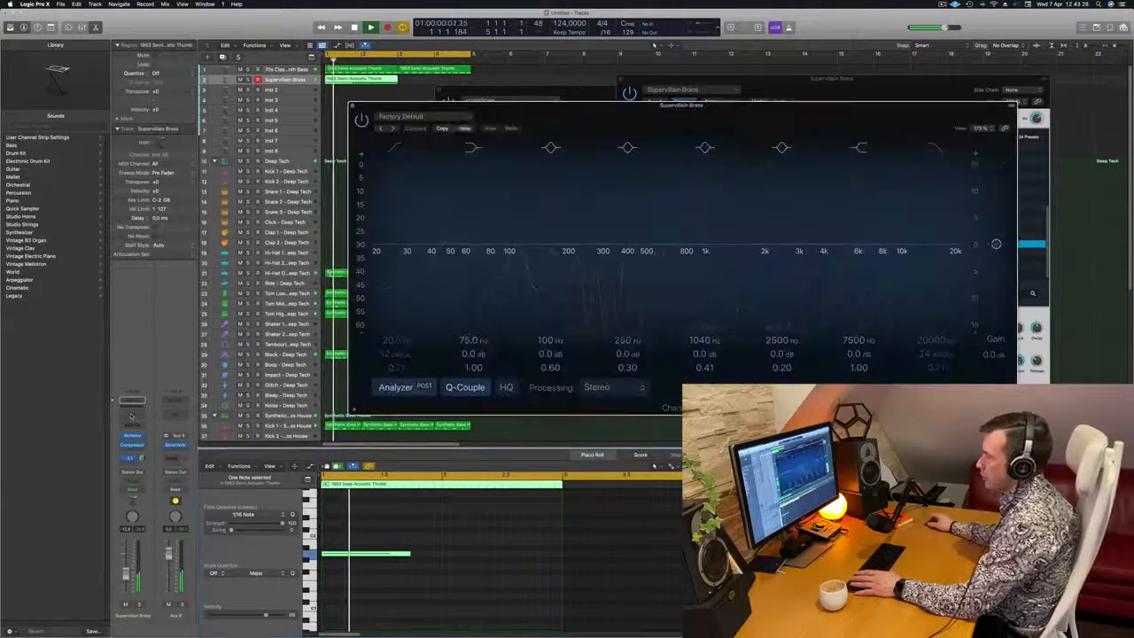
{"action": "mouse_move", "coordinate": [780, 245]}
{"action": "left_mouse_down"}
{"action": "mouse_move", "coordinate": [780, 197]}
{"action": "mouse_move", "coordinate": [781, 230]}
{"action": "left_mouse_up"}
{"action": "mouse_move", "coordinate": [870, 353]}
{"action": "left_mouse_down"}
{"action": "mouse_move", "coordinate": [871, 319]}
{"action": "mouse_move", "coordinate": [859, 358]}
{"action": "left_mouse_up"}
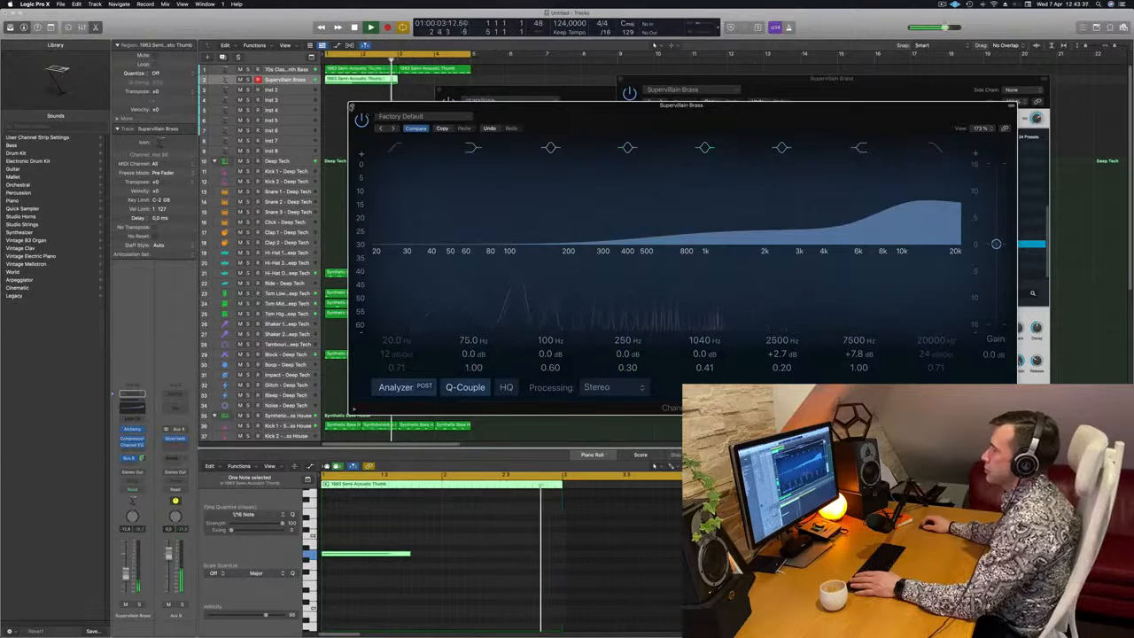
{"action": "left_click", "coordinate": [352, 107]}
Close the SilverVerb window and restart playback to check the brass level against the loop
{"action": "left_click_drag", "start_coordinate": [592, 91], "coordinate": [575, 145]}
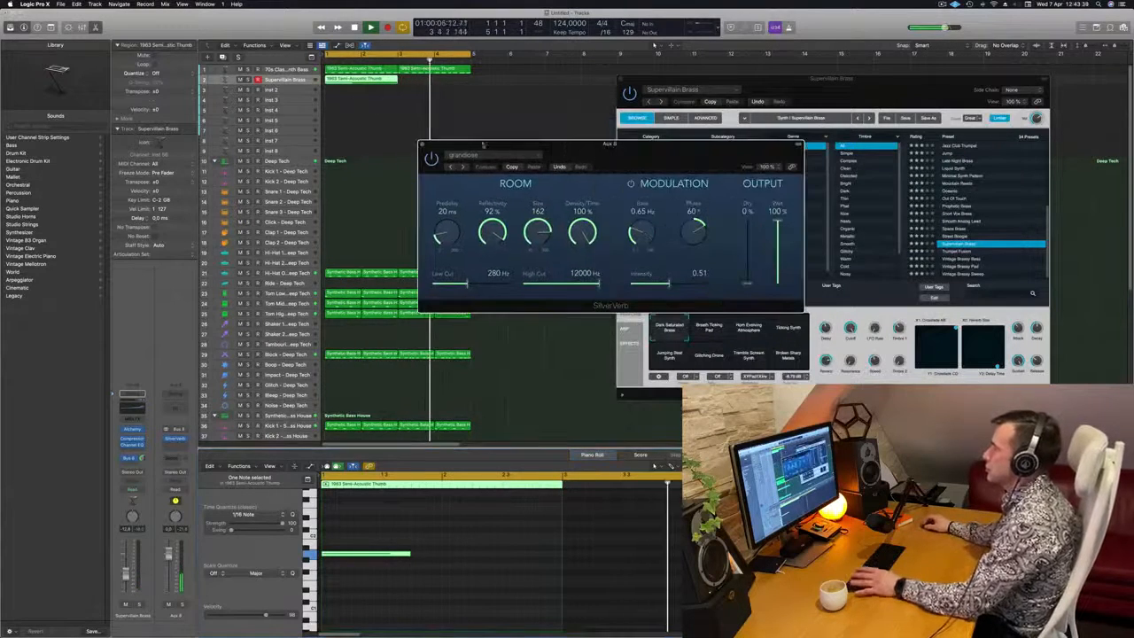
{"action": "left_click", "coordinate": [422, 144]}
{"action": "key", "text": "space"}
{"action": "key", "text": "space"}
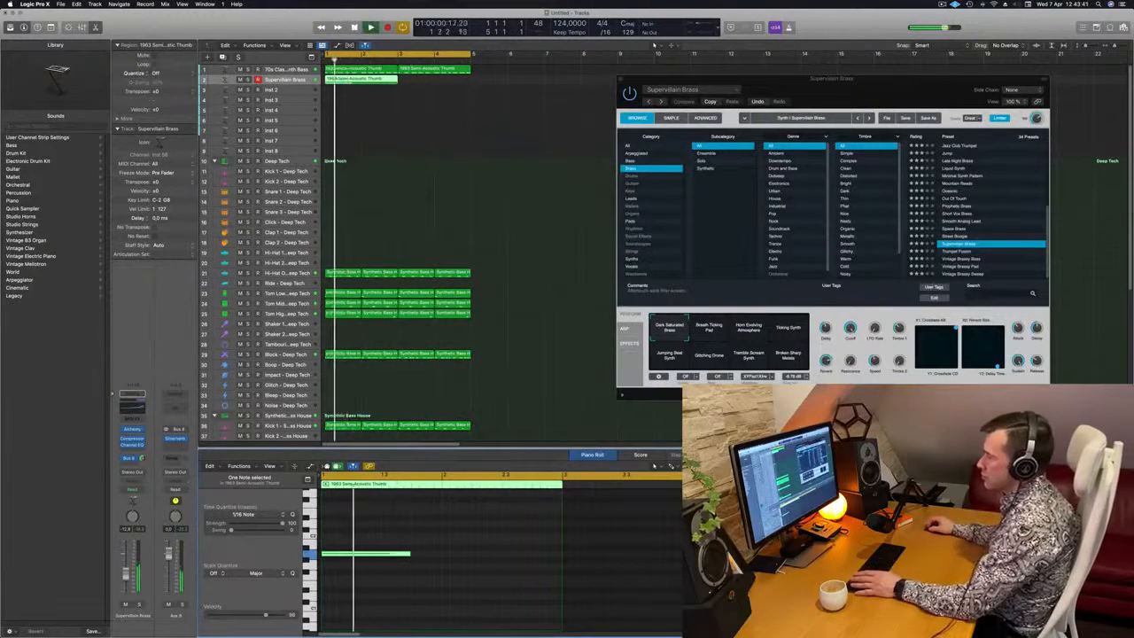
Lower the Compressor's threshold on the Supervillain Brass track to about -28.5 dB and close the plug-in window
{"action": "left_click", "coordinate": [133, 441]}
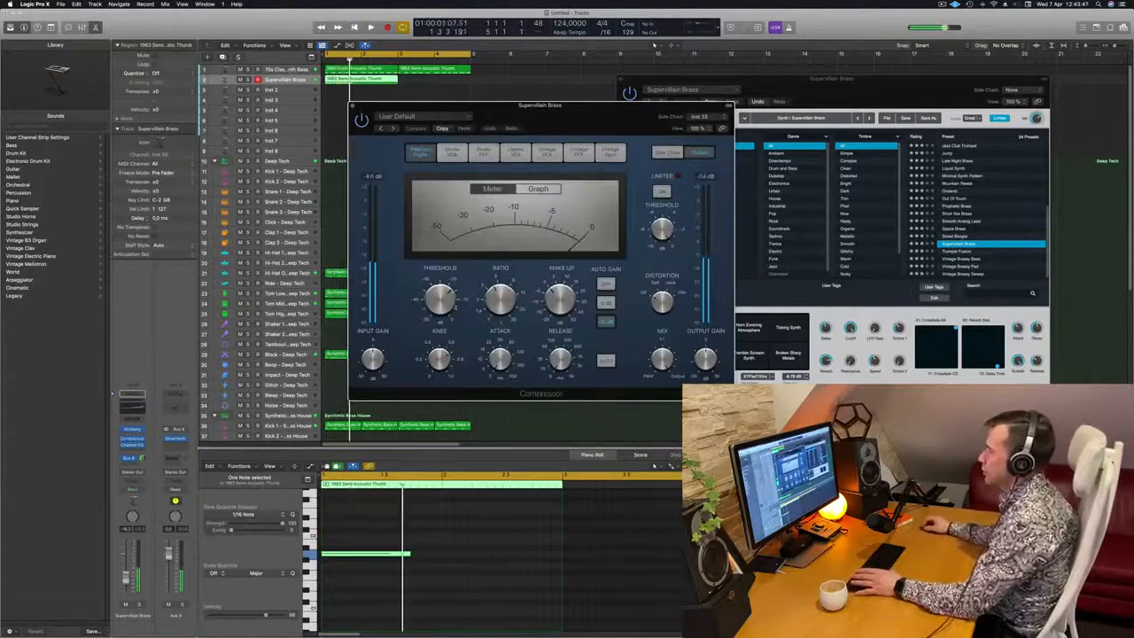
{"action": "left_click_drag", "start_coordinate": [441, 299], "coordinate": [443, 303]}
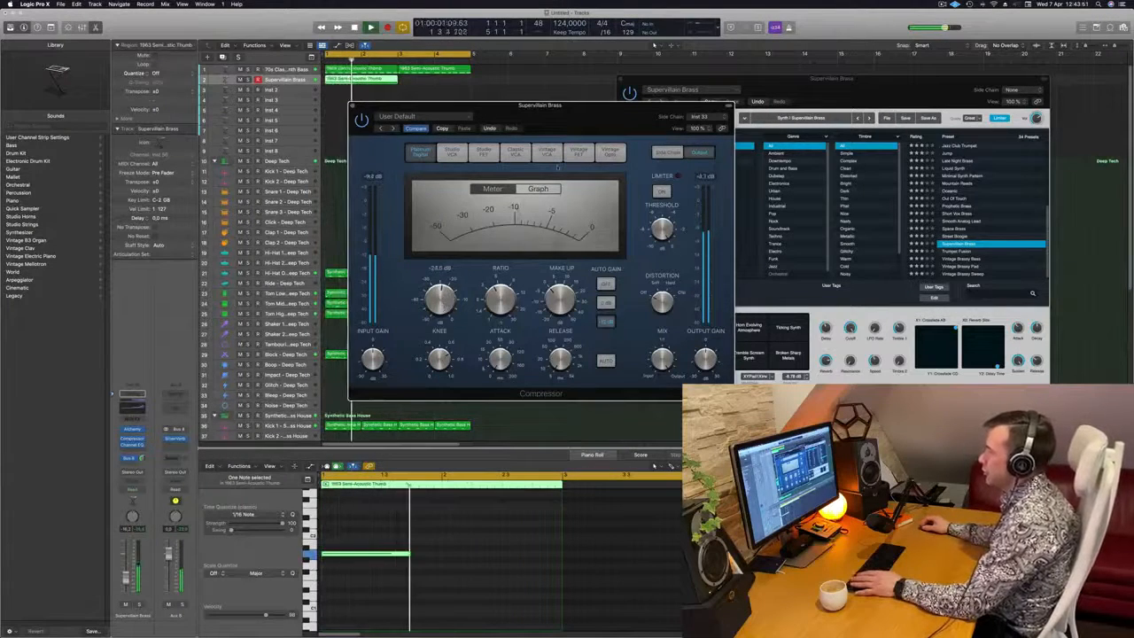
{"action": "left_click_drag", "start_coordinate": [603, 108], "coordinate": [773, 221]}
{"action": "left_click_drag", "start_coordinate": [530, 220], "coordinate": [550, 247]}
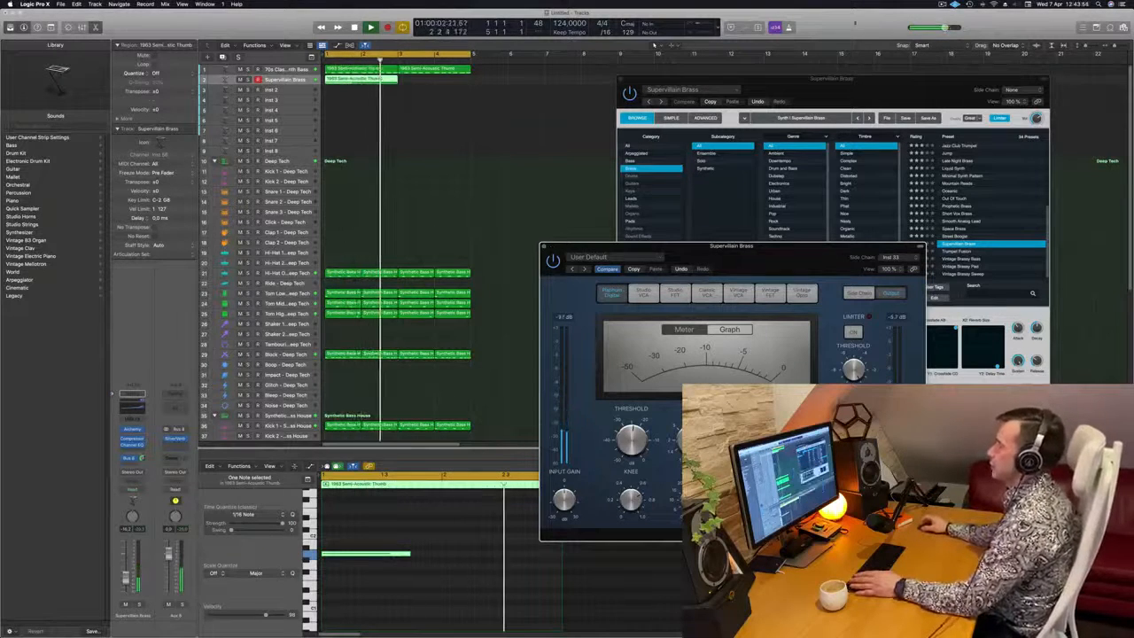
{"action": "left_click", "coordinate": [544, 246]}
Close the Supervillain Brass Alchemy window and deselect the region in the arrangement
{"action": "left_click_drag", "start_coordinate": [970, 80], "coordinate": [782, 105]}
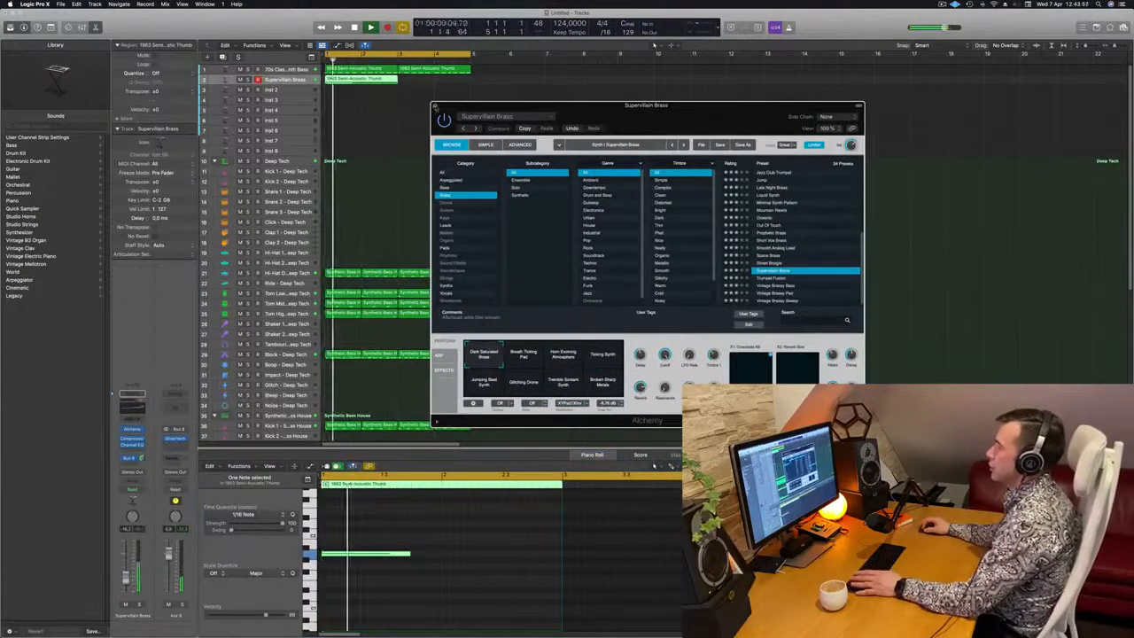
{"action": "key", "text": "super+w"}
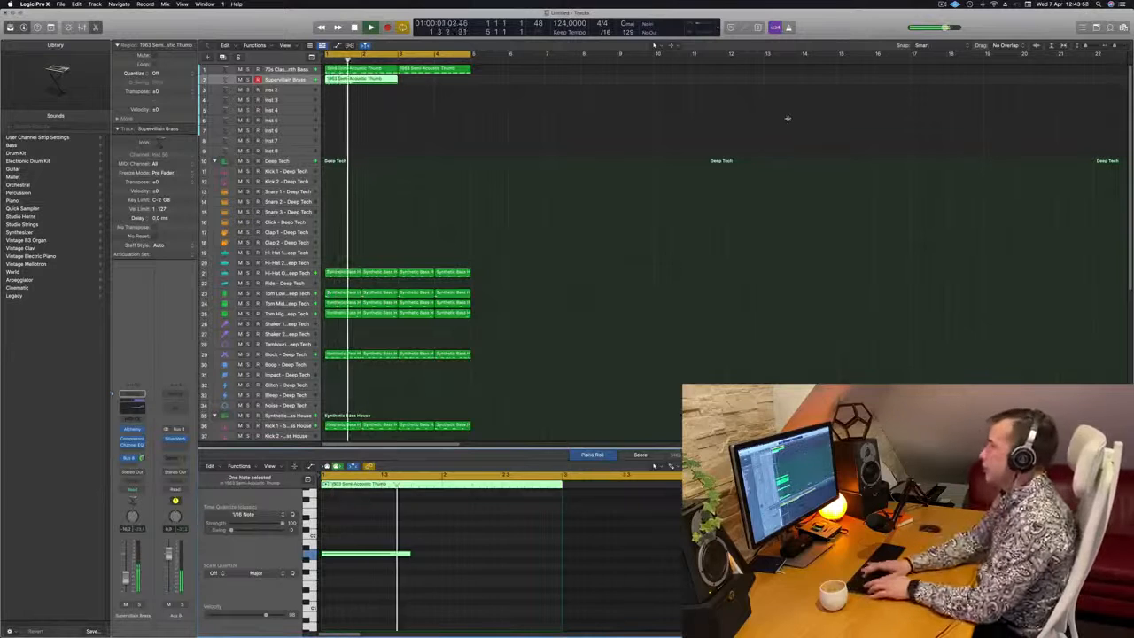
{"action": "left_click", "coordinate": [788, 118]}
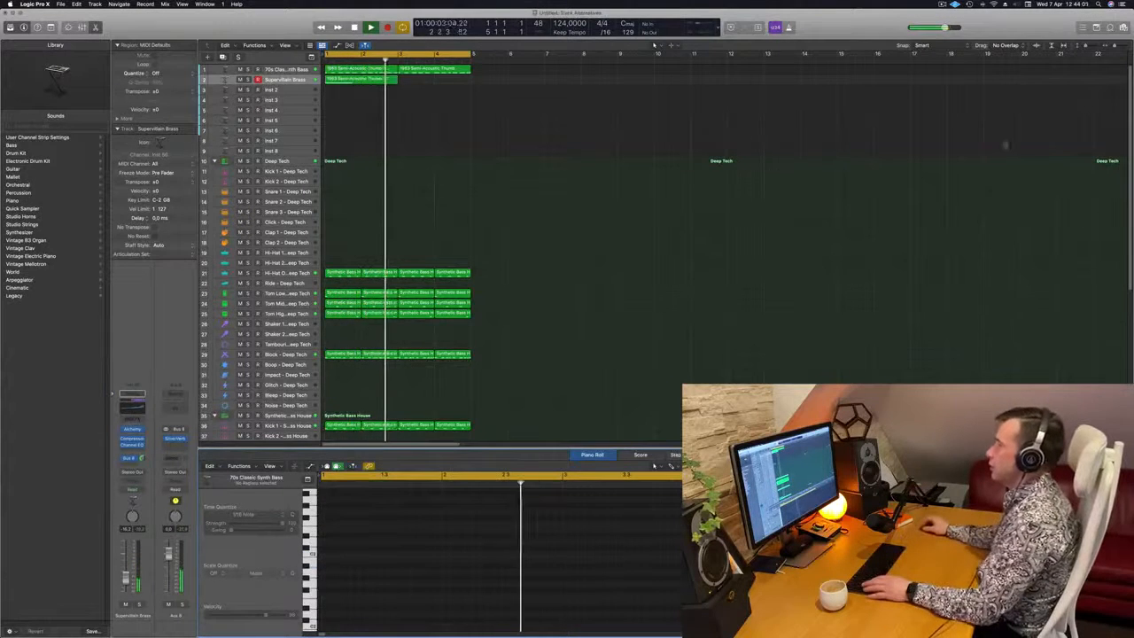
Select all regions in the arrangement and repeat the four-bar section until it fills sixteen bars
{"action": "key", "text": "super+a"}
{"action": "key", "text": "super+r"}
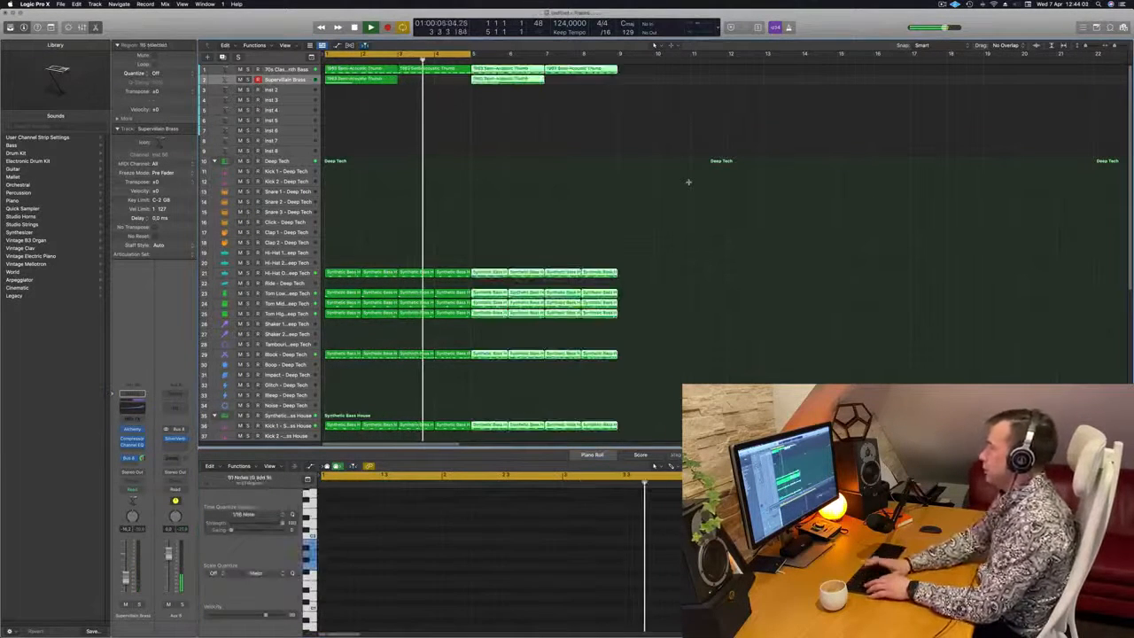
{"action": "key", "text": "super+r"}
{"action": "key", "text": "super+r"}
{"action": "key", "text": "Return"}
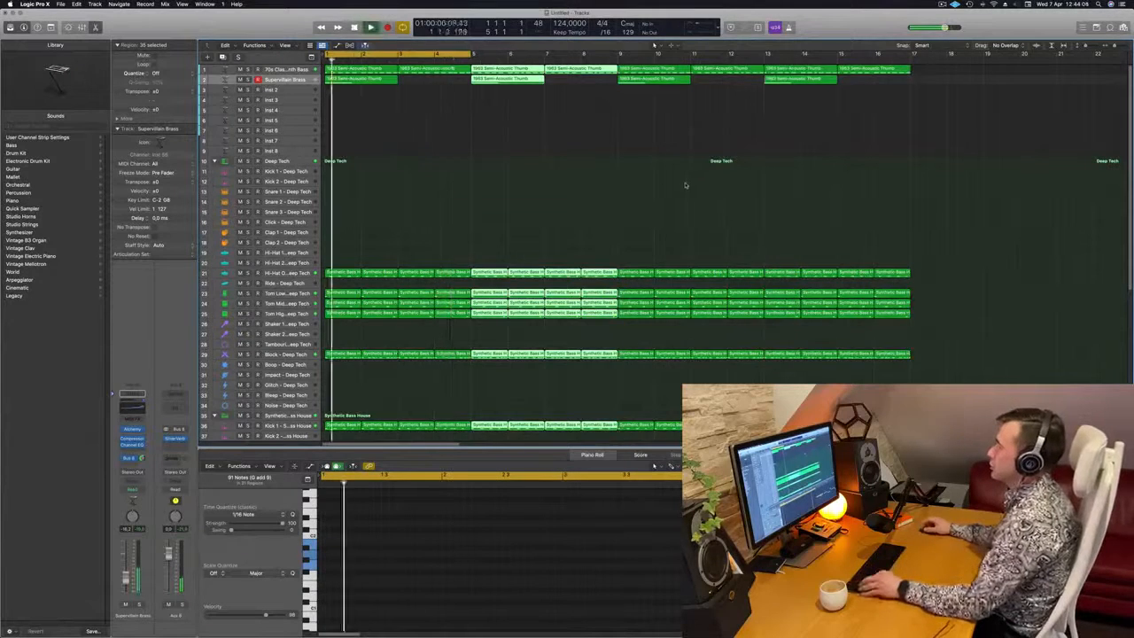
Deselect the regions, extend the cycle range to bar 17, and play the arrangement from the start
{"action": "key", "text": "super+Left"}
{"action": "scroll", "coordinate": [540, 177], "scroll_direction": "left", "scroll_amount": 2}
{"action": "scroll", "coordinate": [537, 173], "scroll_direction": "right", "scroll_amount": 5}
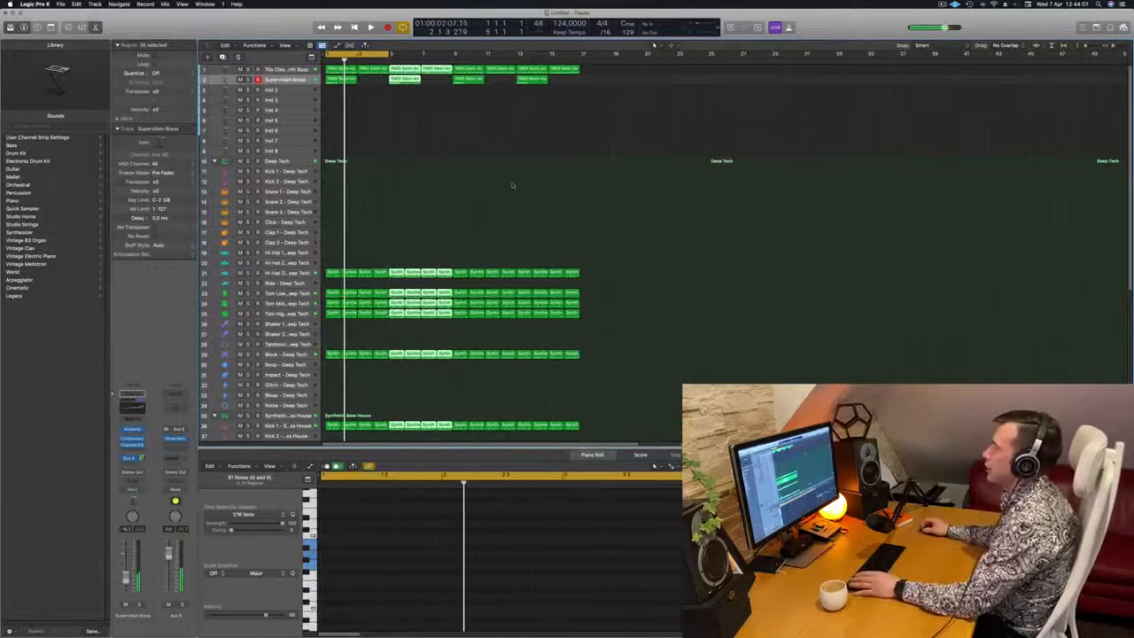
{"action": "key", "text": "Return"}
{"action": "left_click", "coordinate": [511, 184]}
{"action": "left_click_drag", "start_coordinate": [387, 55], "coordinate": [578, 74]}
{"action": "left_click", "coordinate": [942, 4]}
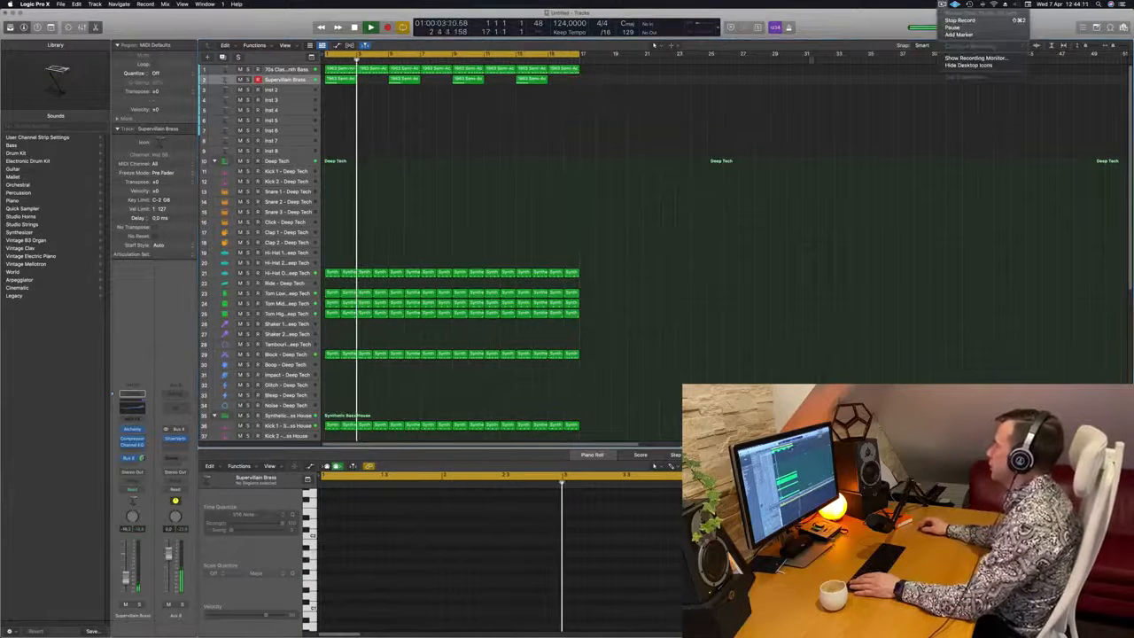
{"action": "key", "text": "Return"}
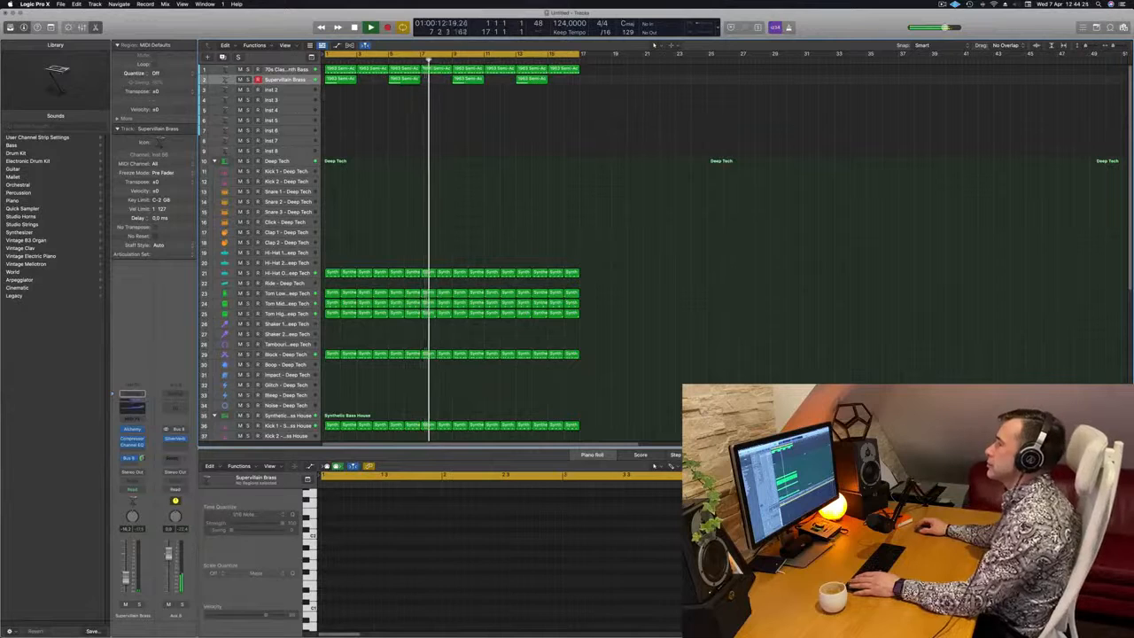
{"action": "key", "text": "Return"}
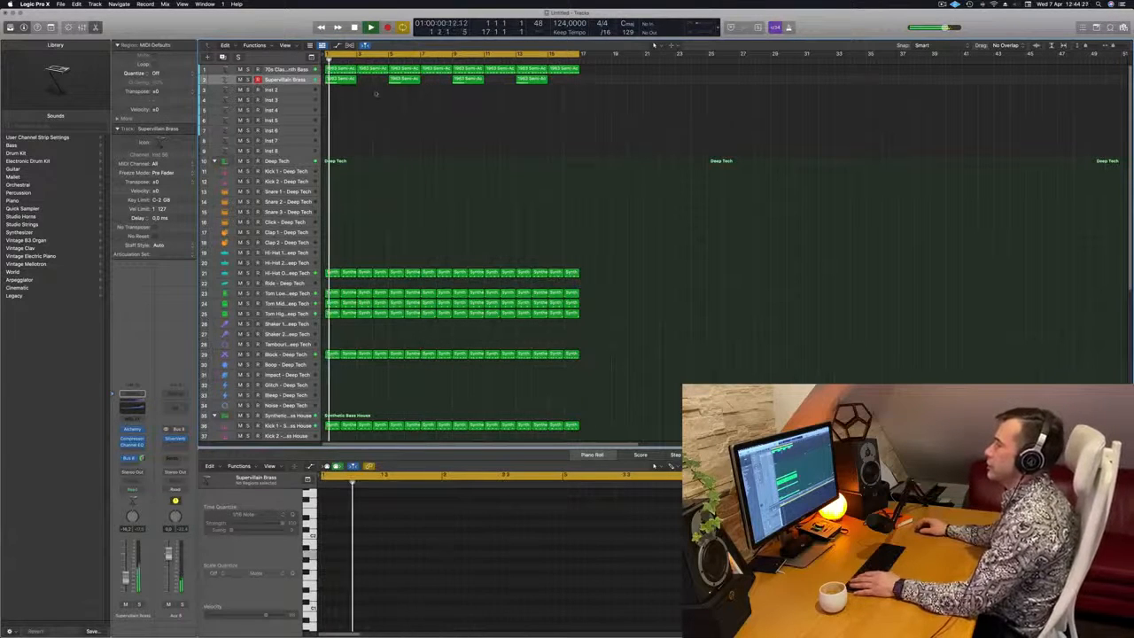
Duplicate the Supervillain Brass track with its instrument and channel settings
{"action": "left_click", "coordinate": [337, 80]}
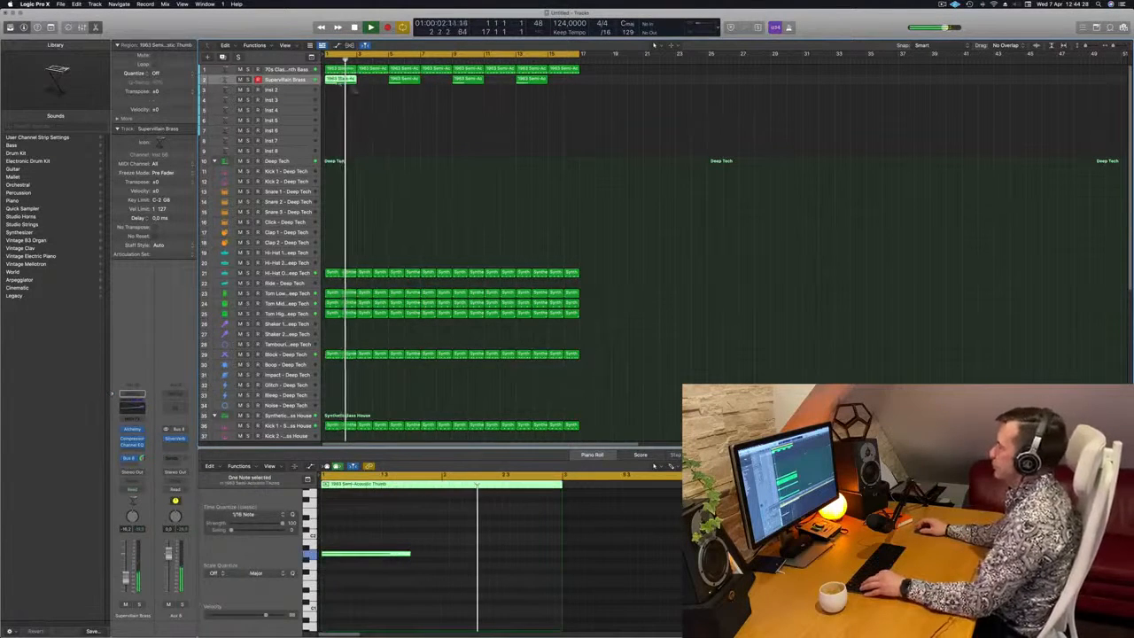
{"action": "mouse_move", "coordinate": [342, 82]}
{"action": "left_mouse_down"}
{"action": "mouse_move", "coordinate": [373, 97]}
{"action": "mouse_move", "coordinate": [347, 91]}
{"action": "left_mouse_up"}
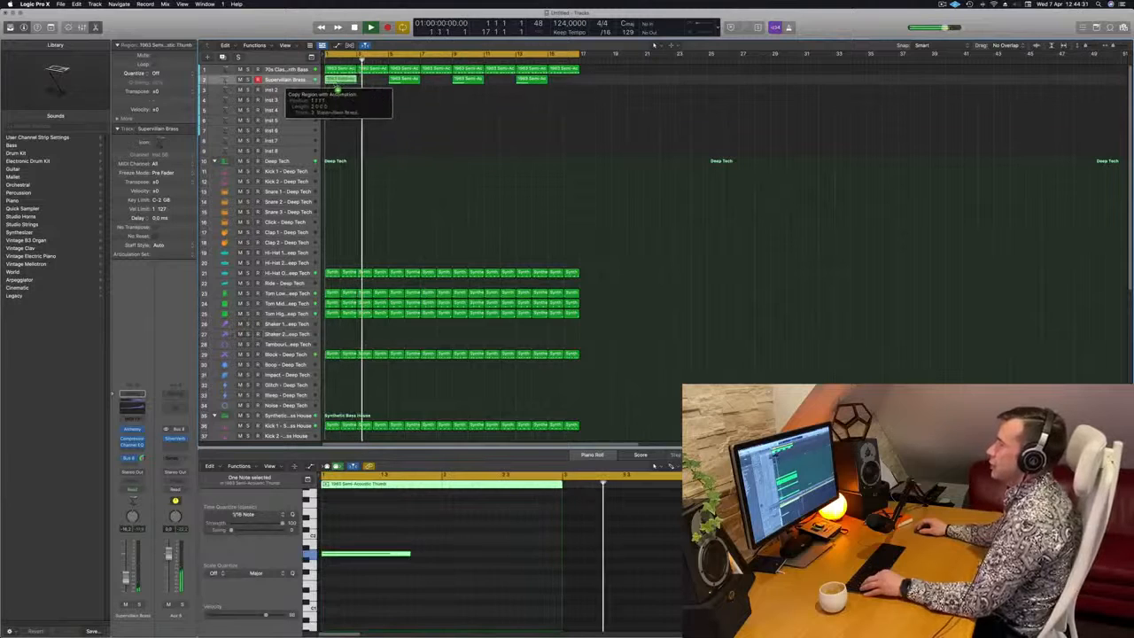
{"action": "left_click", "coordinate": [301, 81]}
{"action": "key", "text": "space"}
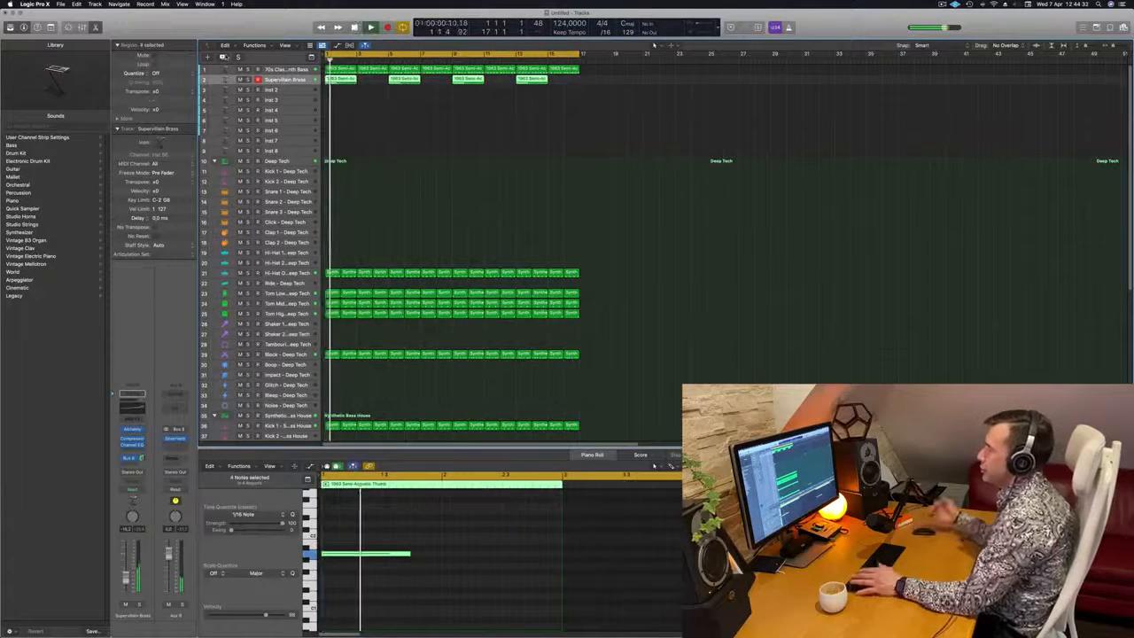
{"action": "key", "text": "super+d"}
Copy the first brass region onto the duplicate track at bar 3 and rework its long note into two short notes
{"action": "left_click", "coordinate": [350, 79]}
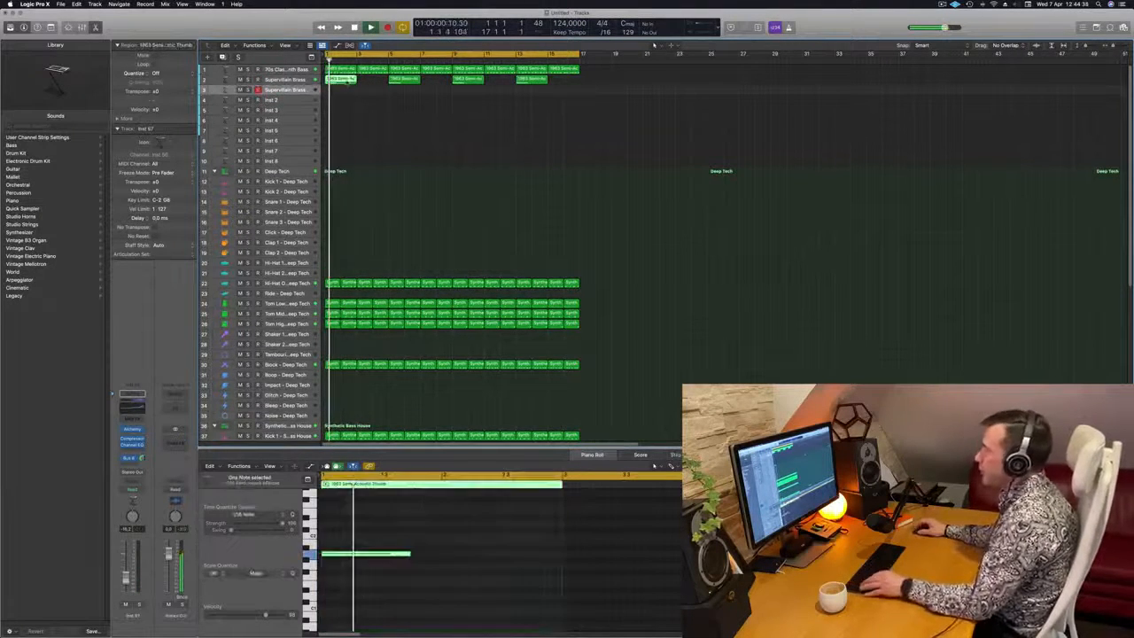
{"action": "mouse_move", "coordinate": [350, 79]}
{"action": "left_mouse_down"}
{"action": "mouse_move", "coordinate": [374, 94]}
{"action": "mouse_move", "coordinate": [340, 87]}
{"action": "left_mouse_up"}
{"action": "left_click", "coordinate": [362, 91]}
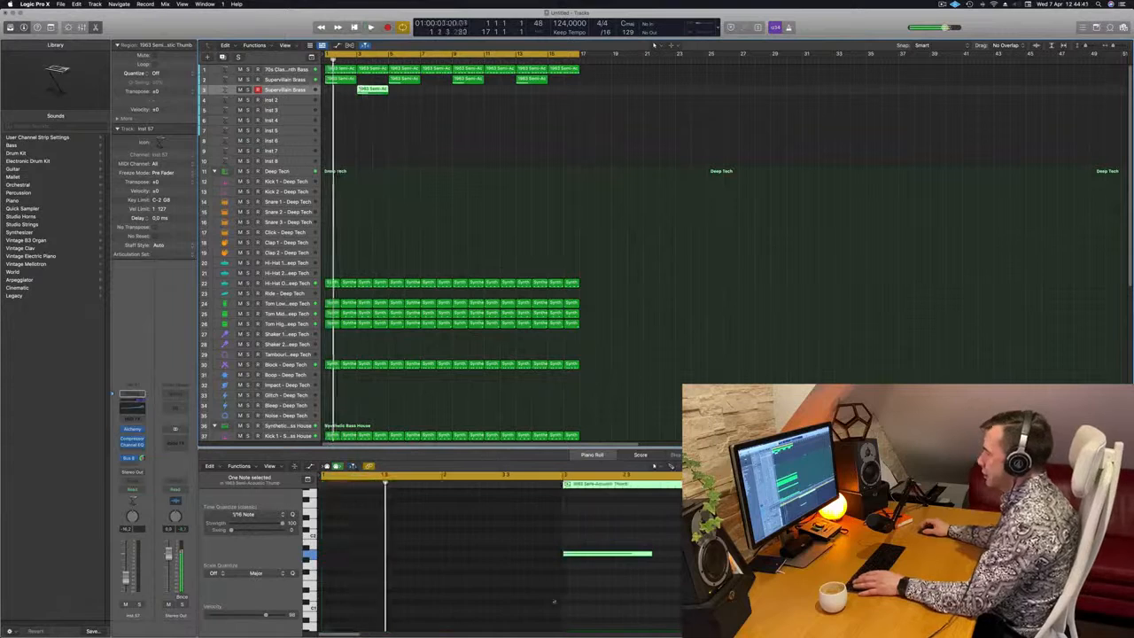
{"action": "left_click", "coordinate": [656, 558]}
{"action": "left_click_drag", "start_coordinate": [652, 556], "coordinate": [615, 558]}
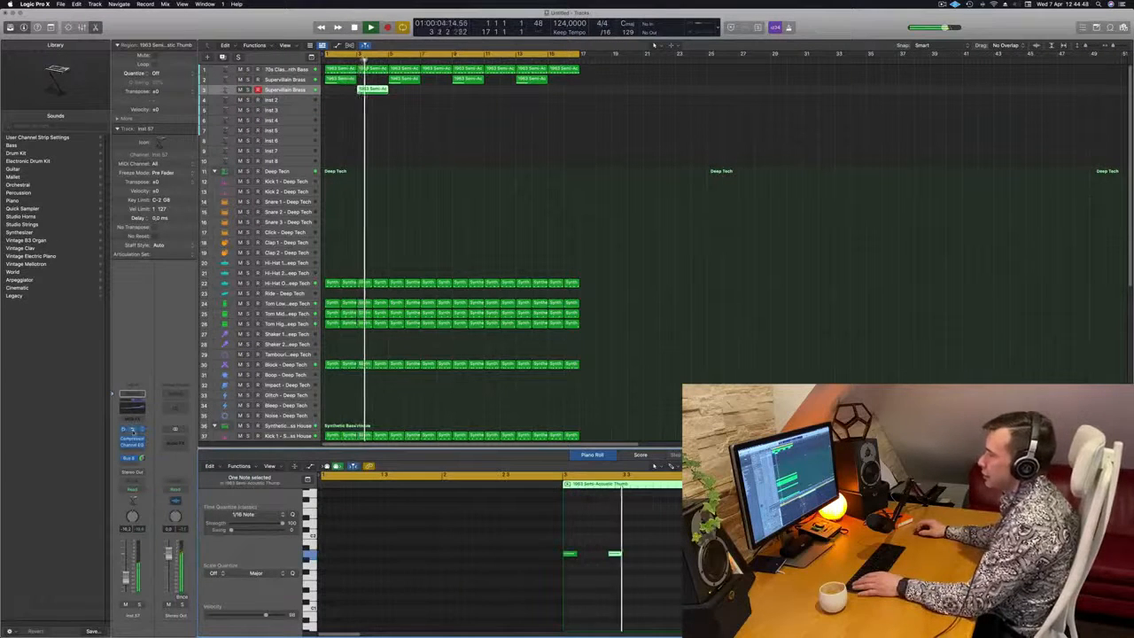
Open Alchemy on the duplicate track and load the Chillwave Vibes preset from the Keys category
{"action": "left_click", "coordinate": [134, 430]}
{"action": "left_click_drag", "start_coordinate": [621, 120], "coordinate": [715, 139]}
{"action": "key", "text": "space"}
{"action": "key", "text": "space"}
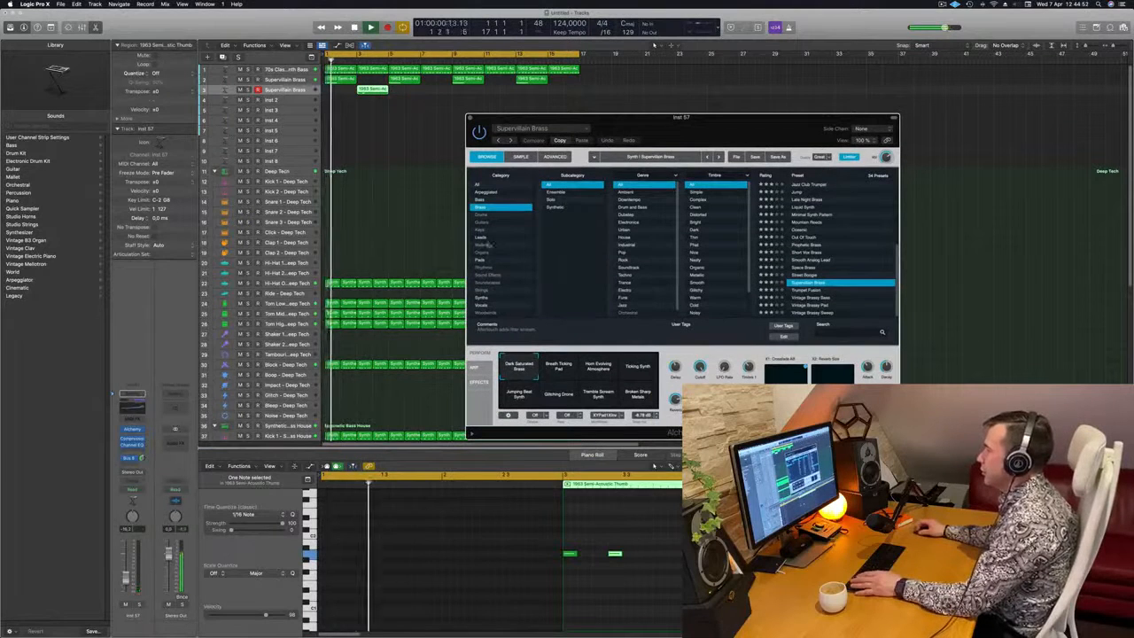
{"action": "left_click", "coordinate": [493, 230]}
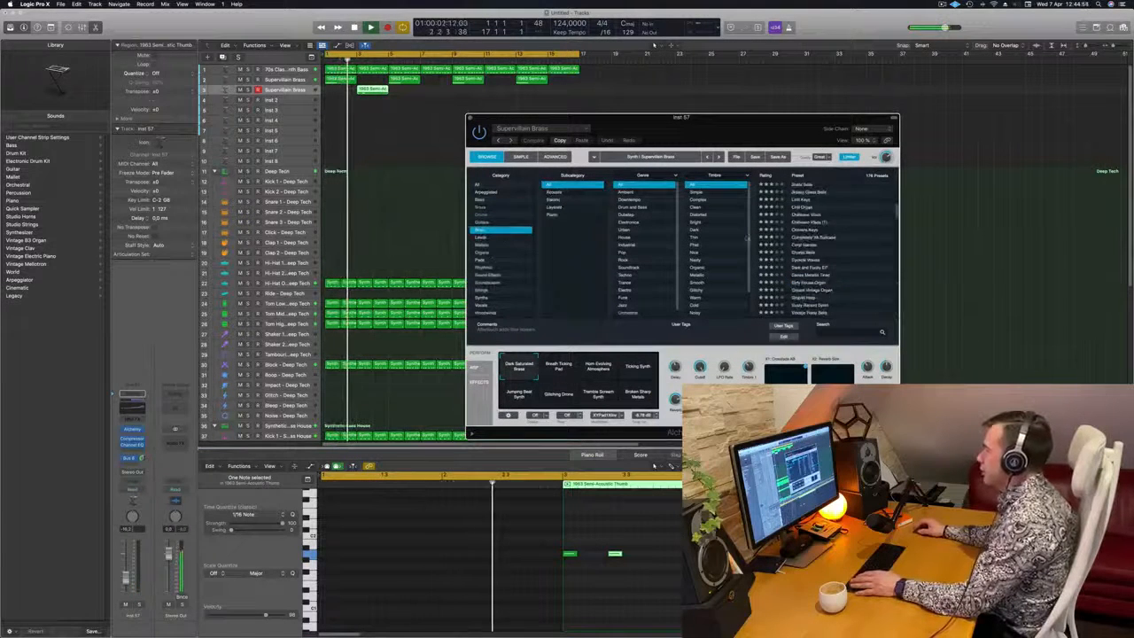
{"action": "left_click", "coordinate": [810, 215]}
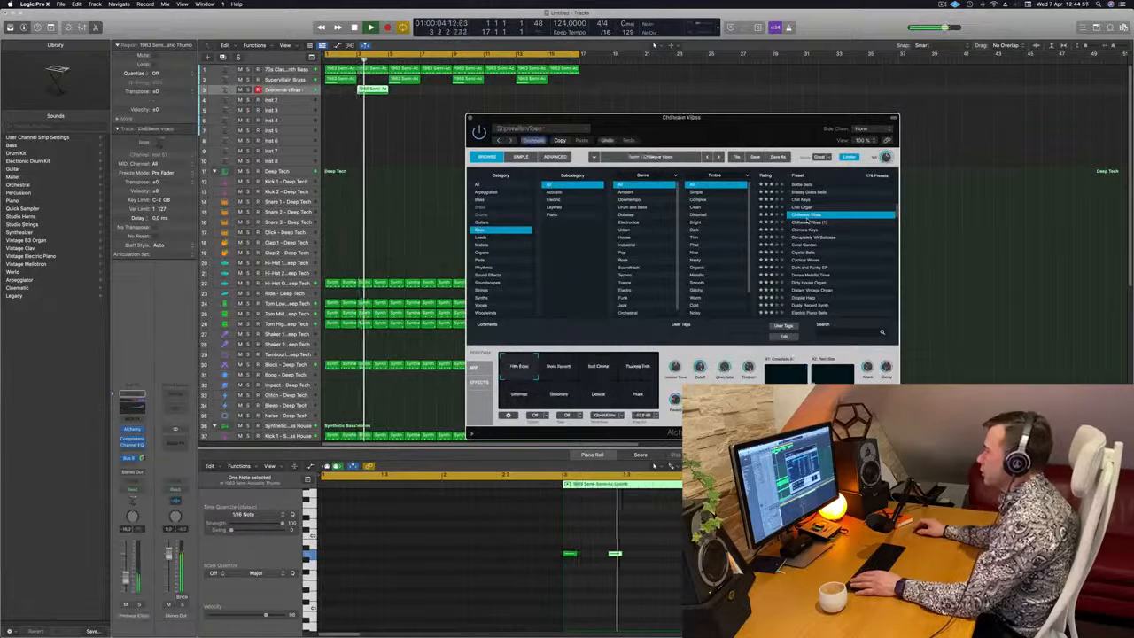
Raise the Chillwave Vibes track's volume and shift both notes in its region to a higher octave
{"action": "left_click_drag", "start_coordinate": [550, 117], "coordinate": [482, 118]}
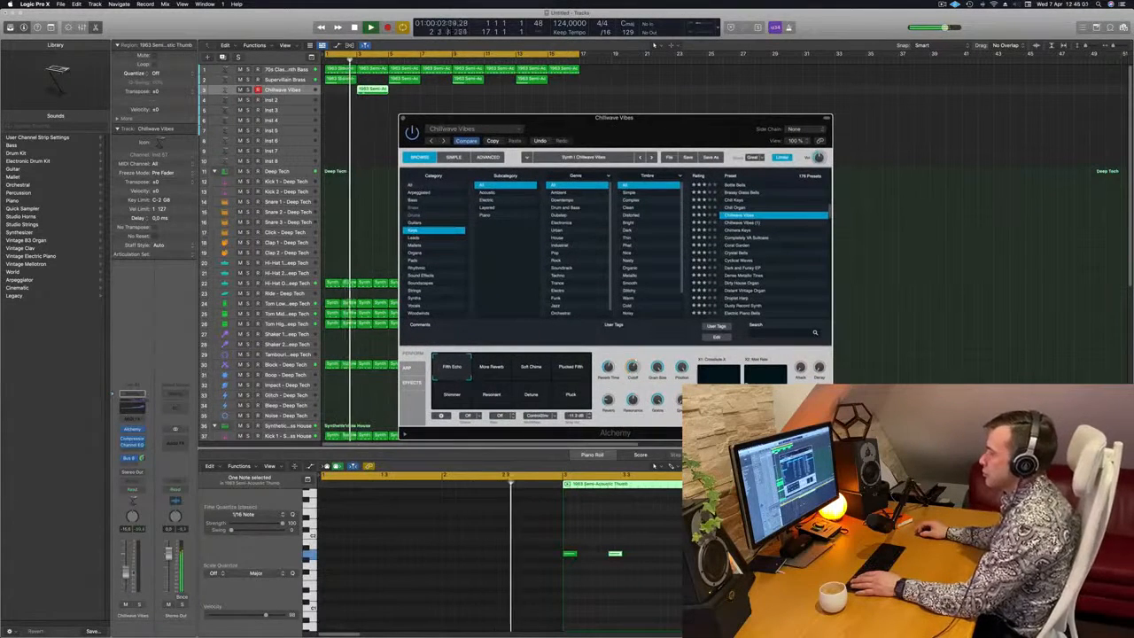
{"action": "left_click_drag", "start_coordinate": [127, 579], "coordinate": [133, 571]}
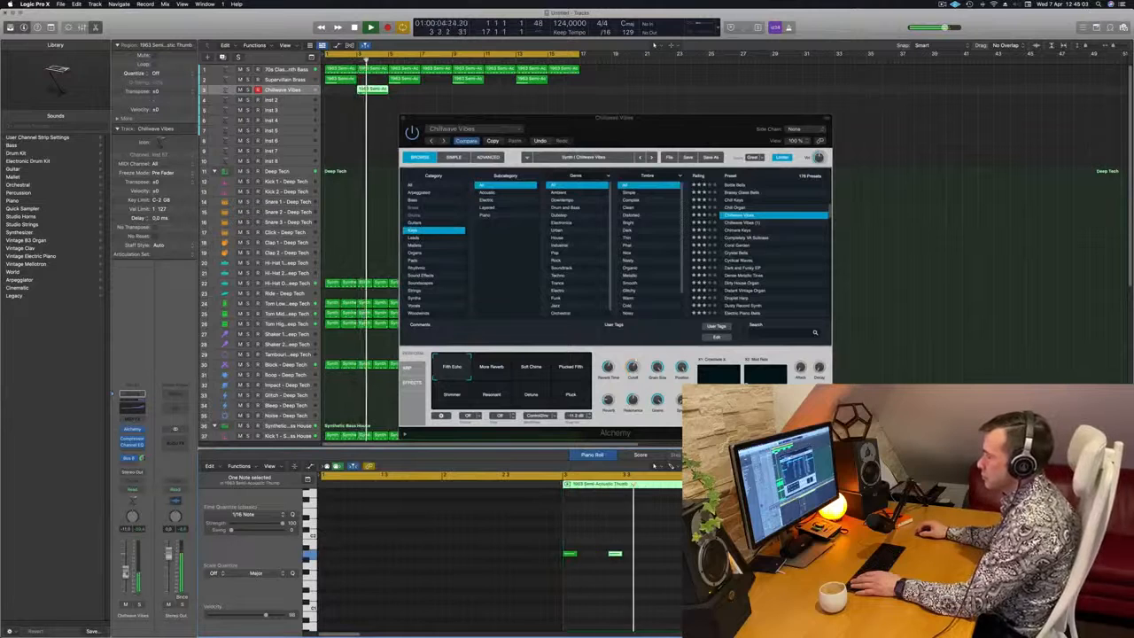
{"action": "left_click_drag", "start_coordinate": [519, 523], "coordinate": [680, 609]}
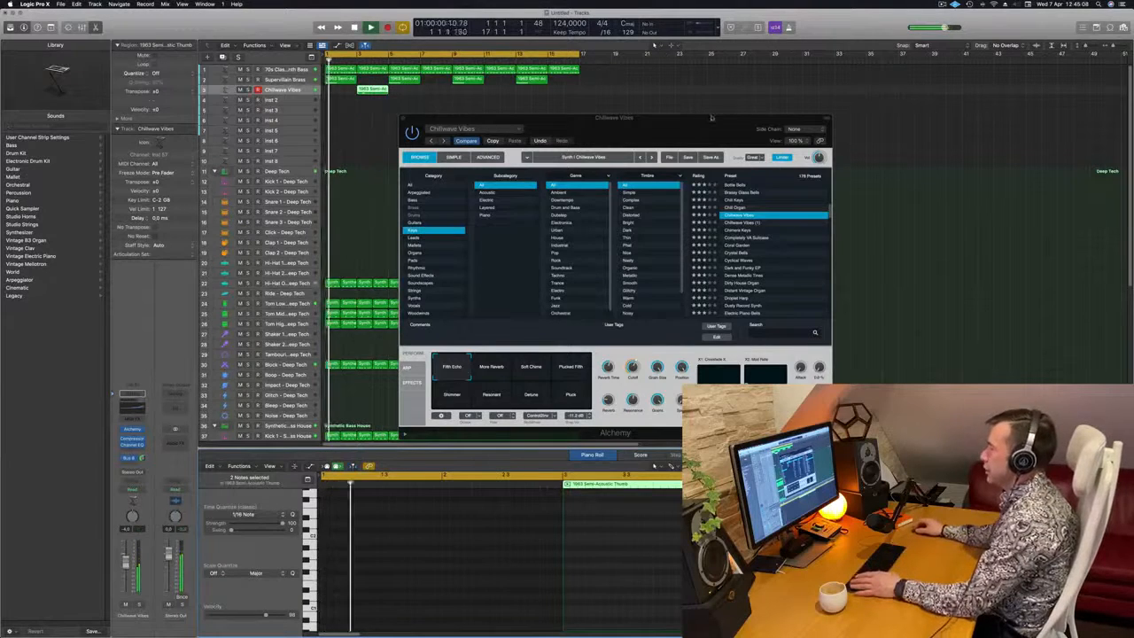
Replay the loop from the start and readjust the Chillwave Vibes track's volume against the other parts
{"action": "mouse_move", "coordinate": [712, 118]}
{"action": "left_mouse_down"}
{"action": "mouse_move", "coordinate": [774, 113]}
{"action": "mouse_move", "coordinate": [712, 116]}
{"action": "left_mouse_up"}
{"action": "key", "text": "space"}
{"action": "key", "text": "space"}
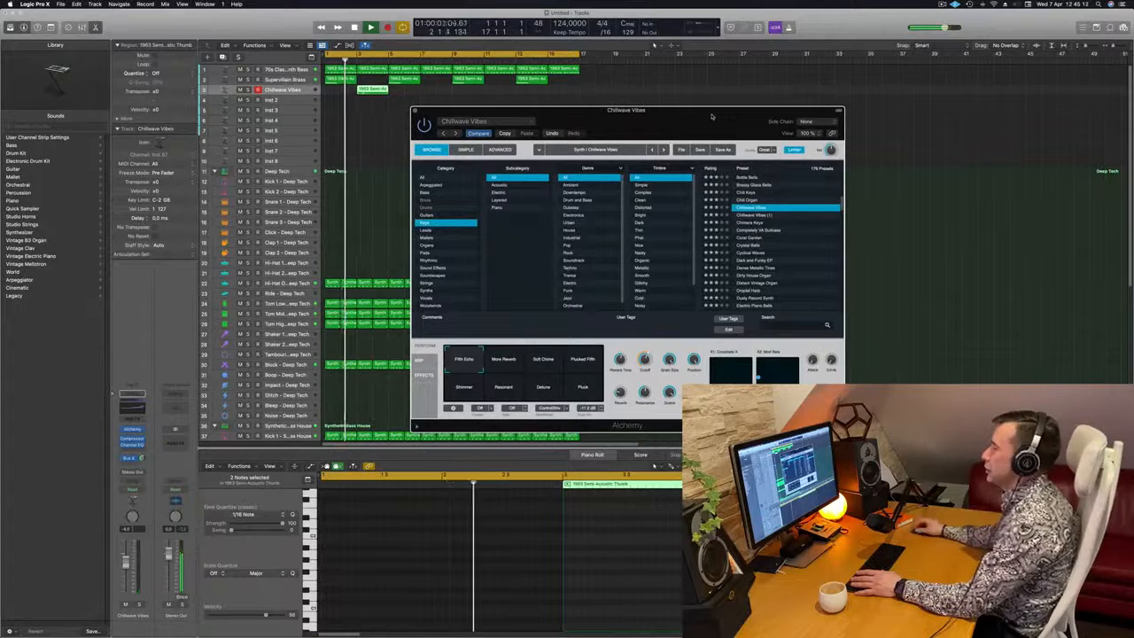
{"action": "left_click_drag", "start_coordinate": [712, 116], "coordinate": [716, 116]}
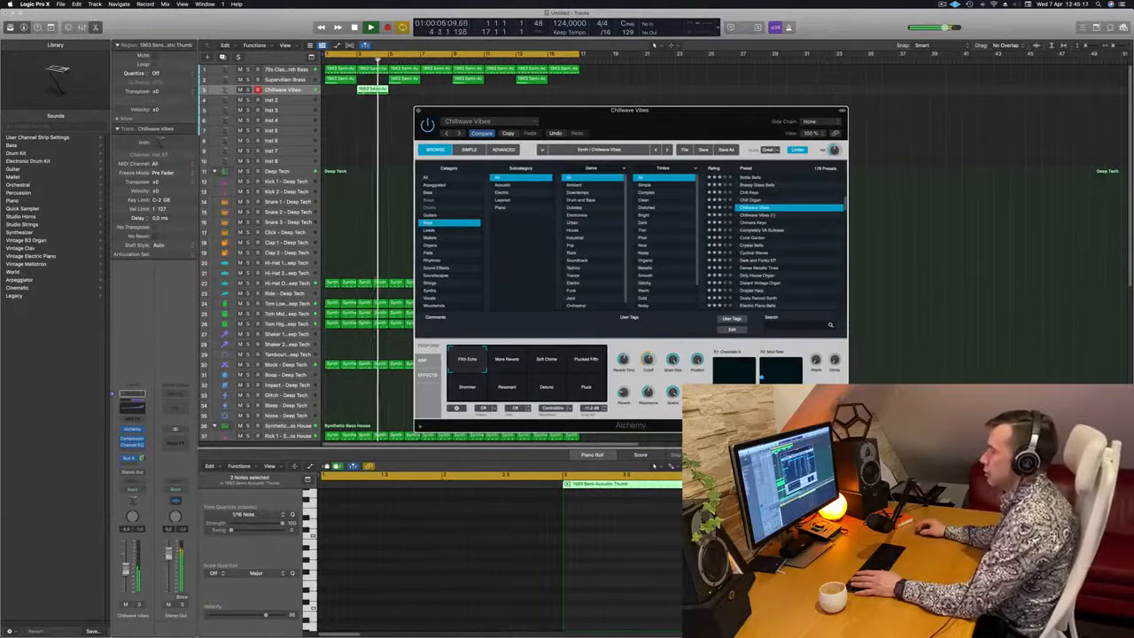
{"action": "key", "text": "space"}
{"action": "key", "text": "space"}
{"action": "left_click_drag", "start_coordinate": [674, 117], "coordinate": [694, 114]}
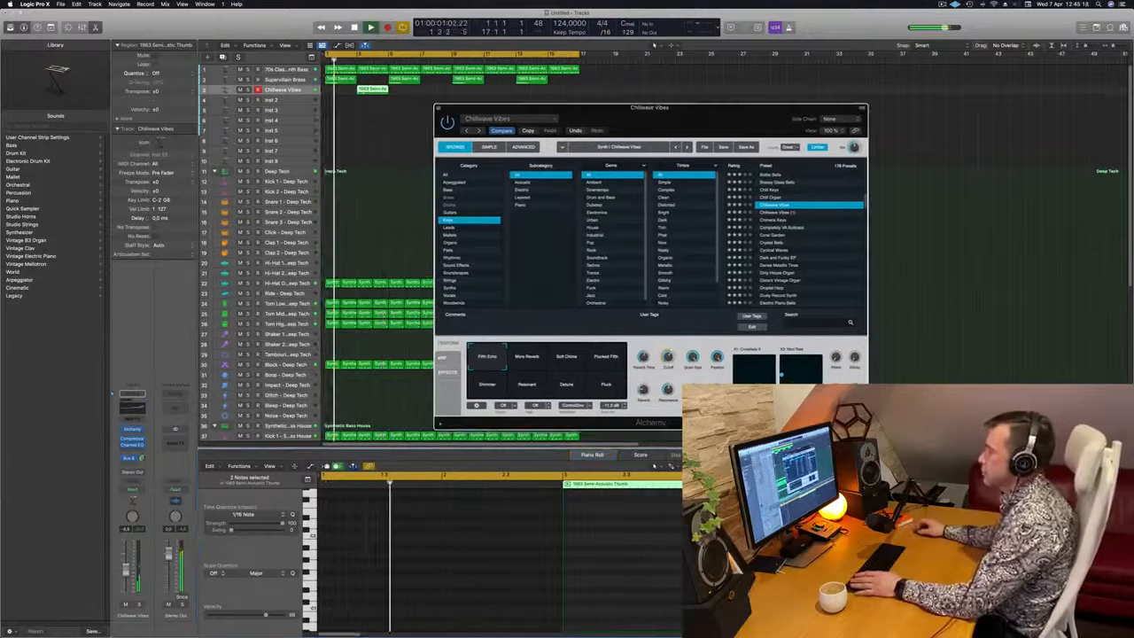
{"action": "left_click_drag", "start_coordinate": [126, 573], "coordinate": [127, 570]}
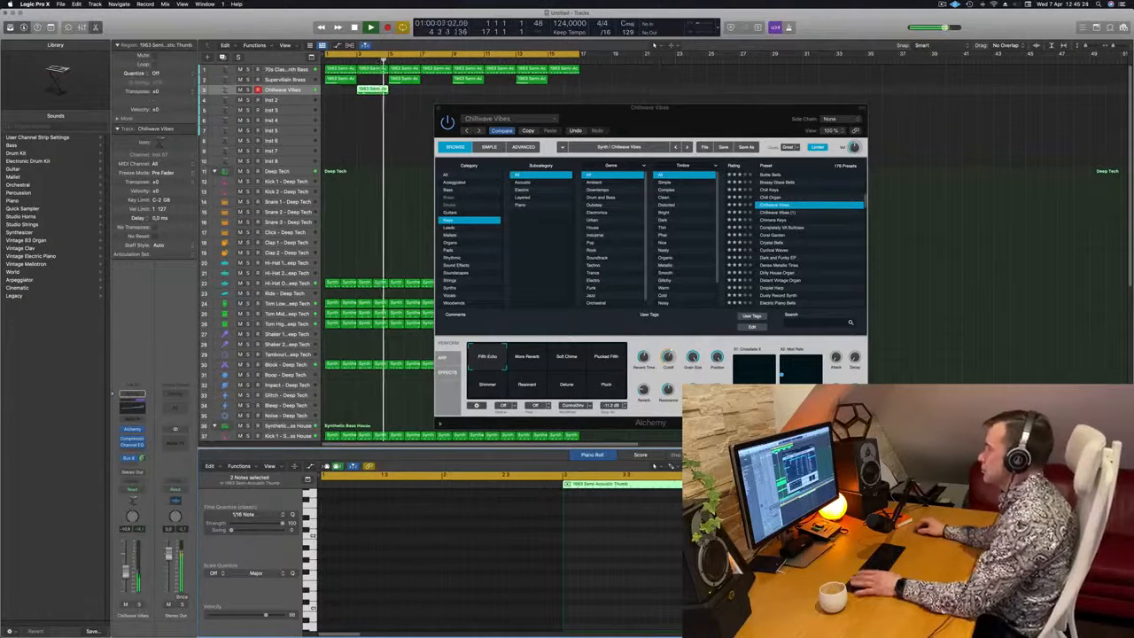
Switch Chillwave Vibes to the Soft Chime variation and copy its region to bars 7, 11 and 15
{"action": "left_click", "coordinate": [568, 358]}
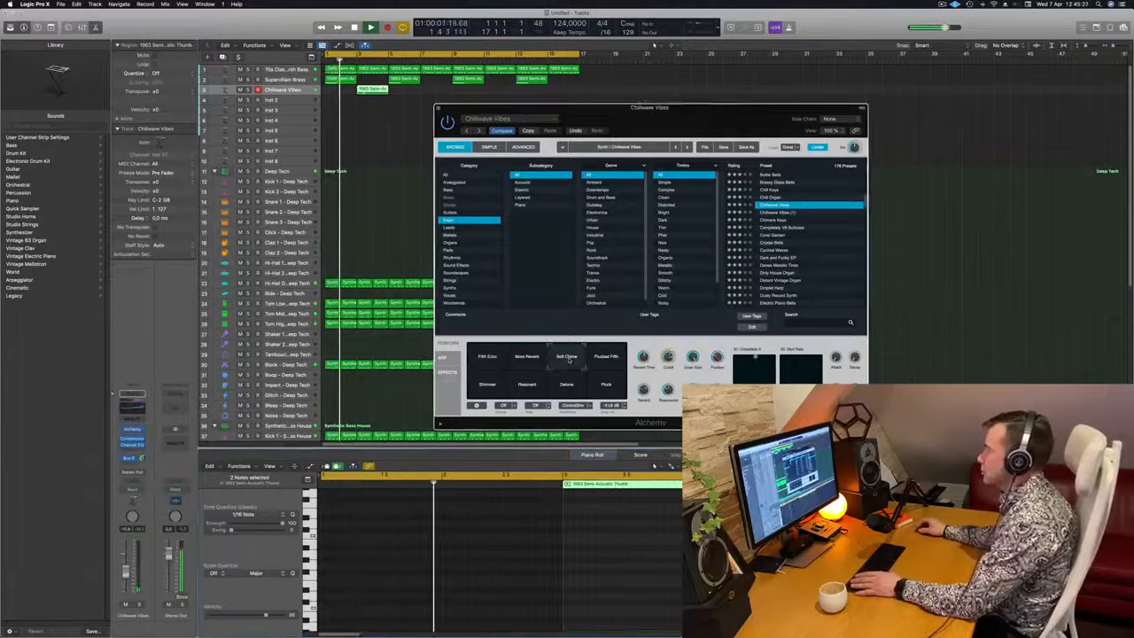
{"action": "left_click_drag", "start_coordinate": [572, 108], "coordinate": [479, 168]}
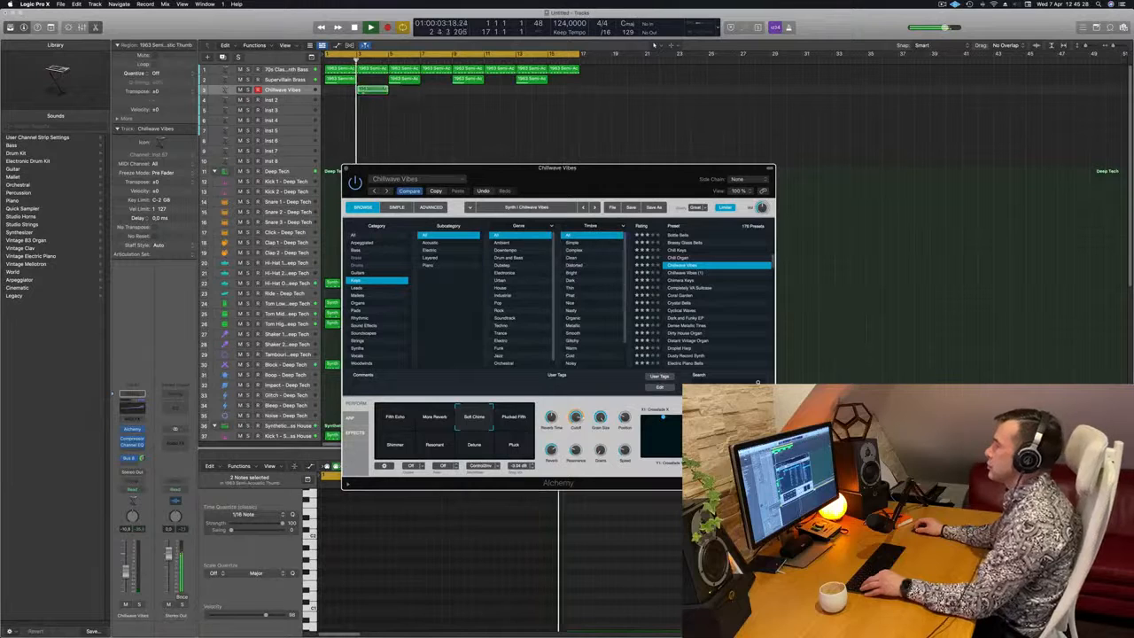
{"action": "left_click_drag", "start_coordinate": [373, 91], "coordinate": [567, 94]}
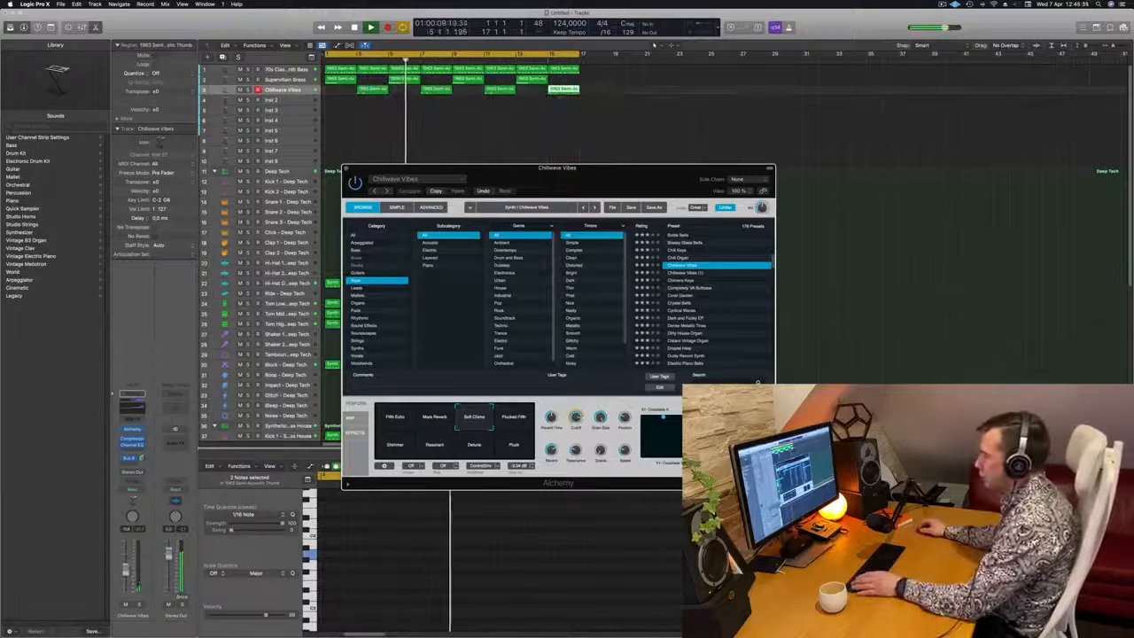
Switch Chillwave Vibes to the Plucked Fifth variation and raise the track's volume
{"action": "left_click", "coordinate": [513, 422]}
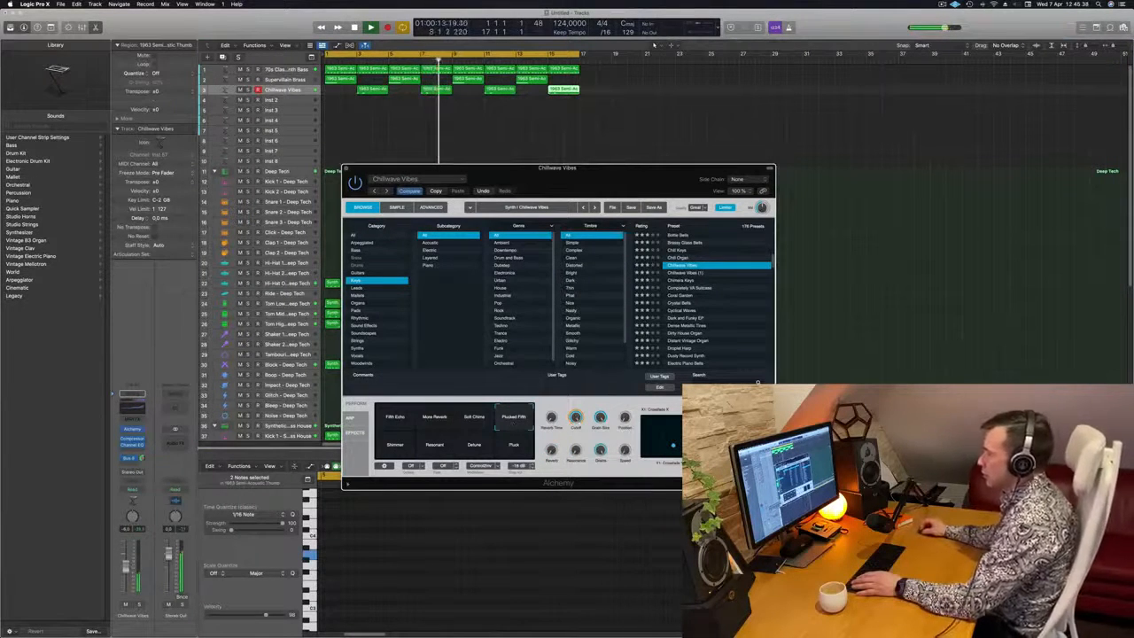
{"action": "left_click", "coordinate": [126, 562]}
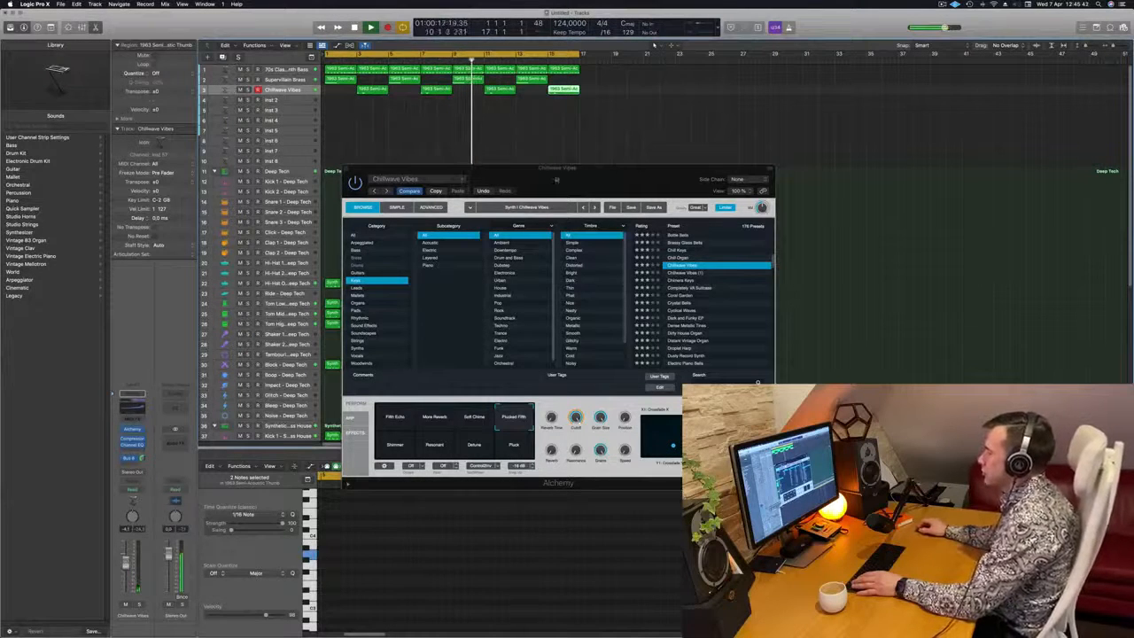
{"action": "left_click_drag", "start_coordinate": [550, 174], "coordinate": [608, 163]}
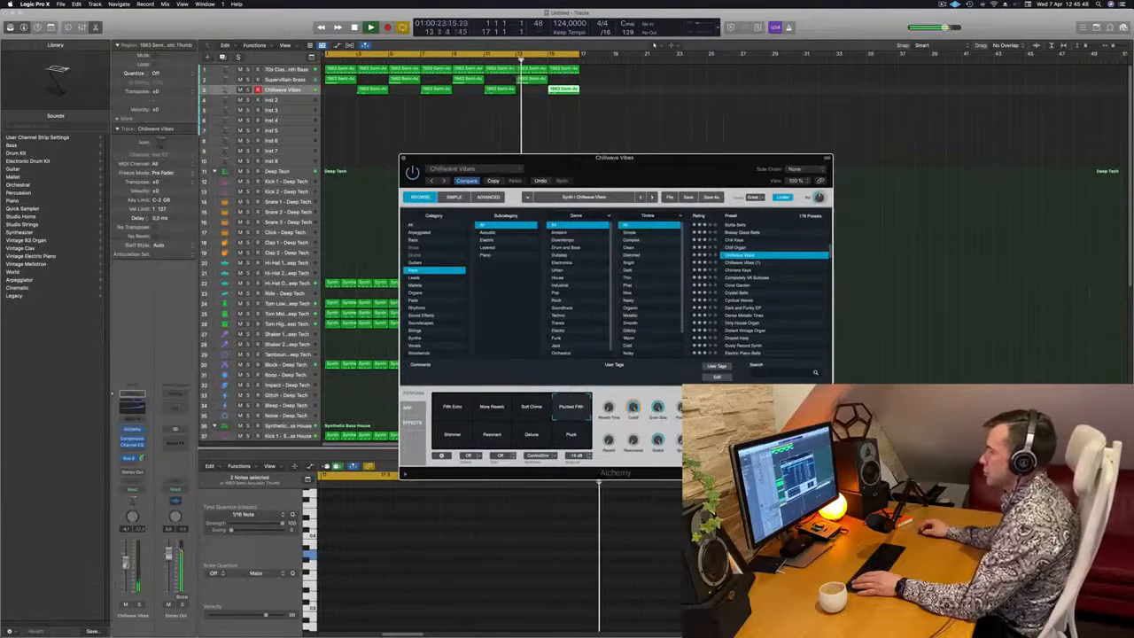
Audition the Shimmer, Resonant, Detune and Pluck variations of Chillwave Vibes during playback
{"action": "left_click", "coordinate": [564, 90]}
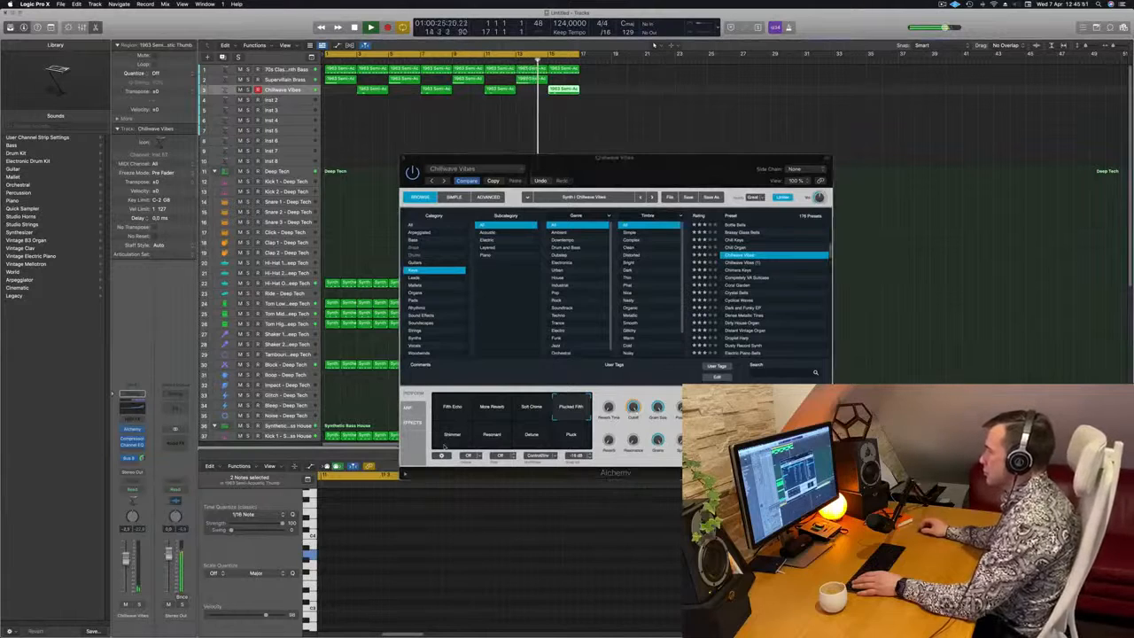
{"action": "left_click", "coordinate": [444, 446]}
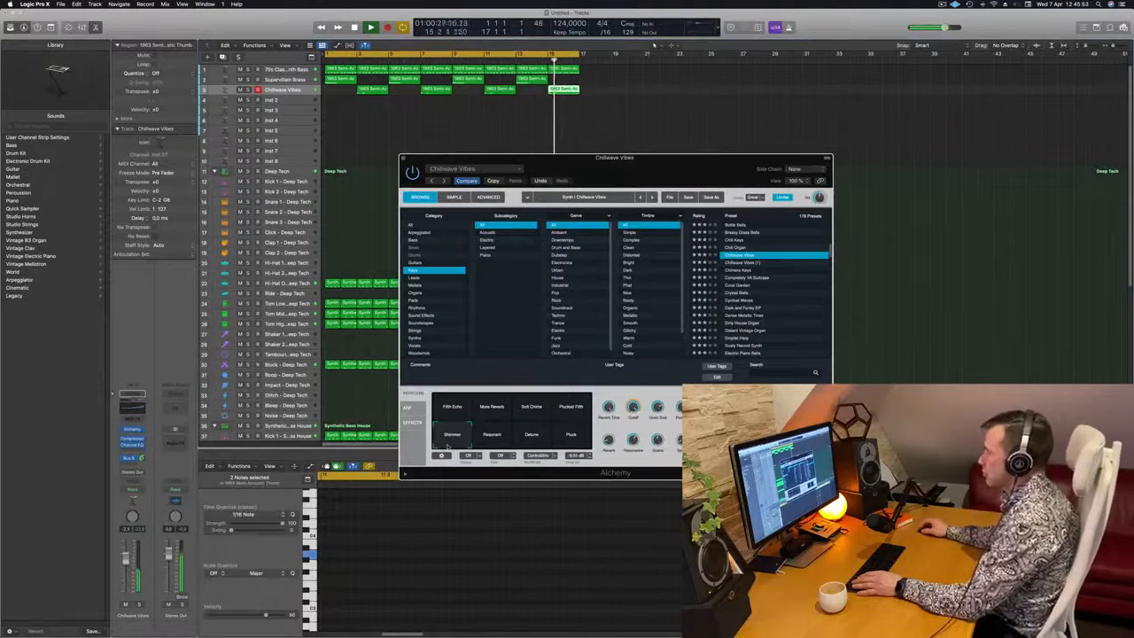
{"action": "left_click", "coordinate": [488, 437]}
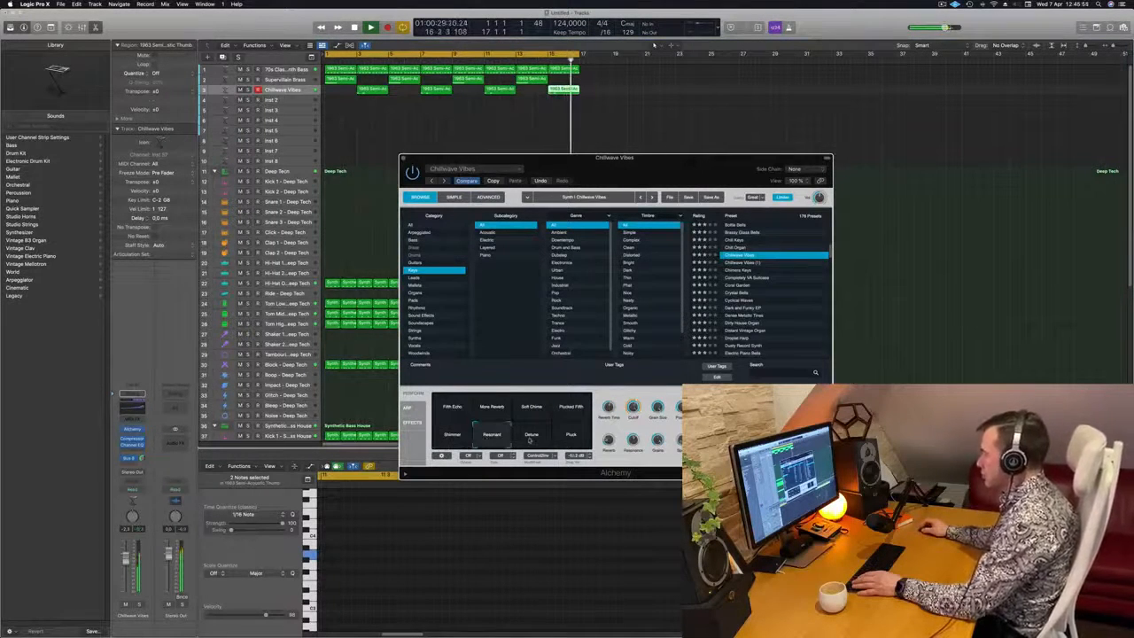
{"action": "left_click", "coordinate": [530, 436]}
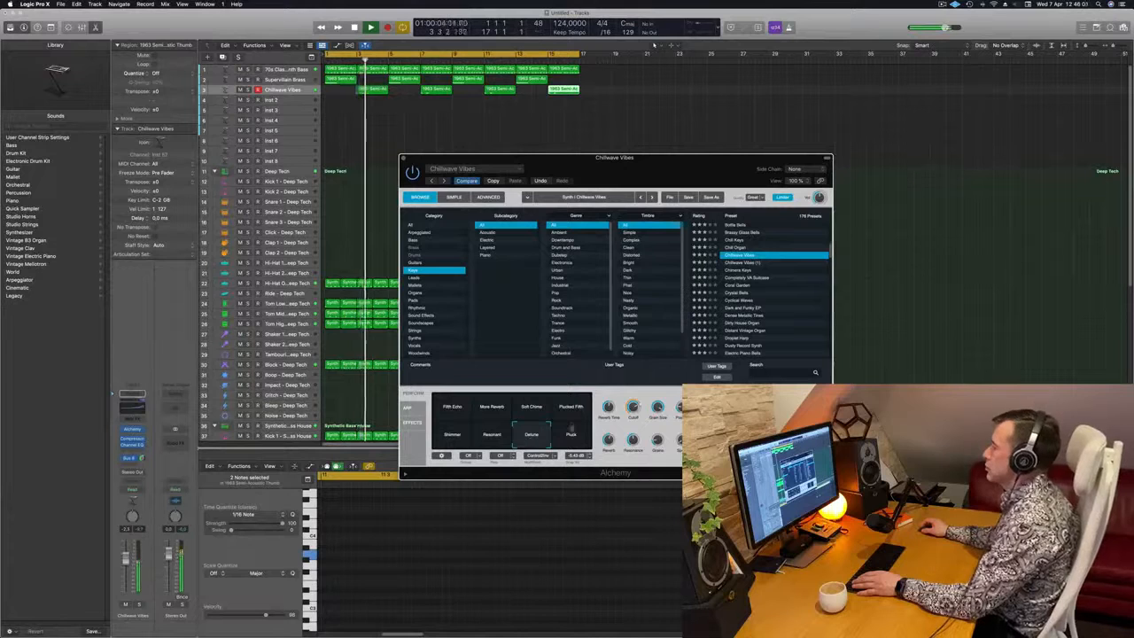
{"action": "left_click", "coordinate": [571, 434]}
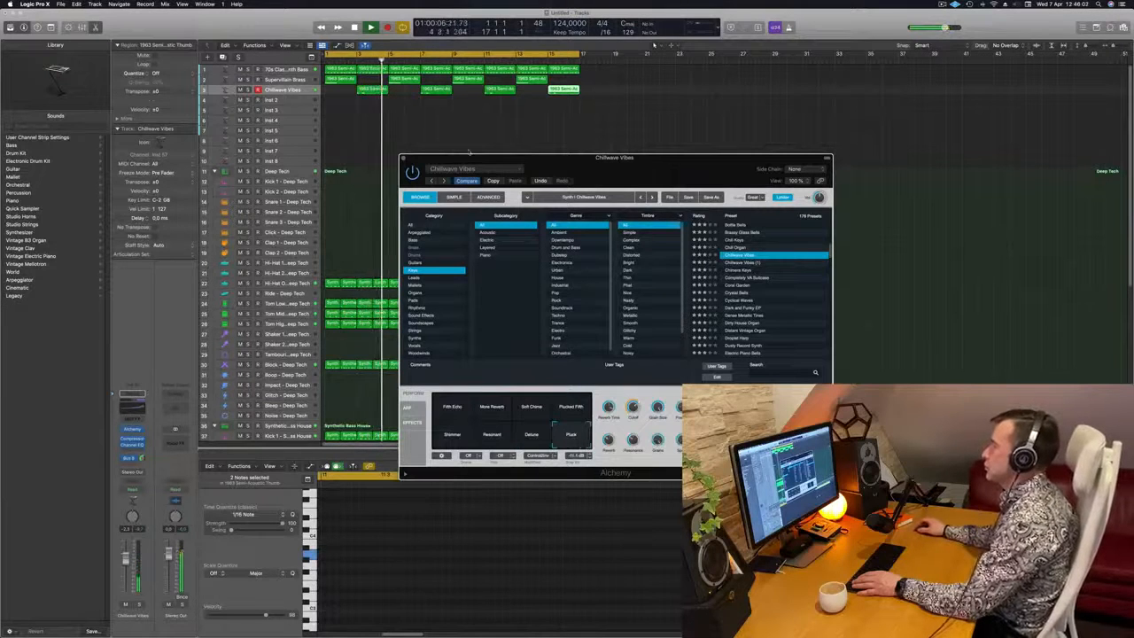
Set Chillwave Vibes back to the Fifth Echo variation and reposition the Alchemy window
{"action": "left_click_drag", "start_coordinate": [678, 163], "coordinate": [665, 156]}
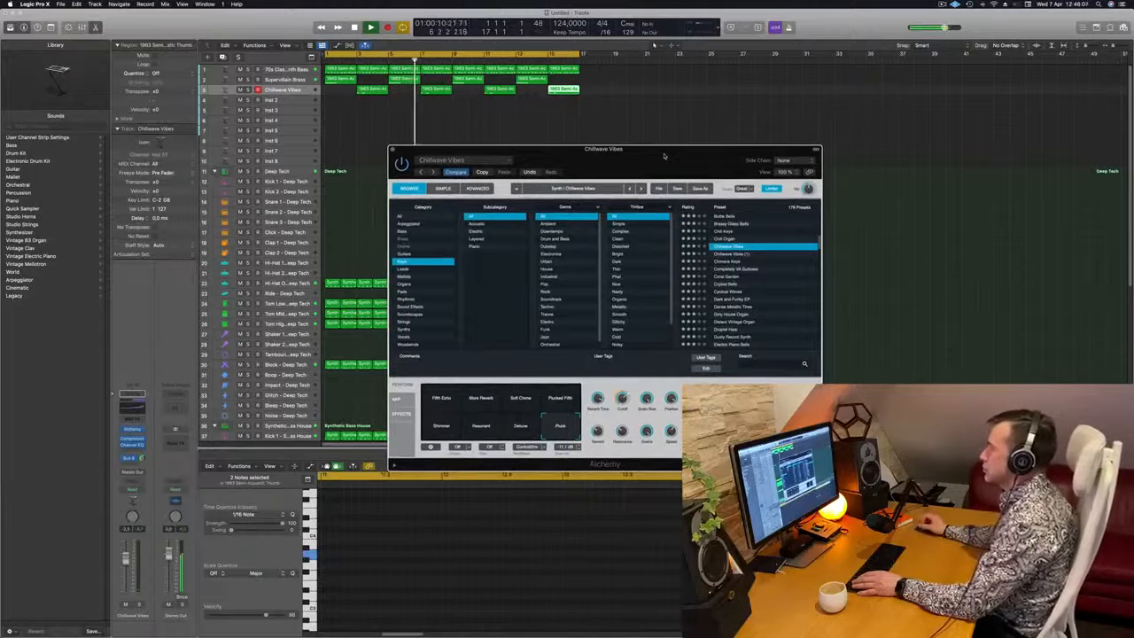
{"action": "mouse_move", "coordinate": [669, 156]}
{"action": "left_mouse_down"}
{"action": "mouse_move", "coordinate": [648, 145]}
{"action": "mouse_move", "coordinate": [736, 104]}
{"action": "mouse_move", "coordinate": [672, 136]}
{"action": "left_mouse_up"}
{"action": "left_click", "coordinate": [507, 350]}
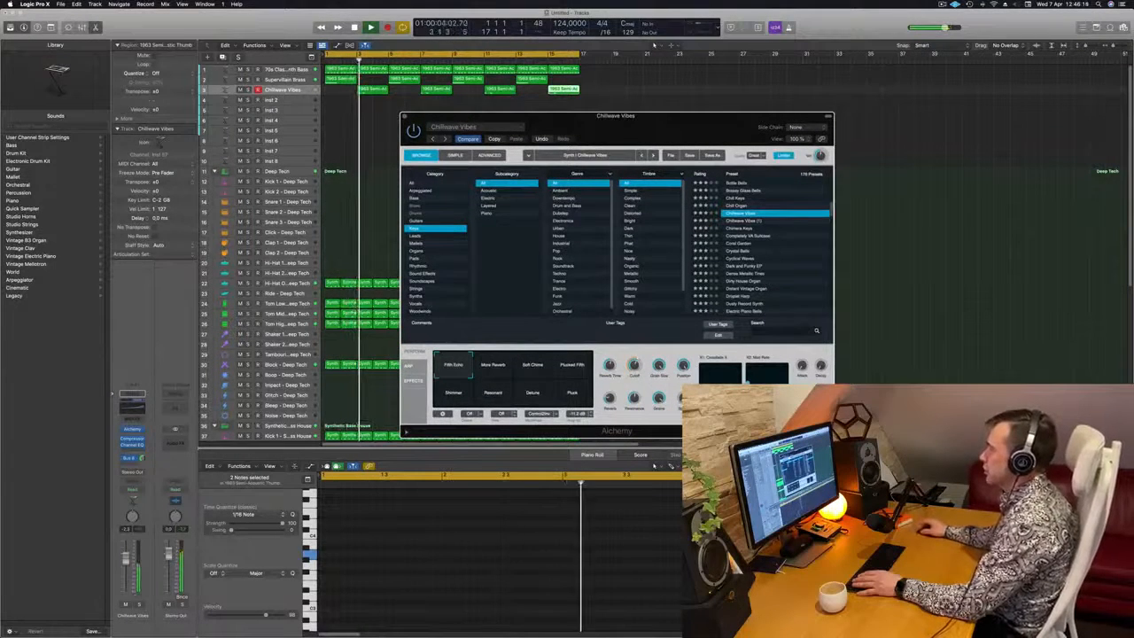
Lower the Chillwave Vibes track's volume and bring up the aux channel strip that its send feeds
{"action": "left_click_drag", "start_coordinate": [126, 558], "coordinate": [126, 568]}
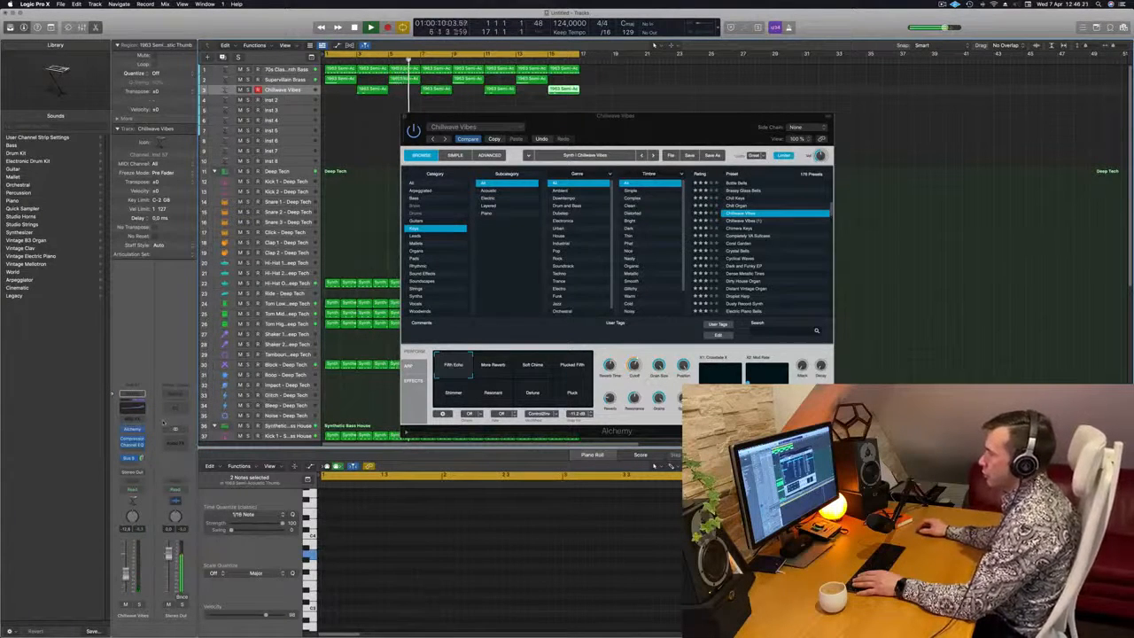
{"action": "left_click", "coordinate": [129, 457]}
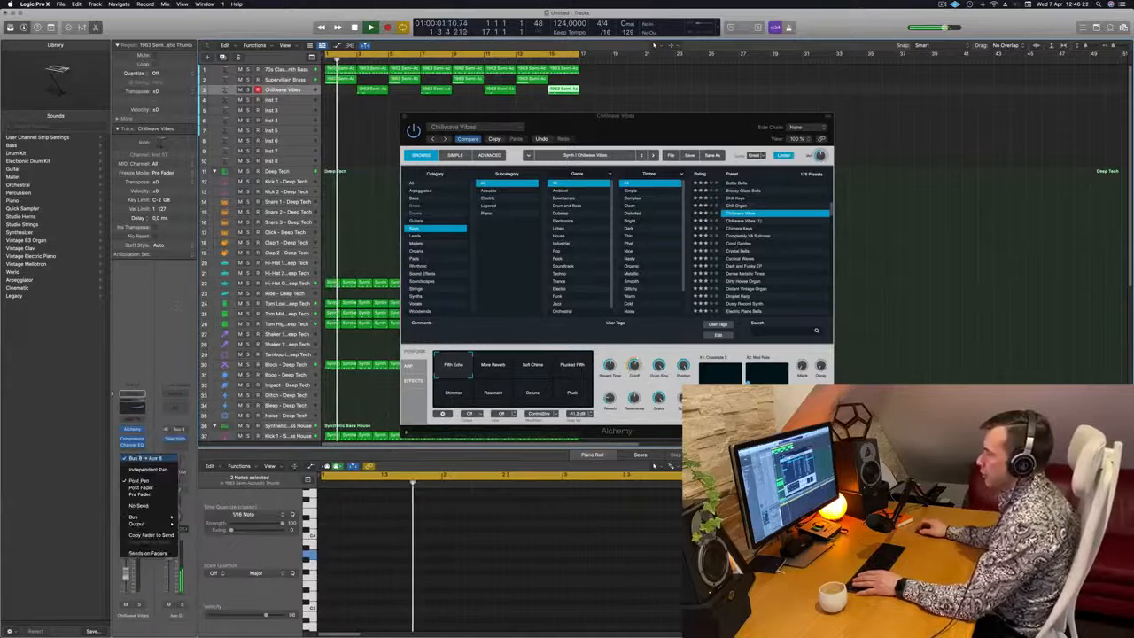
{"action": "left_click", "coordinate": [132, 458]}
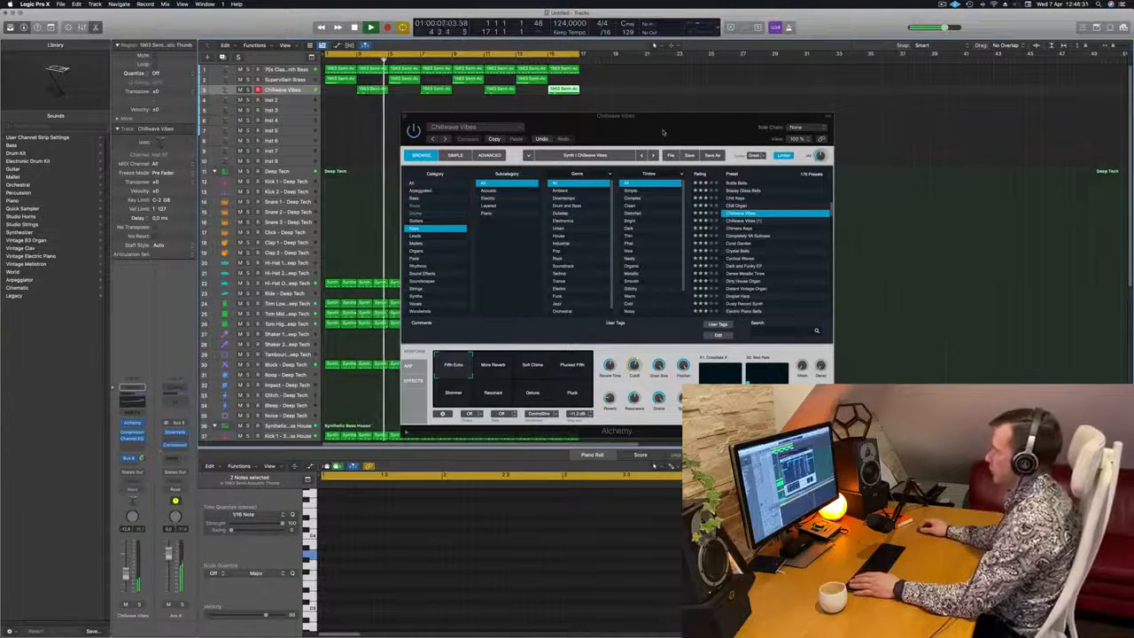
{"action": "left_click_drag", "start_coordinate": [663, 133], "coordinate": [595, 159]}
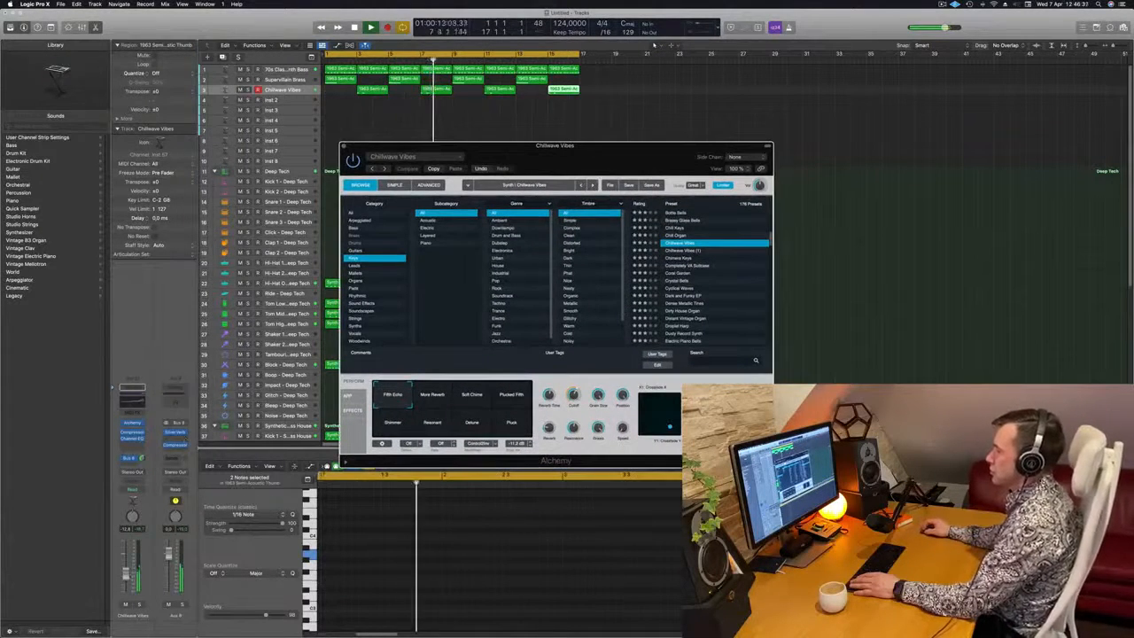
Delete the second note from the Chillwave Vibes region at bar 3 and restart playback
{"action": "left_click", "coordinate": [295, 88]}
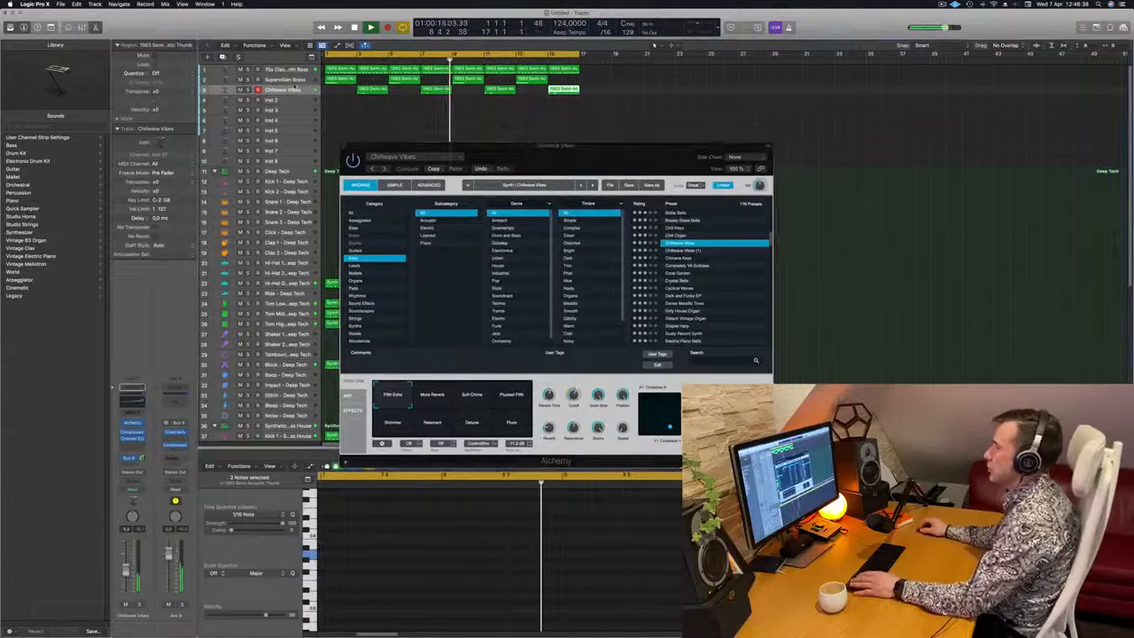
{"action": "left_click", "coordinate": [373, 90]}
{"action": "left_click_drag", "start_coordinate": [352, 518], "coordinate": [386, 567]}
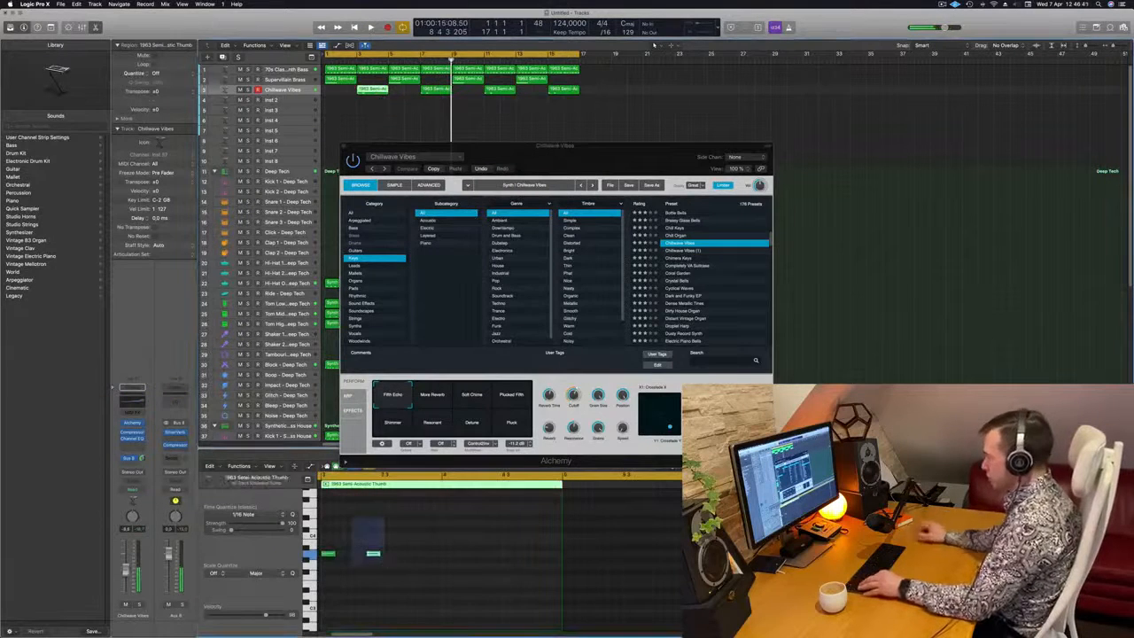
{"action": "key", "text": "space"}
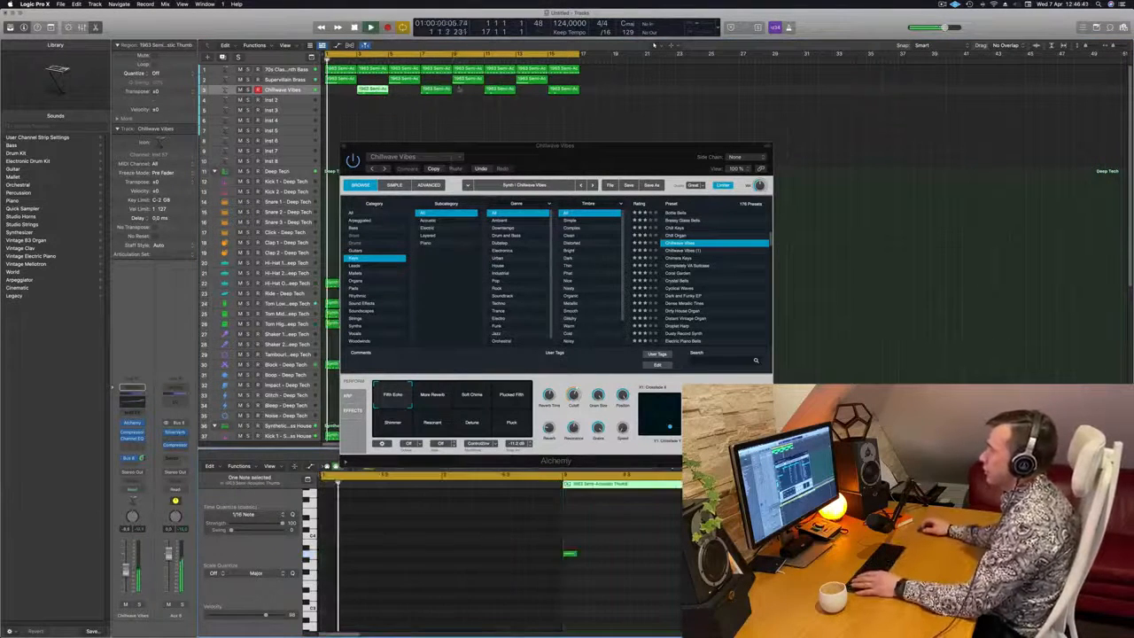
Delete the second note from the Chillwave Vibes regions at bars 7, 11 and 15, and close the Alchemy window
{"action": "left_click", "coordinate": [436, 90]}
{"action": "left_click", "coordinate": [1063, 554]}
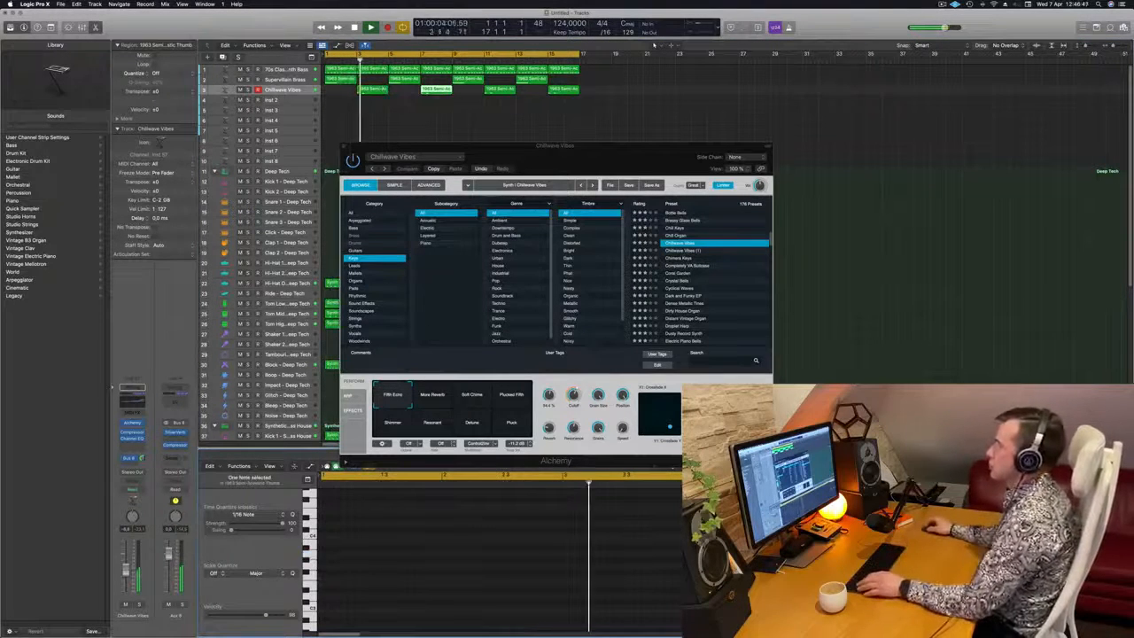
{"action": "left_click", "coordinate": [499, 88]}
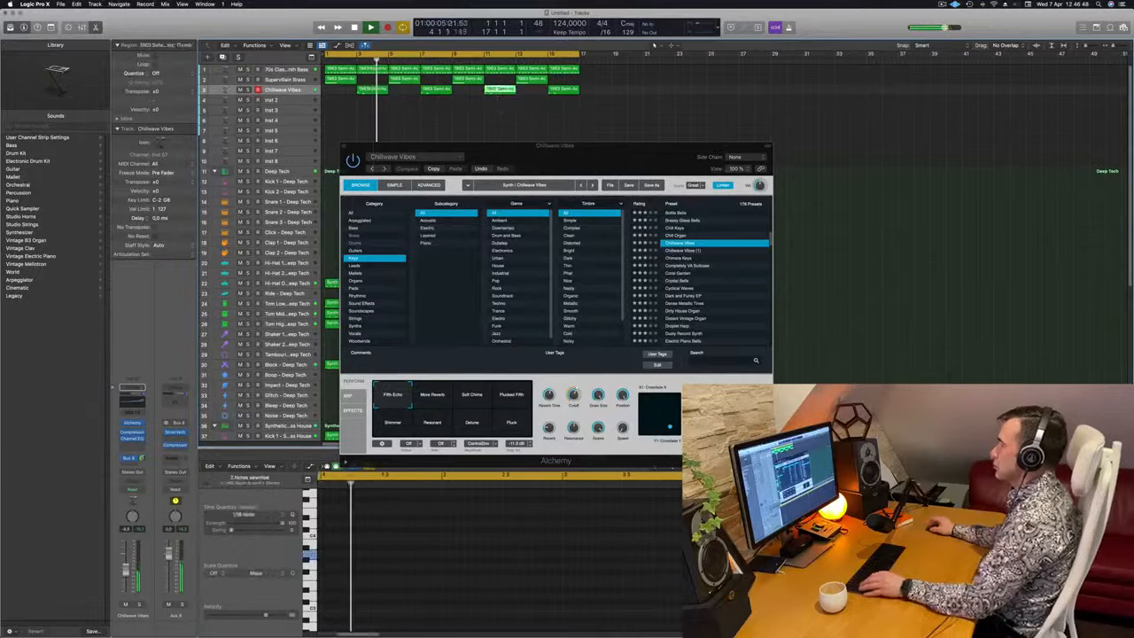
{"action": "left_click", "coordinate": [887, 550]}
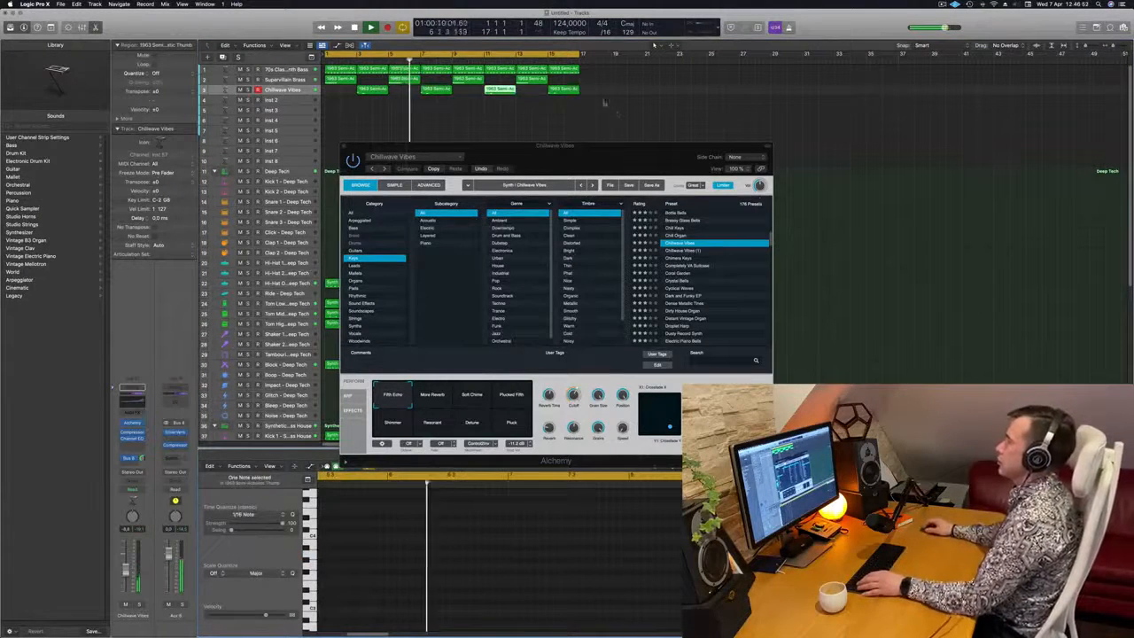
{"action": "left_click", "coordinate": [557, 88]}
{"action": "left_click_drag", "start_coordinate": [404, 534], "coordinate": [363, 573]}
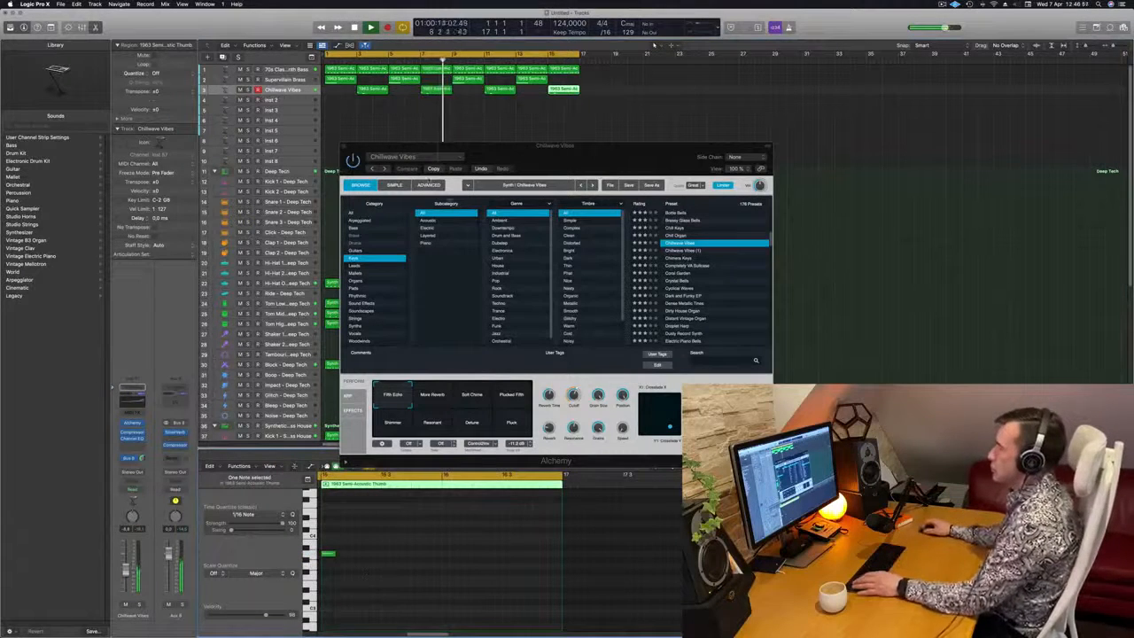
{"action": "left_click_drag", "start_coordinate": [646, 164], "coordinate": [596, 185]}
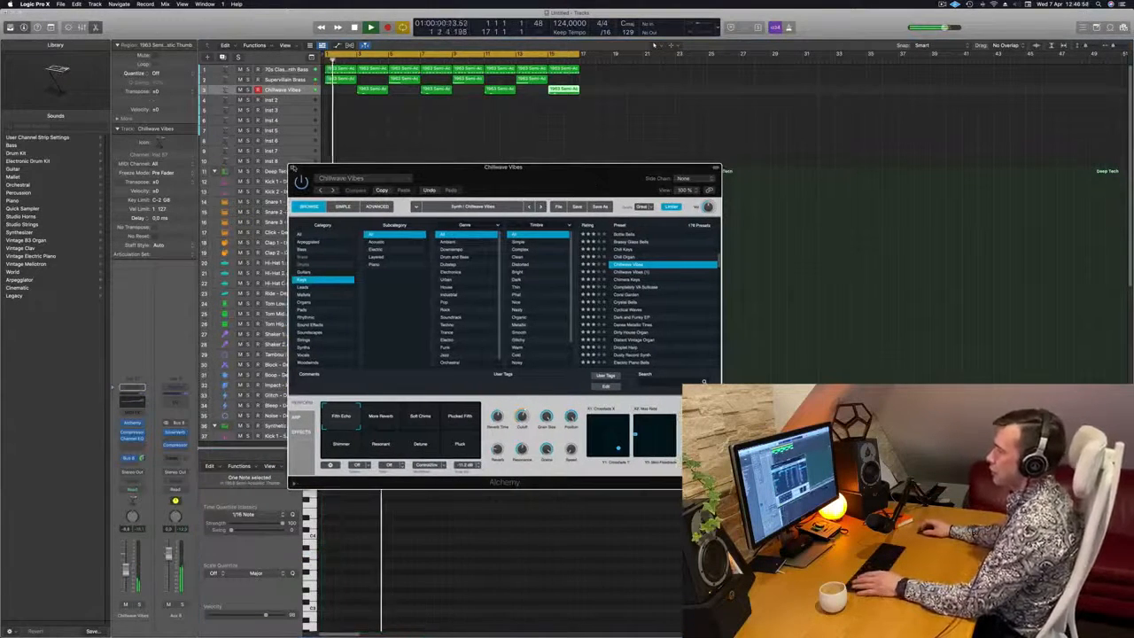
{"action": "left_click", "coordinate": [293, 168]}
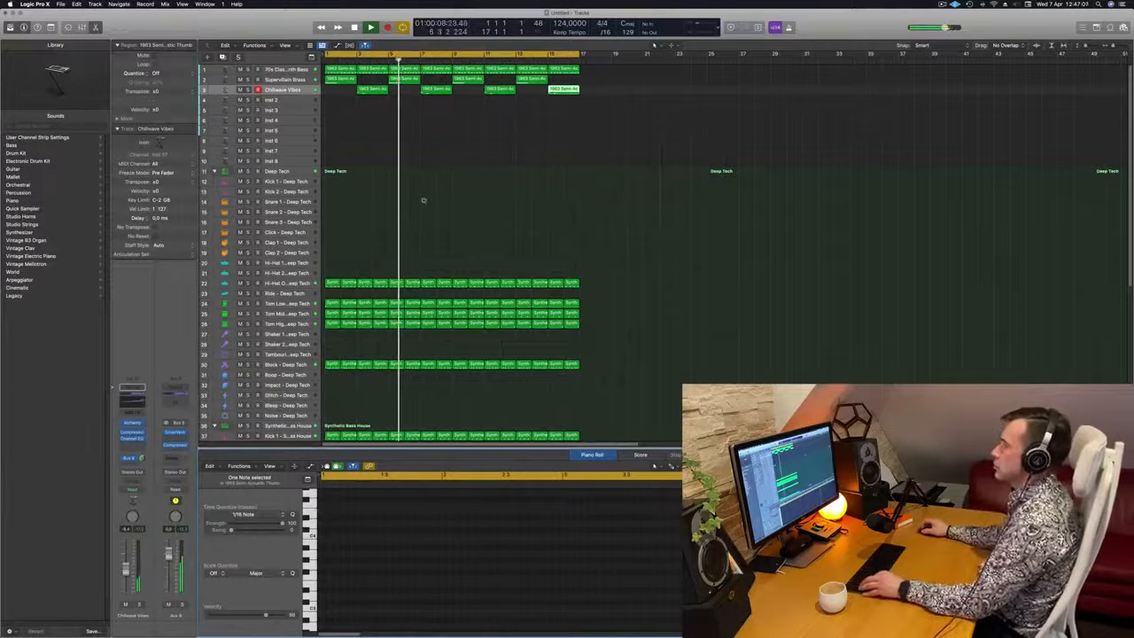
Play the loop from the start and listen to how the Supervillain Brass and Chillwave Vibes parts answer each other
{"action": "scroll", "coordinate": [422, 196], "scroll_direction": "up", "scroll_amount": 1}
{"action": "scroll", "coordinate": [410, 158], "scroll_direction": "down", "scroll_amount": 3}
{"action": "left_click", "coordinate": [405, 145]}
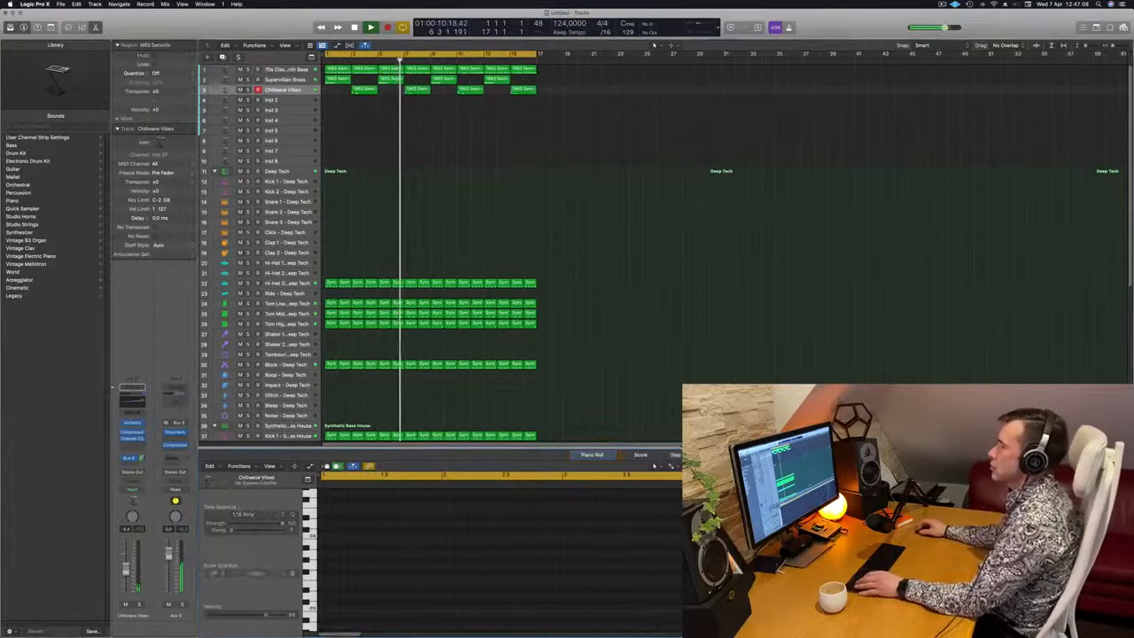
{"action": "left_click", "coordinate": [284, 80]}
{"action": "key", "text": "Return"}
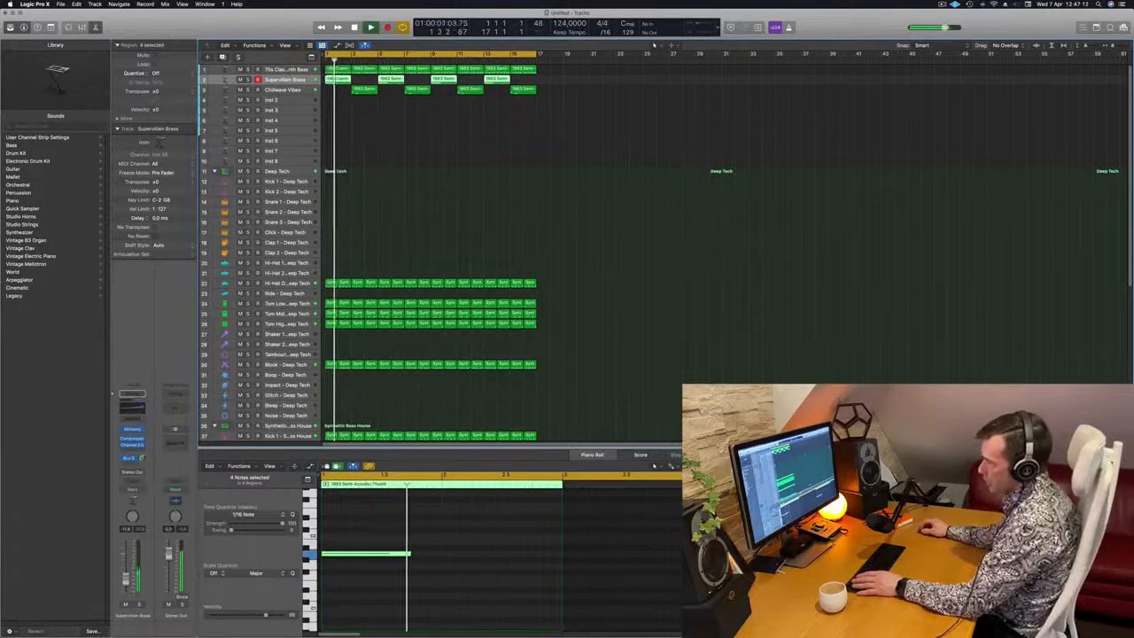
{"action": "key", "text": "Return"}
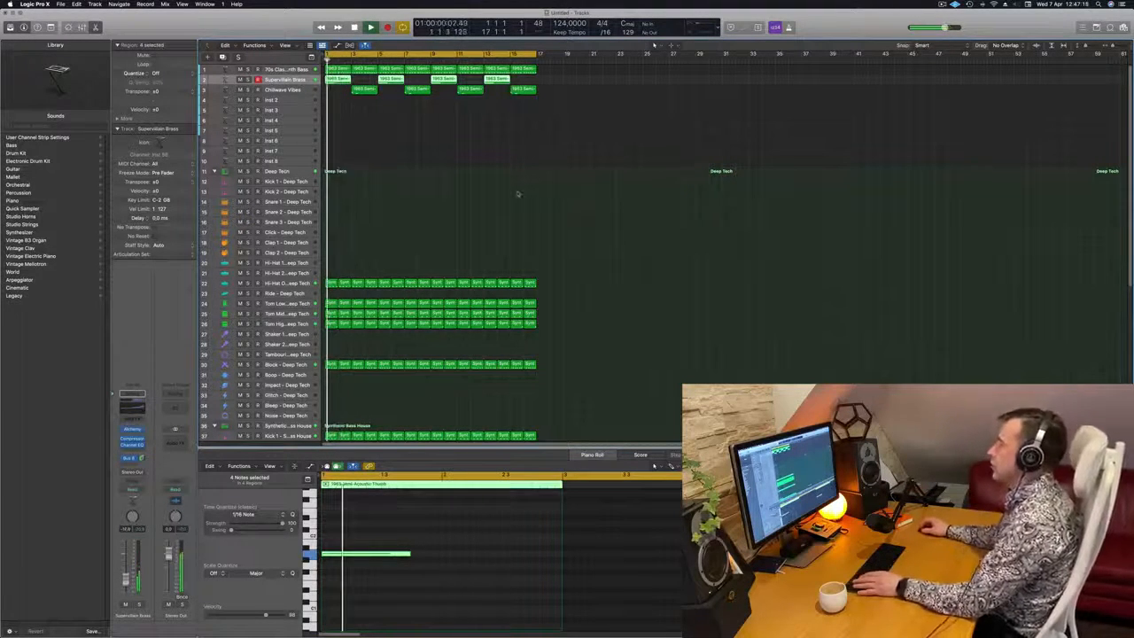
{"action": "left_click", "coordinate": [470, 200]}
{"action": "scroll", "coordinate": [470, 200], "scroll_direction": "down", "scroll_amount": 1}
{"action": "scroll", "coordinate": [476, 199], "scroll_direction": "up", "scroll_amount": 2}
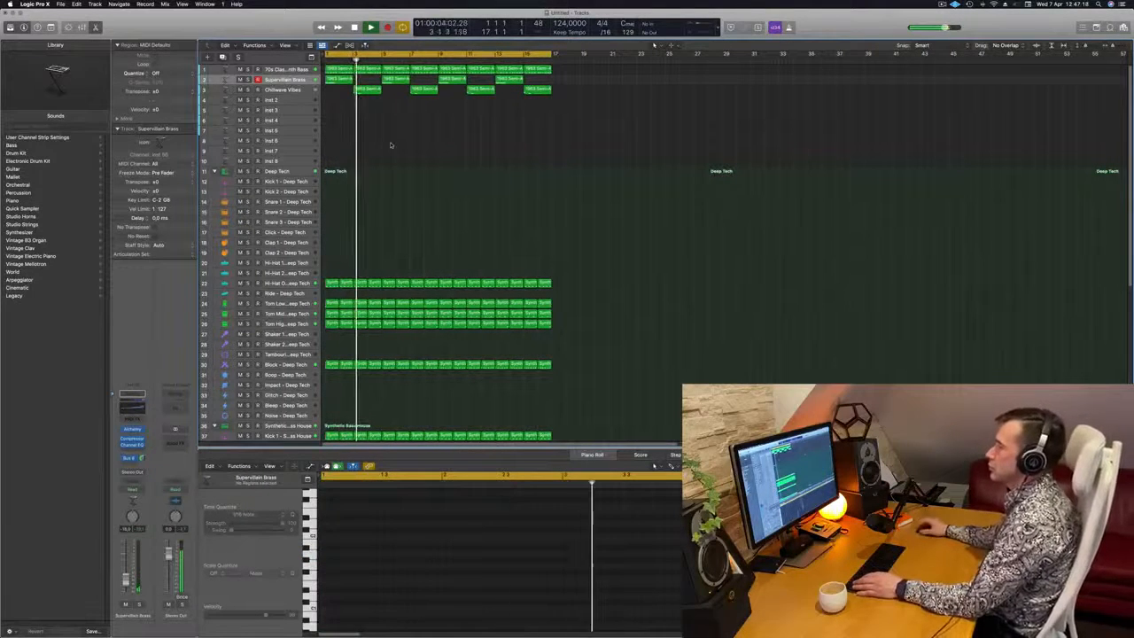
{"action": "left_click", "coordinate": [280, 90]}
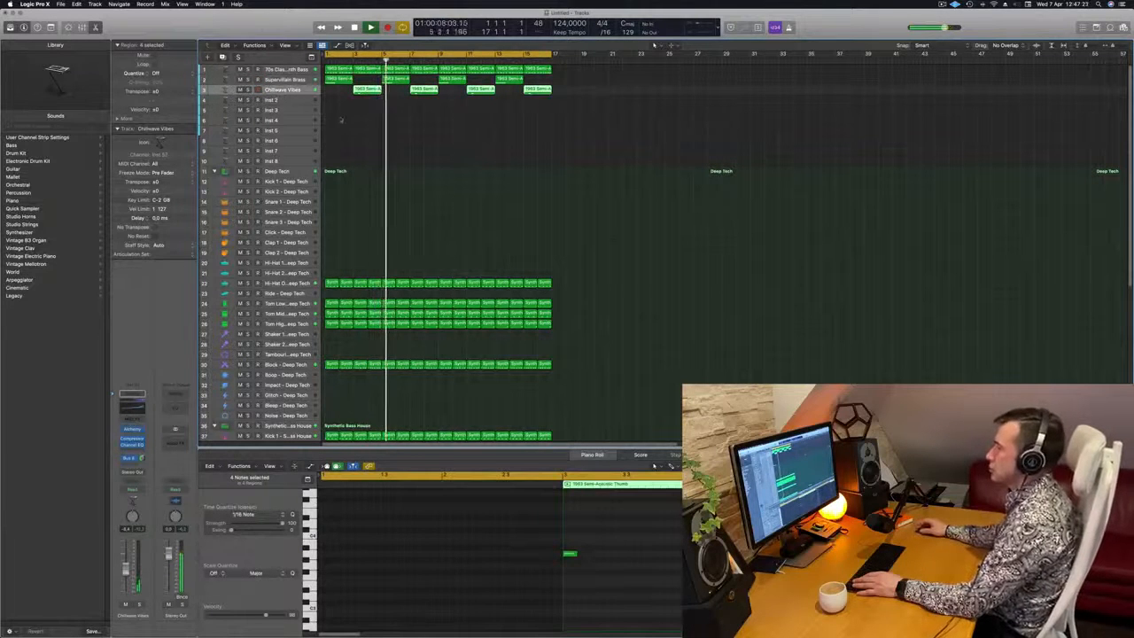
{"action": "left_click", "coordinate": [345, 113]}
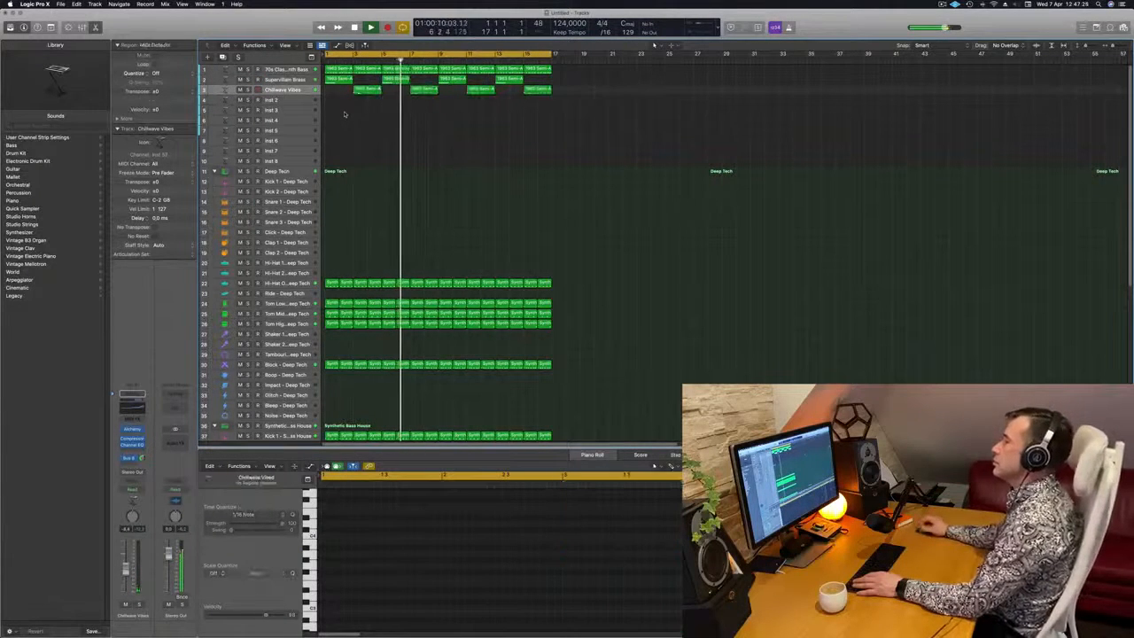
Copy the first closed hi-hat region of the Synthetic Bass House kit to bar 1 of the tom track 53 and play it
{"action": "scroll", "coordinate": [363, 133], "scroll_direction": "down", "scroll_amount": 3}
{"action": "scroll", "coordinate": [368, 139], "scroll_direction": "down", "scroll_amount": 8}
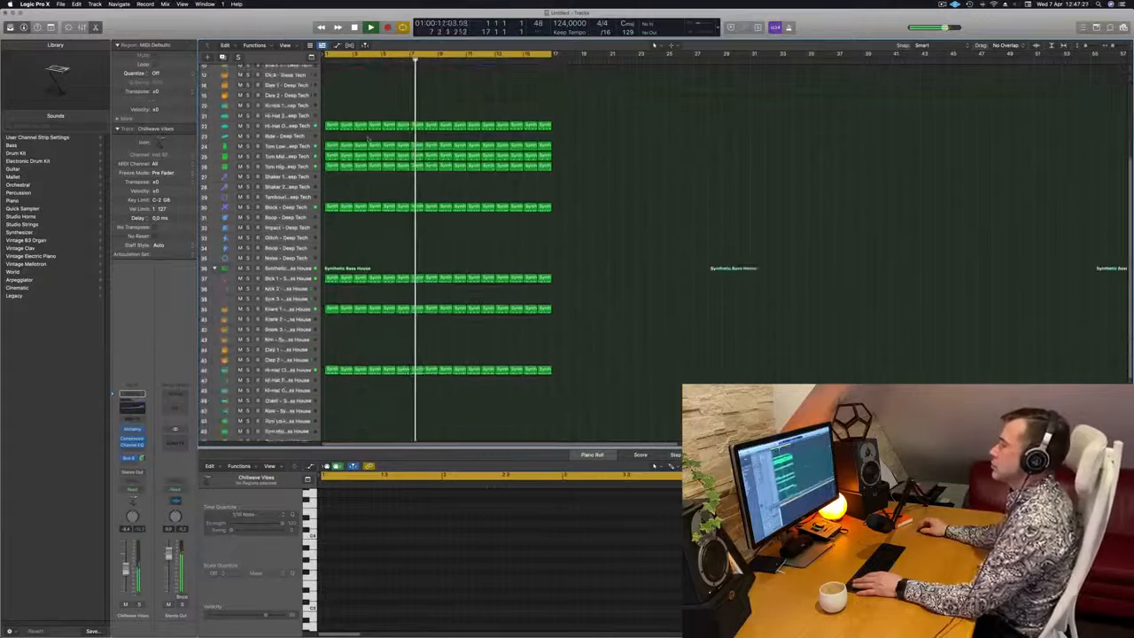
{"action": "key", "text": "space"}
{"action": "key", "text": "space"}
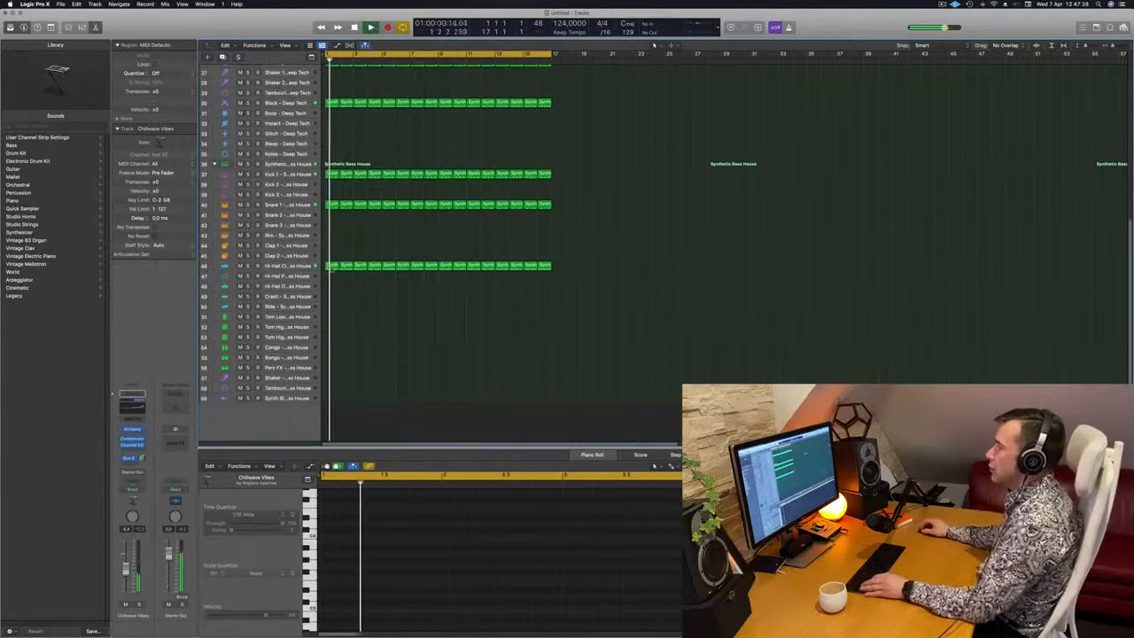
{"action": "left_click", "coordinate": [332, 266]}
{"action": "left_click_drag", "start_coordinate": [332, 266], "coordinate": [332, 338]}
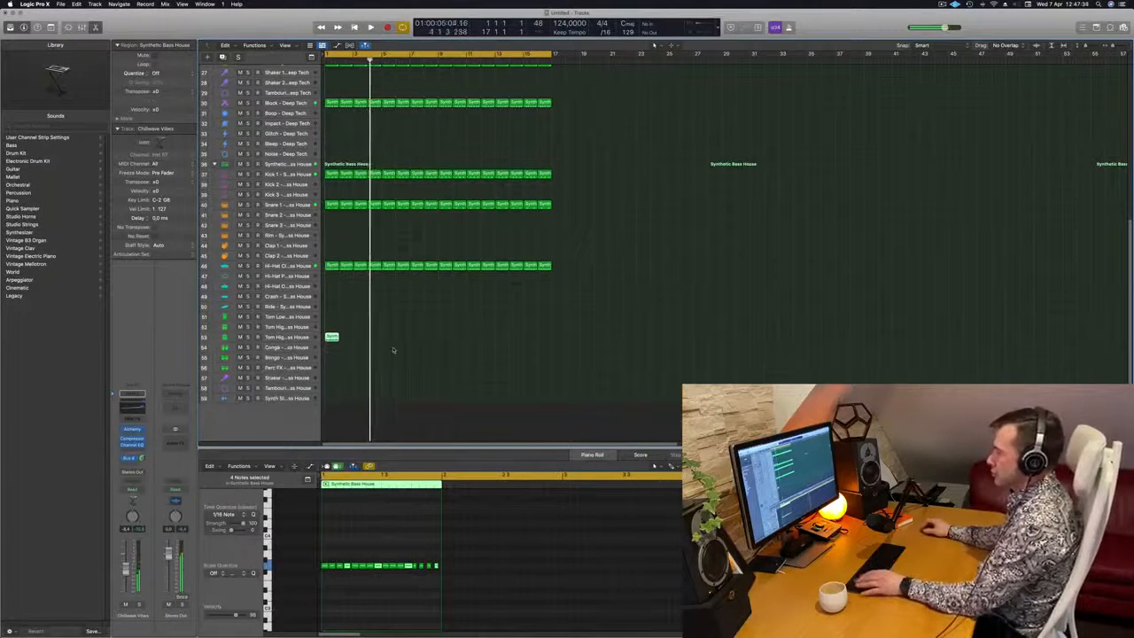
{"action": "key", "text": "space"}
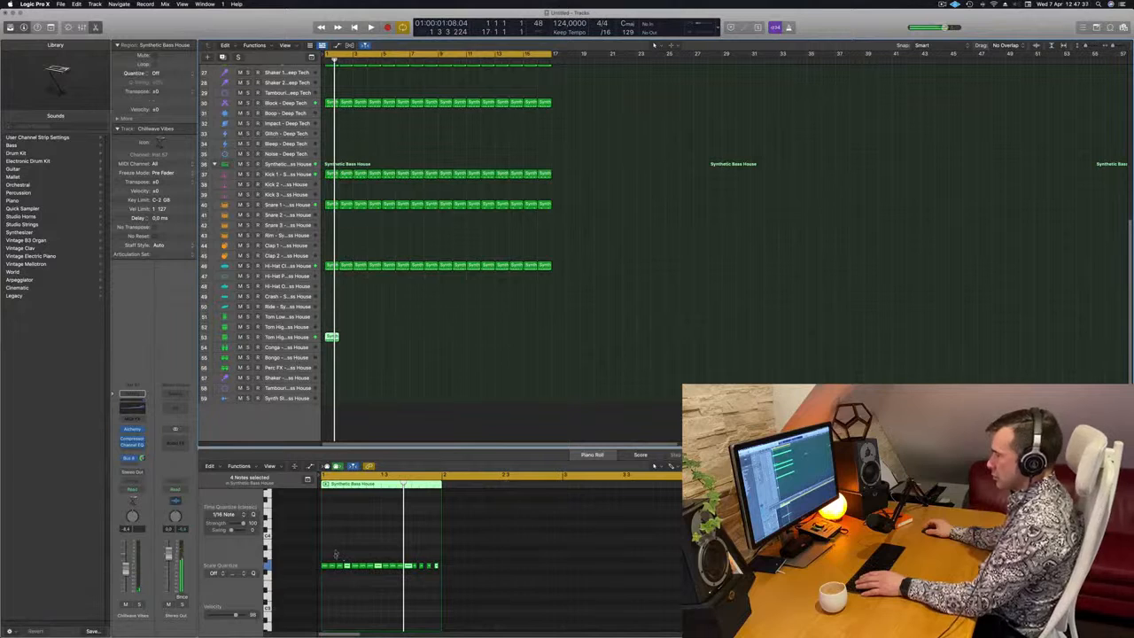
Transpose all sixteen notes of the copied tom region to a lower pitch and audition the pattern
{"action": "scroll", "coordinate": [335, 555], "scroll_direction": "down", "scroll_amount": 3}
{"action": "left_click", "coordinate": [338, 558]}
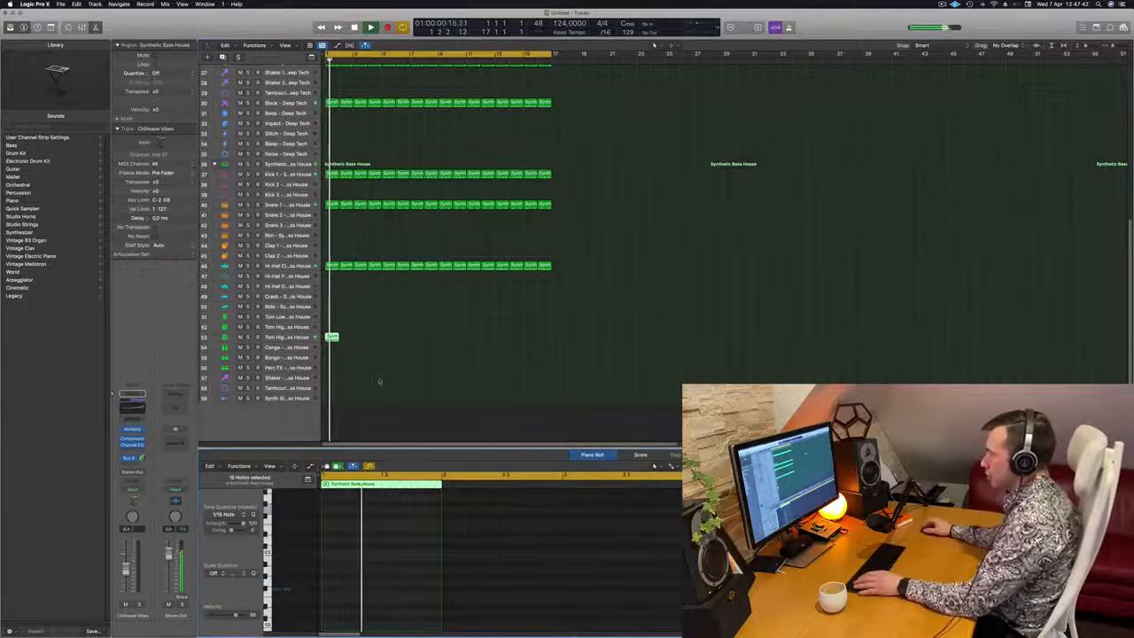
{"action": "scroll", "coordinate": [362, 535], "scroll_direction": "down", "scroll_amount": 5}
{"action": "scroll", "coordinate": [370, 579], "scroll_direction": "right", "scroll_amount": 3}
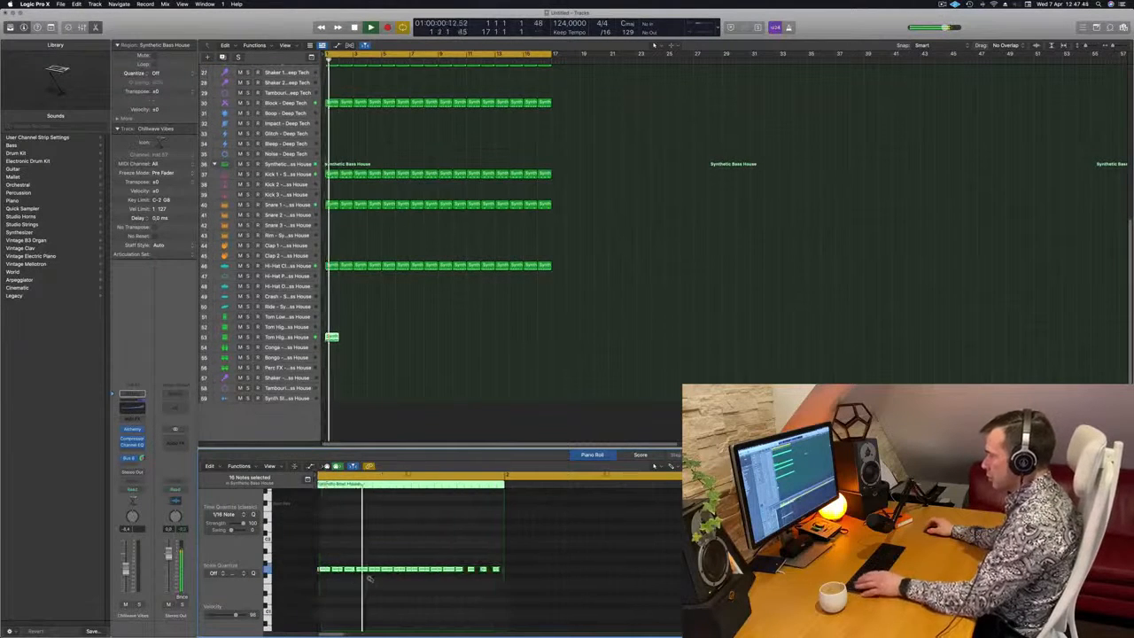
{"action": "key", "text": "space"}
{"action": "key", "text": "space"}
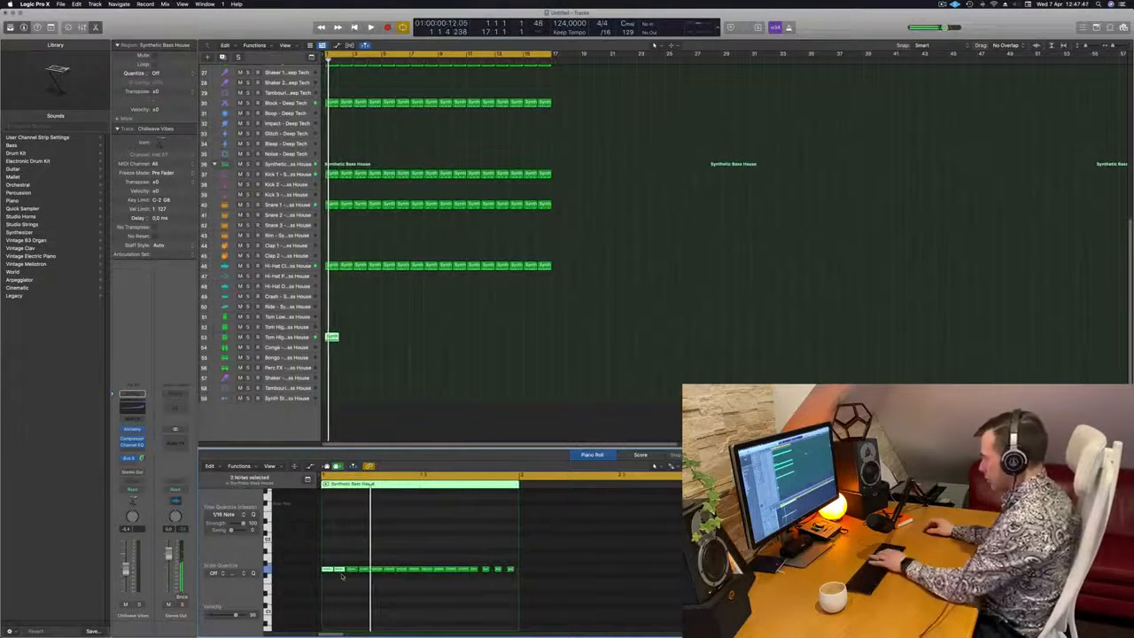
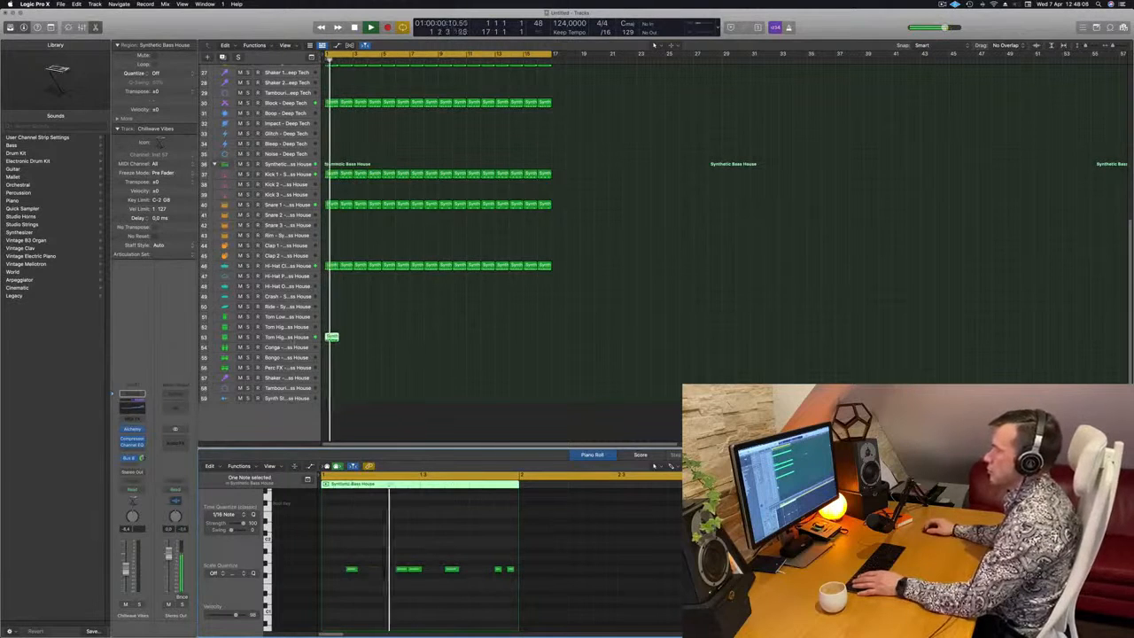
Move the bar 1 region from the high tom track 53 down to the Conga track 54 and play it from the start
{"action": "left_click", "coordinate": [287, 338]}
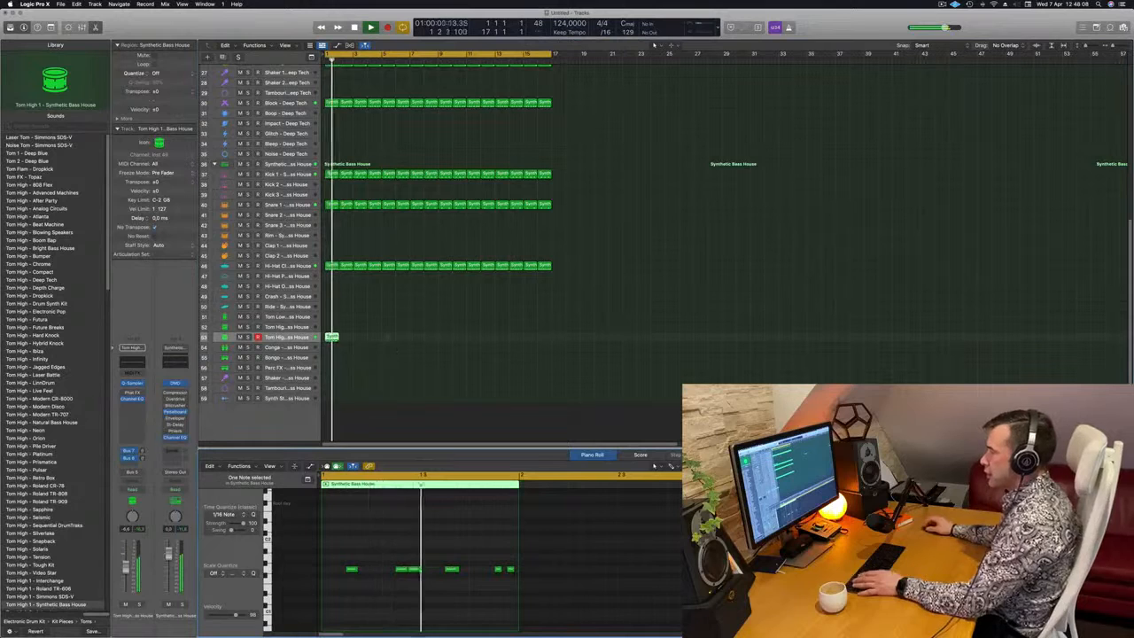
{"action": "left_click_drag", "start_coordinate": [333, 337], "coordinate": [335, 348]}
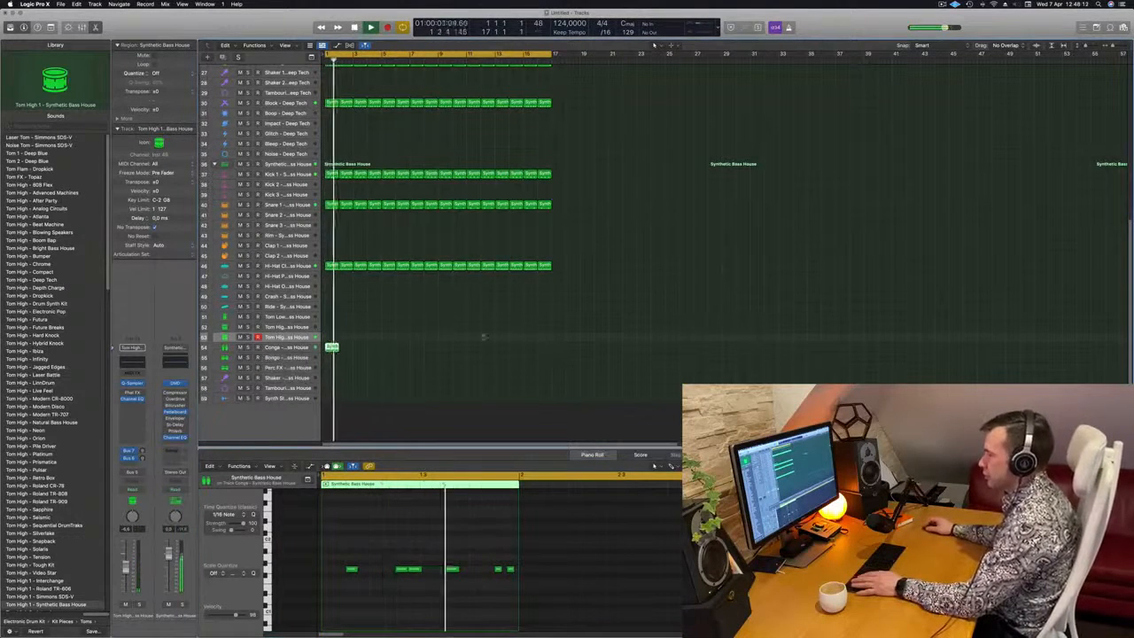
{"action": "left_click", "coordinate": [302, 349]}
{"action": "key", "text": "Return"}
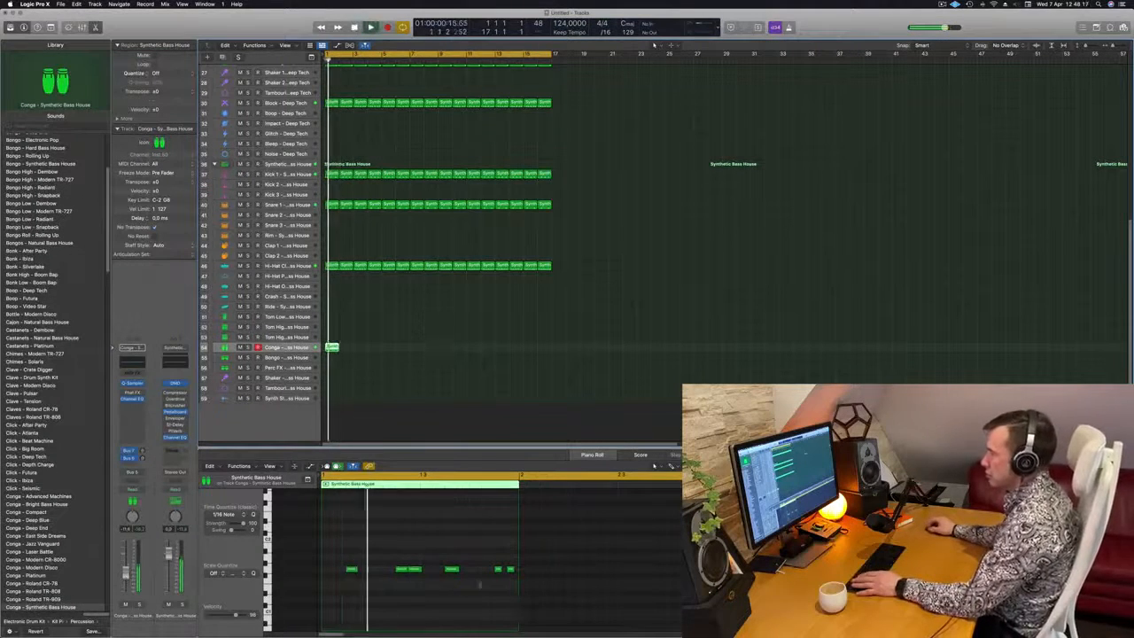
Delete the final note from the conga region and copy the region to fill all sixteen bars of the Conga track
{"action": "left_click_drag", "start_coordinate": [510, 559], "coordinate": [518, 585]}
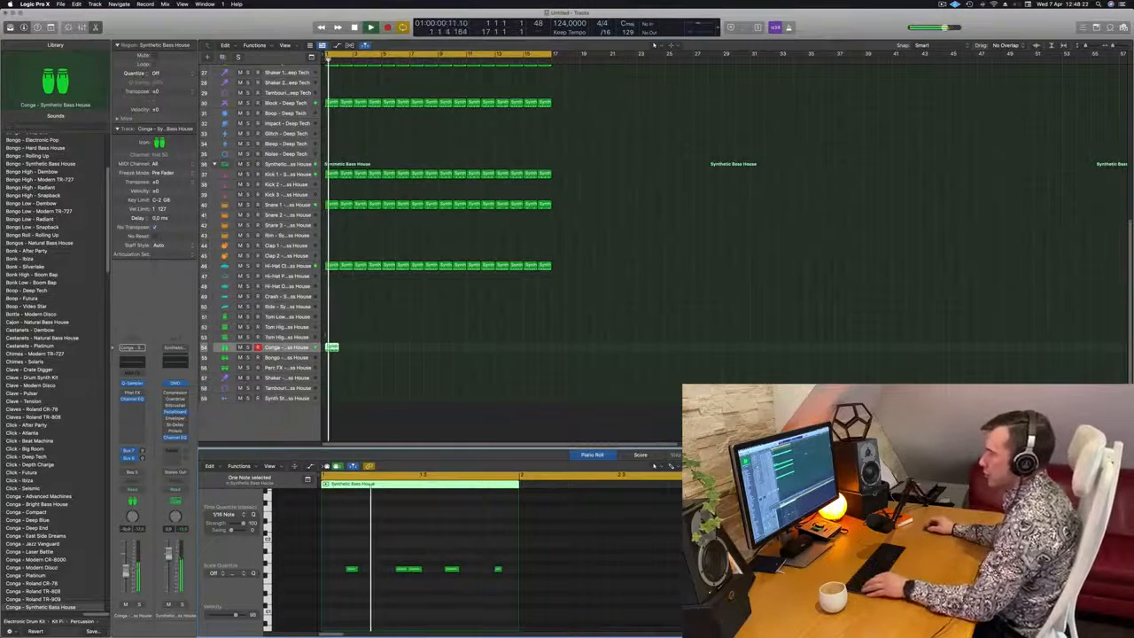
{"action": "left_click_drag", "start_coordinate": [331, 348], "coordinate": [447, 356]}
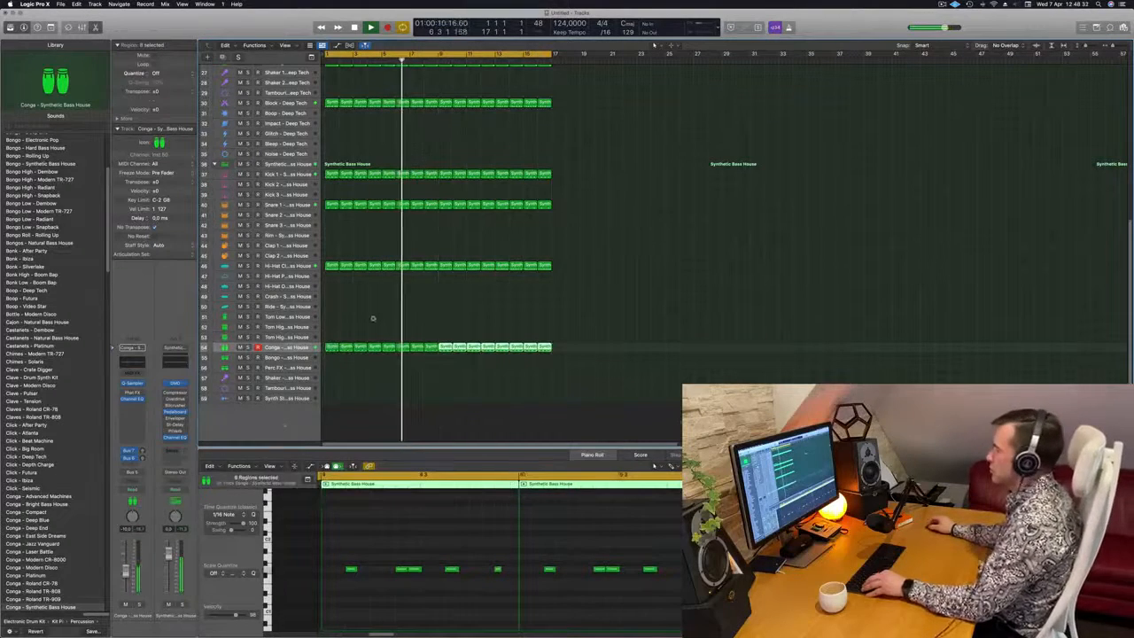
{"action": "left_click", "coordinate": [332, 366]}
Audition the Conga track soloed, and compare the full loop from the start with and without it
{"action": "left_click", "coordinate": [280, 348]}
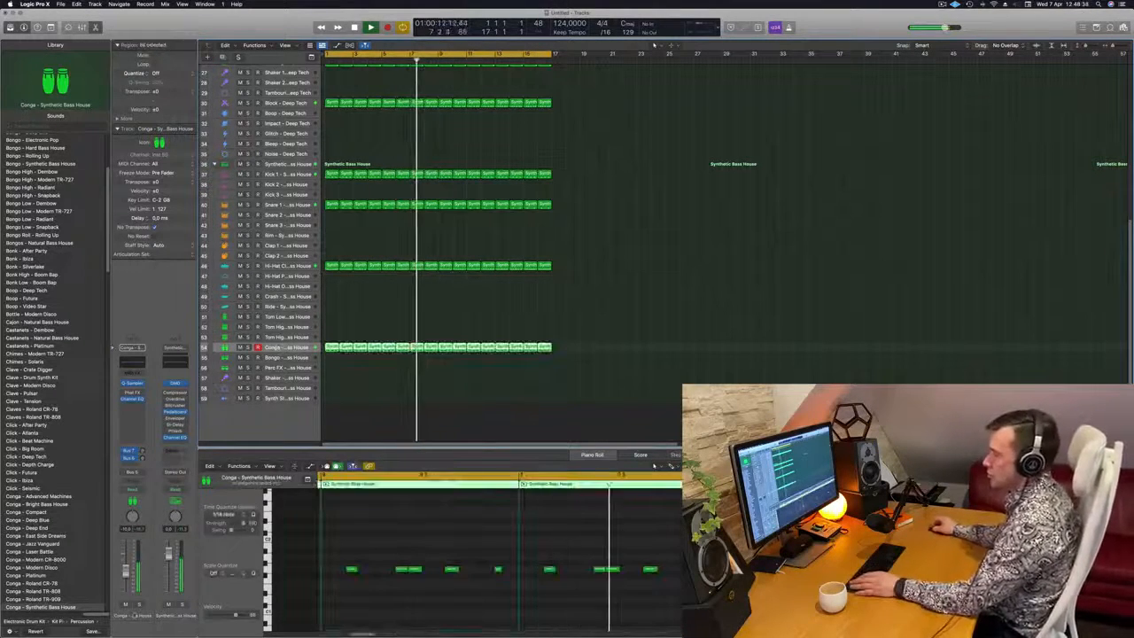
{"action": "key", "text": "s"}
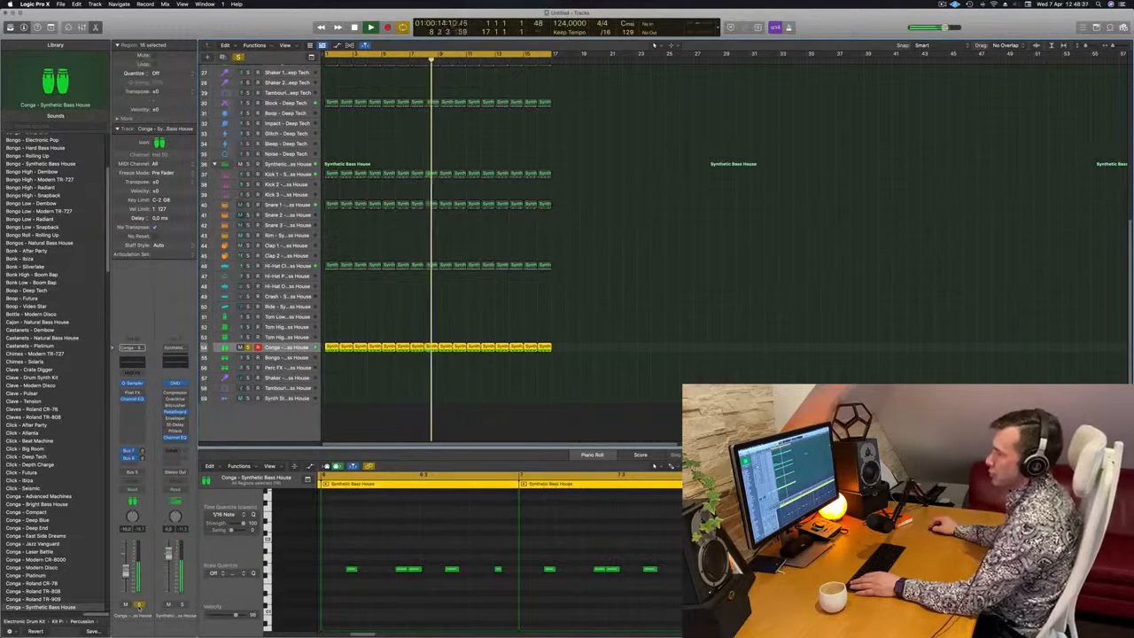
{"action": "key", "text": "s"}
{"action": "key", "text": "Return"}
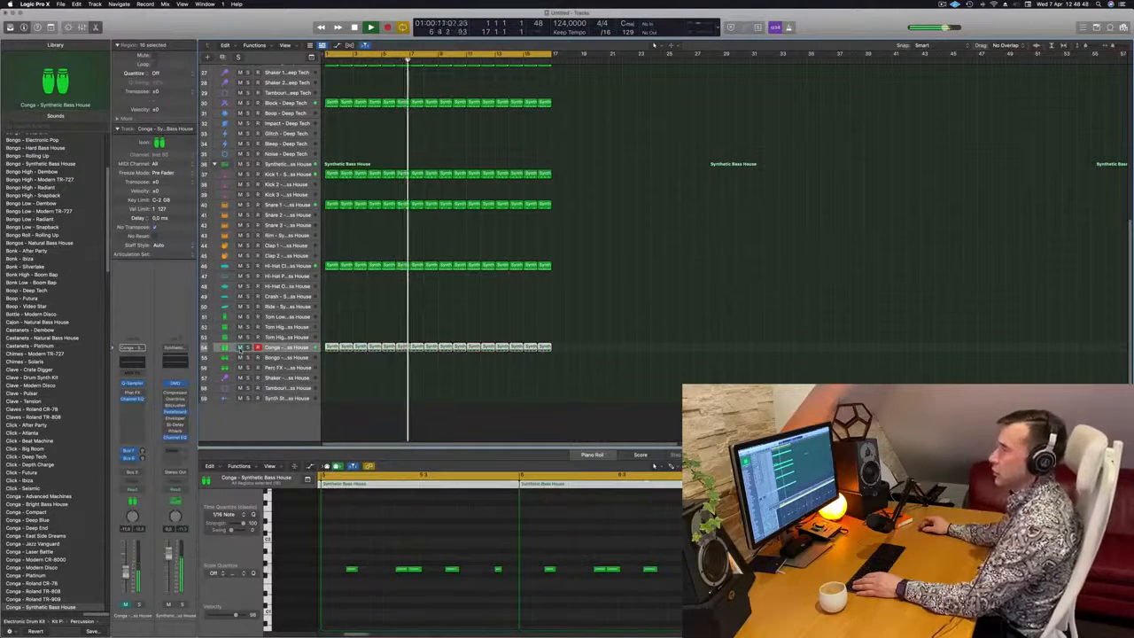
Select all regions in the project and name them after their tracks
{"action": "scroll", "coordinate": [601, 362], "scroll_direction": "up", "scroll_amount": 3}
{"action": "scroll", "coordinate": [600, 362], "scroll_direction": "up", "scroll_amount": 10}
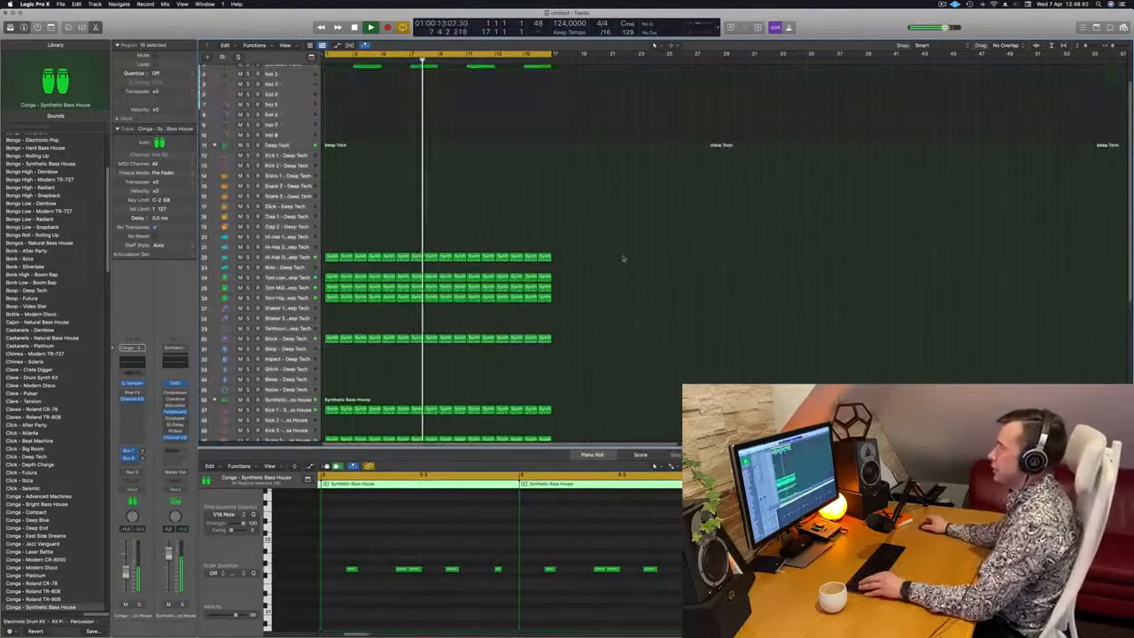
{"action": "key", "text": "super+a"}
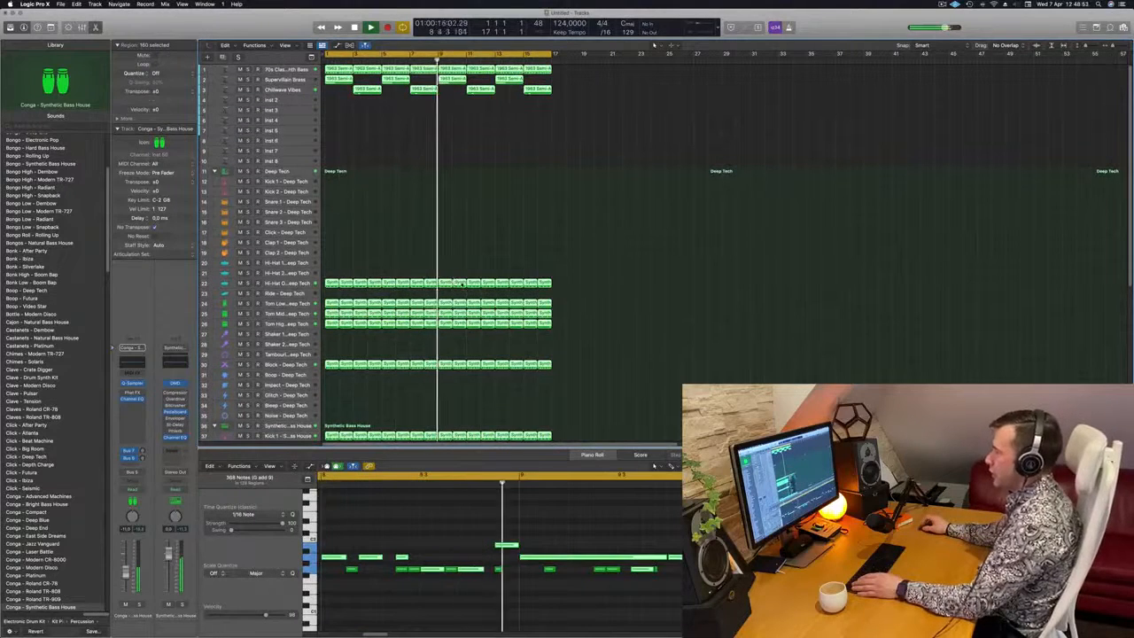
{"action": "right_click", "coordinate": [467, 284]}
{"action": "left_click", "coordinate": [476, 293]}
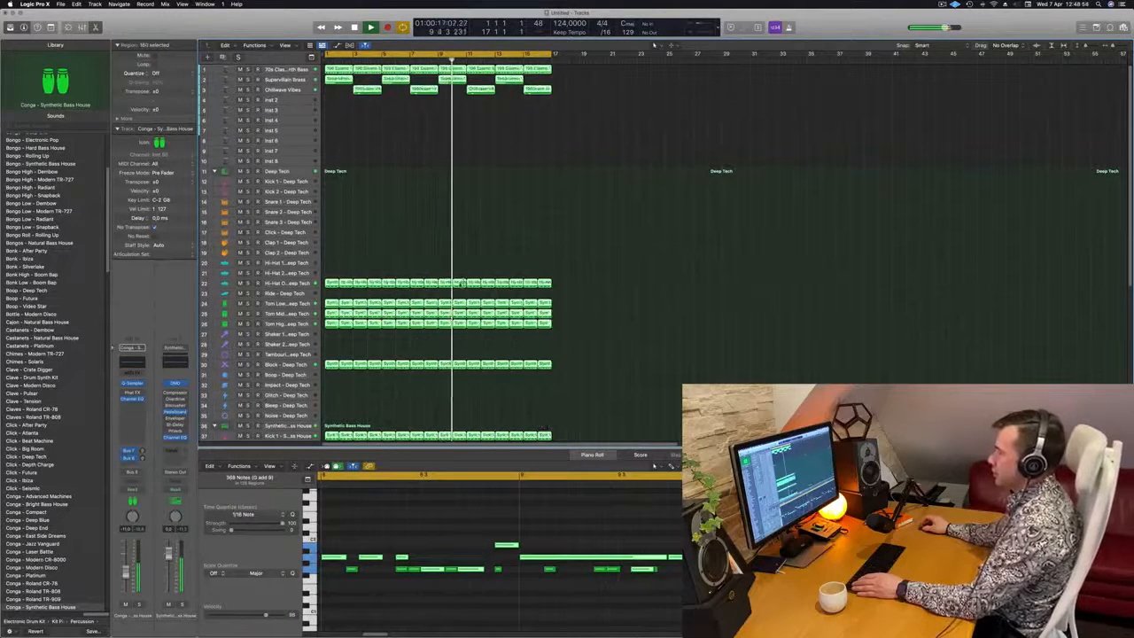
{"action": "right_click", "coordinate": [465, 284]}
{"action": "left_click", "coordinate": [483, 285]}
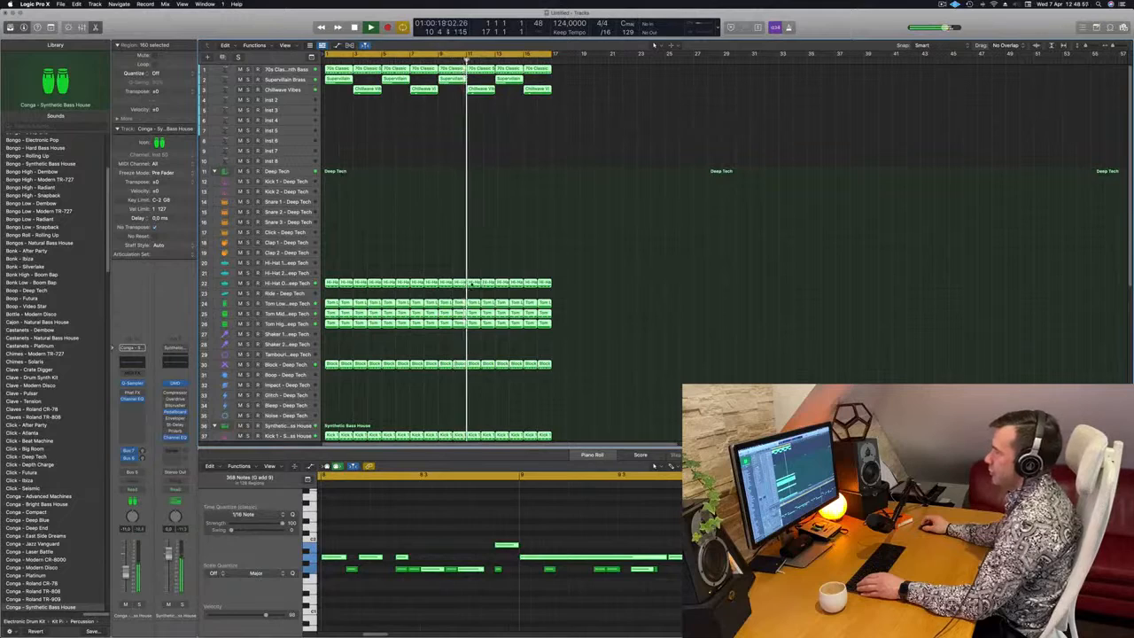
Color all selected regions by their track color and clear the selection
{"action": "right_click", "coordinate": [472, 284]}
{"action": "left_click", "coordinate": [483, 291]}
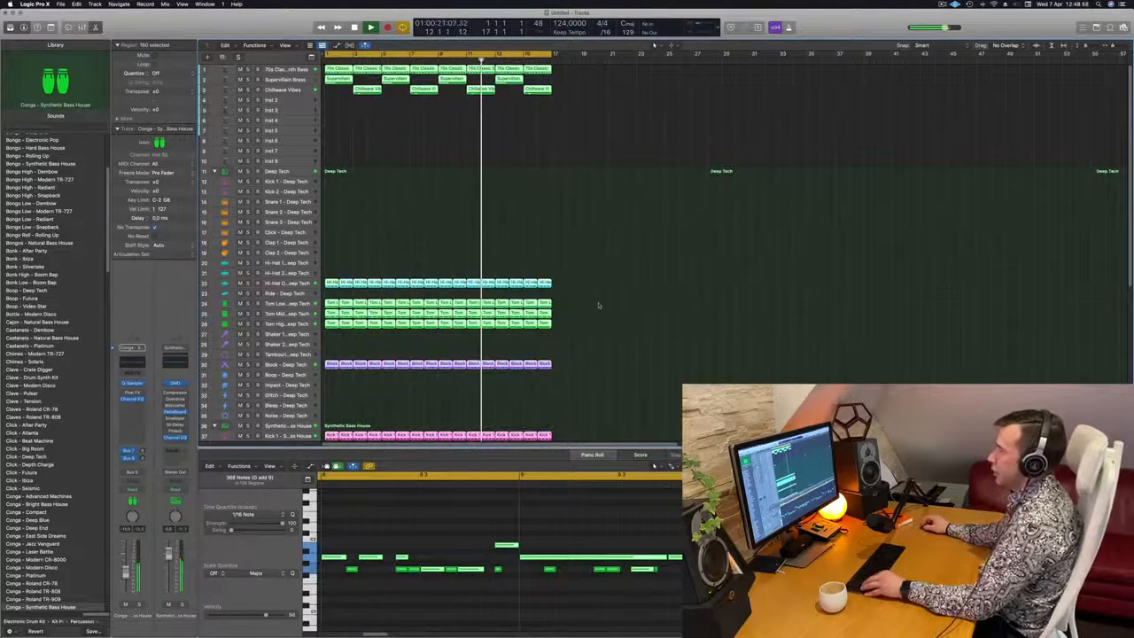
{"action": "scroll", "coordinate": [599, 306], "scroll_direction": "down", "scroll_amount": 2}
{"action": "left_click", "coordinate": [623, 317]}
{"action": "scroll", "coordinate": [623, 317], "scroll_direction": "up", "scroll_amount": 2}
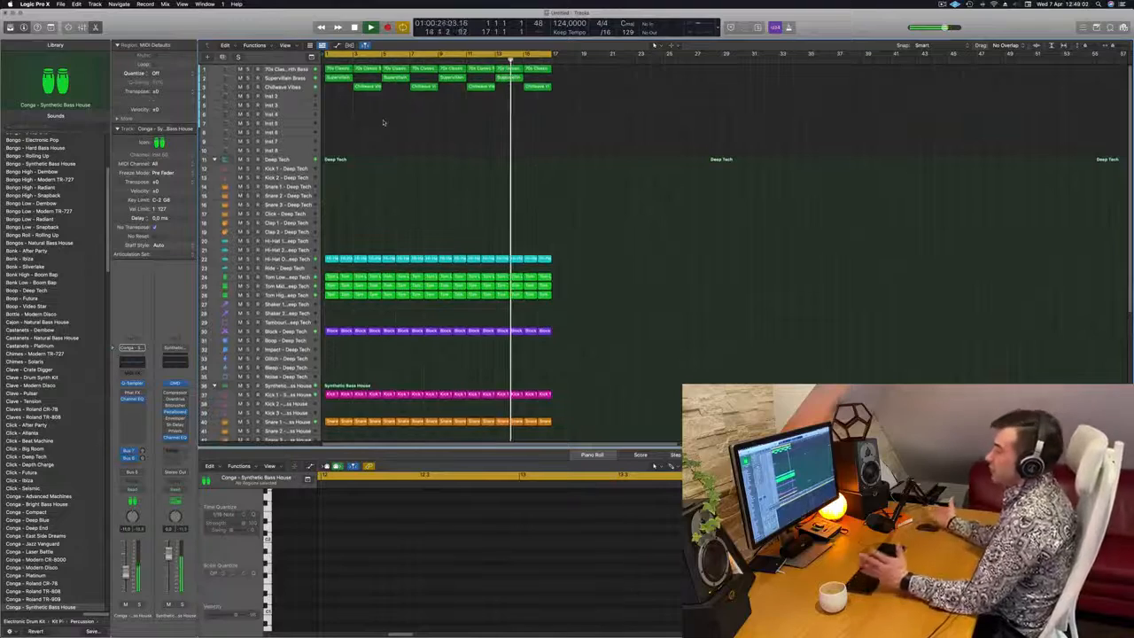
Duplicate the Chillwave Vibes track with its settings
{"action": "scroll", "coordinate": [471, 202], "scroll_direction": "down", "scroll_amount": 8}
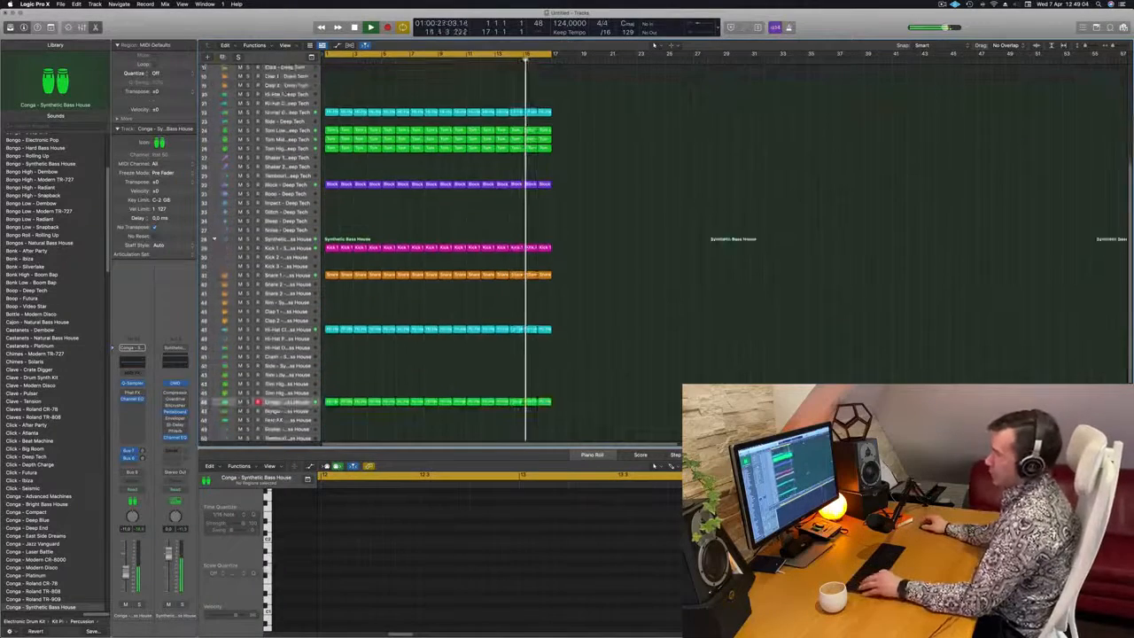
{"action": "scroll", "coordinate": [590, 240], "scroll_direction": "down", "scroll_amount": 5}
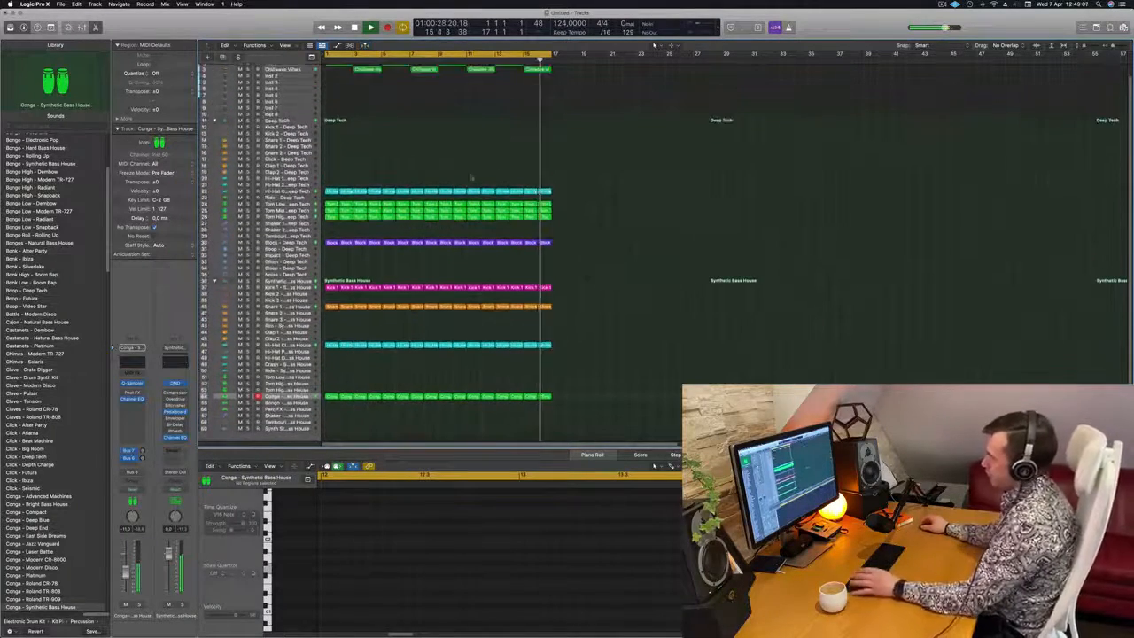
{"action": "scroll", "coordinate": [471, 177], "scroll_direction": "down", "scroll_amount": 2}
{"action": "scroll", "coordinate": [453, 172], "scroll_direction": "down", "scroll_amount": 3}
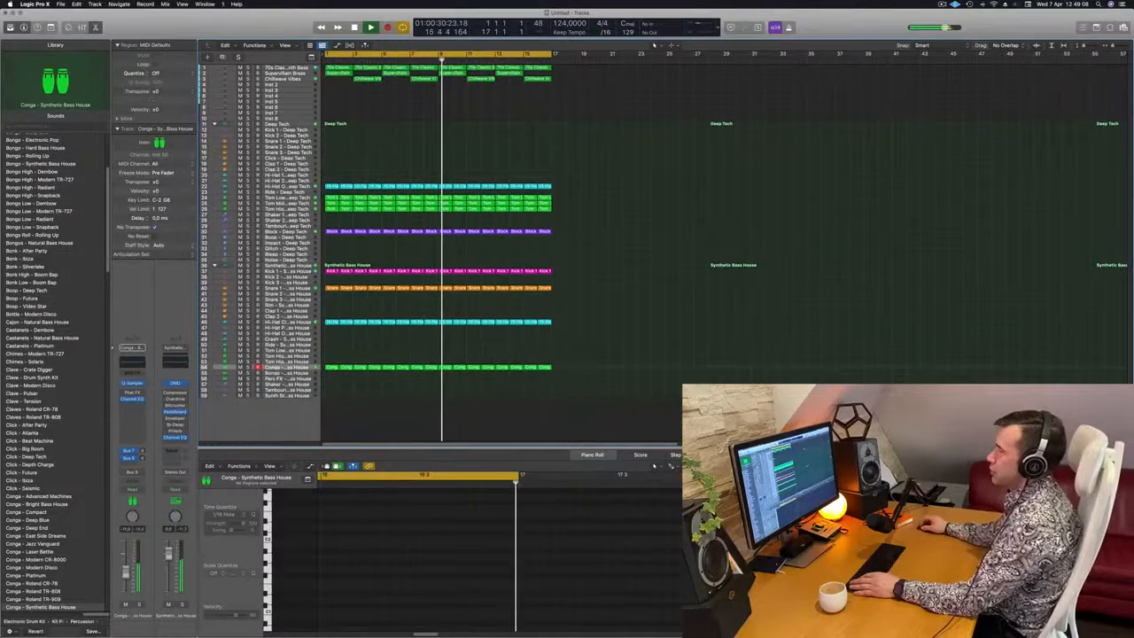
{"action": "left_click", "coordinate": [295, 79]}
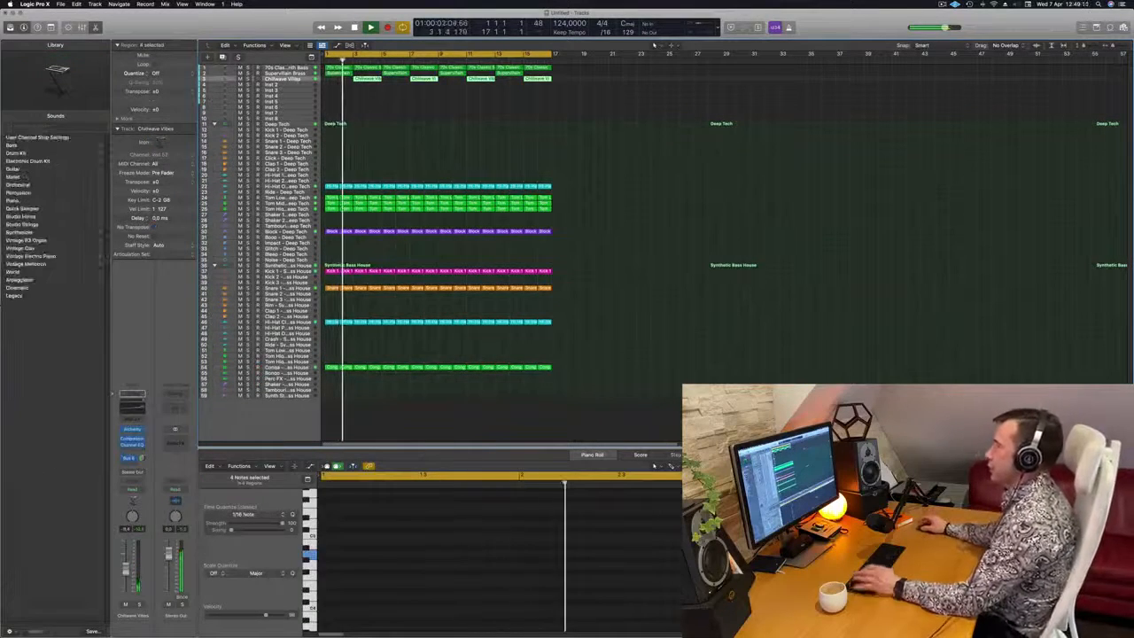
{"action": "key", "text": "super+d"}
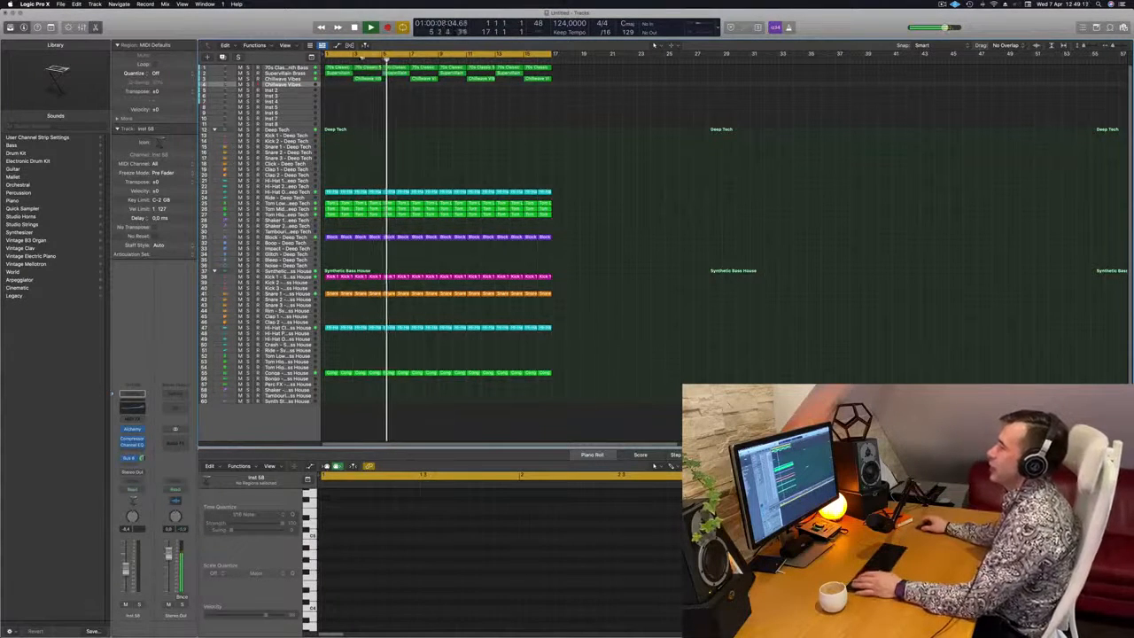
Copy the first 70s Classic Synth Bass region to bar 1 of the duplicated Chillwave Vibes track
{"action": "left_click", "coordinate": [339, 68]}
{"action": "key", "text": "Return"}
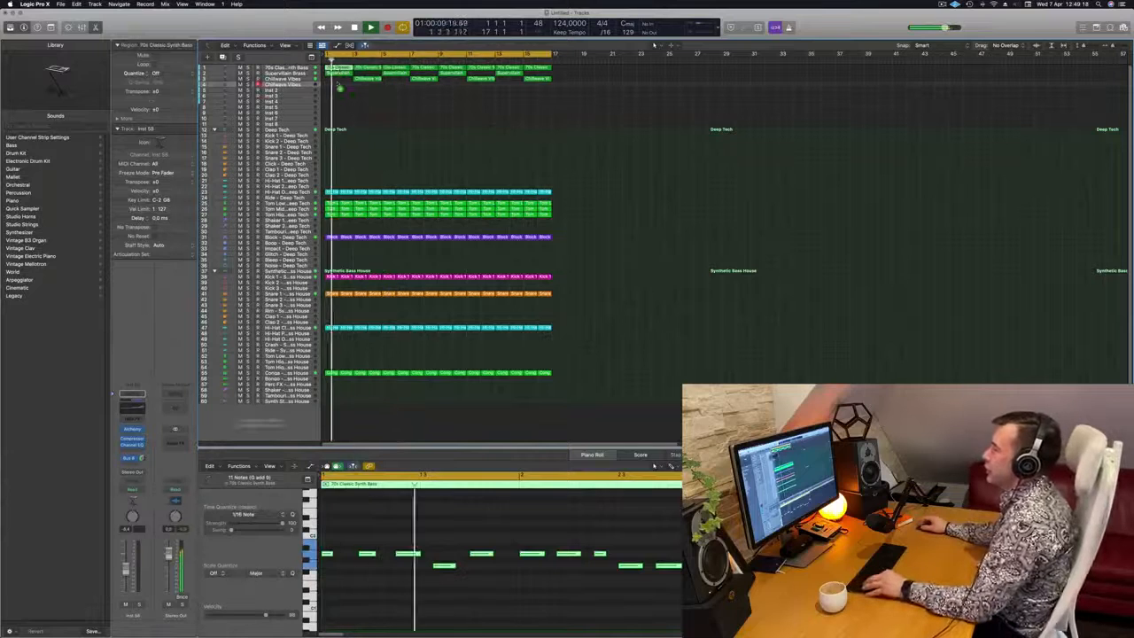
{"action": "left_click_drag", "start_coordinate": [337, 85], "coordinate": [338, 85]}
Stop playback, show the toolbar and enlarge the duplicated Chillwave Vibes track
{"action": "key", "text": "space"}
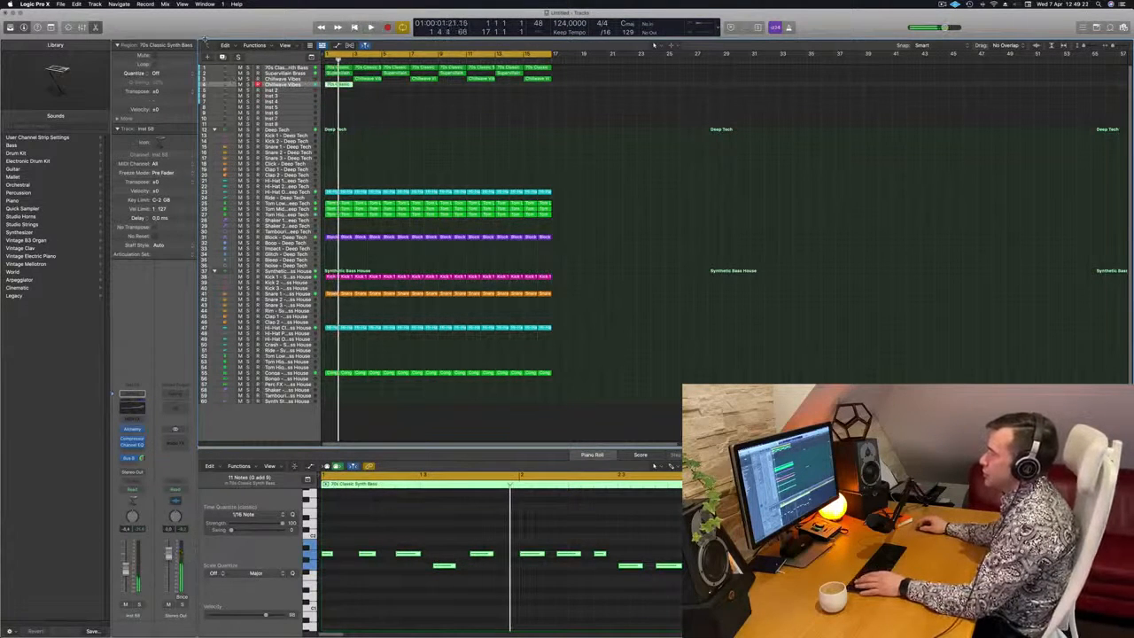
{"action": "key", "text": "ctrl+alt+super+t"}
{"action": "key", "text": "ctrl+z"}
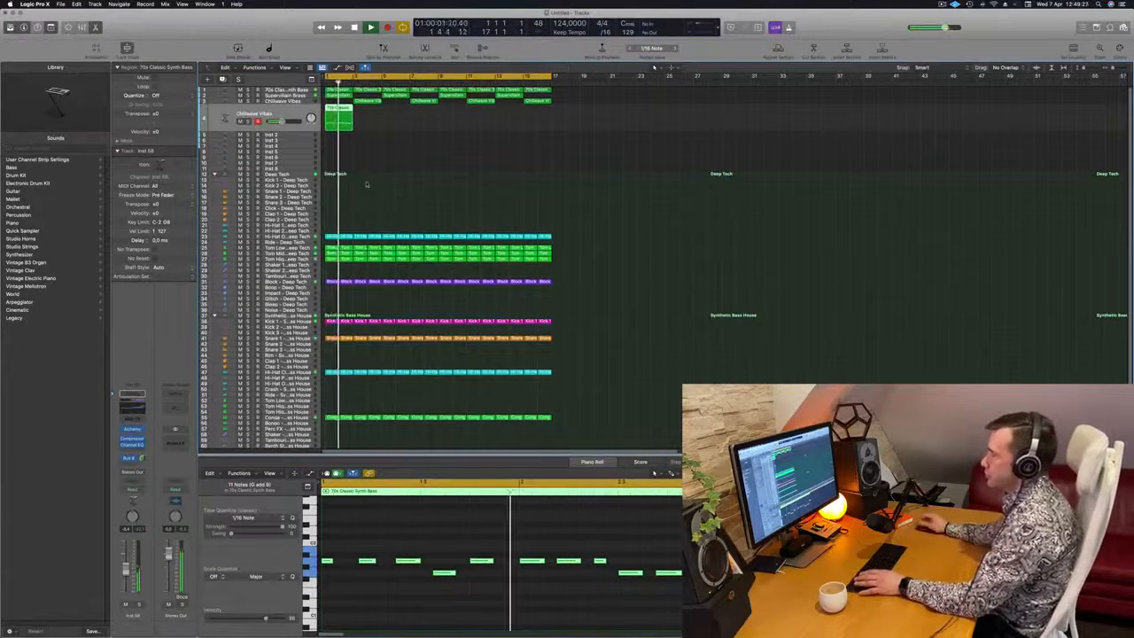
Audition the duplicated Chillwave Vibes track soloed, and compare the loop with it muted and unmuted
{"action": "key", "text": "s"}
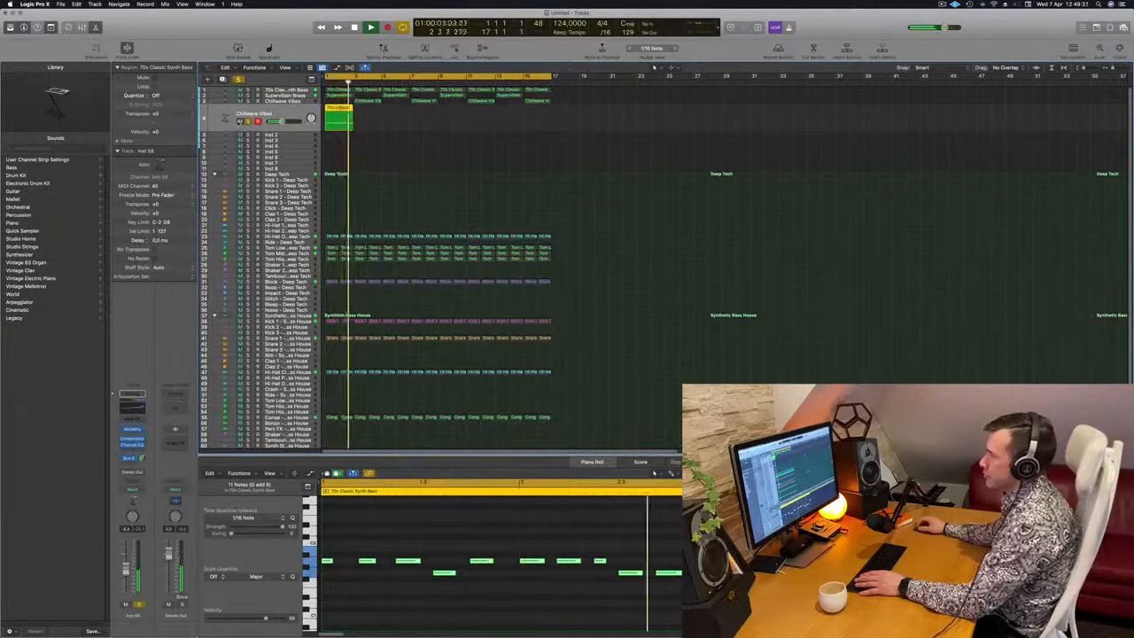
{"action": "left_click", "coordinate": [239, 122]}
{"action": "key", "text": "s"}
{"action": "key", "text": "Return"}
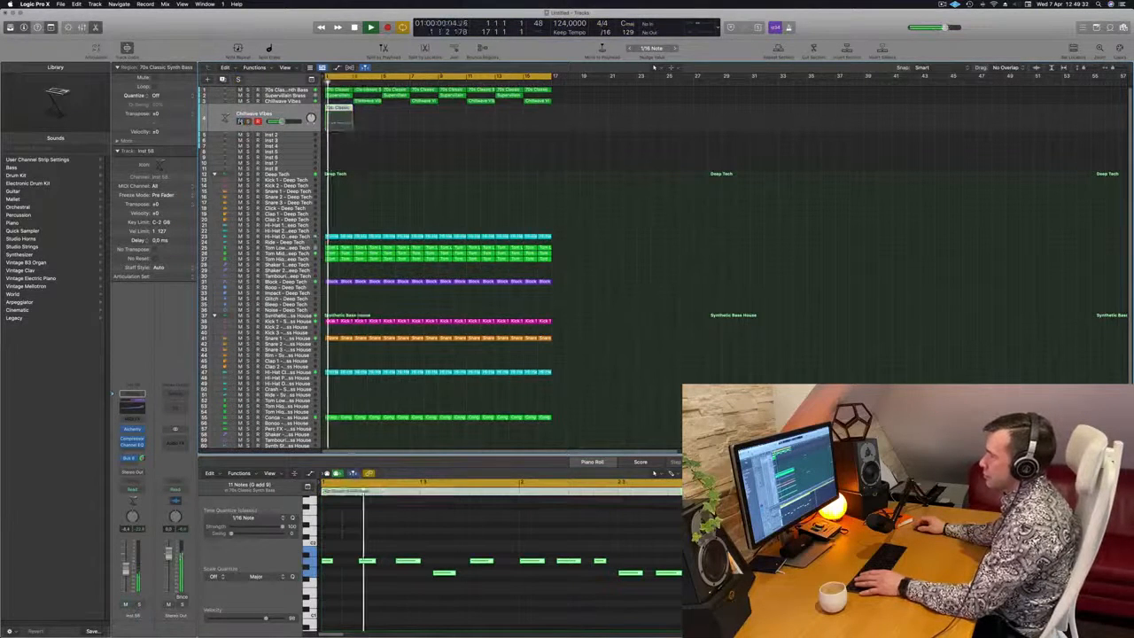
{"action": "left_click", "coordinate": [240, 123]}
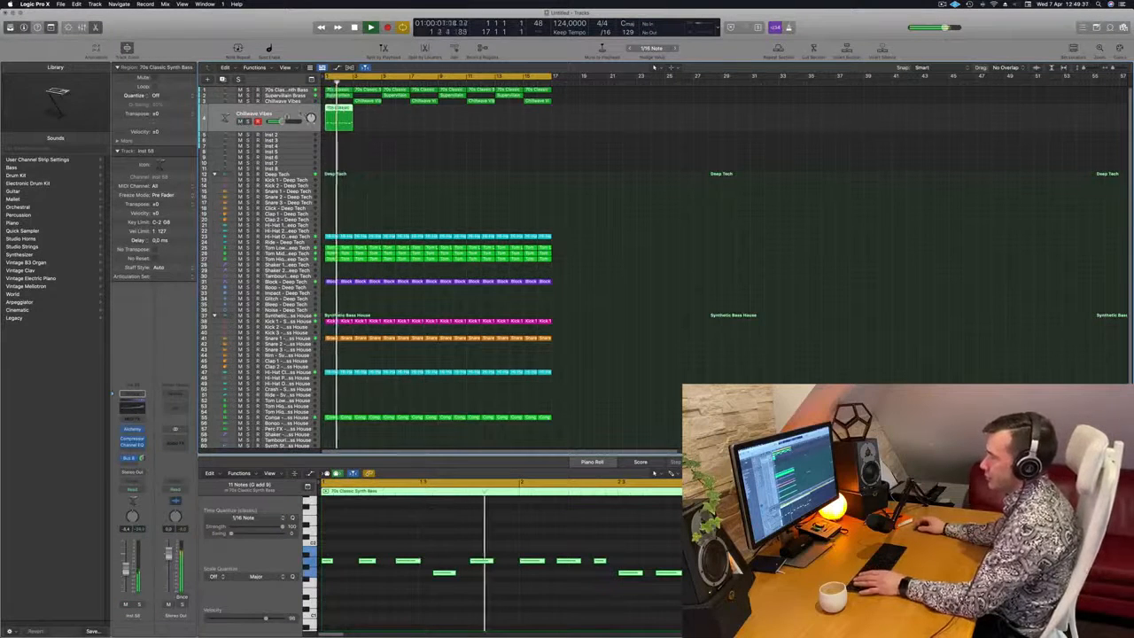
{"action": "key", "text": "Return"}
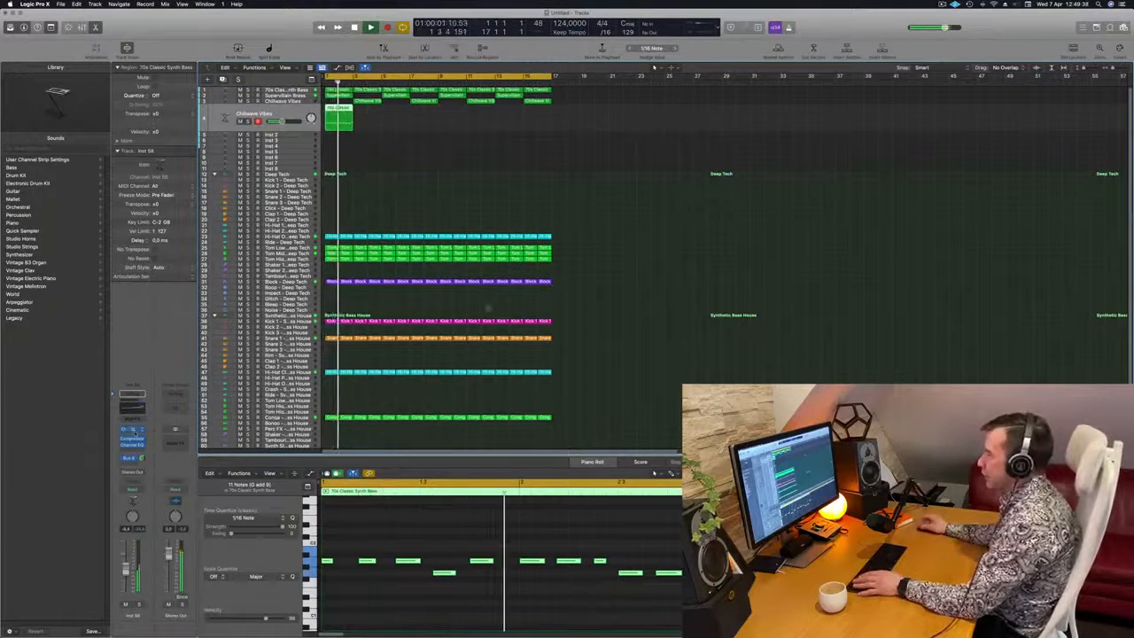
Open Alchemy on the duplicated track and load the Sign of Life preset from the Organs category
{"action": "key", "text": "v"}
{"action": "left_click_drag", "start_coordinate": [609, 126], "coordinate": [813, 140]}
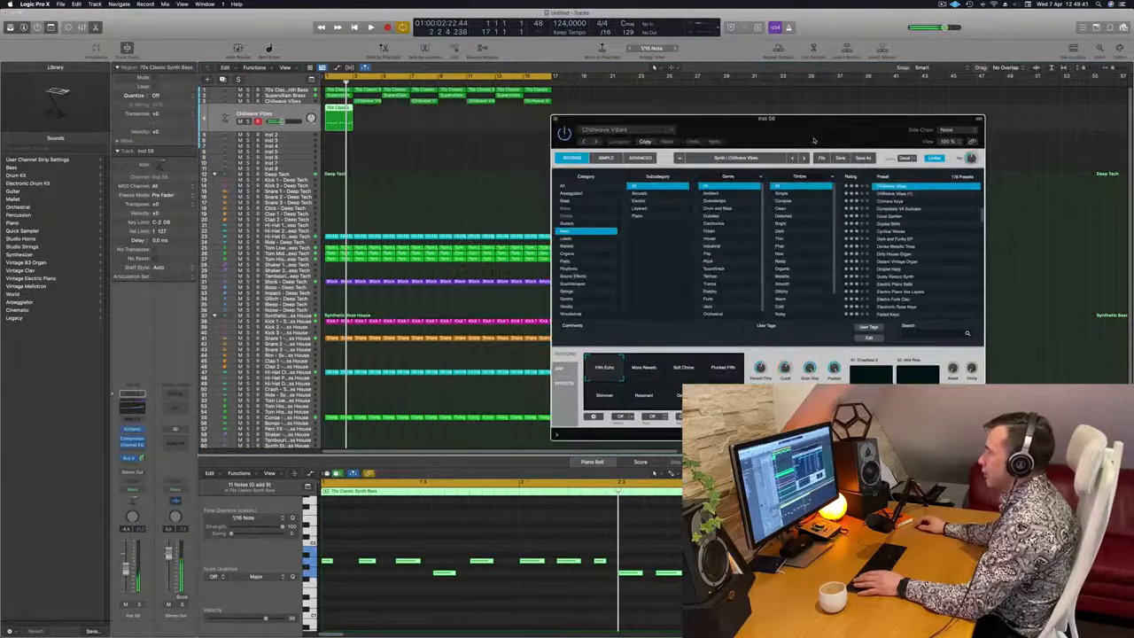
{"action": "left_click", "coordinate": [437, 618]}
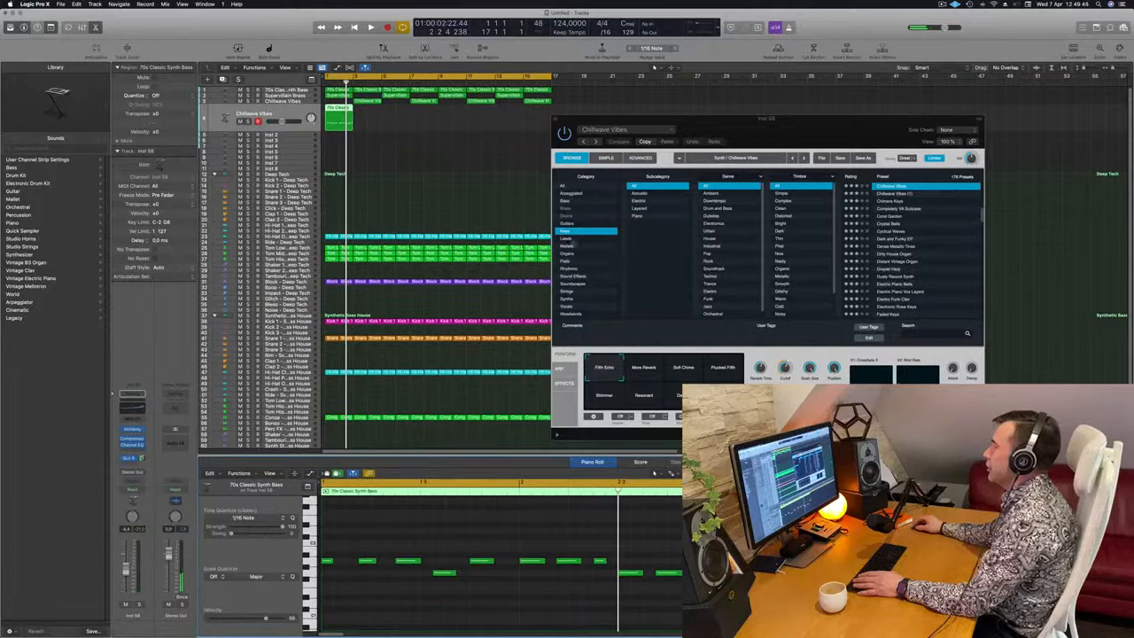
{"action": "left_click", "coordinate": [567, 255]}
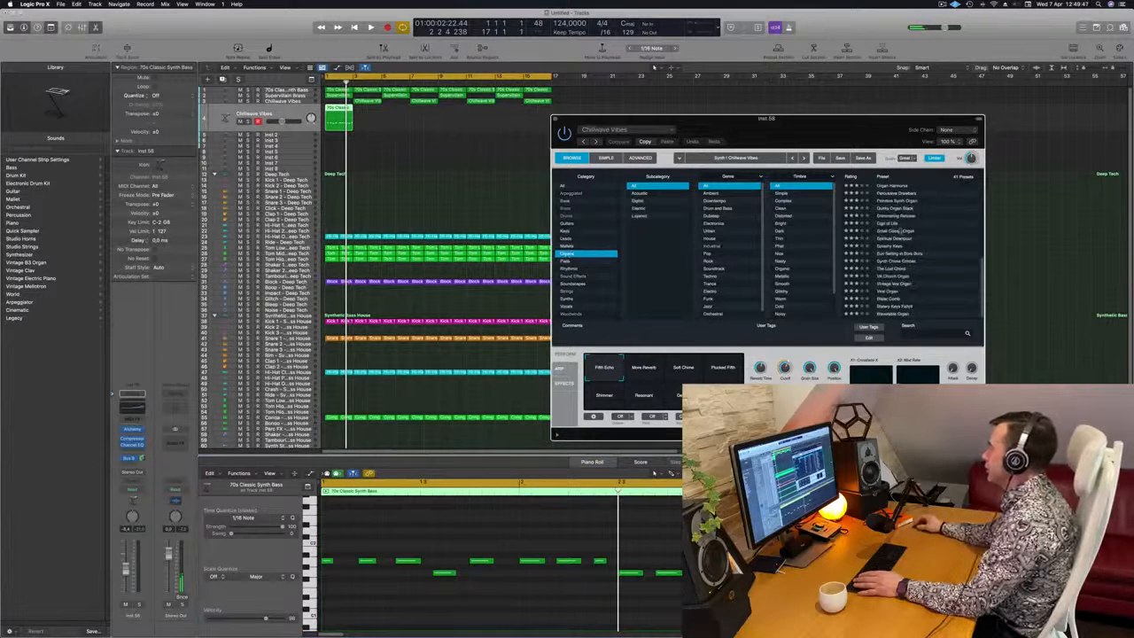
{"action": "left_click", "coordinate": [892, 224]}
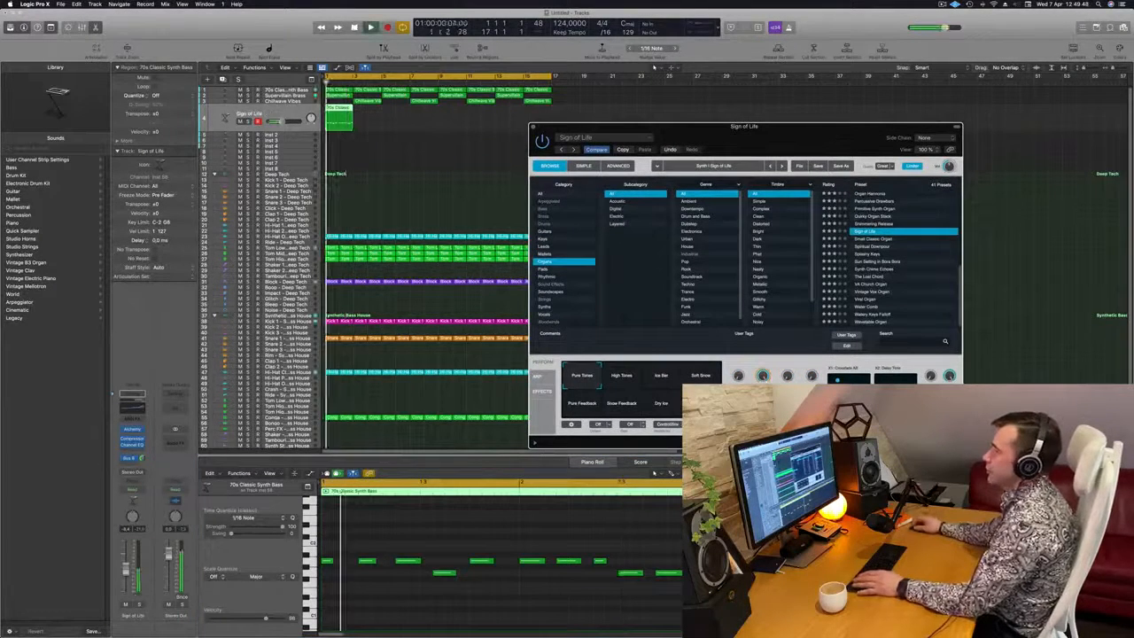
Audition the Sign of Life track soloed, and repeat its two-bar region to fill all sixteen bars
{"action": "key", "text": "s"}
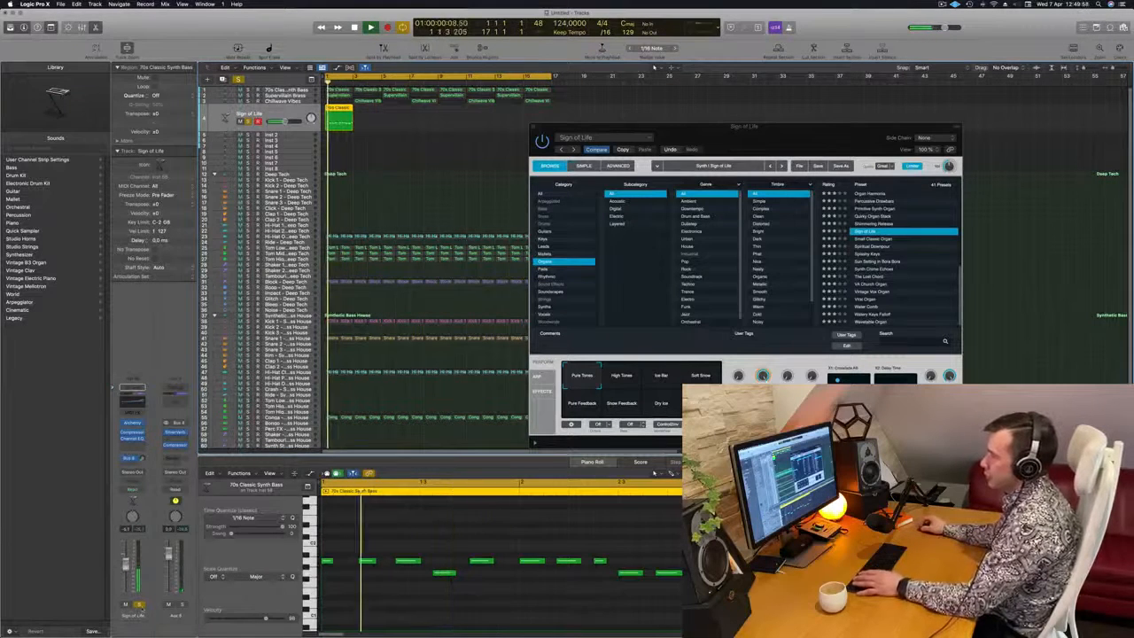
{"action": "key", "text": "s"}
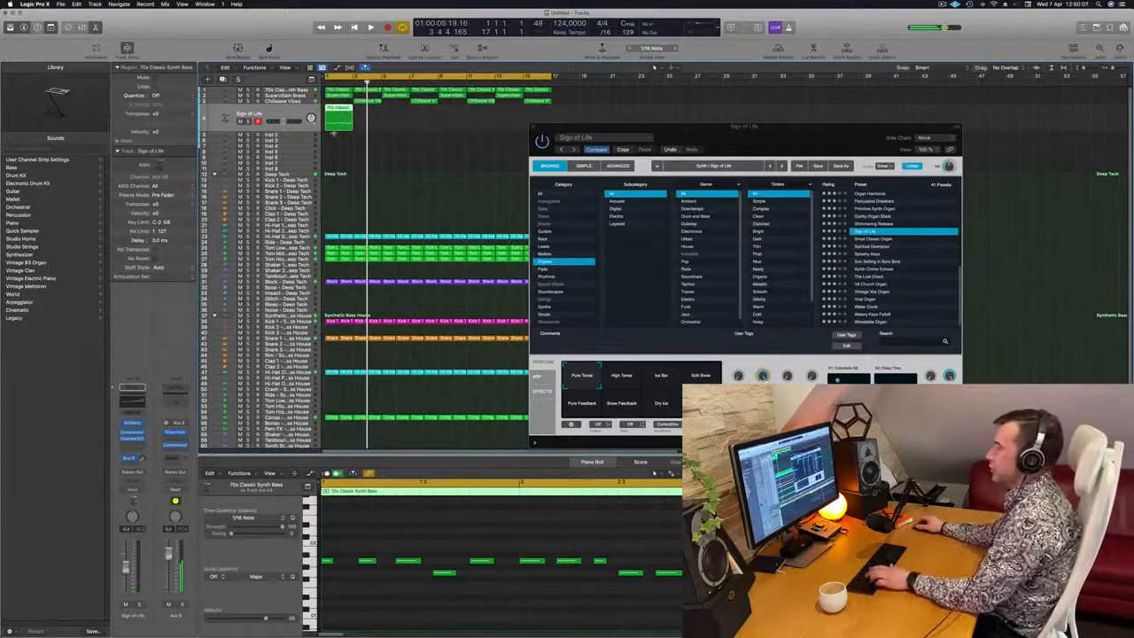
{"action": "key", "text": "super+r"}
{"action": "key", "text": "super+r"}
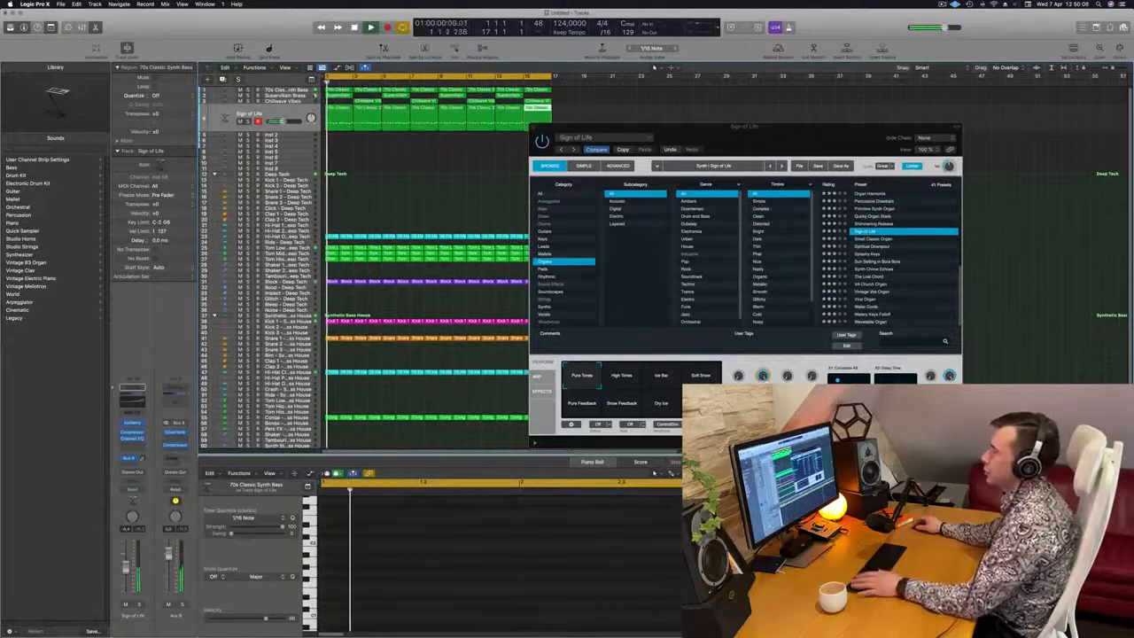
Play all the Sign of Life regions soloed, and listen to the loop from the start with the track muted
{"action": "left_click", "coordinate": [276, 112]}
{"action": "left_click", "coordinate": [249, 122]}
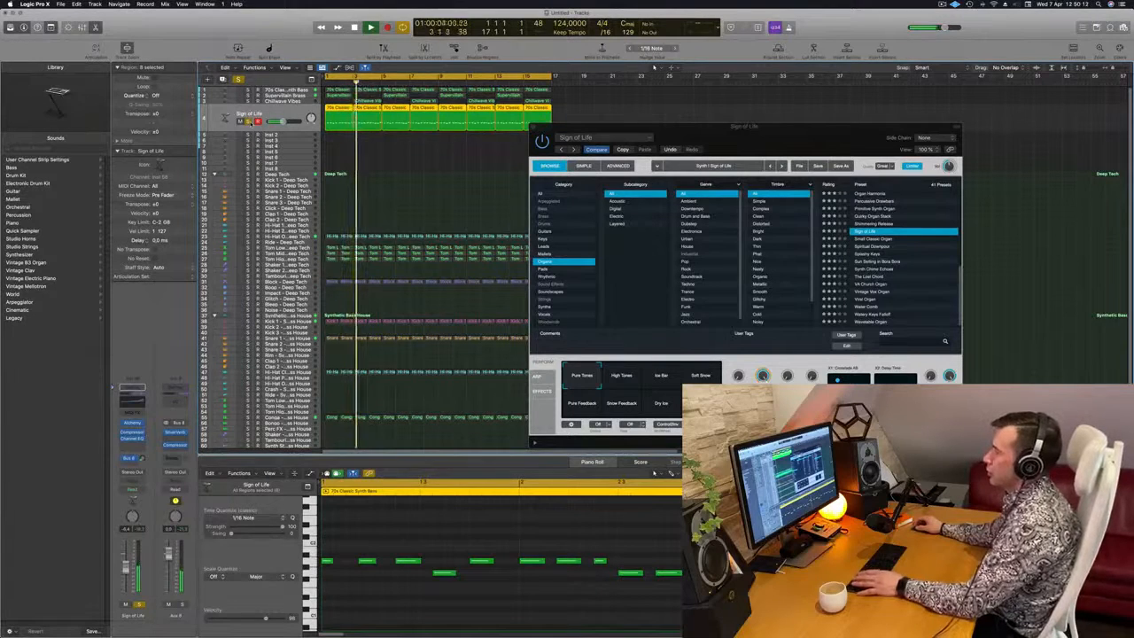
{"action": "left_click", "coordinate": [249, 122]}
{"action": "key", "text": "Return"}
{"action": "left_click", "coordinate": [125, 604]}
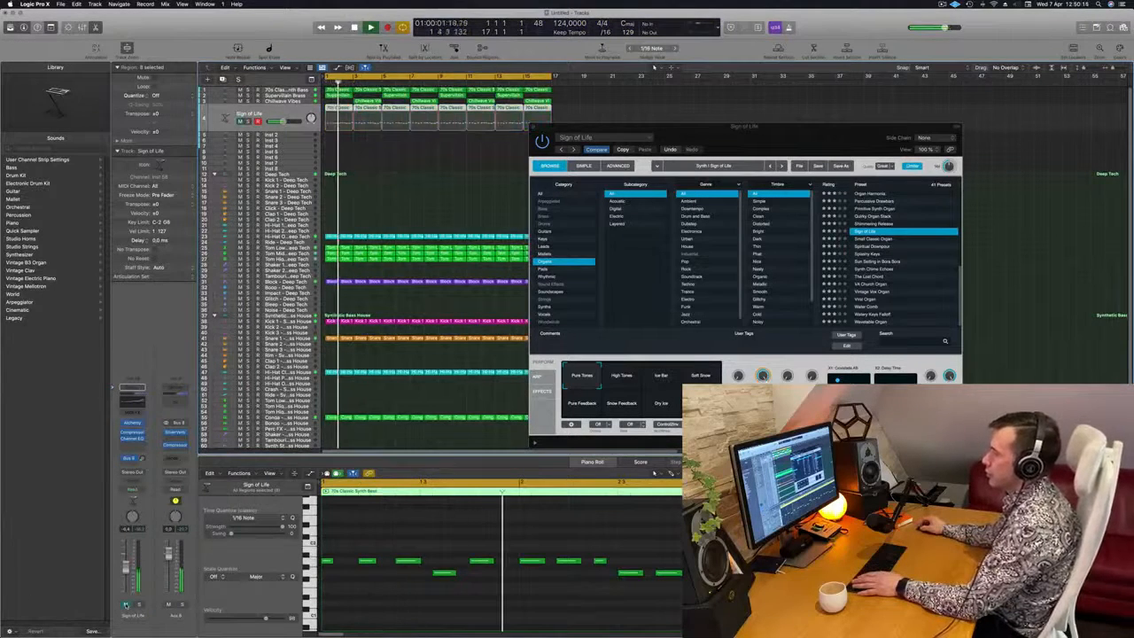
Unmute the Sign of Life track, switch its Alchemy performance sound to High Tones, and audition it soloed and in the mix
{"action": "left_click", "coordinate": [125, 604]}
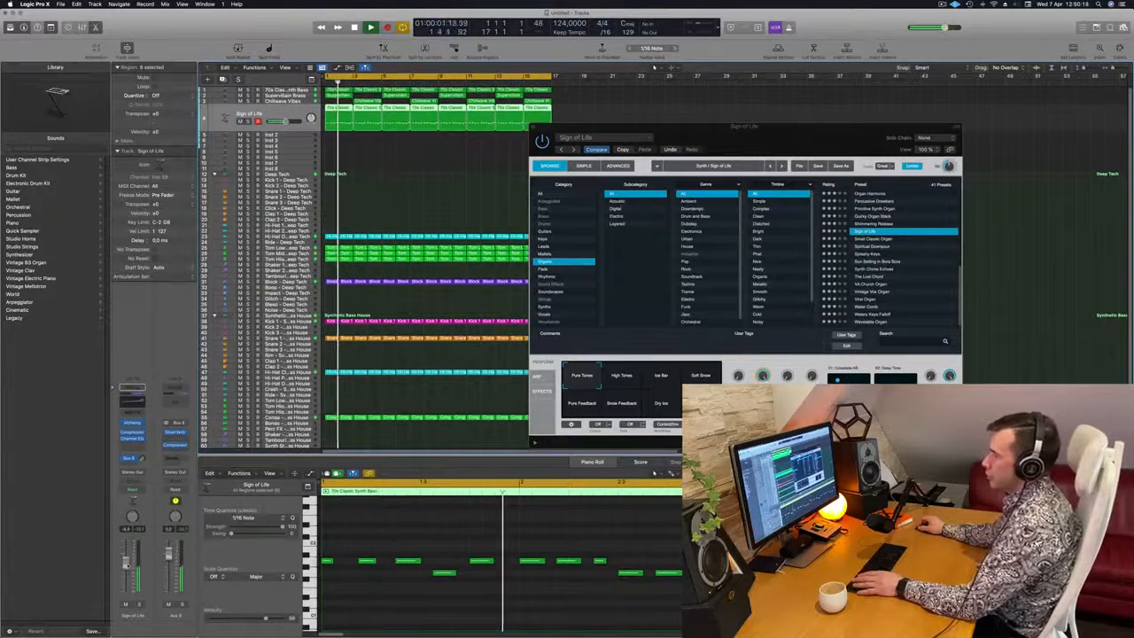
{"action": "left_click", "coordinate": [137, 604]}
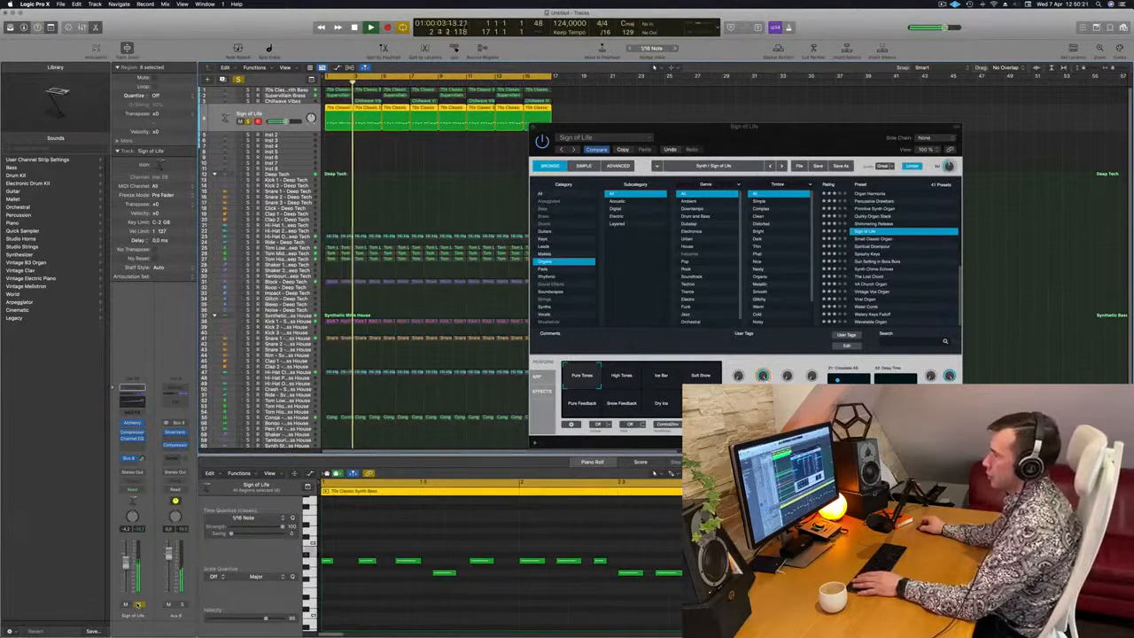
{"action": "left_click", "coordinate": [137, 604]}
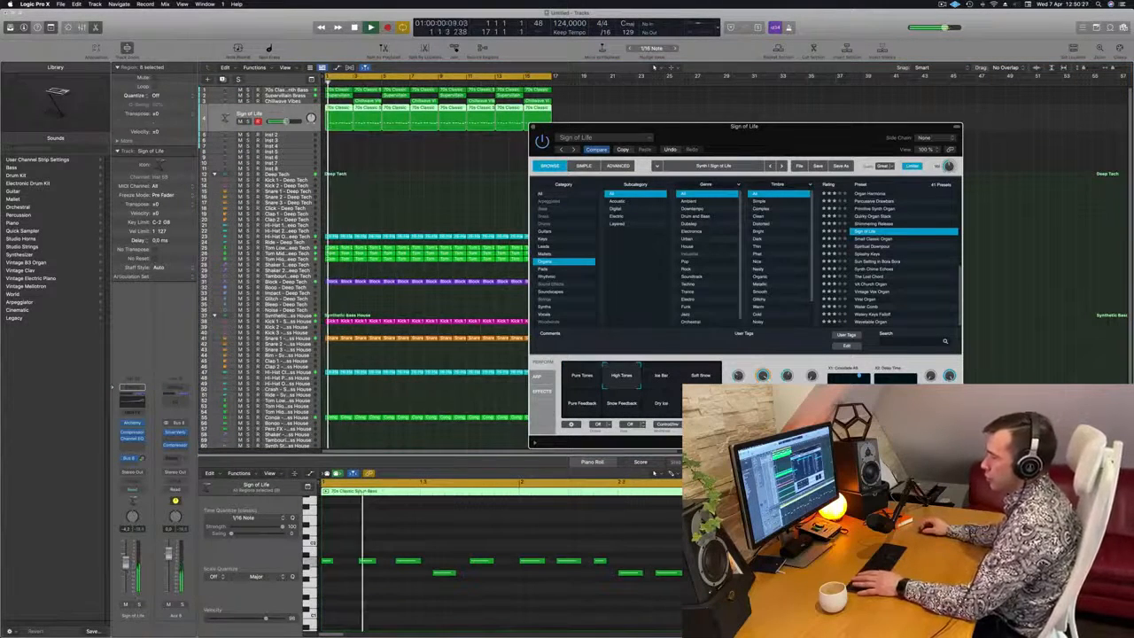
{"action": "left_click", "coordinate": [137, 605]}
{"action": "left_click", "coordinate": [137, 605]}
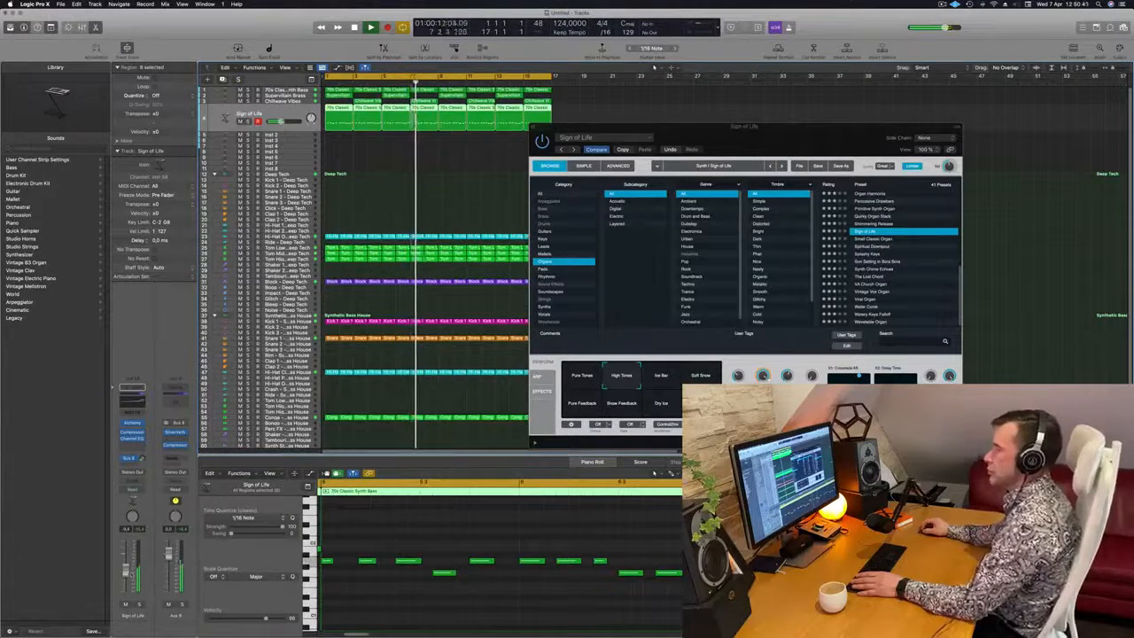
{"action": "key", "text": "space"}
Reset the Sign of Life track's Channel EQ to its default setting, and add a 12 dB/Oct low cut at about 98.5 Hz
{"action": "left_click_drag", "start_coordinate": [823, 136], "coordinate": [739, 171]}
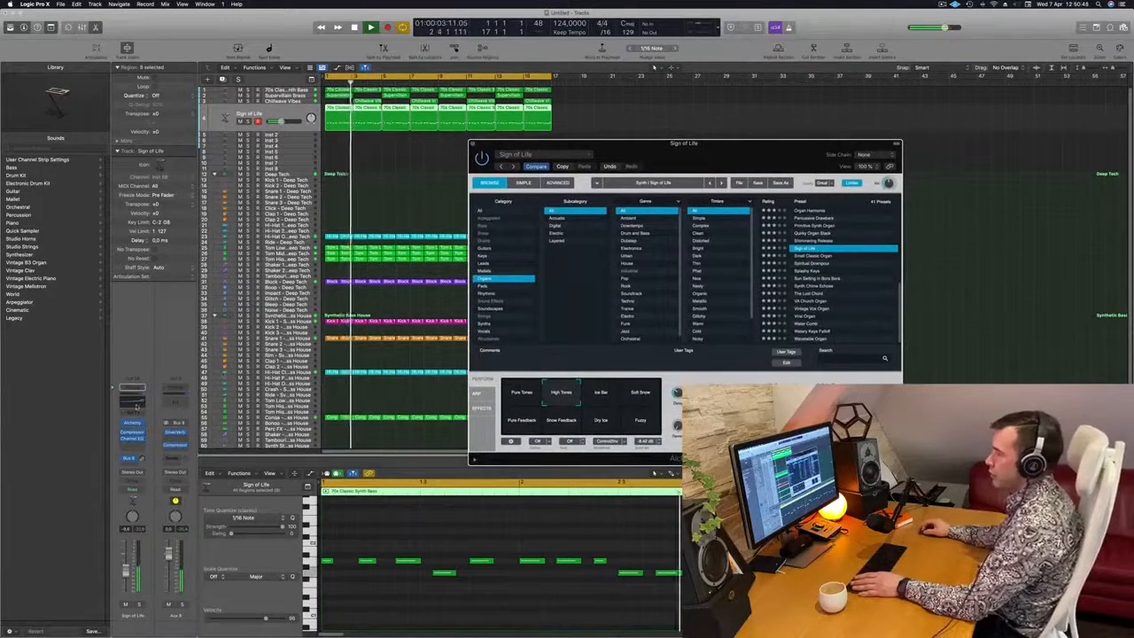
{"action": "left_click", "coordinate": [132, 438]}
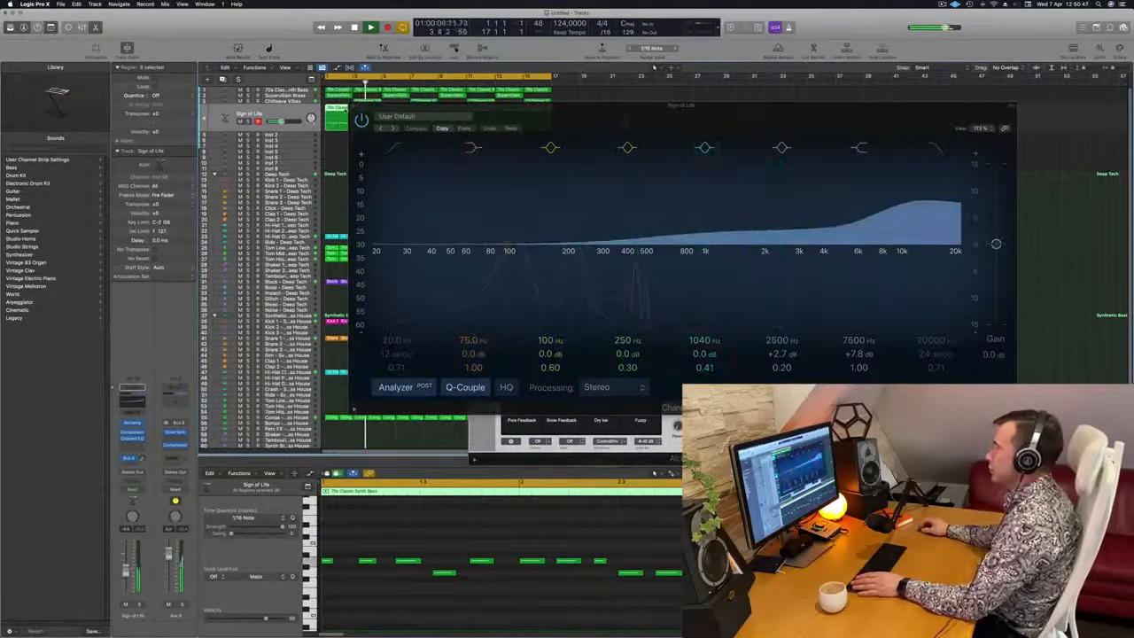
{"action": "left_click", "coordinate": [401, 117]}
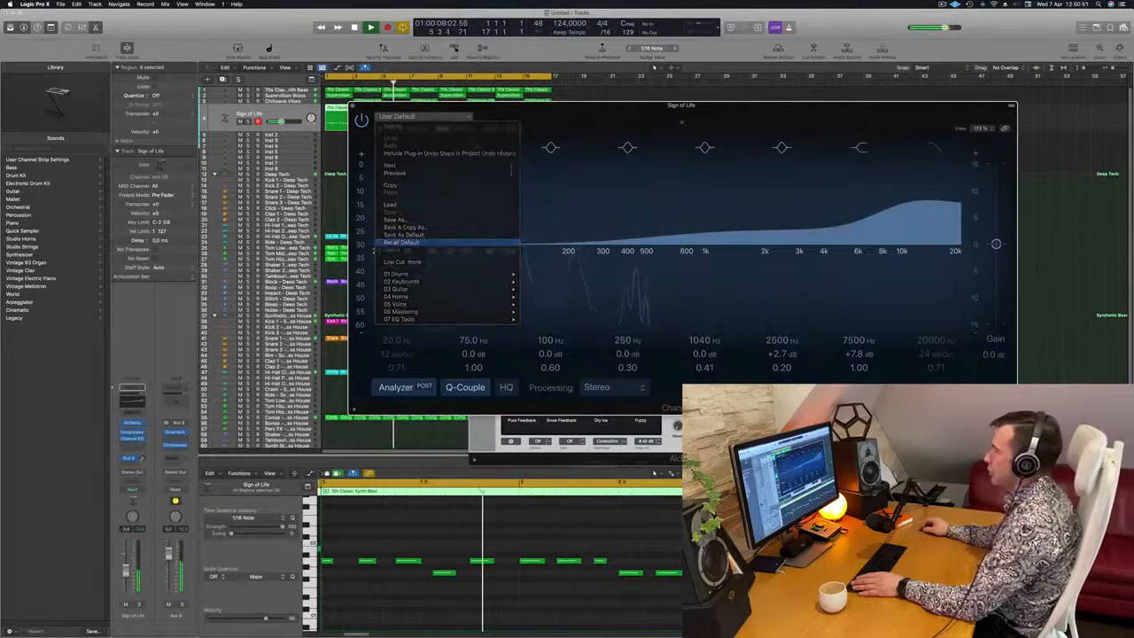
{"action": "left_click", "coordinate": [416, 243]}
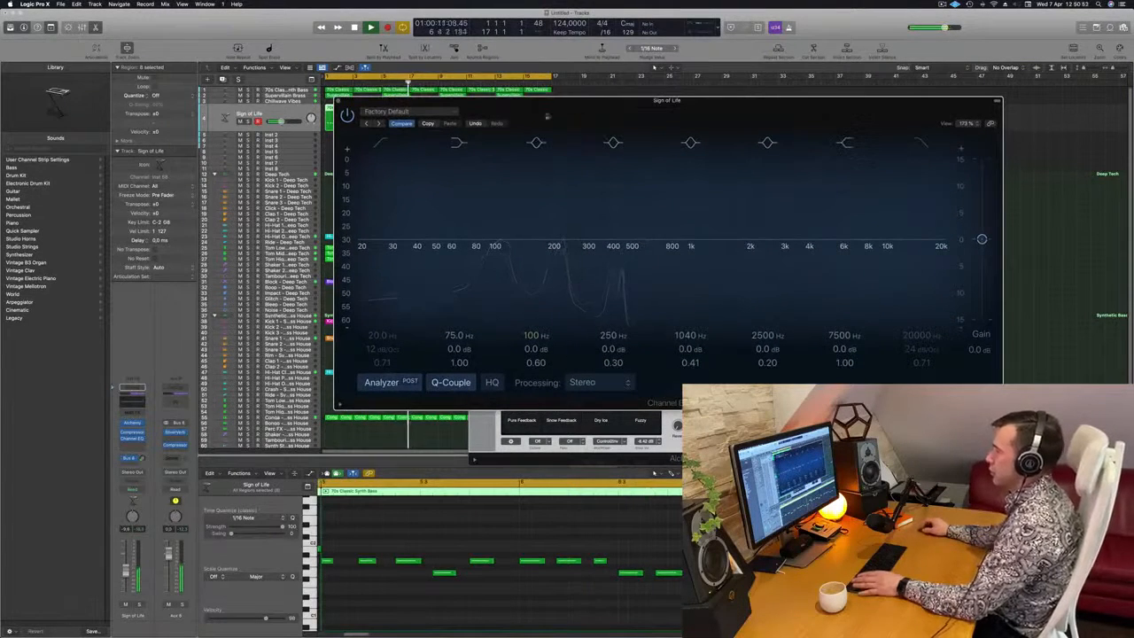
{"action": "left_click", "coordinate": [381, 143]}
{"action": "left_click_drag", "start_coordinate": [420, 208], "coordinate": [526, 197]}
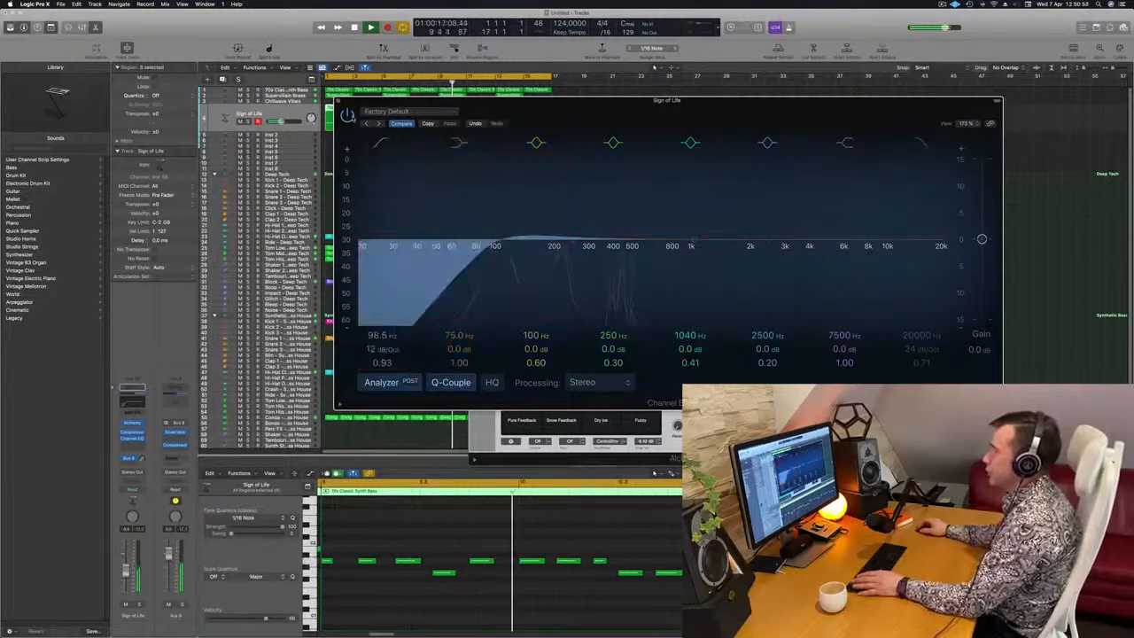
{"action": "left_click", "coordinate": [338, 101]}
Audition Sign of Life soloed from the start, add the 70s Classic Synth Bass and Kick 1 to the solo, and clear all solos
{"action": "key", "text": "Return"}
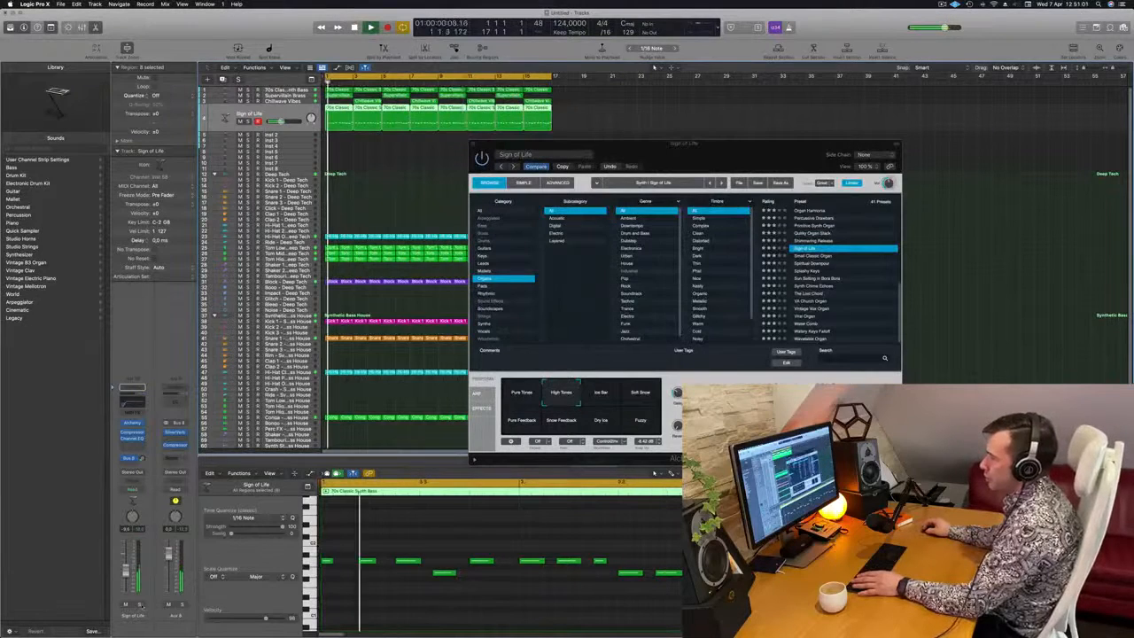
{"action": "left_click", "coordinate": [139, 605]}
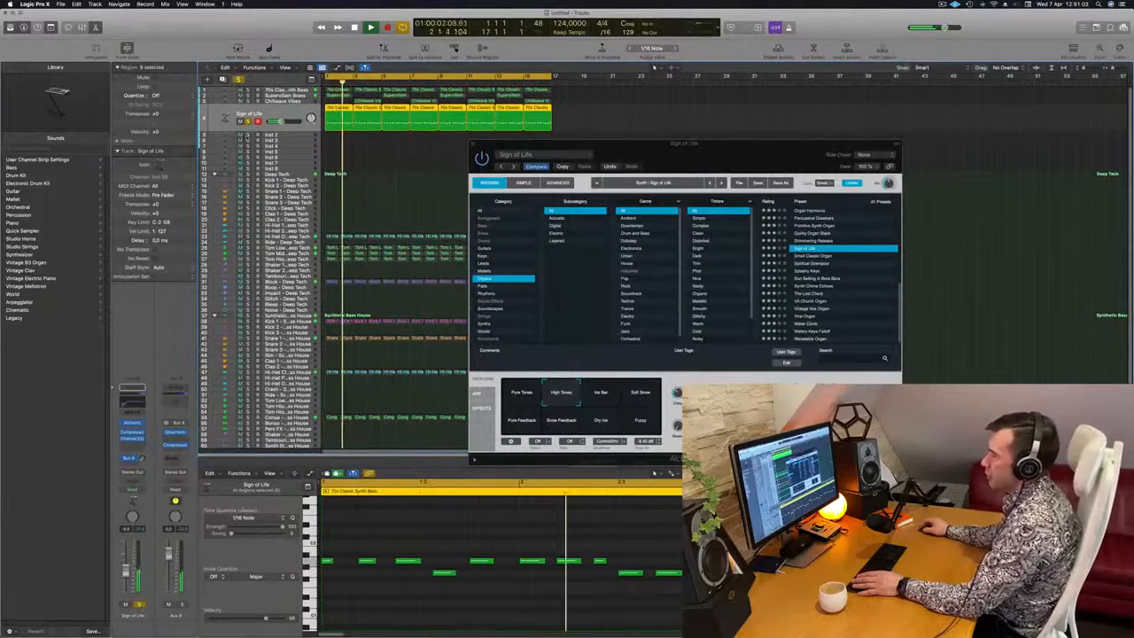
{"action": "left_click", "coordinate": [139, 605]}
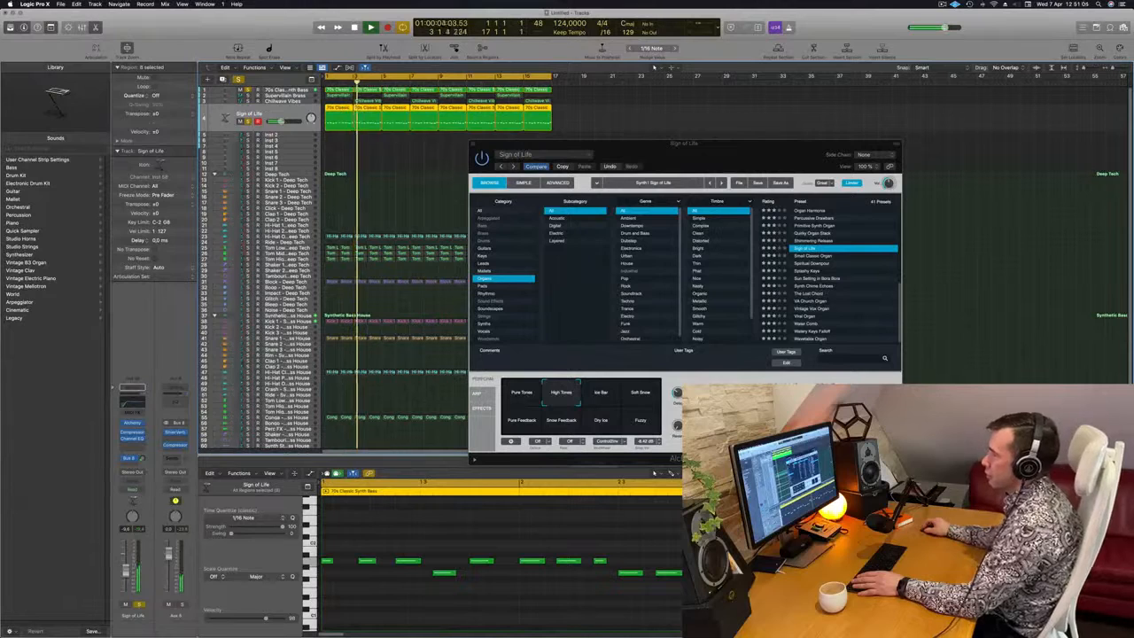
{"action": "left_click_drag", "start_coordinate": [576, 144], "coordinate": [802, 125]}
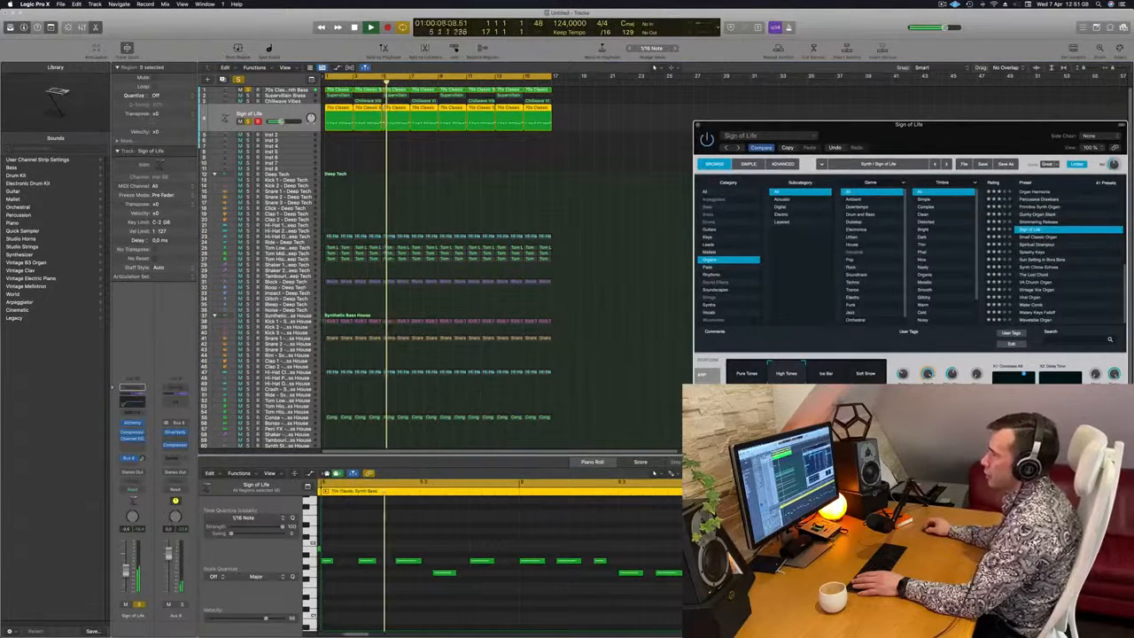
{"action": "left_click", "coordinate": [248, 321]}
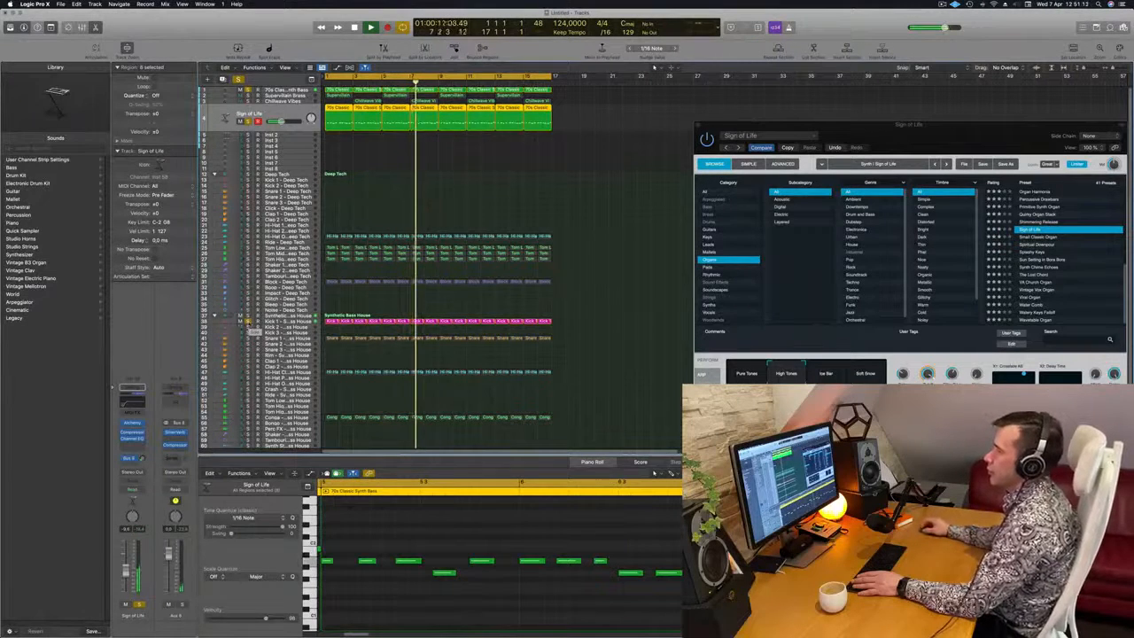
{"action": "left_click", "coordinate": [237, 78]}
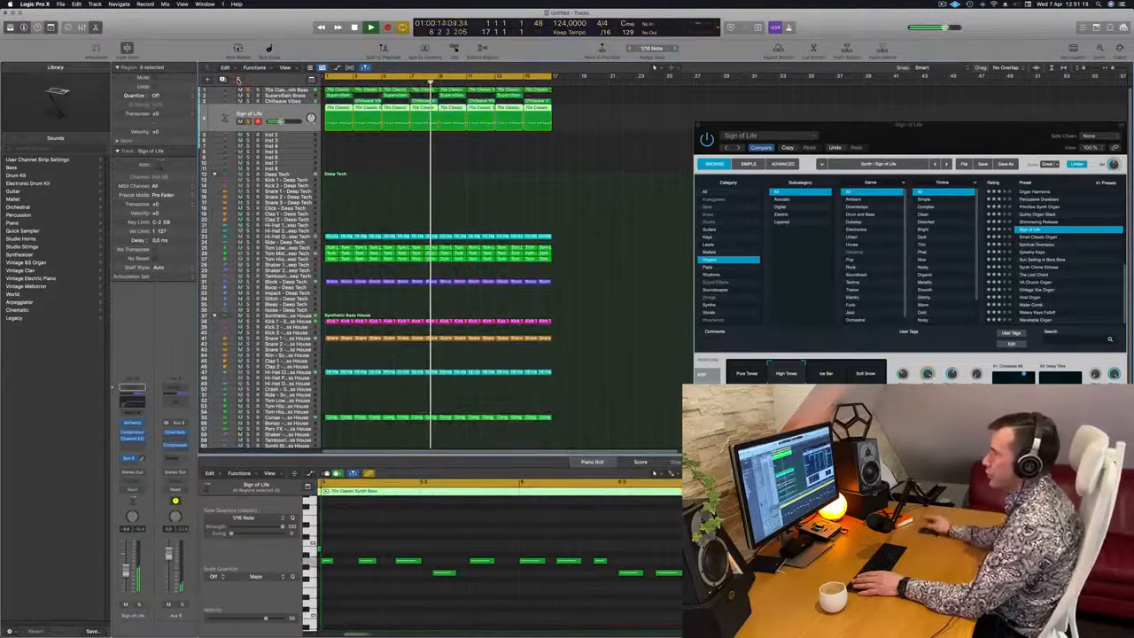
Restart the full loop and close the Alchemy window to view the sixteen-bar arrangement while it plays
{"action": "key", "text": "space"}
{"action": "key", "text": "space"}
{"action": "left_click_drag", "start_coordinate": [953, 125], "coordinate": [856, 79]}
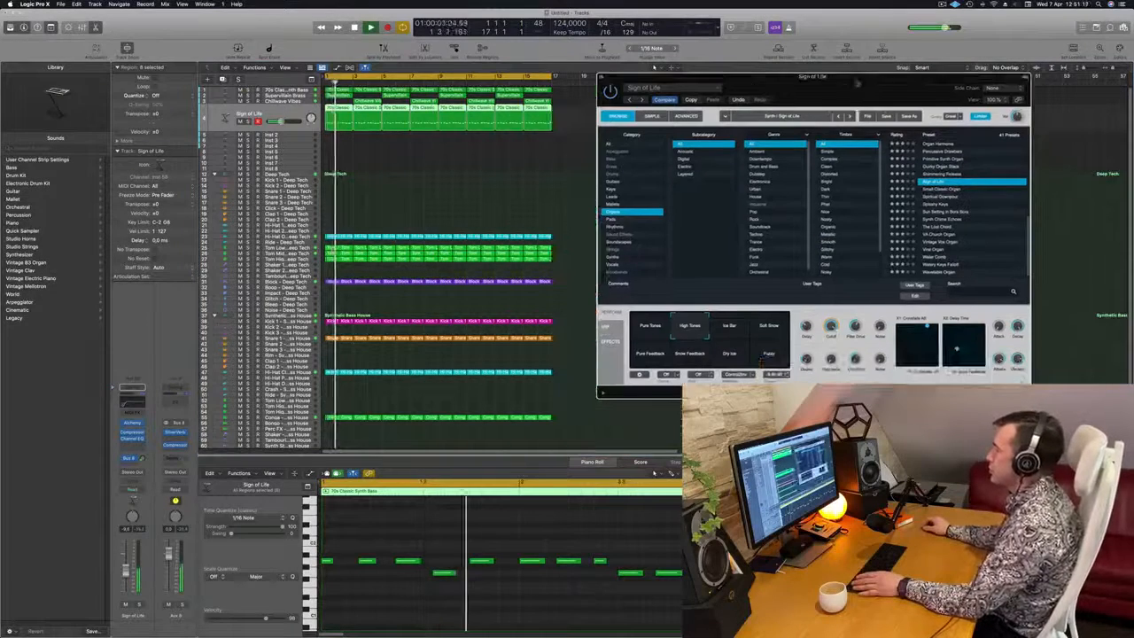
{"action": "left_click", "coordinate": [604, 78]}
{"action": "scroll", "coordinate": [547, 175], "scroll_direction": "right", "scroll_amount": 4}
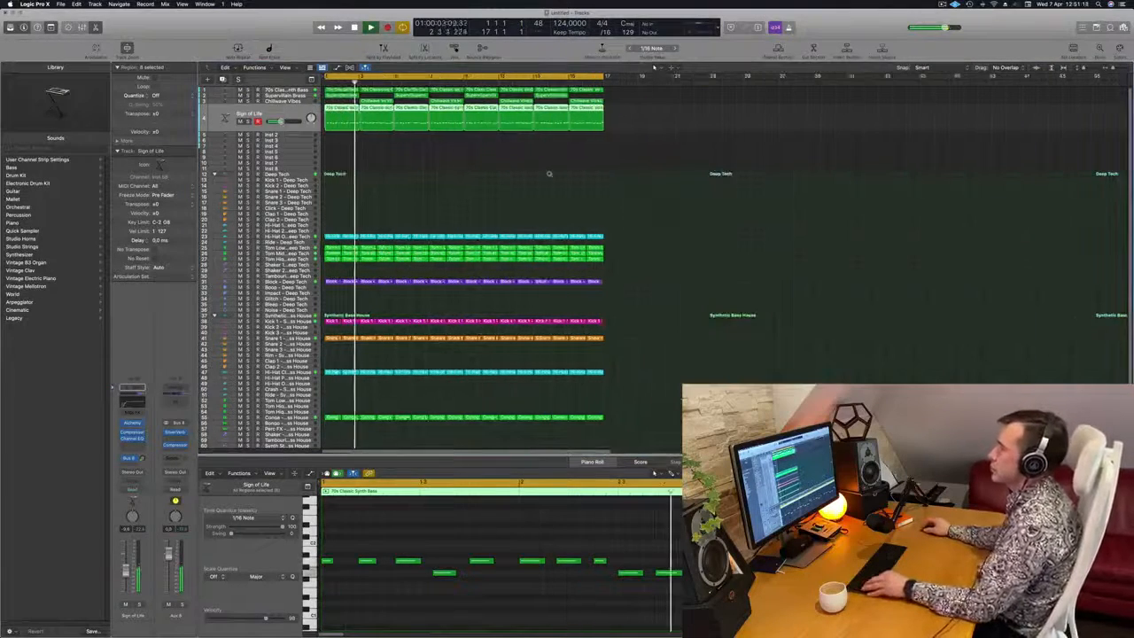
{"action": "scroll", "coordinate": [525, 174], "scroll_direction": "left", "scroll_amount": 2}
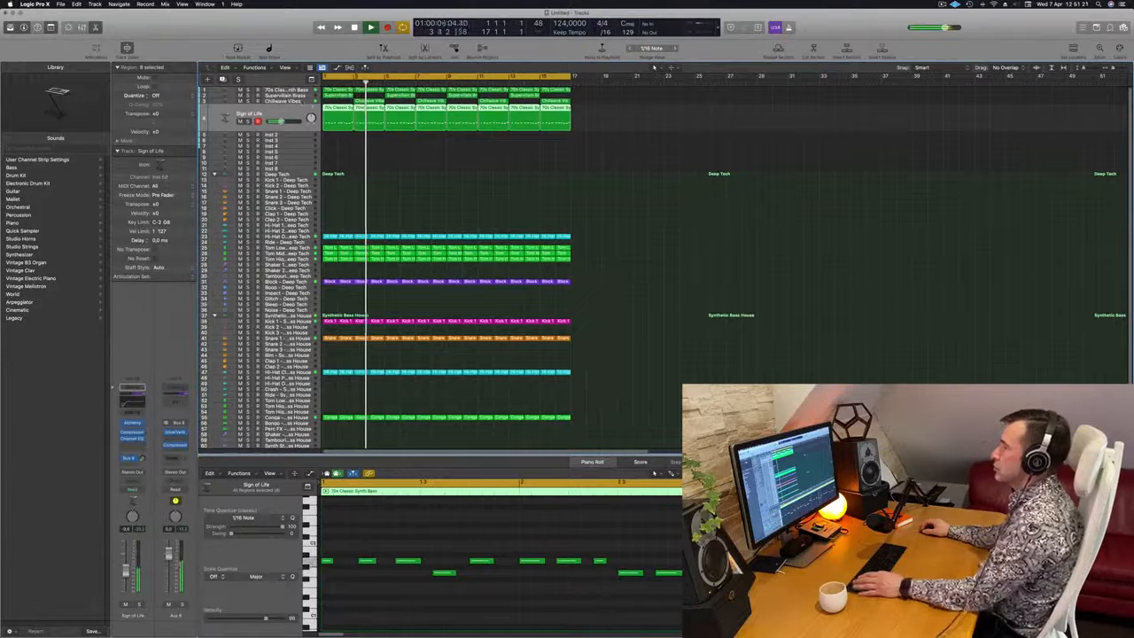
Select the Chillwave Vibes track, deselect its regions, and listen to the whole loop from the start
{"action": "key", "text": "Up"}
{"action": "key", "text": "Return"}
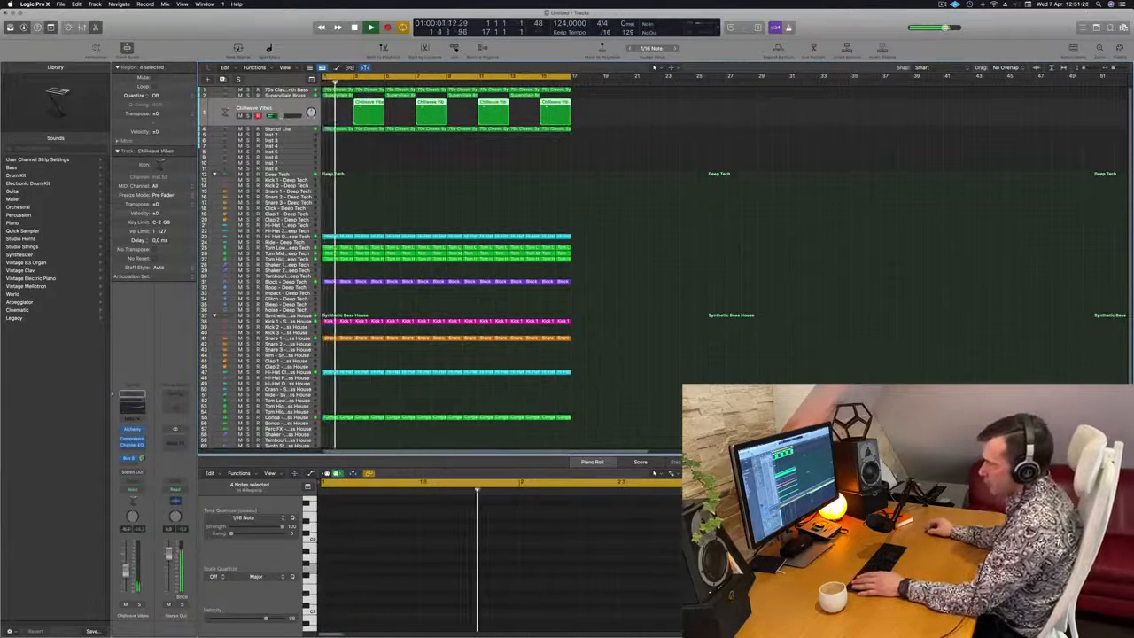
{"action": "left_click", "coordinate": [417, 180]}
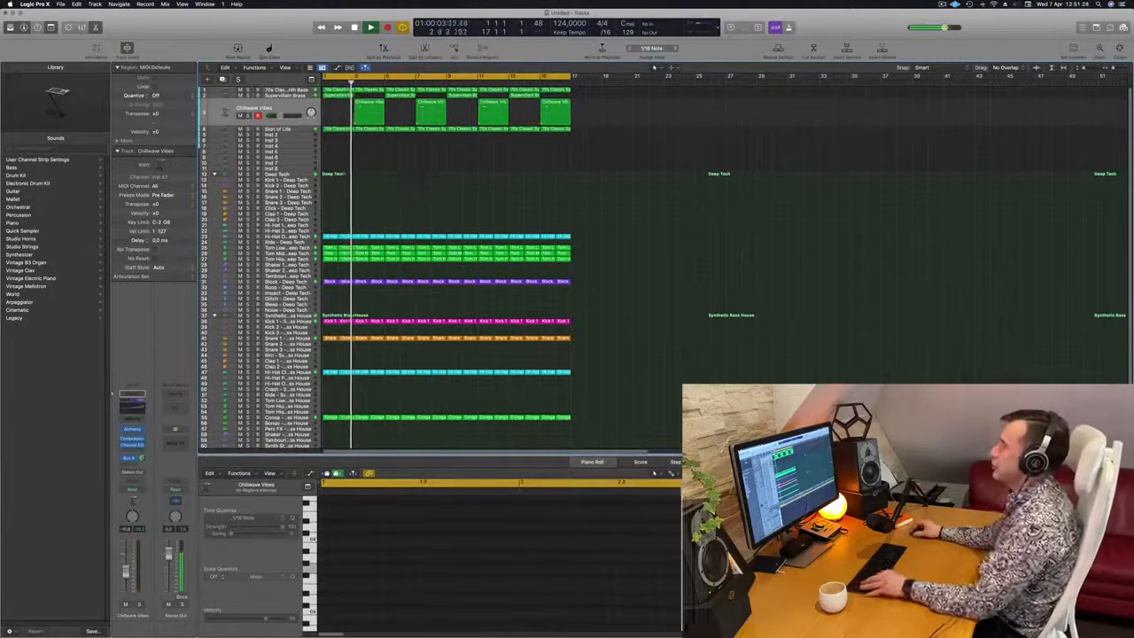
{"action": "scroll", "coordinate": [504, 210], "scroll_direction": "right", "scroll_amount": 1}
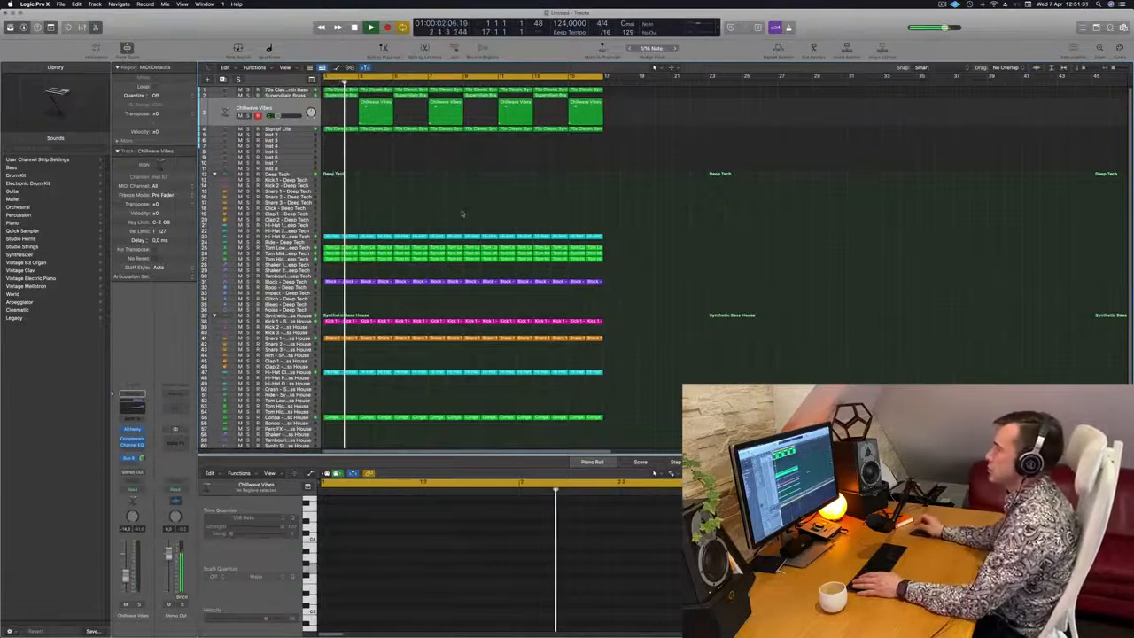
{"action": "scroll", "coordinate": [548, 217], "scroll_direction": "right", "scroll_amount": 1}
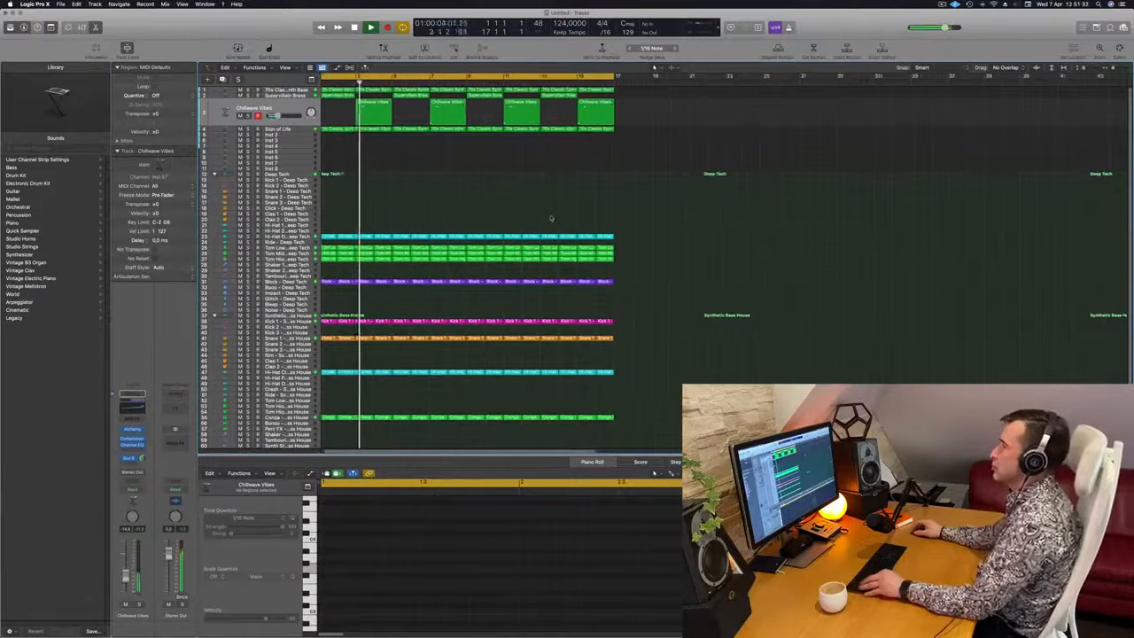
{"action": "scroll", "coordinate": [552, 218], "scroll_direction": "left", "scroll_amount": 2}
{"action": "key", "text": "Return"}
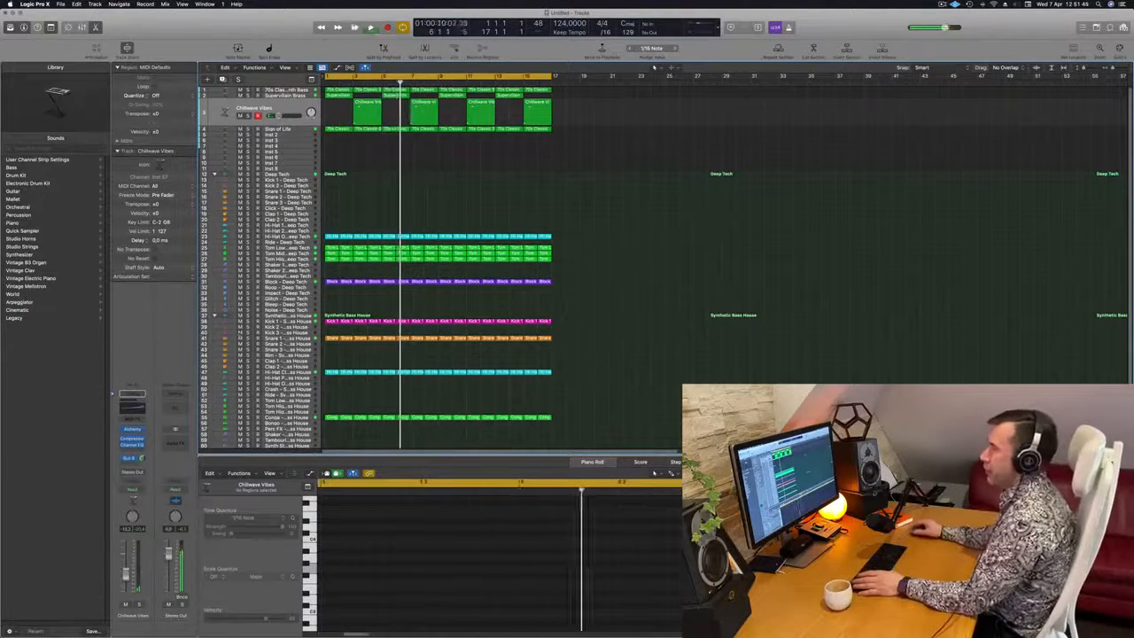
{"action": "key", "text": "space"}
{"action": "key", "text": "space"}
Duplicate the Supervillain Brass track without its regions, and place the copy directly below Sign of Life
{"action": "left_click", "coordinate": [298, 137]}
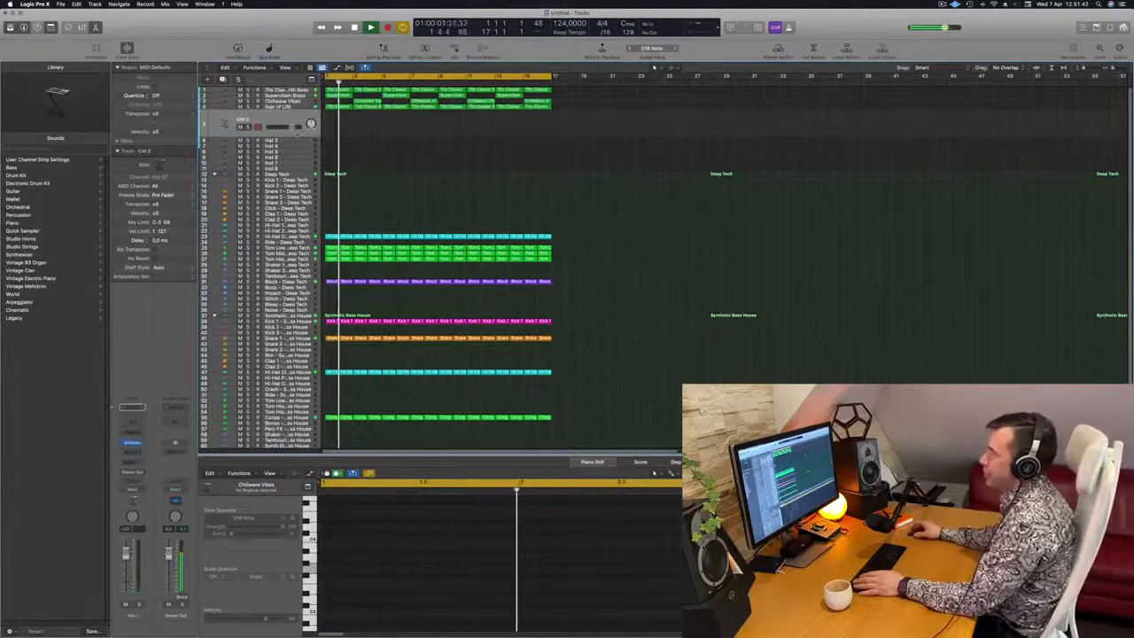
{"action": "key", "text": "space"}
{"action": "key", "text": "space"}
{"action": "left_click", "coordinate": [270, 95]}
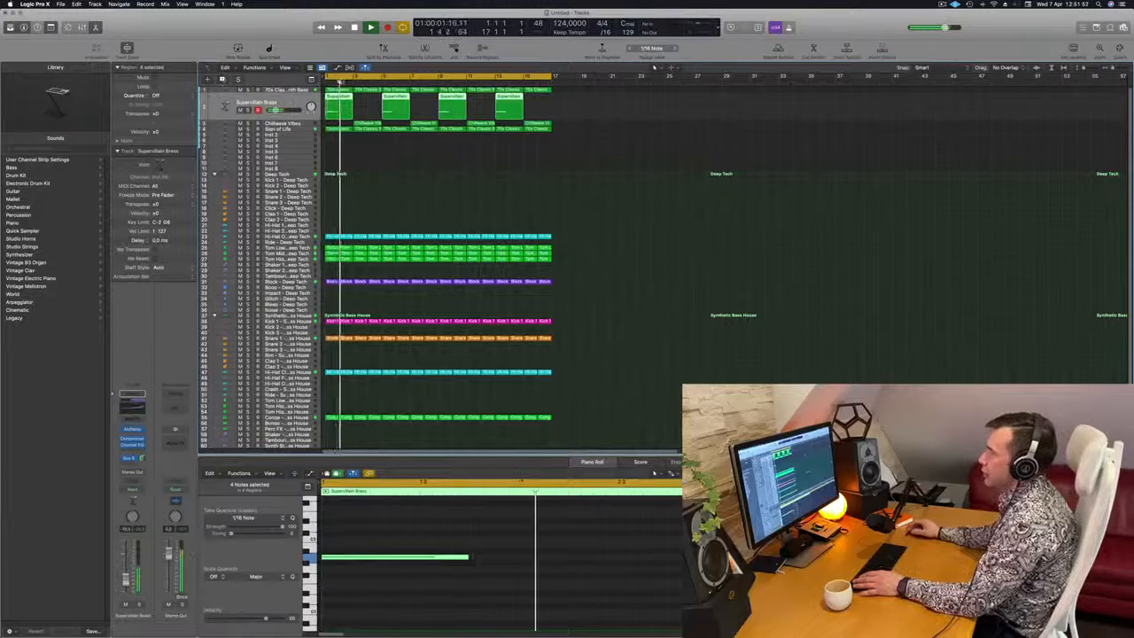
{"action": "left_click", "coordinate": [223, 80]}
{"action": "left_click_drag", "start_coordinate": [286, 108], "coordinate": [311, 110]}
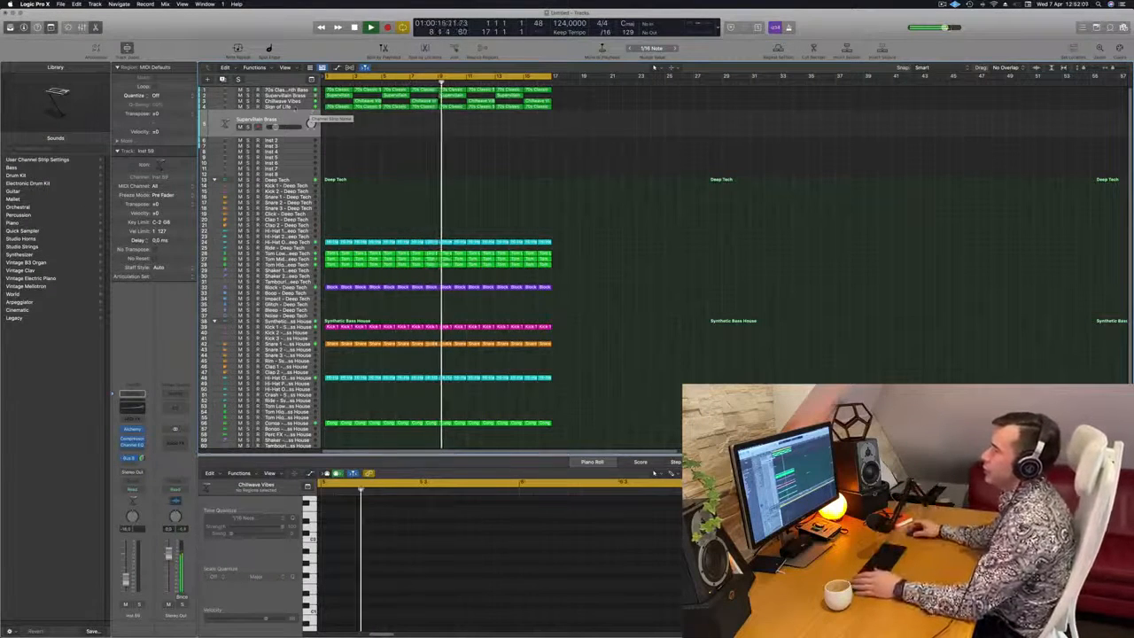
{"action": "left_click", "coordinate": [310, 108]}
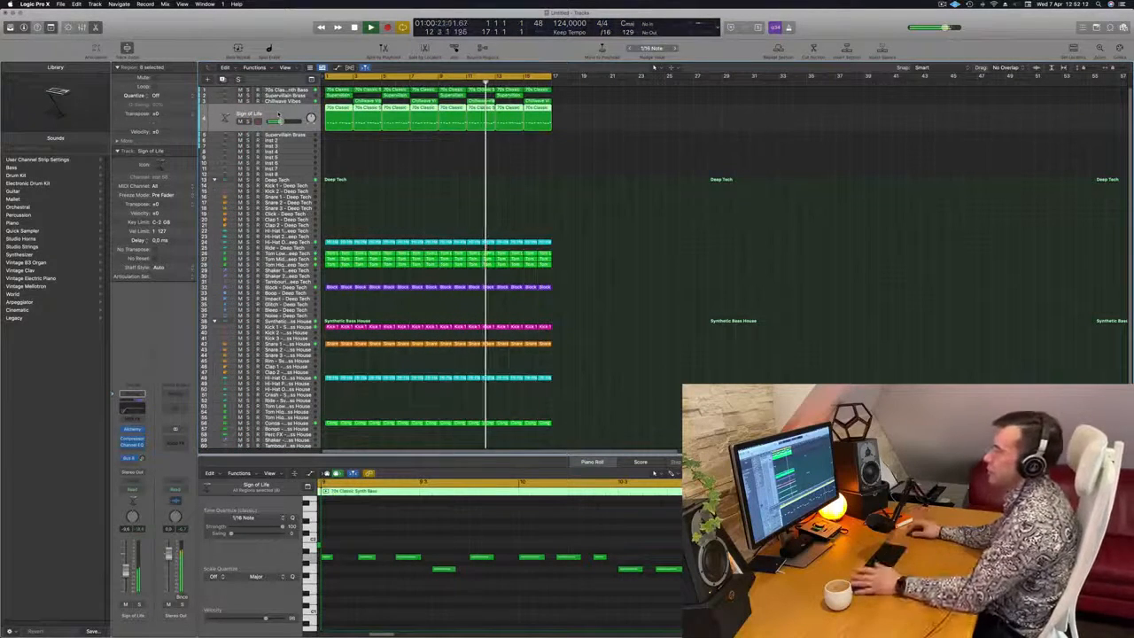
{"action": "left_click", "coordinate": [277, 135]}
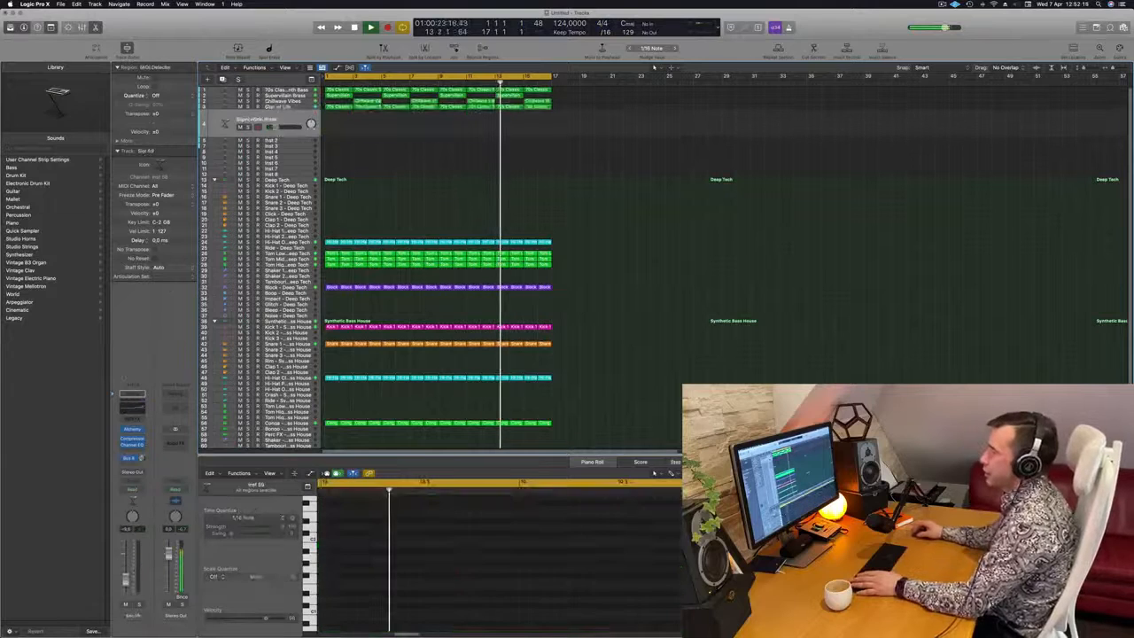
Open Alchemy on the duplicated Supervillain Brass track and load the Analog Resonant Sweep 01 preset from the Pads category
{"action": "key", "text": "Return"}
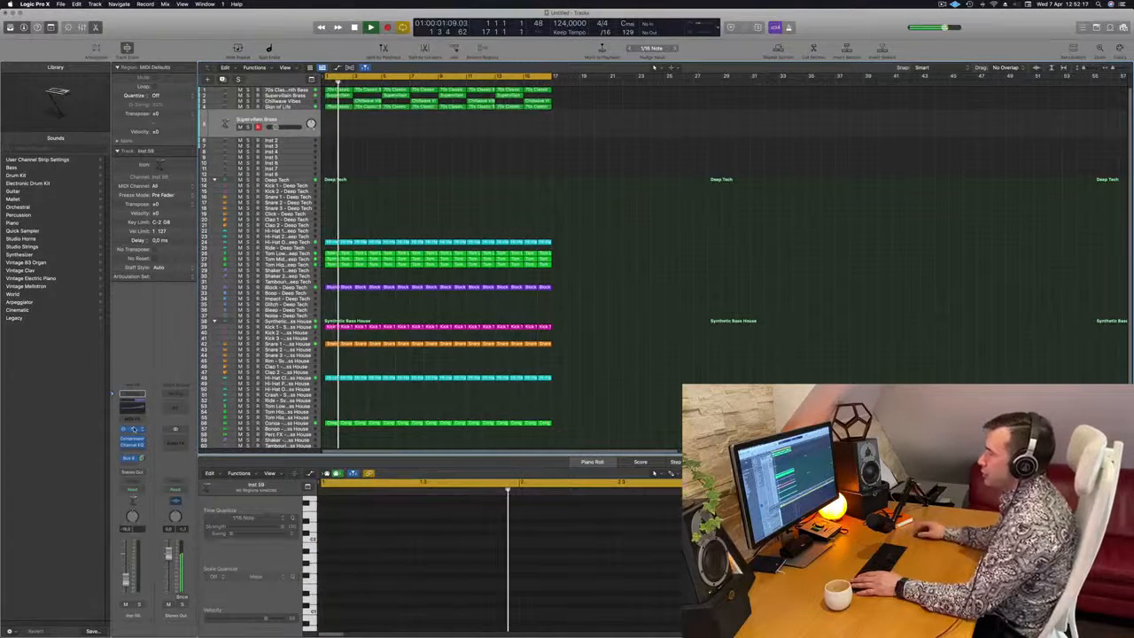
{"action": "left_click", "coordinate": [133, 458]}
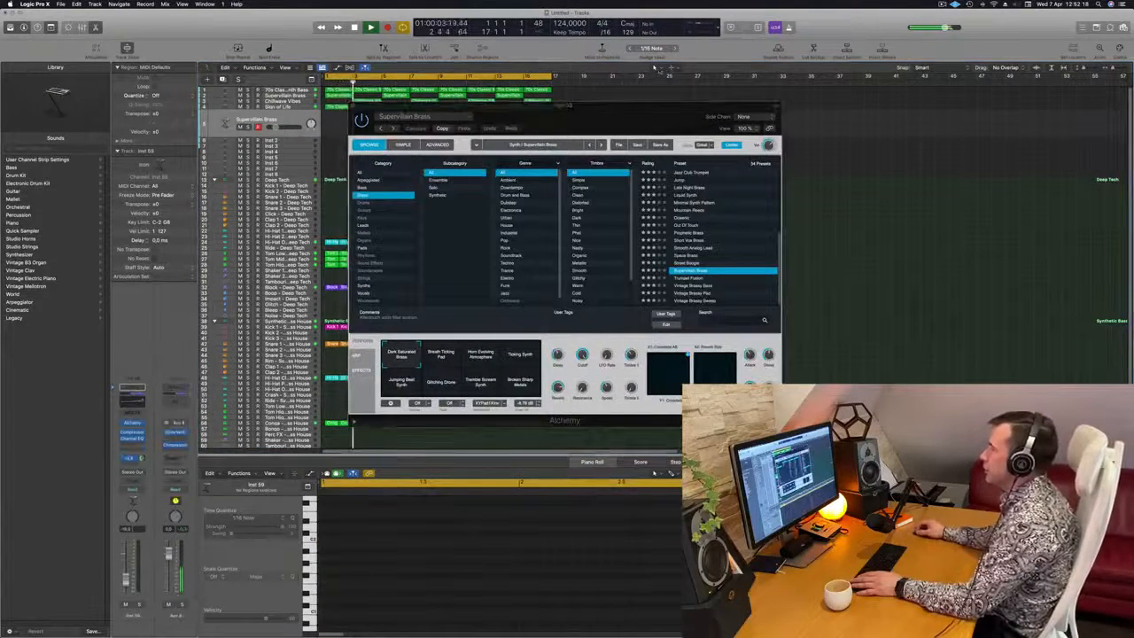
{"action": "left_click_drag", "start_coordinate": [660, 116], "coordinate": [684, 117]}
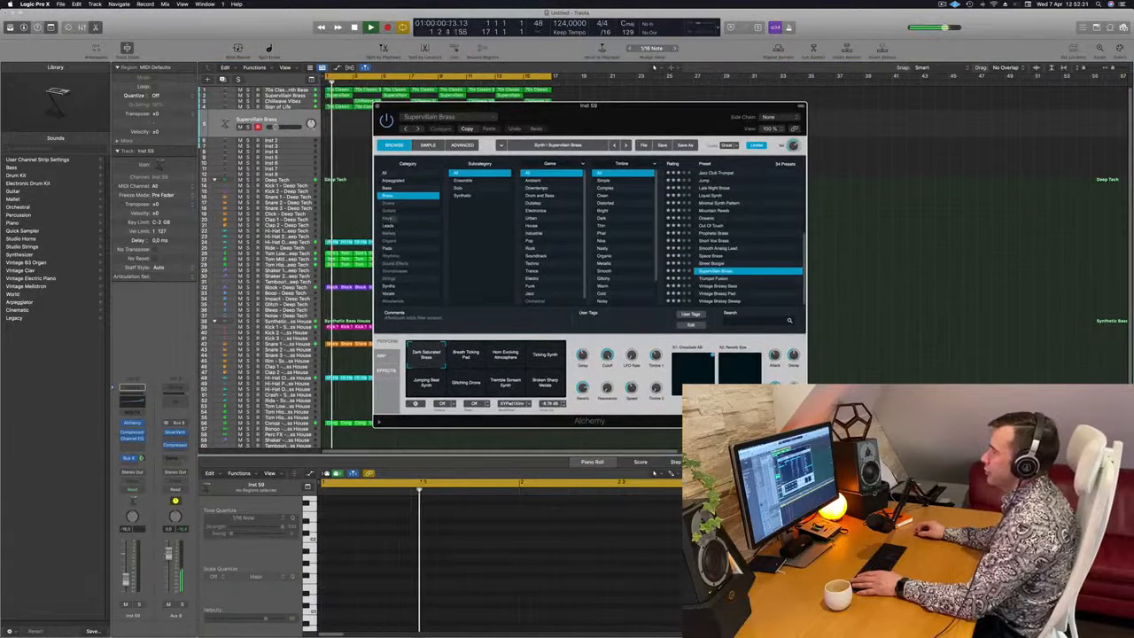
{"action": "left_click", "coordinate": [397, 248]}
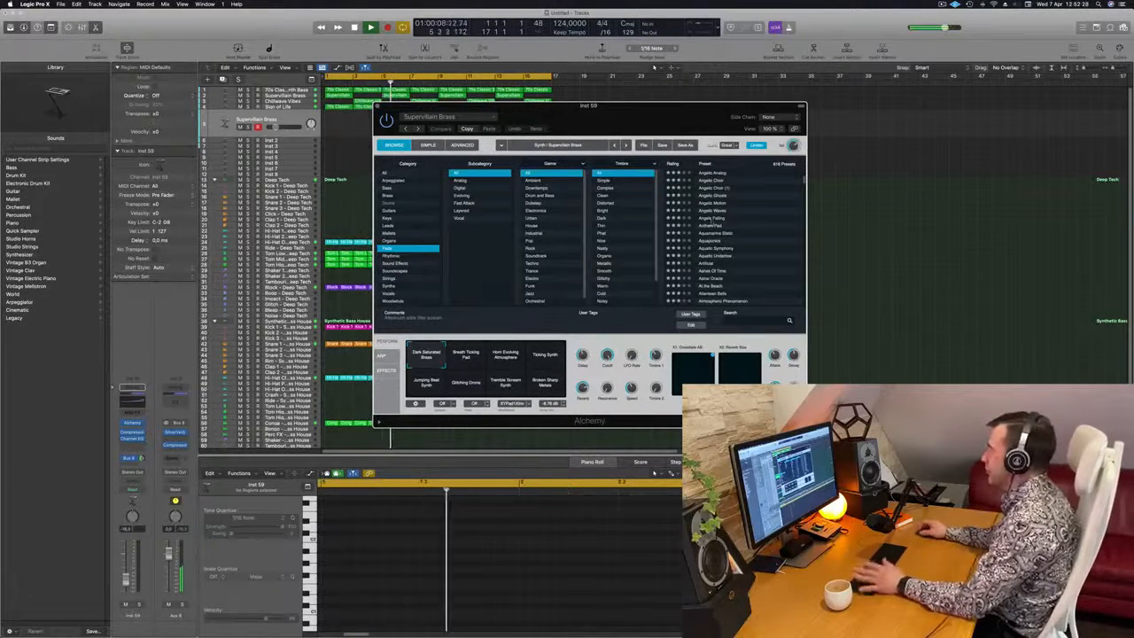
{"action": "scroll", "coordinate": [741, 218], "scroll_direction": "up", "scroll_amount": 3}
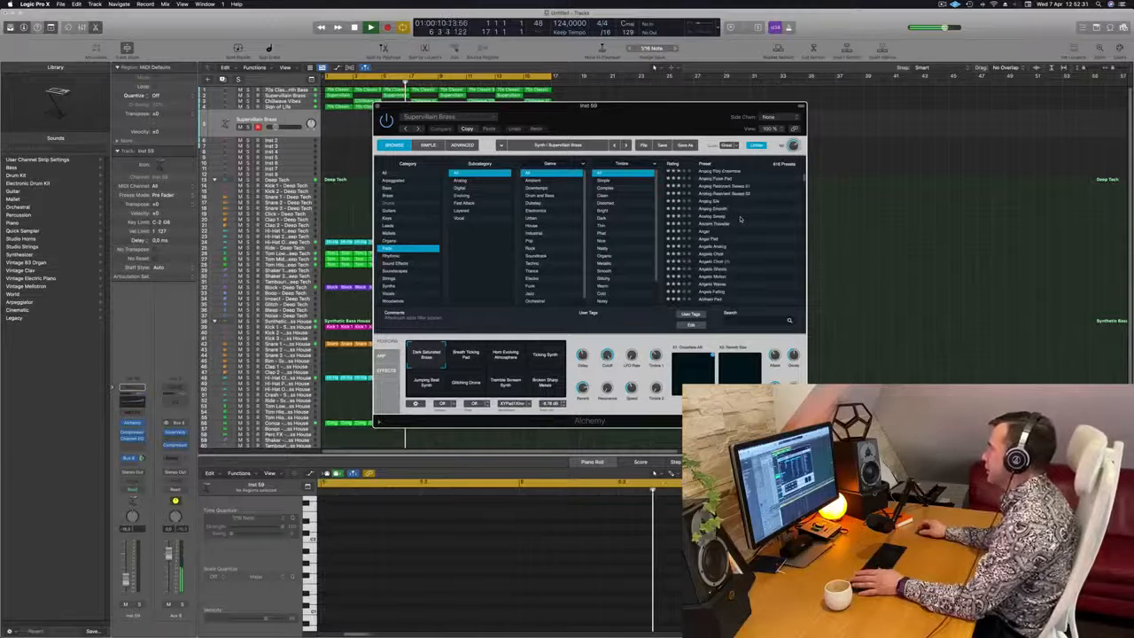
{"action": "scroll", "coordinate": [741, 218], "scroll_direction": "down", "scroll_amount": 2}
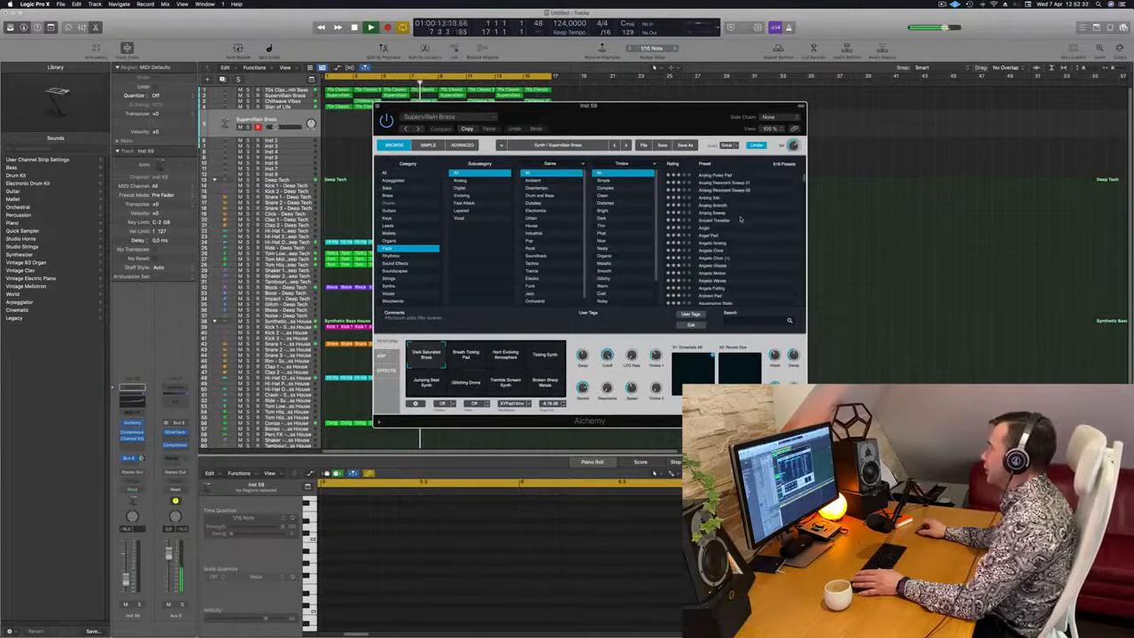
{"action": "left_click_drag", "start_coordinate": [669, 109], "coordinate": [783, 91]}
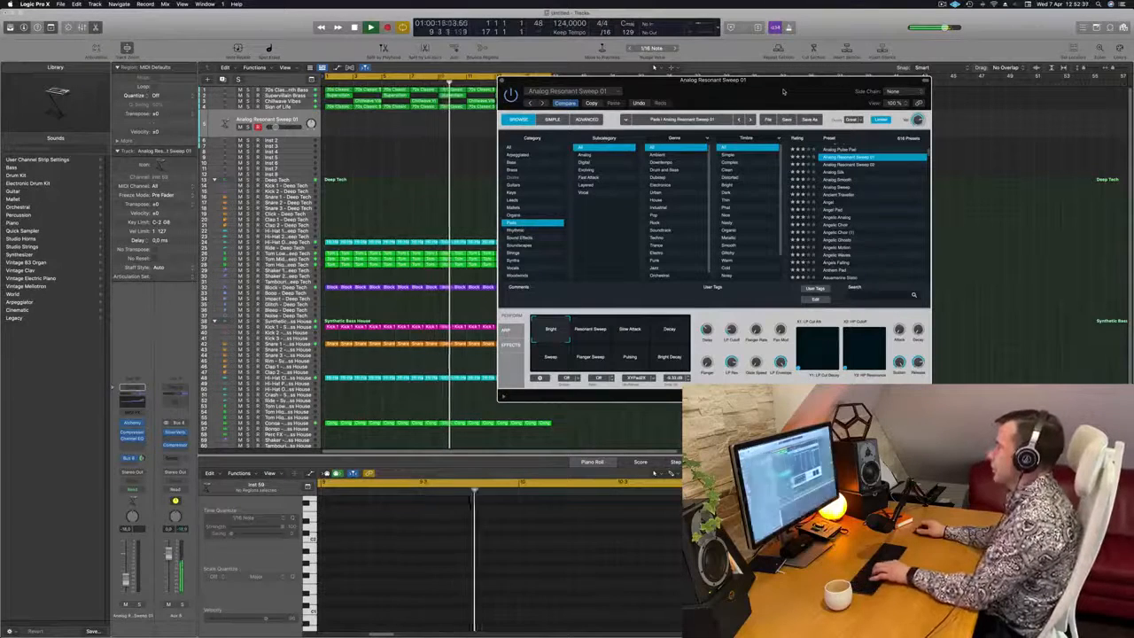
Open Musical Typing for the Analog Resonant Sweep 01 track and arrange it and the Alchemy window clear of the tracks
{"action": "key", "text": "super+k"}
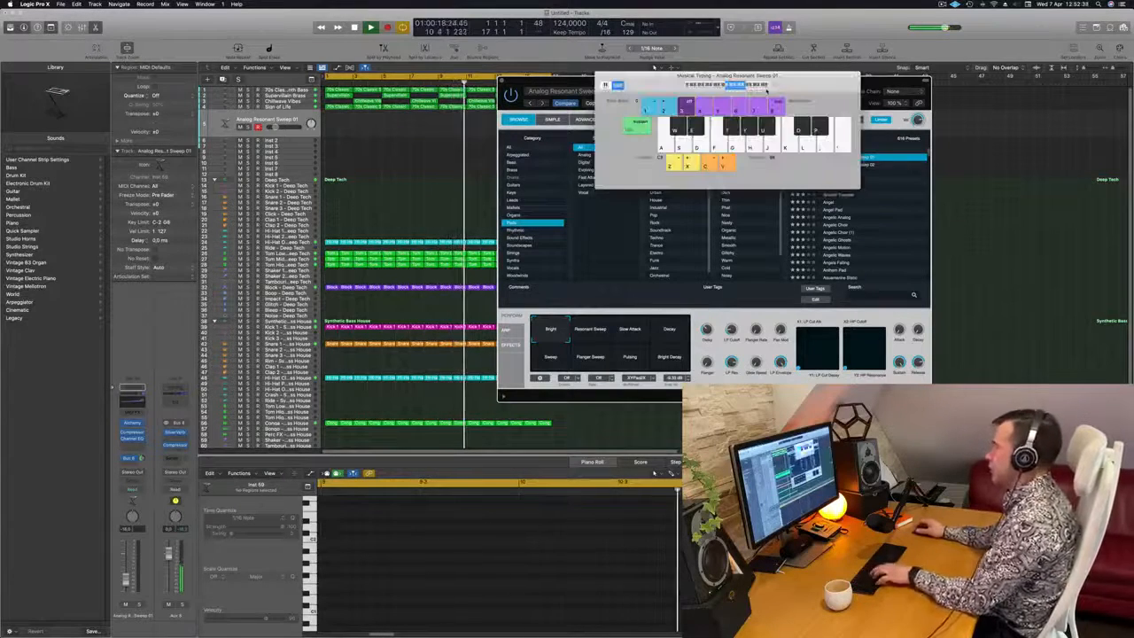
{"action": "left_click_drag", "start_coordinate": [802, 86], "coordinate": [861, 240]}
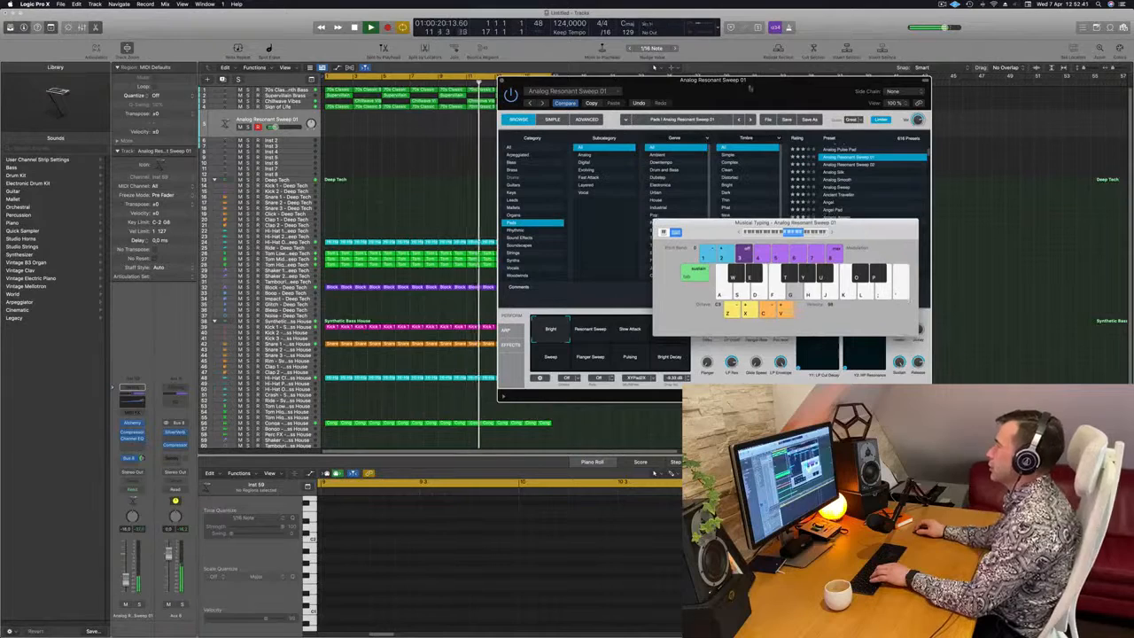
{"action": "left_click_drag", "start_coordinate": [748, 91], "coordinate": [666, 106]}
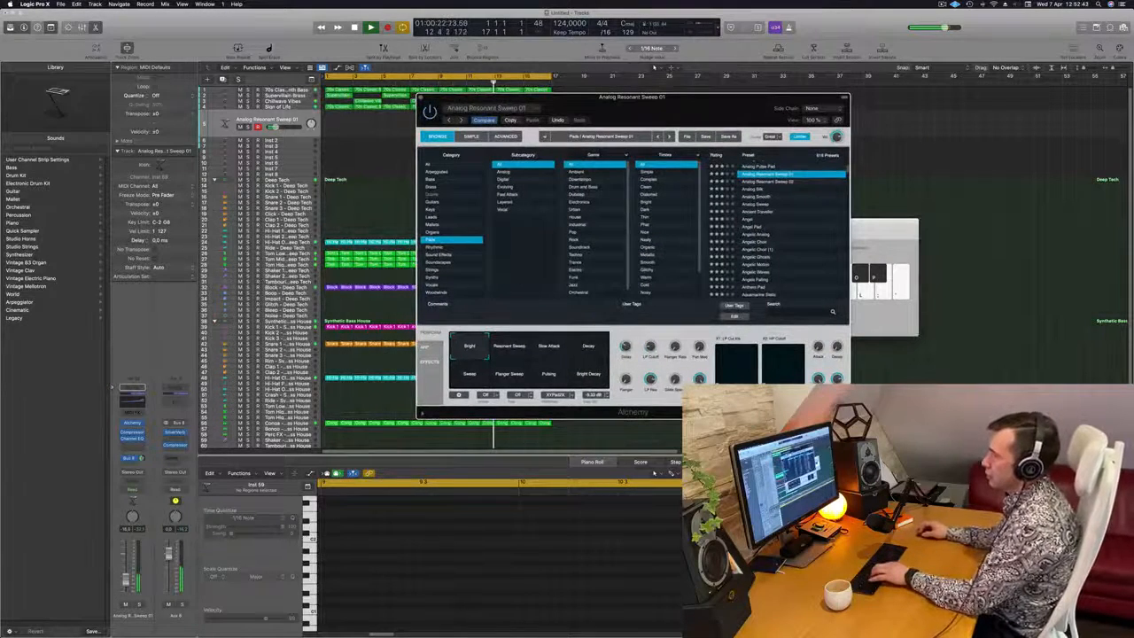
{"action": "left_click", "coordinate": [267, 120]}
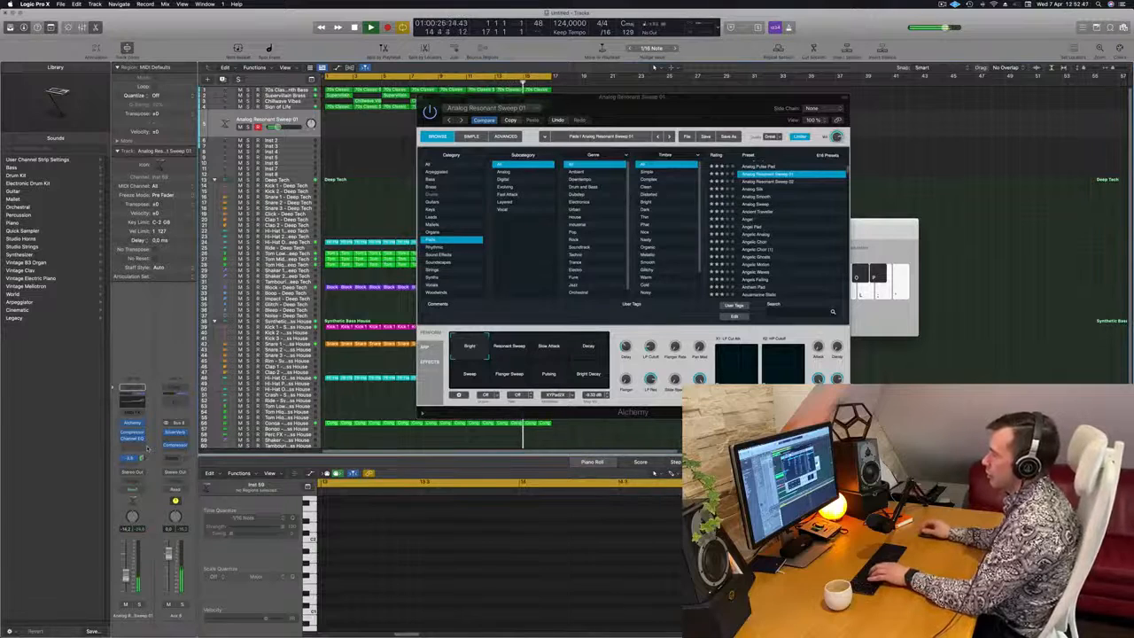
{"action": "left_click_drag", "start_coordinate": [713, 116], "coordinate": [875, 95]}
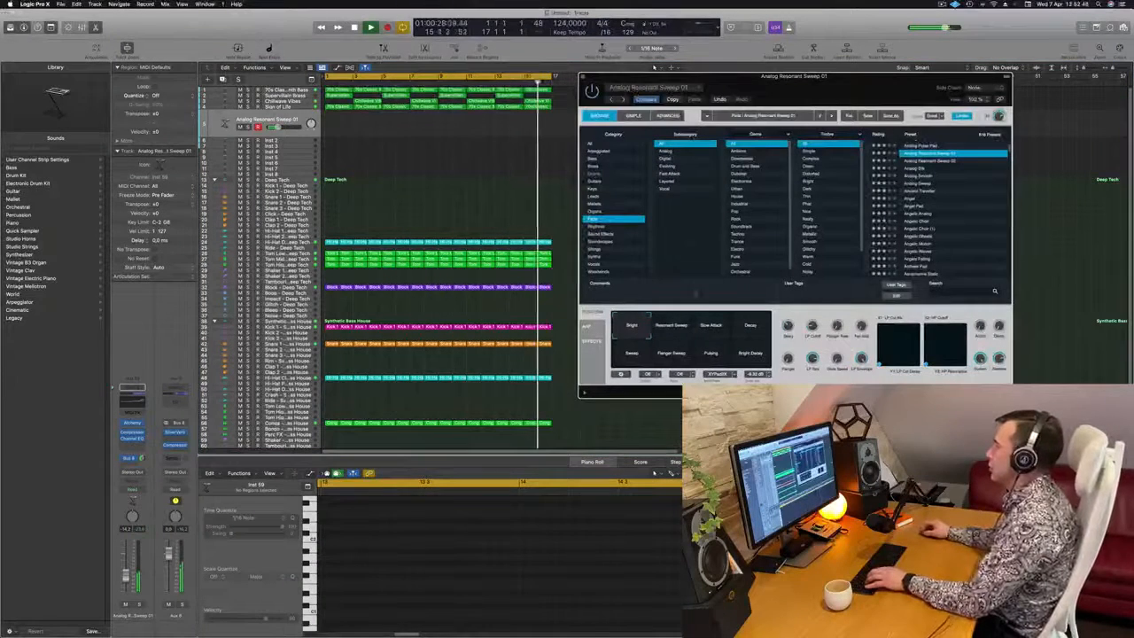
Audition the Resonant Sweep, Slow Attack, Decay and Sweep performance snapshots in Alchemy, and settle on Pulsing
{"action": "left_click", "coordinate": [675, 326]}
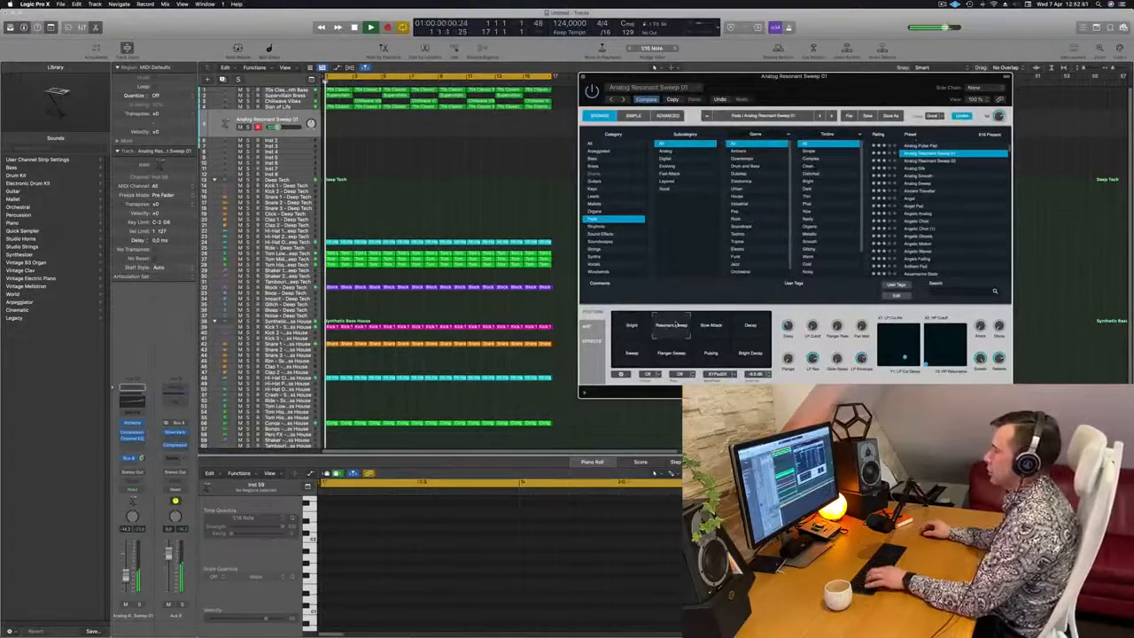
{"action": "left_click", "coordinate": [719, 328]}
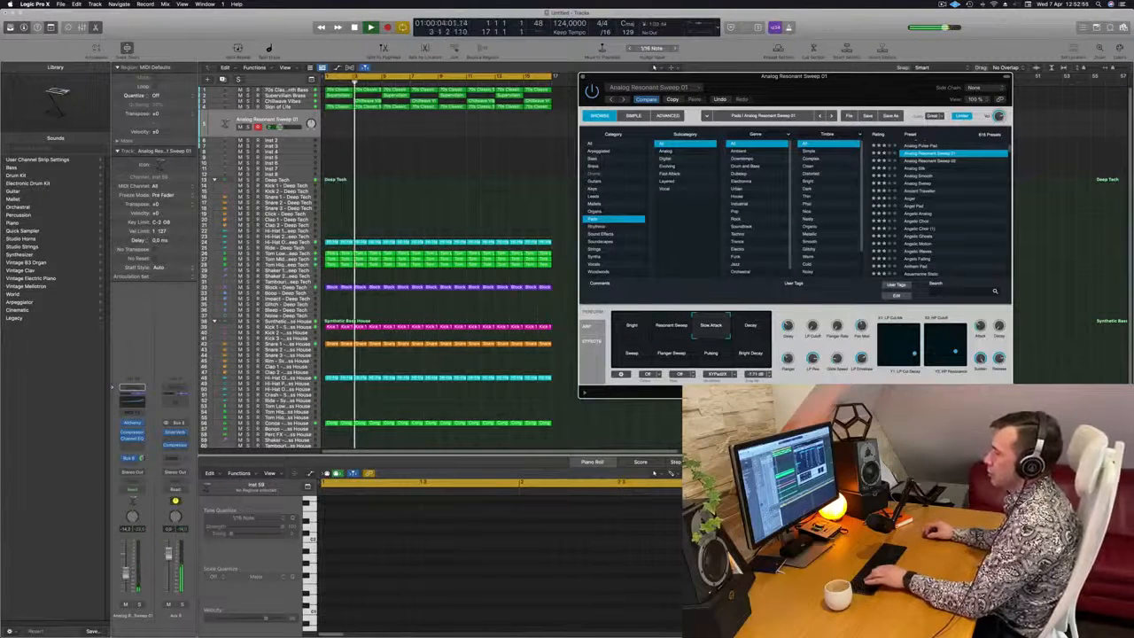
{"action": "left_click", "coordinate": [740, 330]}
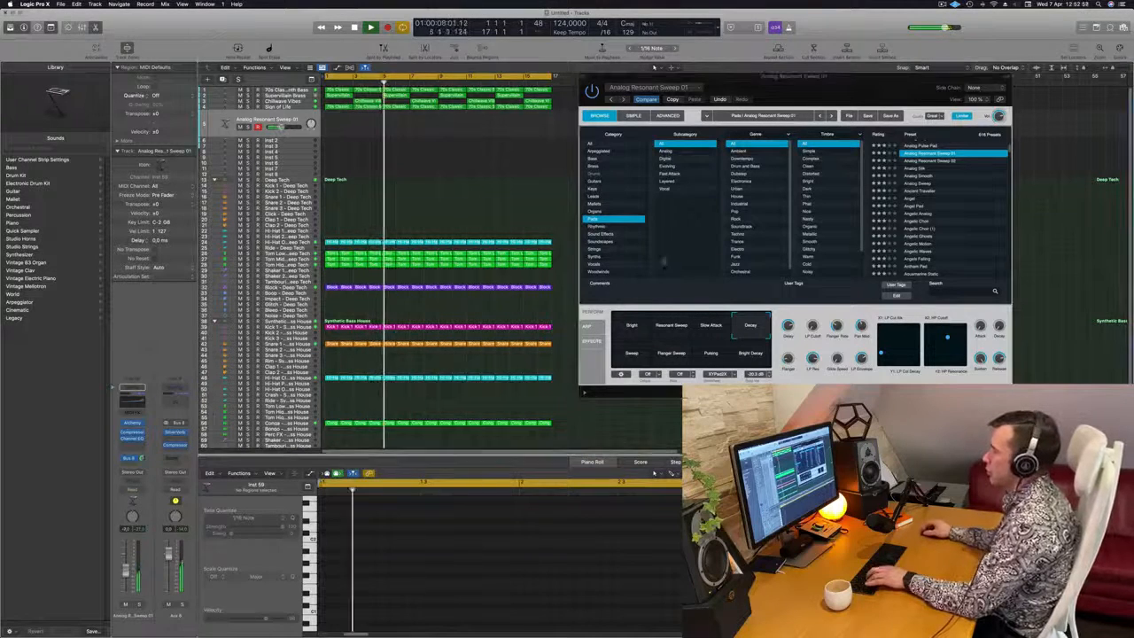
{"action": "left_click_drag", "start_coordinate": [762, 76], "coordinate": [729, 89]}
{"action": "left_click_drag", "start_coordinate": [816, 102], "coordinate": [864, 94]}
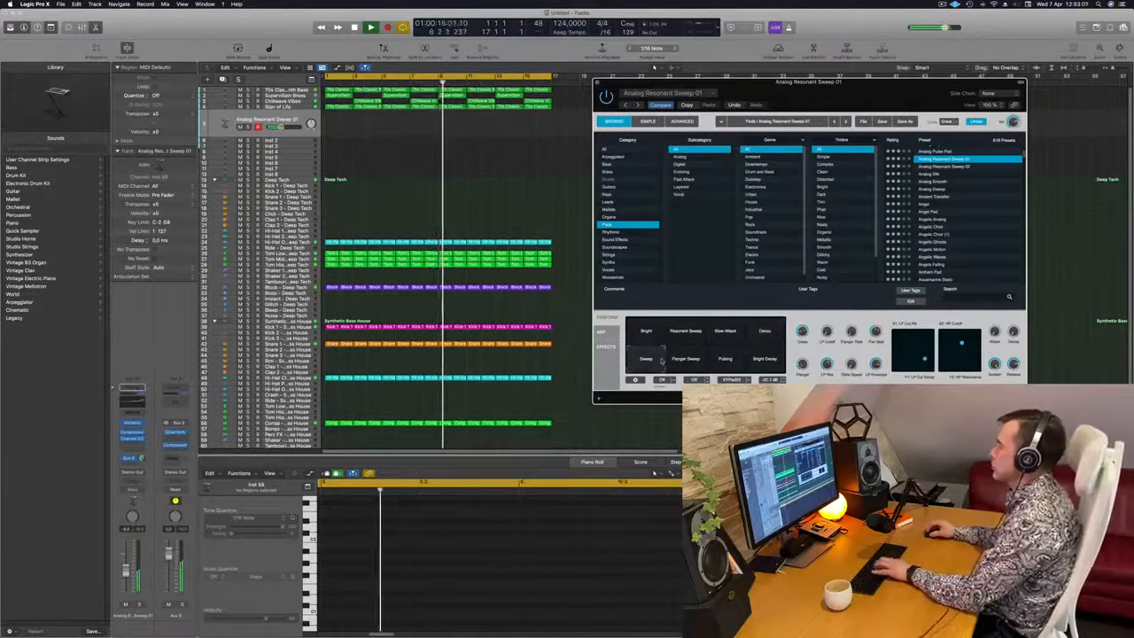
{"action": "mouse_move", "coordinate": [860, 93]}
{"action": "left_mouse_down"}
{"action": "mouse_move", "coordinate": [742, 69]}
{"action": "mouse_move", "coordinate": [912, 76]}
{"action": "mouse_move", "coordinate": [839, 94]}
{"action": "left_mouse_up"}
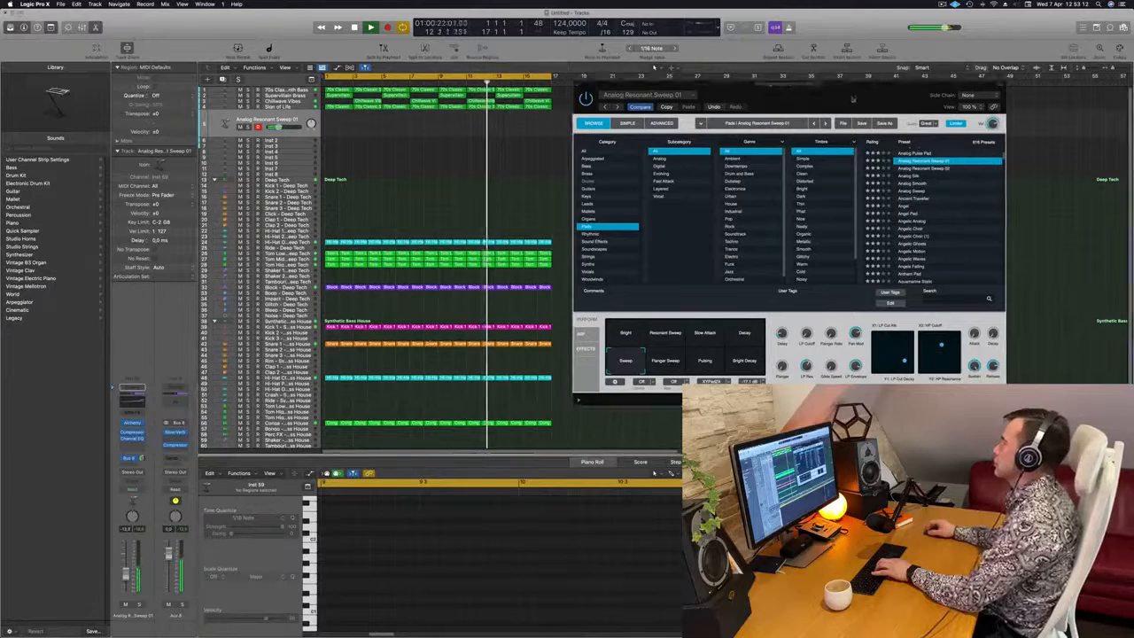
{"action": "left_click_drag", "start_coordinate": [854, 98], "coordinate": [565, 141]}
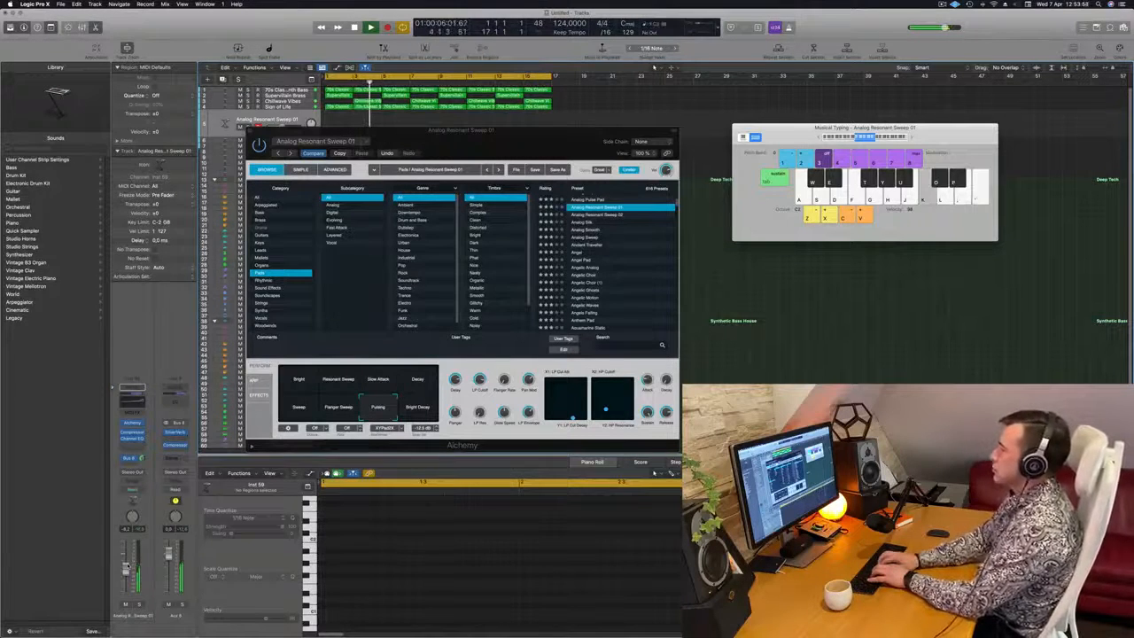
Record a long-note pad line on the Analog Resonant Sweep 01 track with Musical Typing, from bar 7 to about bar 15
{"action": "key", "text": "h"}
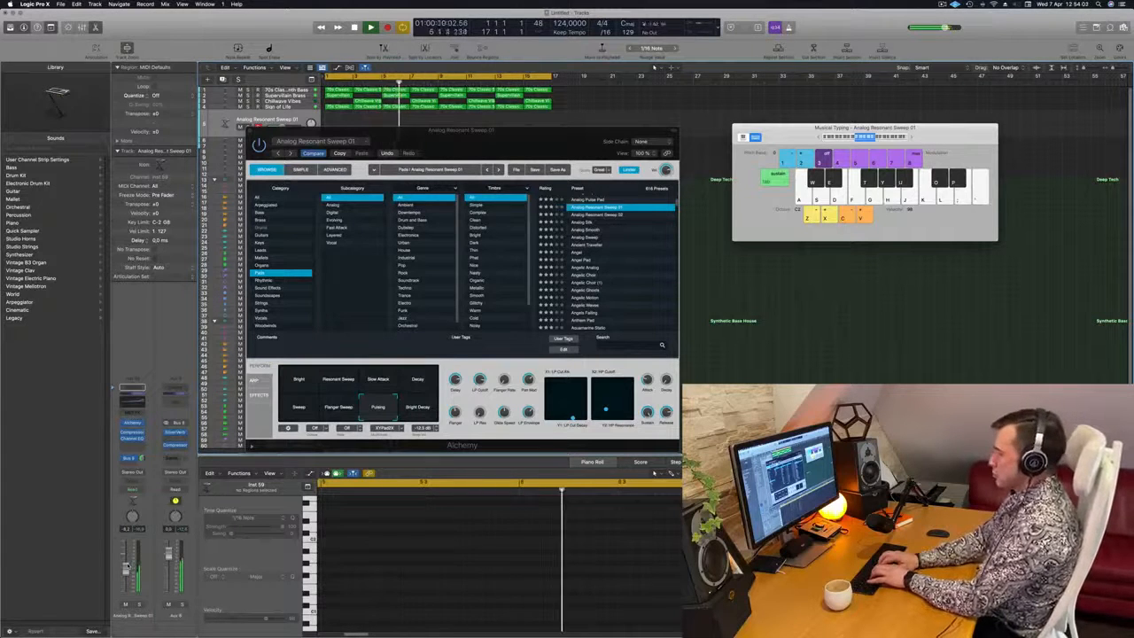
{"action": "key", "text": "semicolon"}
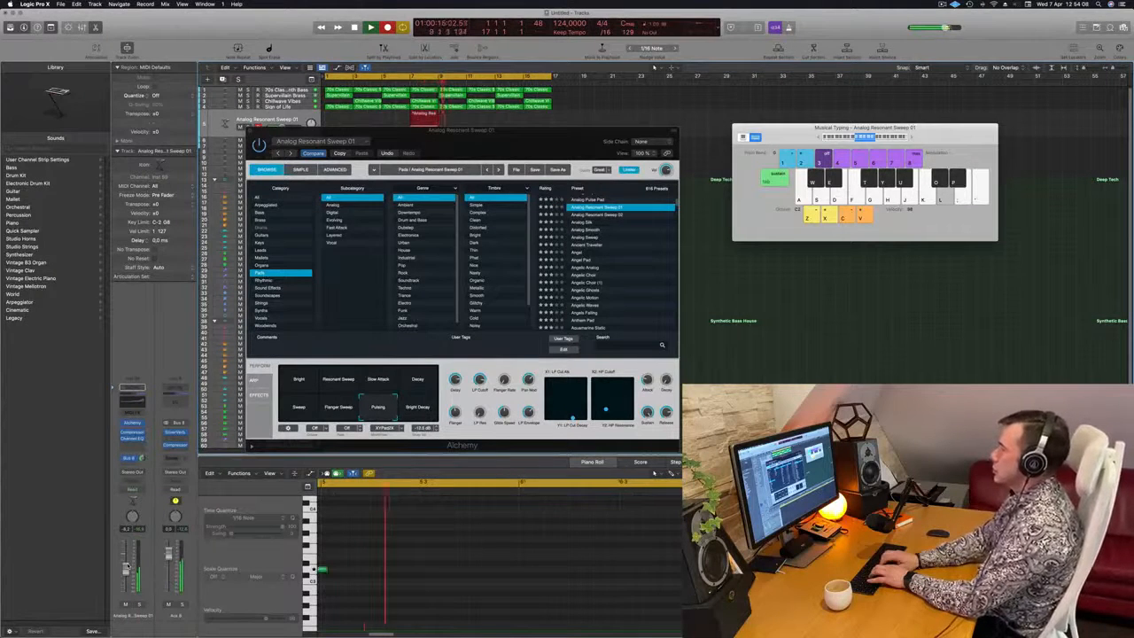
{"action": "key", "text": "h"}
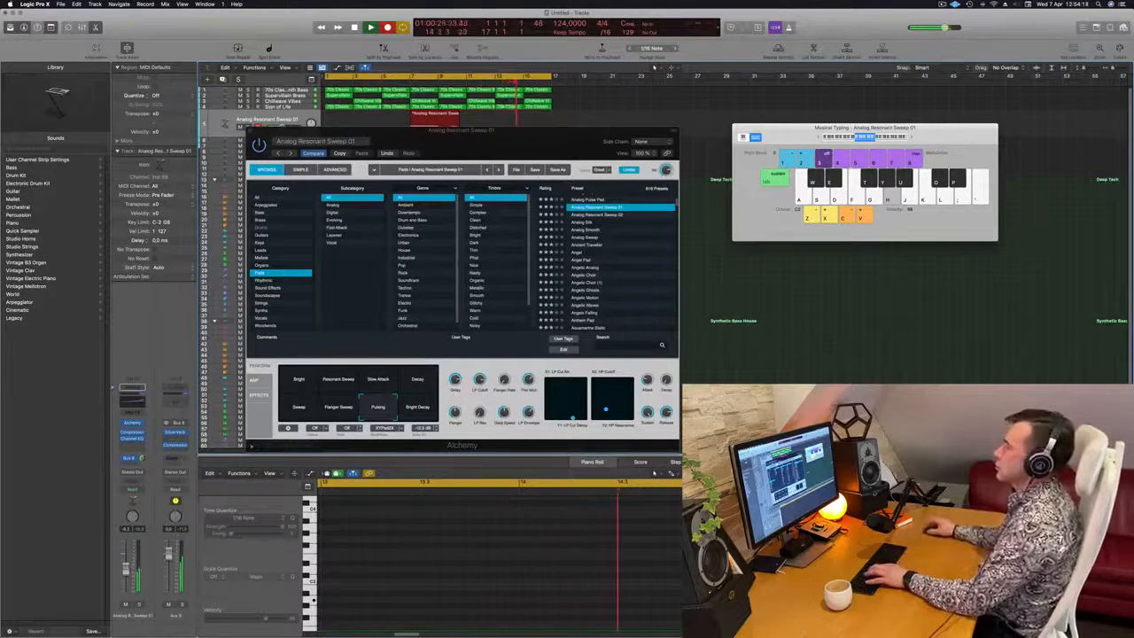
{"action": "left_click_drag", "start_coordinate": [545, 131], "coordinate": [678, 306]}
{"action": "key", "text": "space"}
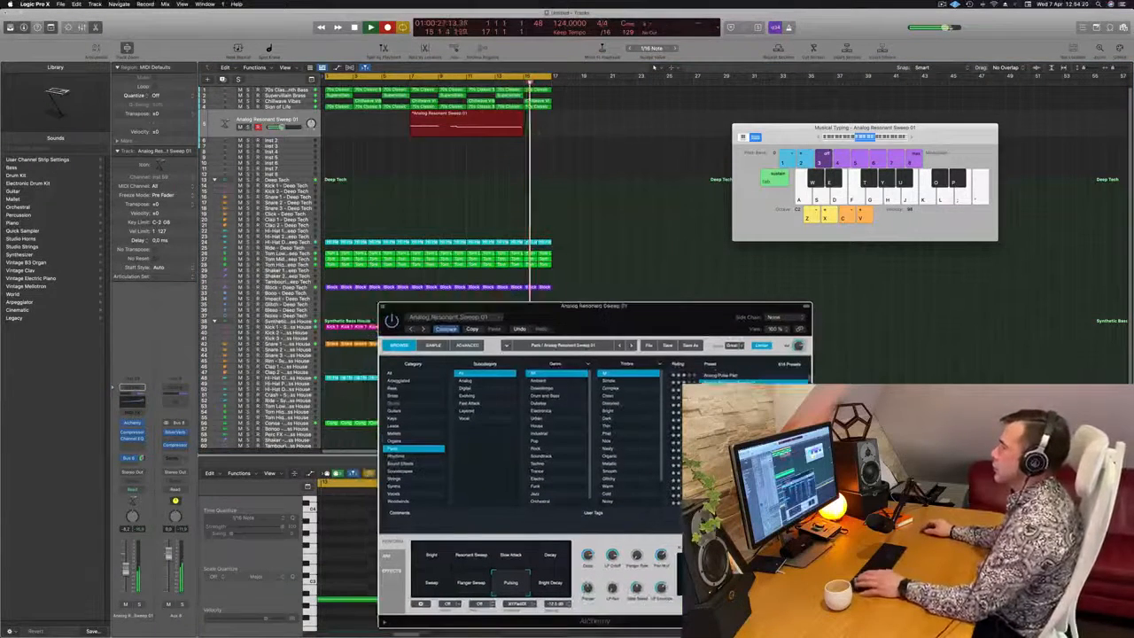
Move the recorded pad region to the start of bar 1, clear Alchemy out of the way, and select the region for note editing
{"action": "left_click_drag", "start_coordinate": [479, 117], "coordinate": [394, 117]}
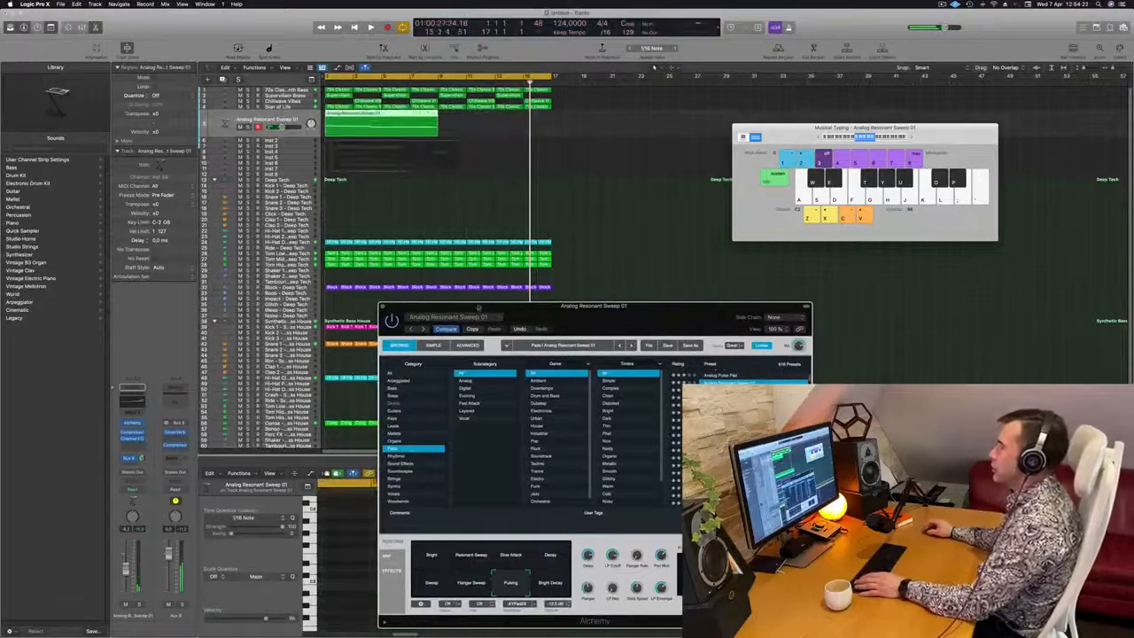
{"action": "left_click_drag", "start_coordinate": [523, 306], "coordinate": [886, 166]}
{"action": "key", "text": "space"}
{"action": "left_click", "coordinate": [390, 116]}
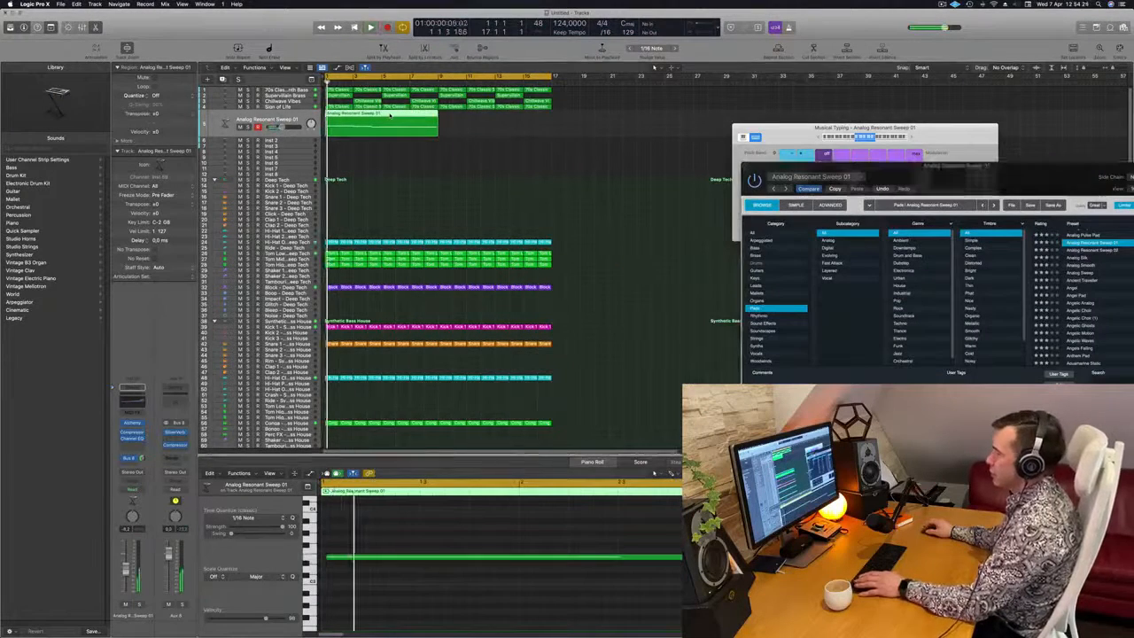
Lengthen the pad region's first note so it ends at bar 3, where the second note starts
{"action": "left_click", "coordinate": [434, 557]}
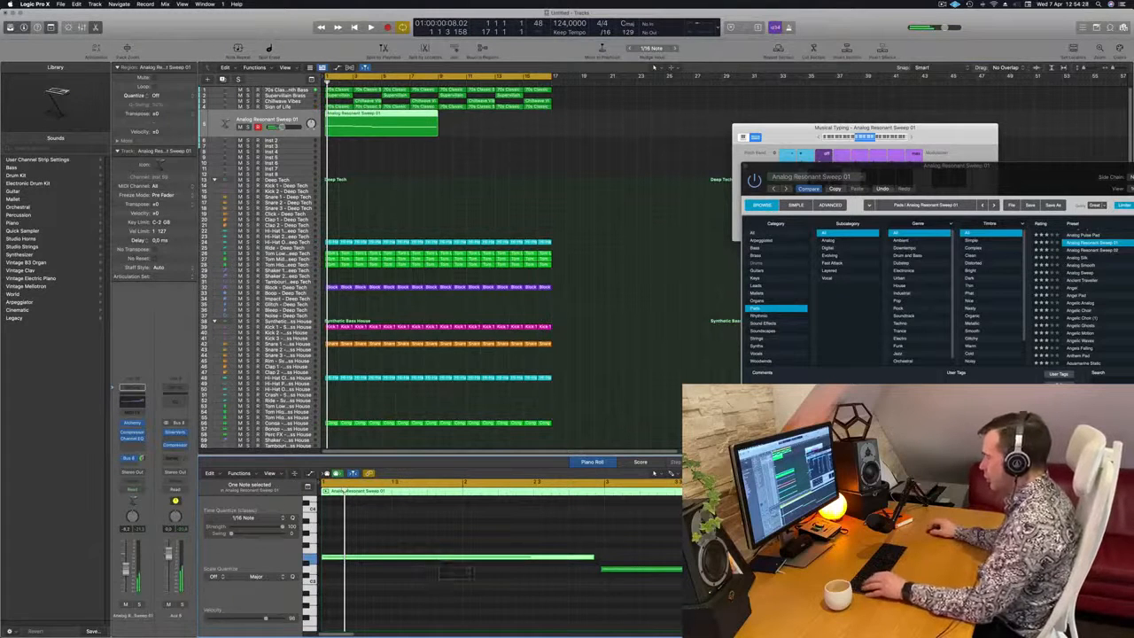
{"action": "left_click", "coordinate": [443, 571]}
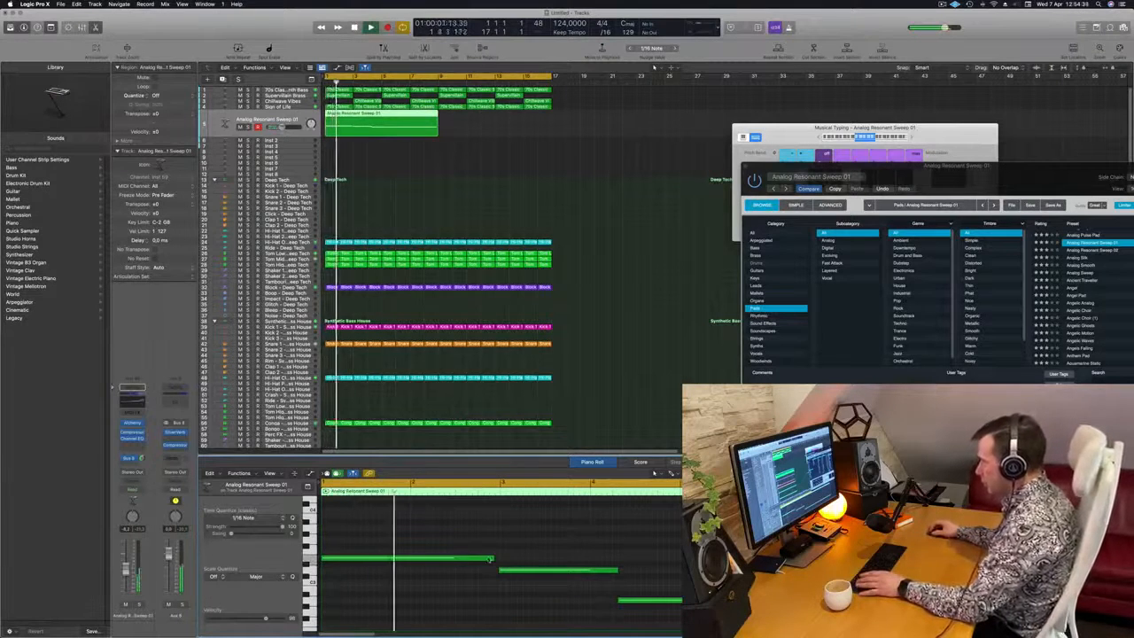
{"action": "left_click_drag", "start_coordinate": [489, 559], "coordinate": [500, 560]}
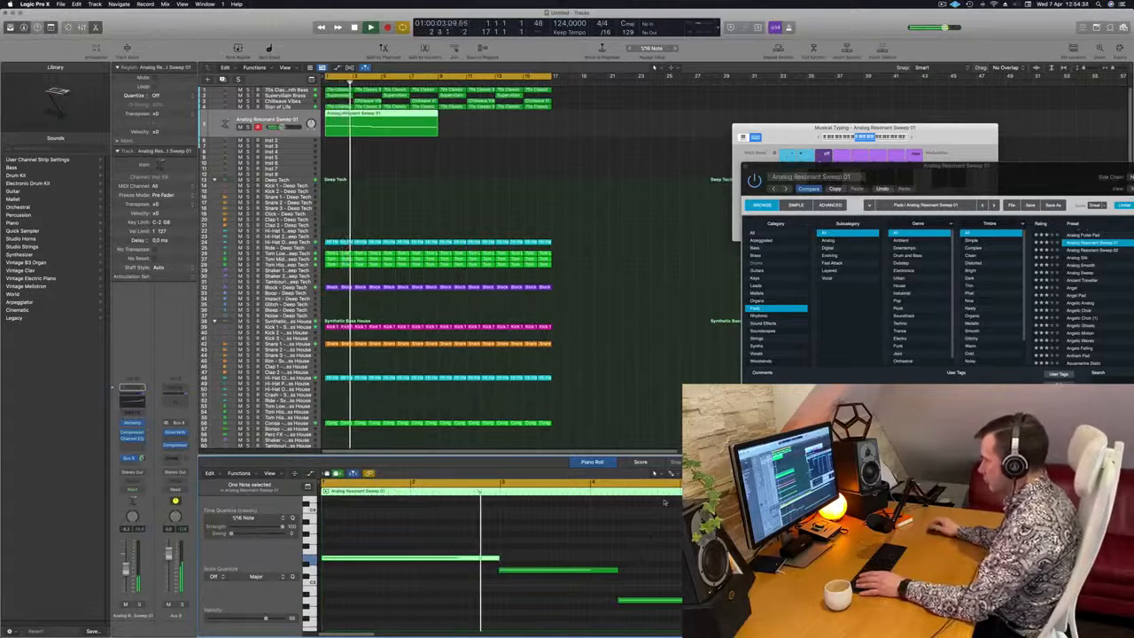
Move the third pad note to start at bar 5 and extend the second note up to it, then replay the loop
{"action": "left_click", "coordinate": [539, 571]}
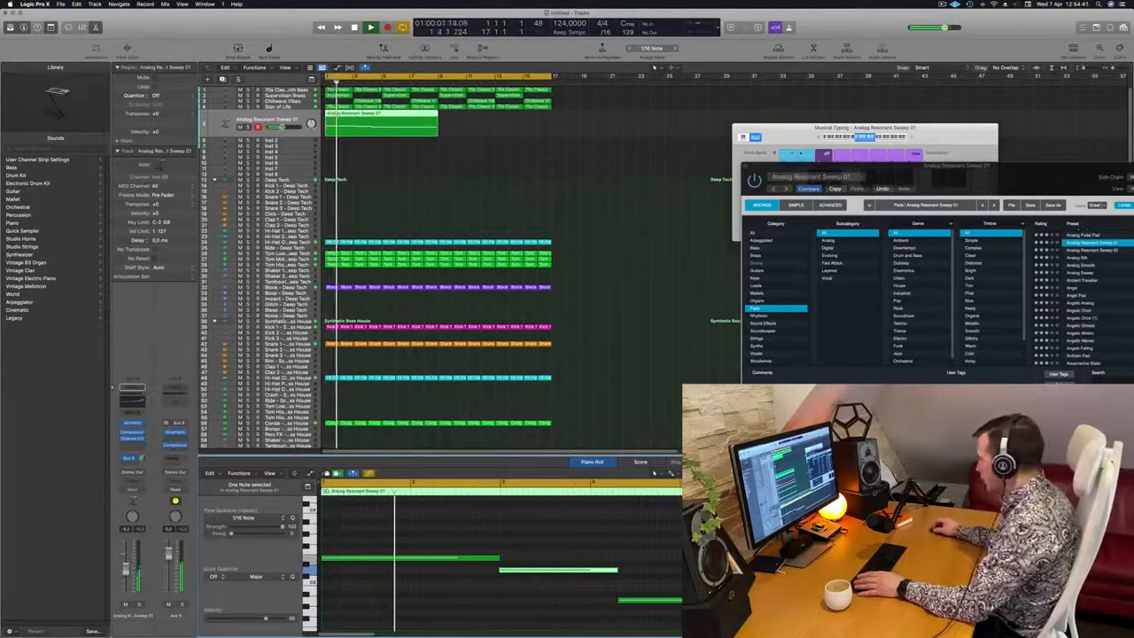
{"action": "left_click", "coordinate": [638, 601]}
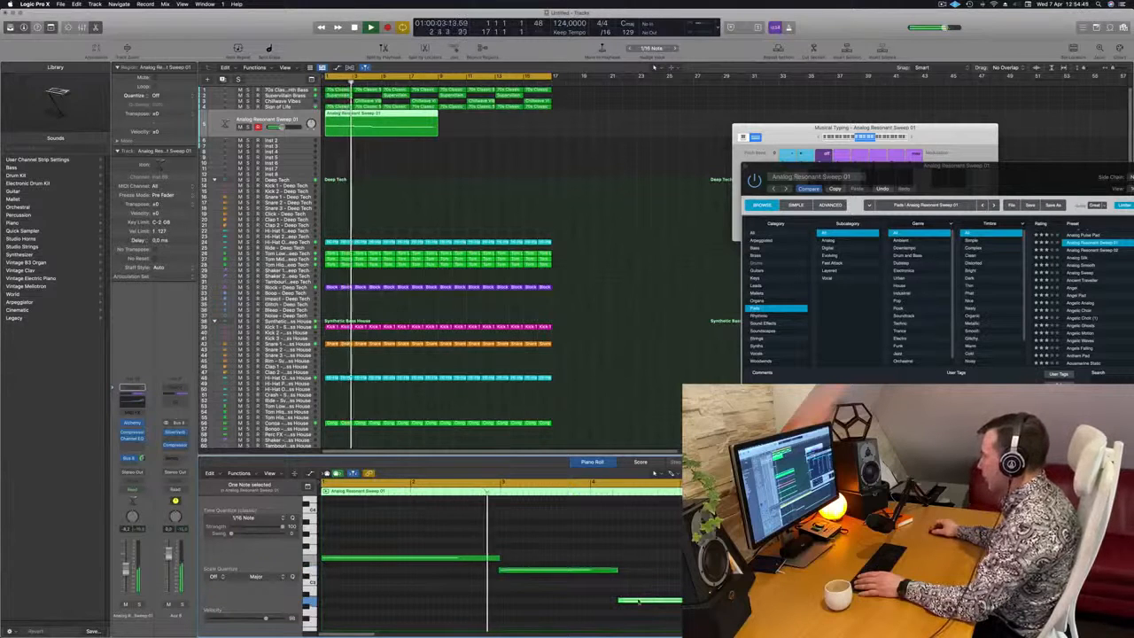
{"action": "left_click_drag", "start_coordinate": [638, 601], "coordinate": [701, 601]}
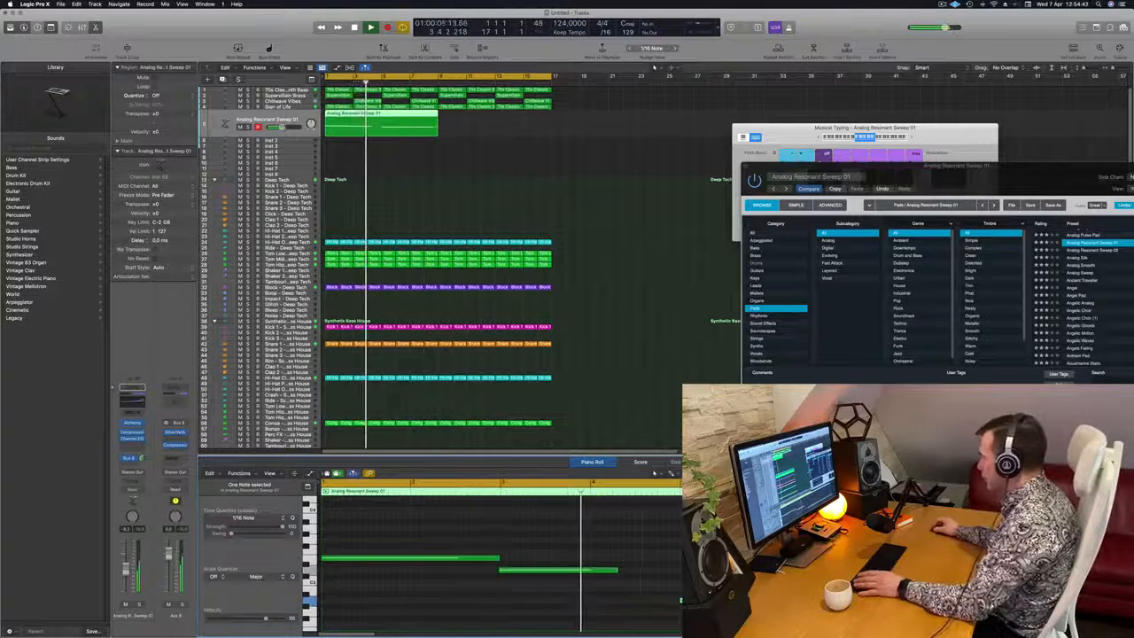
{"action": "key", "text": "space"}
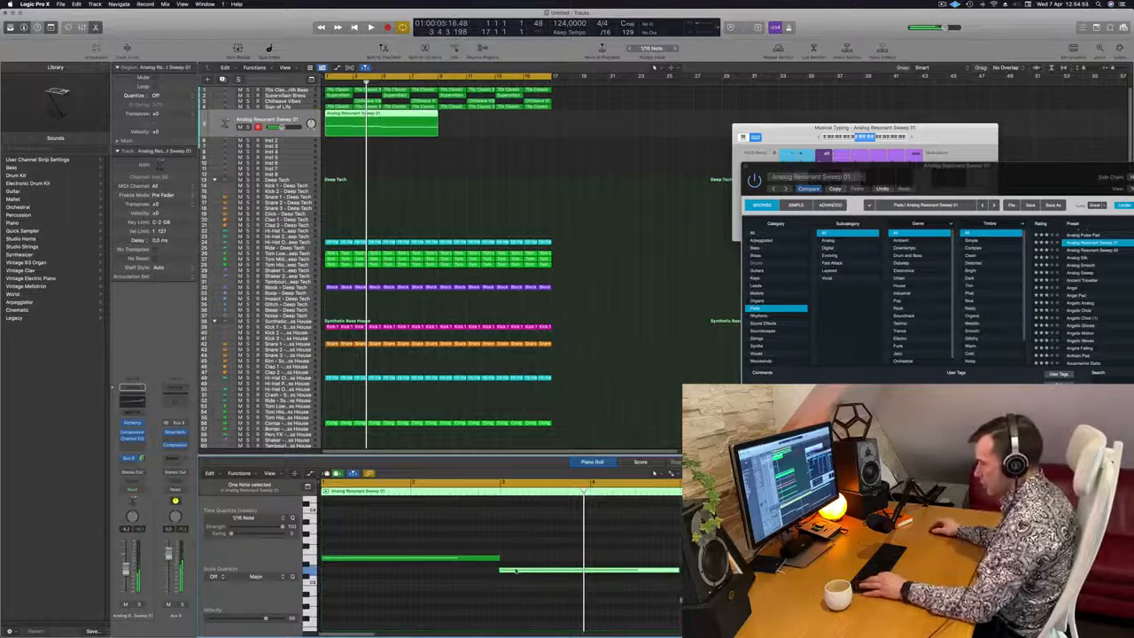
{"action": "key", "text": "space"}
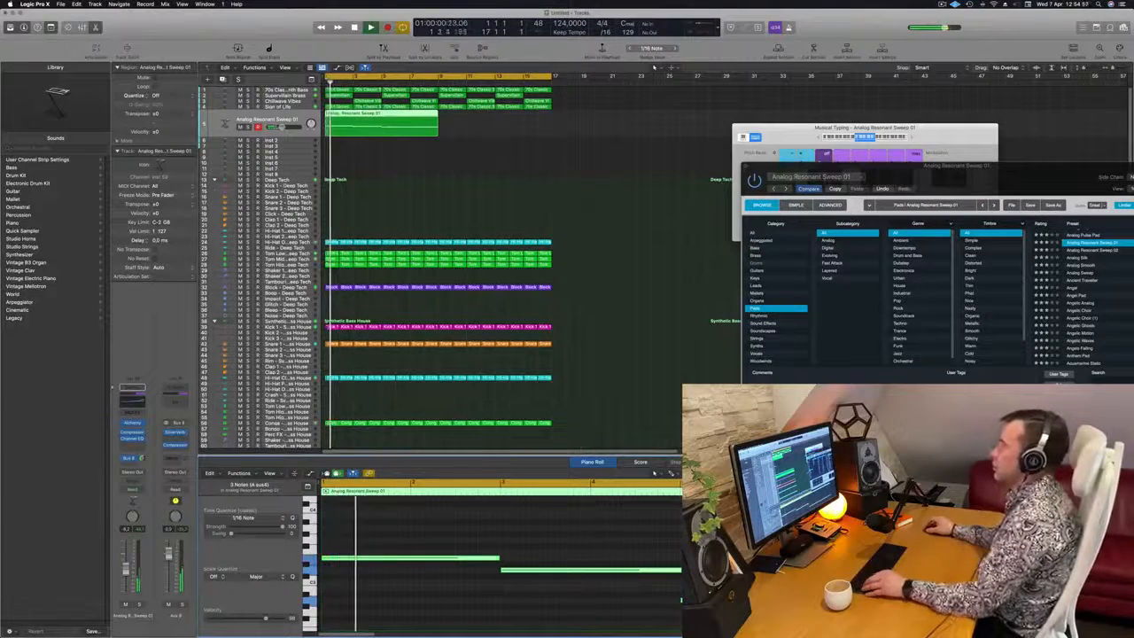
Copy the pad region to bar 9 so the part fills all sixteen bars
{"action": "left_click_drag", "start_coordinate": [707, 184], "coordinate": [761, 157]}
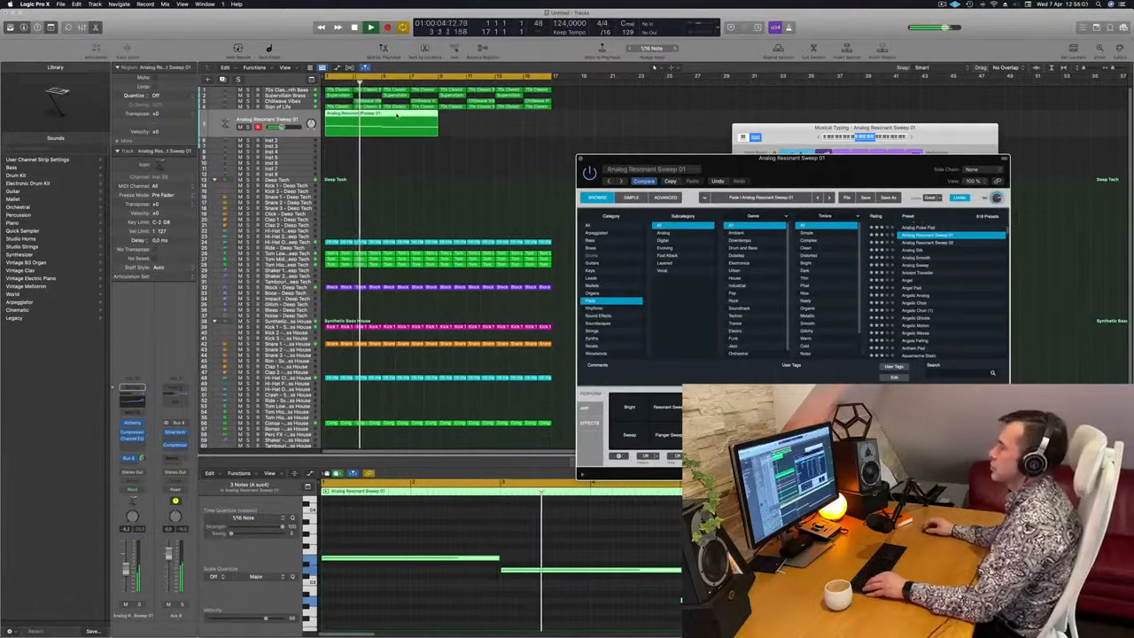
{"action": "left_click_drag", "start_coordinate": [397, 115], "coordinate": [514, 121]}
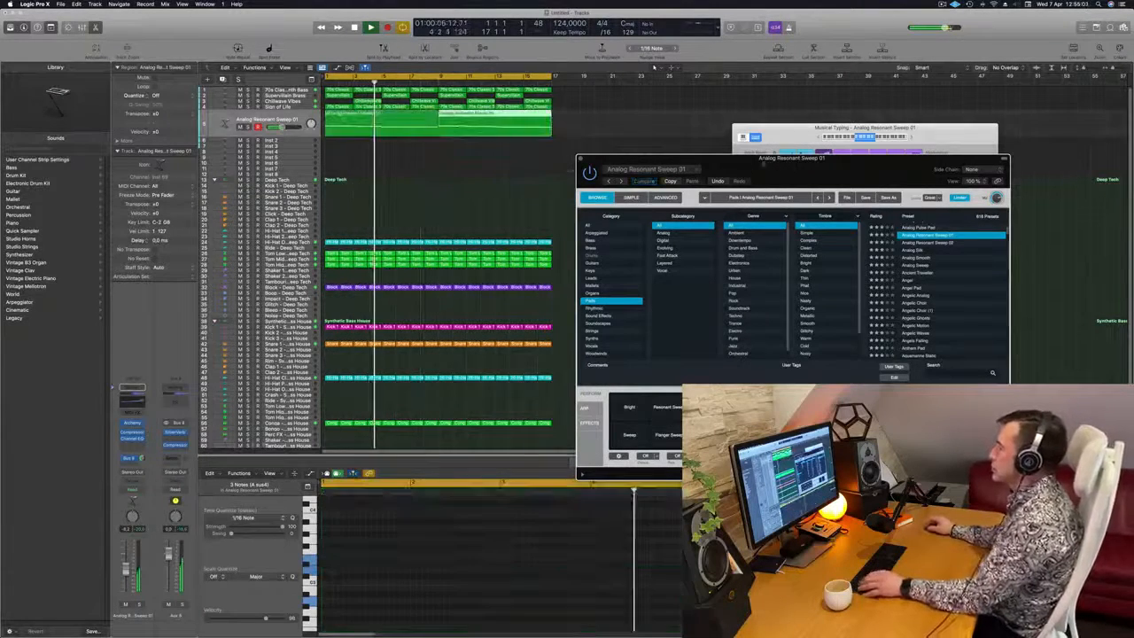
{"action": "mouse_move", "coordinate": [781, 161]}
{"action": "left_mouse_down"}
{"action": "mouse_move", "coordinate": [653, 178]}
{"action": "mouse_move", "coordinate": [724, 132]}
{"action": "mouse_move", "coordinate": [619, 167]}
{"action": "mouse_move", "coordinate": [761, 142]}
{"action": "mouse_move", "coordinate": [795, 161]}
{"action": "left_mouse_up"}
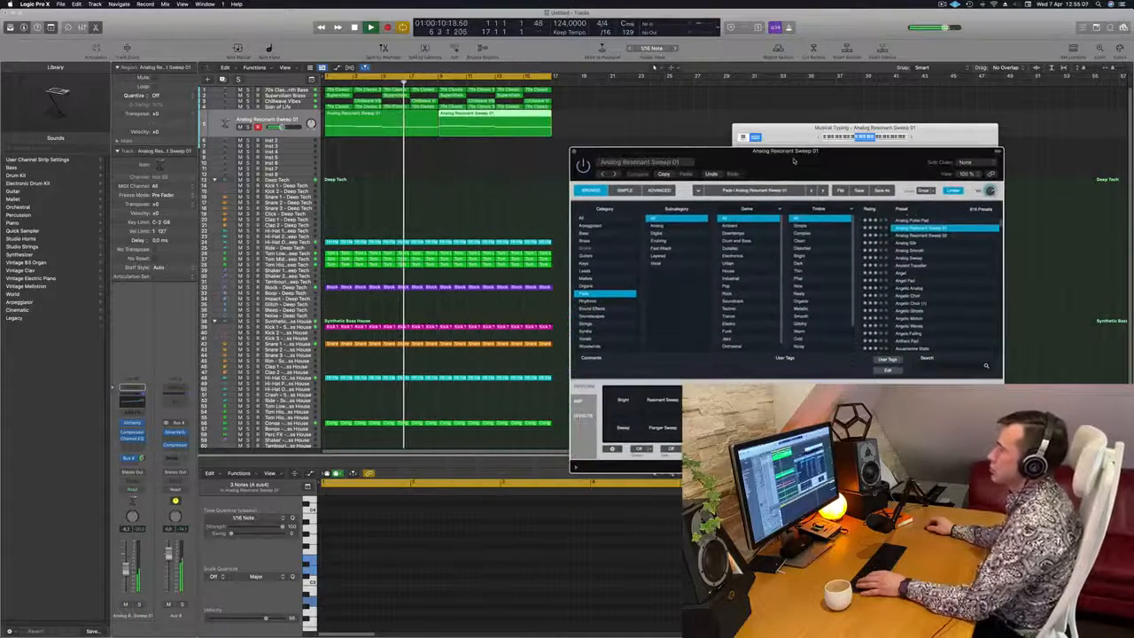
Replay the loop from the start and adjust the Analog Resonant Sweep 01 track's volume against the mix
{"action": "key", "text": "Return"}
{"action": "left_click", "coordinate": [298, 118]}
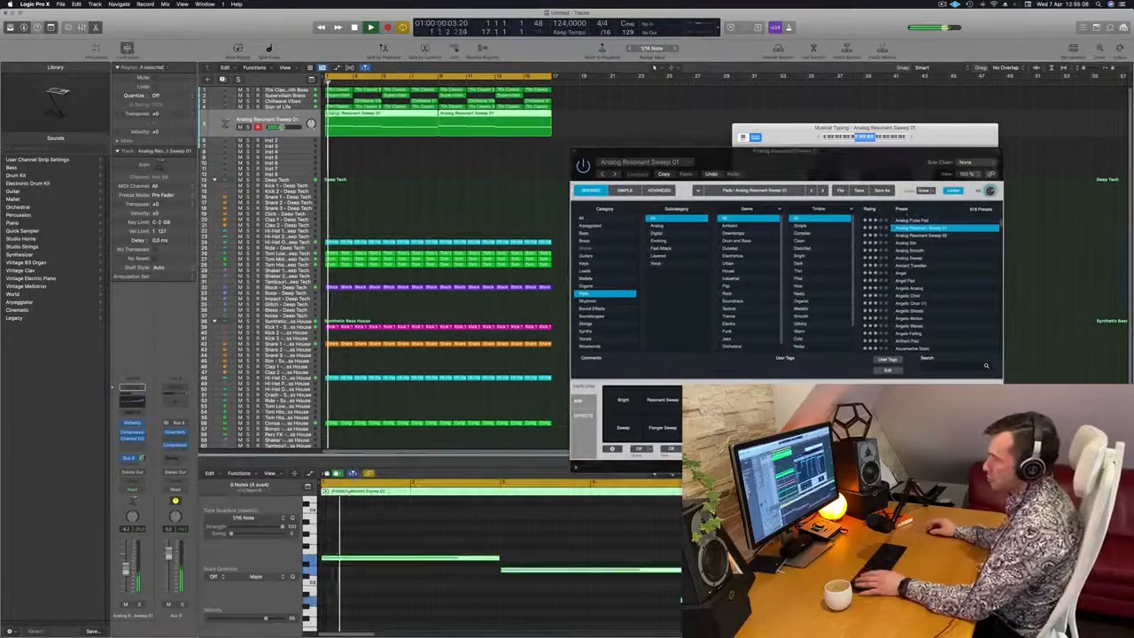
{"action": "left_click_drag", "start_coordinate": [282, 126], "coordinate": [277, 127]}
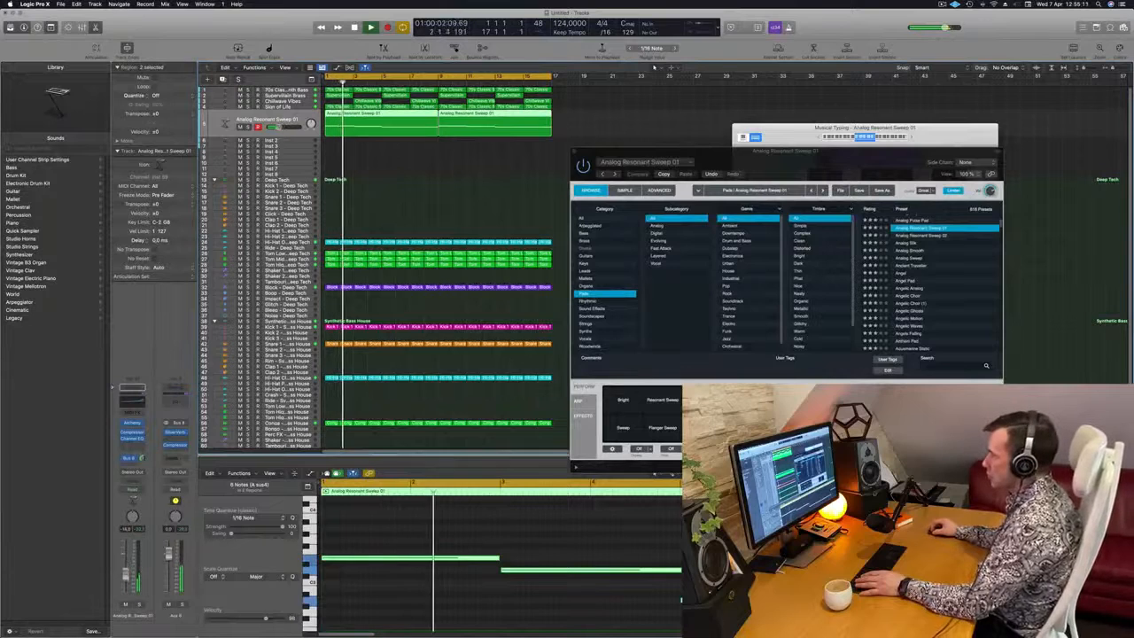
{"action": "key", "text": "Return"}
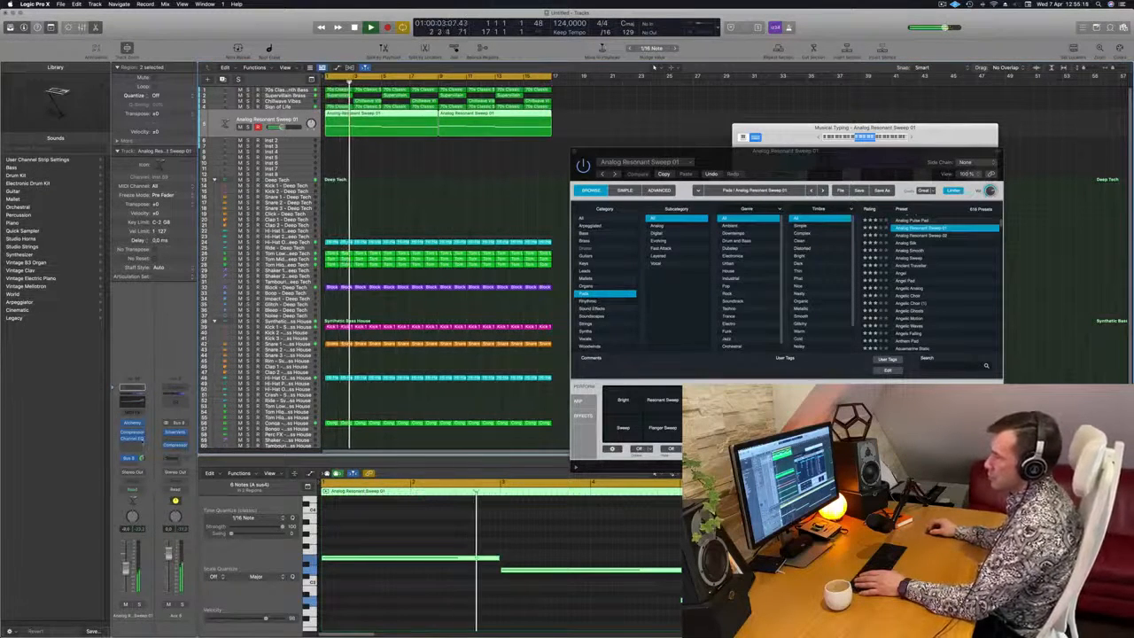
Adjust the threshold of the pad track's side-chained Compressor while the loop plays, and close the plug-in
{"action": "left_click", "coordinate": [132, 433]}
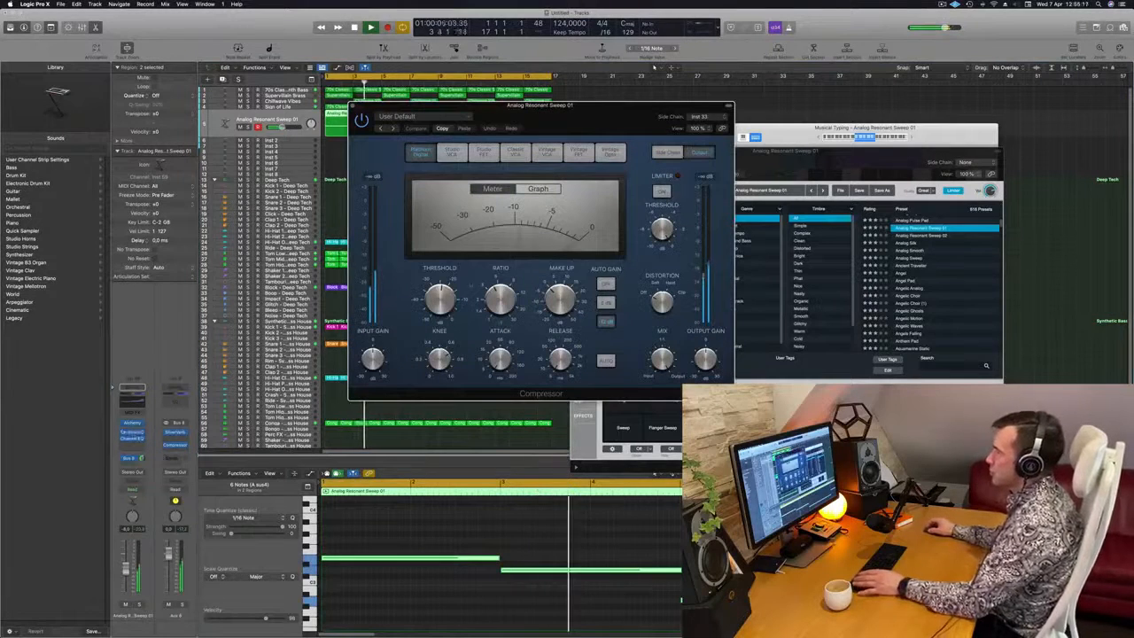
{"action": "key", "text": "Return"}
{"action": "left_click_drag", "start_coordinate": [441, 299], "coordinate": [446, 300]}
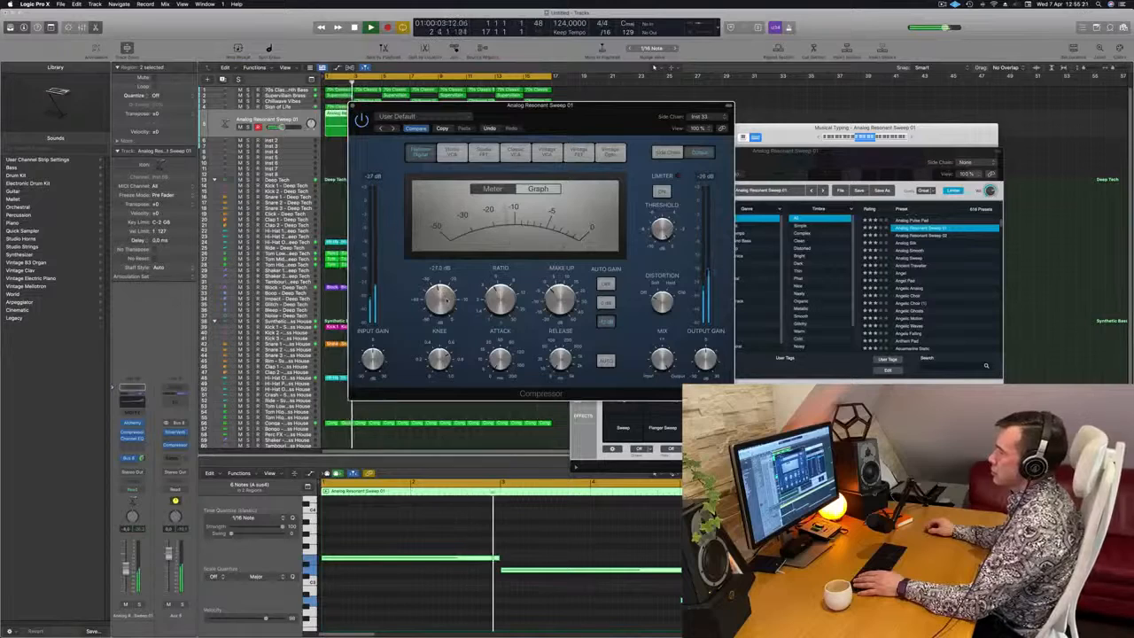
{"action": "left_click_drag", "start_coordinate": [573, 129], "coordinate": [548, 152]}
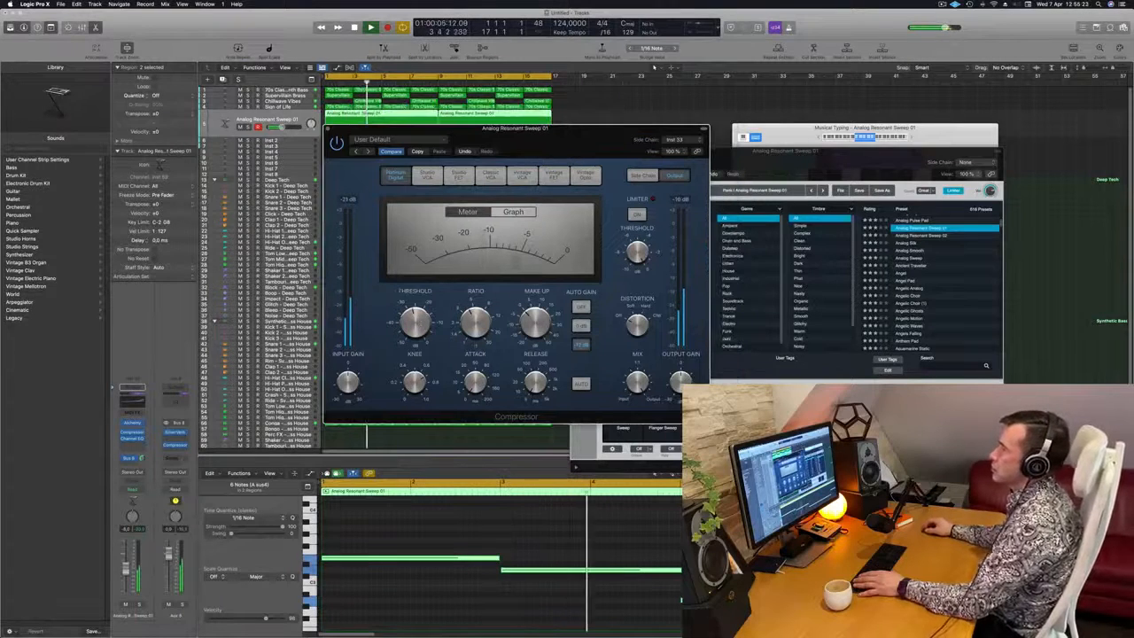
{"action": "key", "text": "Return"}
{"action": "key", "text": "super+w"}
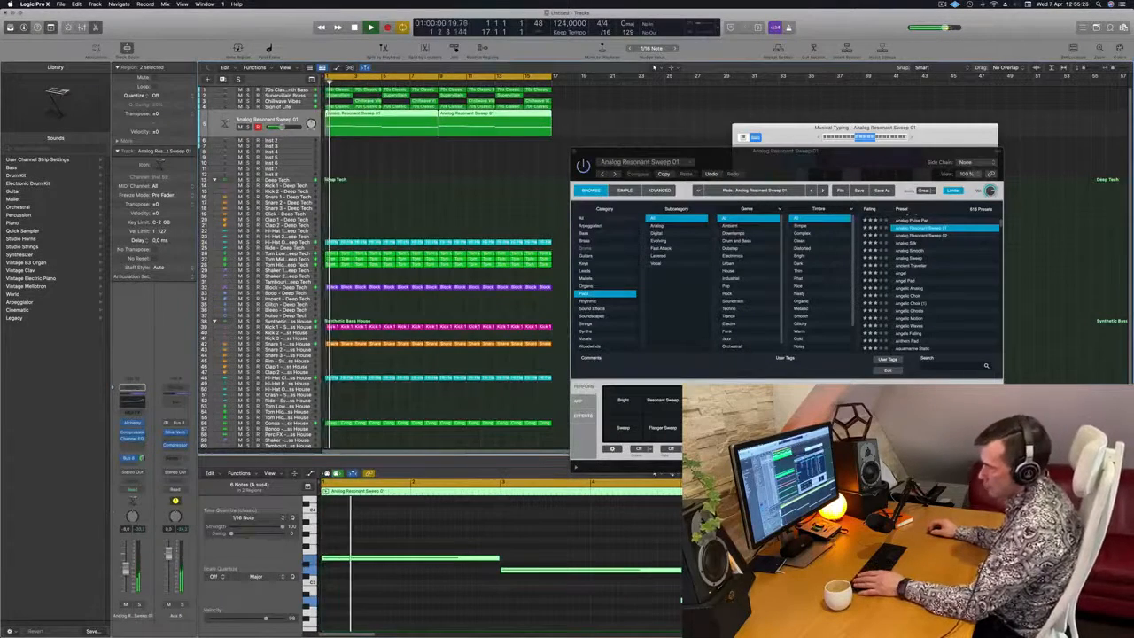
Lower the Analog Resonant Sweep 01 track's volume slightly and add a low cut at about 268 Hz in its Channel EQ
{"action": "left_click_drag", "start_coordinate": [125, 570], "coordinate": [125, 576]}
{"action": "key", "text": "Return"}
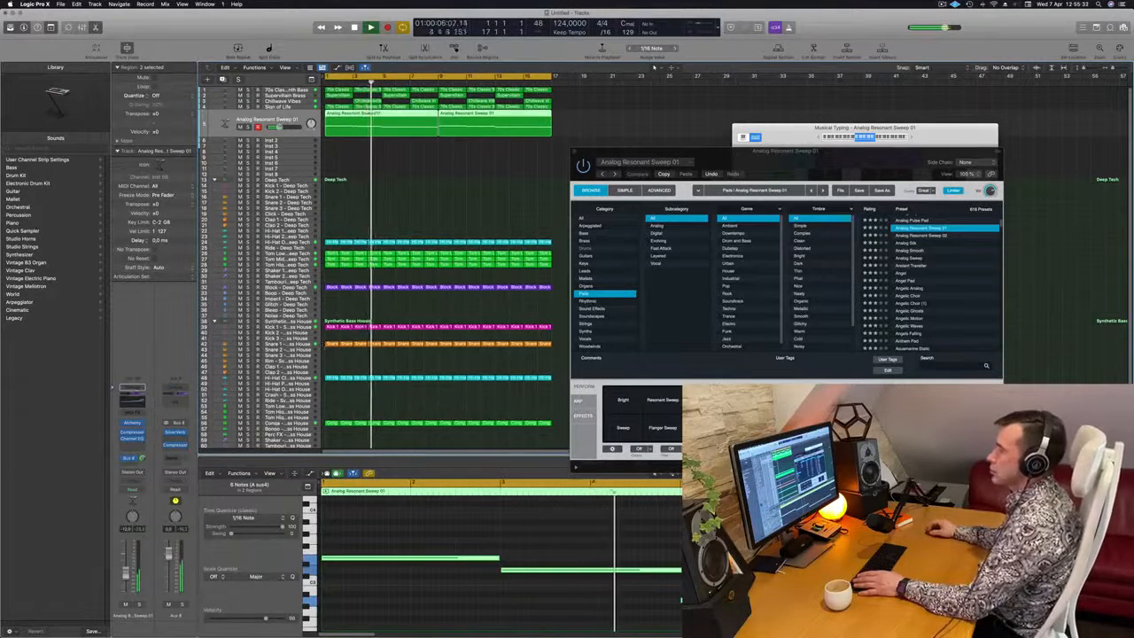
{"action": "left_click", "coordinate": [134, 404]}
{"action": "left_click", "coordinate": [396, 148]}
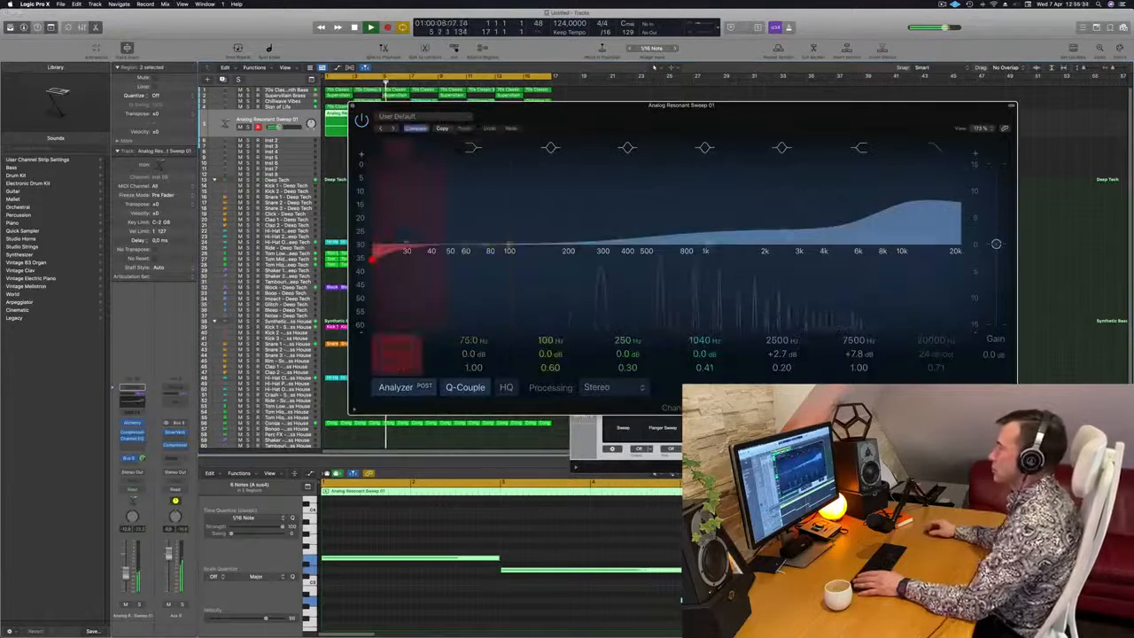
{"action": "mouse_move", "coordinate": [447, 222]}
{"action": "left_mouse_down"}
{"action": "mouse_move", "coordinate": [533, 223]}
{"action": "mouse_move", "coordinate": [613, 198]}
{"action": "left_mouse_up"}
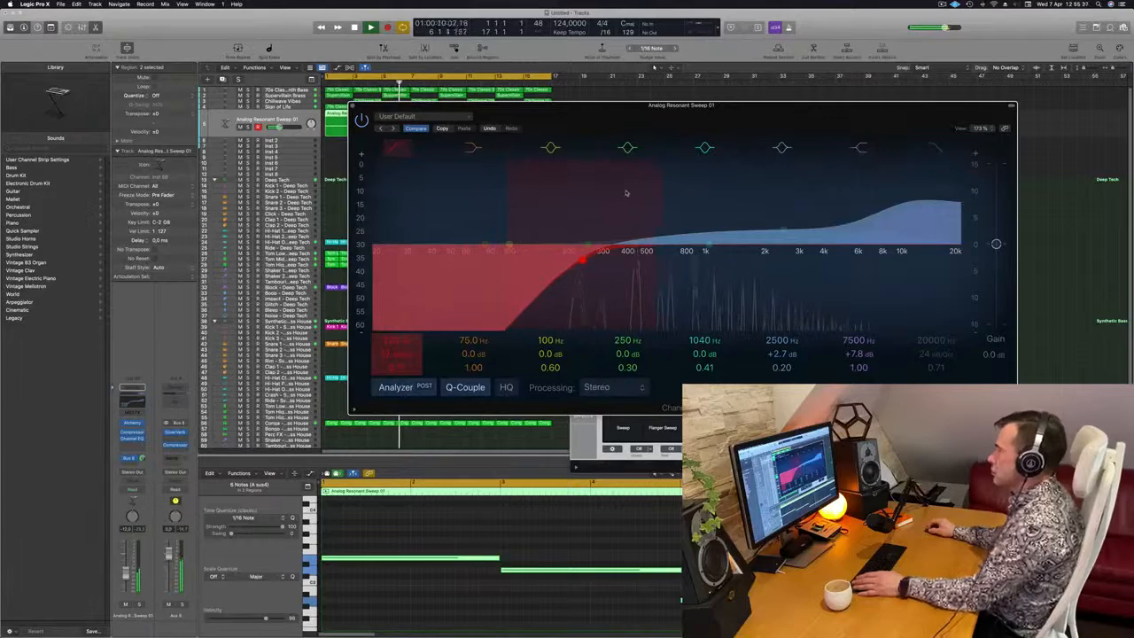
{"action": "left_click_drag", "start_coordinate": [721, 108], "coordinate": [550, 142]}
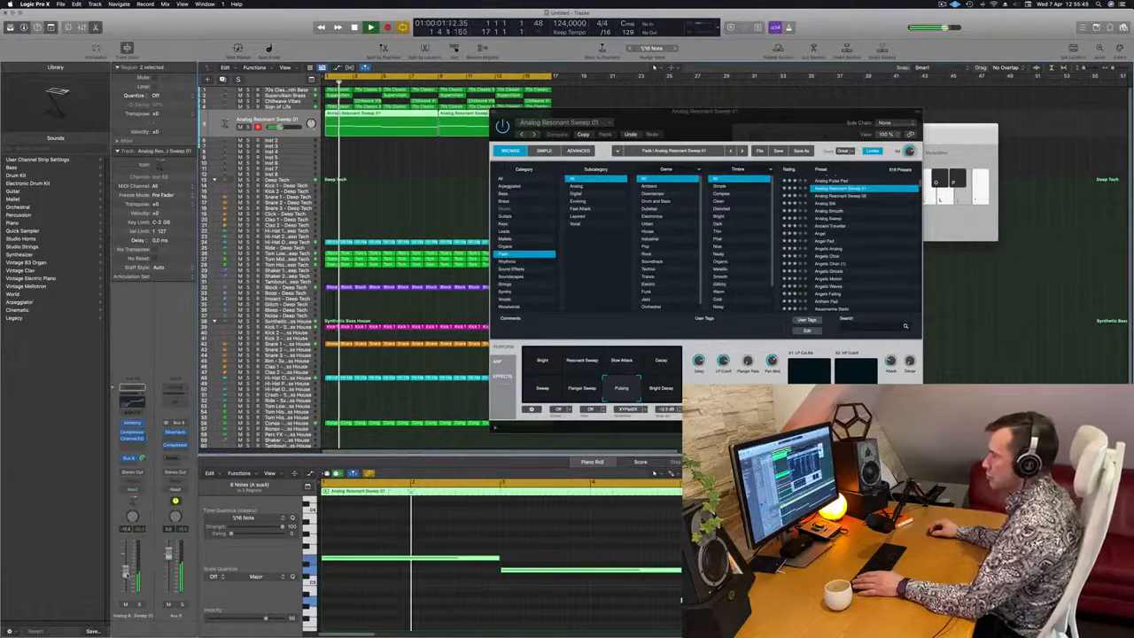
Replay the loop from the start and listen to how the low-cut pad sits in the mix
{"action": "left_click_drag", "start_coordinate": [769, 125], "coordinate": [756, 207]}
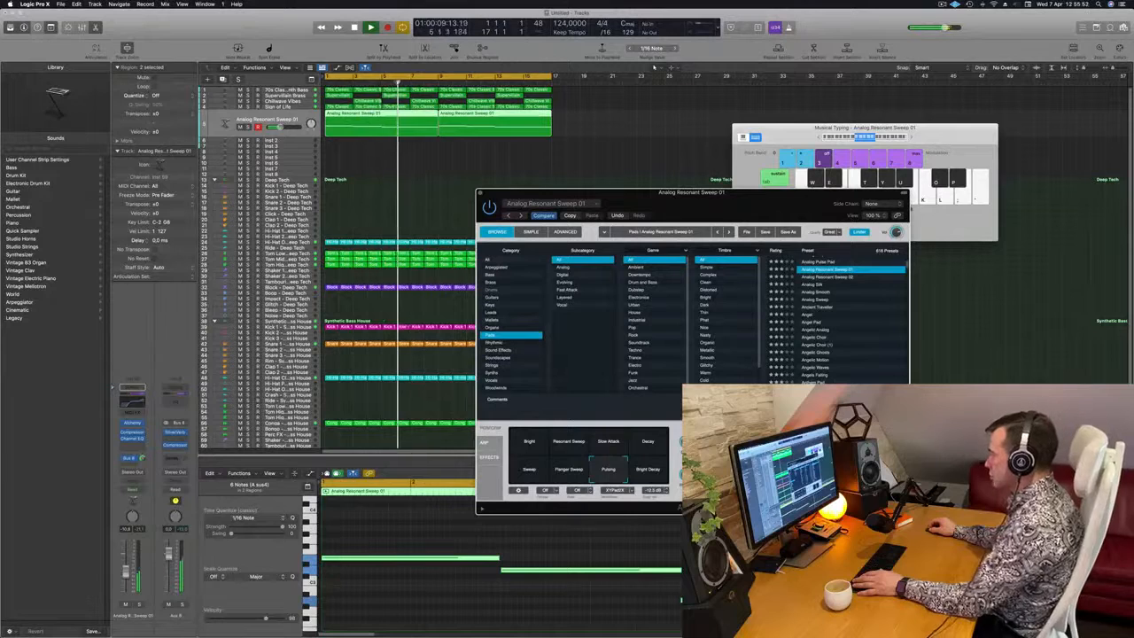
{"action": "key", "text": "space"}
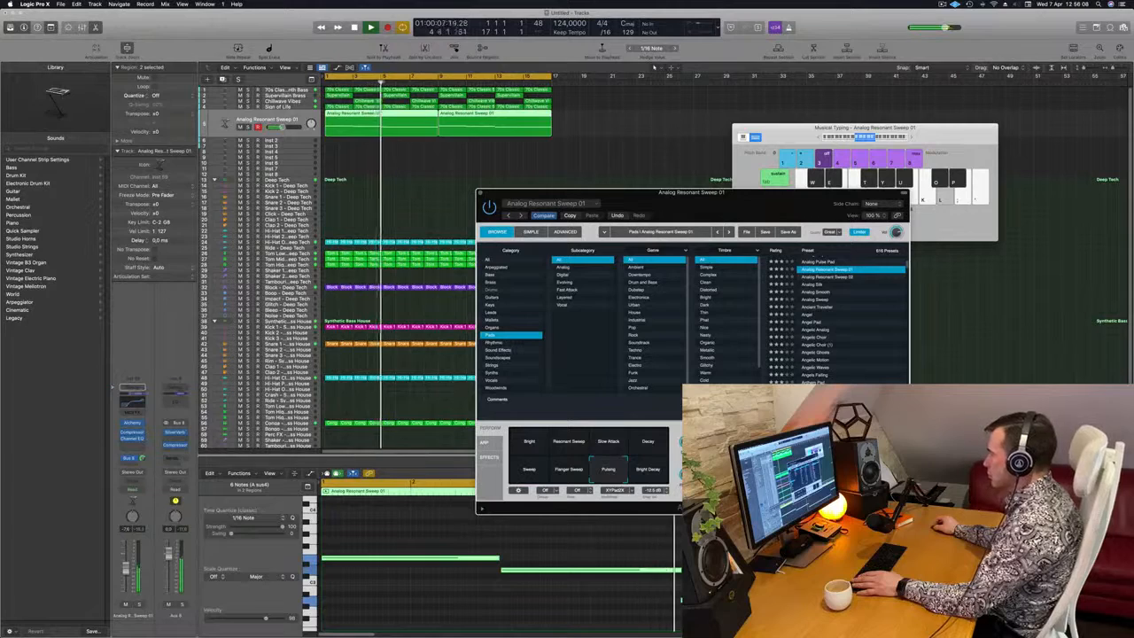
{"action": "key", "text": "Return"}
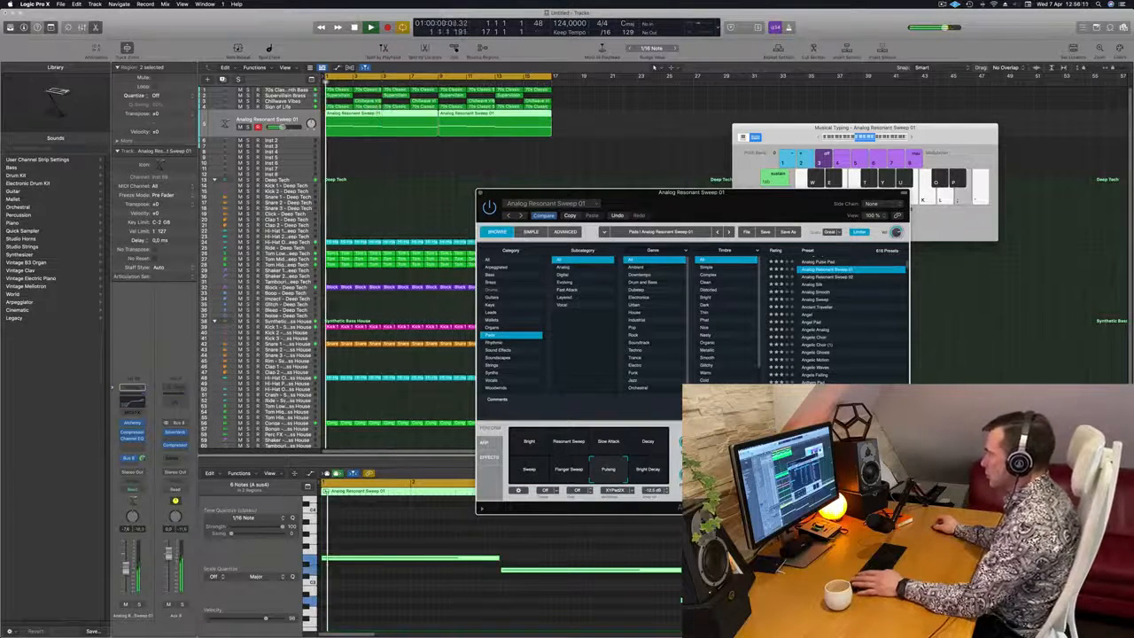
{"action": "left_click_drag", "start_coordinate": [742, 220], "coordinate": [787, 172]}
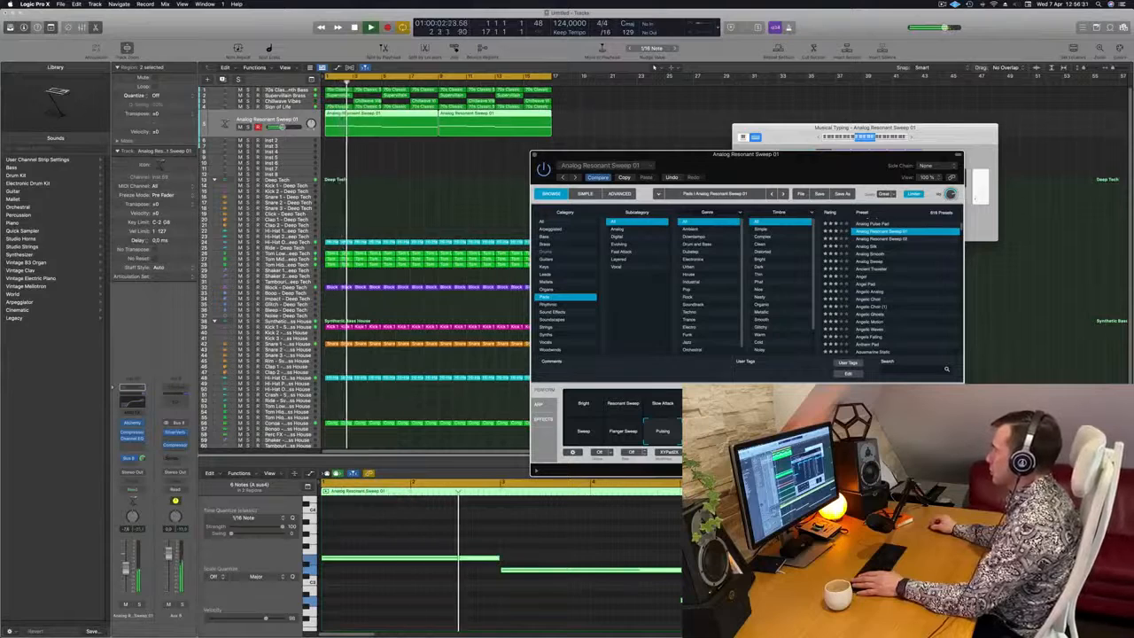
{"action": "left_click_drag", "start_coordinate": [824, 172], "coordinate": [786, 163]}
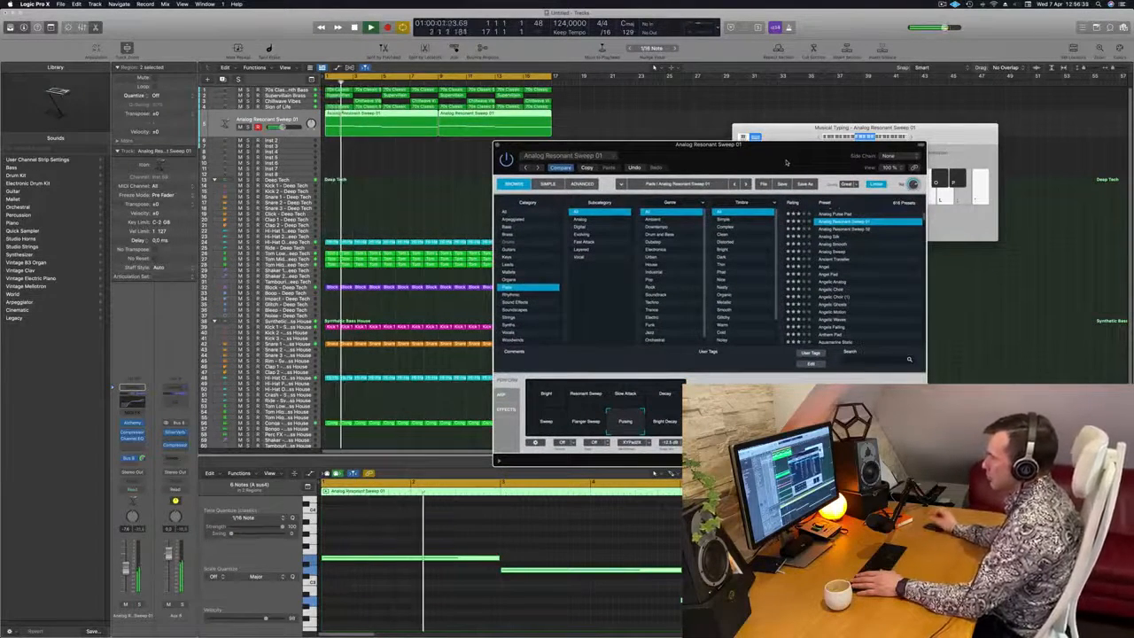
{"action": "left_click_drag", "start_coordinate": [775, 159], "coordinate": [791, 138]}
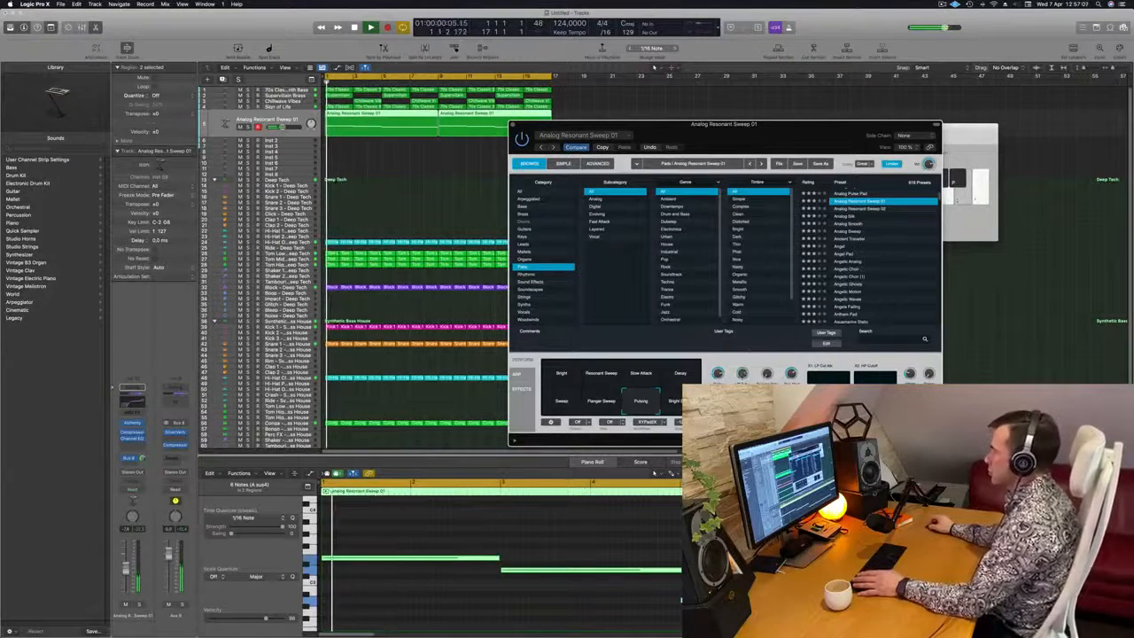
{"action": "left_click_drag", "start_coordinate": [796, 131], "coordinate": [881, 112]}
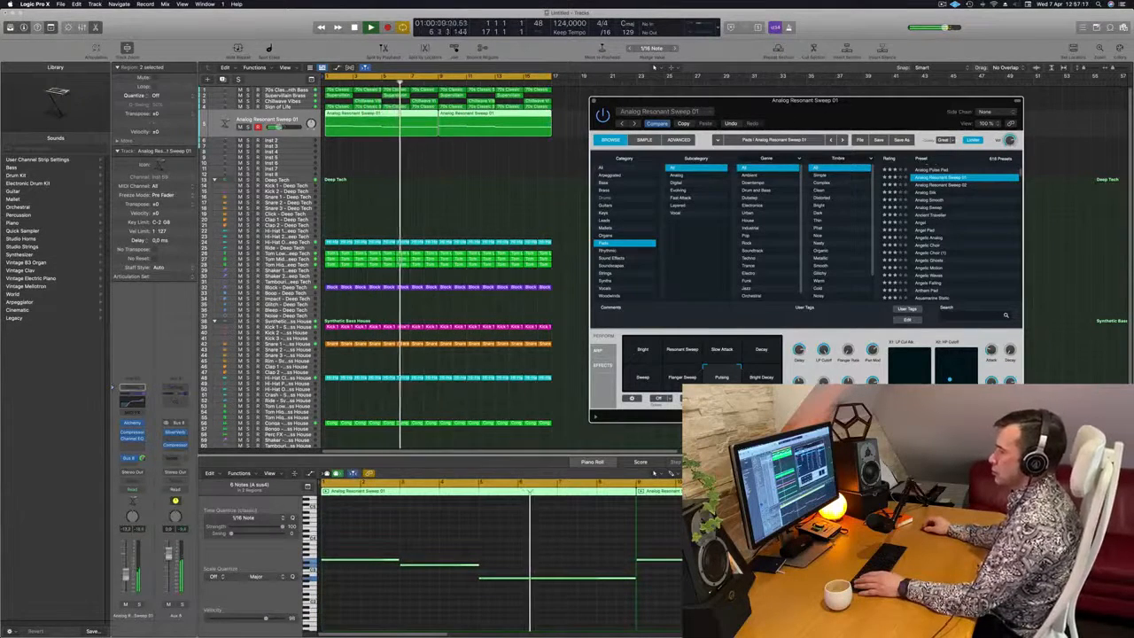
Lower the pad track's volume a little further and replay the loop from the start
{"action": "left_click_drag", "start_coordinate": [126, 571], "coordinate": [126, 577]}
{"action": "key", "text": "space"}
{"action": "key", "text": "space"}
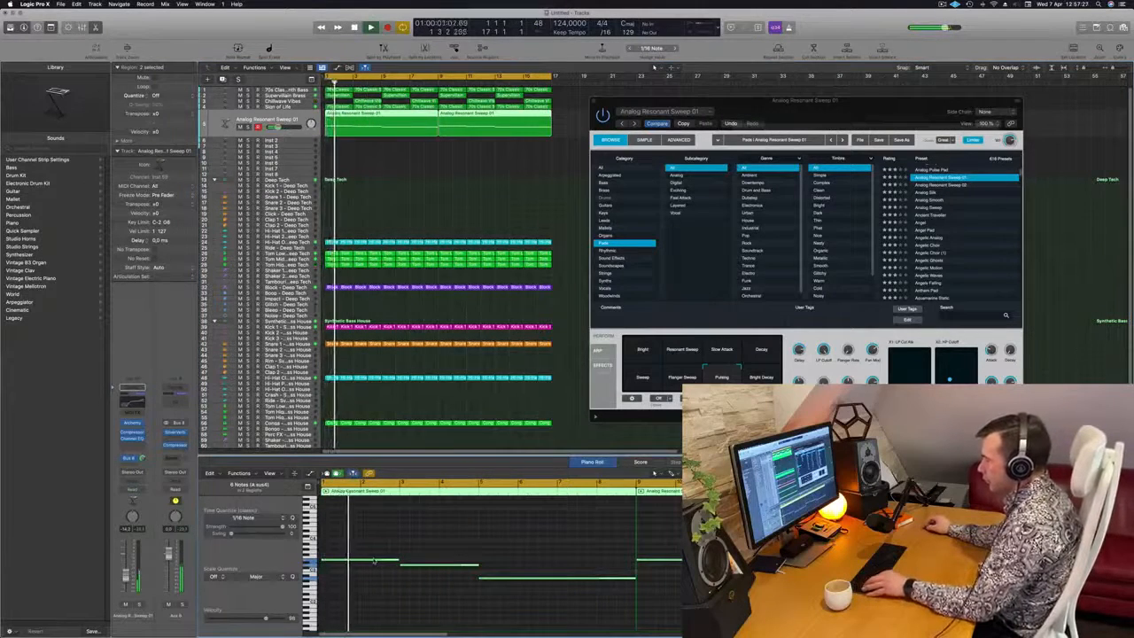
Copy the pad notes in both regions one octave higher and replay the loop
{"action": "left_click_drag", "start_coordinate": [374, 561], "coordinate": [376, 534]}
{"action": "key", "text": "space"}
{"action": "key", "text": "space"}
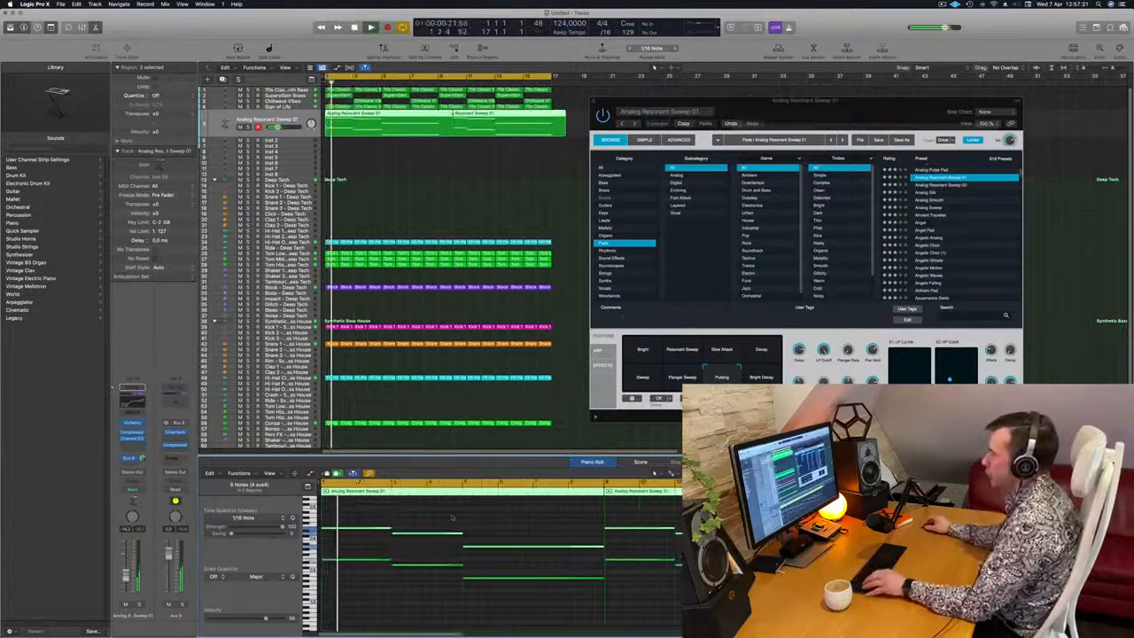
{"action": "key", "text": "super+k"}
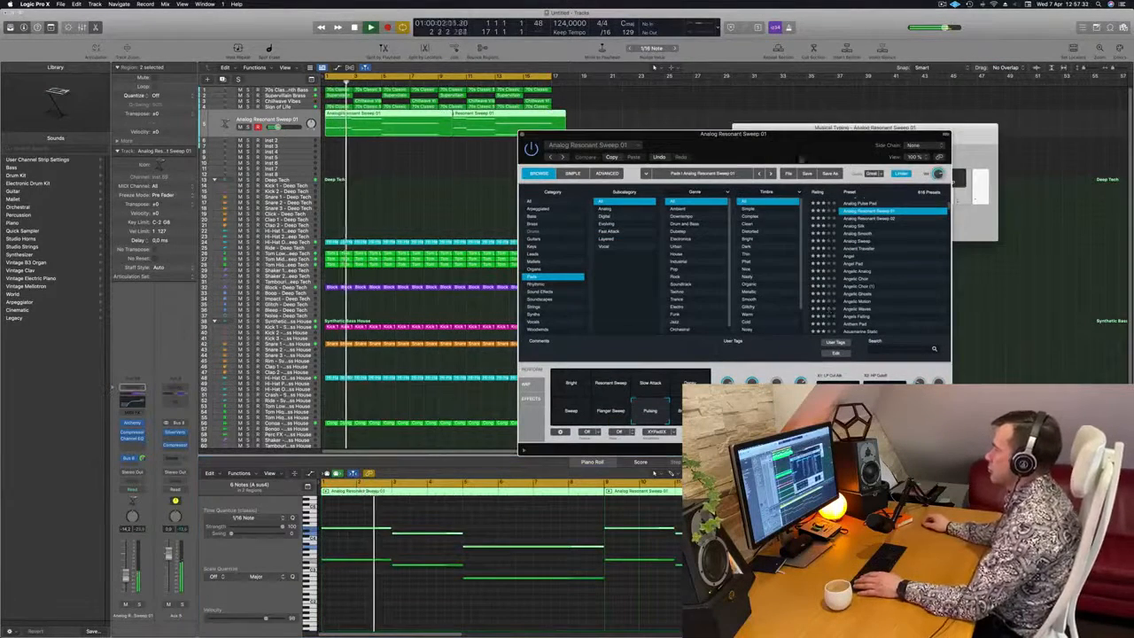
{"action": "left_click_drag", "start_coordinate": [779, 134], "coordinate": [819, 134]}
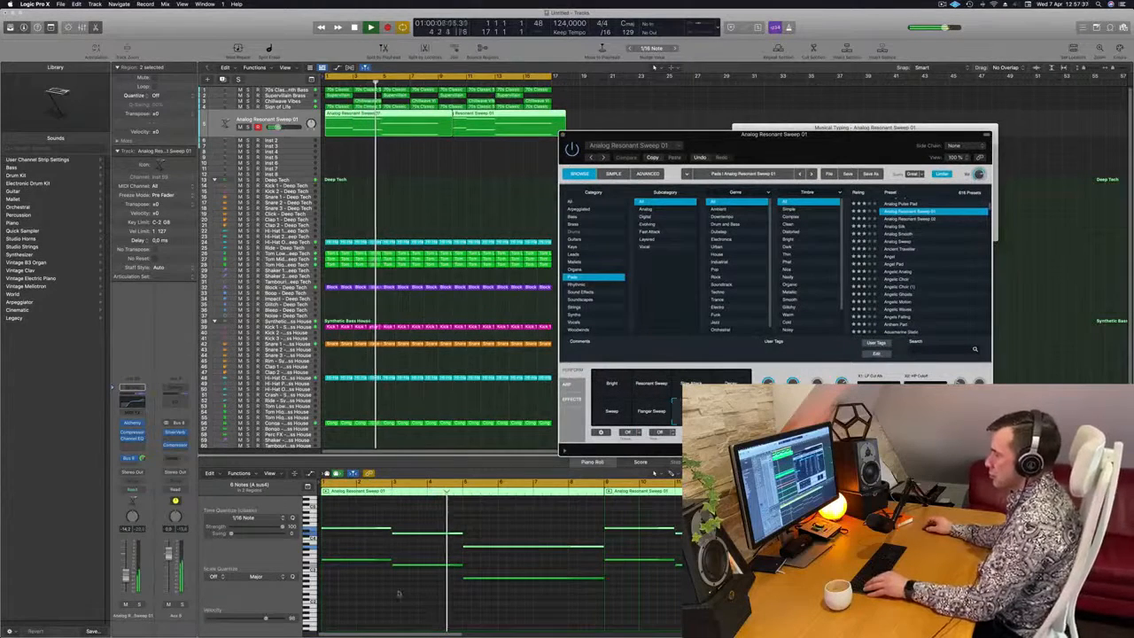
Try a copy of the upper pad notes below the original notes, listen to it in the loop, and undo the copy
{"action": "left_click_drag", "start_coordinate": [374, 533], "coordinate": [377, 580]}
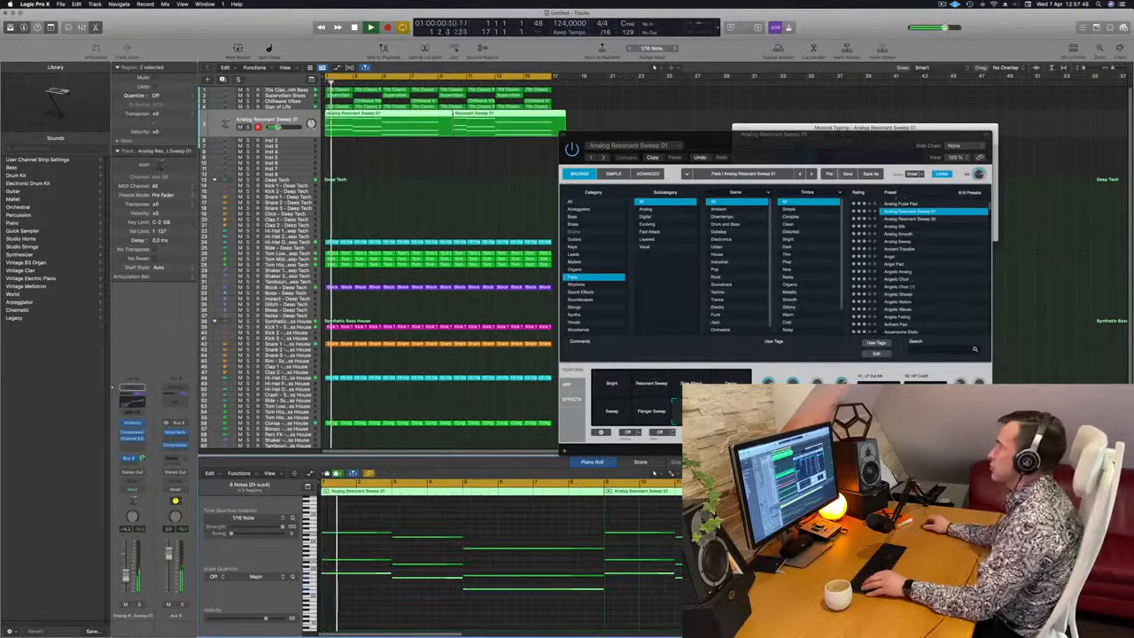
{"action": "left_click_drag", "start_coordinate": [838, 148], "coordinate": [767, 120]}
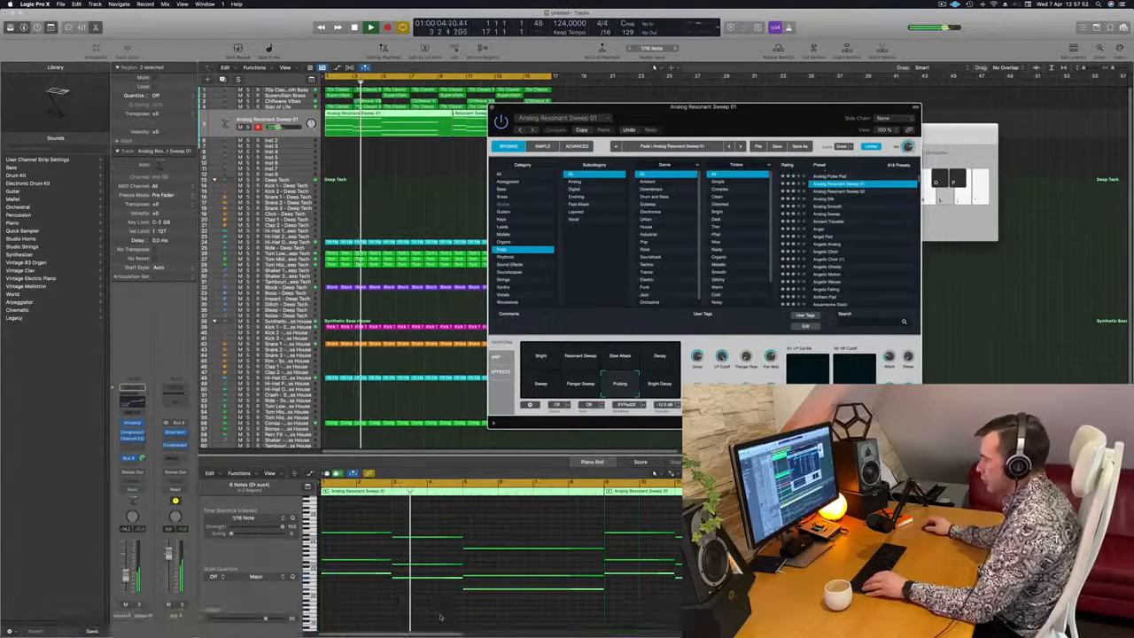
{"action": "left_click", "coordinate": [407, 584]}
{"action": "key", "text": "super+z"}
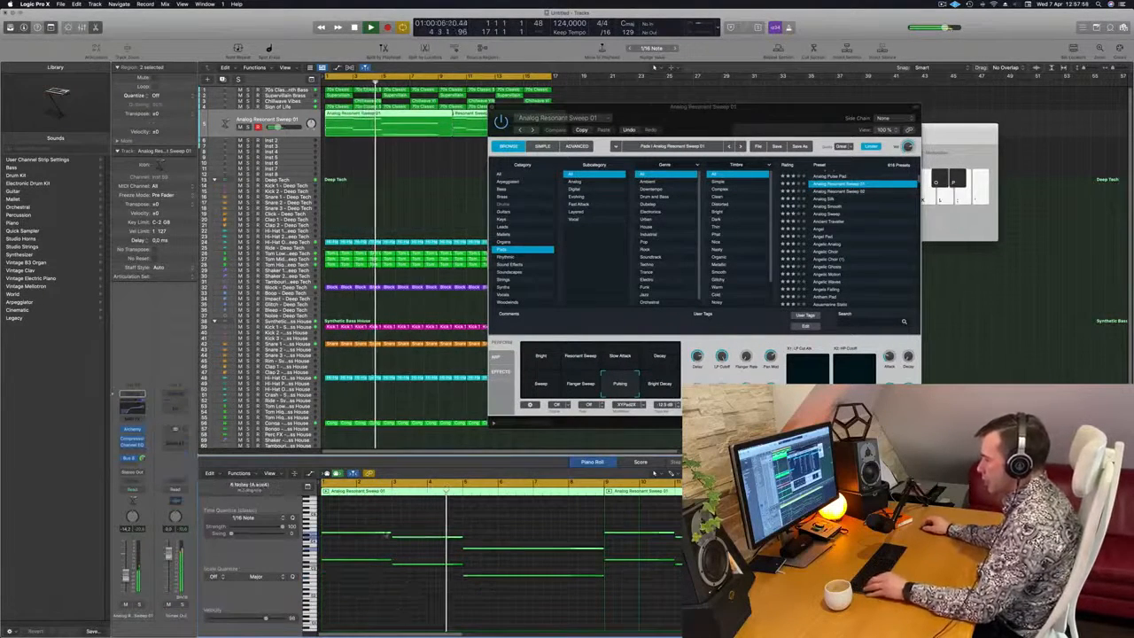
Try the lower copied layer of pad notes again, adjusting its pitch and auditioning it with the loop
{"action": "left_click_drag", "start_coordinate": [375, 533], "coordinate": [379, 592]}
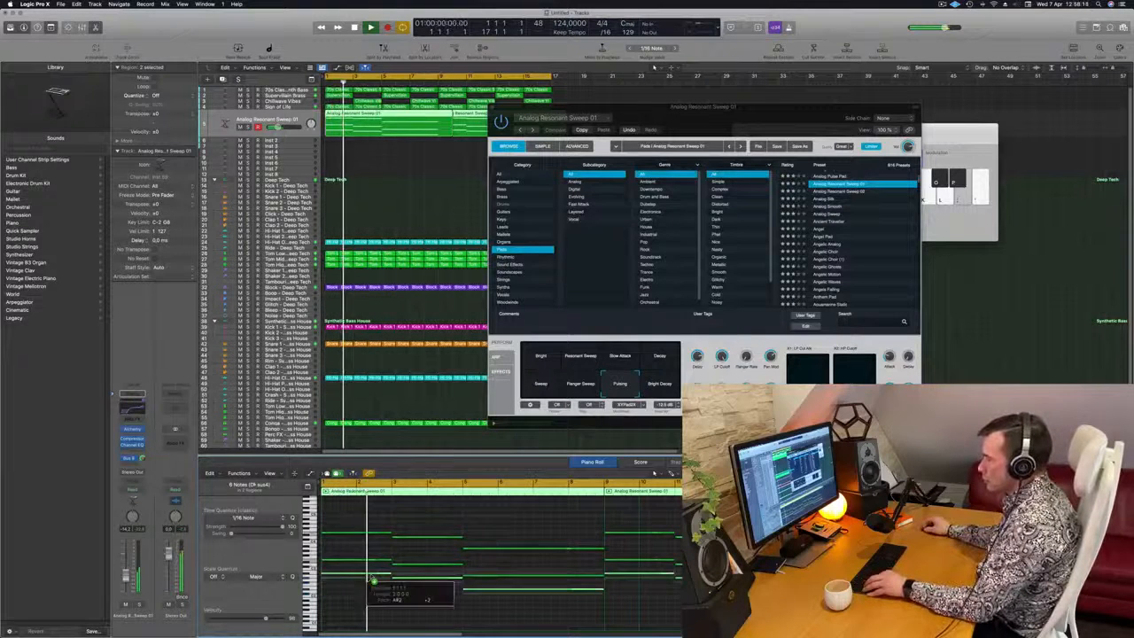
{"action": "mouse_move", "coordinate": [371, 580]}
{"action": "left_mouse_down"}
{"action": "mouse_move", "coordinate": [372, 566]}
{"action": "mouse_move", "coordinate": [372, 580]}
{"action": "left_mouse_up"}
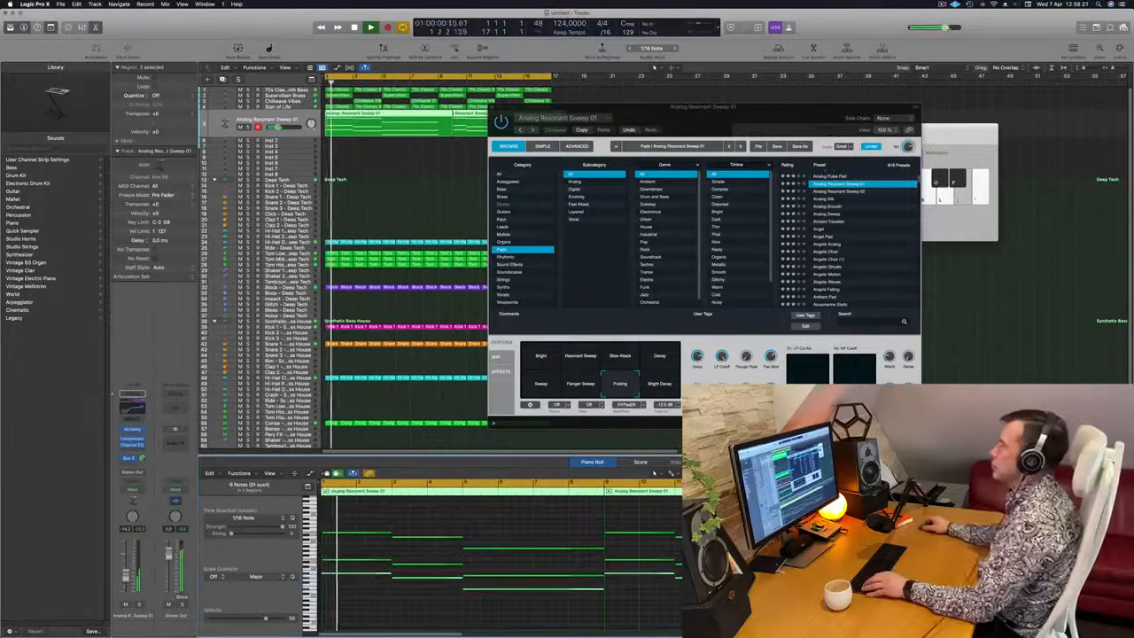
{"action": "left_click_drag", "start_coordinate": [693, 125], "coordinate": [721, 105]}
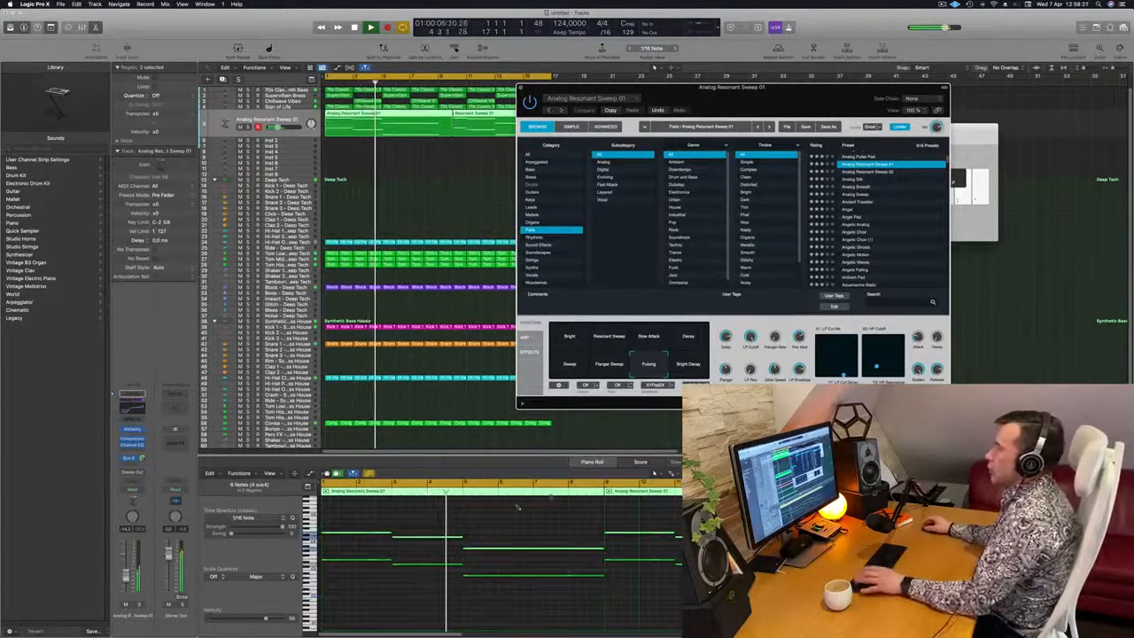
Replay the loop while pulling the pad track's volume down and bringing it back up to compare its effect on the mix
{"action": "left_click_drag", "start_coordinate": [781, 97], "coordinate": [692, 112]}
{"action": "key", "text": "space"}
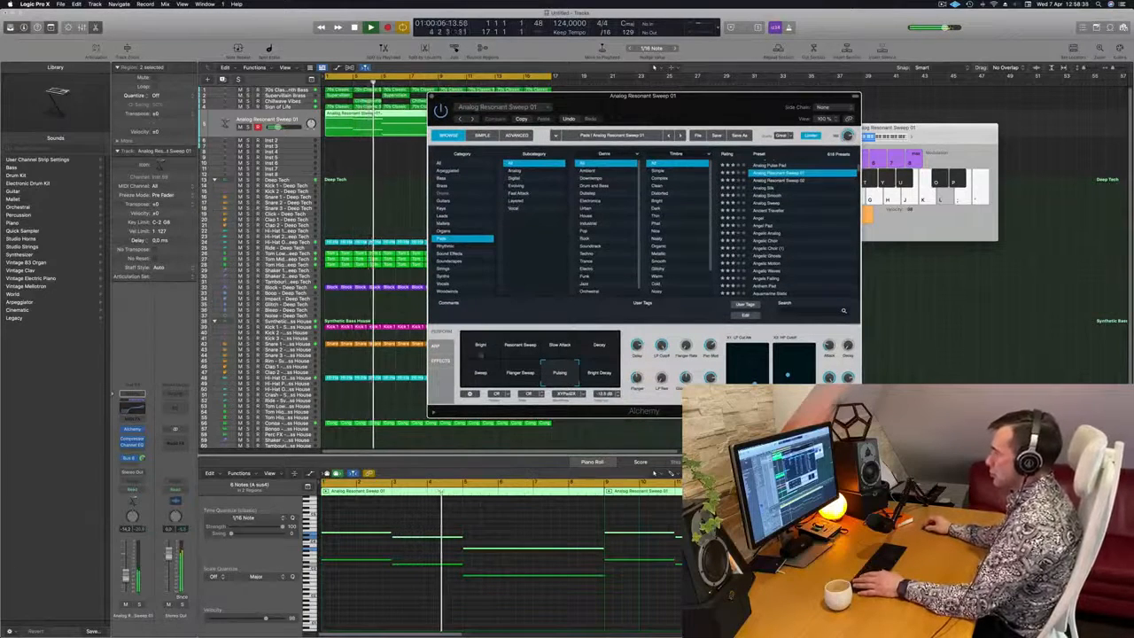
{"action": "left_click_drag", "start_coordinate": [126, 577], "coordinate": [124, 593]}
{"action": "key", "text": "Return"}
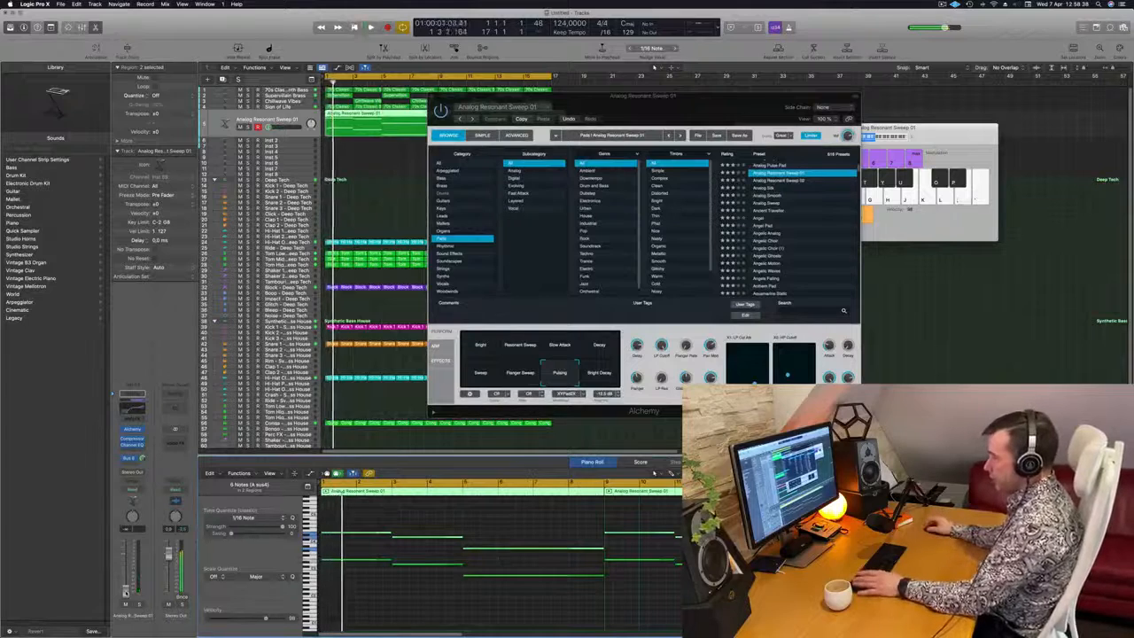
{"action": "key", "text": "Return"}
{"action": "left_click_drag", "start_coordinate": [125, 593], "coordinate": [126, 578]}
{"action": "key", "text": "Return"}
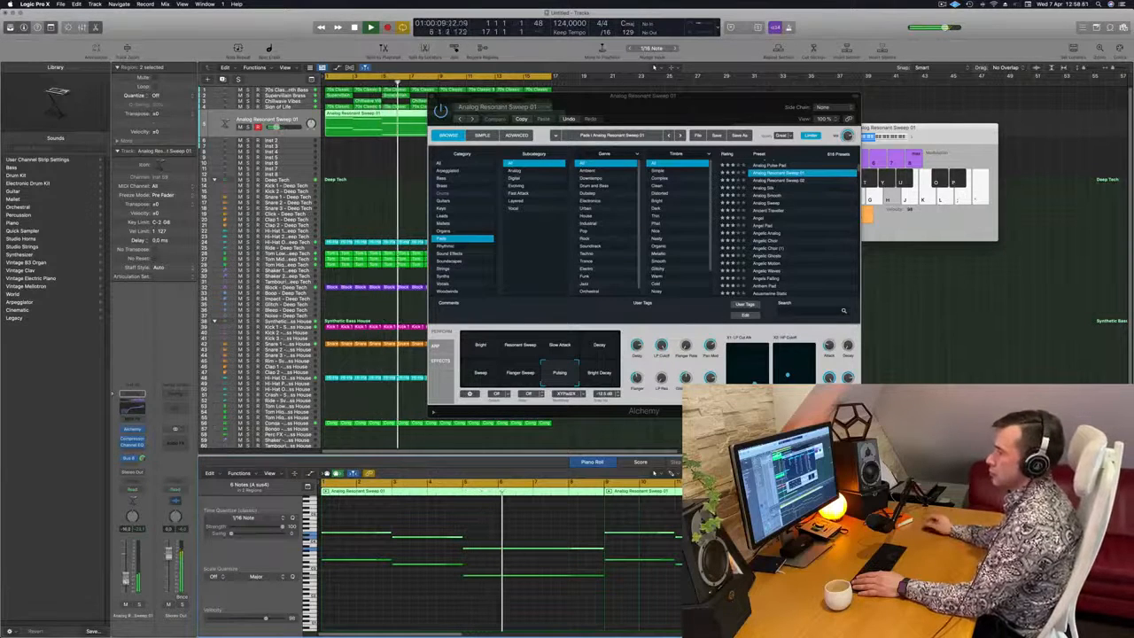
Replay the loop, reopen the pad's Channel EQ and boost the high-shelf band more strongly at about 7950 Hz
{"action": "left_click_drag", "start_coordinate": [643, 96], "coordinate": [606, 102]}
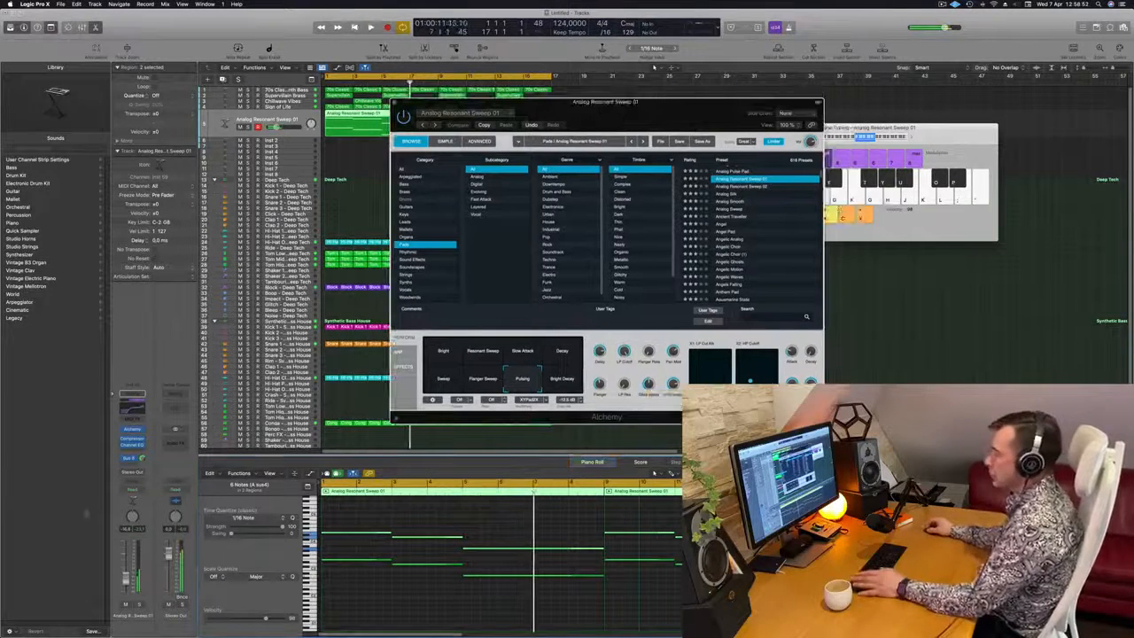
{"action": "key", "text": "Return"}
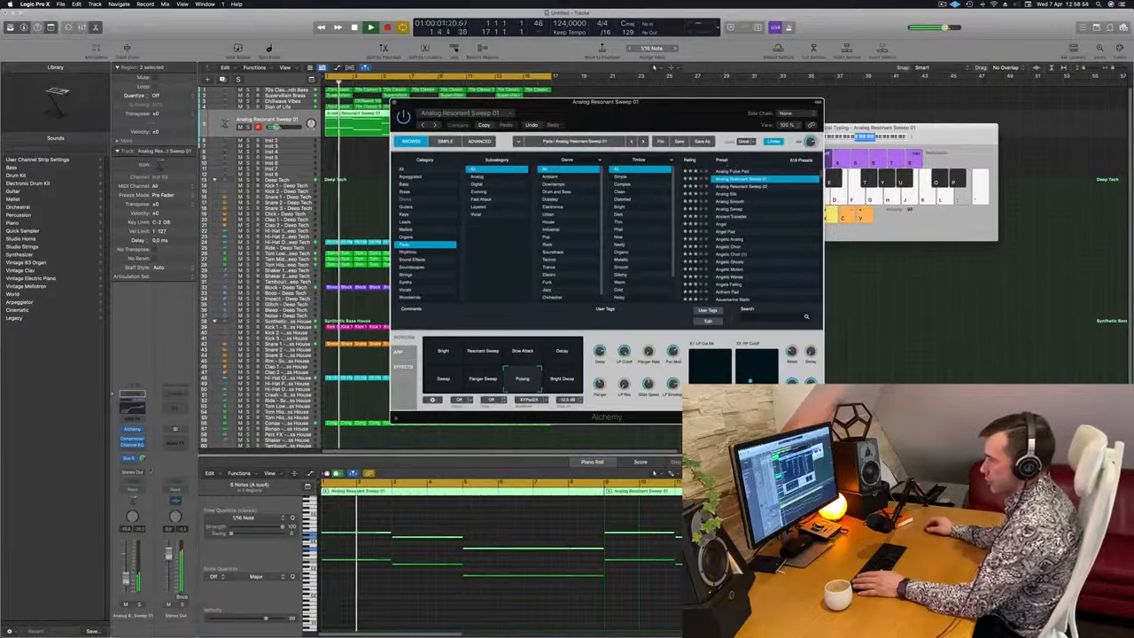
{"action": "key", "text": "space"}
{"action": "key", "text": "space"}
{"action": "left_click", "coordinate": [132, 409]}
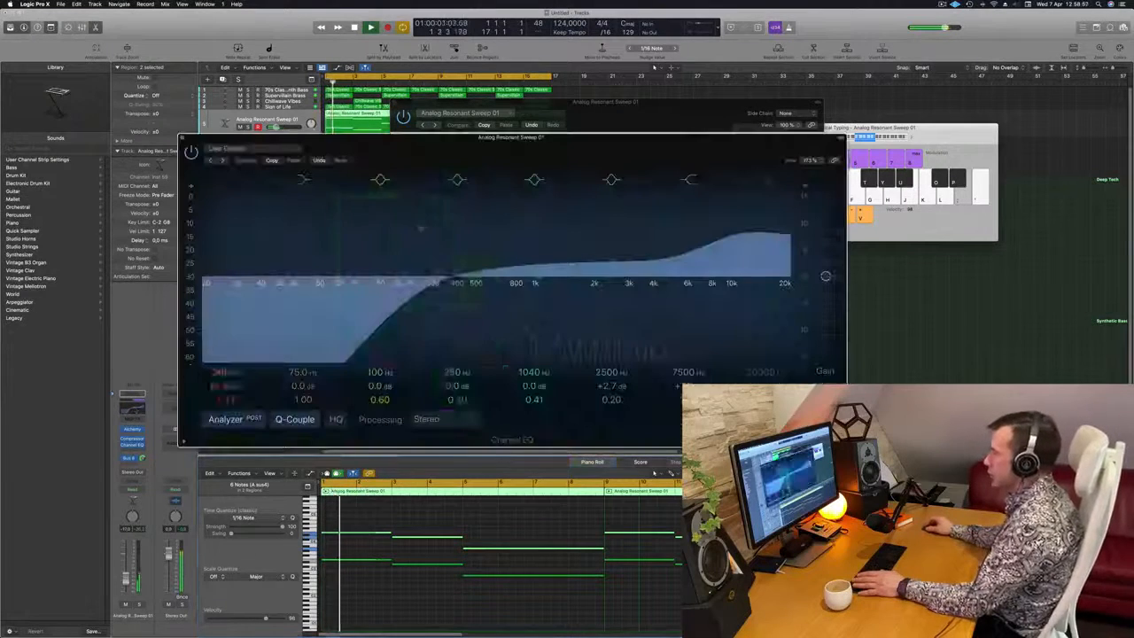
{"action": "left_click_drag", "start_coordinate": [707, 258], "coordinate": [722, 232]}
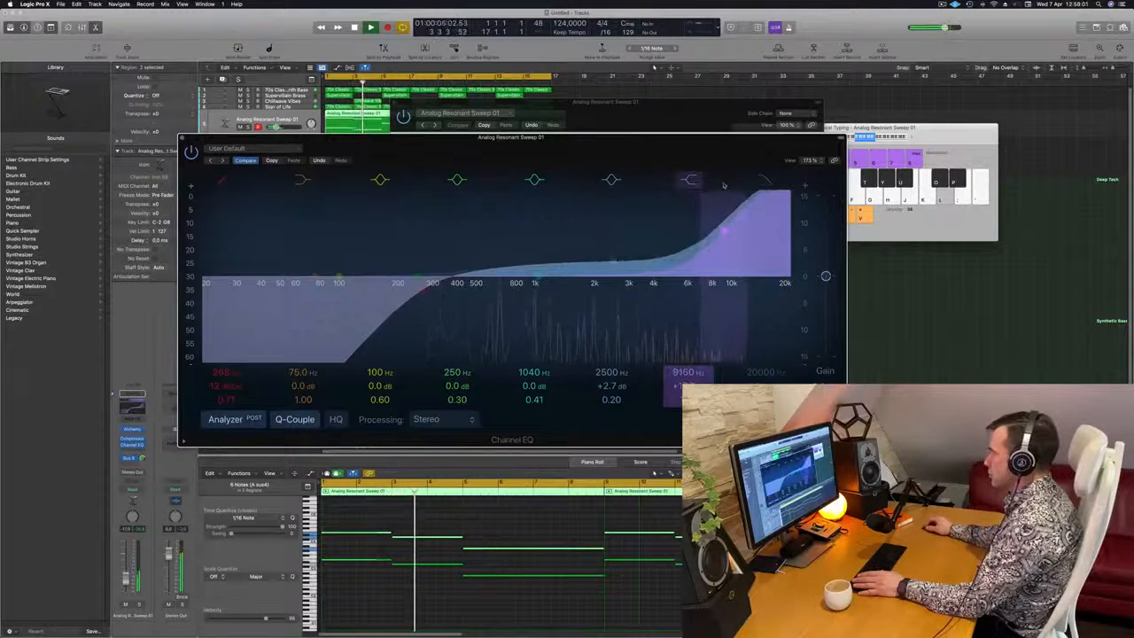
{"action": "left_click_drag", "start_coordinate": [724, 185], "coordinate": [710, 199]}
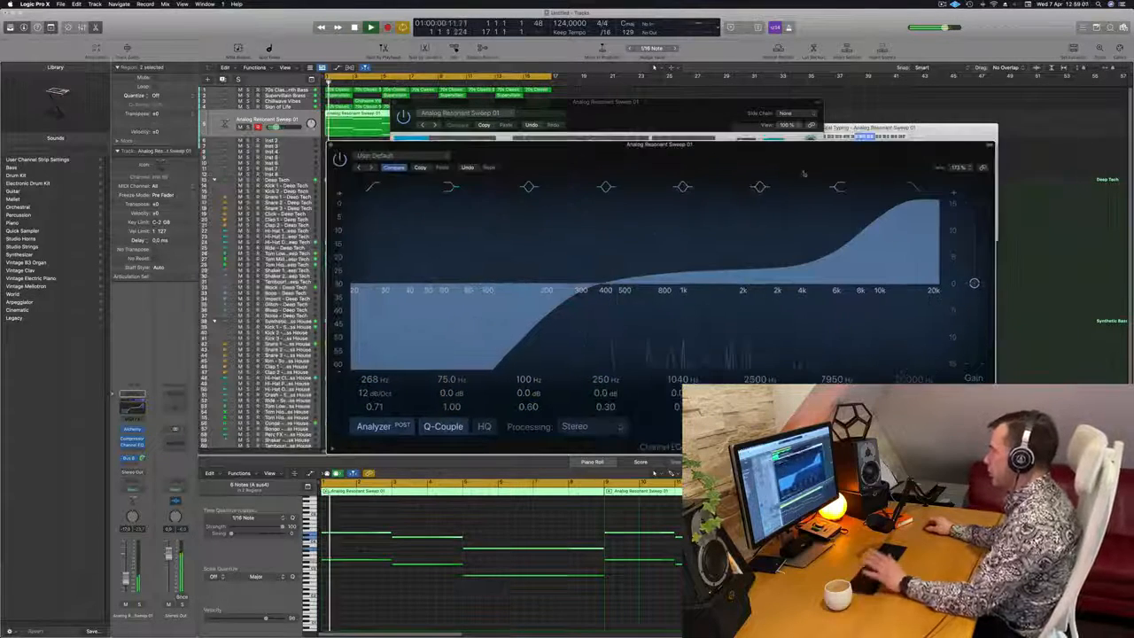
Raise the pad's Channel EQ low cut to about 402 Hz with a Q of 0.64, and close the plug-in
{"action": "left_click_drag", "start_coordinate": [559, 319], "coordinate": [615, 303]}
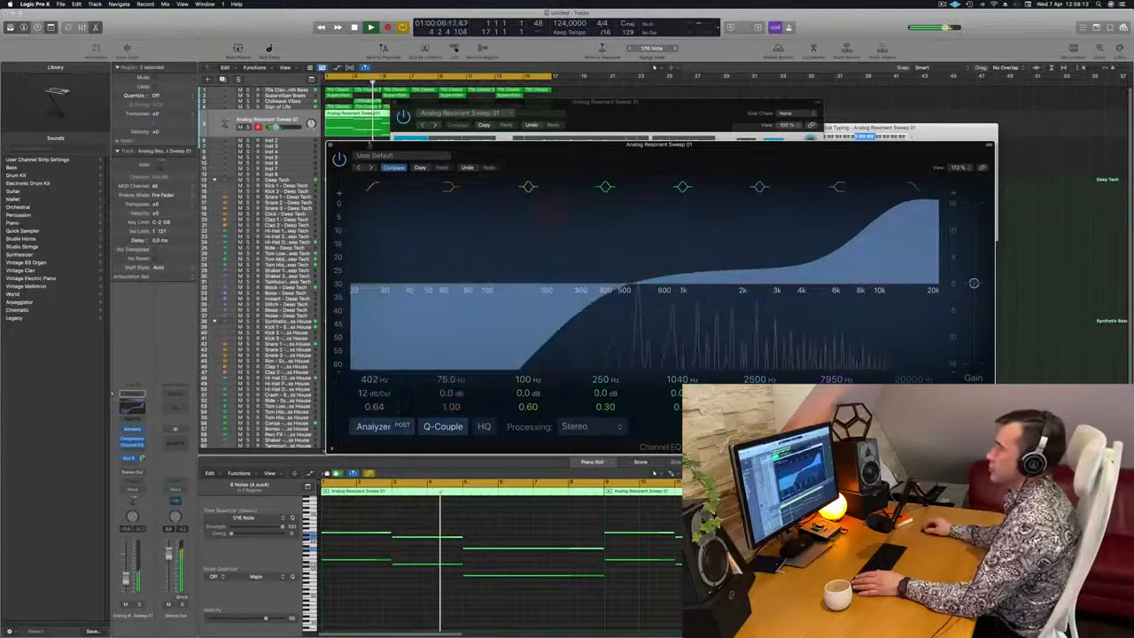
{"action": "left_click", "coordinate": [330, 146]}
{"action": "left_click_drag", "start_coordinate": [661, 106], "coordinate": [919, 86]}
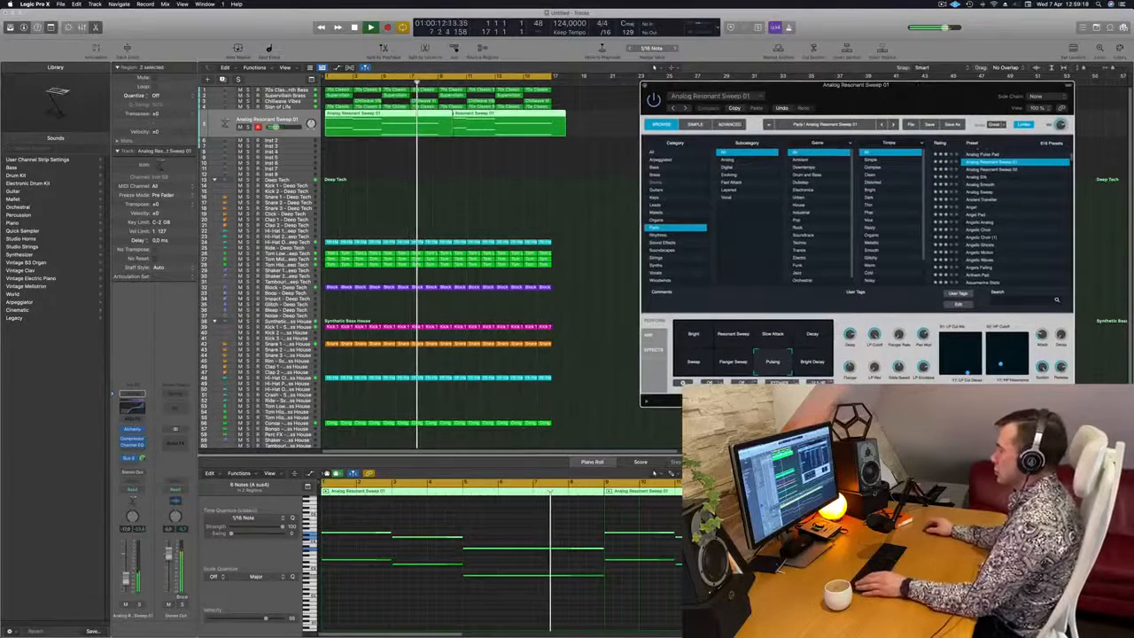
Trim the two pad regions by splitting them and their crossing notes at bars 9 and 17 and removing the excess pieces
{"action": "double_click", "coordinate": [440, 121]}
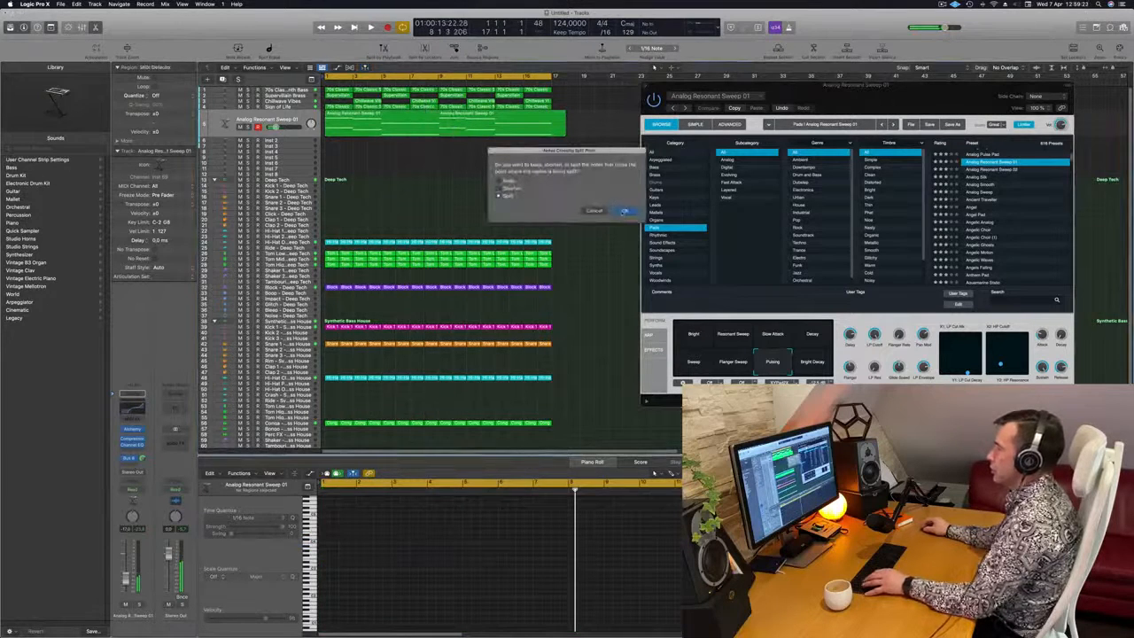
{"action": "left_click", "coordinate": [625, 211]}
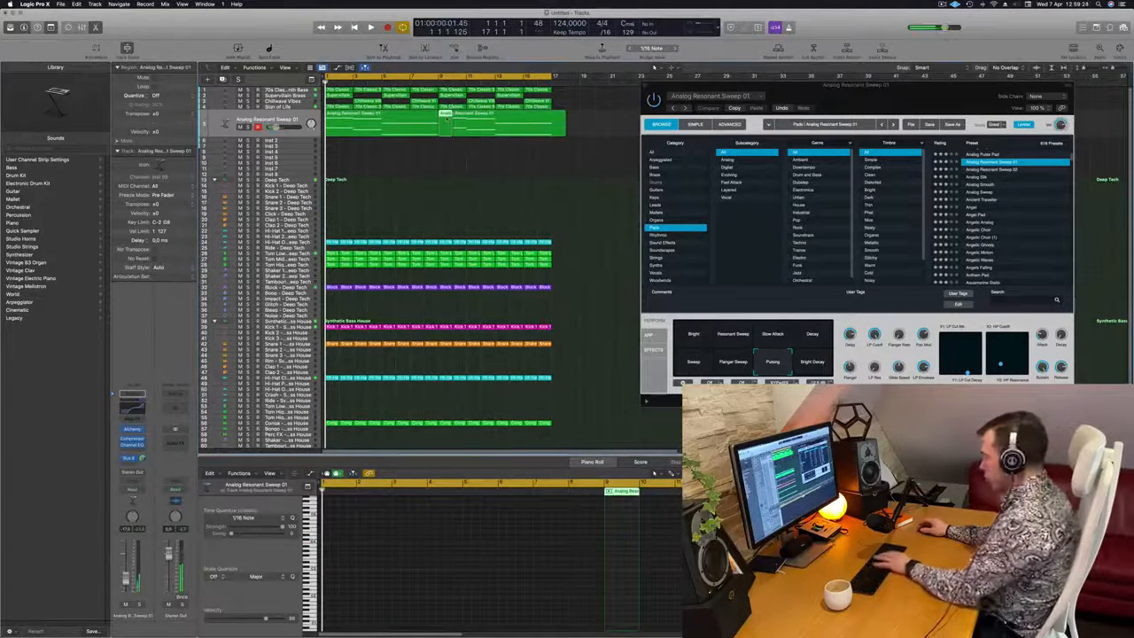
{"action": "left_click", "coordinate": [556, 131]}
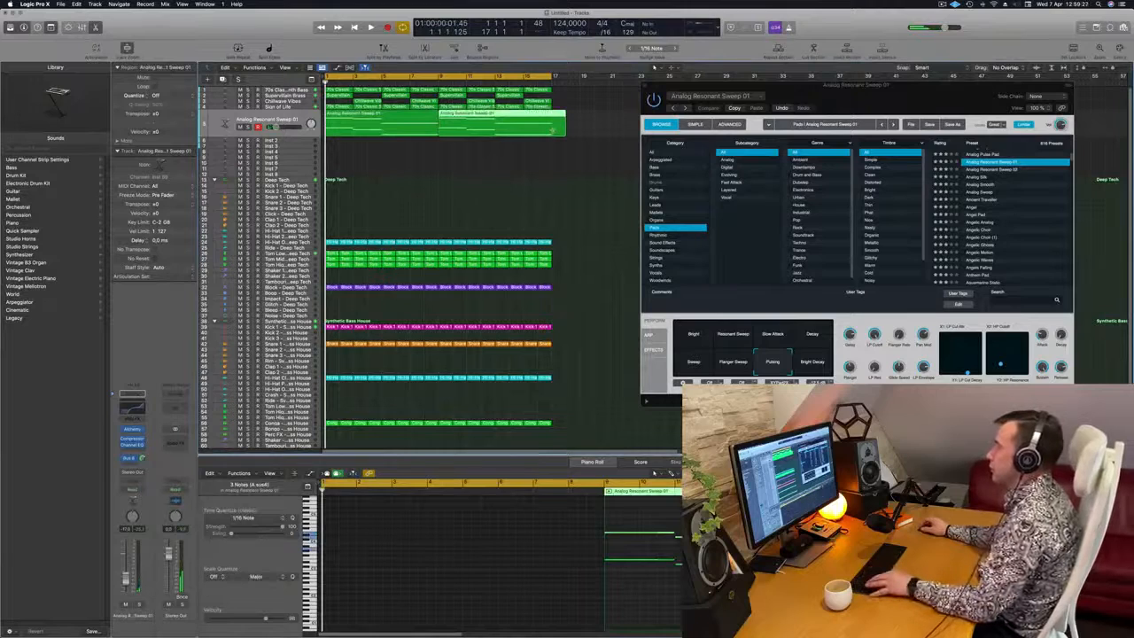
{"action": "double_click", "coordinate": [552, 130]}
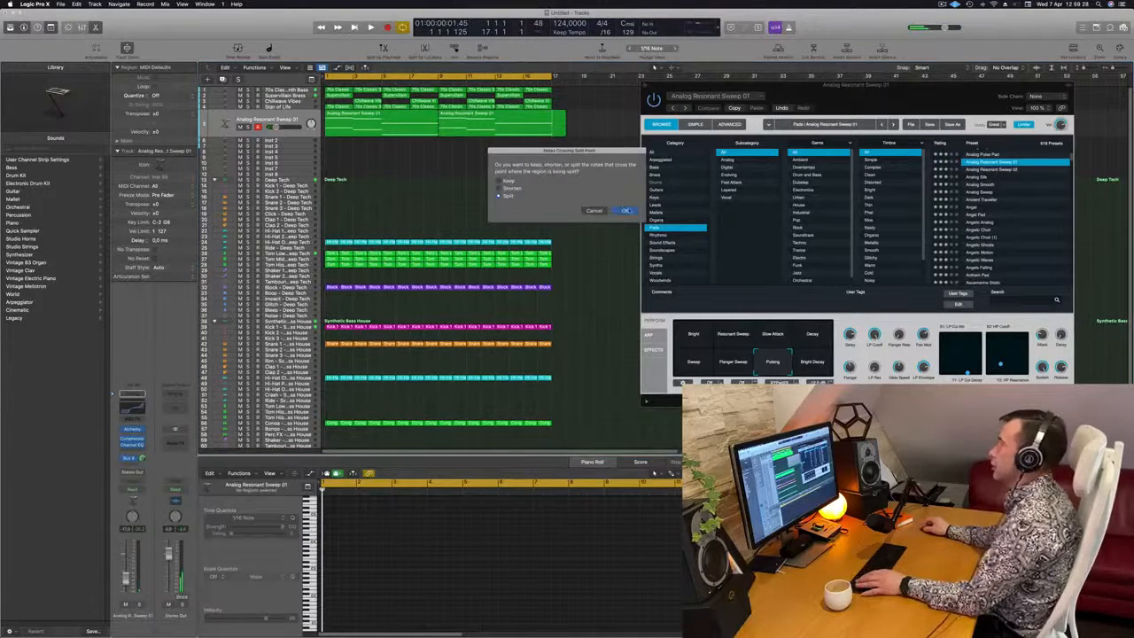
{"action": "left_click", "coordinate": [625, 211]}
Play the loop to check the trimmed pad regions, and restart it from the beginning
{"action": "key", "text": "space"}
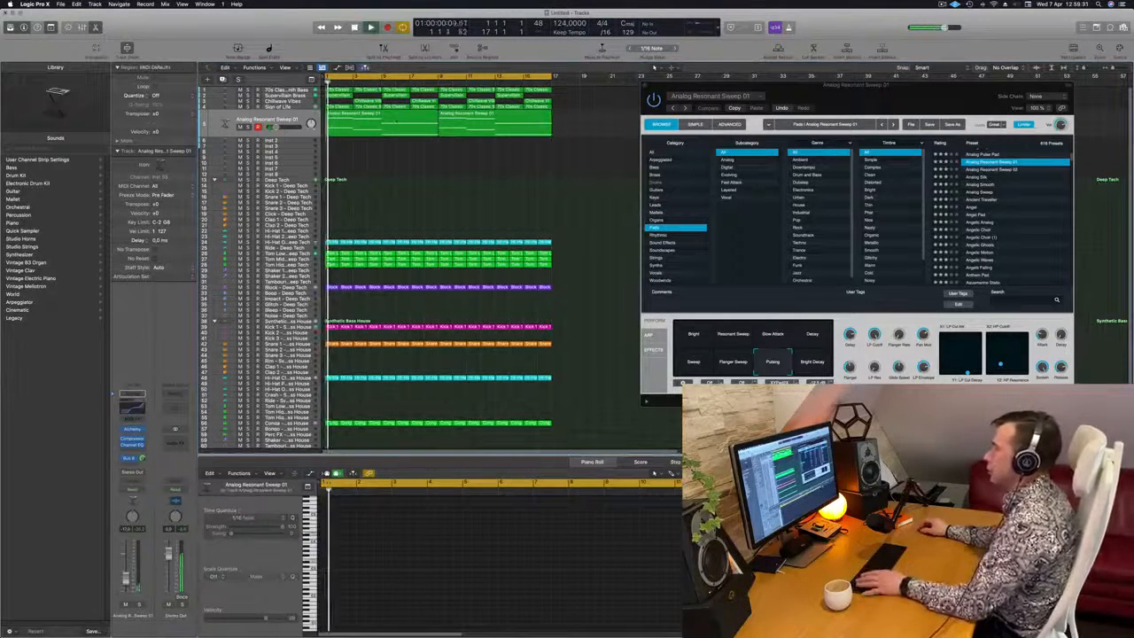
{"action": "left_click", "coordinate": [405, 162]}
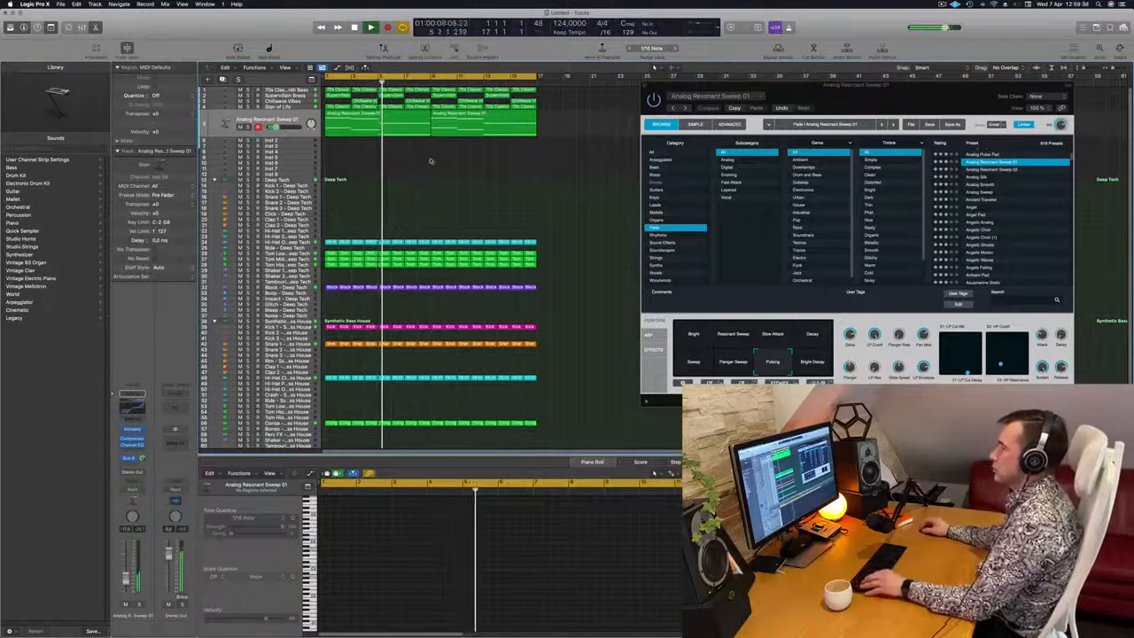
{"action": "scroll", "coordinate": [431, 162], "scroll_direction": "down", "scroll_amount": 1}
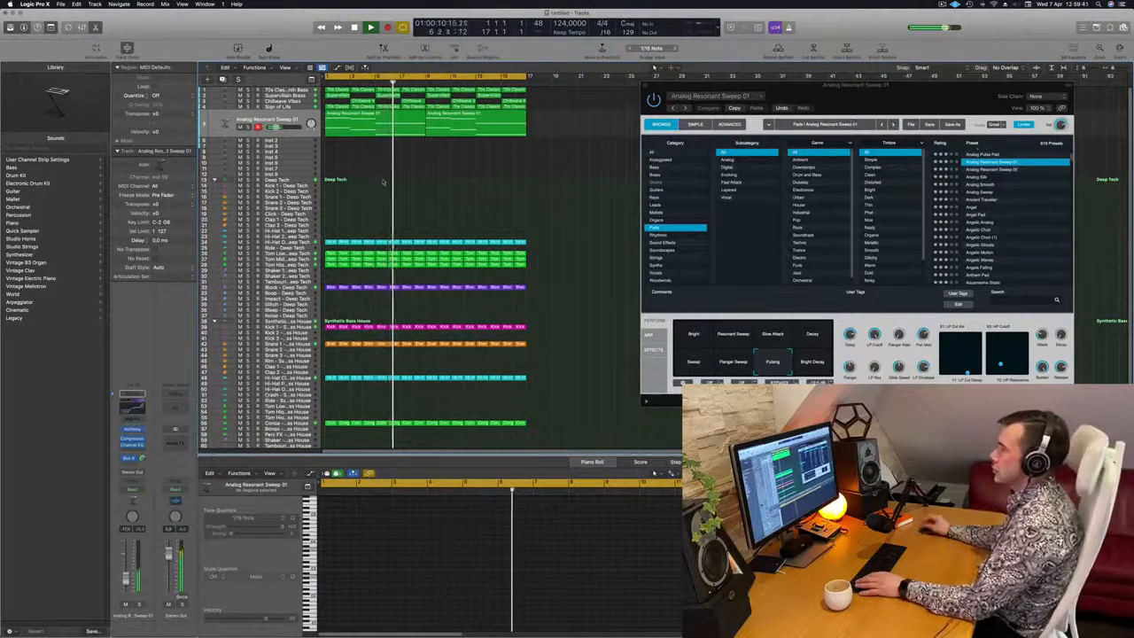
{"action": "key", "text": "space"}
{"action": "key", "text": "space"}
In the first pad region, delete the octave notes in bars 3 and 4 and extend the opening notes up to bar 5
{"action": "left_click", "coordinate": [358, 115]}
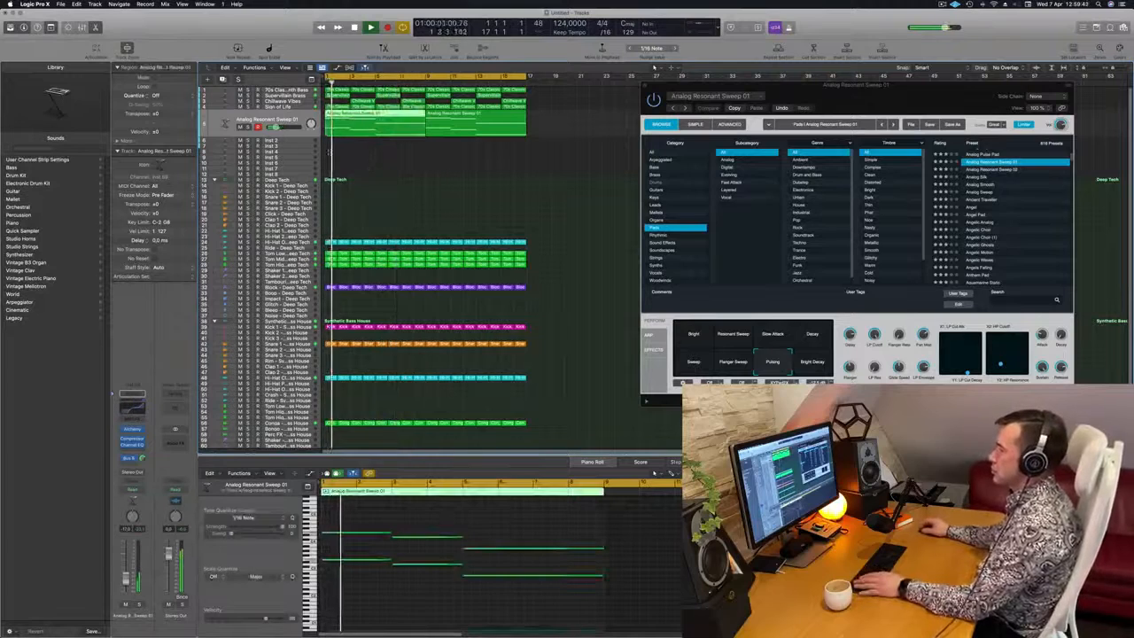
{"action": "left_click_drag", "start_coordinate": [418, 501], "coordinate": [417, 599]}
{"action": "key", "text": "Delete"}
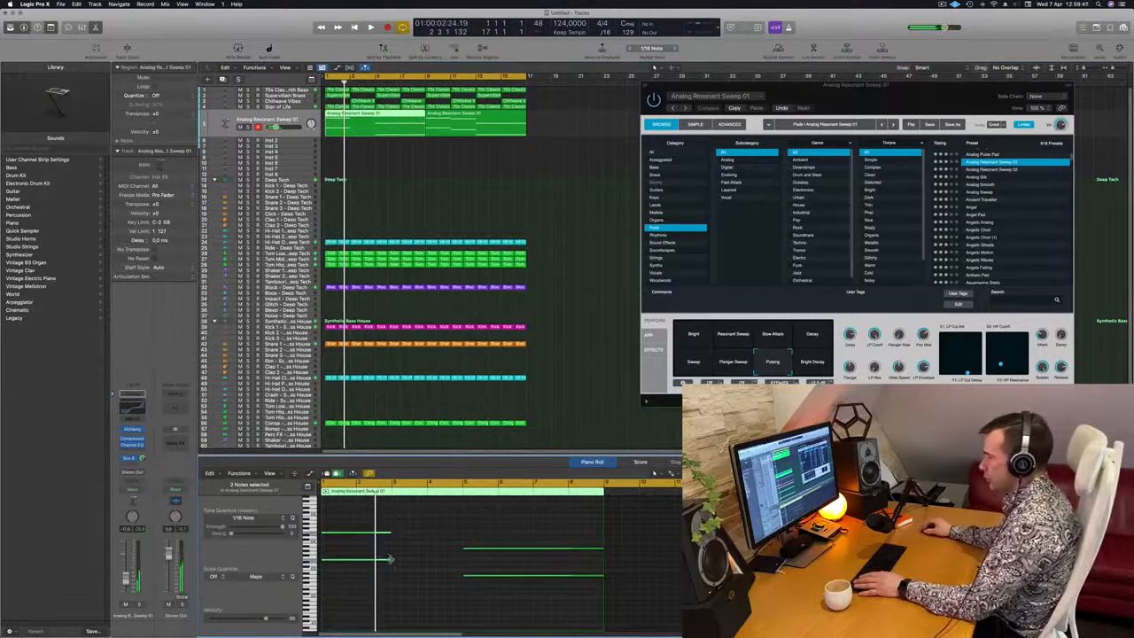
{"action": "left_click_drag", "start_coordinate": [389, 561], "coordinate": [461, 565]}
Replay the loop from the start to audition the longer opening pad notes, with the Alchemy window moved aside
{"action": "key", "text": "space"}
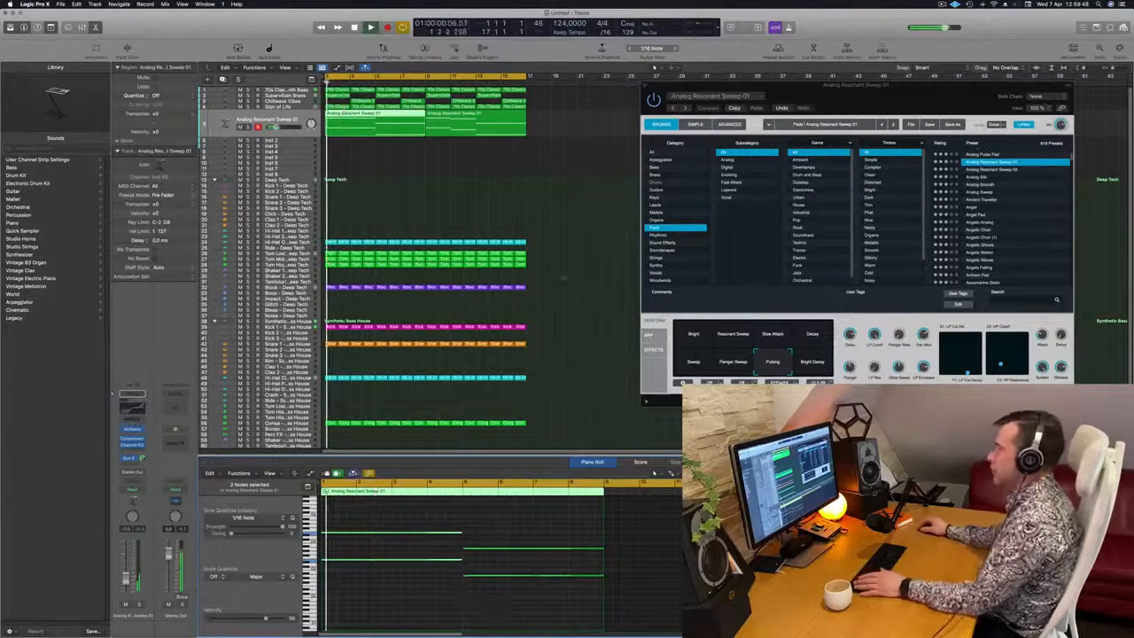
{"action": "left_click", "coordinate": [567, 262]}
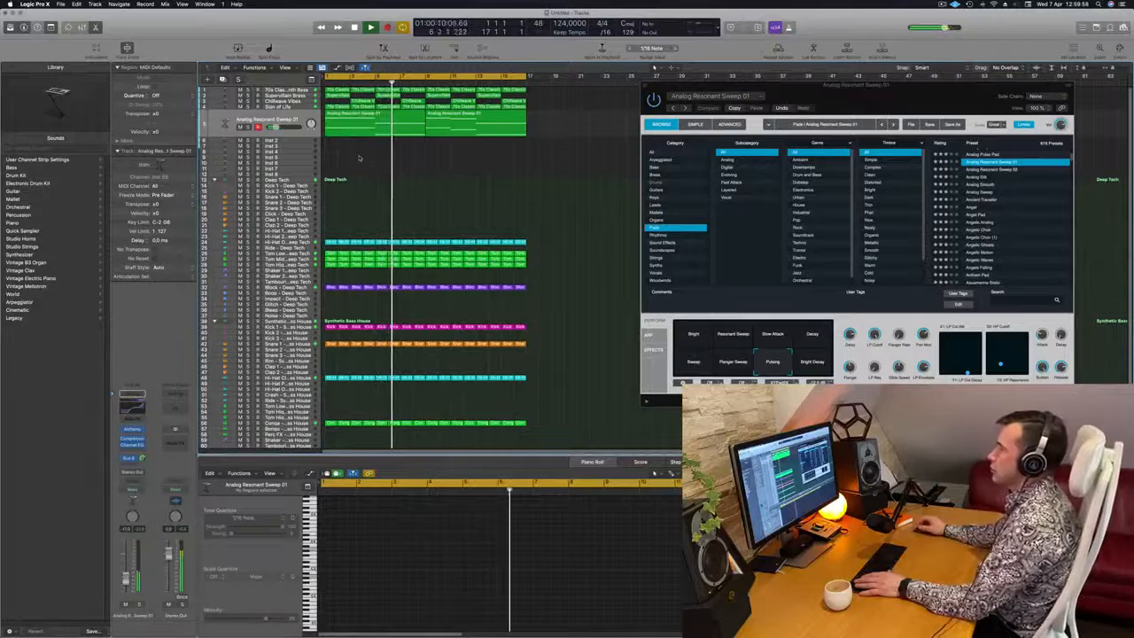
{"action": "key", "text": "Return"}
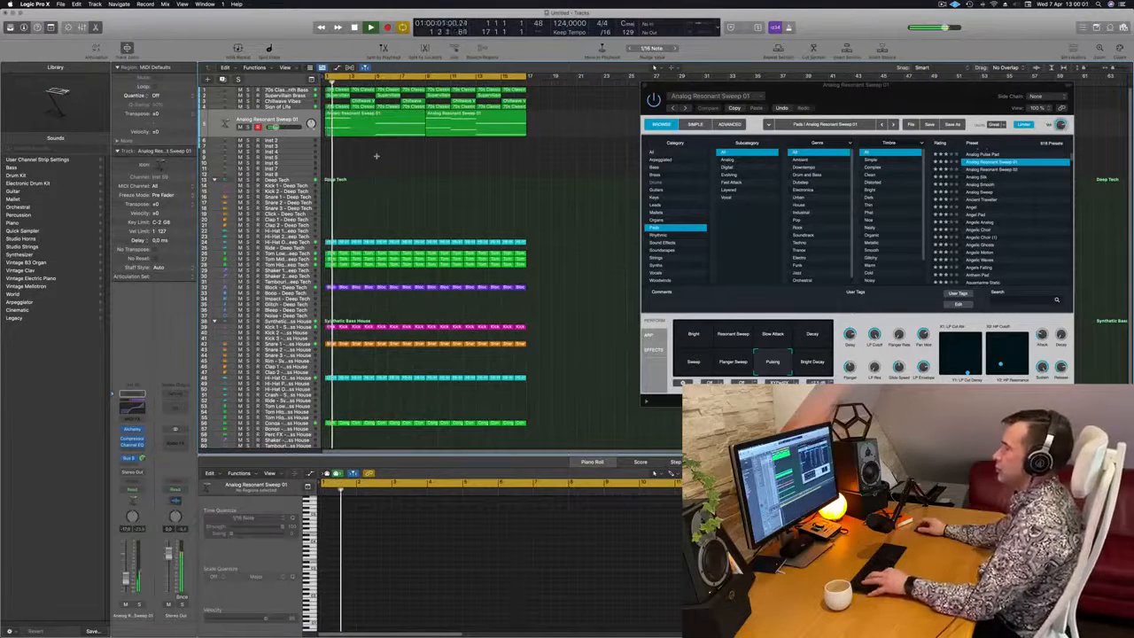
{"action": "left_click_drag", "start_coordinate": [878, 104], "coordinate": [799, 123]}
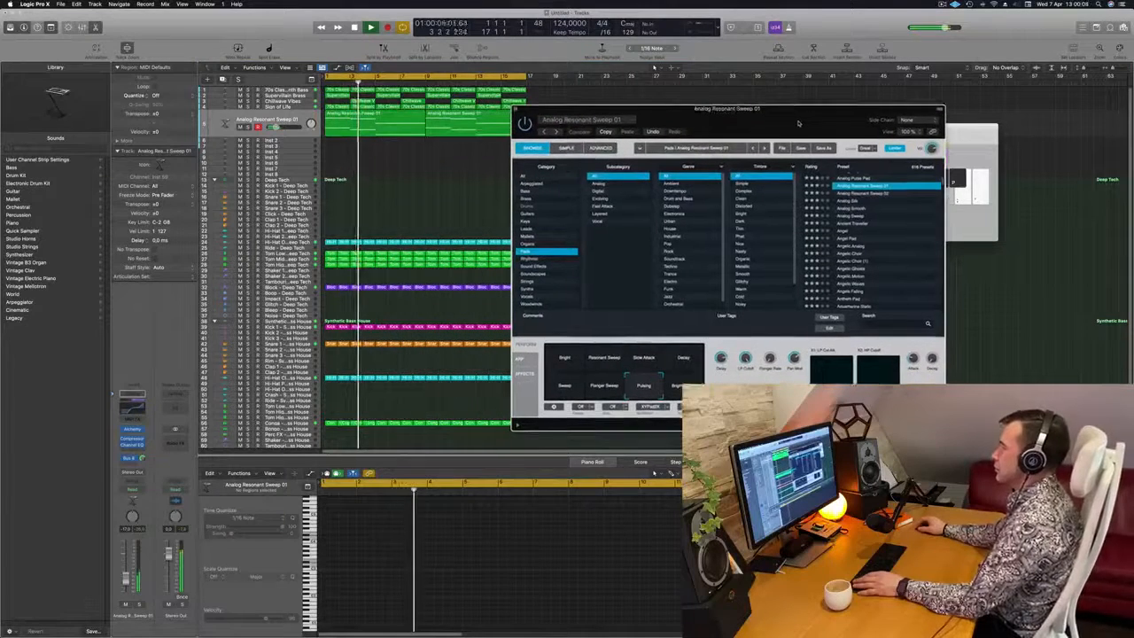
{"action": "key", "text": "Return"}
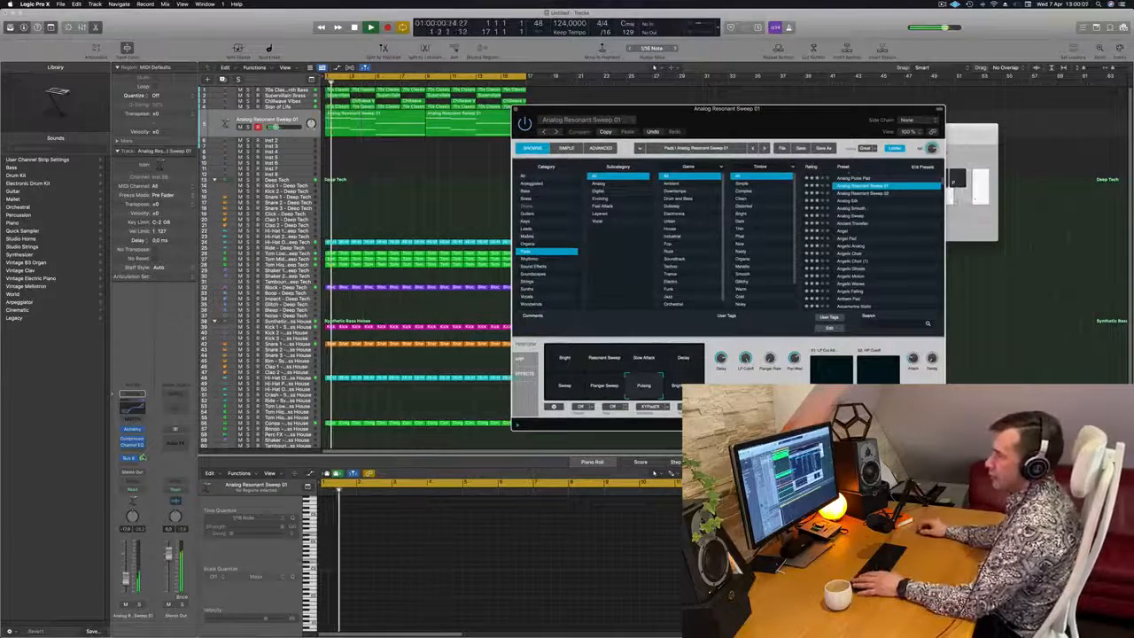
Insert a stereo Stereo Spread imaging plug-in on the pad track after the Channel EQ
{"action": "left_click", "coordinate": [133, 445]}
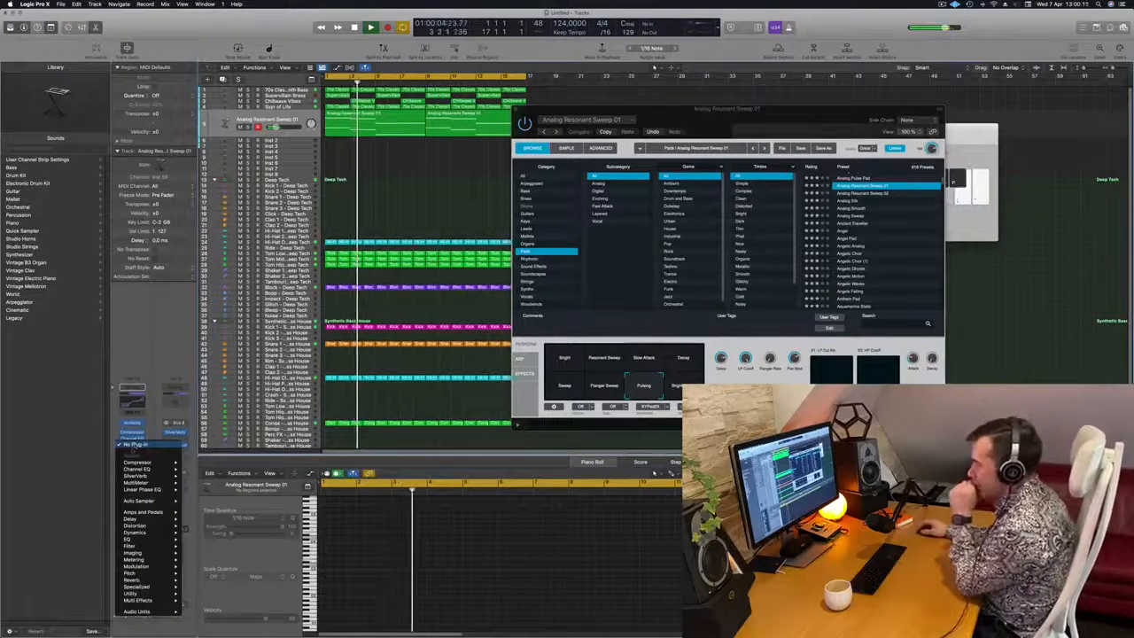
{"action": "mouse_move", "coordinate": [137, 574]}
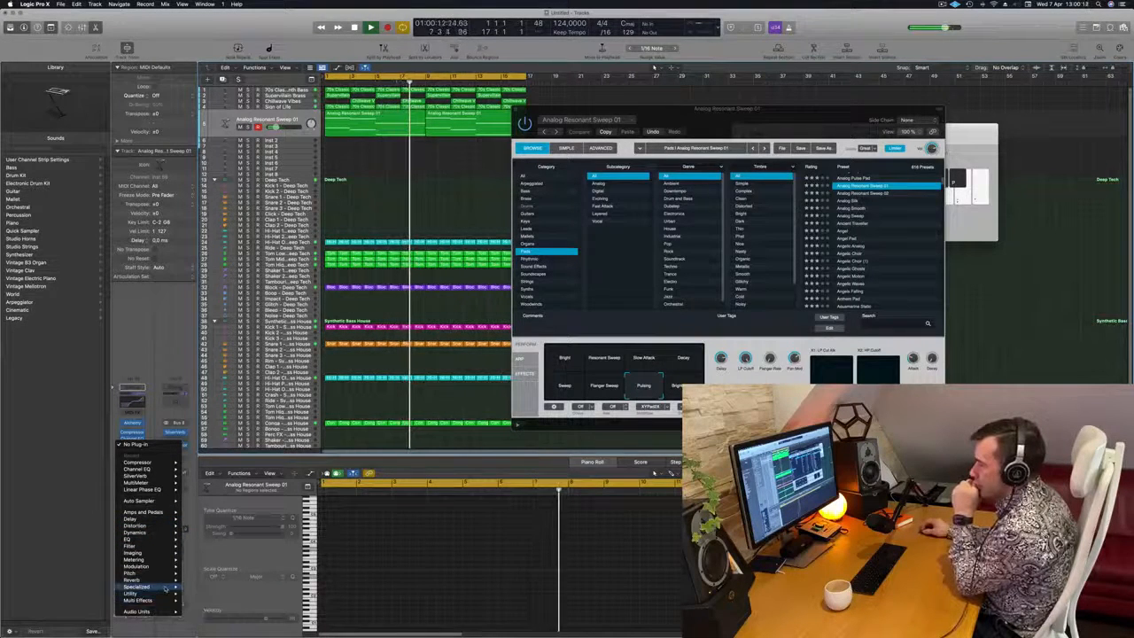
{"action": "mouse_move", "coordinate": [165, 588]}
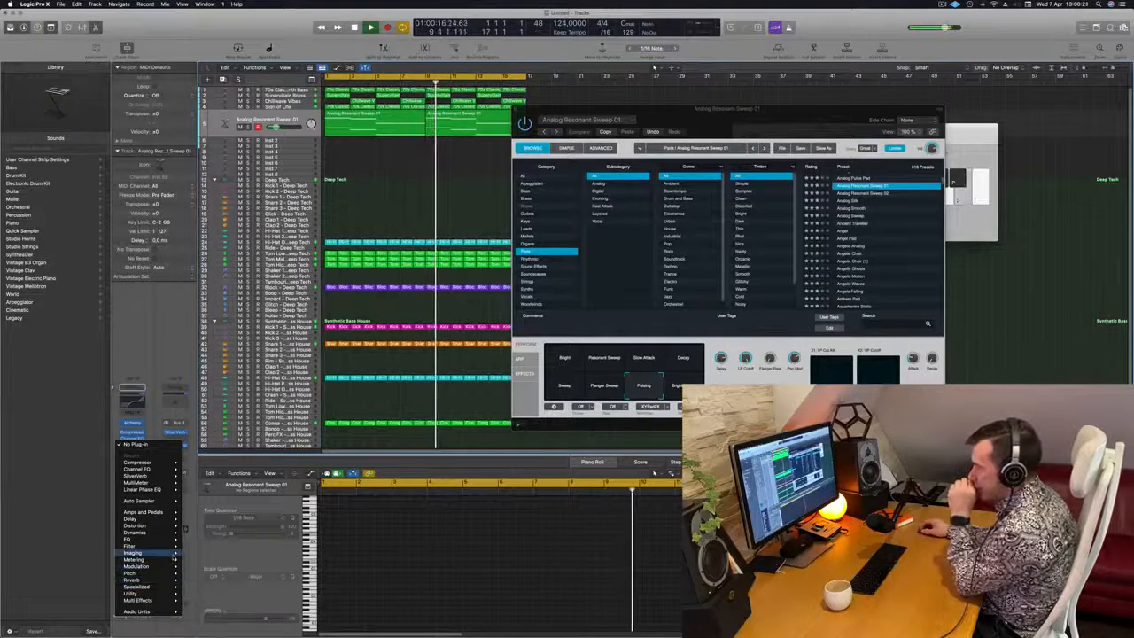
{"action": "mouse_move", "coordinate": [176, 554]}
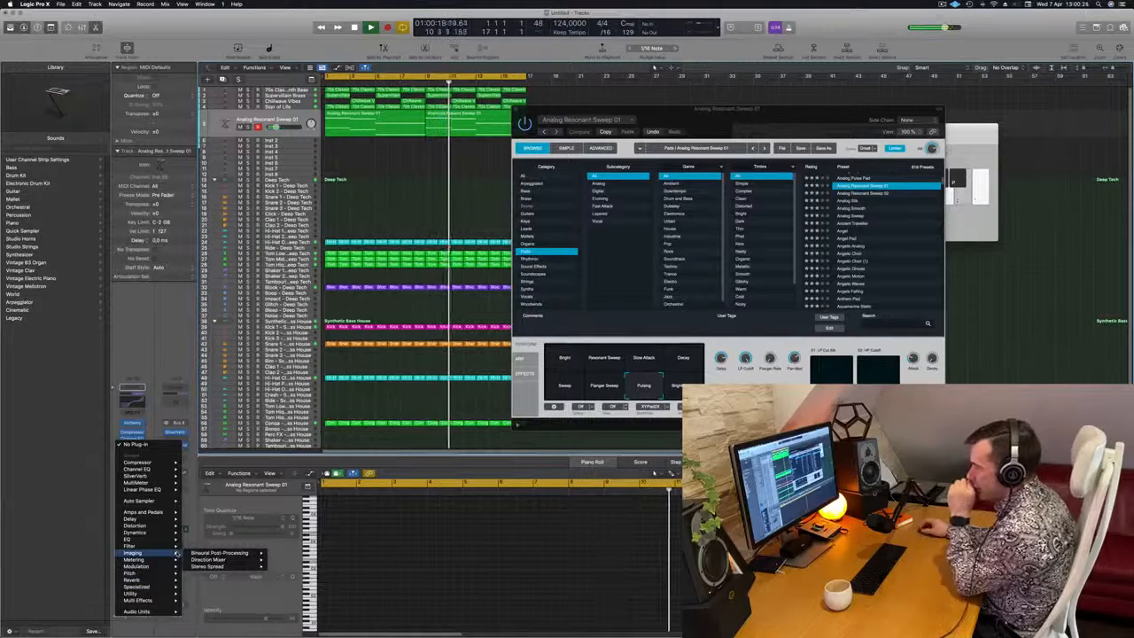
{"action": "mouse_move", "coordinate": [257, 565]}
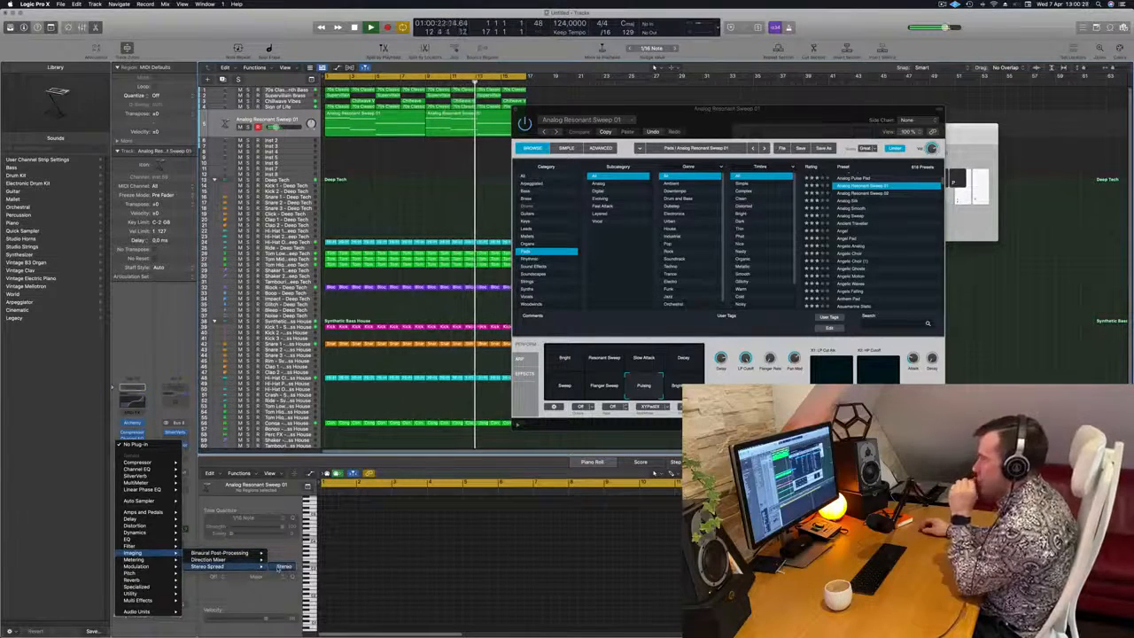
{"action": "left_click", "coordinate": [282, 566]}
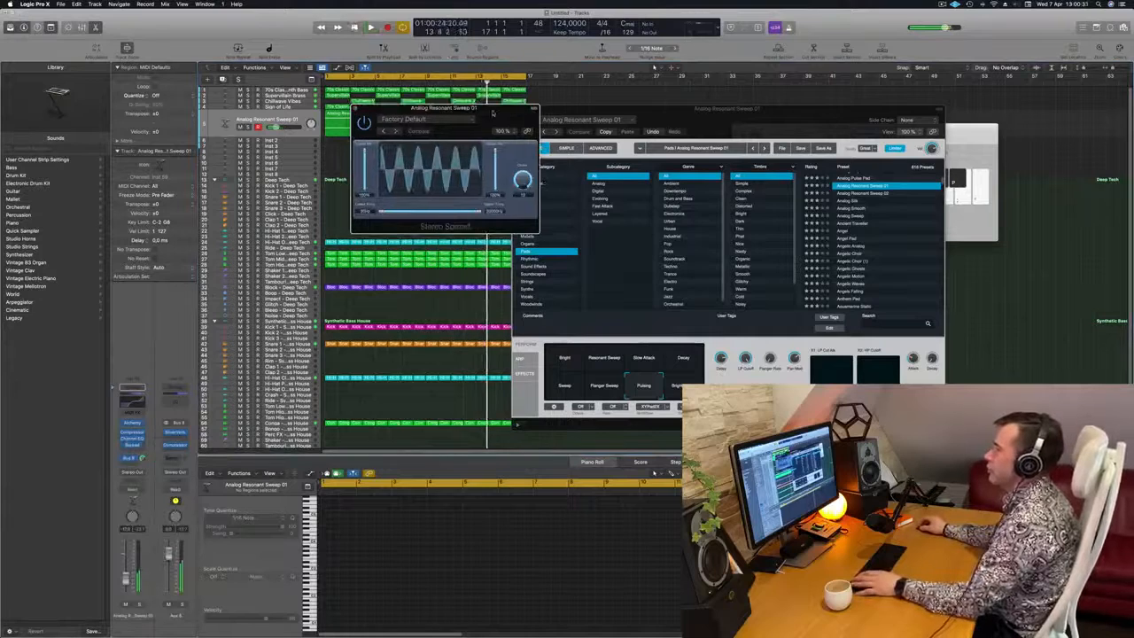
Step through the Stereo Spread presets with the loop playing and settle on Medium Mid & HF Spread
{"action": "key", "text": "space"}
{"action": "left_click_drag", "start_coordinate": [492, 112], "coordinate": [509, 116]}
{"action": "left_click", "coordinate": [412, 134]}
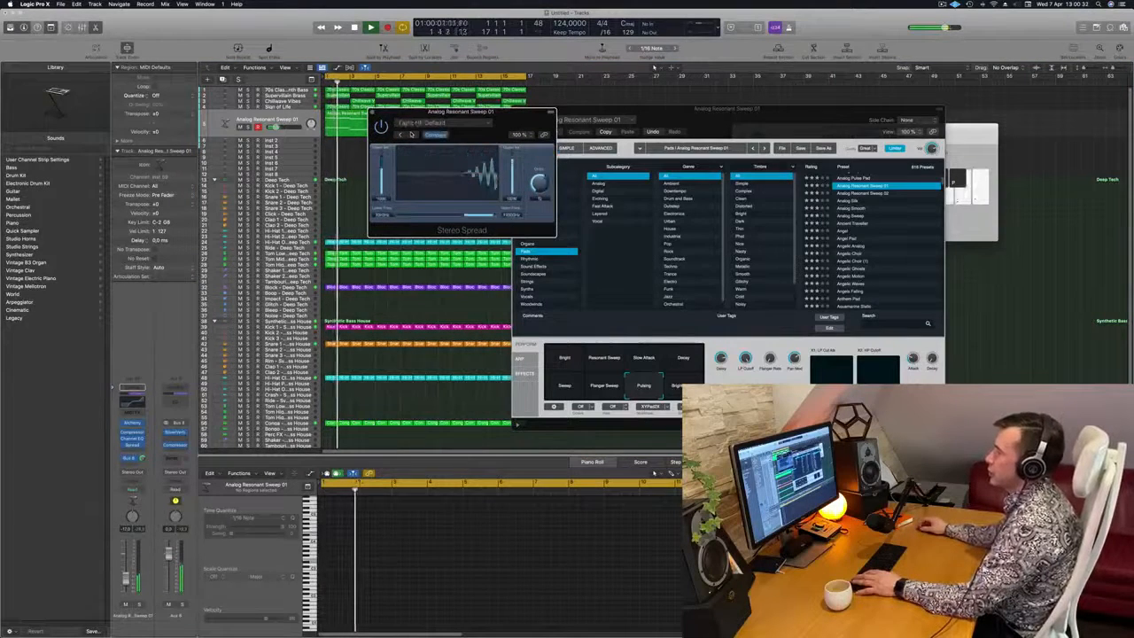
{"action": "left_click", "coordinate": [411, 135]}
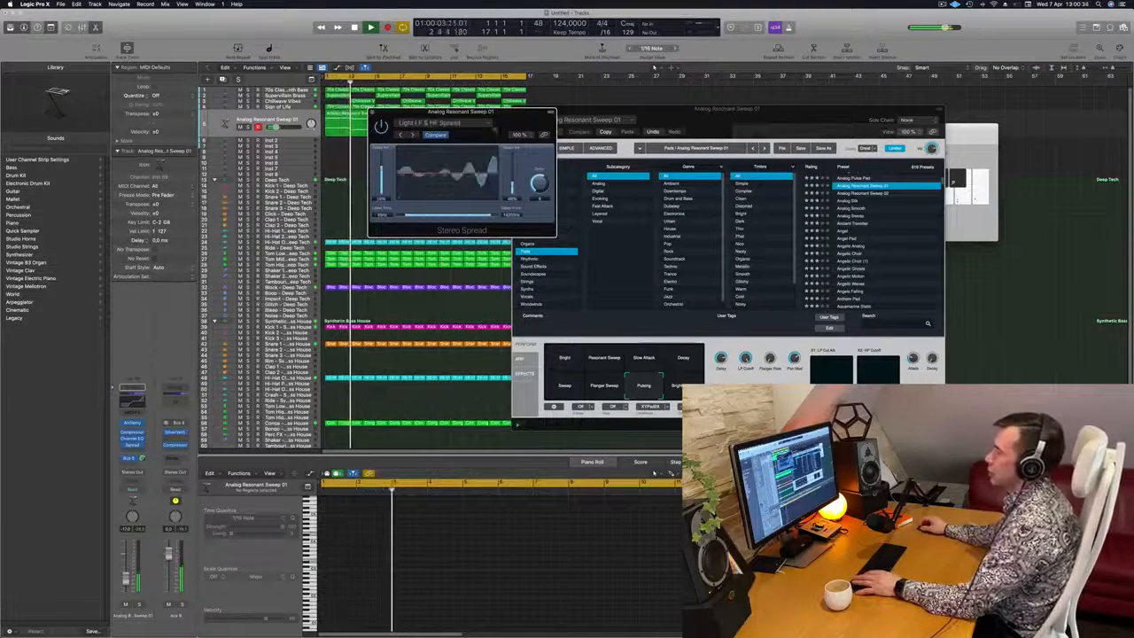
{"action": "left_click_drag", "start_coordinate": [507, 124], "coordinate": [621, 137]}
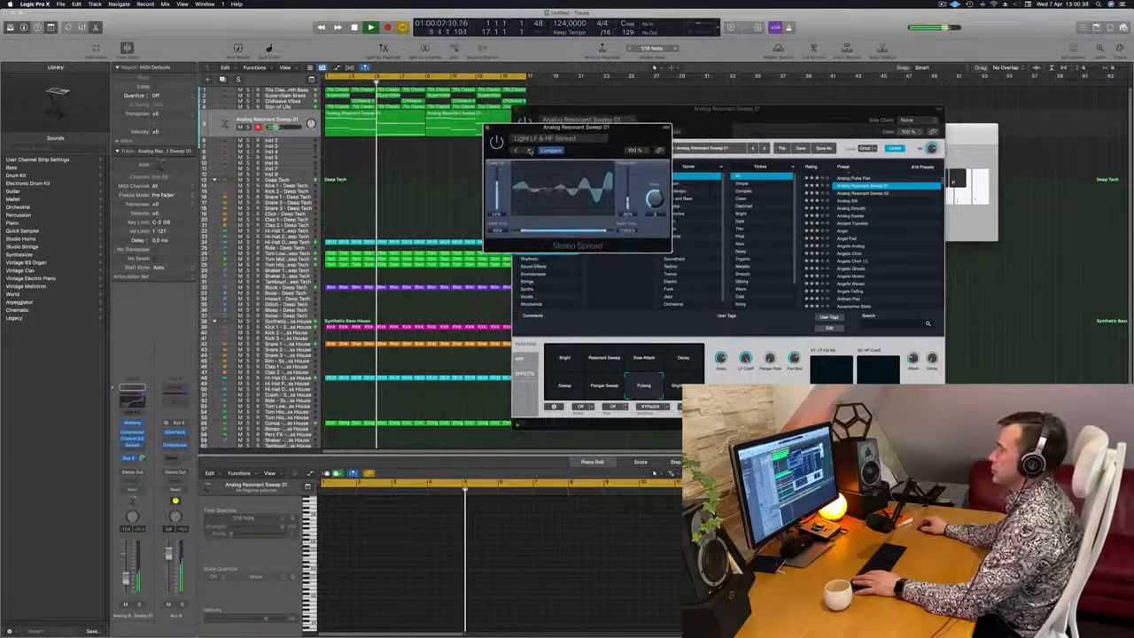
{"action": "left_click", "coordinate": [528, 151]}
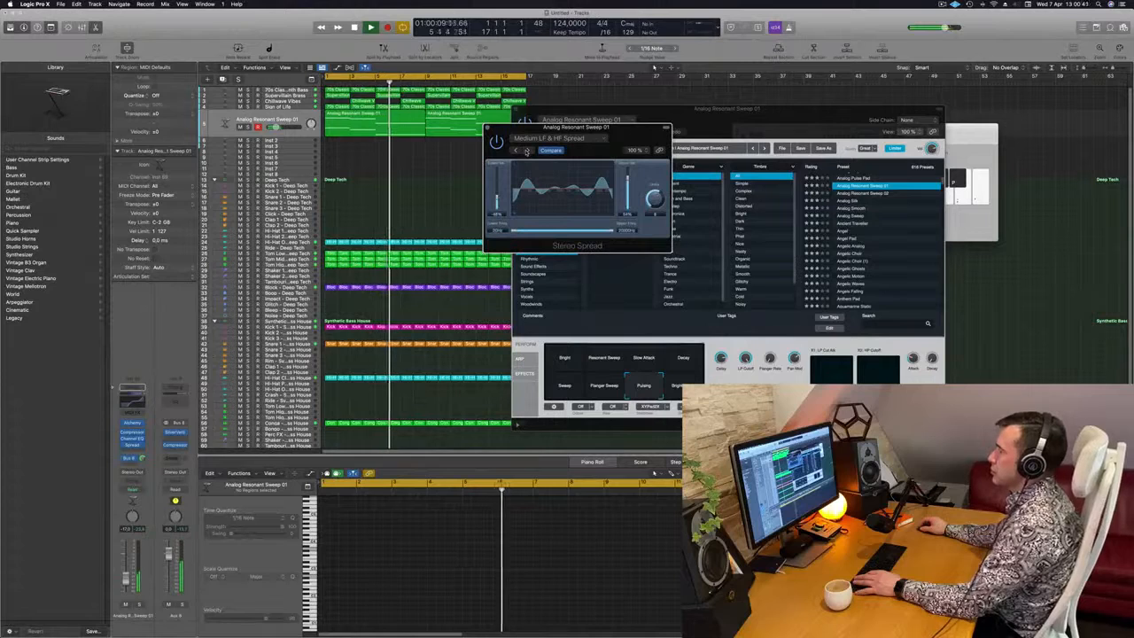
{"action": "left_click", "coordinate": [528, 150]}
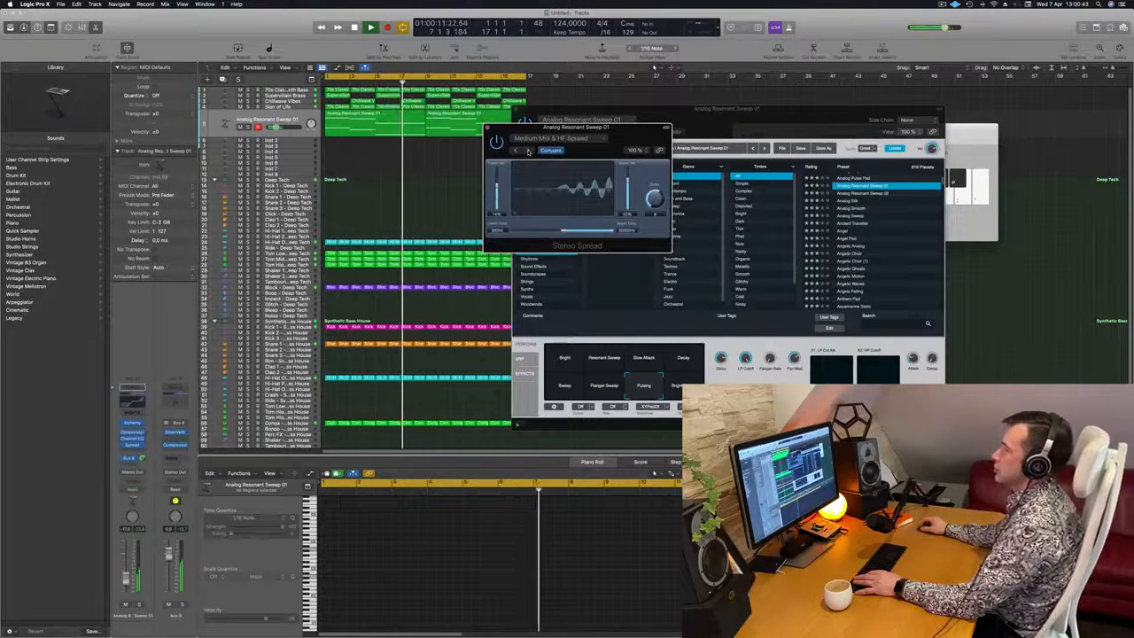
{"action": "left_click_drag", "start_coordinate": [586, 141], "coordinate": [529, 145]}
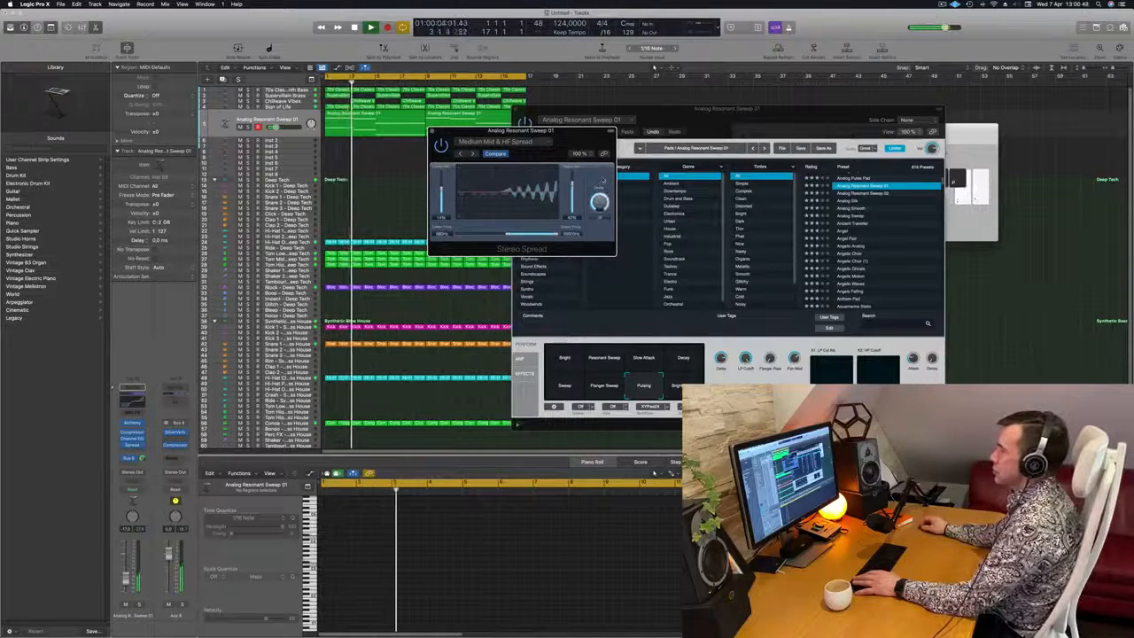
Adjust the Stereo Spread's order and lower intensity, and pull its upper intensity down to the minimum
{"action": "left_click_drag", "start_coordinate": [601, 186], "coordinate": [573, 174]}
{"action": "mouse_move", "coordinate": [442, 189]}
{"action": "left_mouse_down"}
{"action": "mouse_move", "coordinate": [442, 198]}
{"action": "mouse_move", "coordinate": [449, 181]}
{"action": "left_mouse_up"}
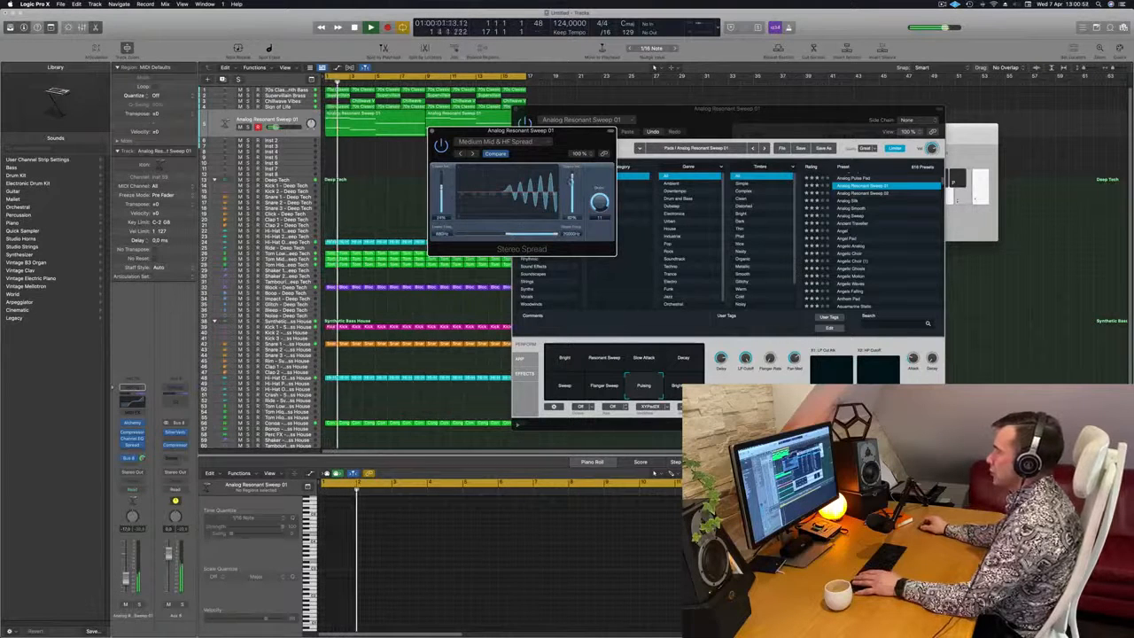
{"action": "left_click_drag", "start_coordinate": [572, 177], "coordinate": [572, 216]}
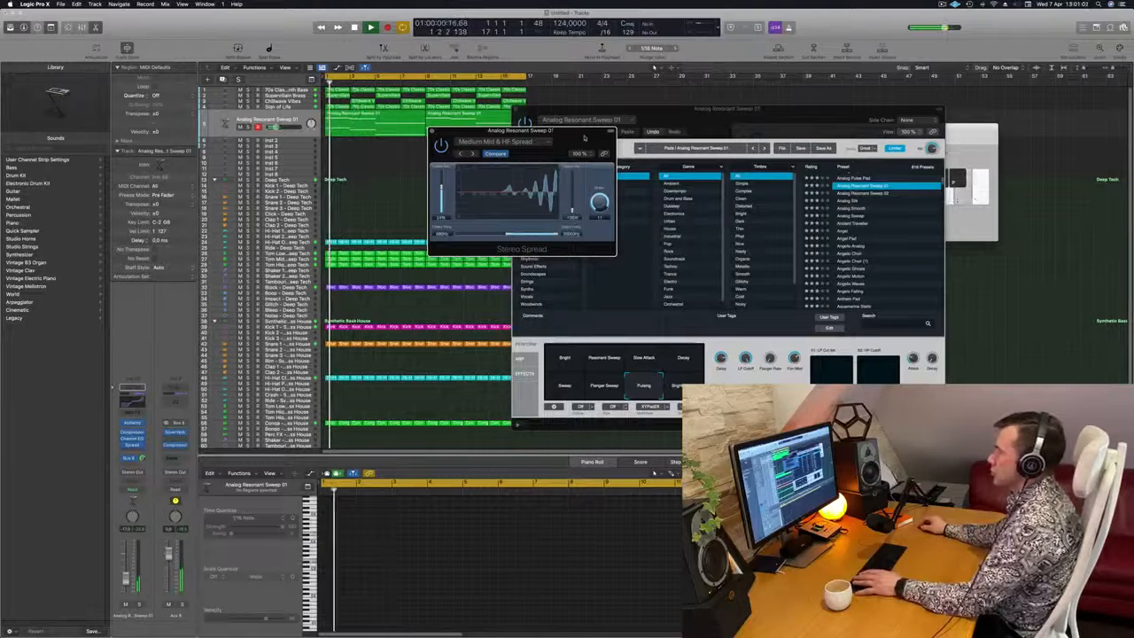
Raise the Stereo Spread's lower frequency, reduce its order while replaying the loop, and close the plug-in
{"action": "left_click_drag", "start_coordinate": [570, 135], "coordinate": [587, 135]}
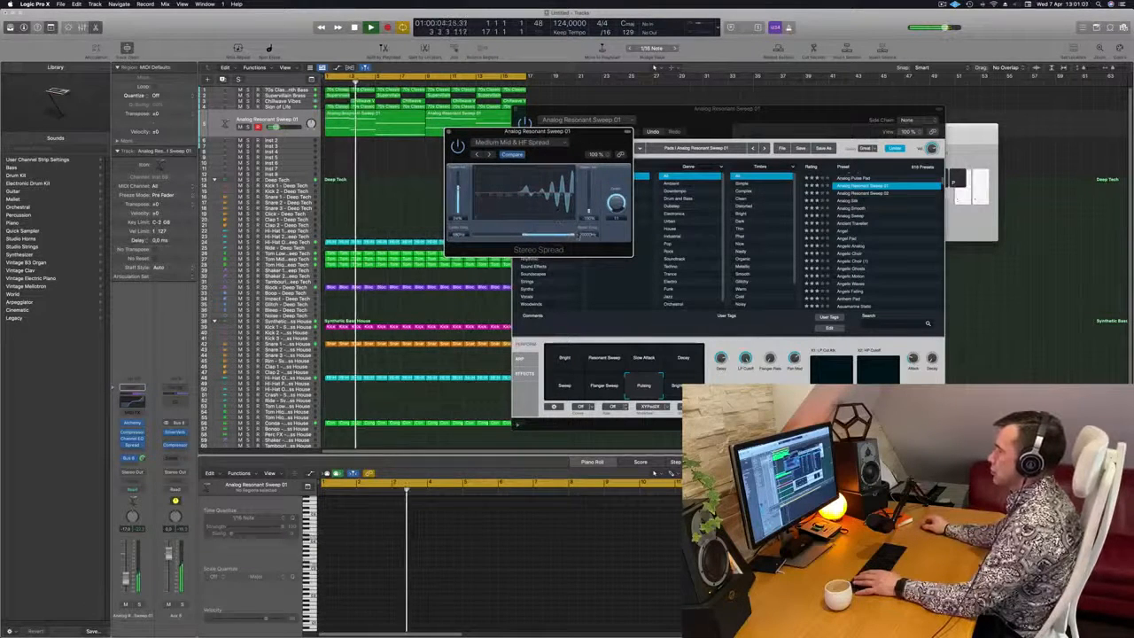
{"action": "mouse_move", "coordinate": [534, 235]}
{"action": "left_mouse_down"}
{"action": "mouse_move", "coordinate": [524, 235]}
{"action": "mouse_move", "coordinate": [542, 236]}
{"action": "left_mouse_up"}
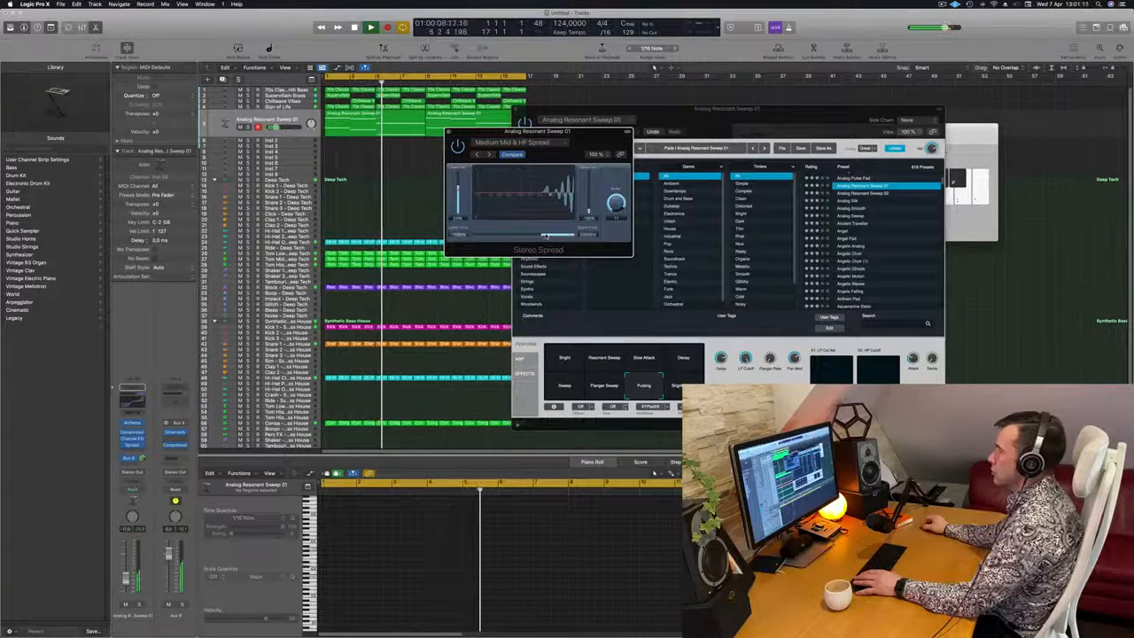
{"action": "key", "text": "Return"}
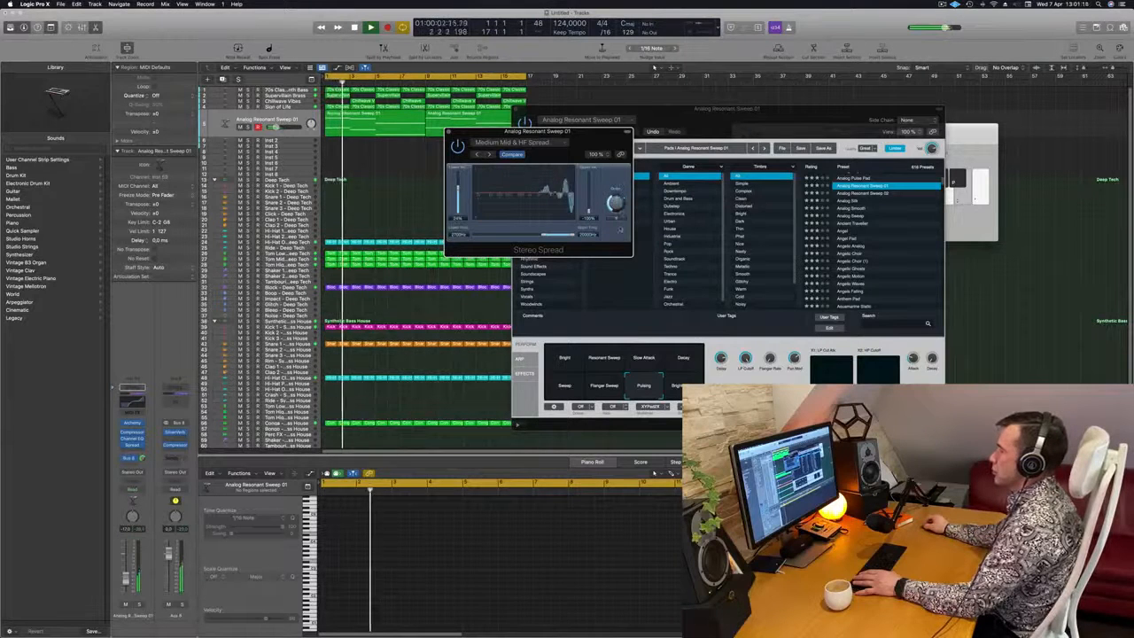
{"action": "key", "text": "Return"}
{"action": "mouse_move", "coordinate": [586, 142]}
{"action": "left_mouse_down"}
{"action": "mouse_move", "coordinate": [570, 145]}
{"action": "mouse_move", "coordinate": [596, 140]}
{"action": "left_mouse_up"}
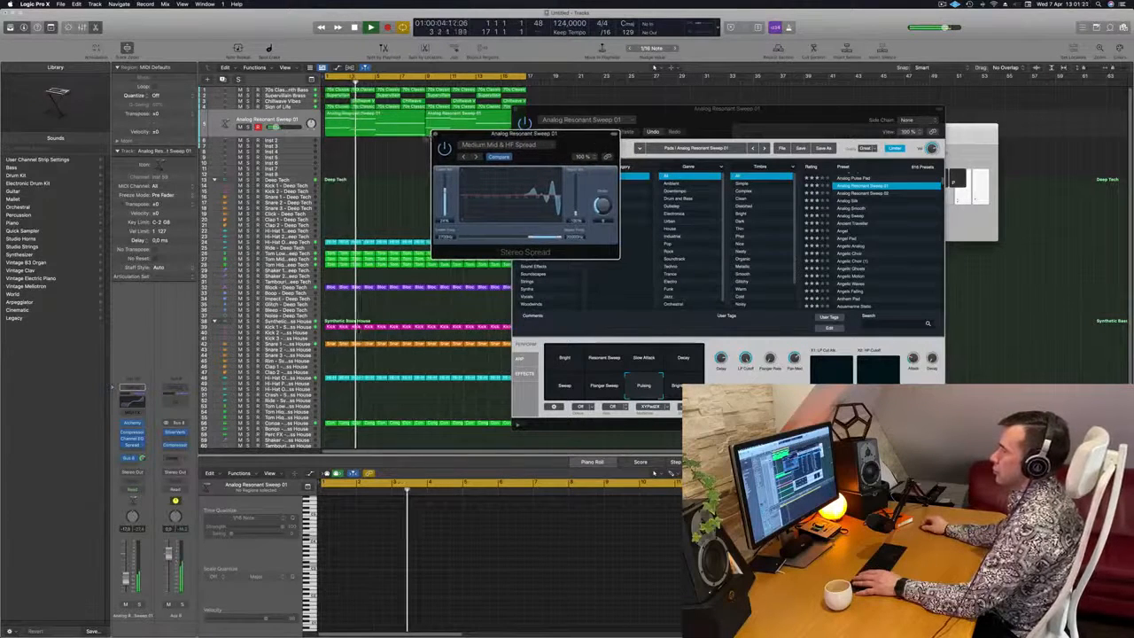
{"action": "left_click", "coordinate": [434, 135]}
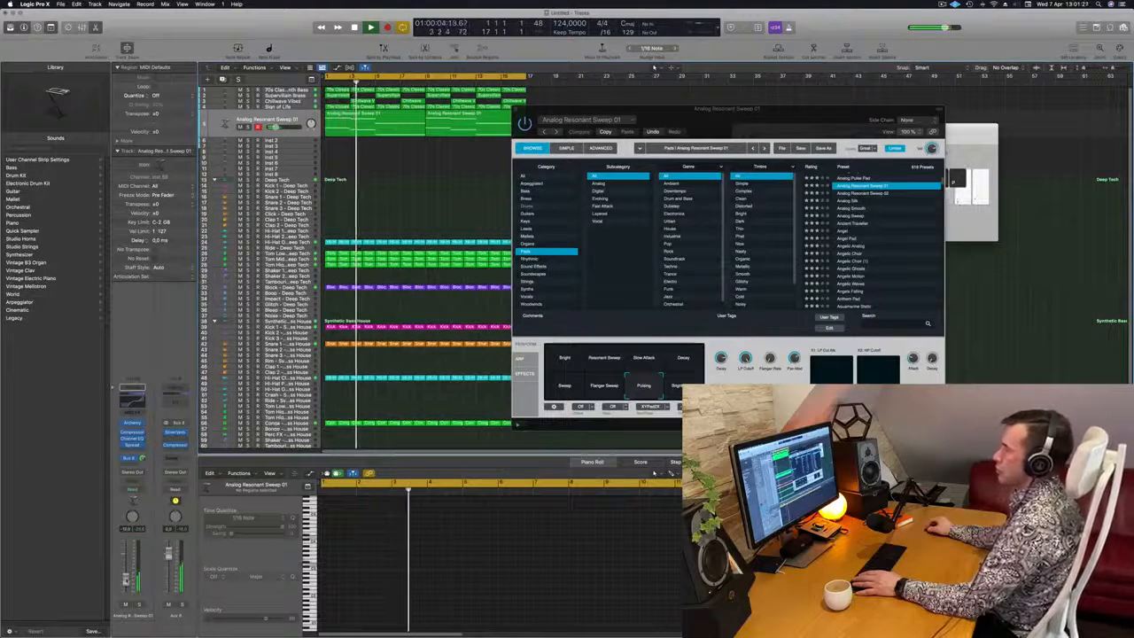
Reposition the Alchemy window and switch the pad's performance snapshot to Bright while the loop plays
{"action": "key", "text": "super+k"}
{"action": "left_click_drag", "start_coordinate": [741, 116], "coordinate": [633, 148]}
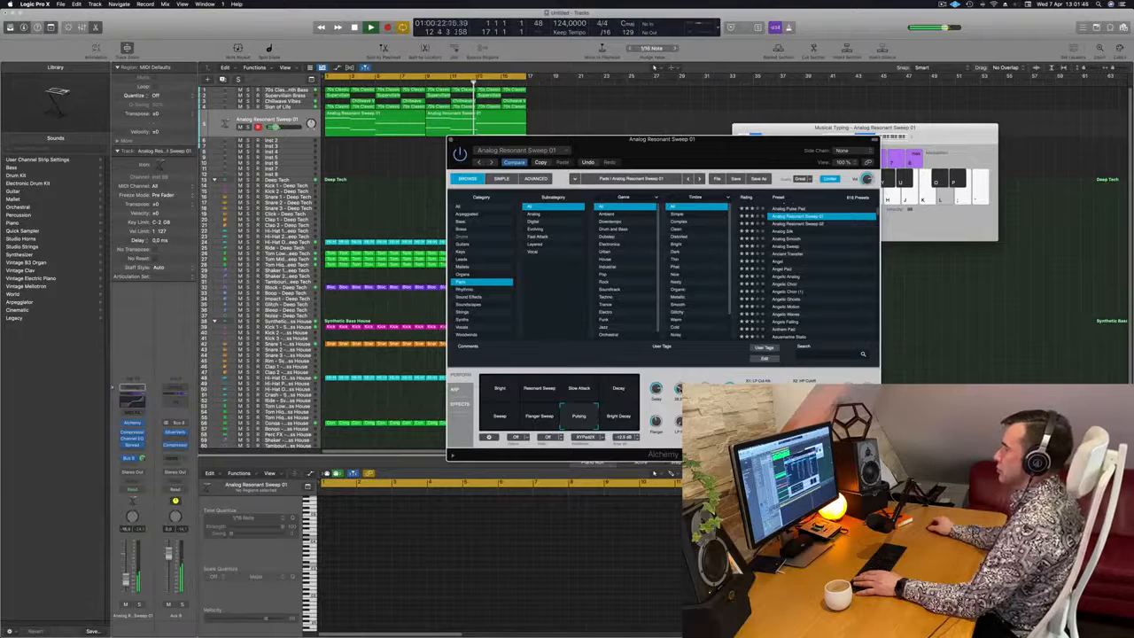
{"action": "left_click_drag", "start_coordinate": [669, 146], "coordinate": [640, 151]}
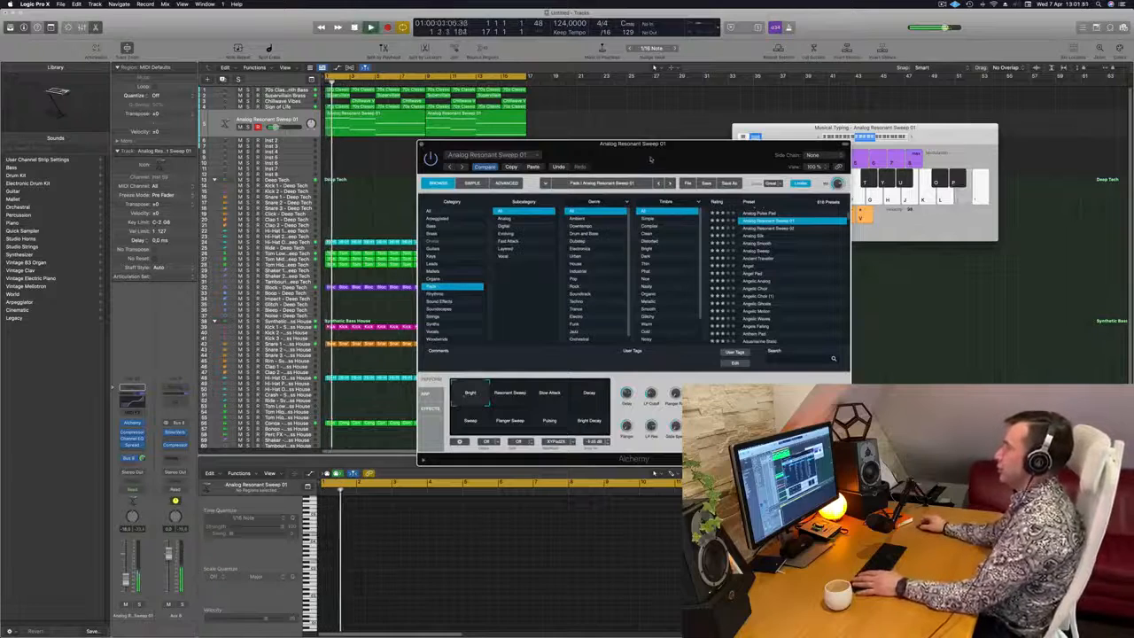
Audition the pad's performance snapshots with the loop playing, settle on Pulsing, and close the Alchemy window
{"action": "left_click_drag", "start_coordinate": [650, 159], "coordinate": [677, 70]}
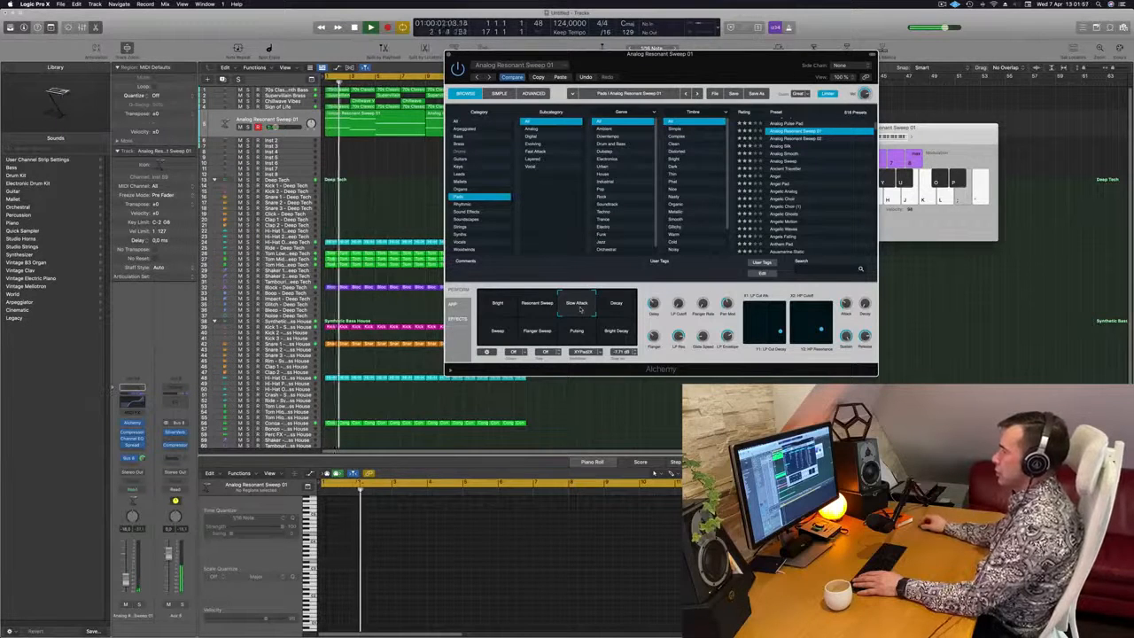
{"action": "left_click", "coordinate": [615, 307]}
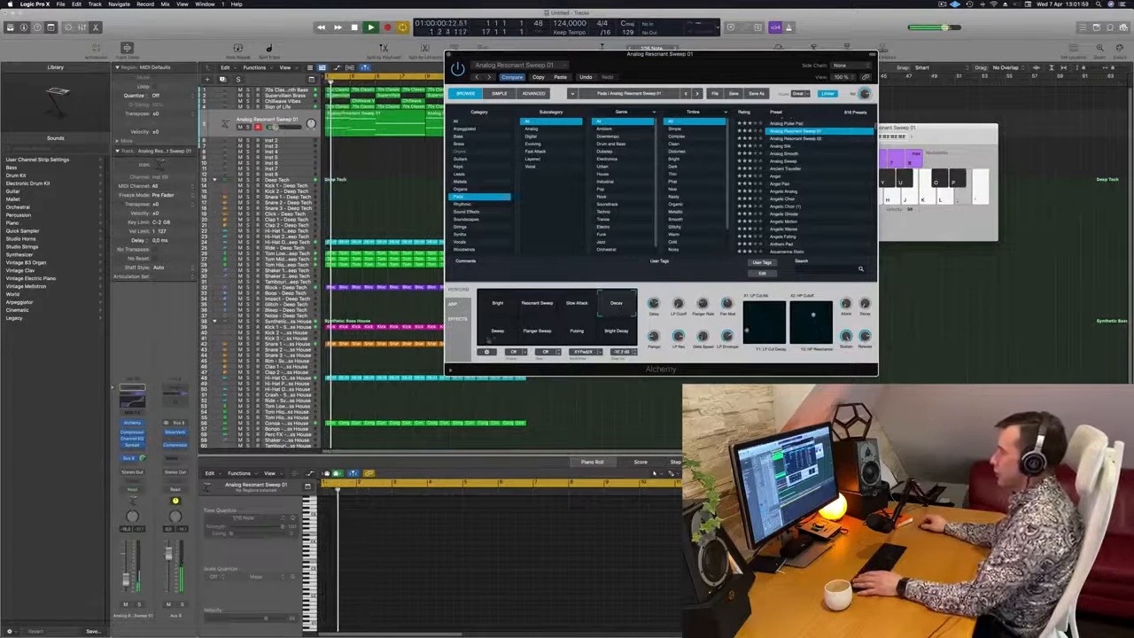
{"action": "left_click", "coordinate": [497, 335]}
{"action": "left_click", "coordinate": [534, 333]}
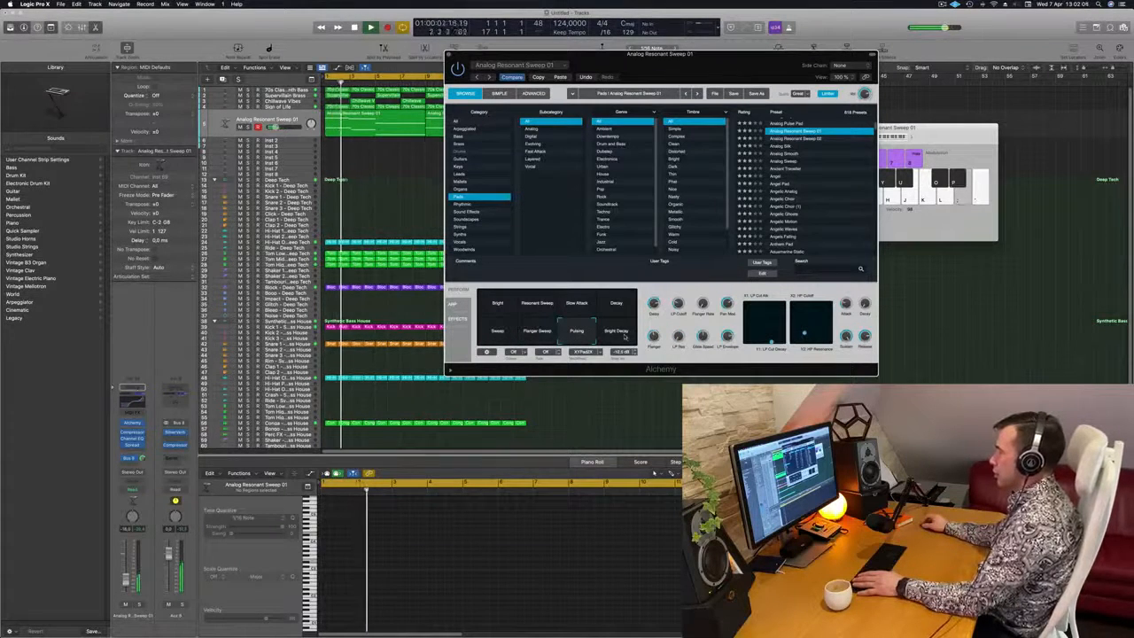
{"action": "left_click", "coordinate": [625, 336]}
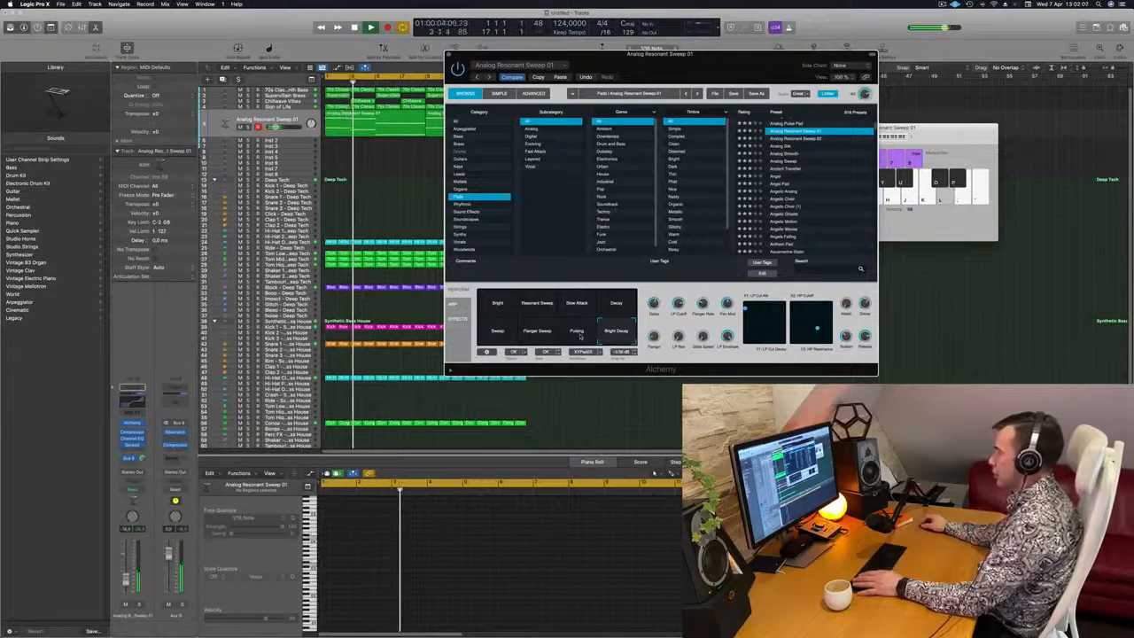
{"action": "left_click", "coordinate": [581, 335]}
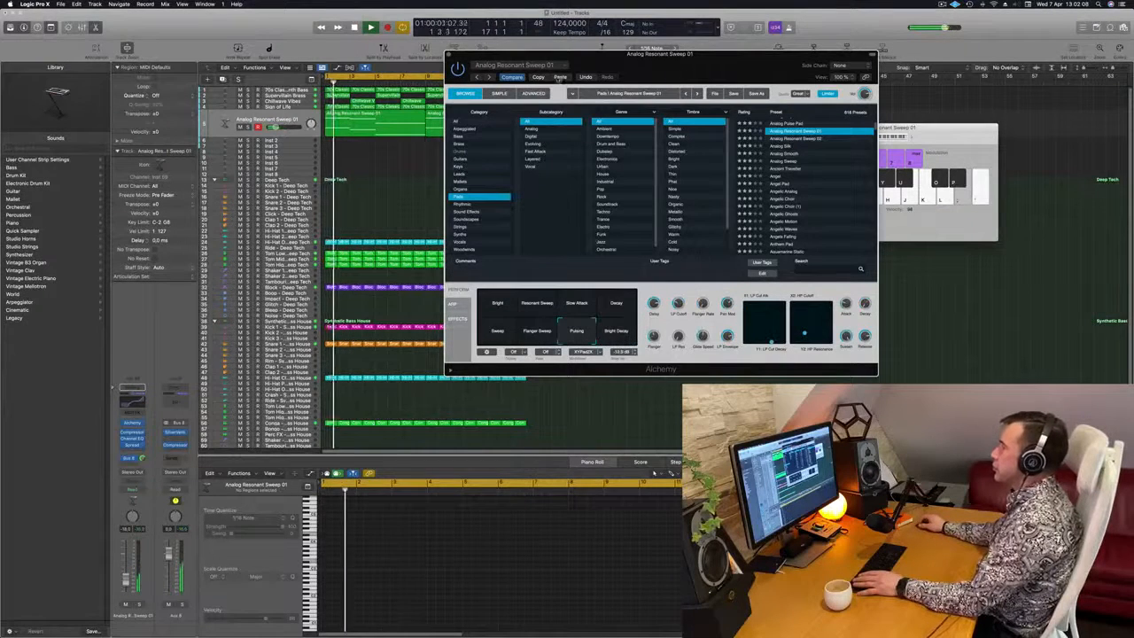
{"action": "left_click_drag", "start_coordinate": [676, 55], "coordinate": [766, 76]}
{"action": "left_click", "coordinate": [523, 65]}
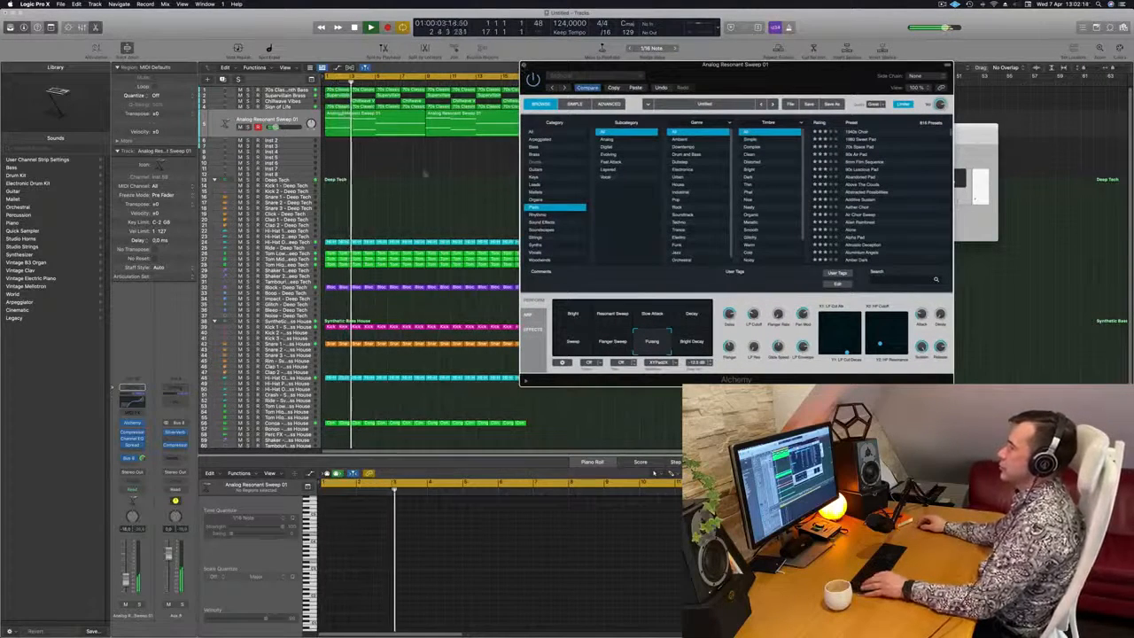
Duplicate the Analog Resonant Sweep 01 track with its channel settings as a new empty track, and stop playback
{"action": "scroll", "coordinate": [507, 186], "scroll_direction": "up", "scroll_amount": 3}
{"action": "scroll", "coordinate": [507, 185], "scroll_direction": "down", "scroll_amount": 2}
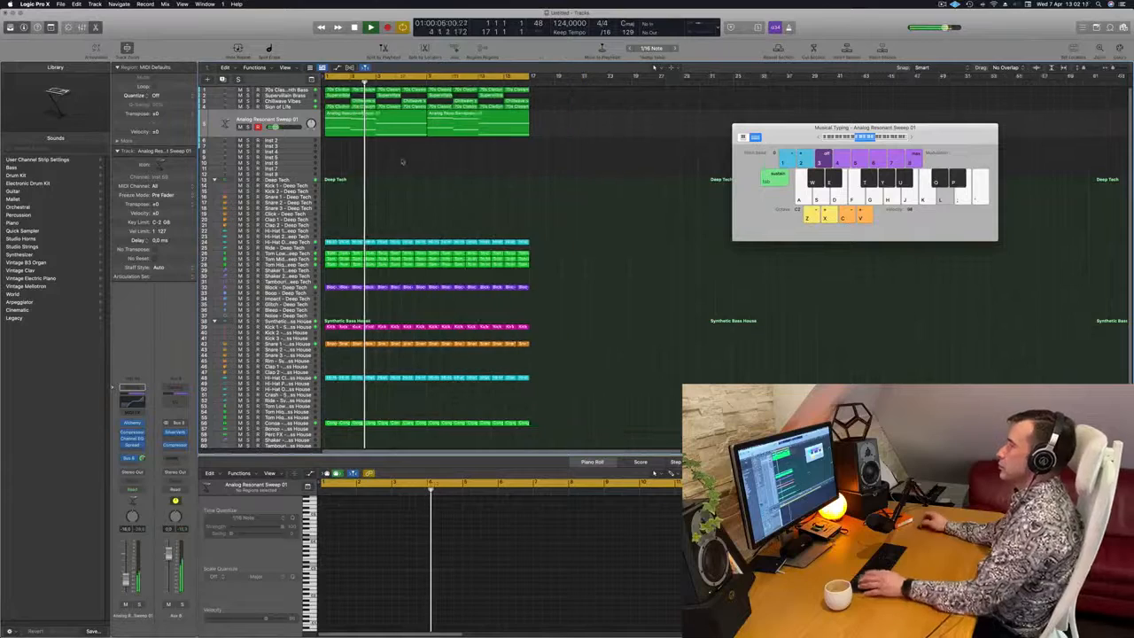
{"action": "key", "text": "Return"}
{"action": "left_click", "coordinate": [256, 115]}
{"action": "key", "text": "space"}
{"action": "key", "text": "space"}
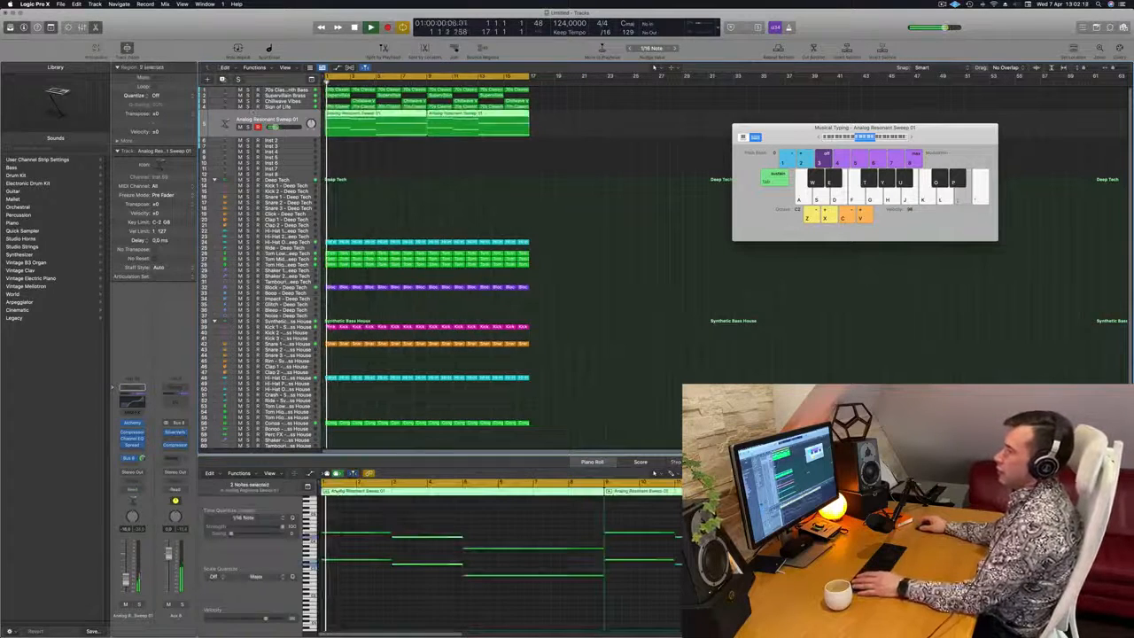
{"action": "key", "text": "super+d"}
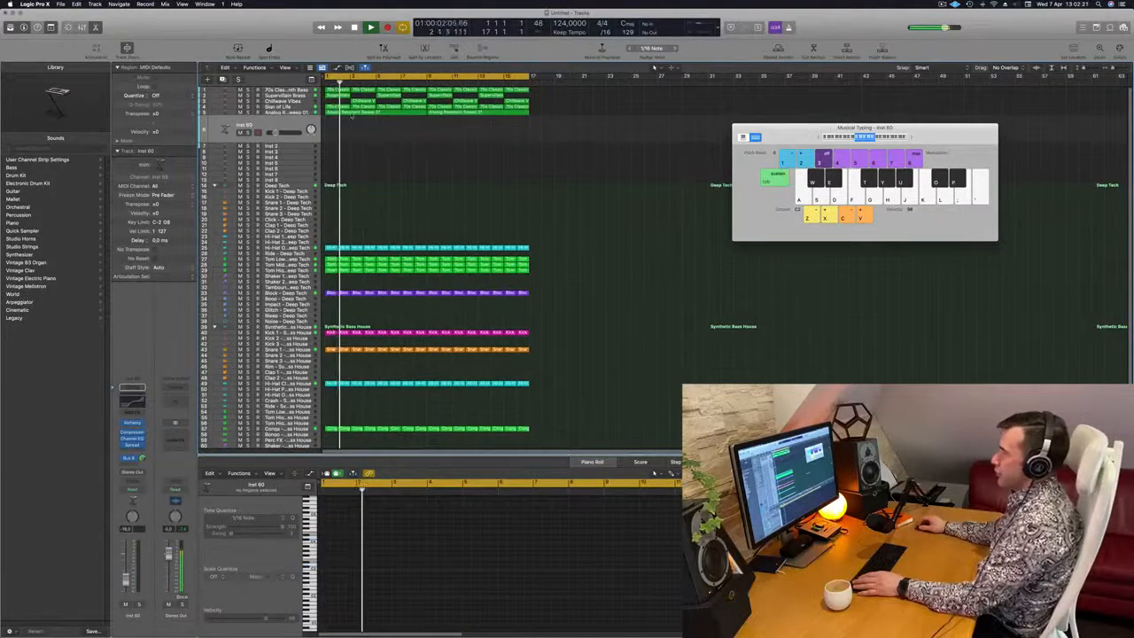
{"action": "left_click", "coordinate": [395, 112]}
{"action": "left_click", "coordinate": [299, 126]}
{"action": "key", "text": "space"}
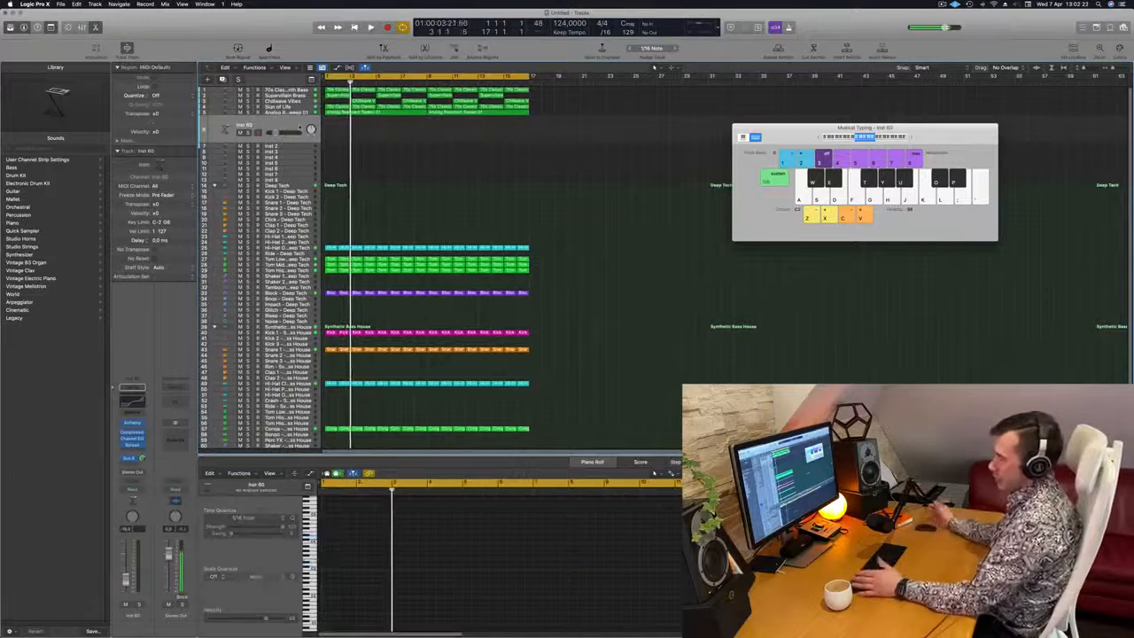
Reset the duplicated track's Channel EQ to its default setting and resume loop playback
{"action": "left_click", "coordinate": [131, 395]}
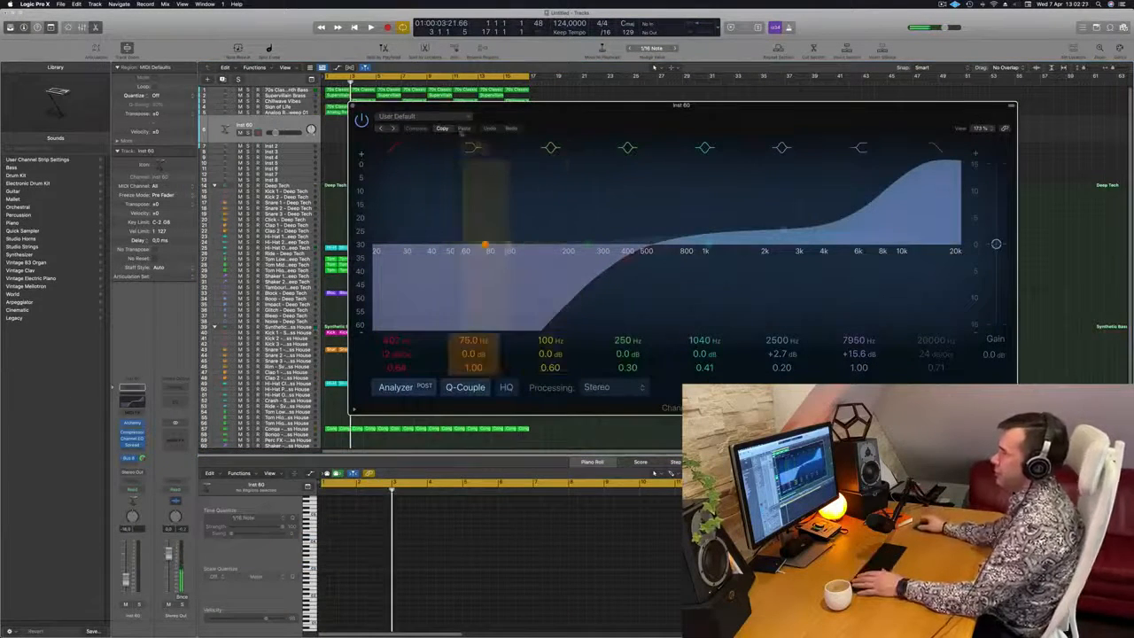
{"action": "left_click", "coordinate": [448, 121]}
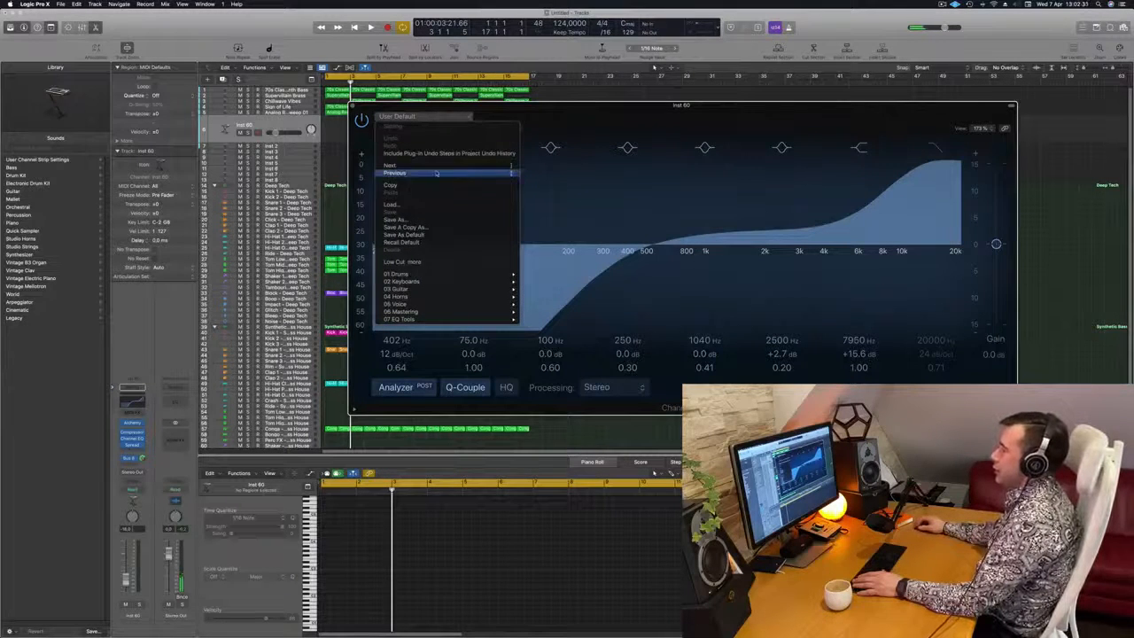
{"action": "left_click", "coordinate": [403, 242]}
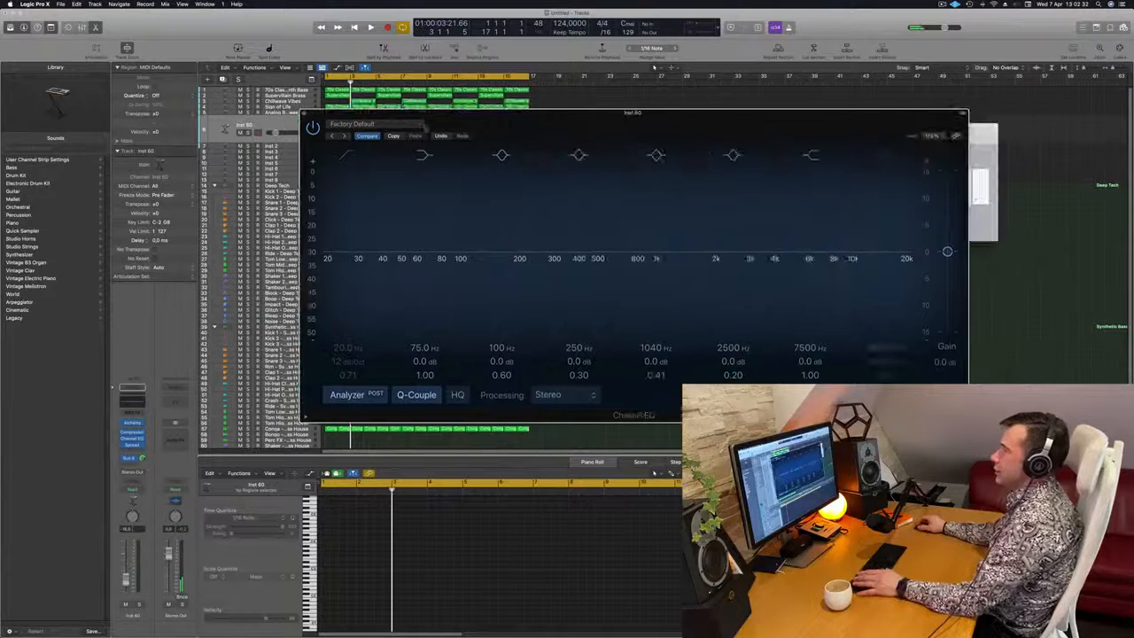
{"action": "key", "text": "space"}
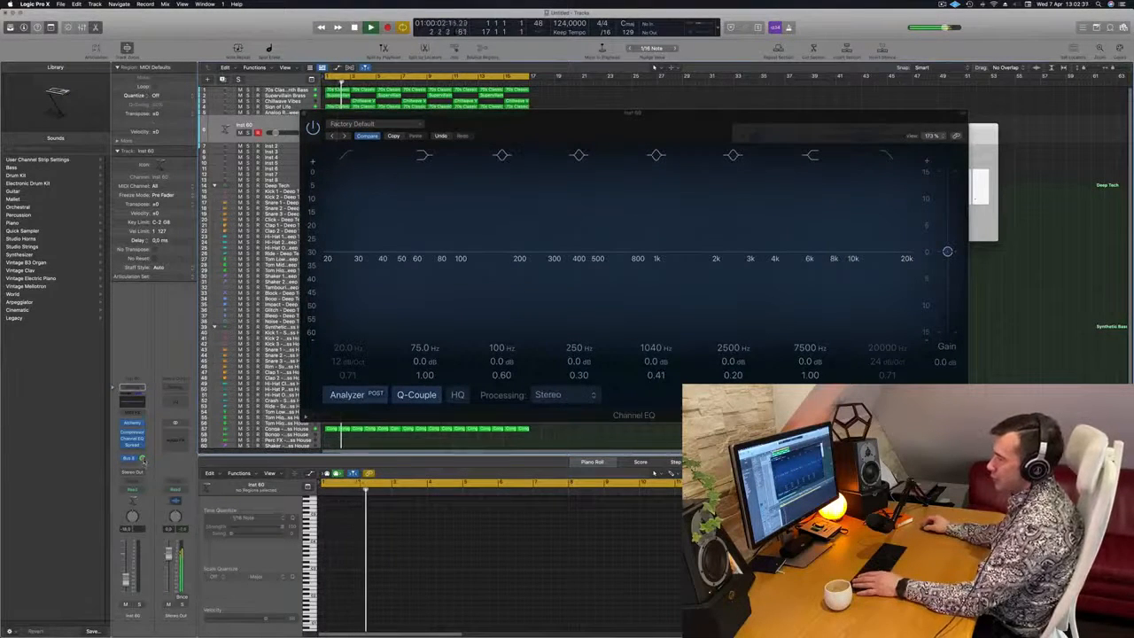
Check the duplicated track's bus send and side-chained Compressor, then close the Compressor and move the Channel EQ window aside
{"action": "left_click_drag", "start_coordinate": [143, 460], "coordinate": [142, 459]}
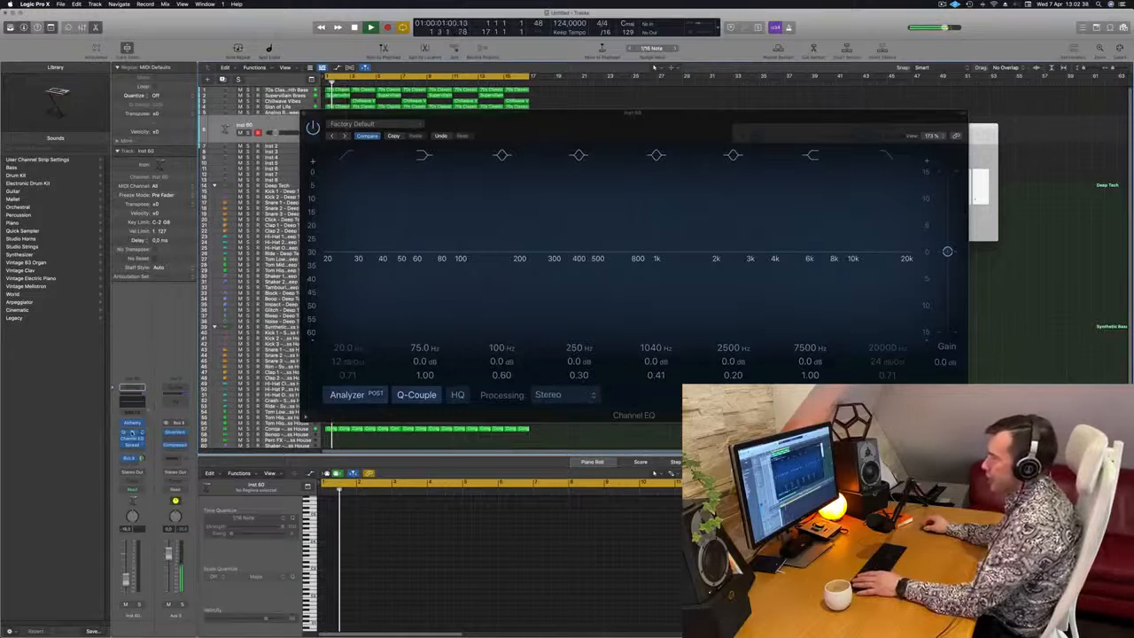
{"action": "left_click", "coordinate": [132, 434]}
{"action": "key", "text": "space"}
{"action": "key", "text": "space"}
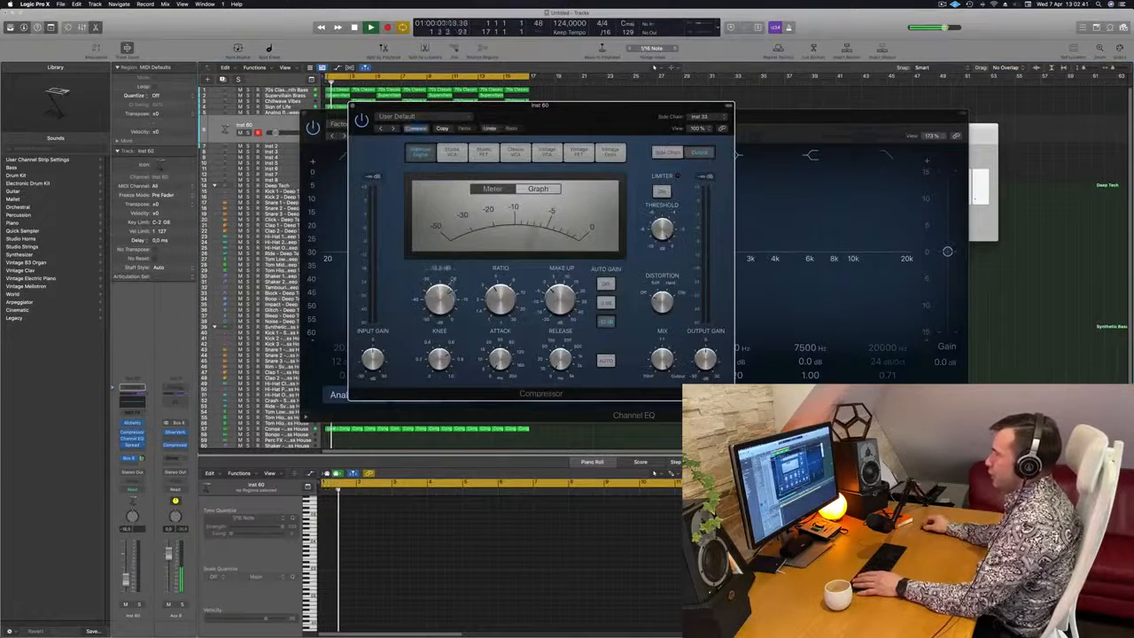
{"action": "left_click_drag", "start_coordinate": [354, 107], "coordinate": [456, 126]}
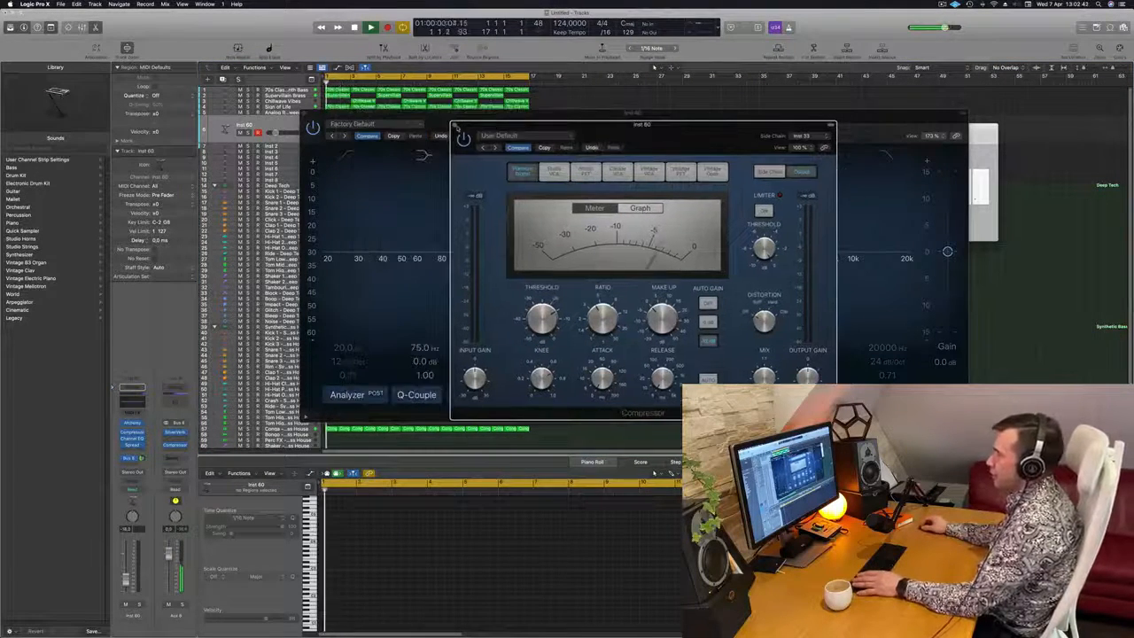
{"action": "left_click", "coordinate": [456, 125]}
{"action": "left_click_drag", "start_coordinate": [567, 116], "coordinate": [1022, 129]}
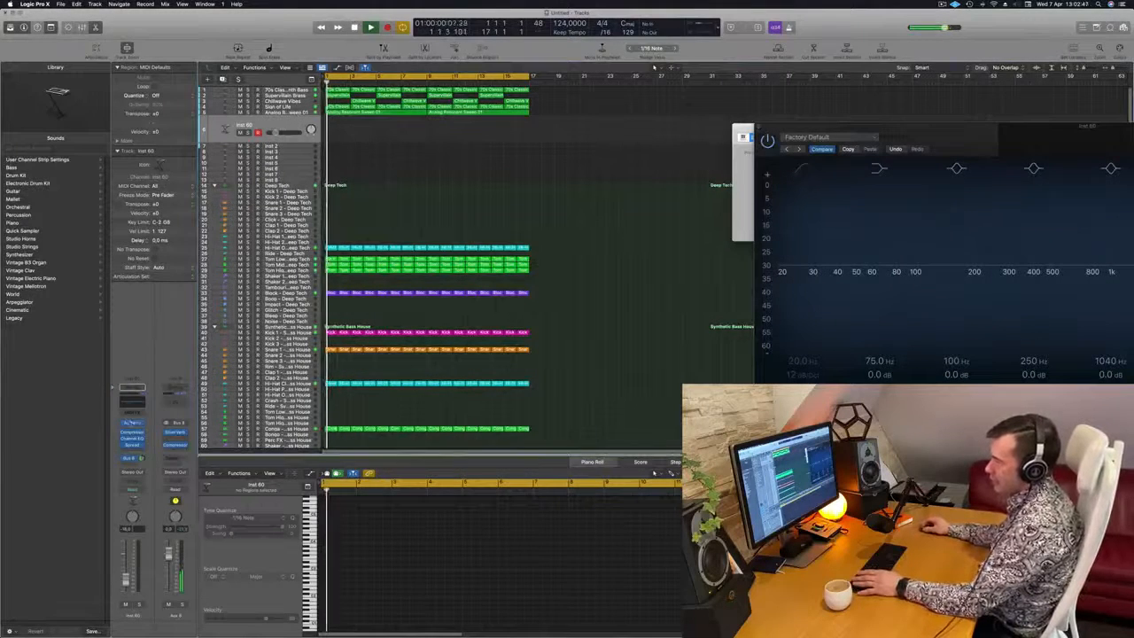
Filter the duplicated track's Alchemy pad presets to the Fast Attack subcategory and load Heavenly Vox
{"action": "left_click", "coordinate": [131, 424]}
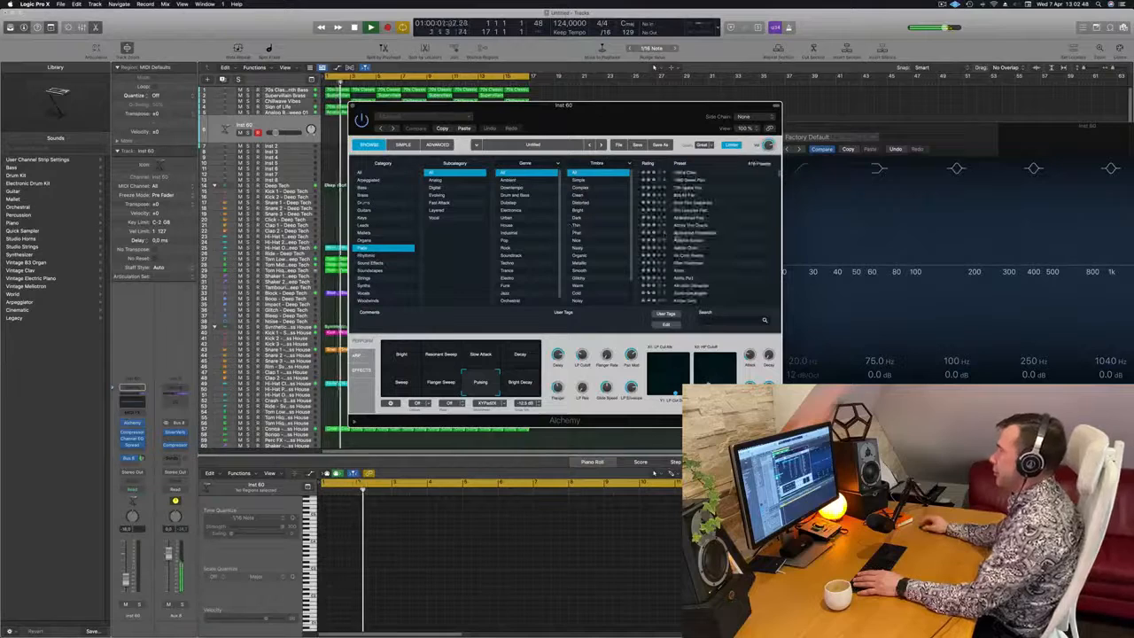
{"action": "left_click_drag", "start_coordinate": [603, 114], "coordinate": [657, 160]}
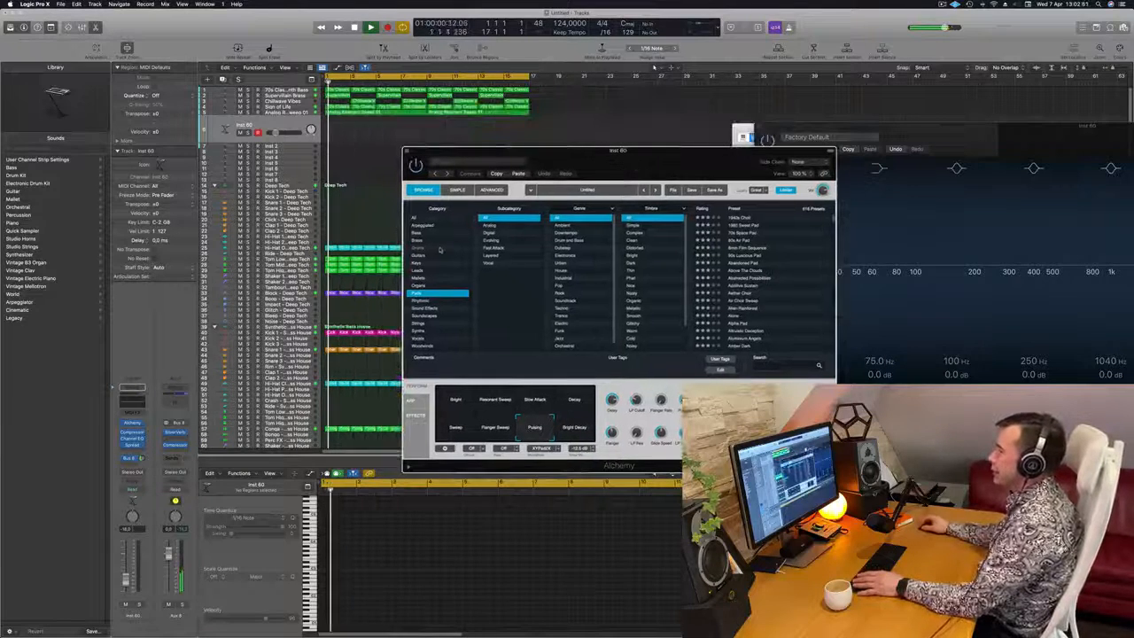
{"action": "left_click", "coordinate": [507, 247]}
{"action": "scroll", "coordinate": [816, 273], "scroll_direction": "down", "scroll_amount": 5}
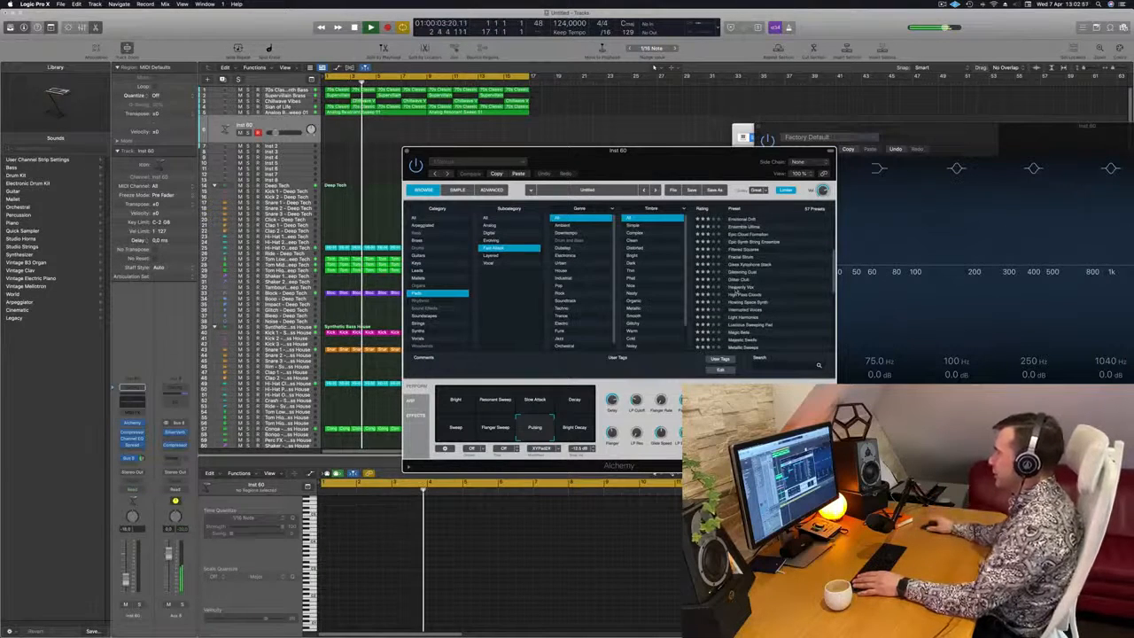
{"action": "left_click_drag", "start_coordinate": [667, 171], "coordinate": [841, 155]}
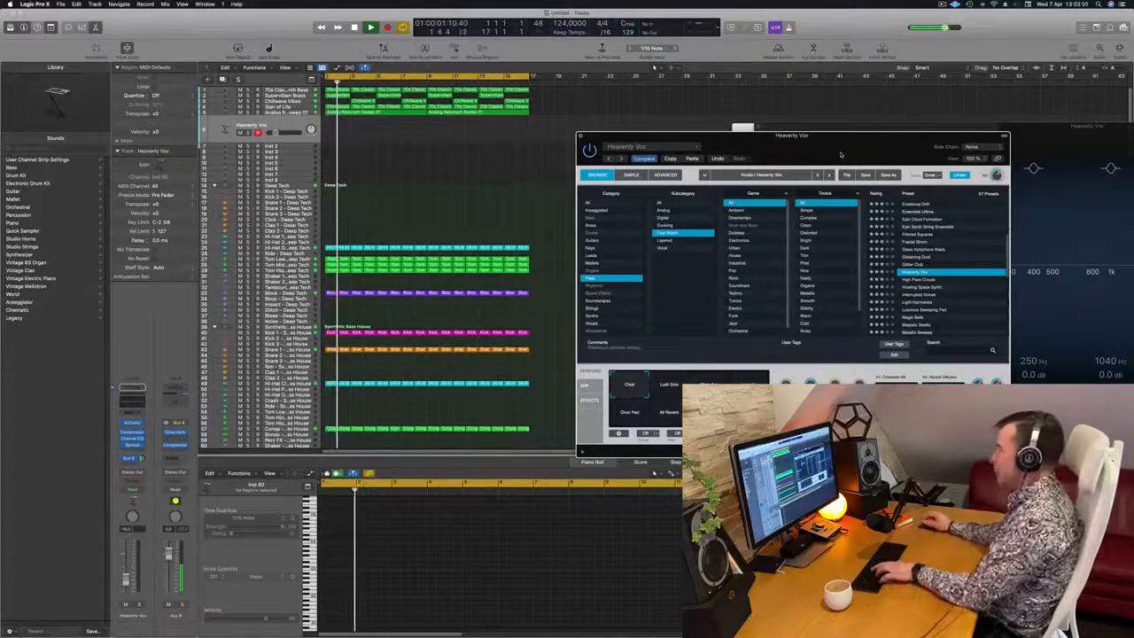
Try out notes with Heavenly Vox in Musical Typing over the loop, and rearrange the keyboard and Alchemy windows
{"action": "key", "text": "super+k"}
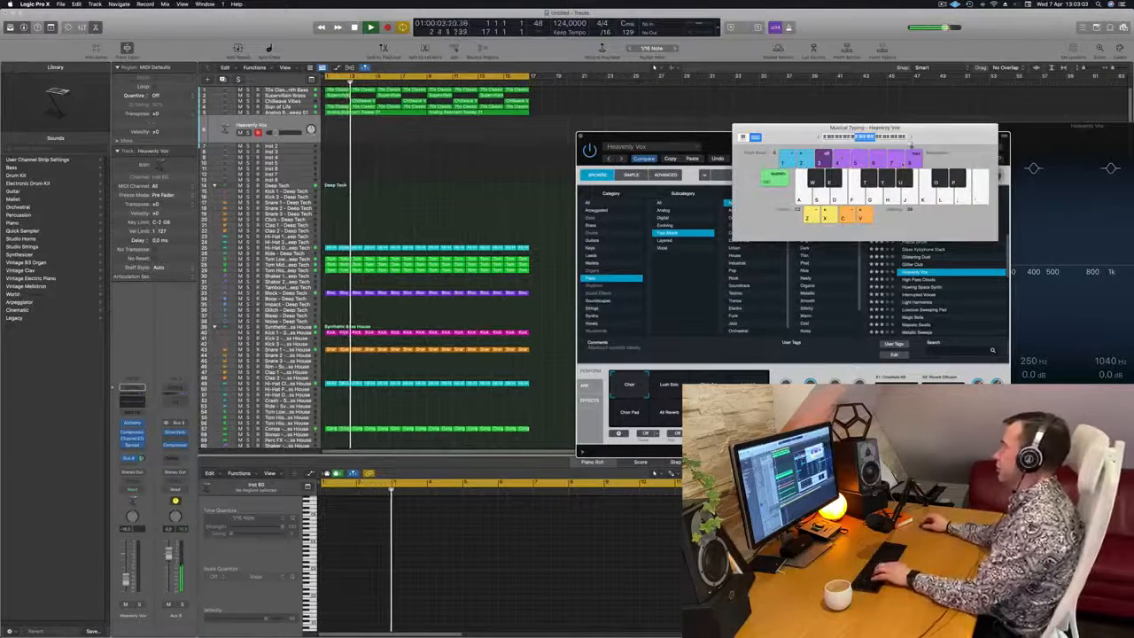
{"action": "key", "text": "g"}
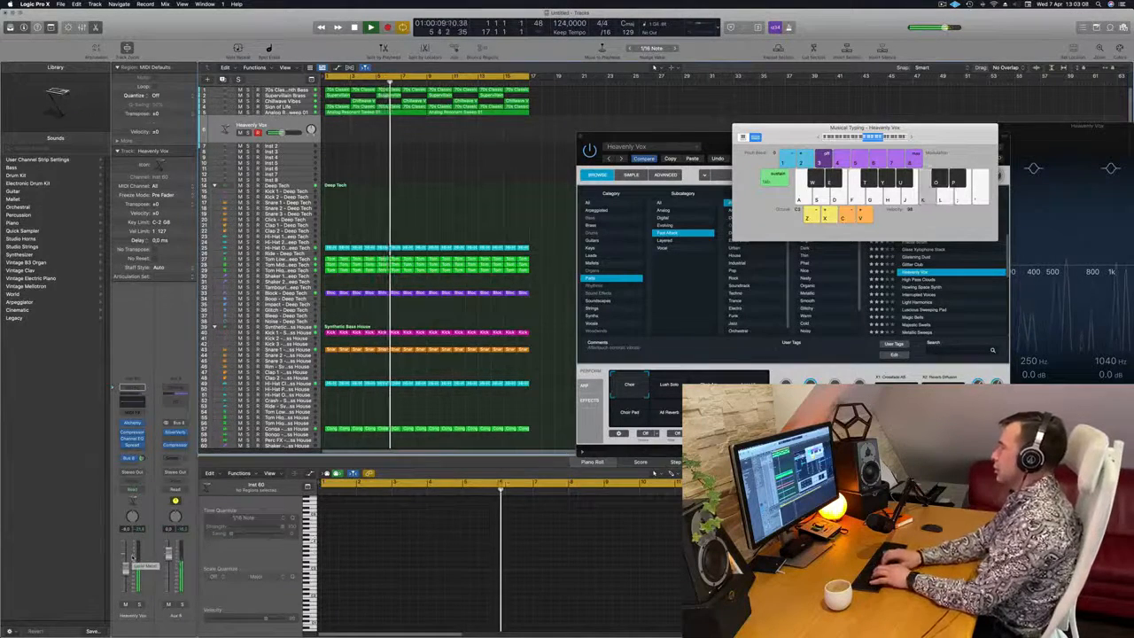
{"action": "key", "text": "g"}
{"action": "key", "text": "f"}
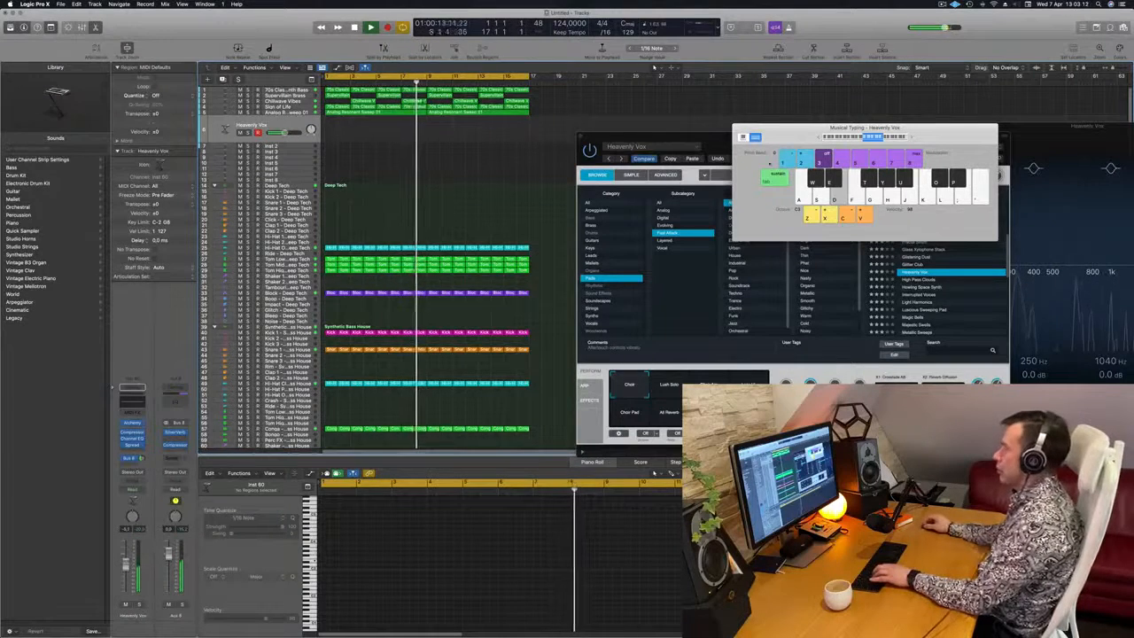
{"action": "left_click_drag", "start_coordinate": [752, 156], "coordinate": [457, 259]}
{"action": "key", "text": "f"}
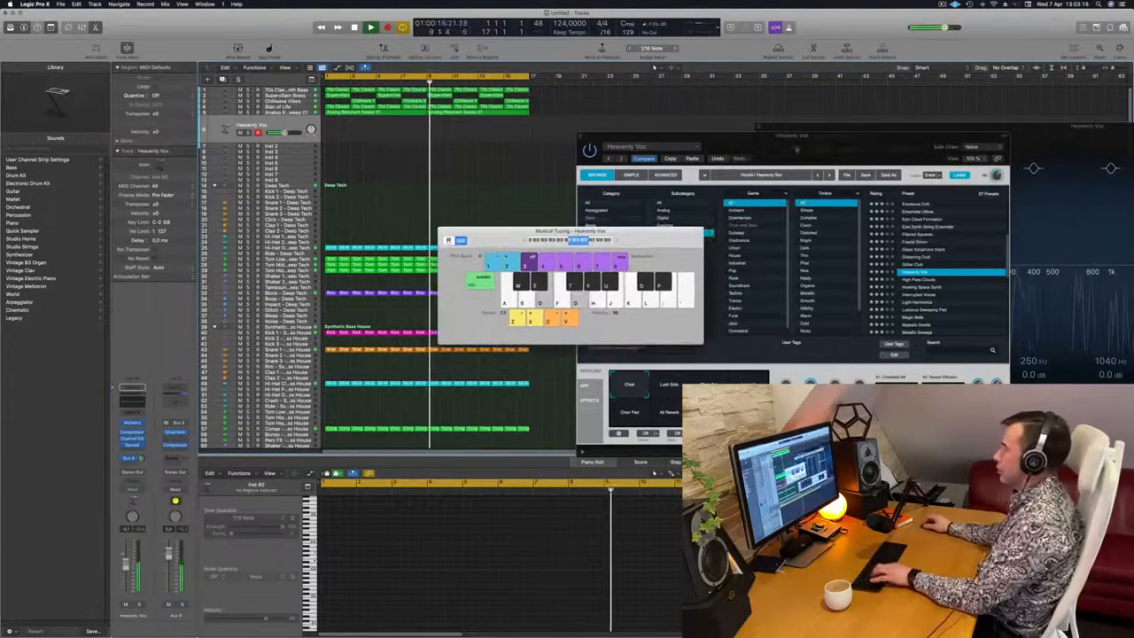
{"action": "left_click_drag", "start_coordinate": [811, 142], "coordinate": [873, 100]}
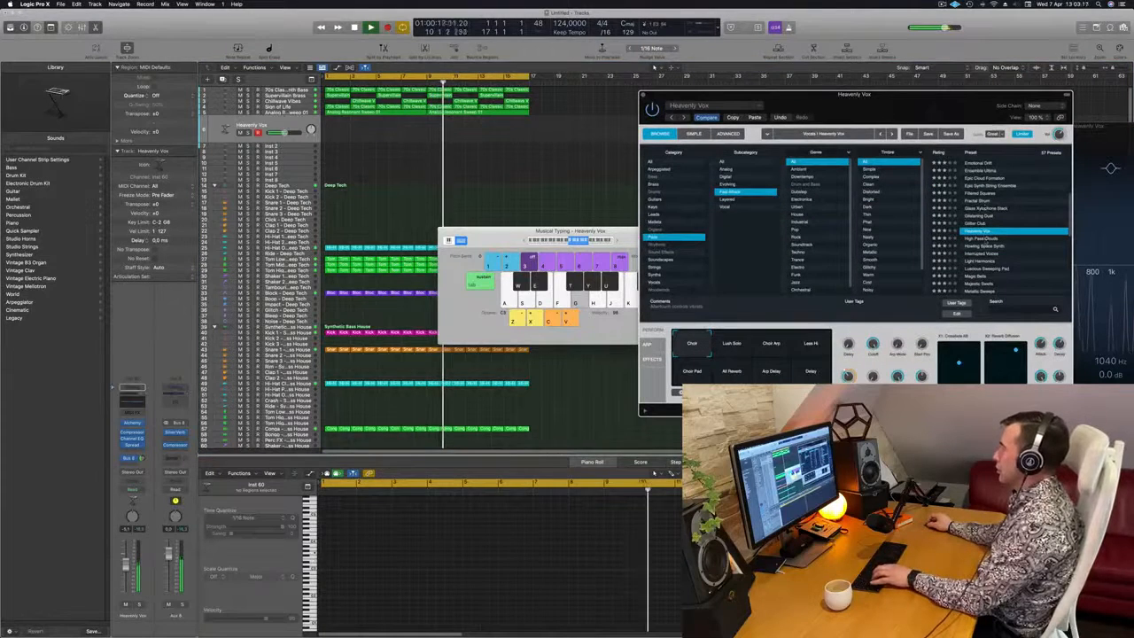
Audition the High Pass Clouds and Howling Space Synth presets over the loop, and settle on Interrupted Voices
{"action": "left_click", "coordinate": [986, 240]}
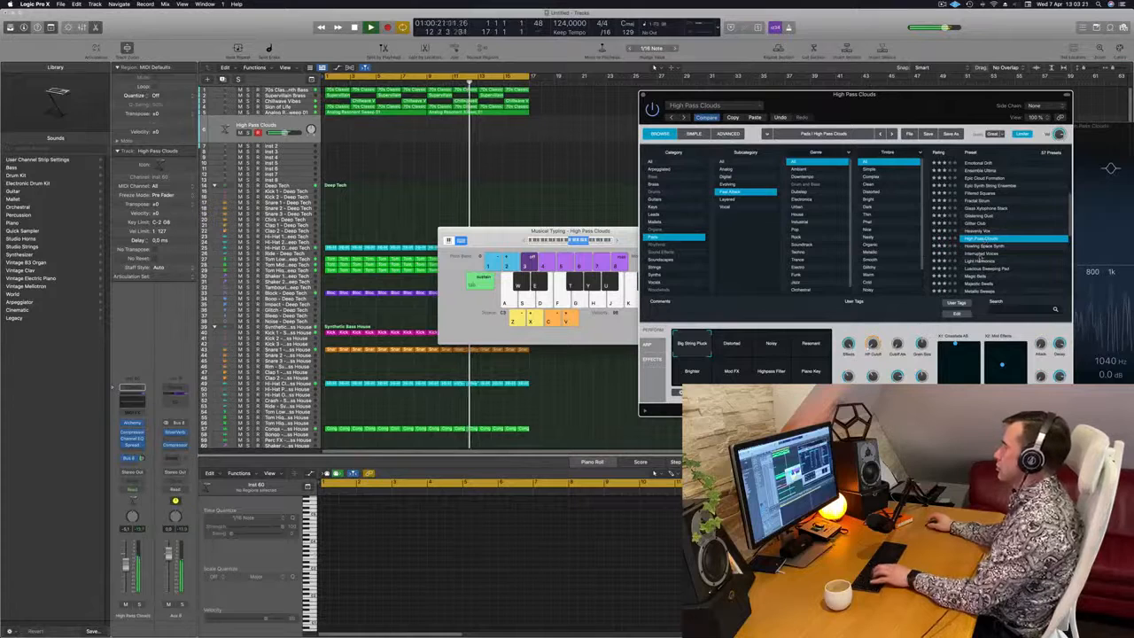
{"action": "left_click", "coordinate": [984, 247]}
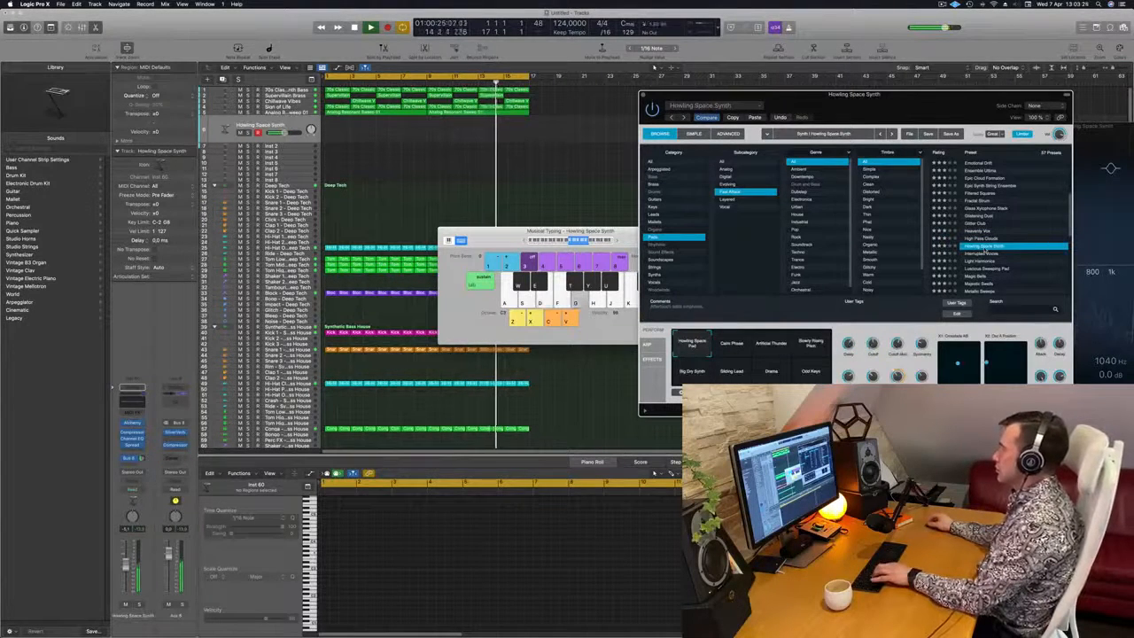
{"action": "left_click", "coordinate": [988, 254]}
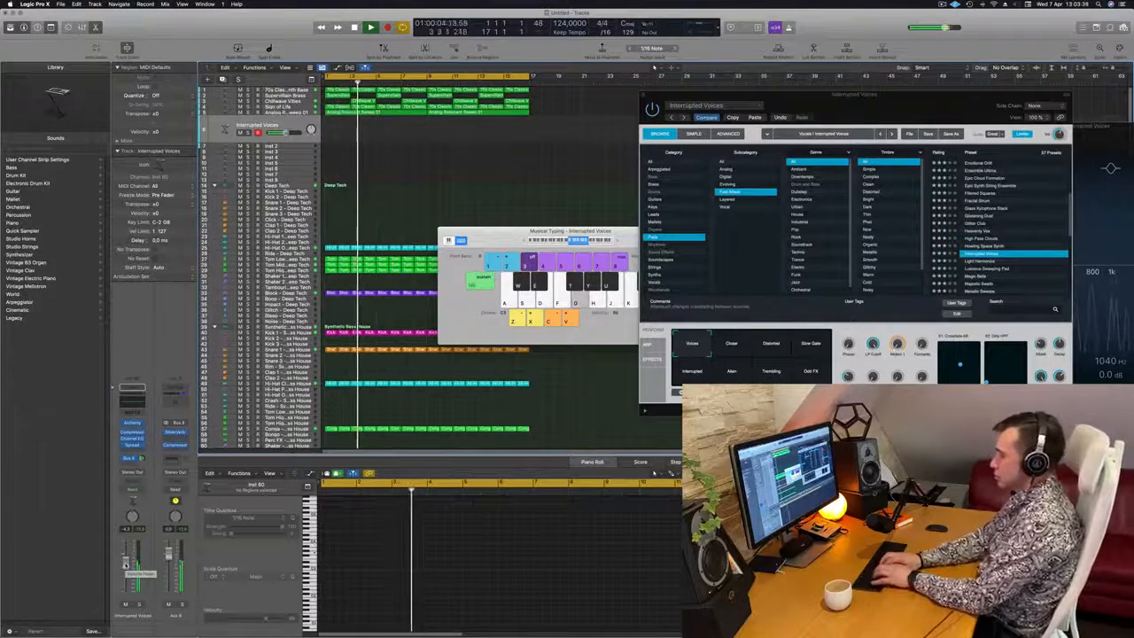
Record a melody with Interrupted Voices over the loop, continuing past the cycle restart to about bar 4, and stop recording
{"action": "key", "text": "r"}
{"action": "key", "text": "k"}
{"action": "key", "text": "f"}
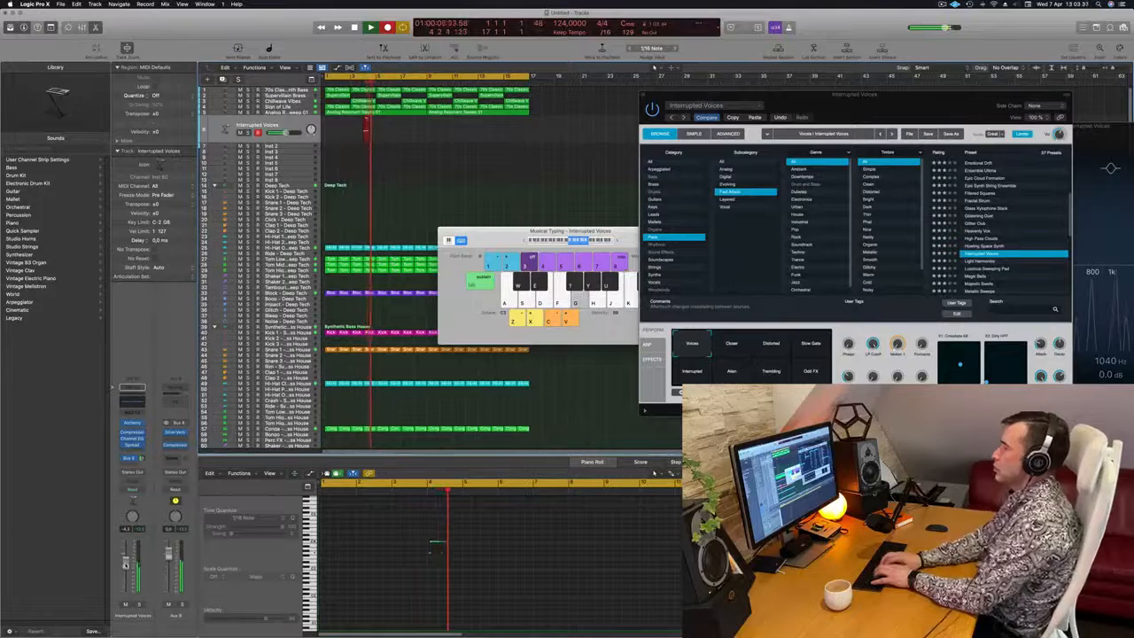
{"action": "key", "text": "j"}
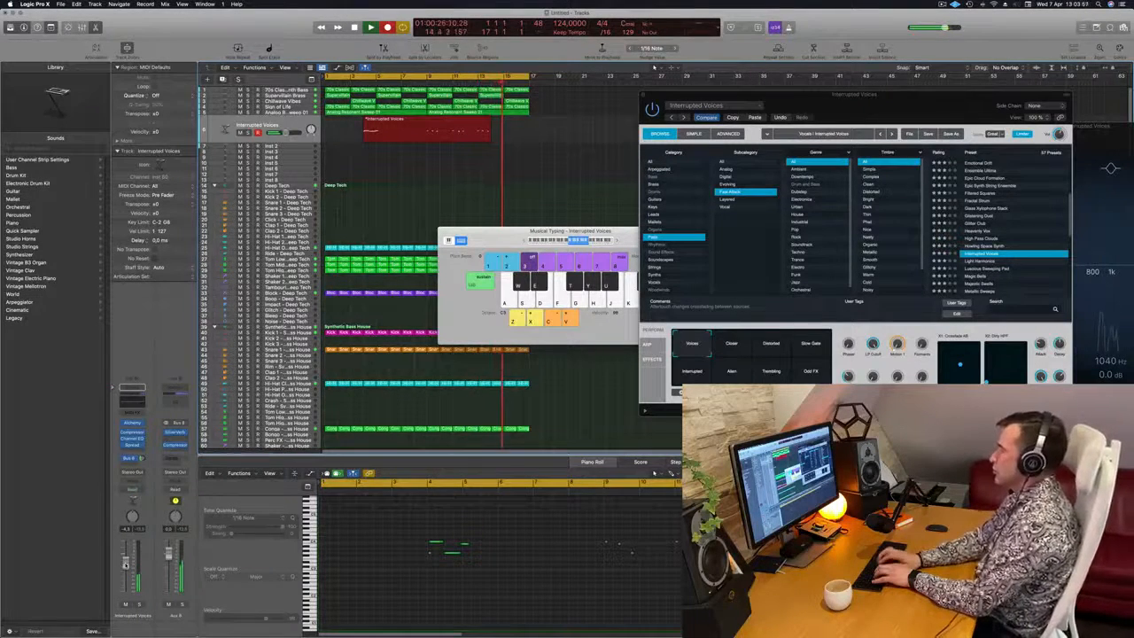
{"action": "key", "text": "k"}
{"action": "key", "text": "j"}
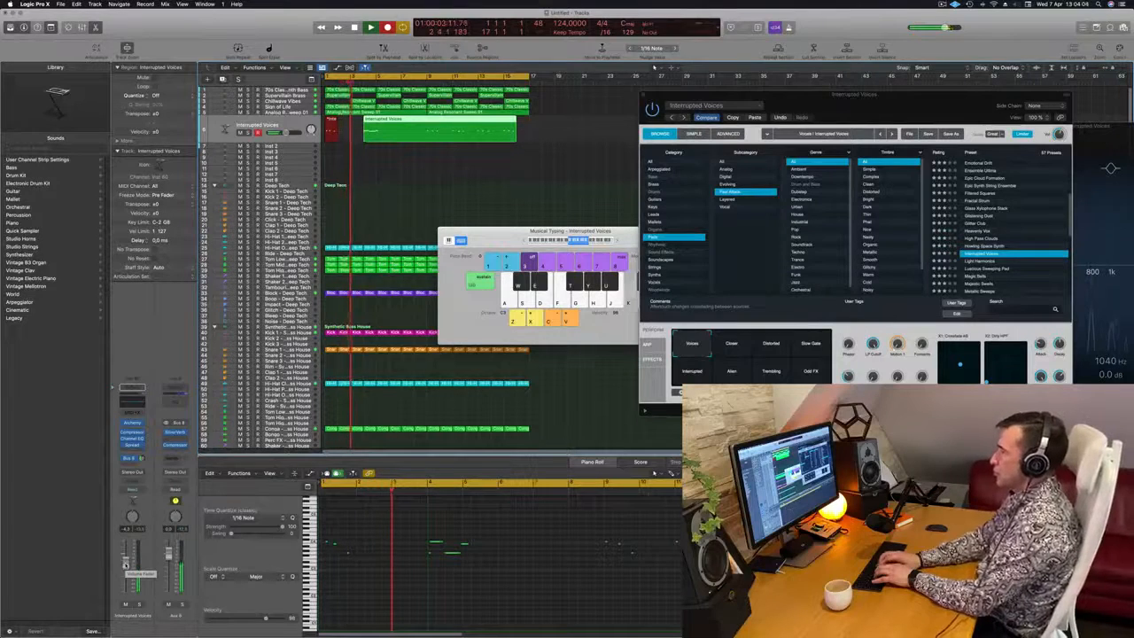
{"action": "key", "text": "k"}
{"action": "key", "text": "j"}
{"action": "key", "text": "g"}
{"action": "key", "text": "h"}
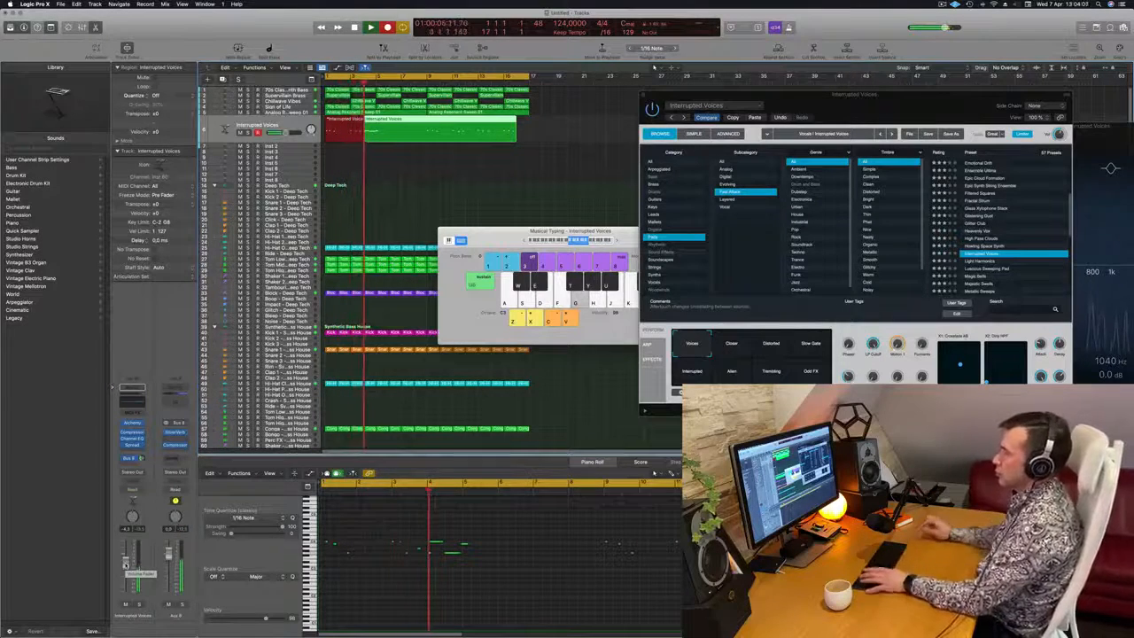
{"action": "key", "text": "space"}
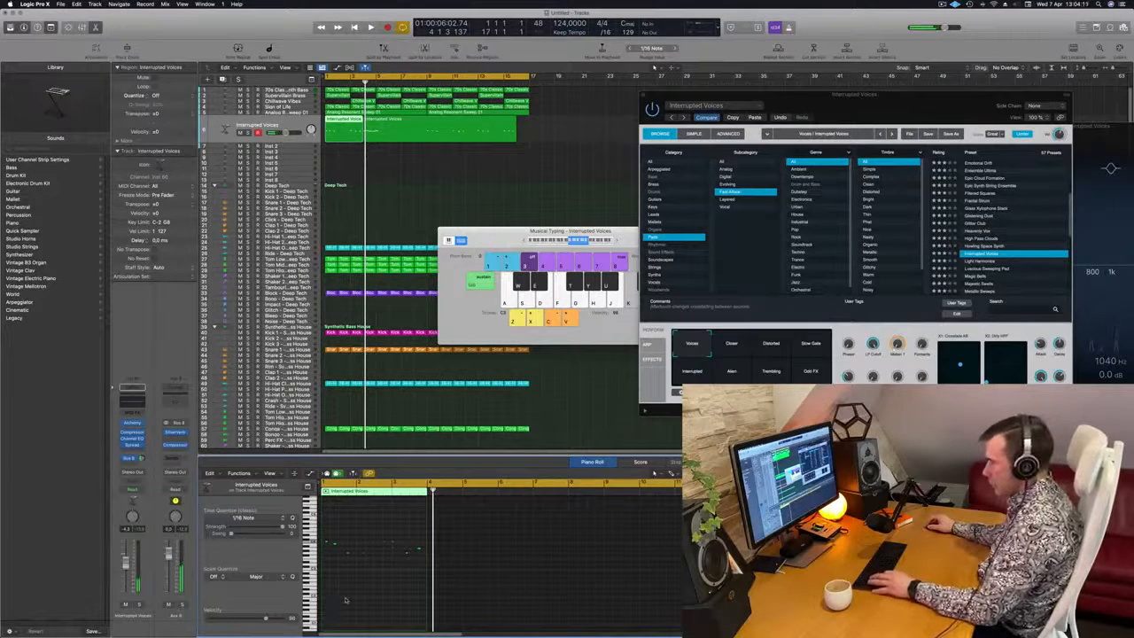
Move the first note of the Interrupted Voices melody to the start of bar 1, and delete the second recorded region
{"action": "key", "text": "space"}
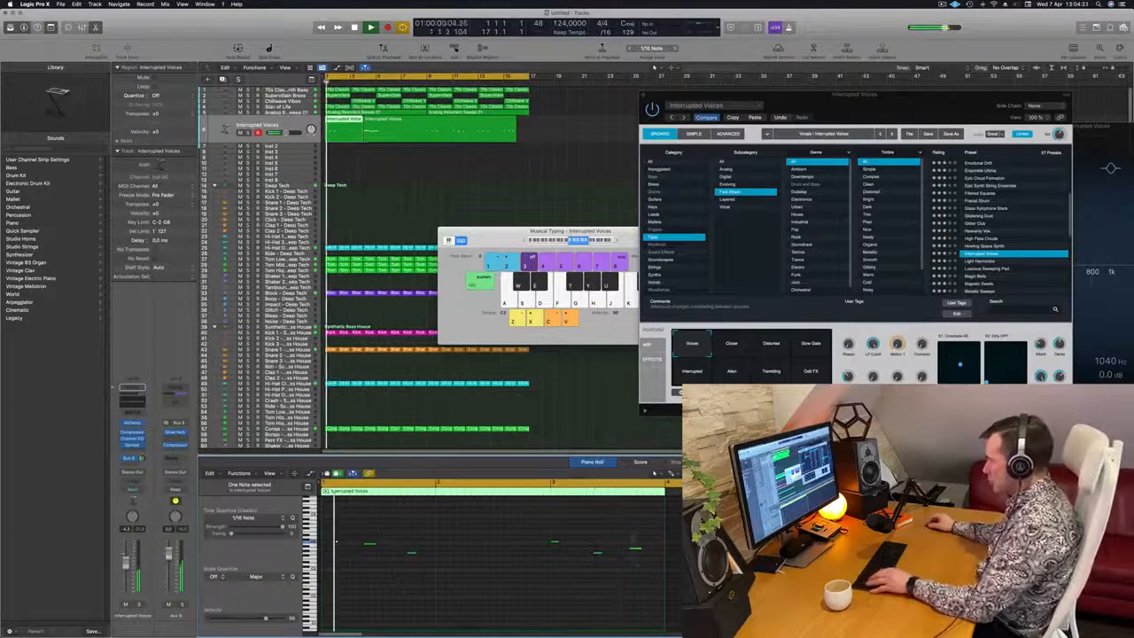
{"action": "key", "text": "Return"}
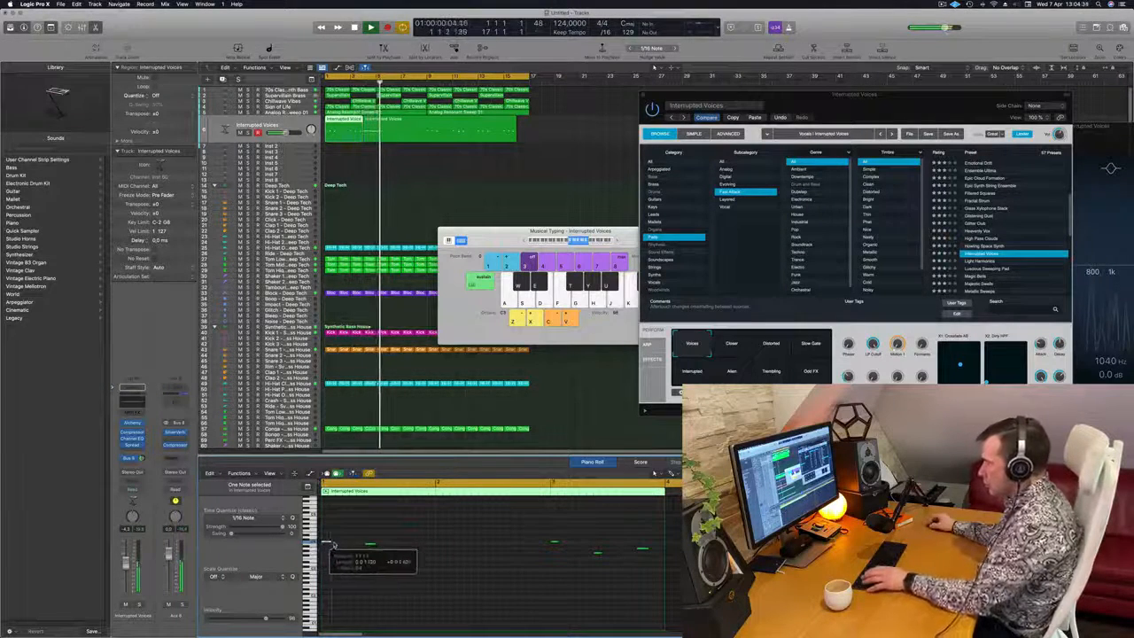
{"action": "left_click", "coordinate": [438, 128]}
{"action": "key", "text": "Delete"}
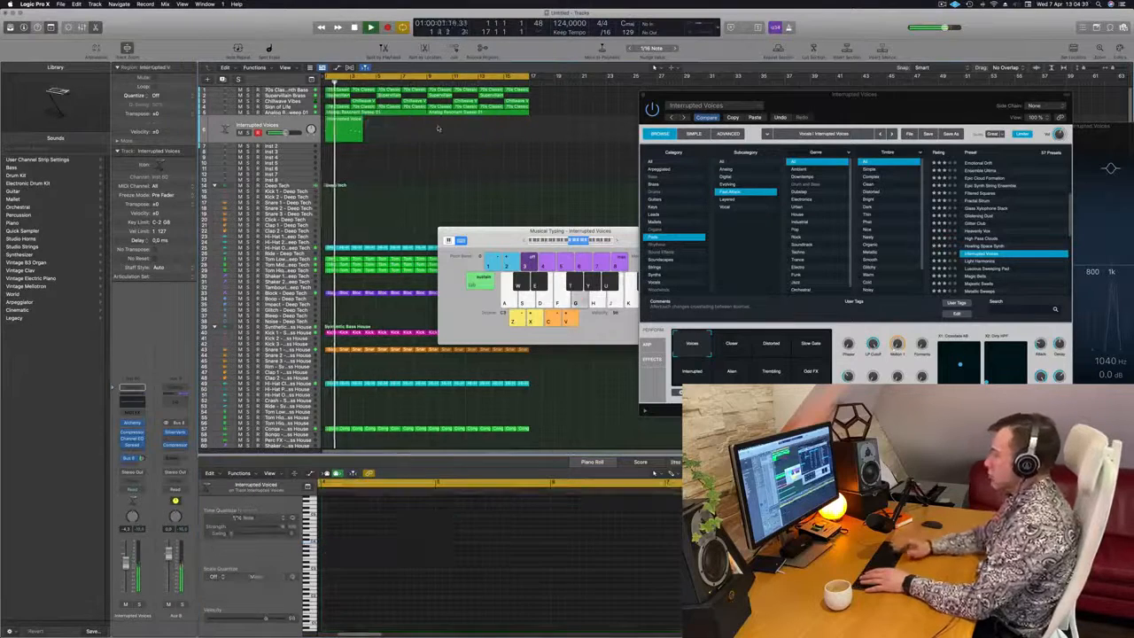
Play the remaining Interrupted Voices region from the start and select its third note in the Piano Roll
{"action": "left_click", "coordinate": [359, 134]}
{"action": "key", "text": "Return"}
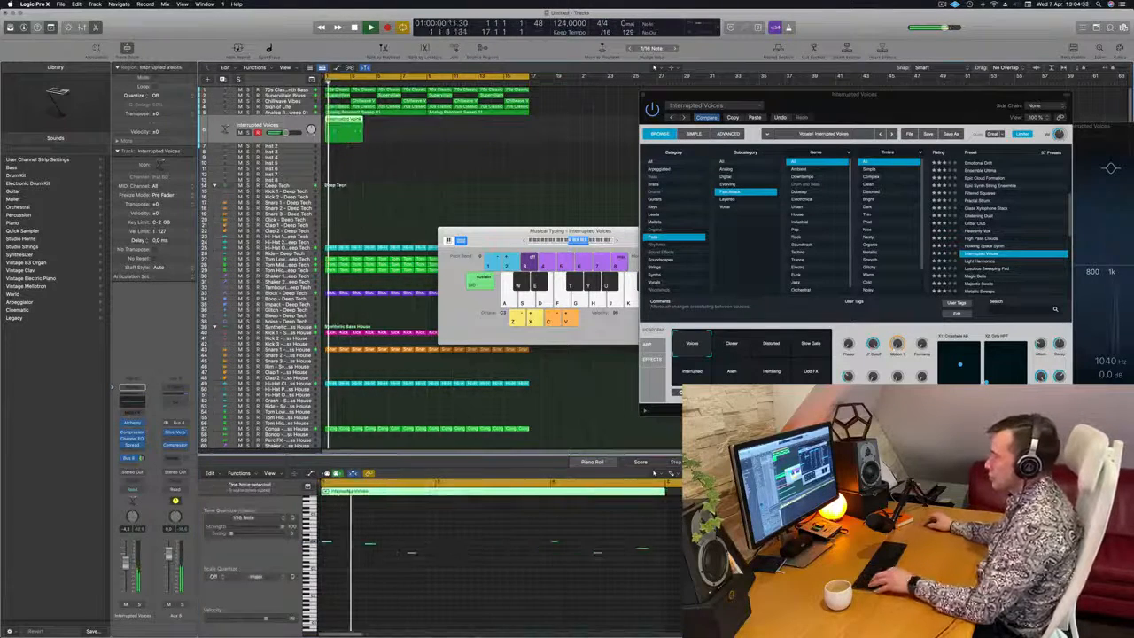
{"action": "key", "text": "Return"}
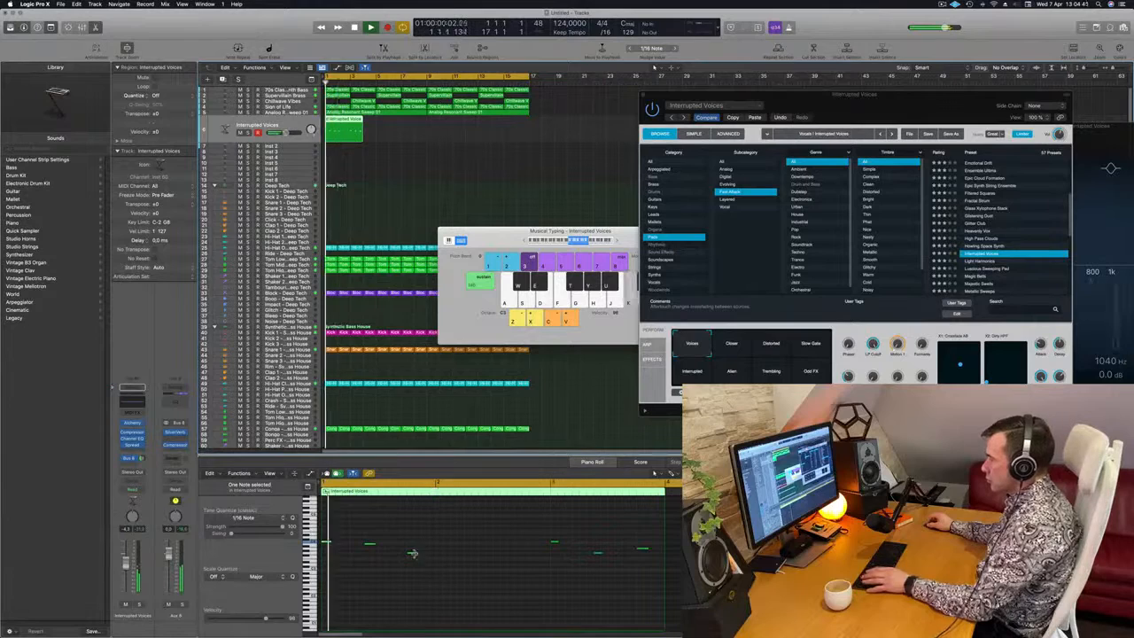
{"action": "left_click", "coordinate": [413, 554]}
{"action": "key", "text": "super+Left"}
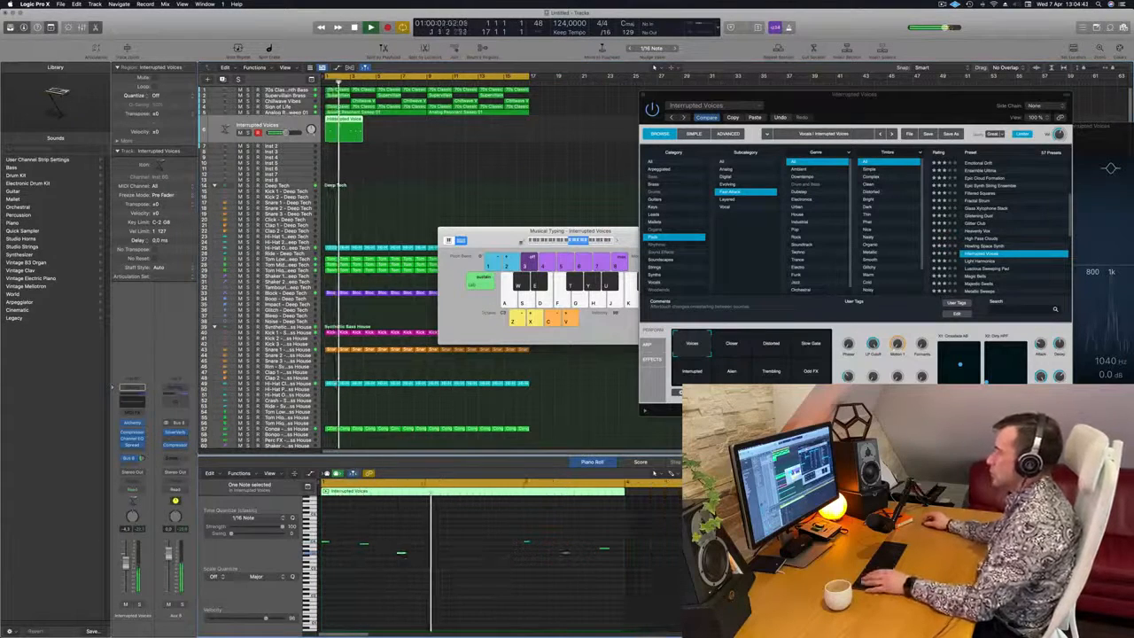
Copy the Interrupted Voices region to directly behind the original, and close the Musical Typing keyboard
{"action": "left_click_drag", "start_coordinate": [521, 241], "coordinate": [505, 274]}
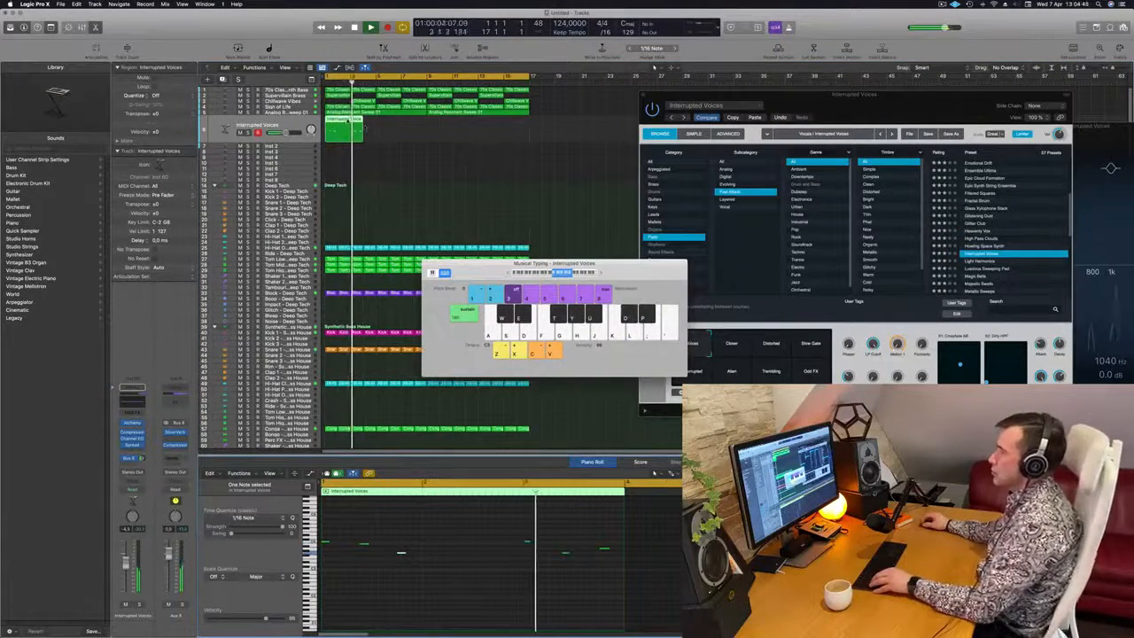
{"action": "left_click_drag", "start_coordinate": [347, 129], "coordinate": [386, 130]}
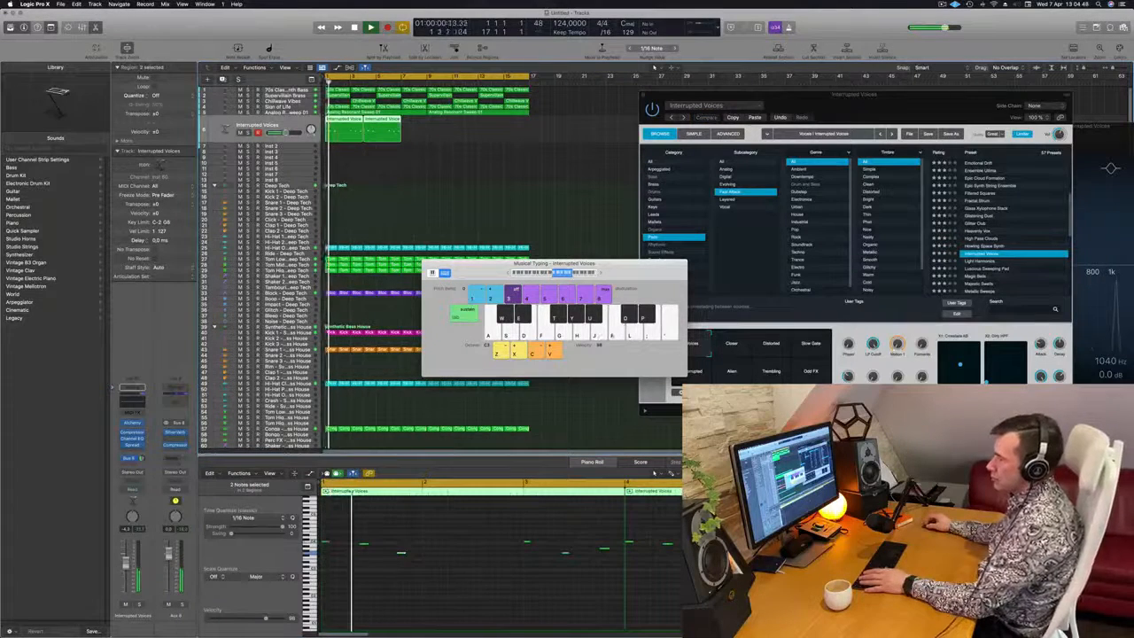
{"action": "key", "text": "space"}
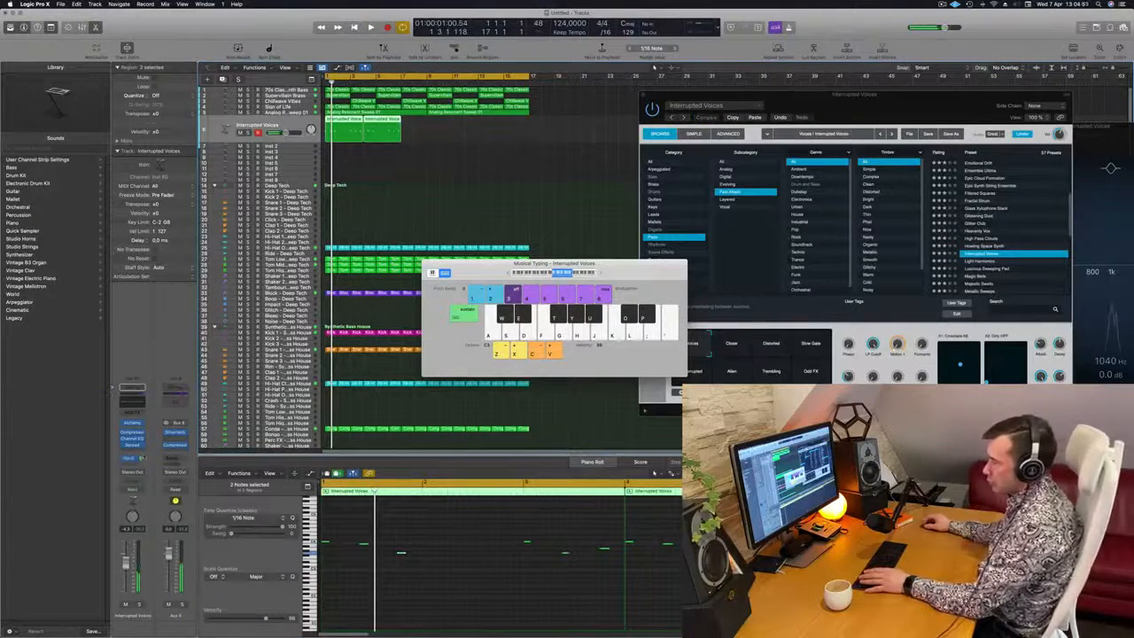
{"action": "key", "text": "space"}
{"action": "left_click_drag", "start_coordinate": [494, 265], "coordinate": [478, 277]}
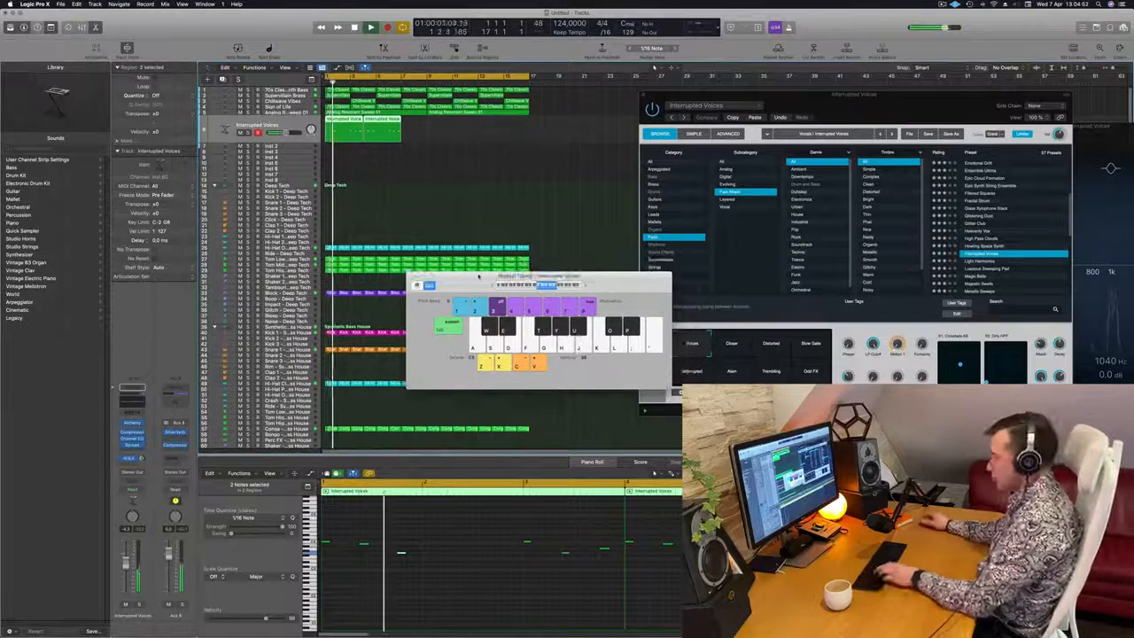
{"action": "key", "text": "super+k"}
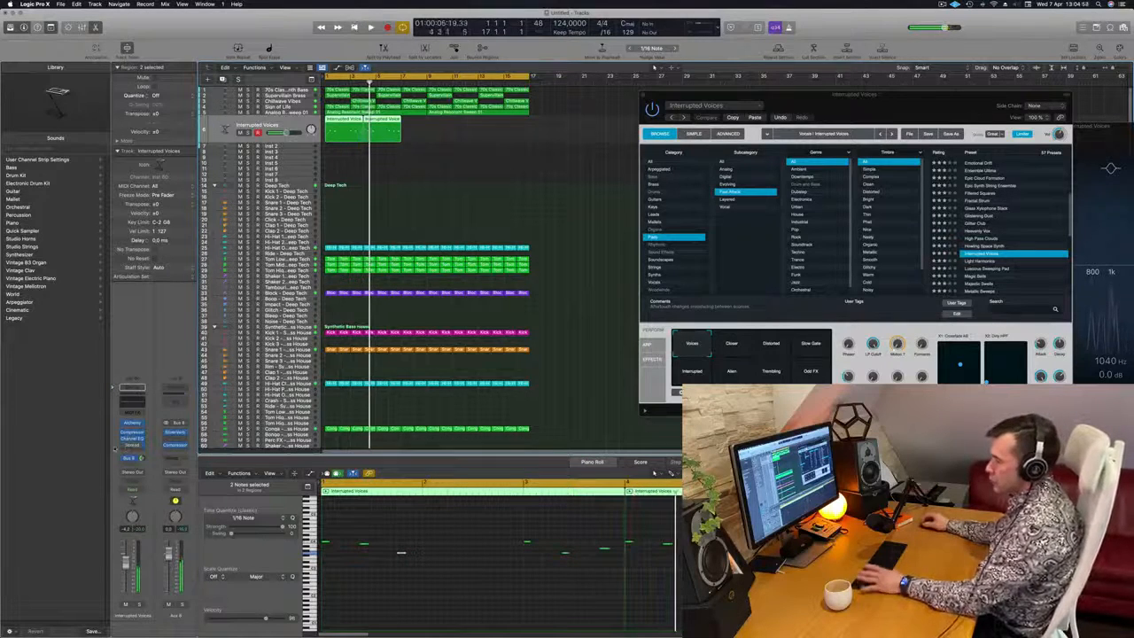
Try all notes of both Interrupted Voices regions an octave higher over the loop, and return them to their original pitch
{"action": "key", "text": "Return"}
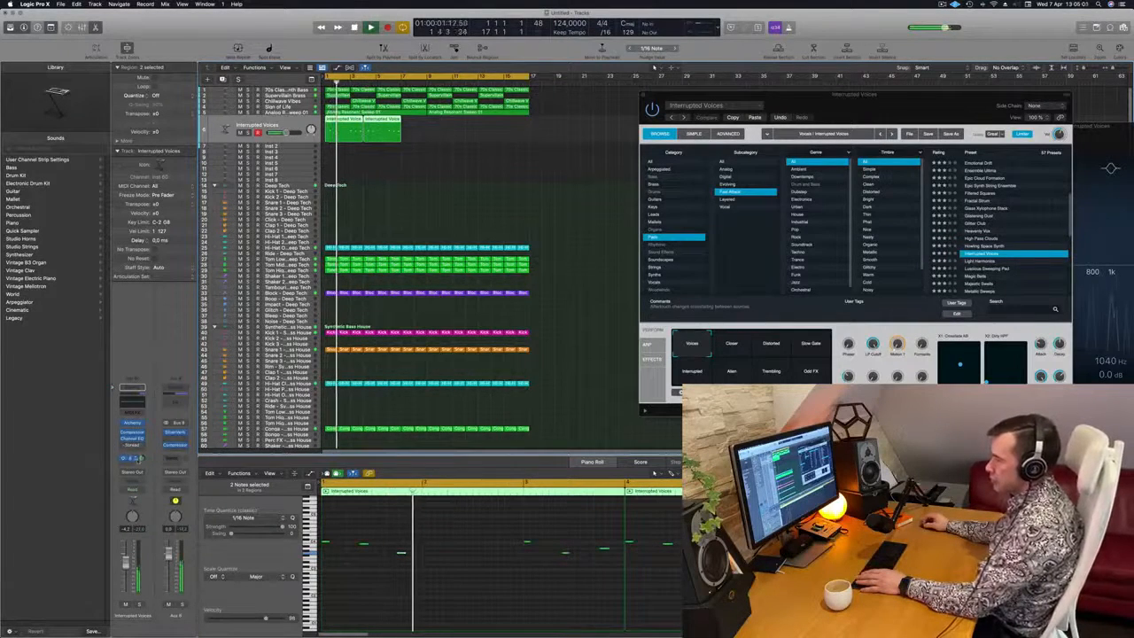
{"action": "key", "text": "Return"}
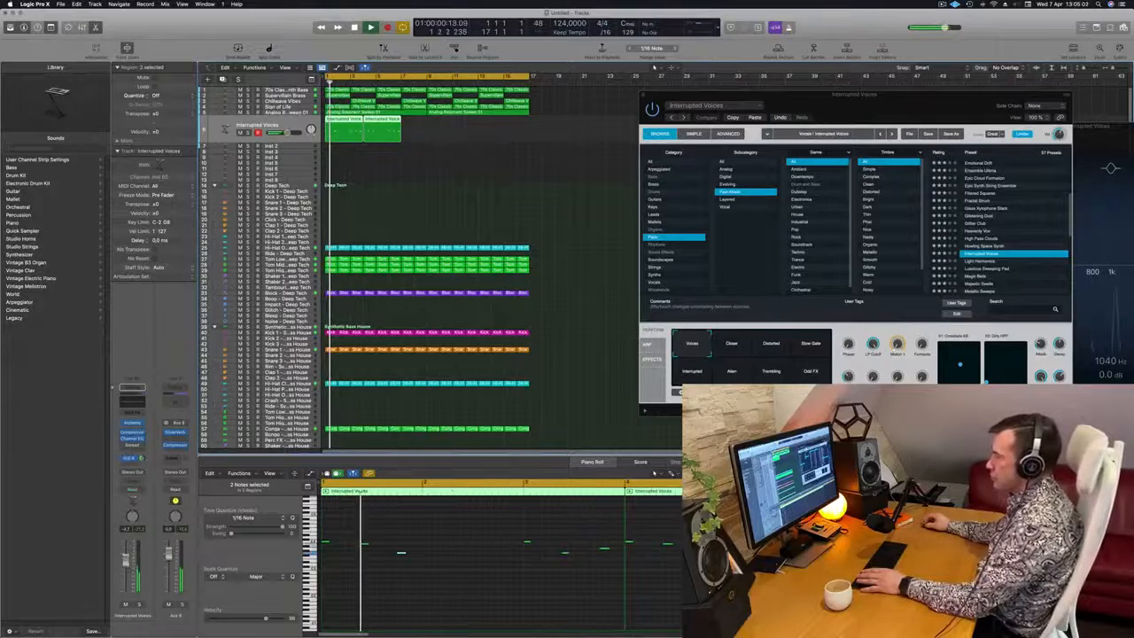
{"action": "key", "text": "Return"}
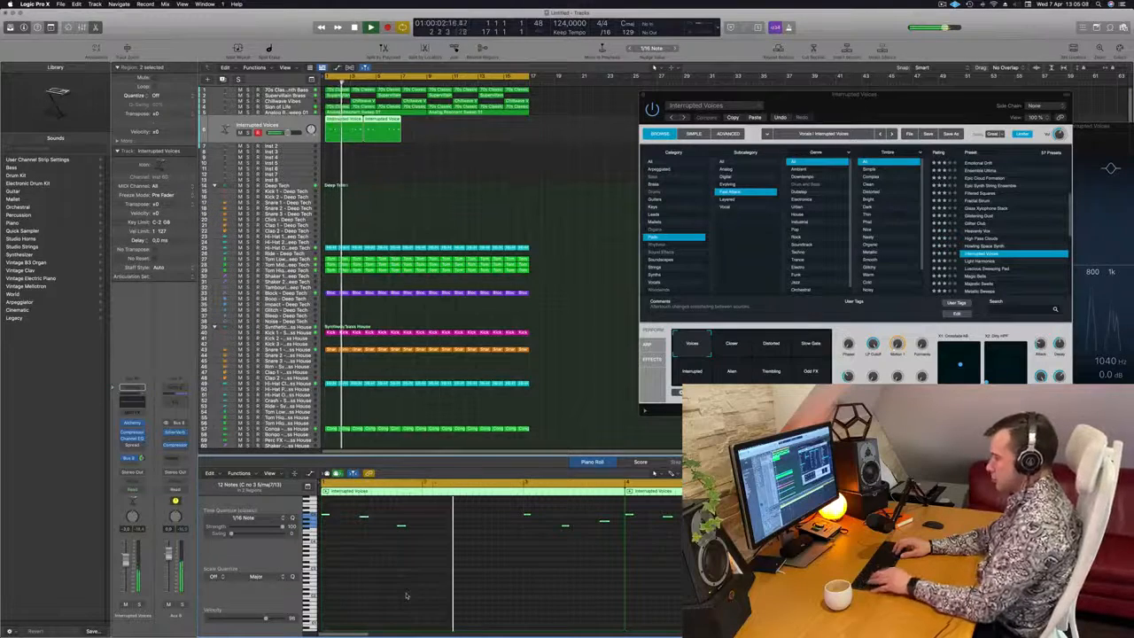
{"action": "key", "text": "Return"}
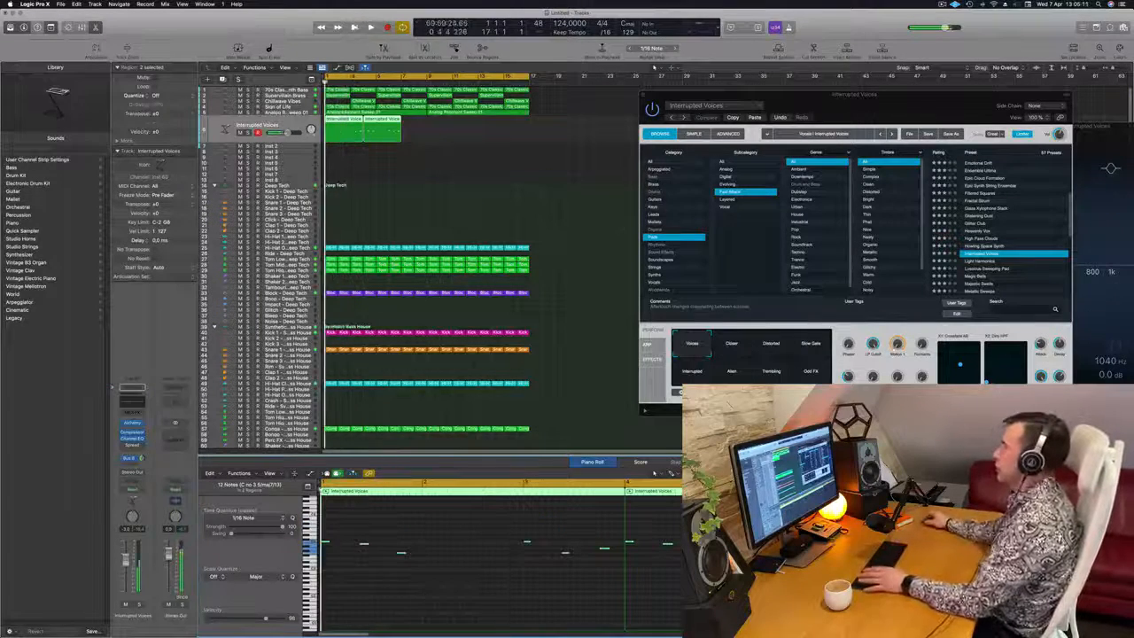
Close the Alchemy window and undo the trial extensions of the Interrupted Voices regions
{"action": "left_click_drag", "start_coordinate": [938, 103], "coordinate": [727, 145]}
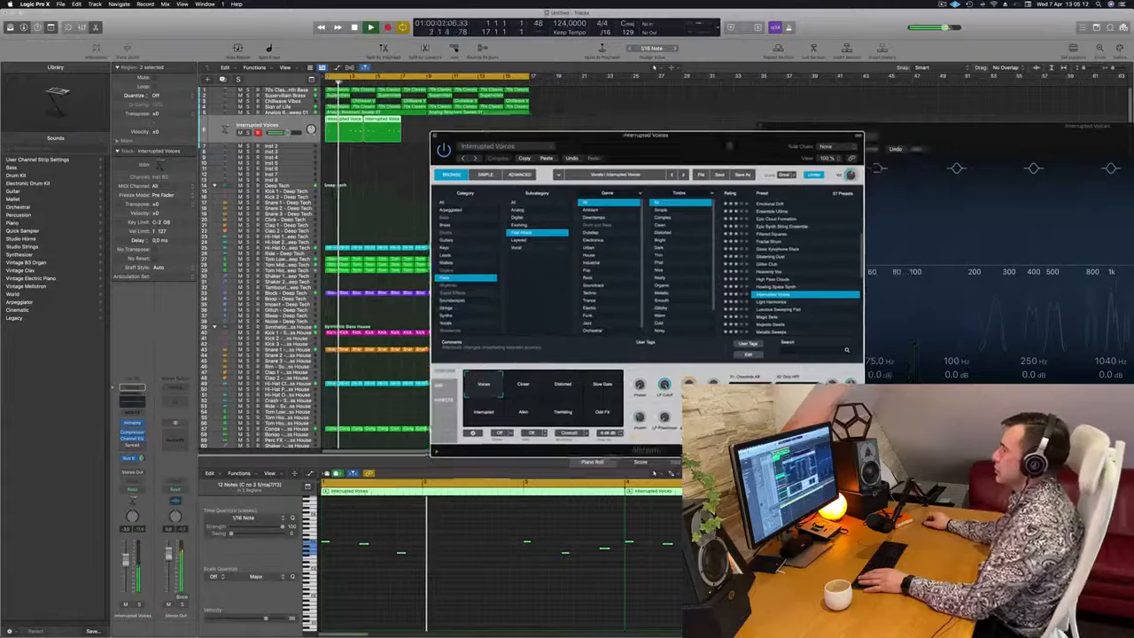
{"action": "left_click", "coordinate": [434, 136]}
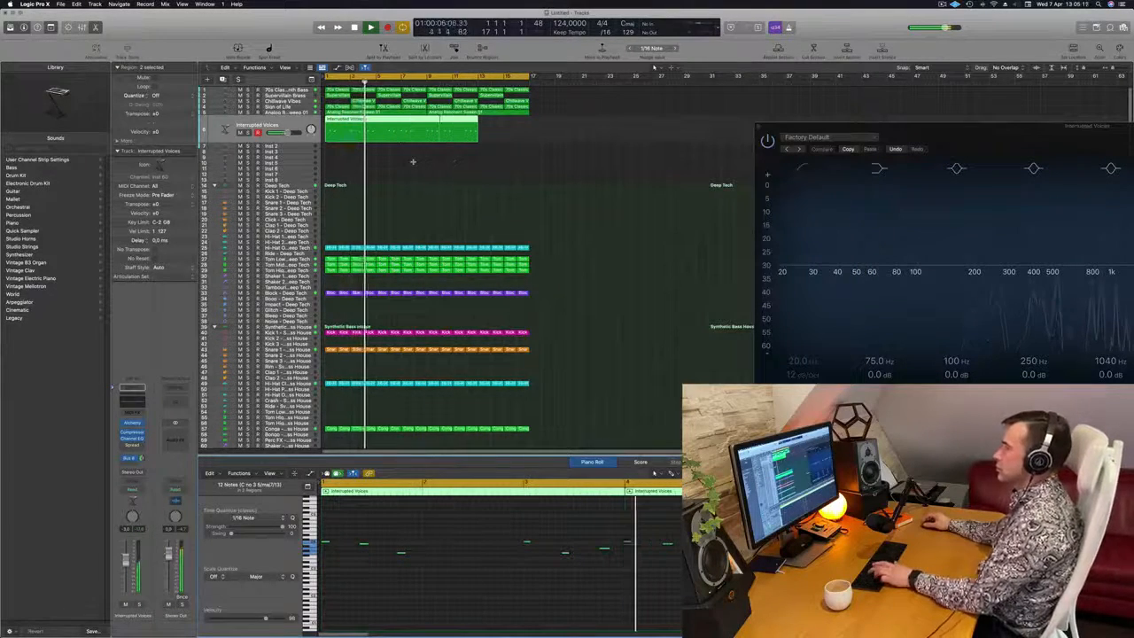
{"action": "key", "text": "super+z"}
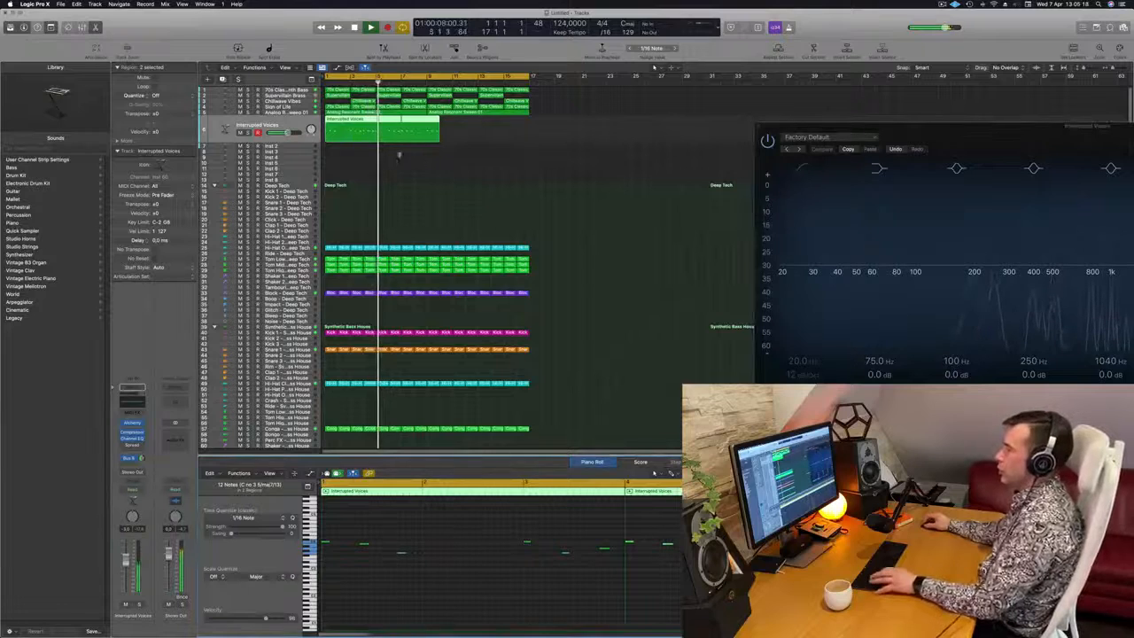
{"action": "left_click", "coordinate": [394, 163]}
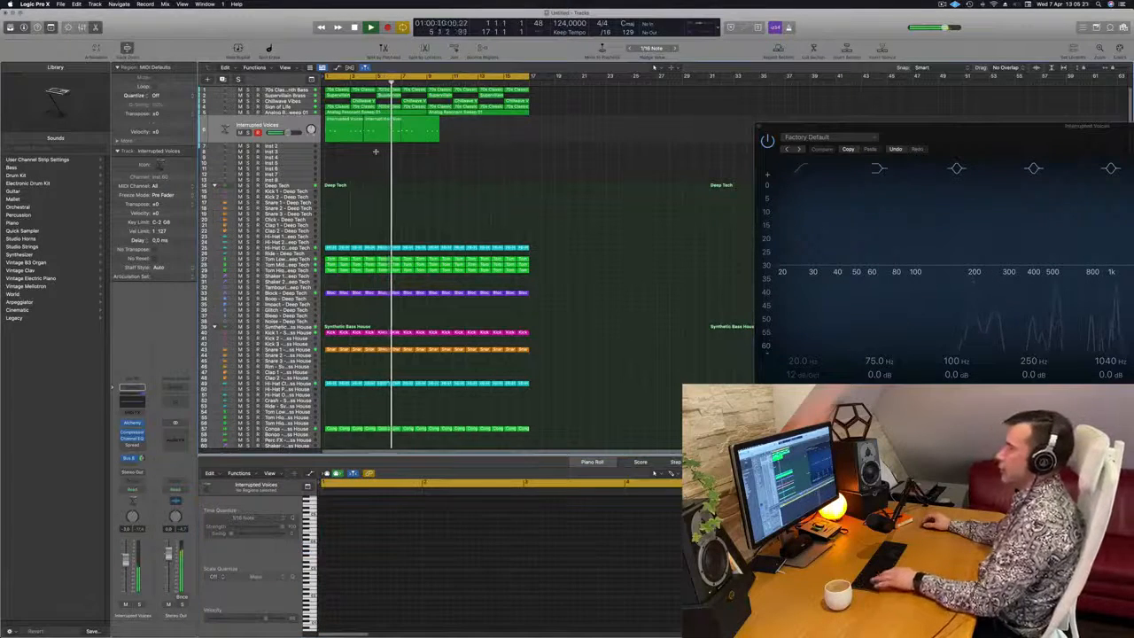
{"action": "key", "text": "super+z"}
Select both Interrupted Voices regions and repeat them once directly behind the existing pair
{"action": "left_click", "coordinate": [361, 140]}
{"action": "left_click", "coordinate": [368, 138]}
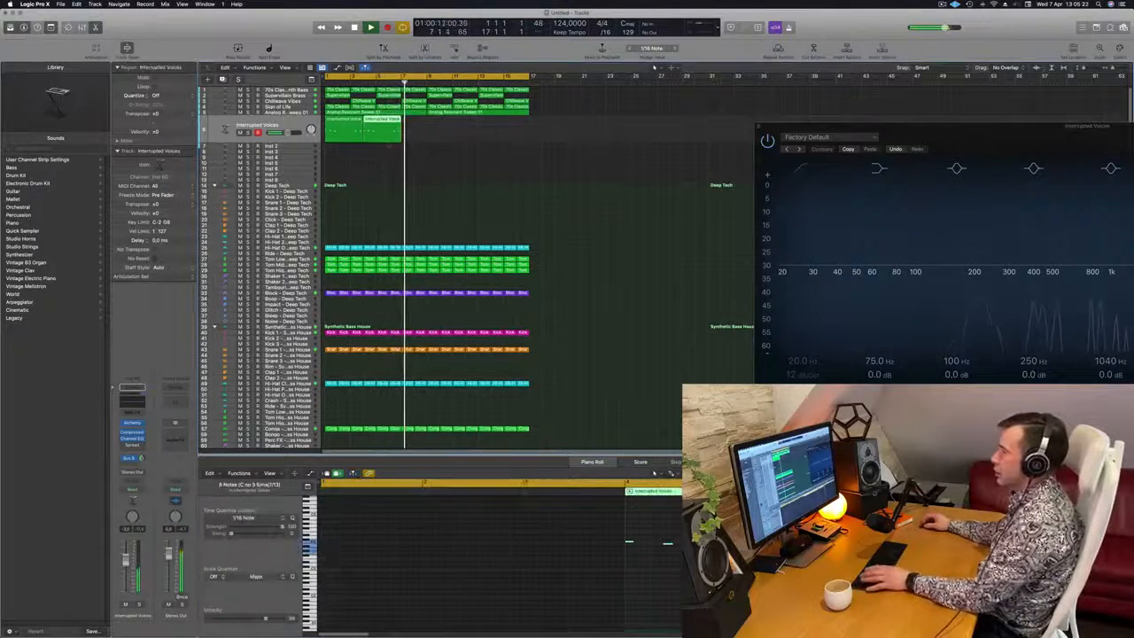
{"action": "key", "text": "Return"}
{"action": "left_click", "coordinate": [361, 139], "text": "shift"}
{"action": "key", "text": "super+r"}
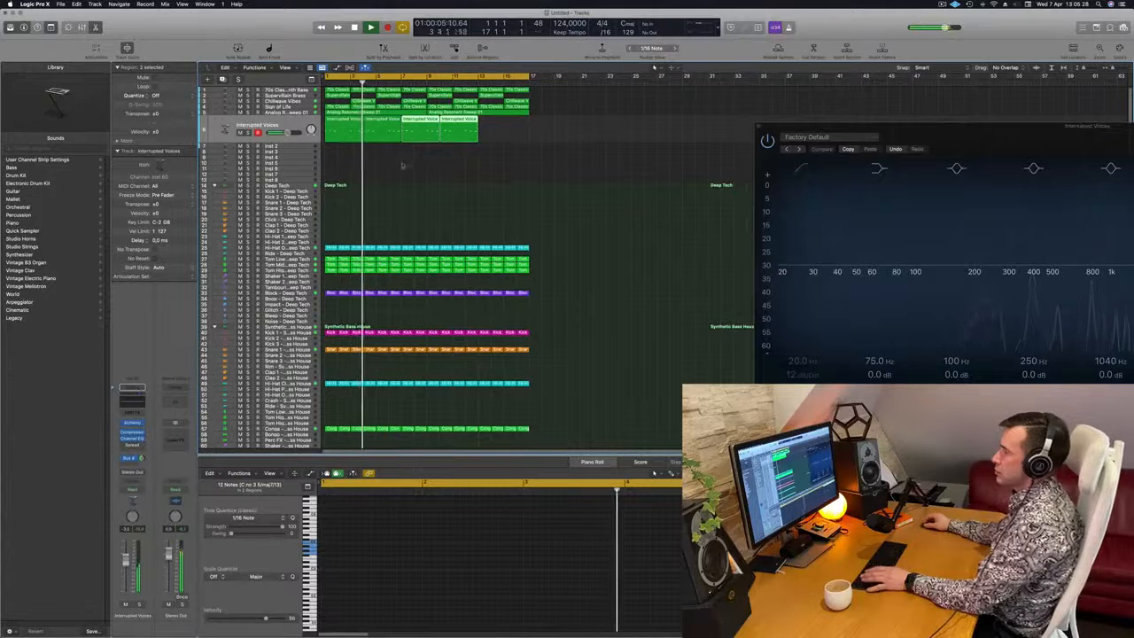
Shift the three copied Interrupted Voices regions to bar 5, and extend the first region to four bars
{"action": "left_click", "coordinate": [382, 133]}
{"action": "key", "text": "space"}
{"action": "left_click_drag", "start_coordinate": [379, 153], "coordinate": [479, 140]}
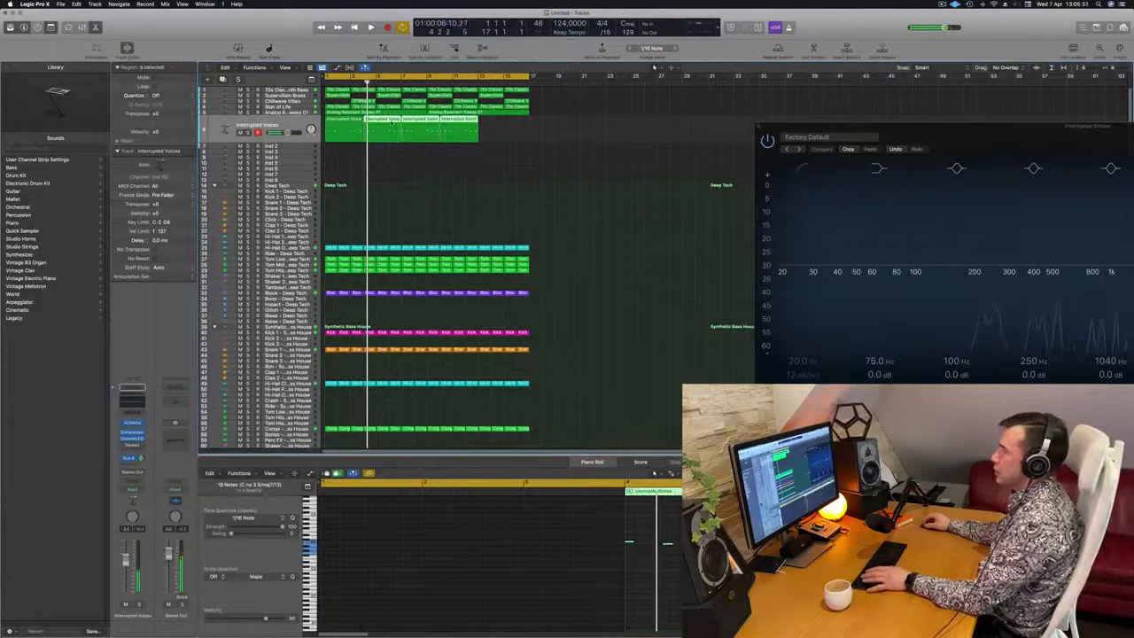
{"action": "mouse_move", "coordinate": [395, 128]}
{"action": "left_mouse_down"}
{"action": "mouse_move", "coordinate": [409, 128]}
{"action": "mouse_move", "coordinate": [376, 138]}
{"action": "left_mouse_up"}
{"action": "left_click", "coordinate": [370, 140]}
{"action": "left_click", "coordinate": [360, 139]}
{"action": "left_click", "coordinate": [376, 155]}
{"action": "left_click_drag", "start_coordinate": [628, 136], "coordinate": [414, 143]}
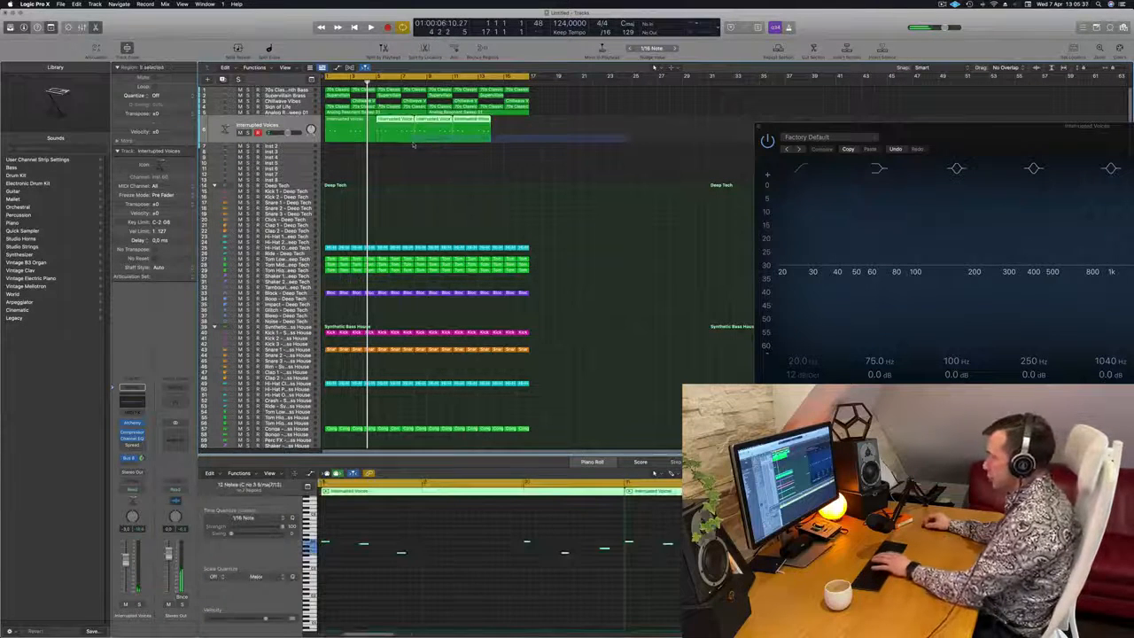
Delete the three copies, repeat the four-bar Interrupted Voices region three times to fill sixteen bars, and play from the start
{"action": "key", "text": "Delete"}
{"action": "left_click", "coordinate": [352, 130]}
{"action": "key", "text": "super+r"}
{"action": "key", "text": "super+r"}
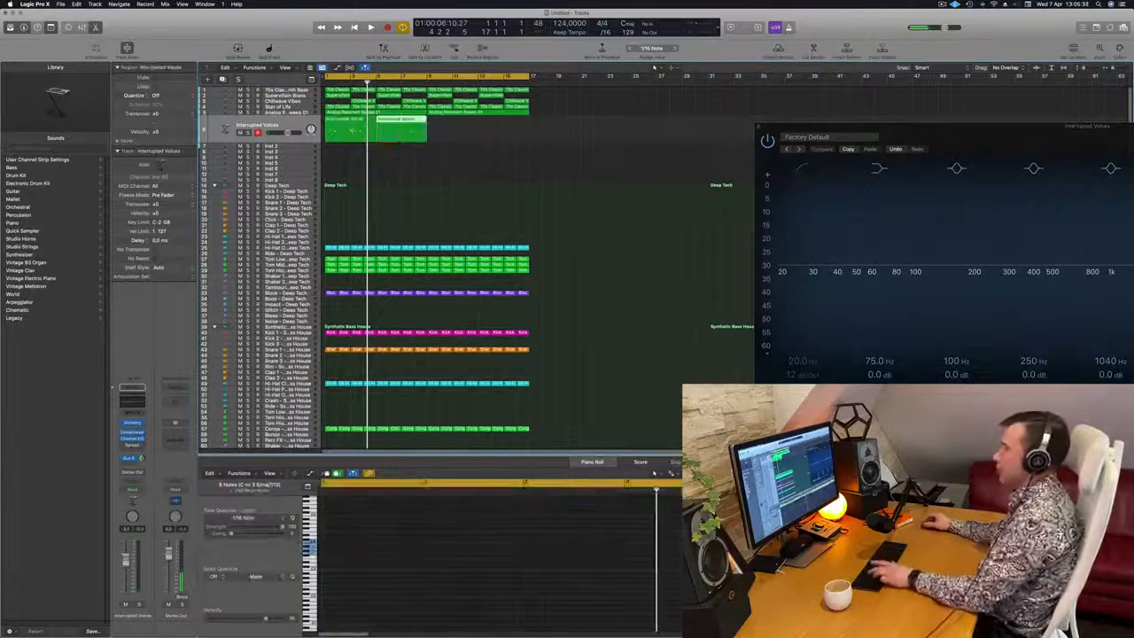
{"action": "key", "text": "super+r"}
{"action": "key", "text": "Return"}
{"action": "key", "text": "space"}
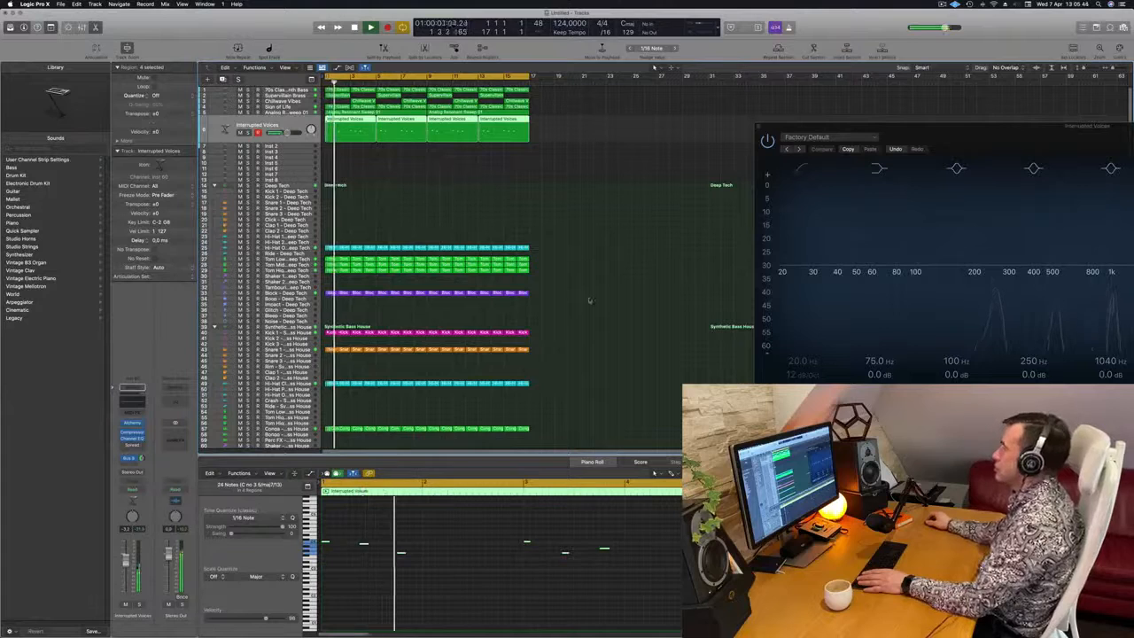
Select the Interrupted Voices track and reopen its Alchemy instrument window
{"action": "left_click", "coordinate": [538, 202]}
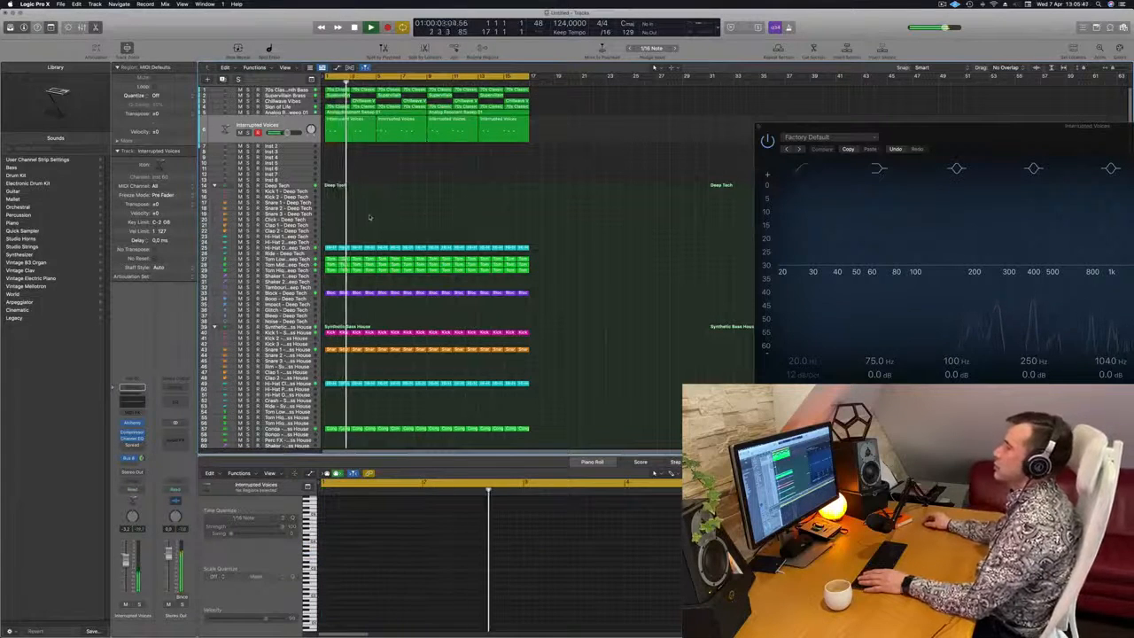
{"action": "left_click", "coordinate": [257, 124]}
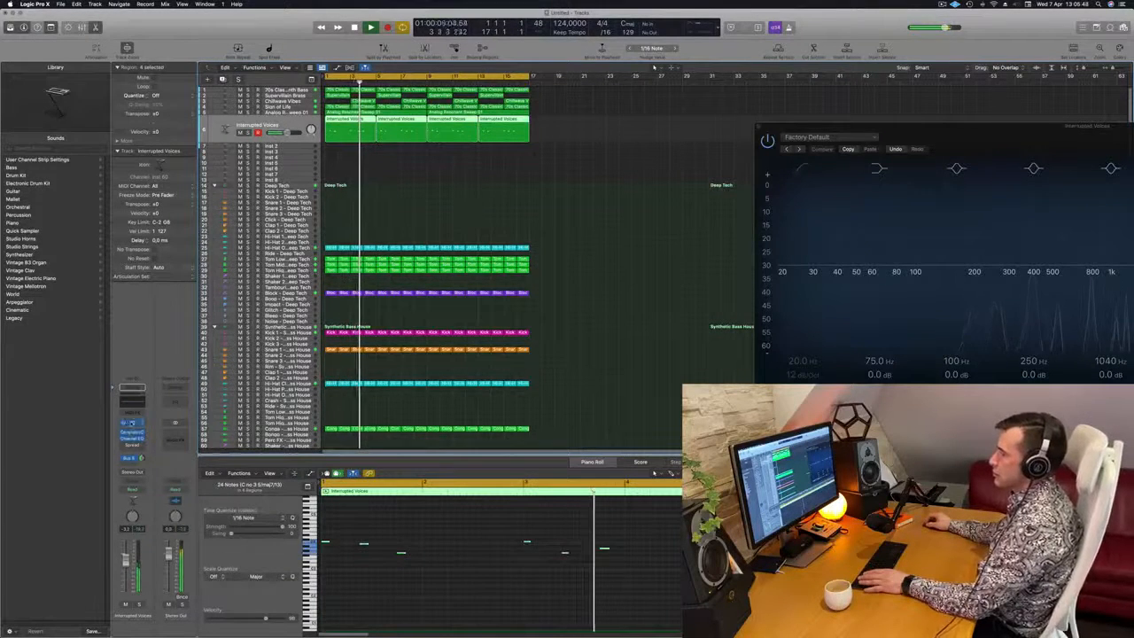
{"action": "left_click", "coordinate": [131, 423]}
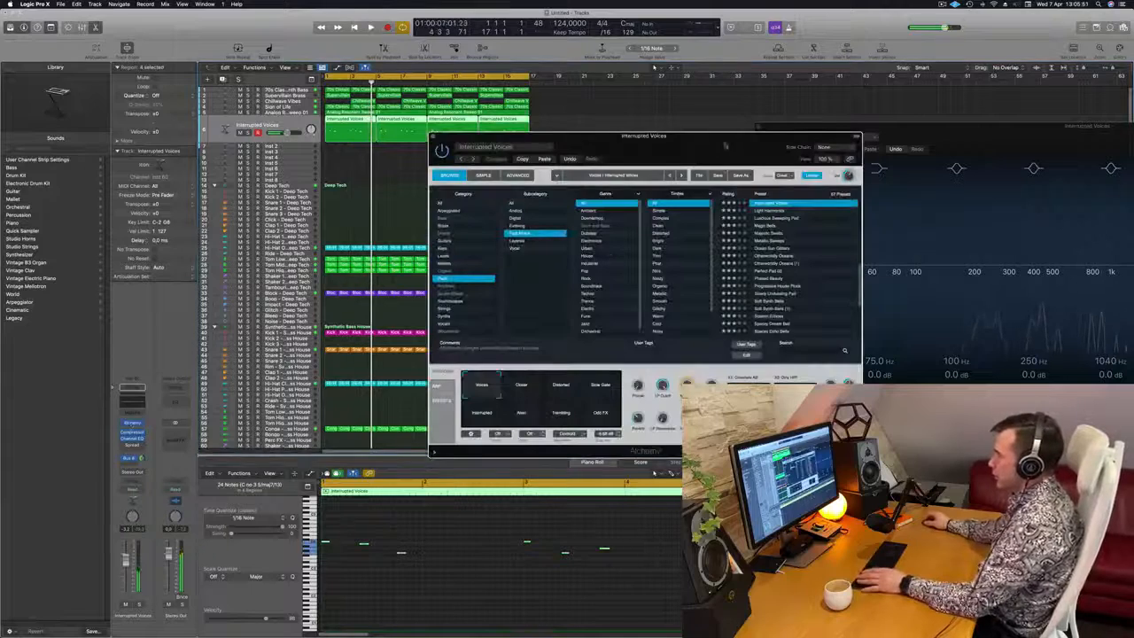
{"action": "left_click_drag", "start_coordinate": [700, 149], "coordinate": [688, 158]}
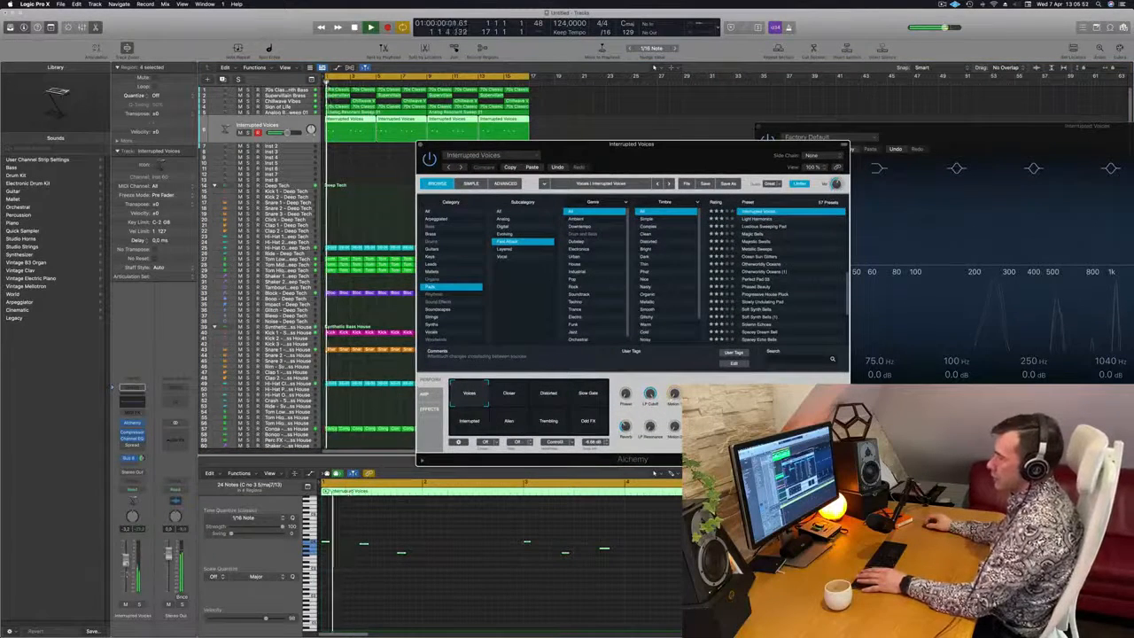
Enable the low-cut band in the Interrupted Voices track's Channel EQ, raise its cutoff to remove the lows, and close the EQ
{"action": "left_click", "coordinate": [135, 405]}
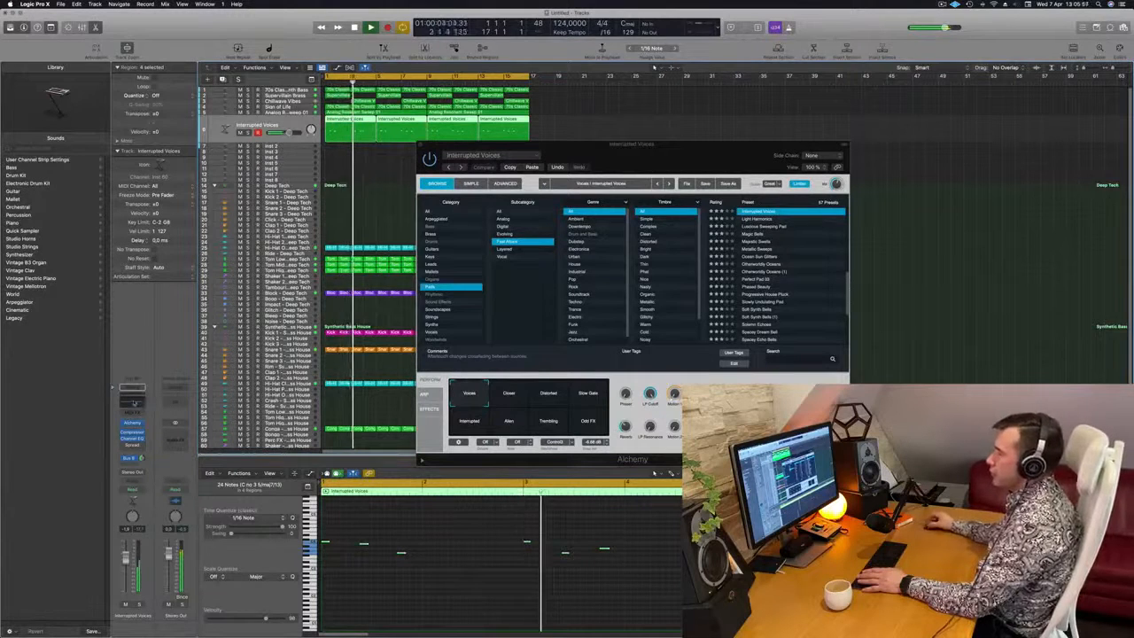
{"action": "left_click", "coordinate": [134, 403]}
{"action": "left_click_drag", "start_coordinate": [1000, 141], "coordinate": [563, 134]}
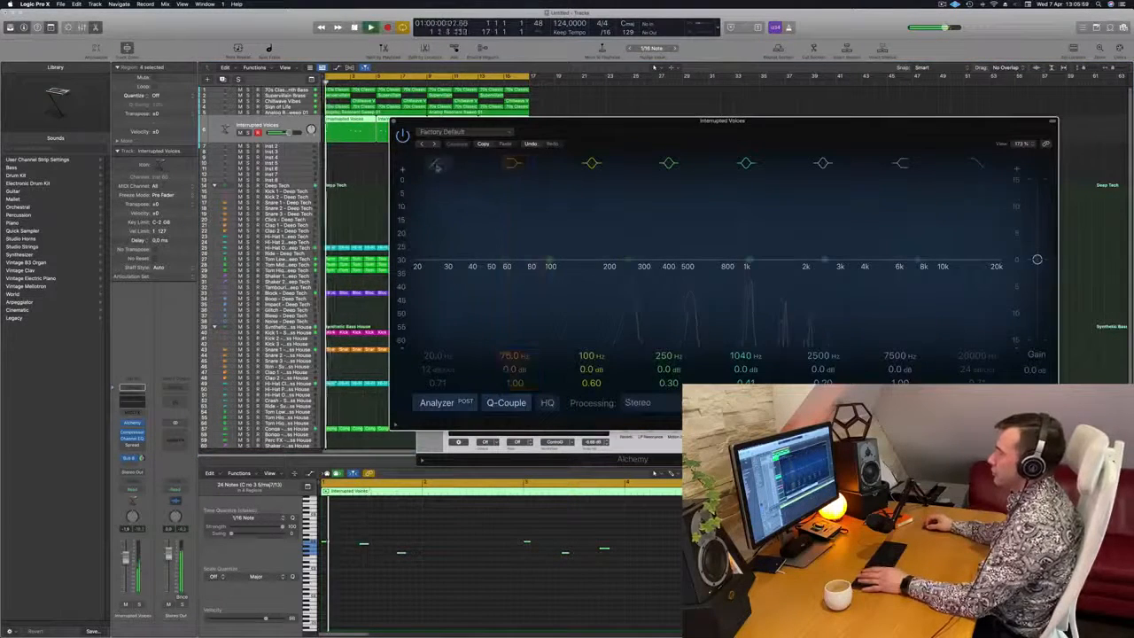
{"action": "left_click", "coordinate": [436, 163]}
{"action": "left_click_drag", "start_coordinate": [473, 233], "coordinate": [696, 204]}
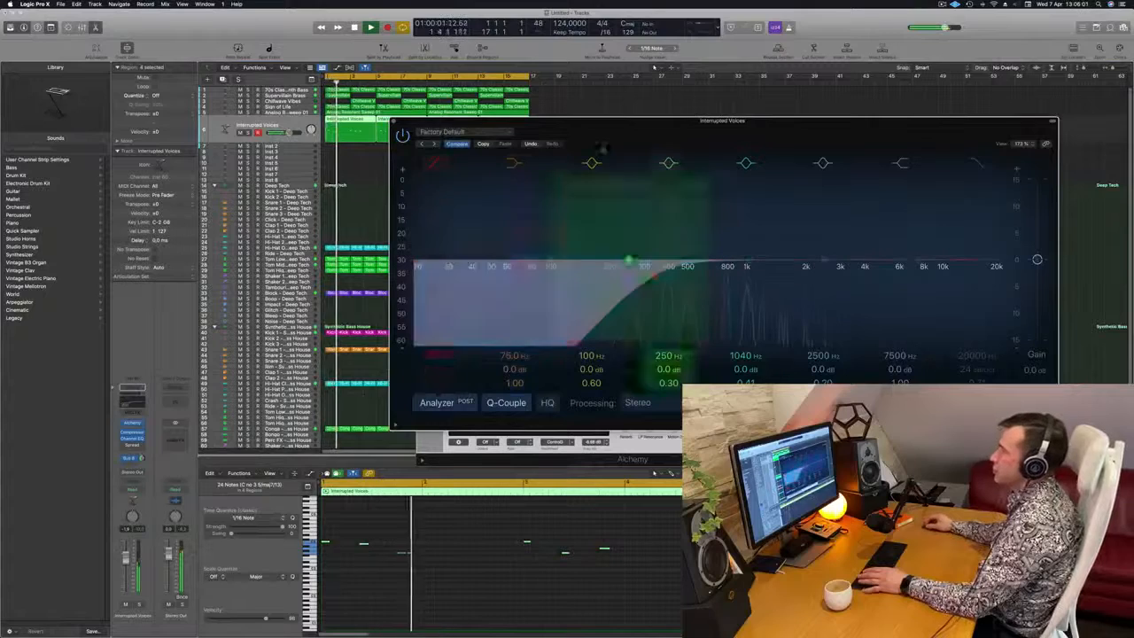
{"action": "key", "text": "super+w"}
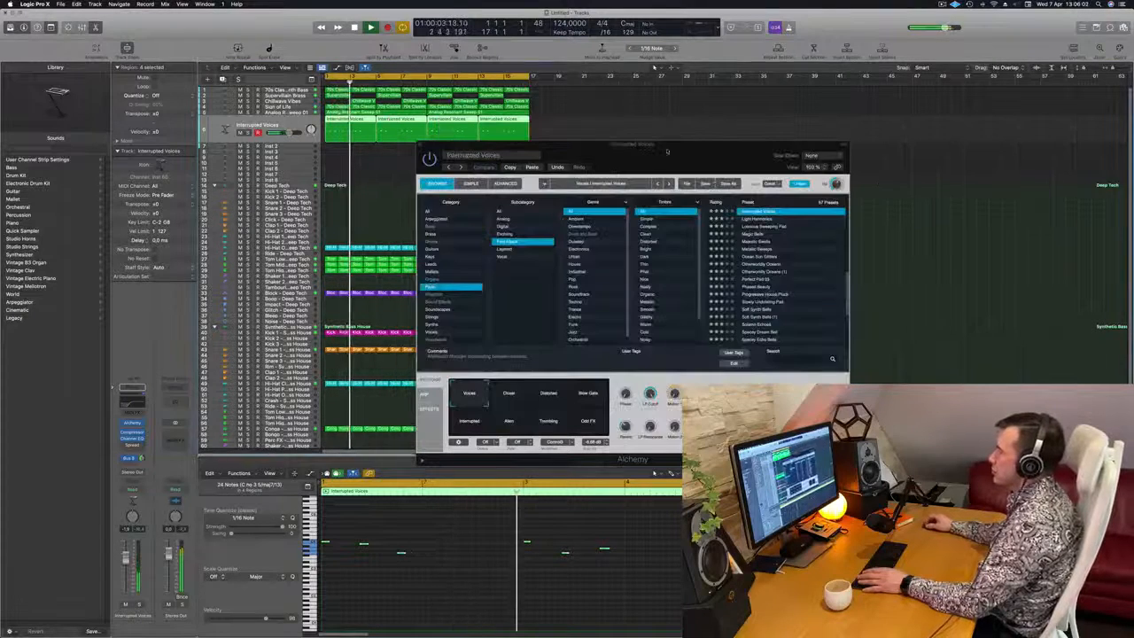
Audition Alchemy's Closer, Distorted, Slow Gate, Interrupted, Alien and Trembling performance snapshots for Interrupted Voices, and leave Odd FX selected
{"action": "left_click_drag", "start_coordinate": [668, 152], "coordinate": [737, 112]}
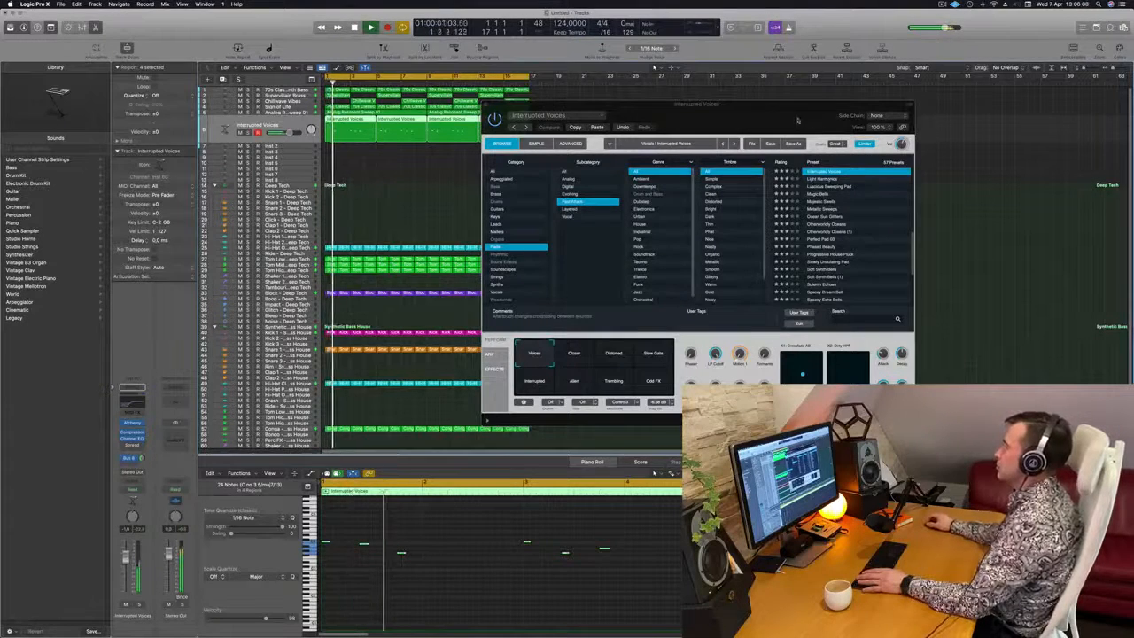
{"action": "left_click_drag", "start_coordinate": [813, 124], "coordinate": [791, 119]}
{"action": "scroll", "coordinate": [834, 245], "scroll_direction": "up", "scroll_amount": 4}
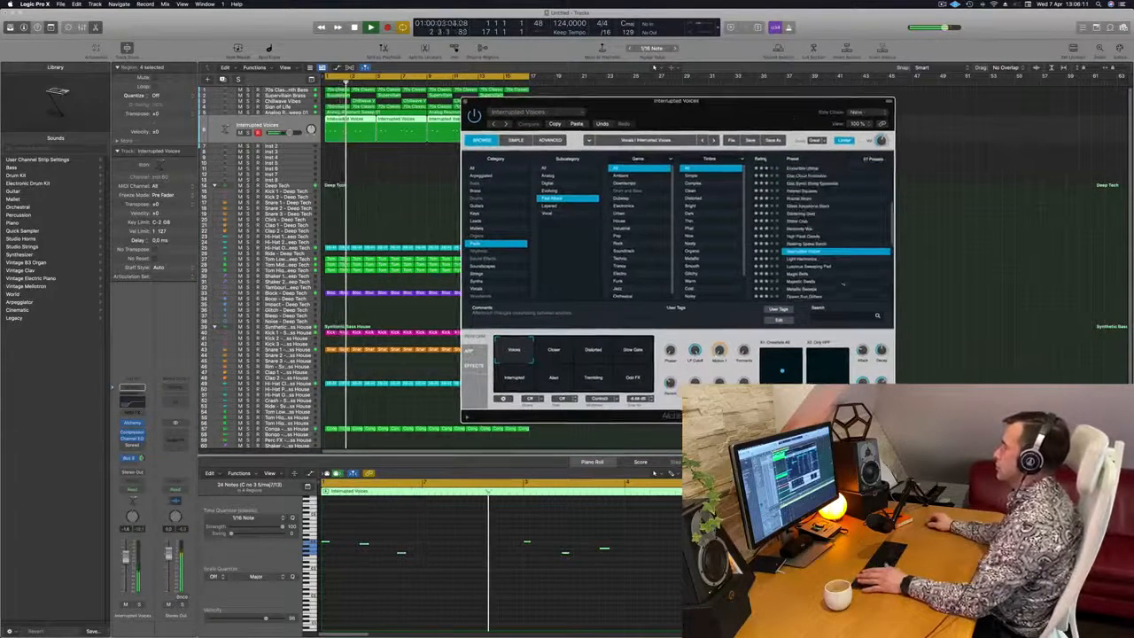
{"action": "scroll", "coordinate": [837, 235], "scroll_direction": "down", "scroll_amount": 1}
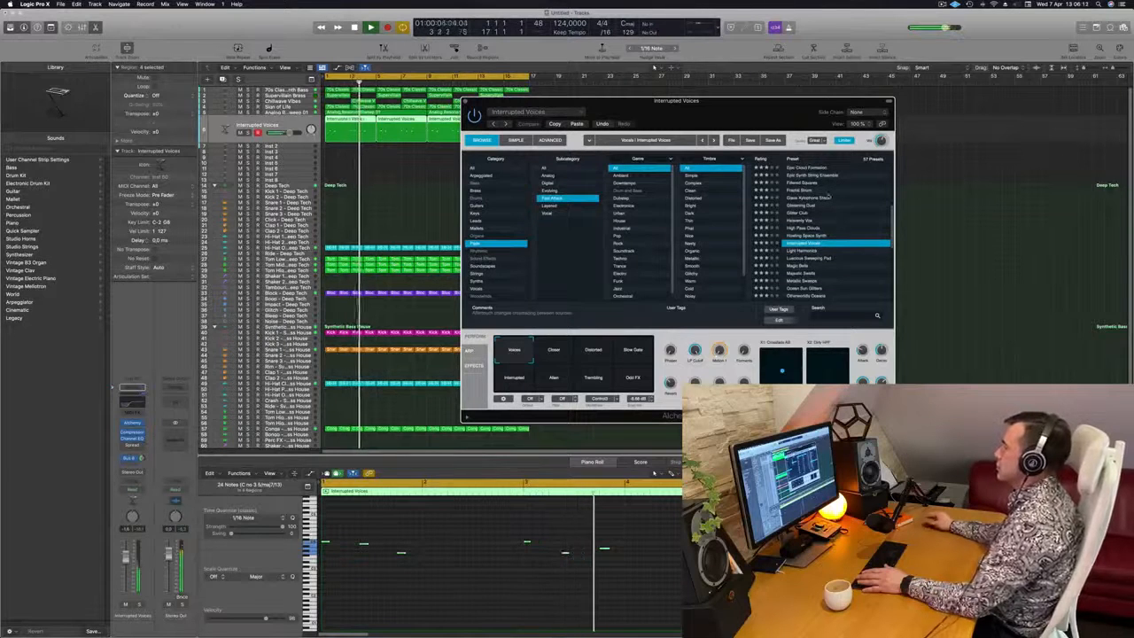
{"action": "left_click", "coordinate": [548, 353]}
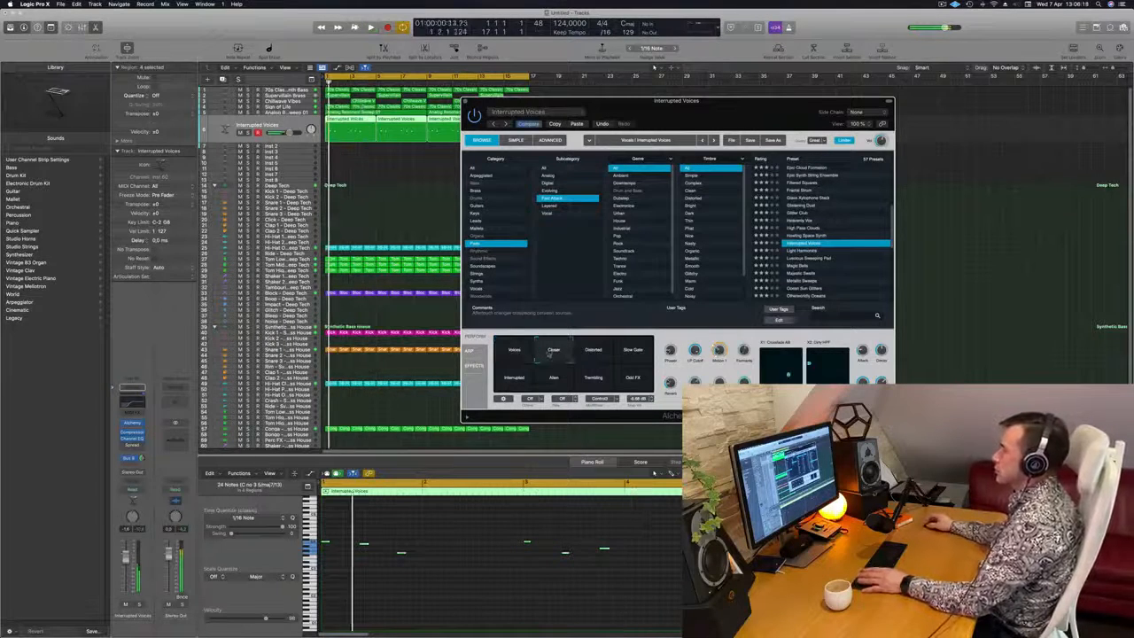
{"action": "left_click", "coordinate": [594, 353]}
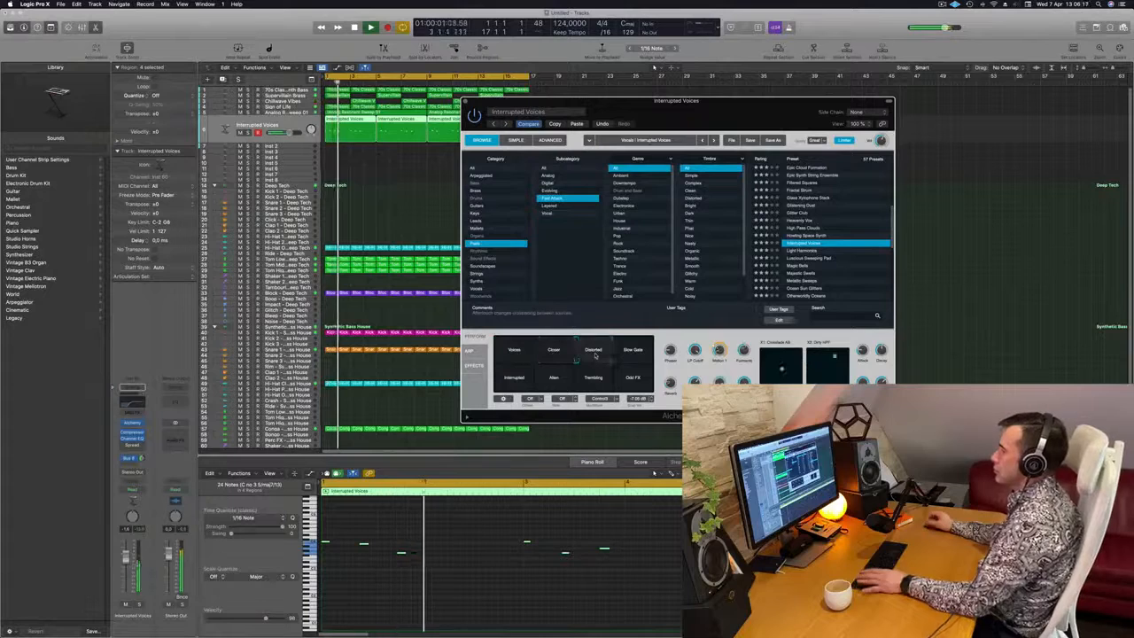
{"action": "left_click", "coordinate": [632, 354]}
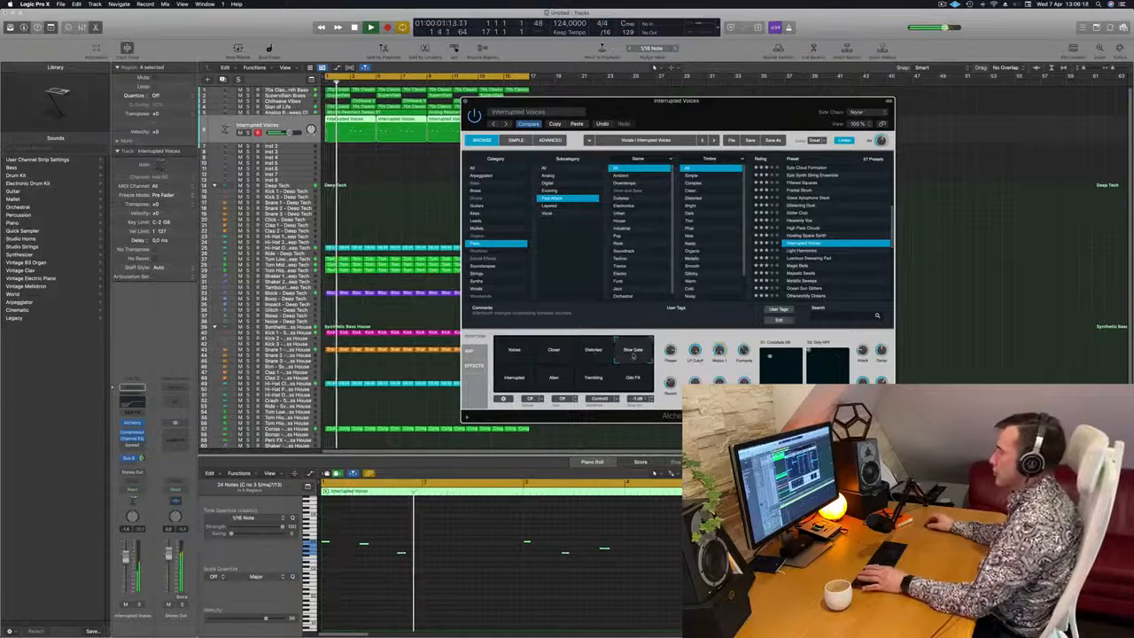
{"action": "left_click", "coordinate": [507, 381]}
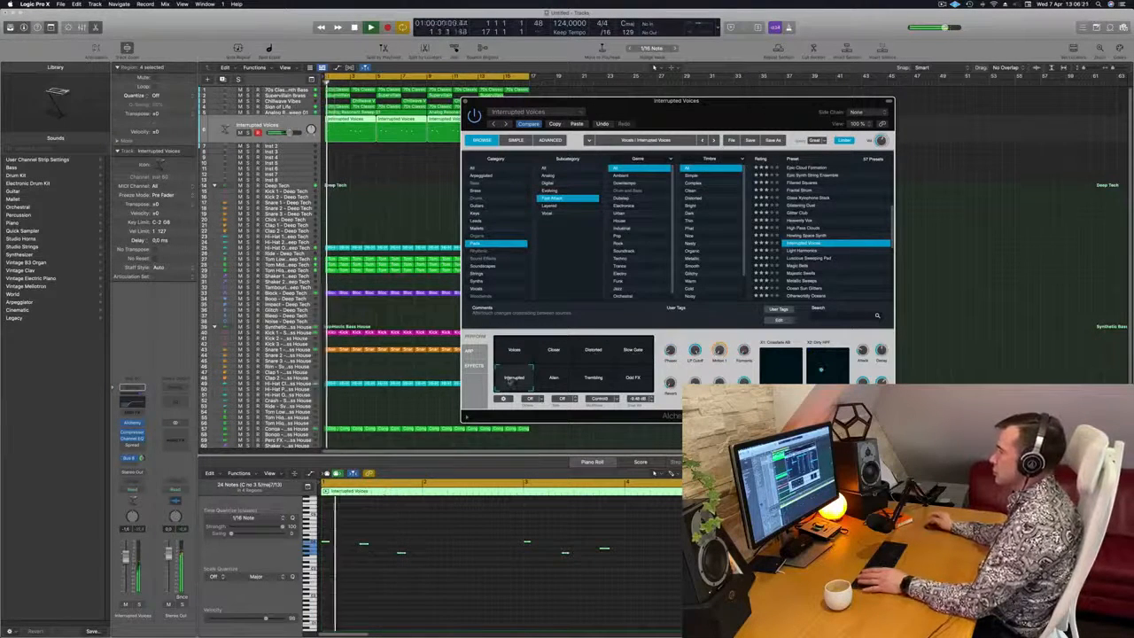
{"action": "left_click", "coordinate": [558, 381]}
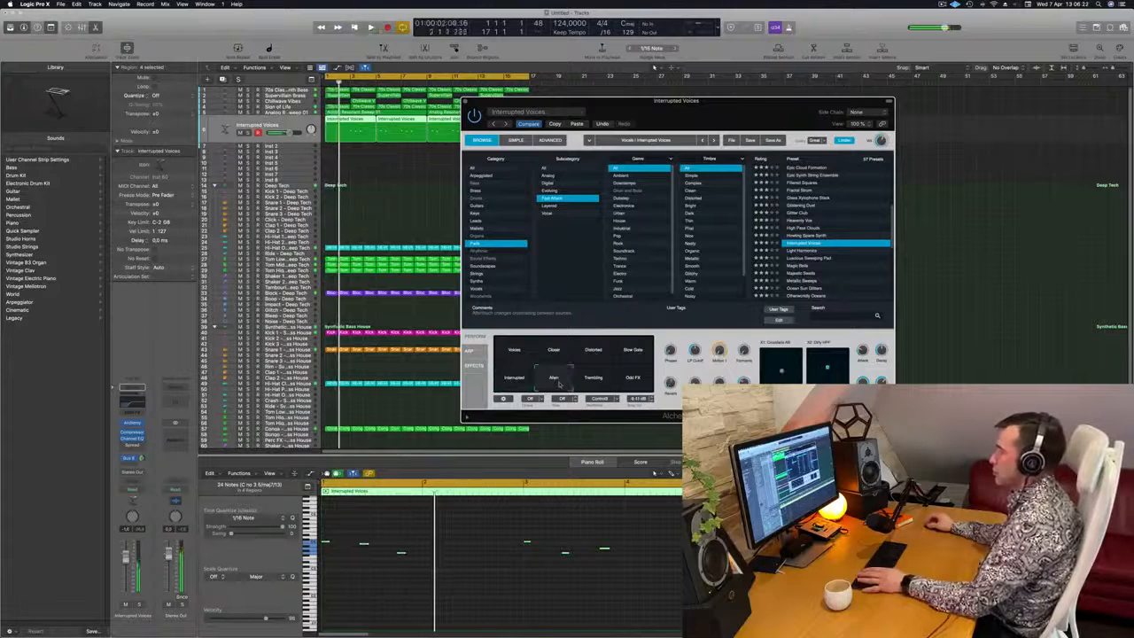
{"action": "left_click", "coordinate": [589, 377]}
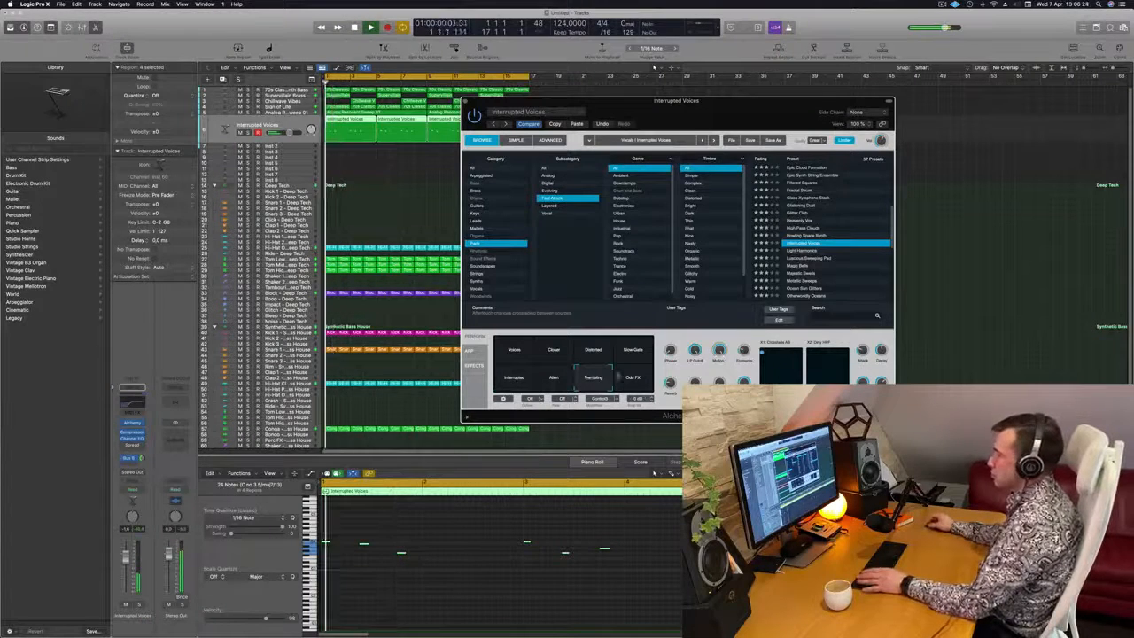
{"action": "left_click", "coordinate": [633, 378]}
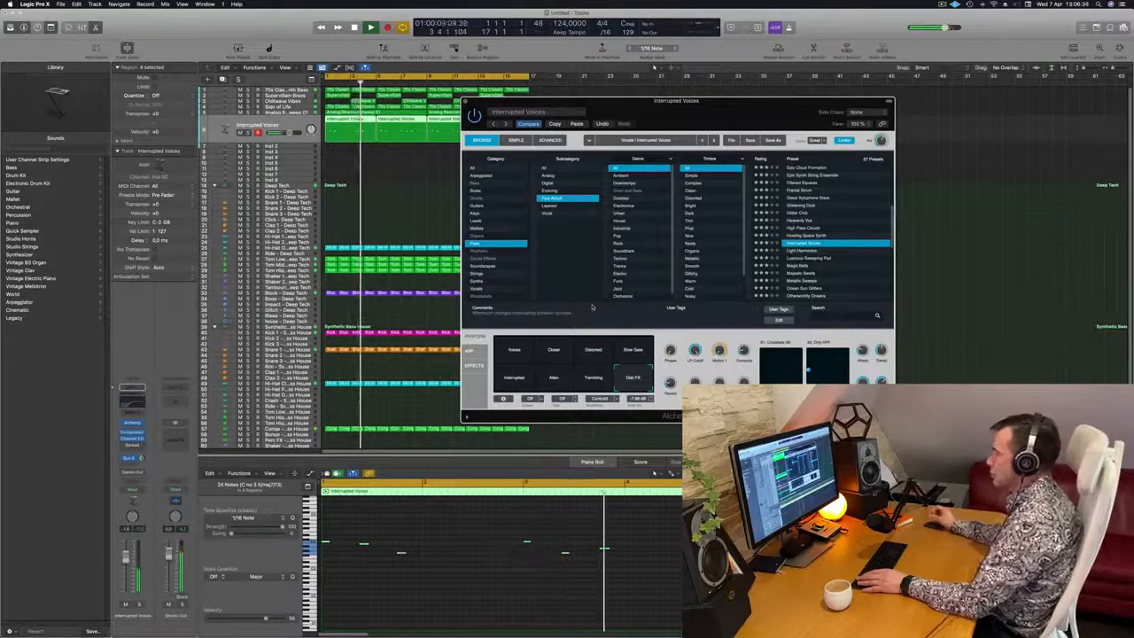
Play the loop from the start and compare the Interrupted Voices track soloed with the full mix
{"action": "key", "text": "Return"}
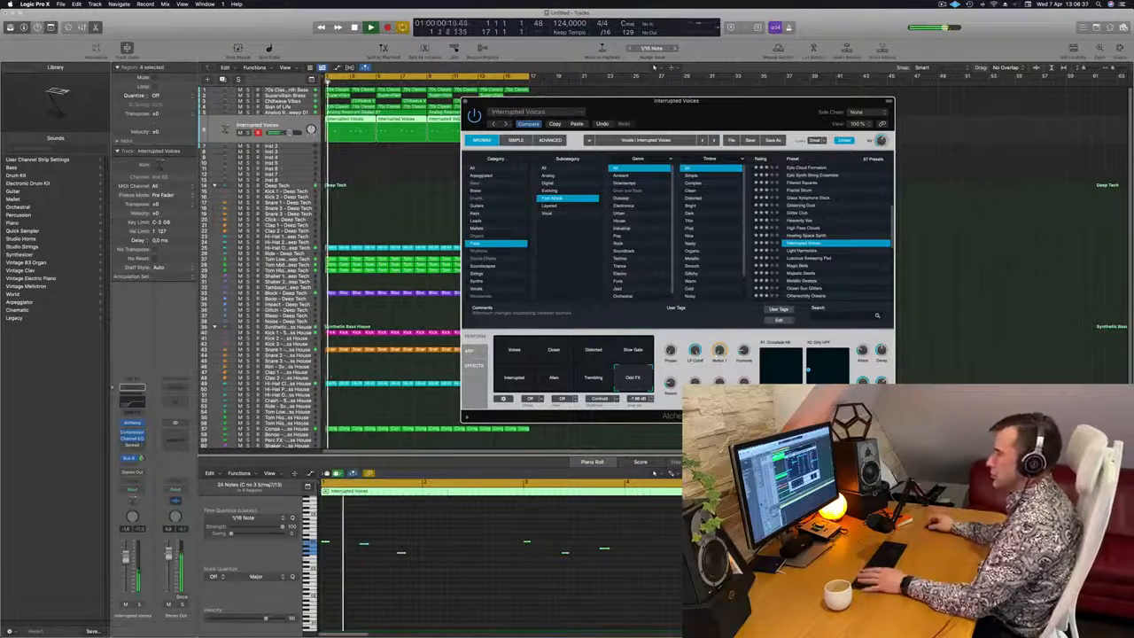
{"action": "left_click", "coordinate": [139, 605]}
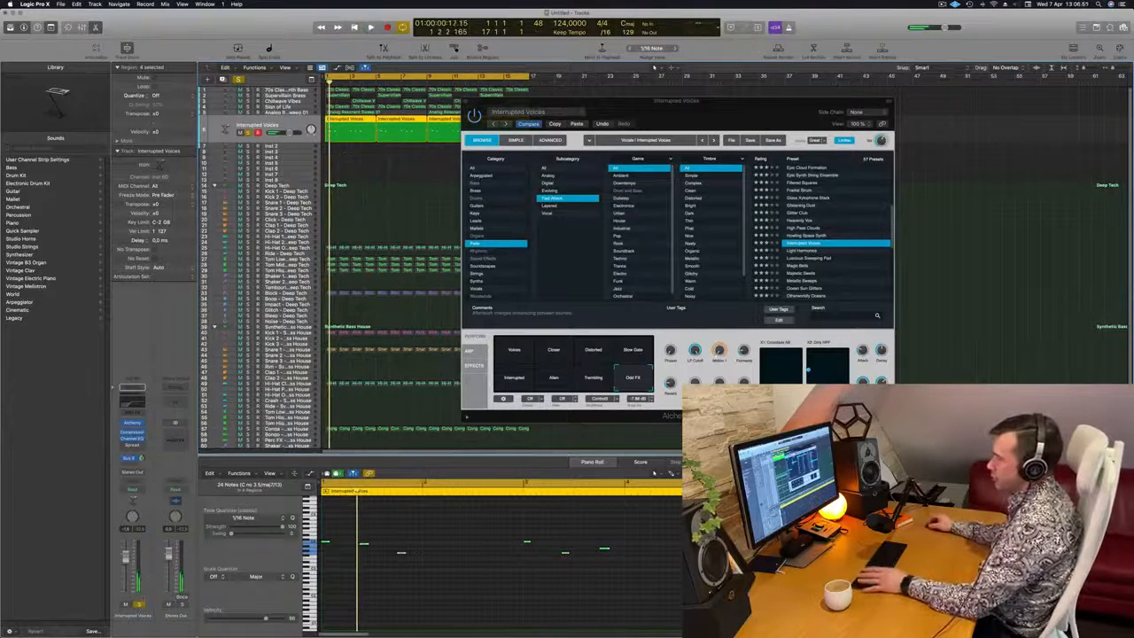
{"action": "left_click", "coordinate": [139, 606]}
{"action": "key", "text": "space"}
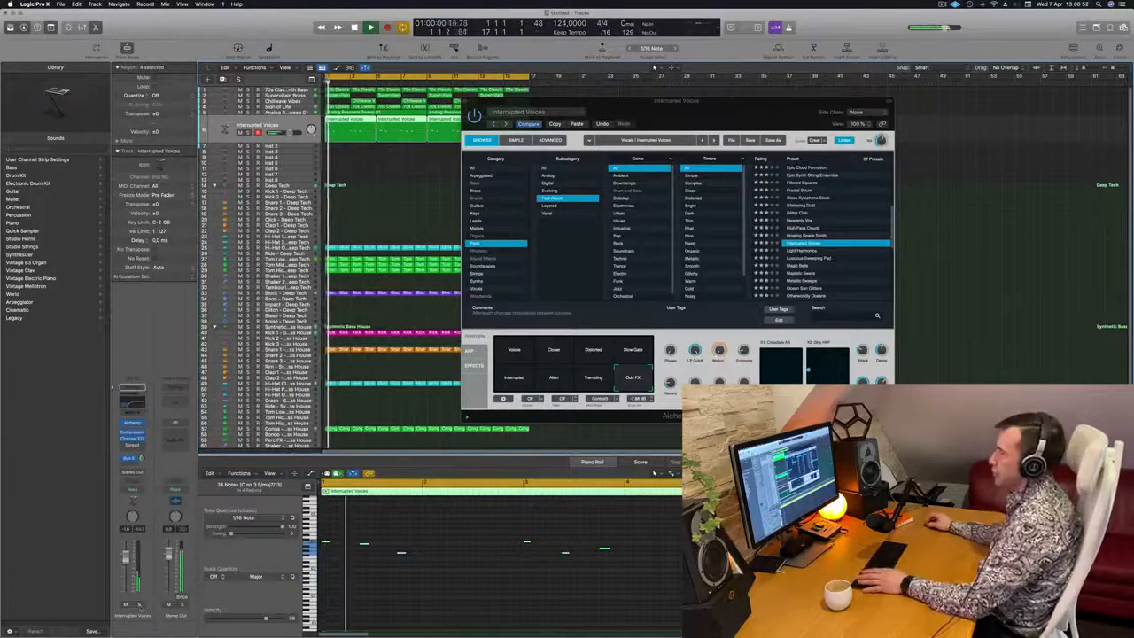
Close the Alchemy window, reselect the Interrupted Voices track and replay the loop from the start
{"action": "left_click_drag", "start_coordinate": [653, 114], "coordinate": [557, 167]}
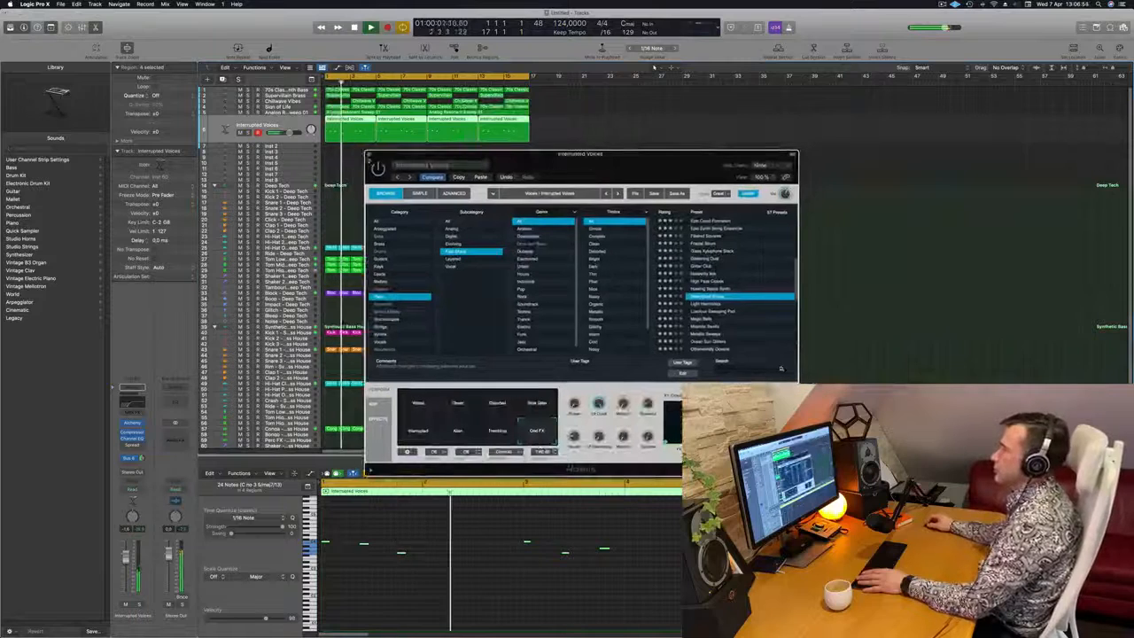
{"action": "left_click", "coordinate": [368, 154]}
{"action": "left_click", "coordinate": [452, 172]}
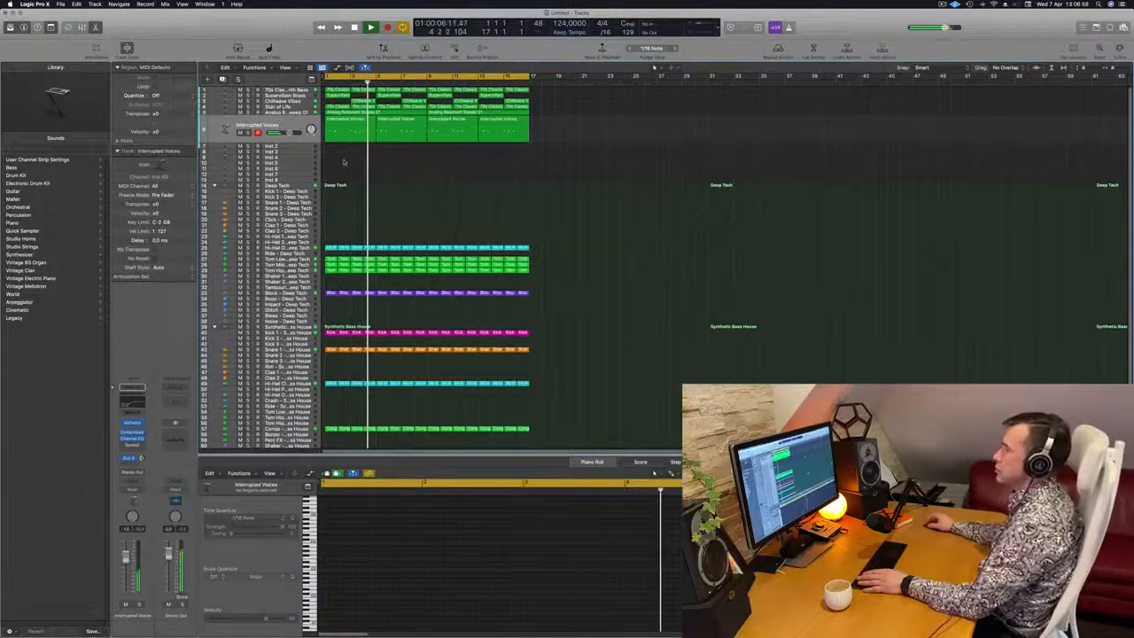
{"action": "left_click", "coordinate": [287, 122]}
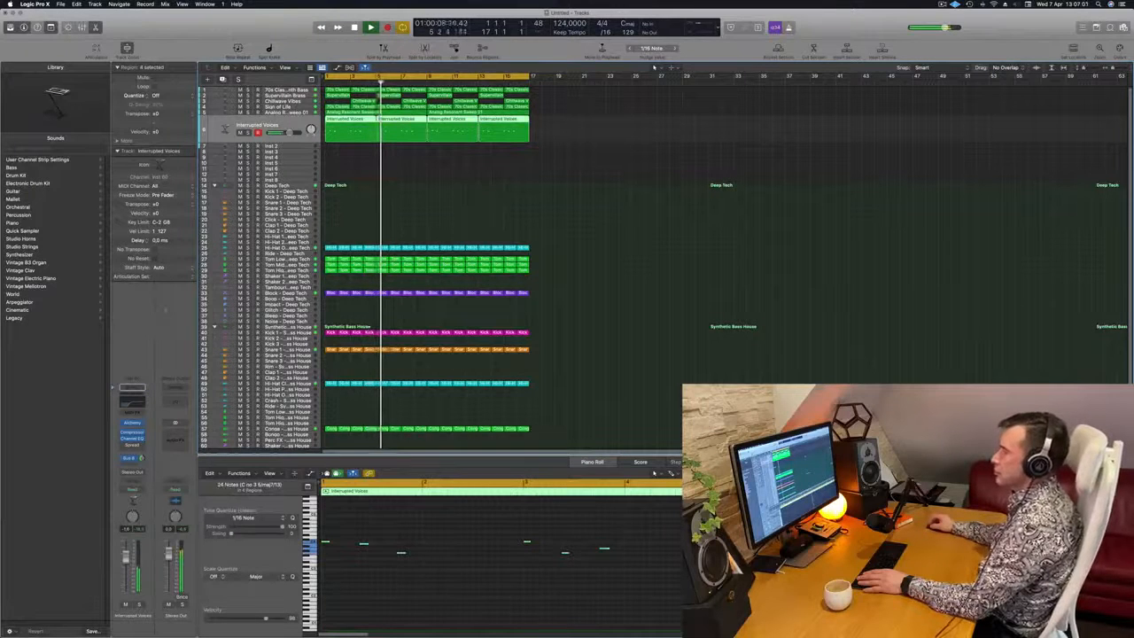
{"action": "key", "text": "Return"}
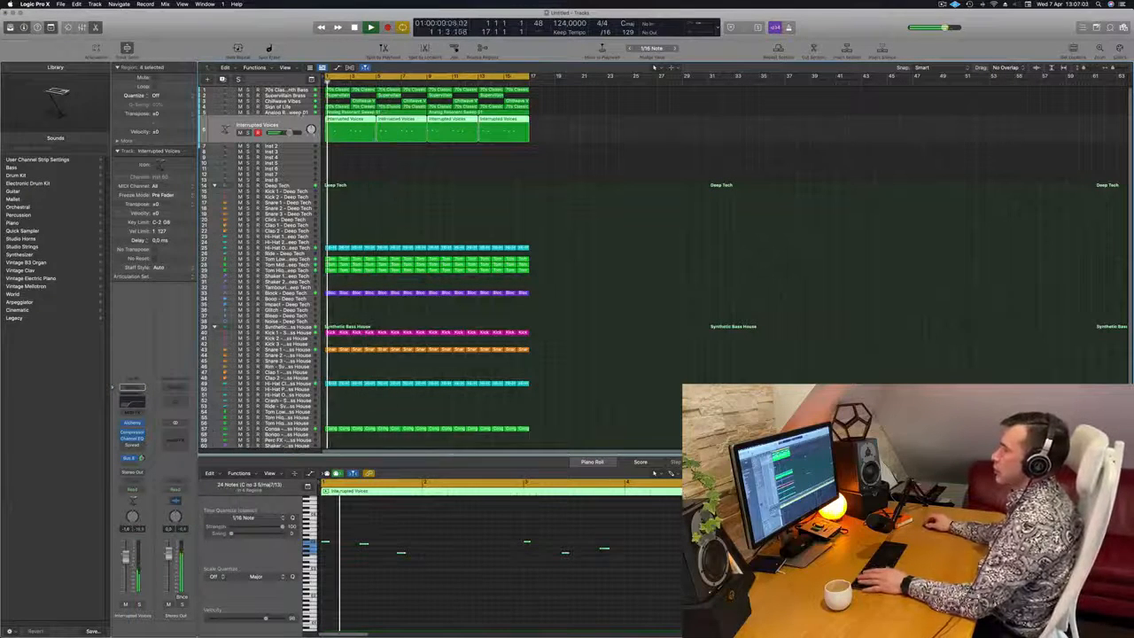
Select the Analog Resonant Sweep 01 track, restart playback, and mute and unmute the track to judge its contribution
{"action": "key", "text": "Up"}
{"action": "key", "text": "Return"}
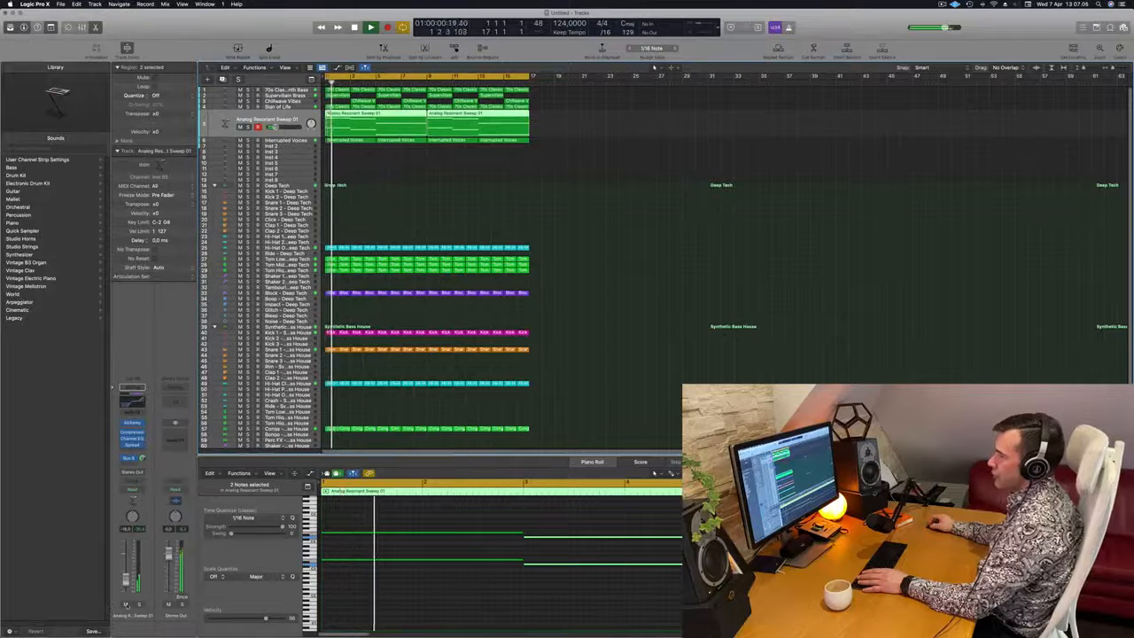
{"action": "left_click", "coordinate": [125, 603]}
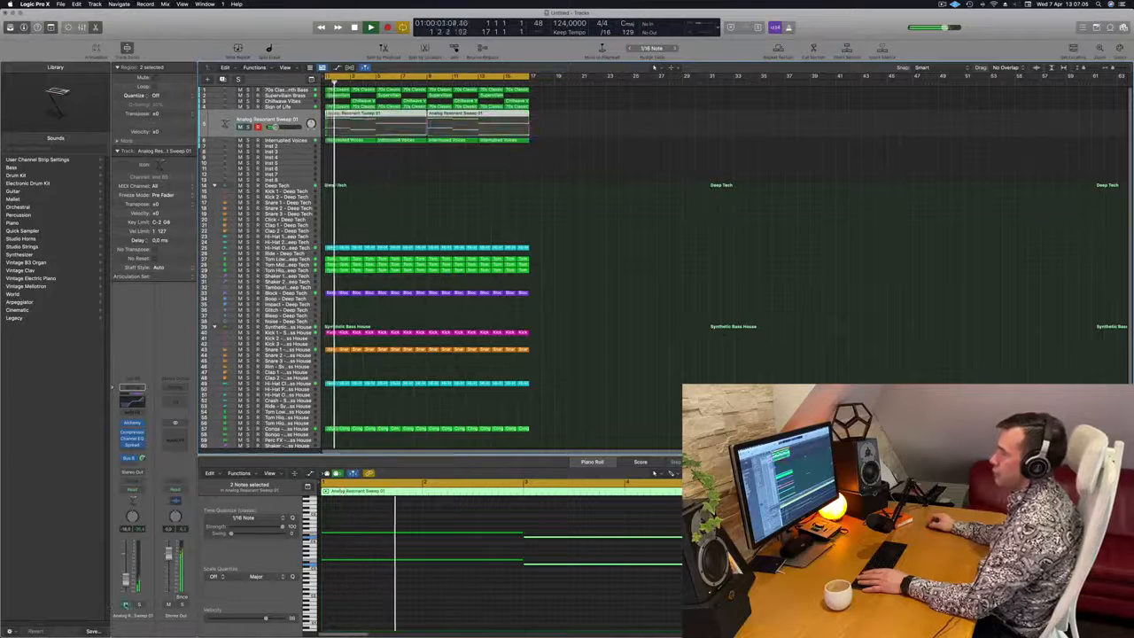
{"action": "left_click", "coordinate": [125, 603]}
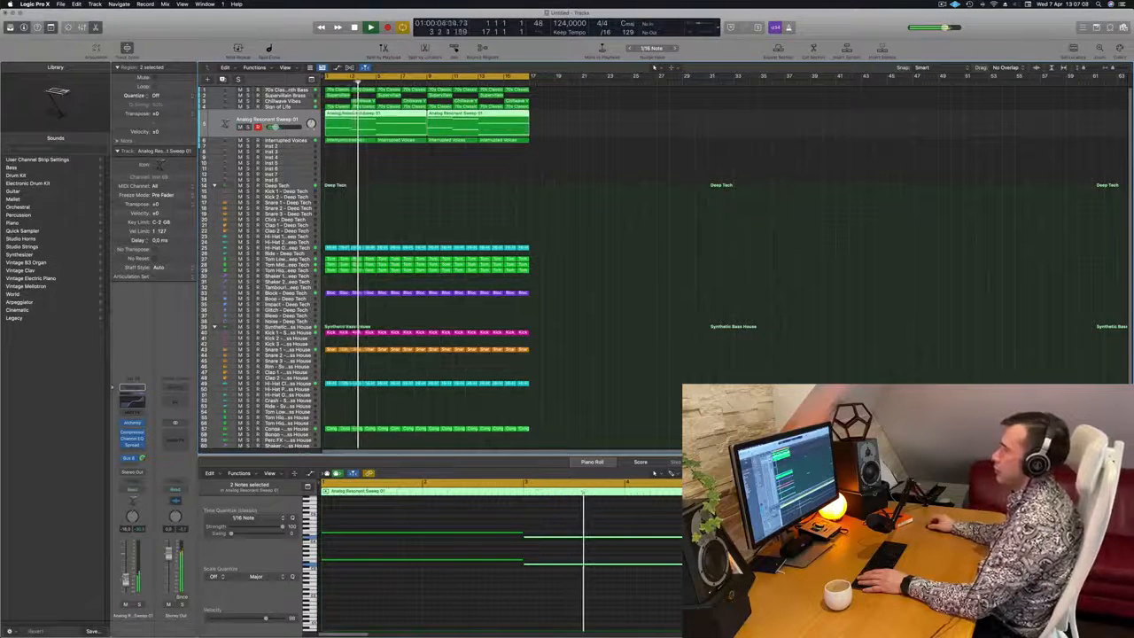
Repeat all regions of the sixteen-bar arrangement once so that they fill 32 bars
{"action": "key", "text": "super+Left"}
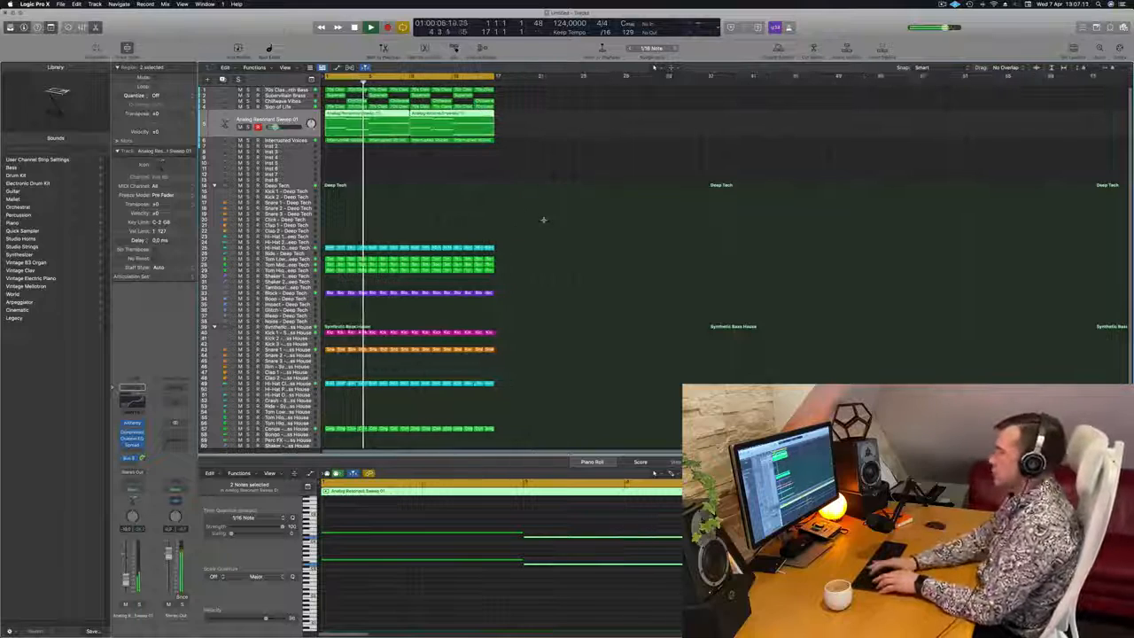
{"action": "key", "text": "super+r"}
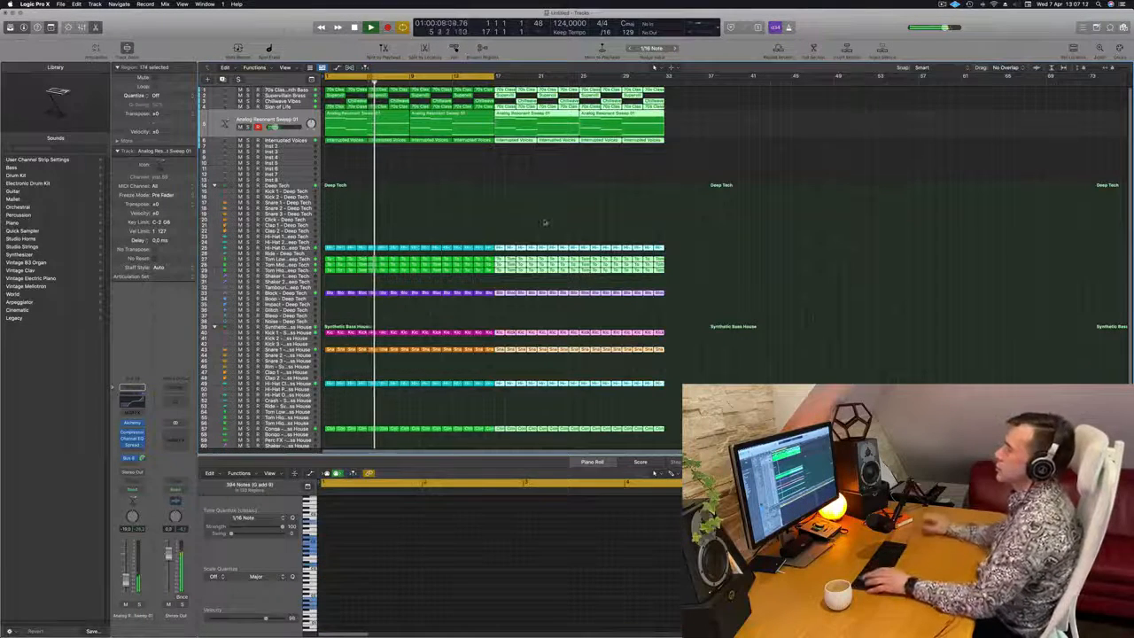
{"action": "key", "text": "super+Left"}
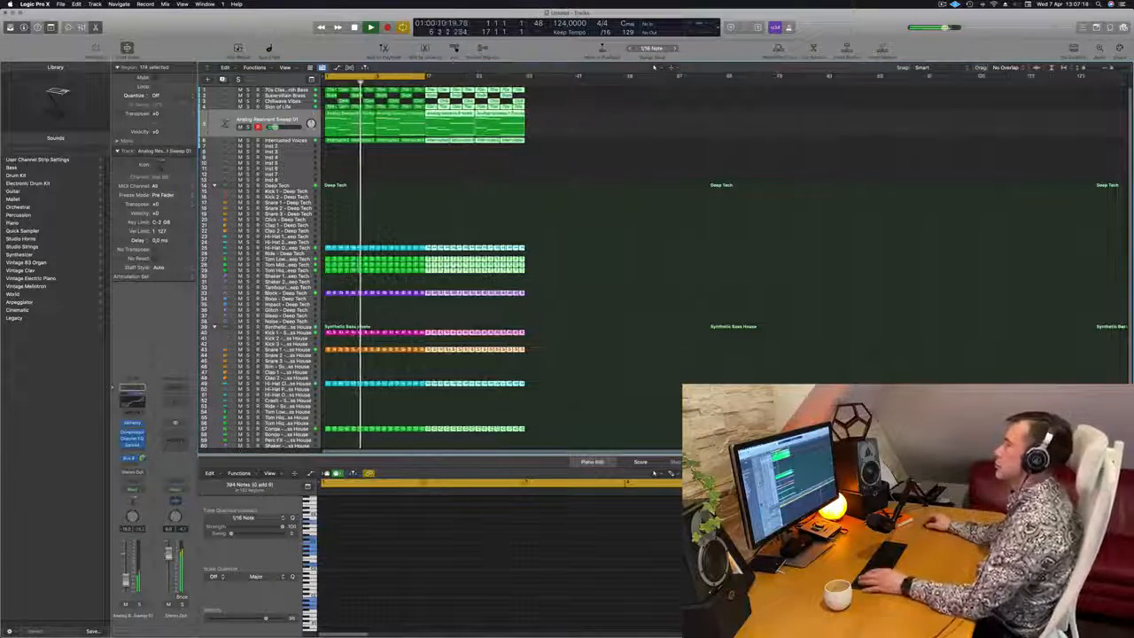
Show the secondary ruler above the arrangement and extend the cycle range to bar 33
{"action": "left_click", "coordinate": [285, 67]}
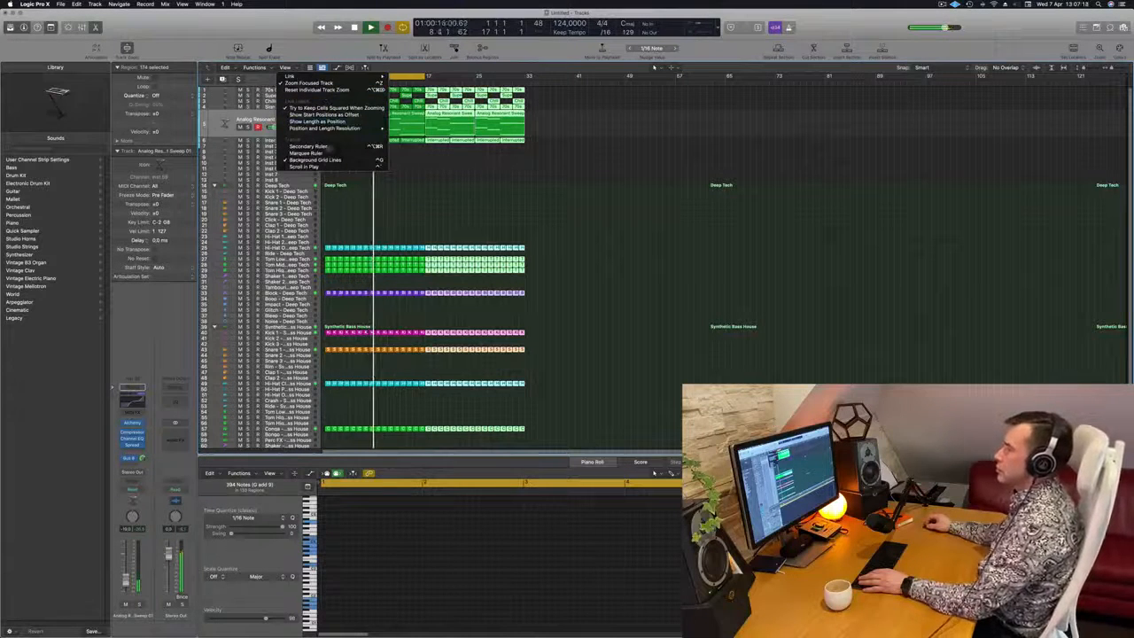
{"action": "left_click", "coordinate": [333, 148]}
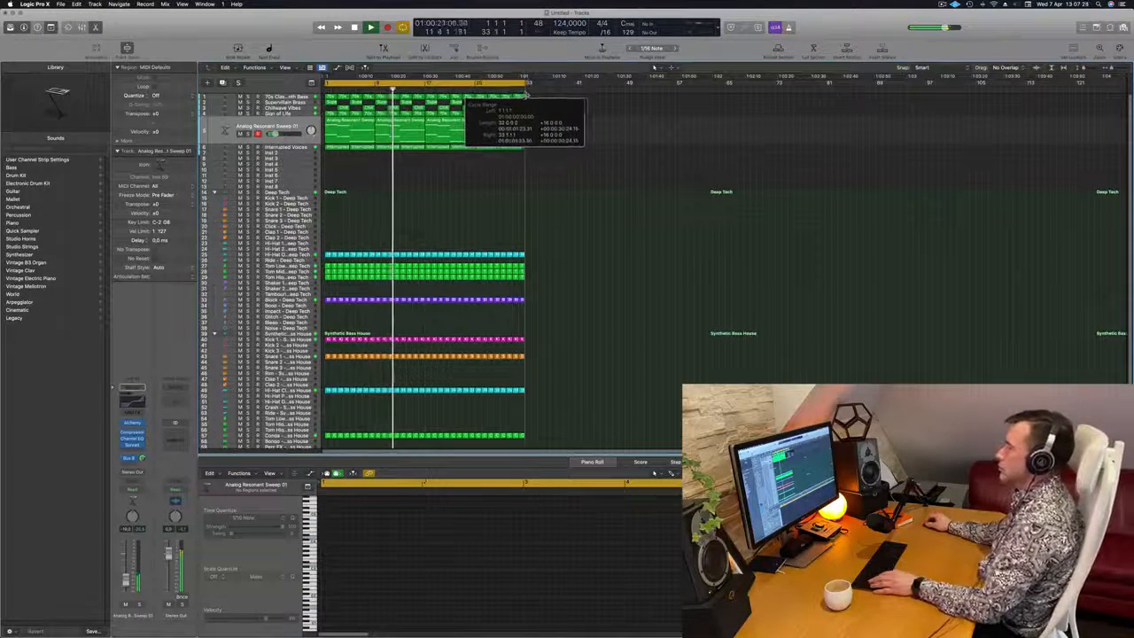
Repeat all regions of the 32-bar arrangement once and extend the cycle range to the end of the copies
{"action": "key", "text": "super+a"}
{"action": "key", "text": "super+r"}
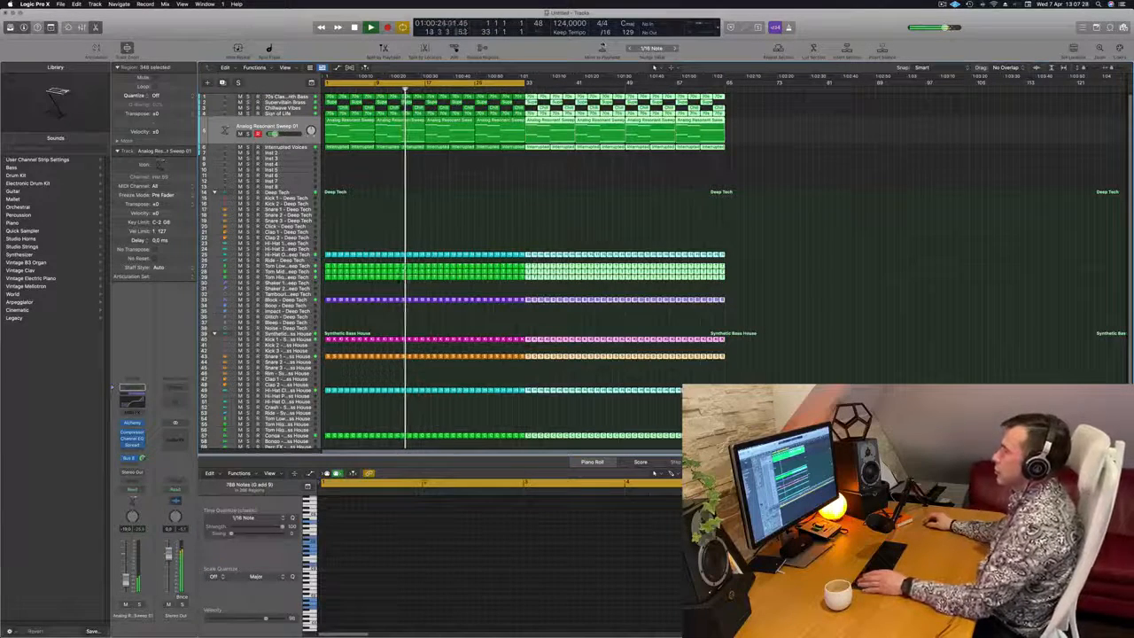
{"action": "left_click_drag", "start_coordinate": [525, 83], "coordinate": [726, 83]}
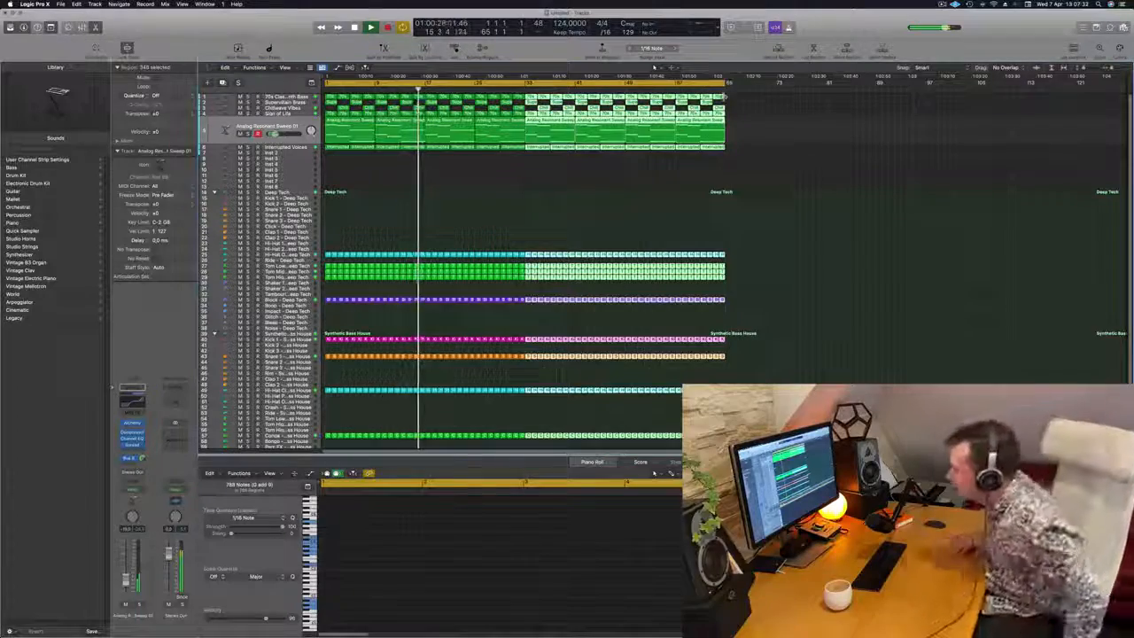